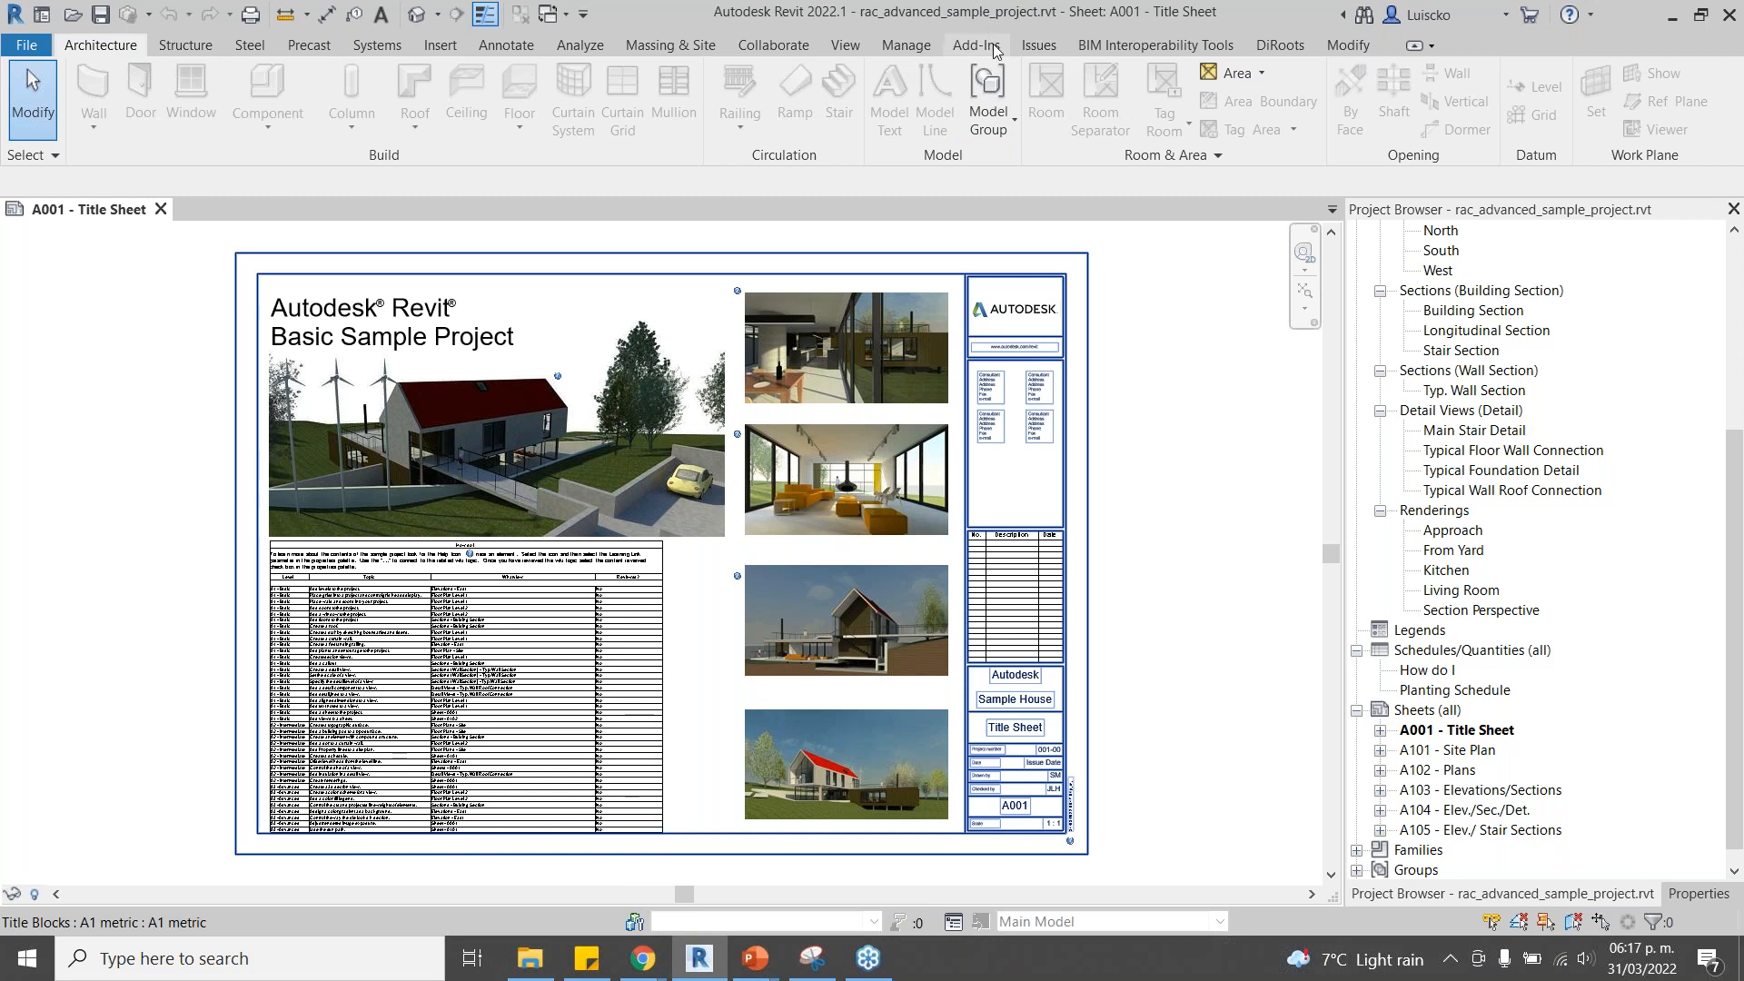
Launch Dynamo for the rac_advanced_sample_project model.
{"action": "left_click", "coordinate": [918, 49]}
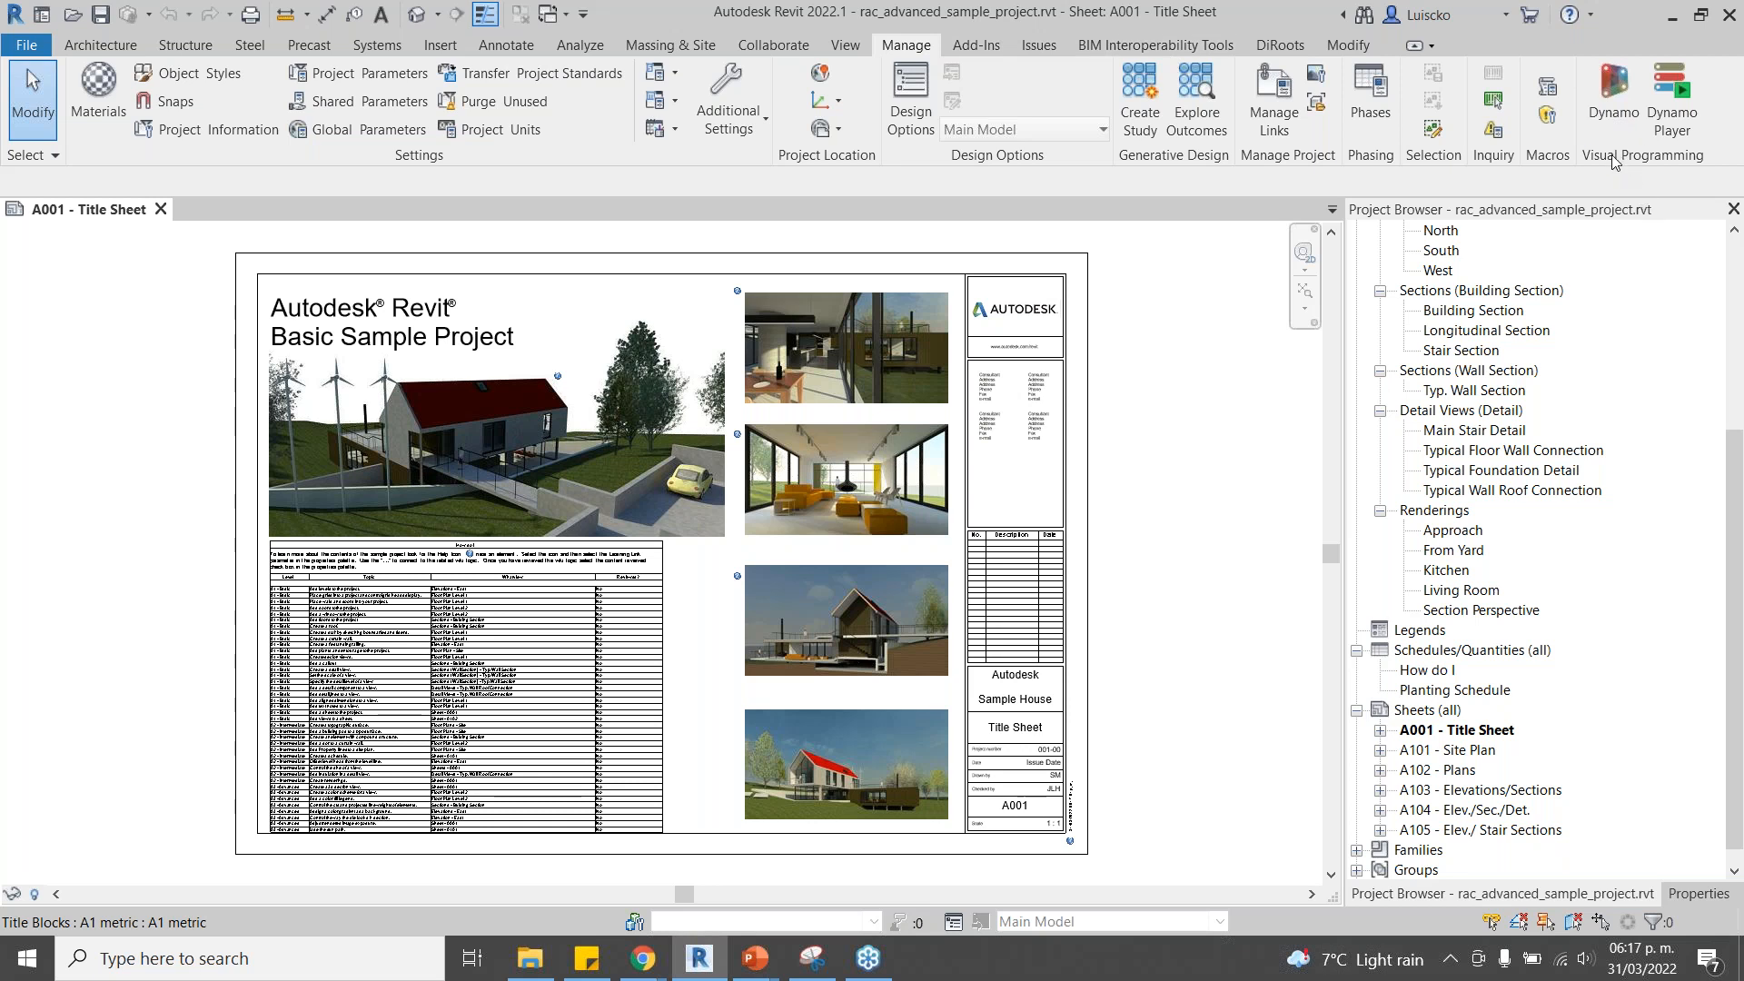
{"action": "left_click", "coordinate": [1607, 107]}
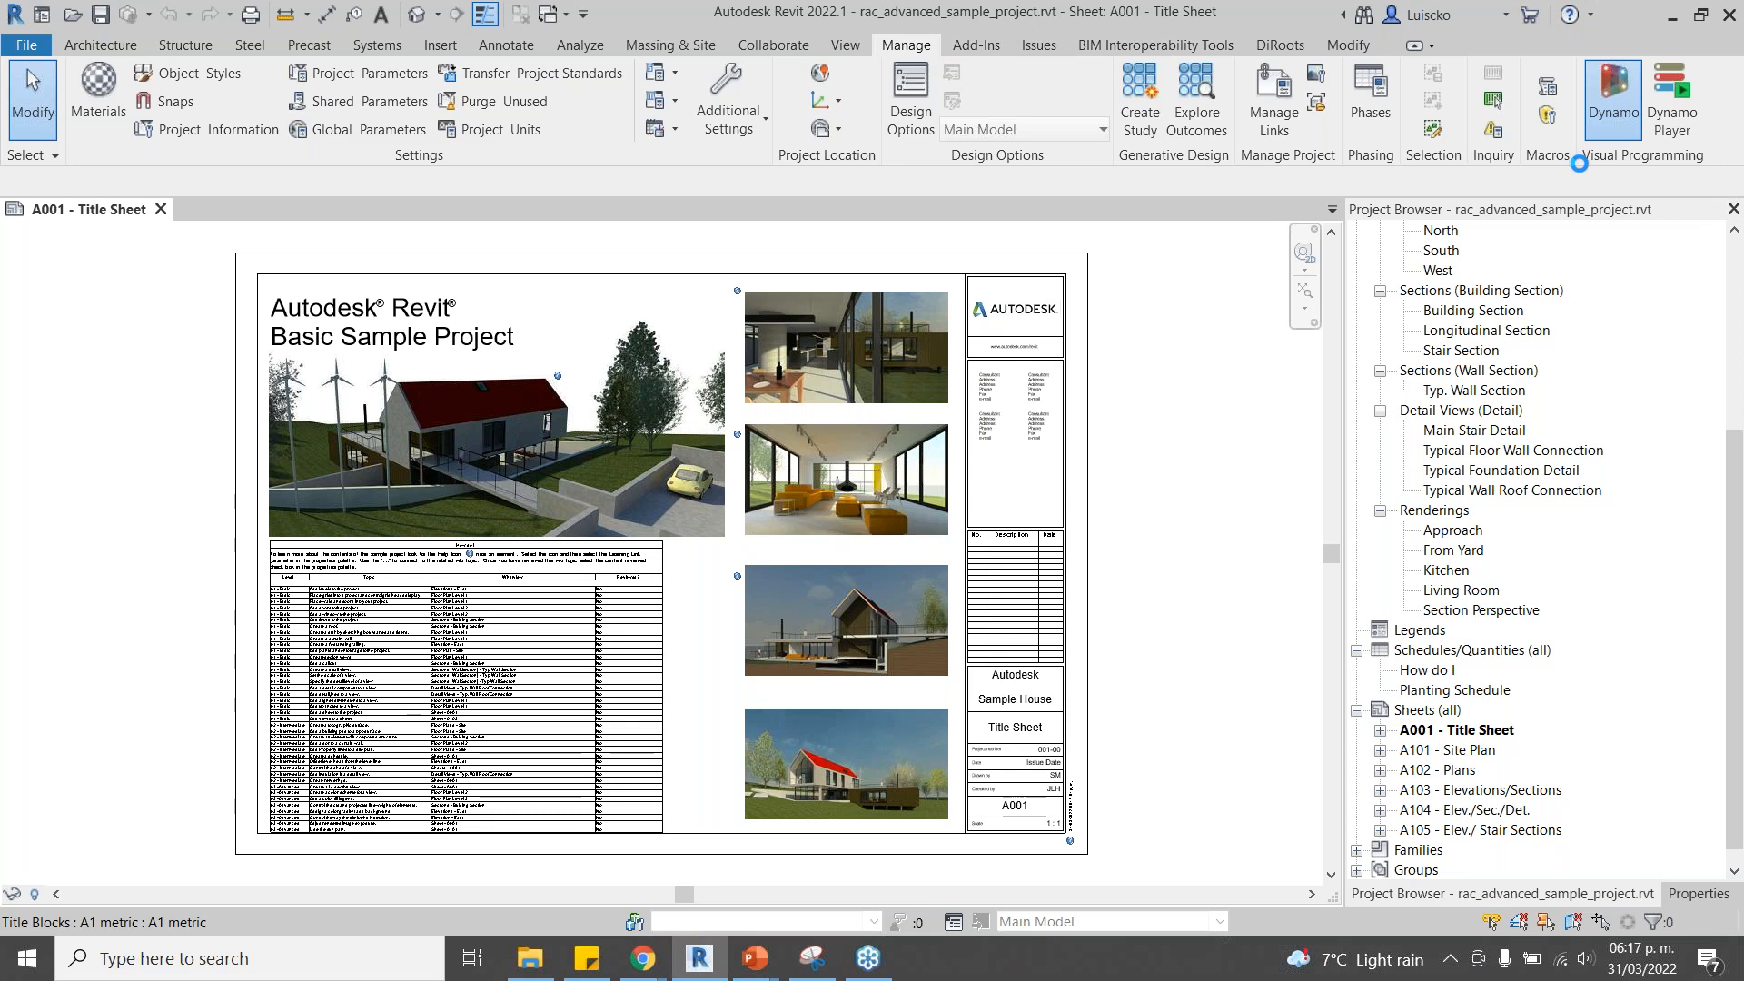
Switch to the PowerPoint slideshow and advance from the practical exercises slide to the Dynamo Player slide.
{"action": "left_click", "coordinate": [542, 966]}
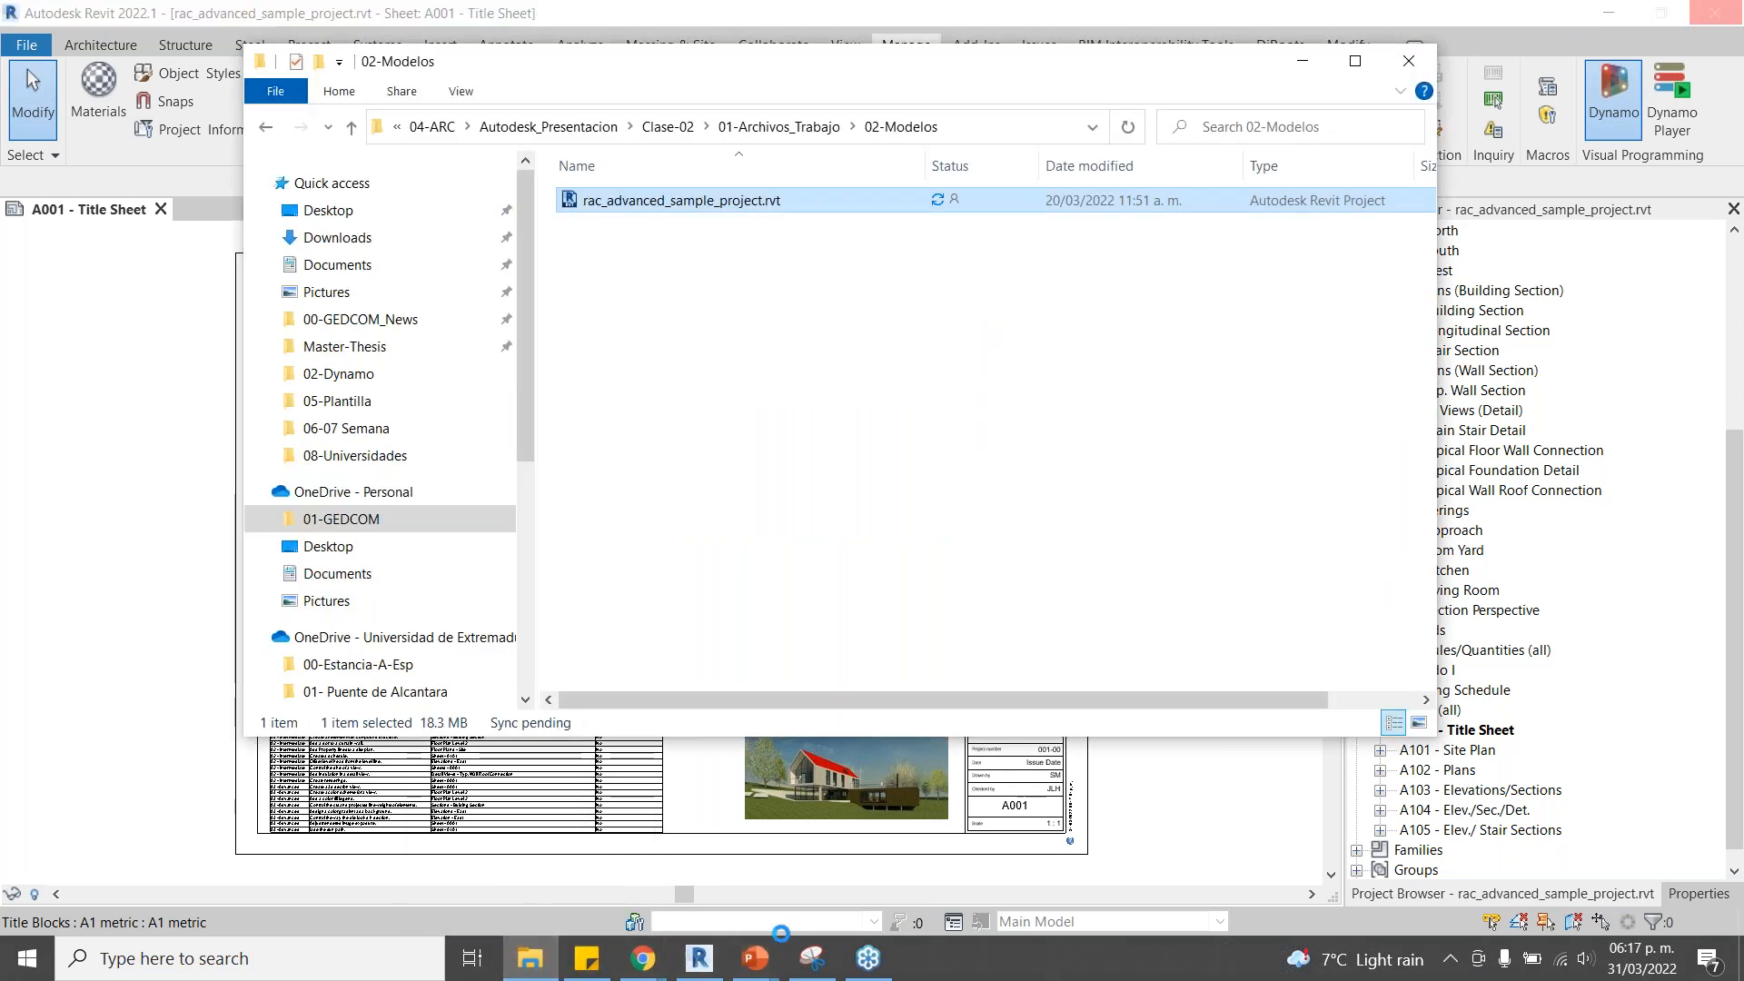
{"action": "mouse_move", "coordinate": [754, 962]}
{"action": "left_click", "coordinate": [768, 899]}
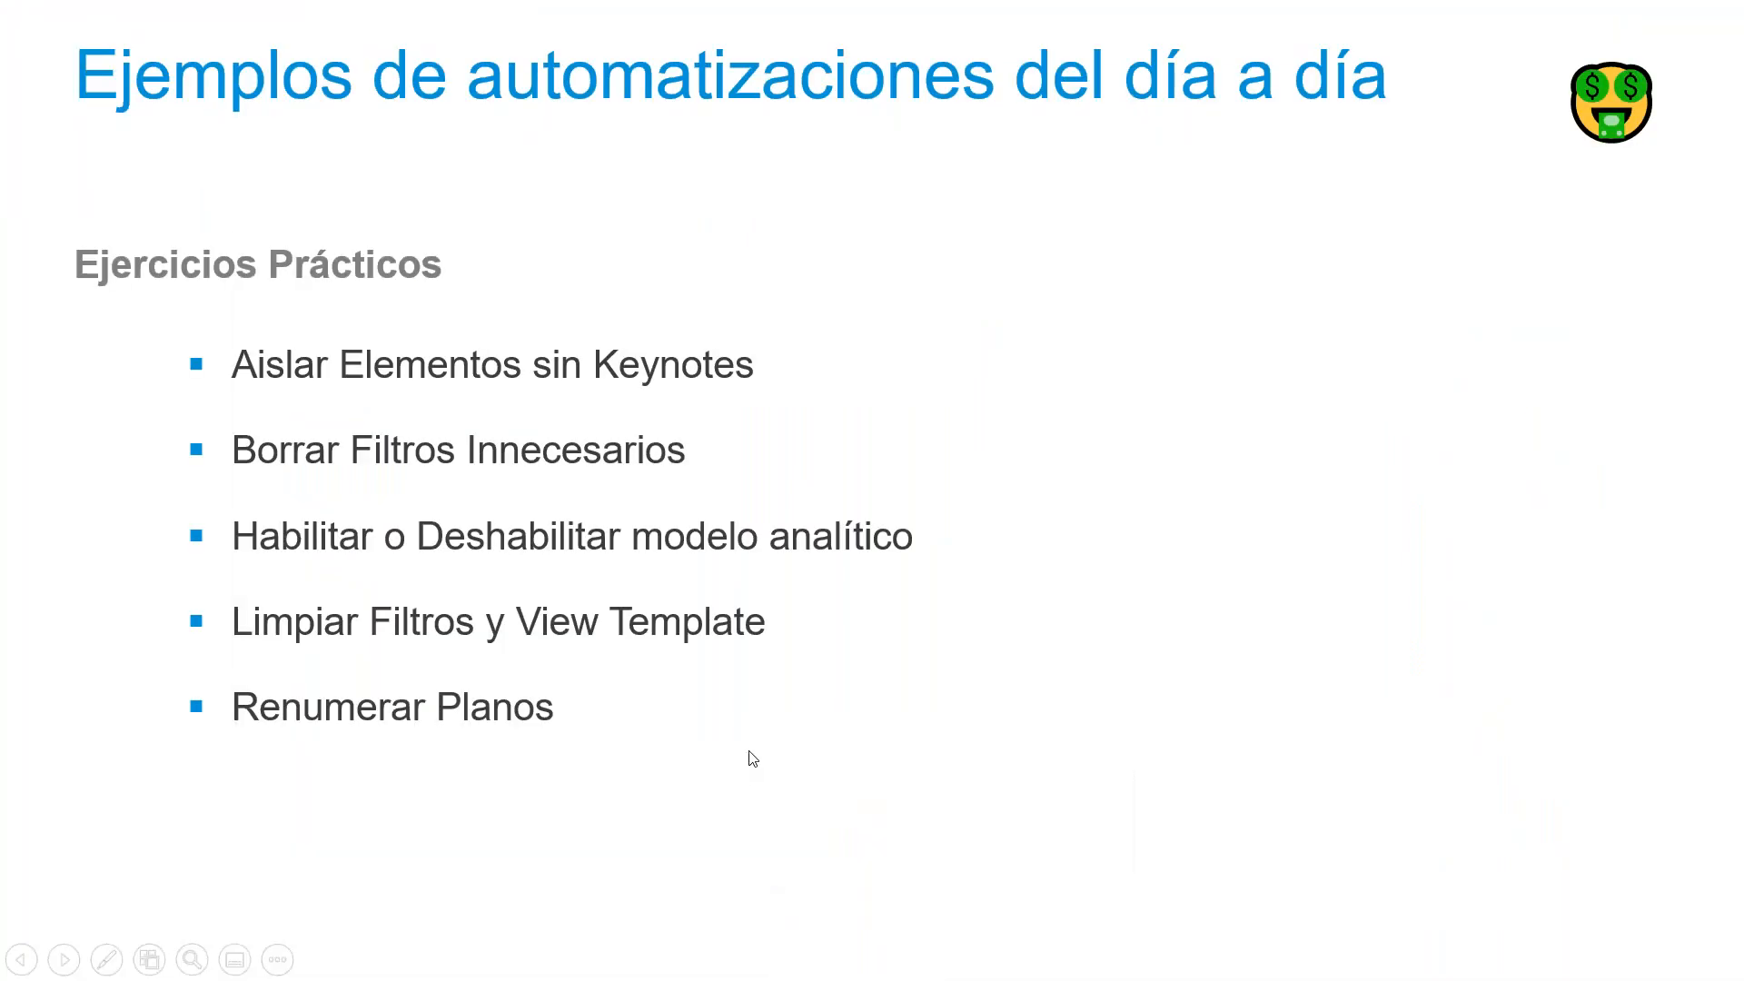
{"action": "left_click", "coordinate": [753, 759]}
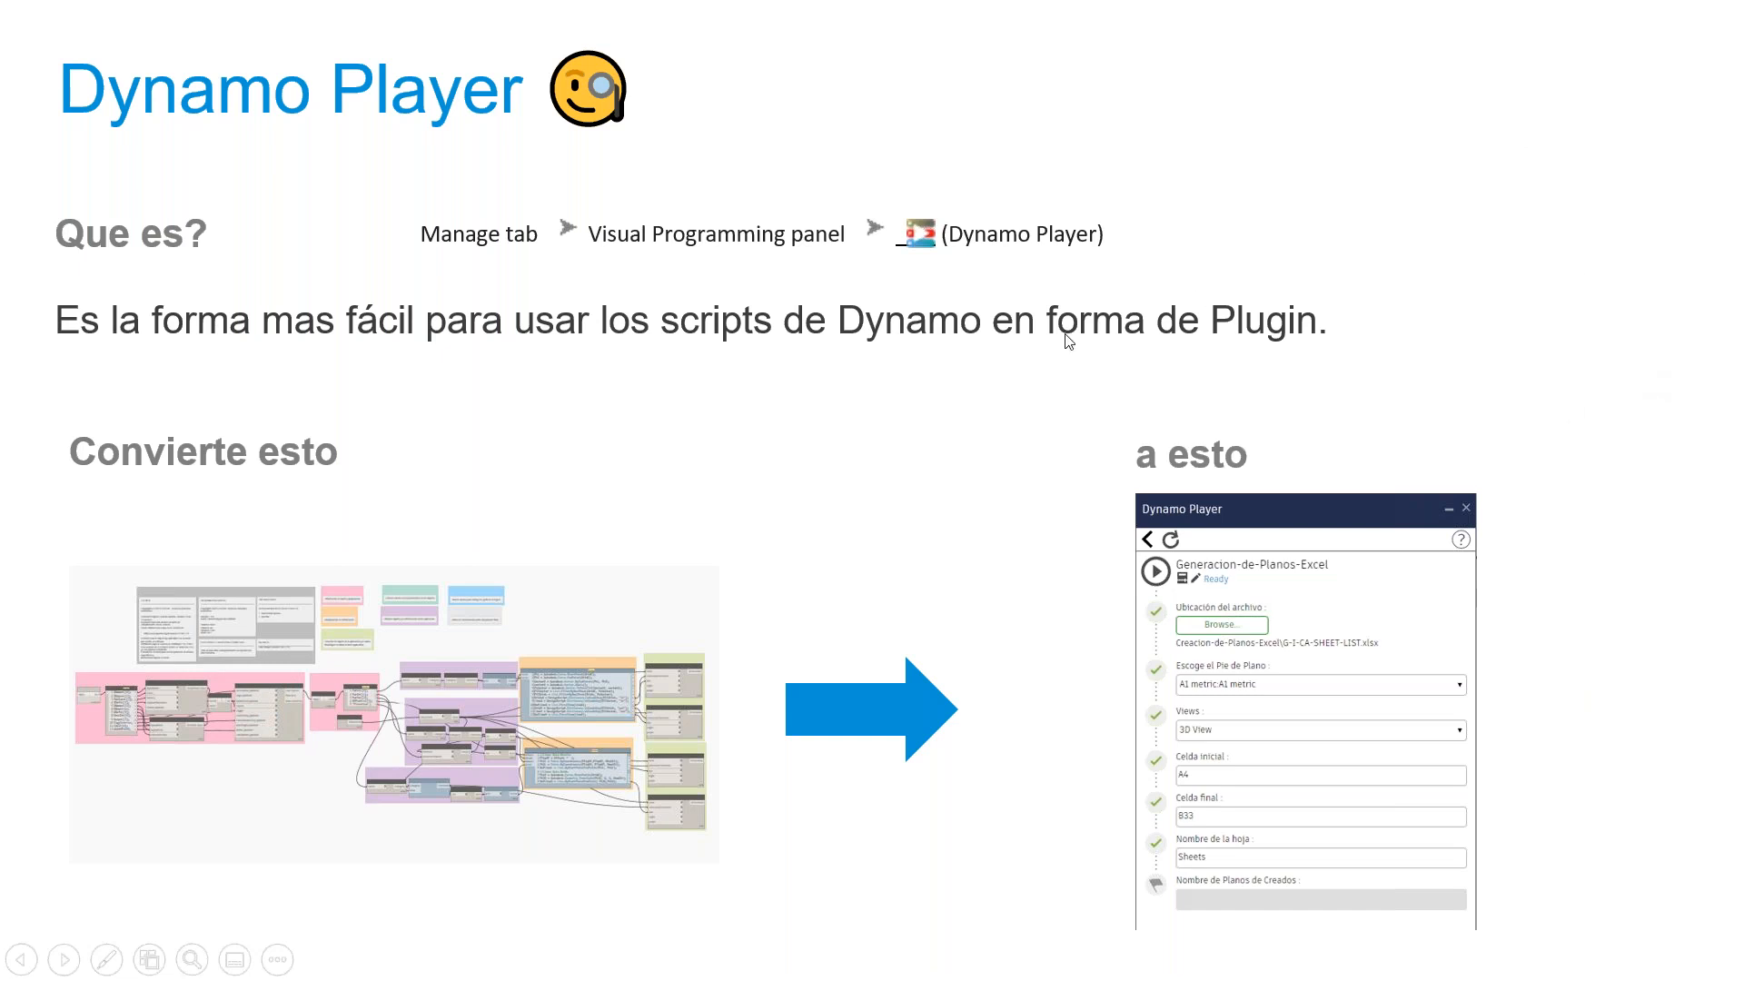
Switch back to Dynamo and reposition its window so that the whole start page fits on screen.
{"action": "key", "text": "alt+Tab"}
{"action": "key", "text": "alt+Tab"}
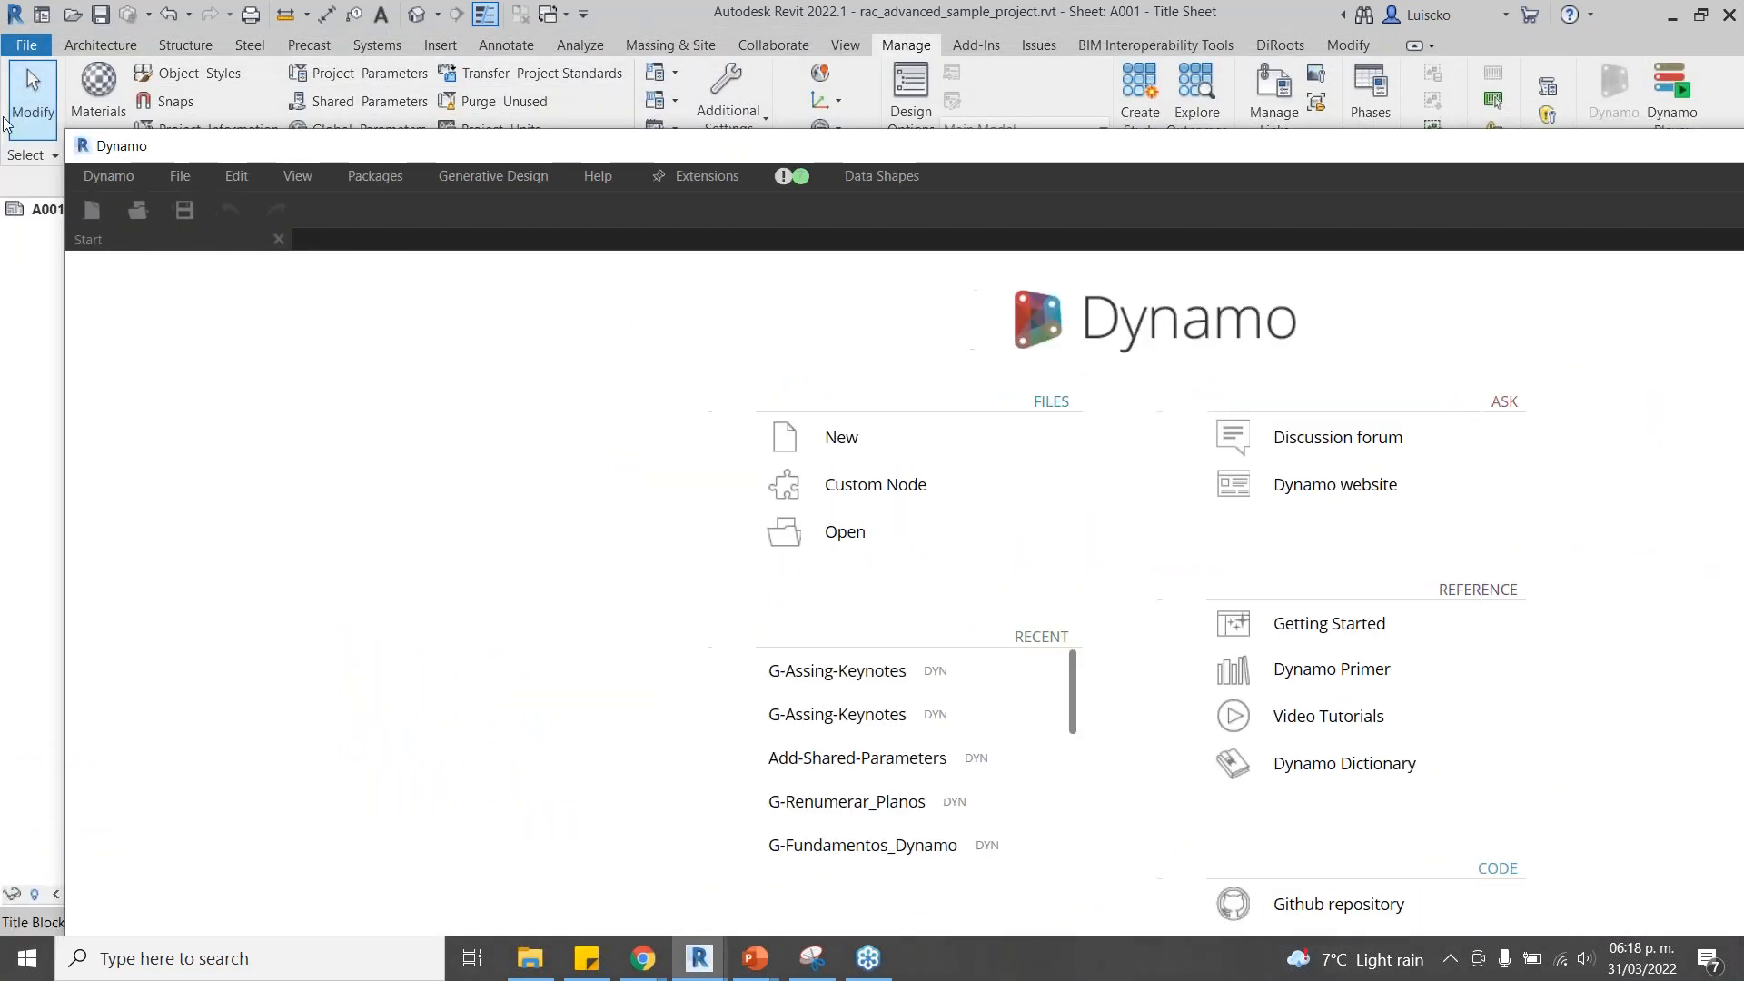
{"action": "left_click_drag", "start_coordinate": [65, 137], "coordinate": [454, 429]}
{"action": "left_click_drag", "start_coordinate": [605, 460], "coordinate": [179, 60]}
{"action": "left_click", "coordinate": [338, 78]}
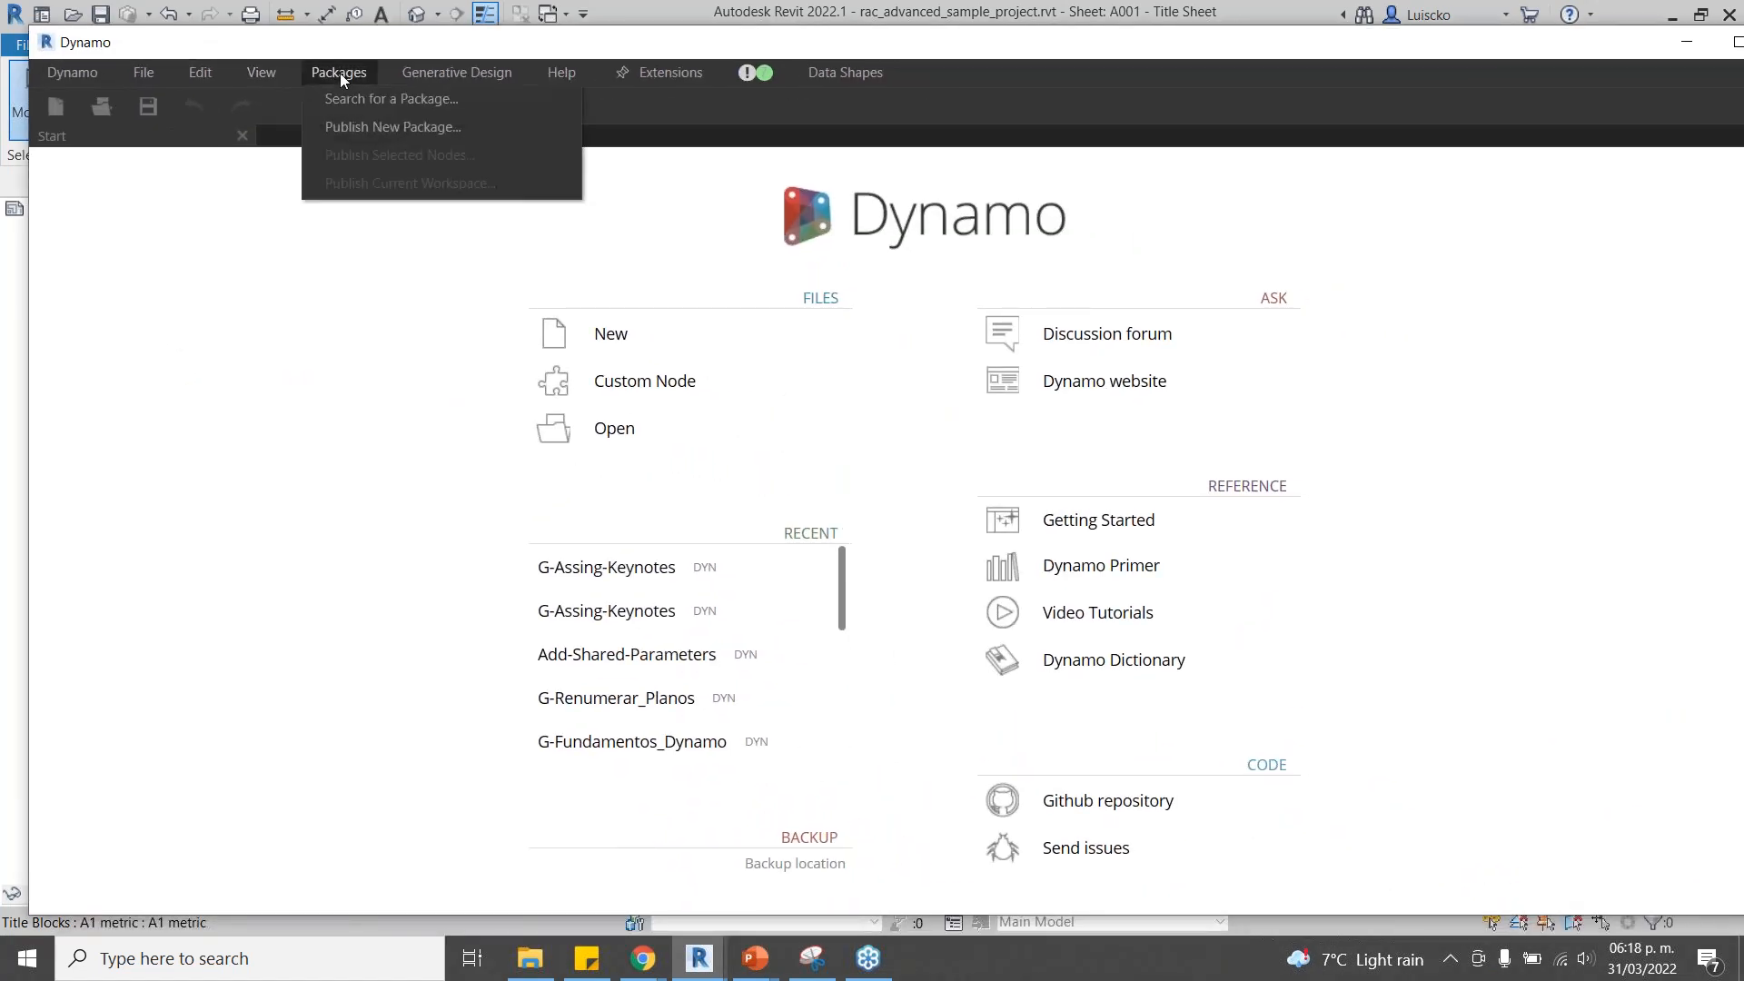
{"action": "left_click", "coordinate": [344, 132]}
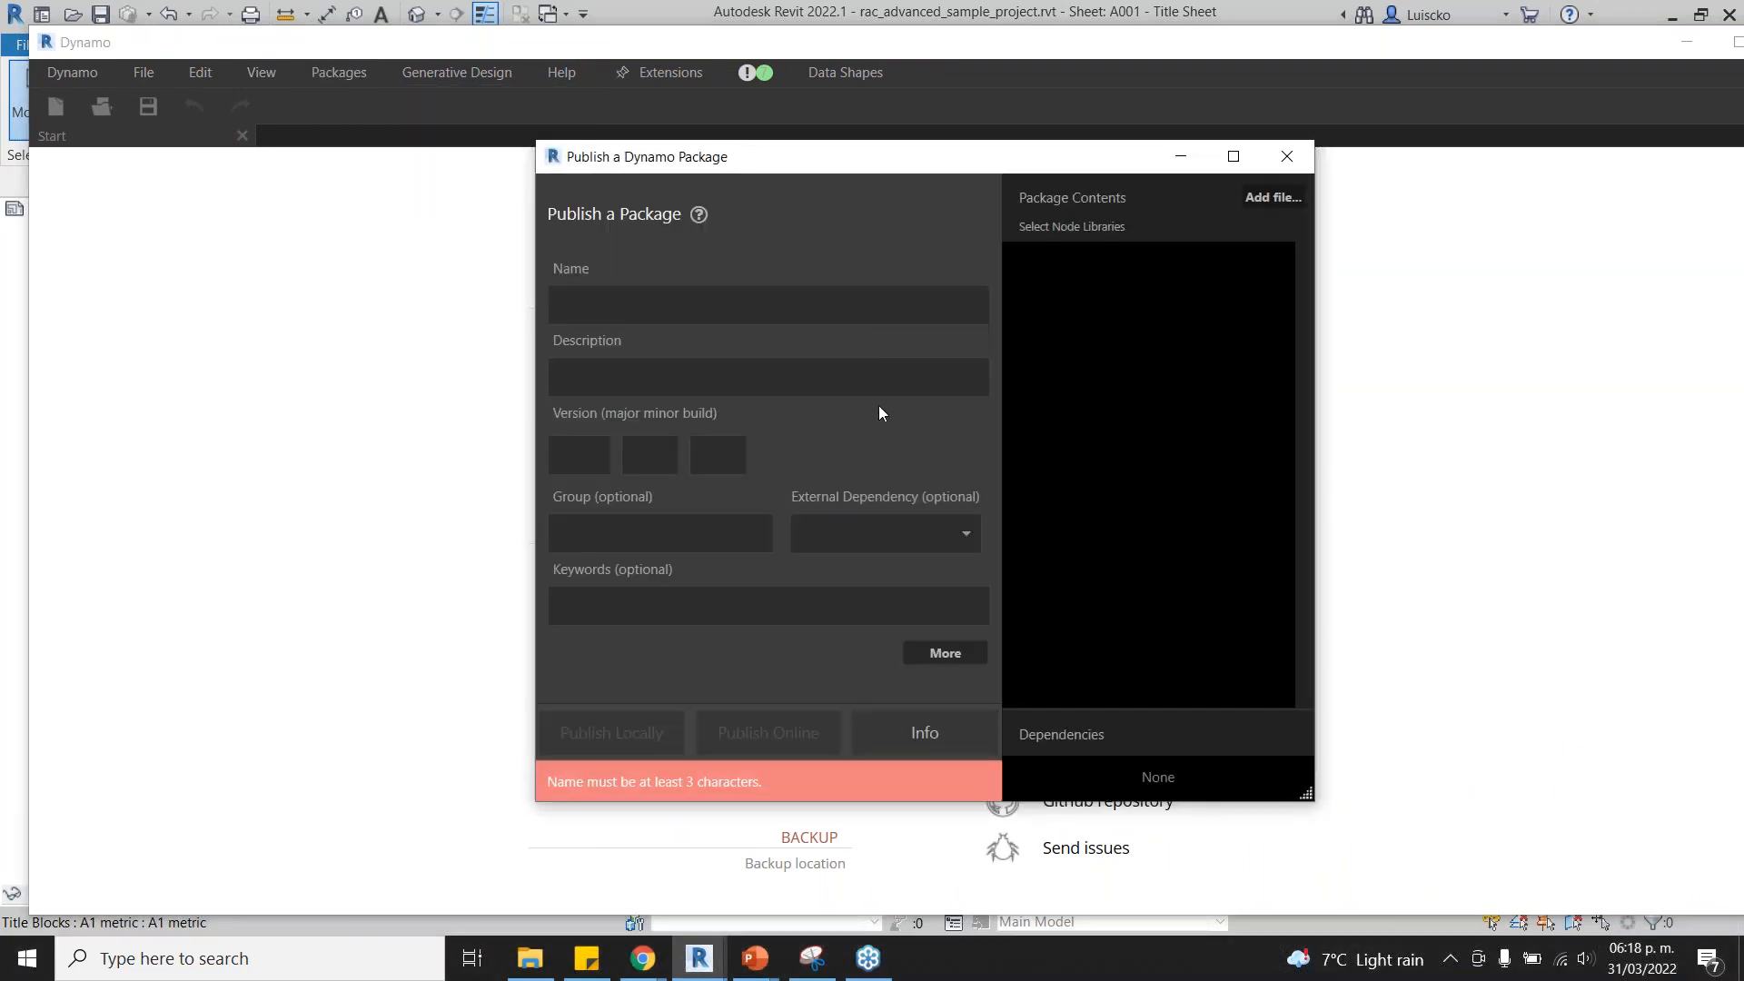
{"action": "left_click", "coordinate": [1301, 158]}
{"action": "left_click", "coordinate": [351, 72]}
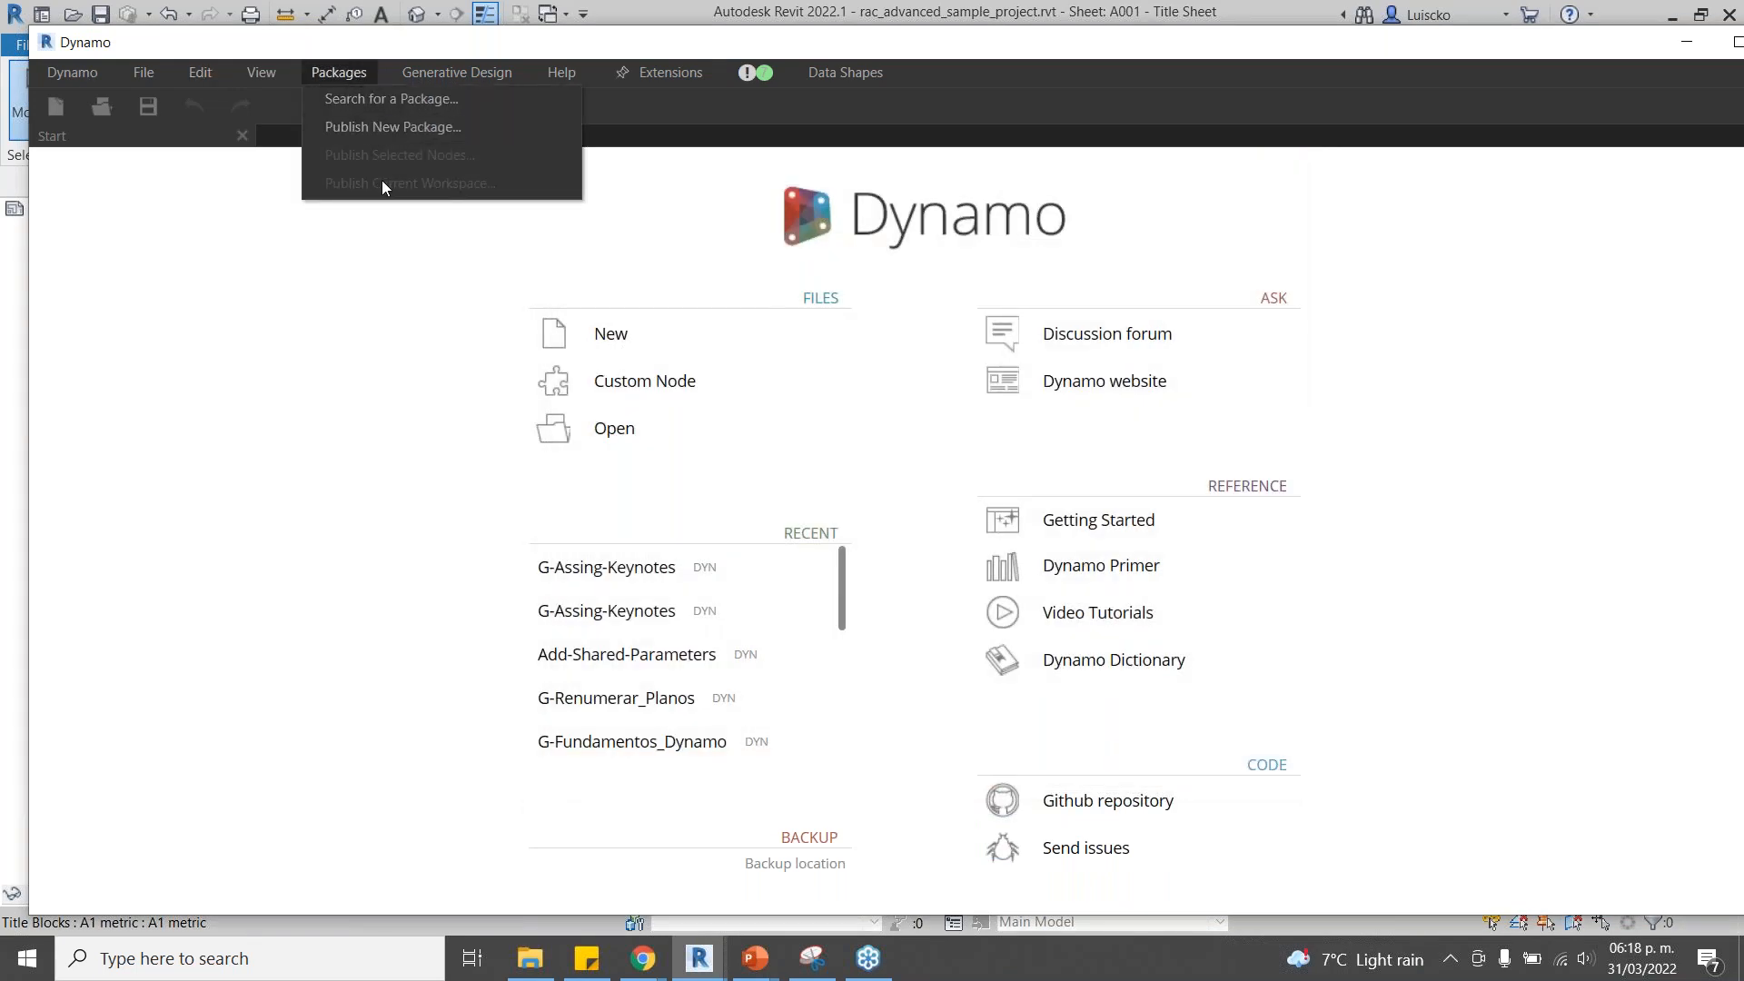
{"action": "left_click", "coordinate": [145, 72]}
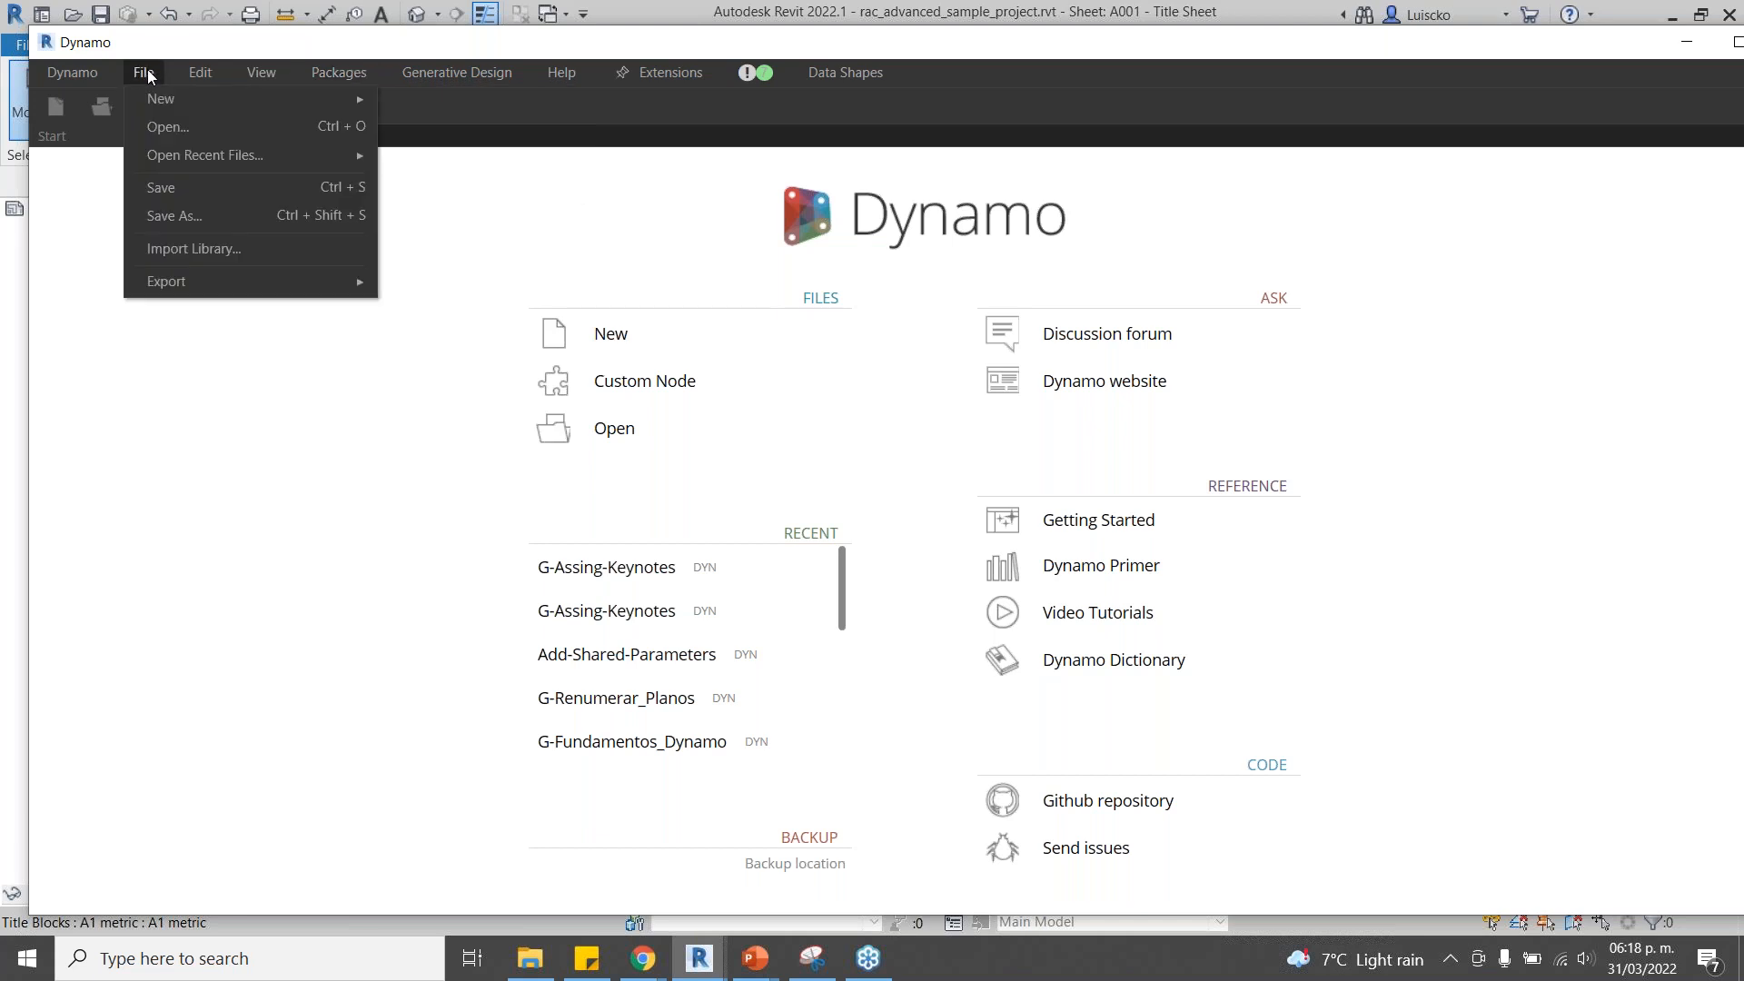
Open the Dynamo preferences and expand the list of installed packages in the Package Manager settings.
{"action": "left_click", "coordinate": [76, 76]}
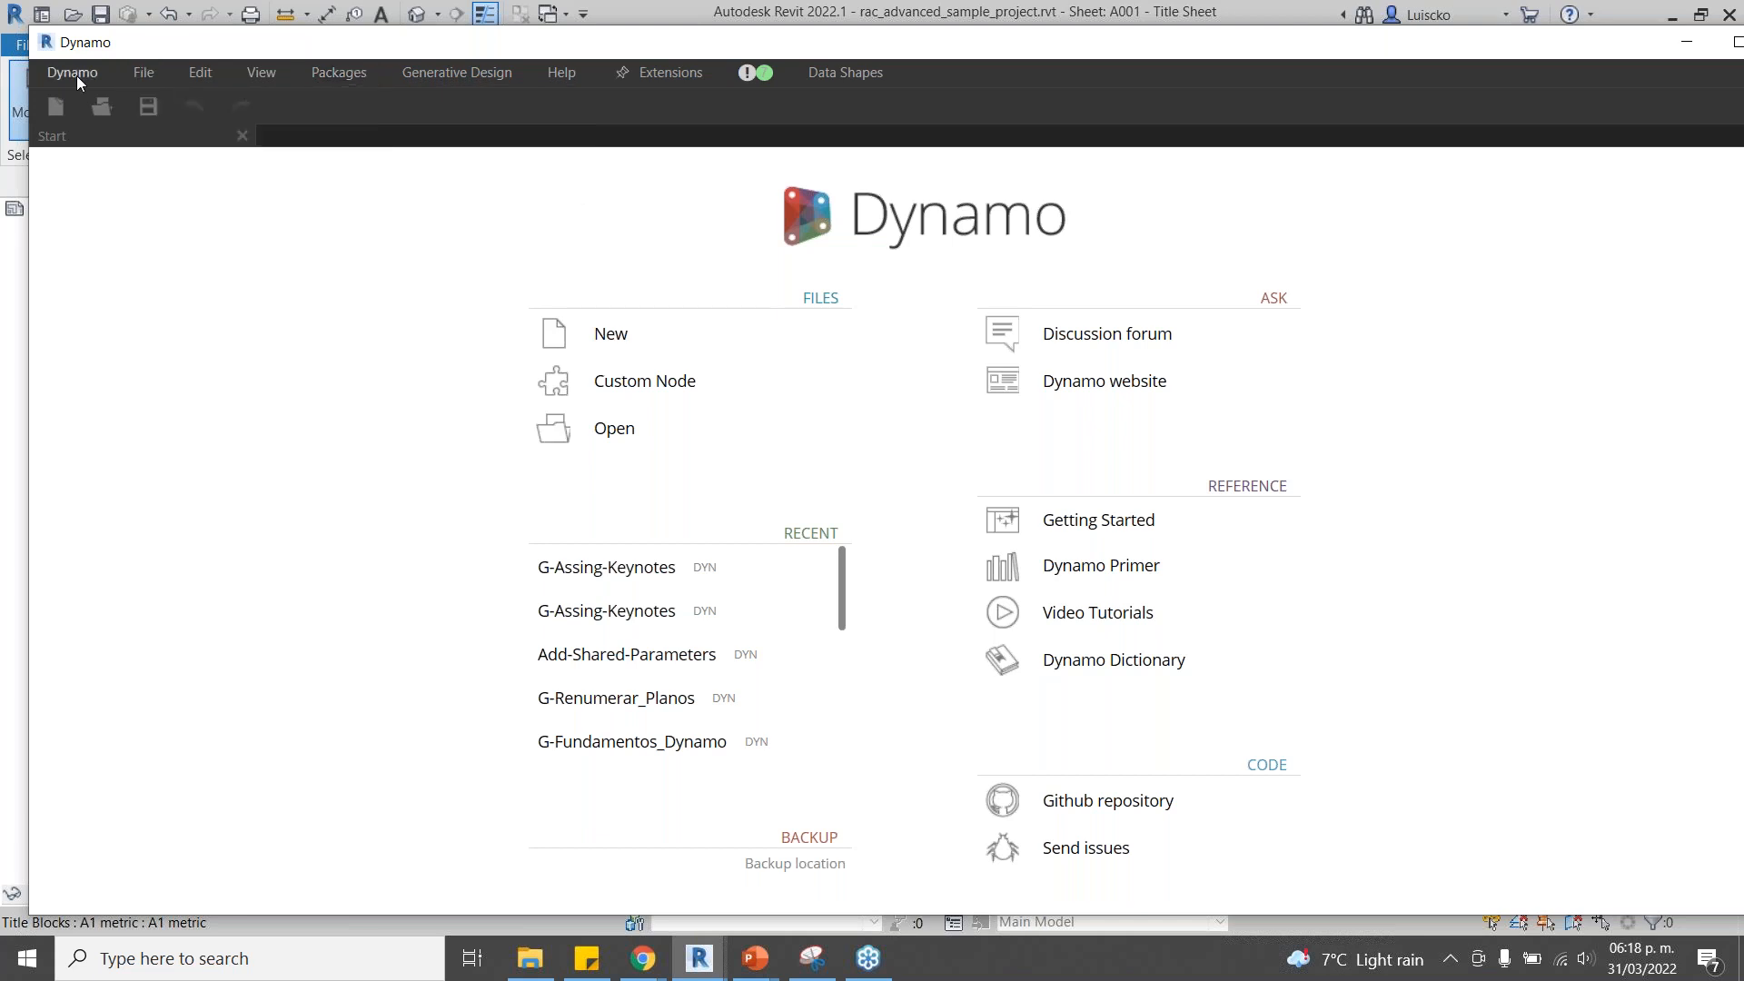
{"action": "left_click", "coordinate": [76, 72]}
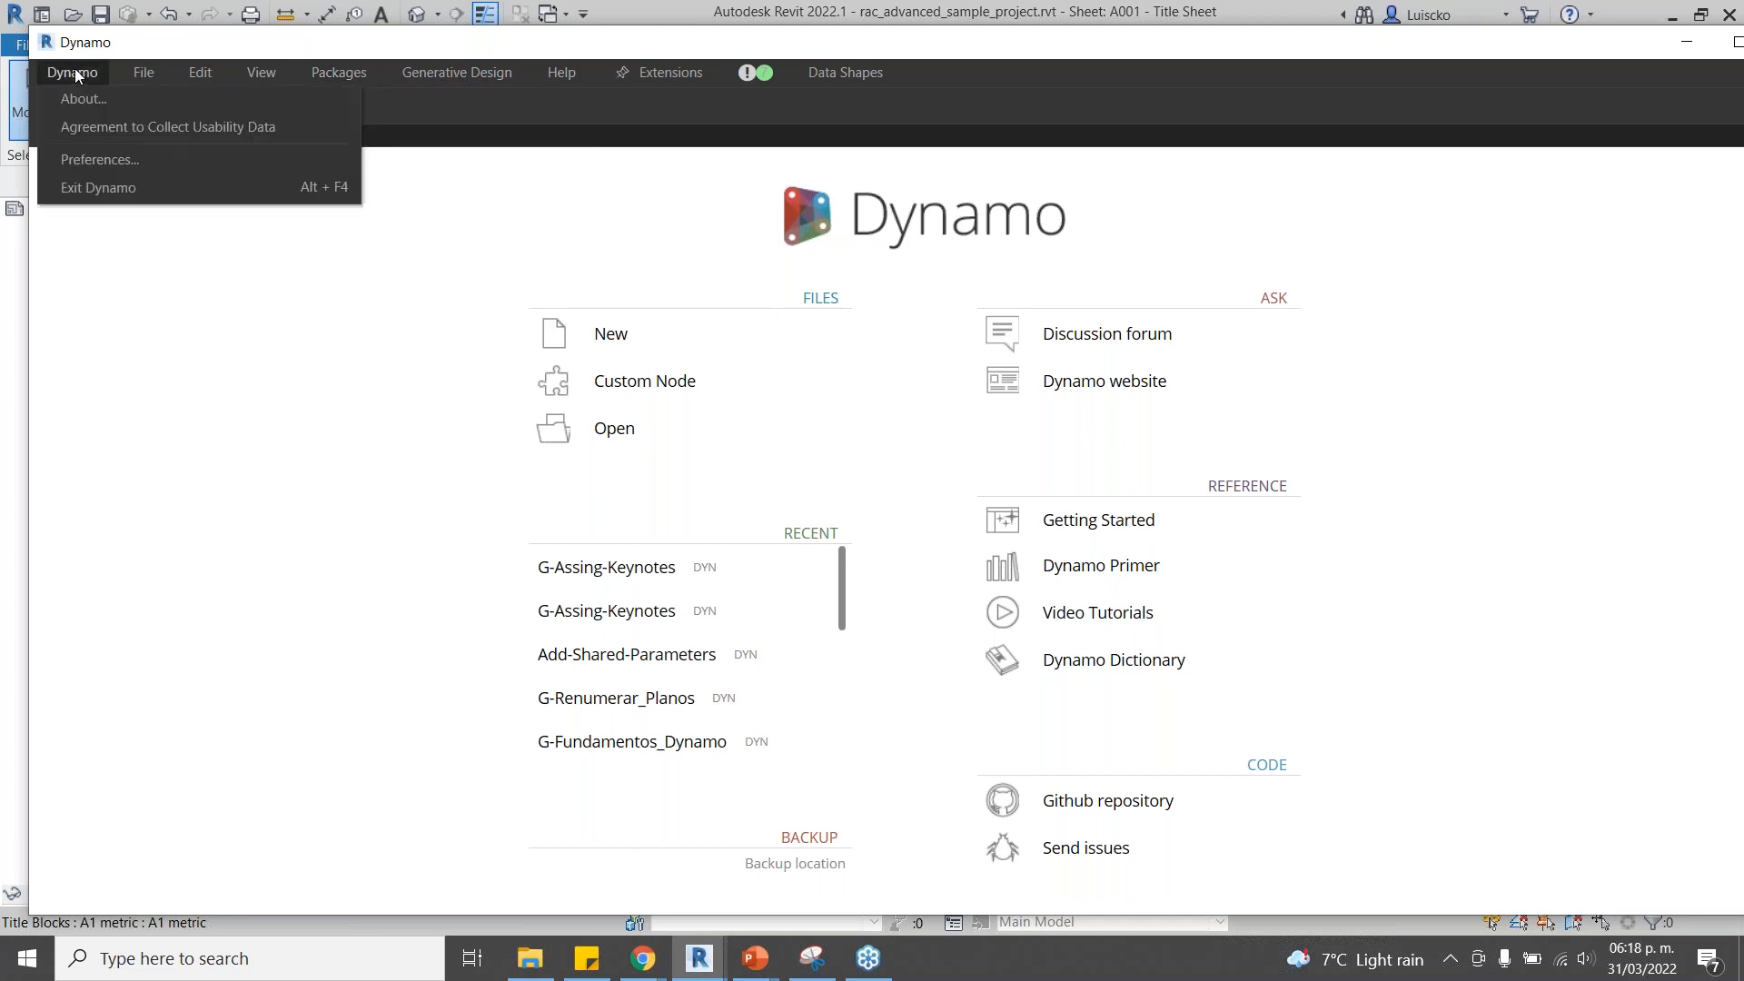
{"action": "left_click", "coordinate": [100, 160]}
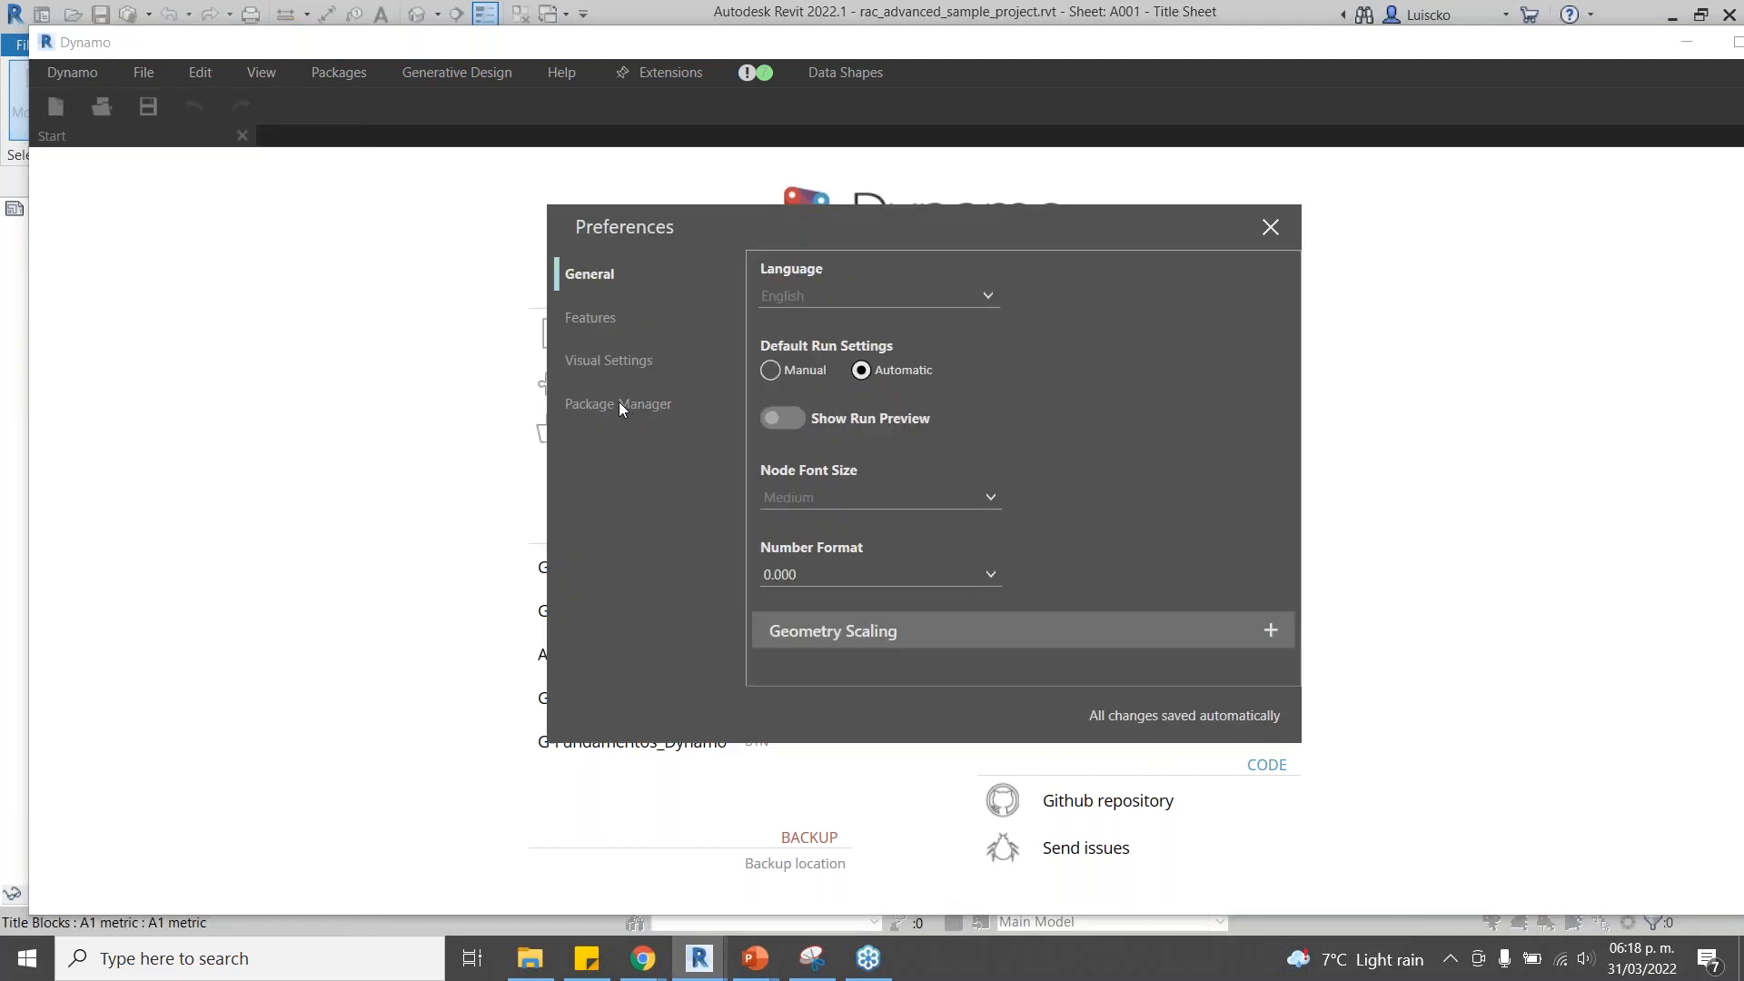
{"action": "left_click", "coordinate": [609, 407]}
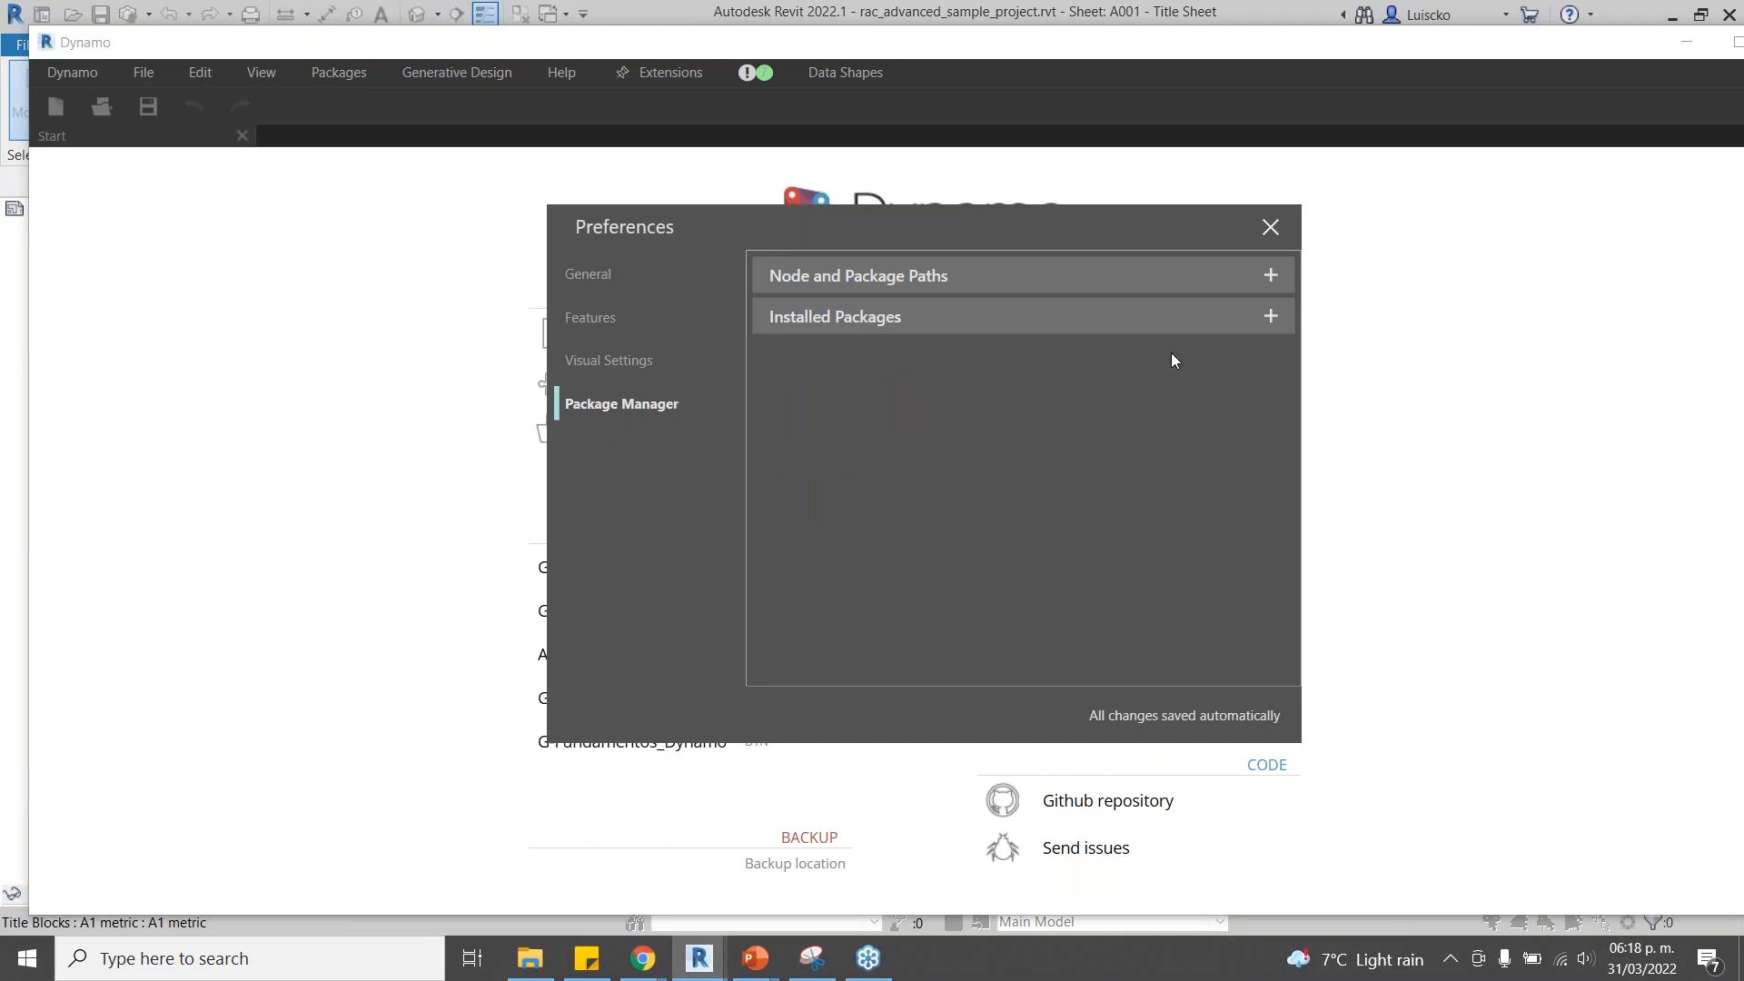
{"action": "left_click", "coordinate": [1270, 315]}
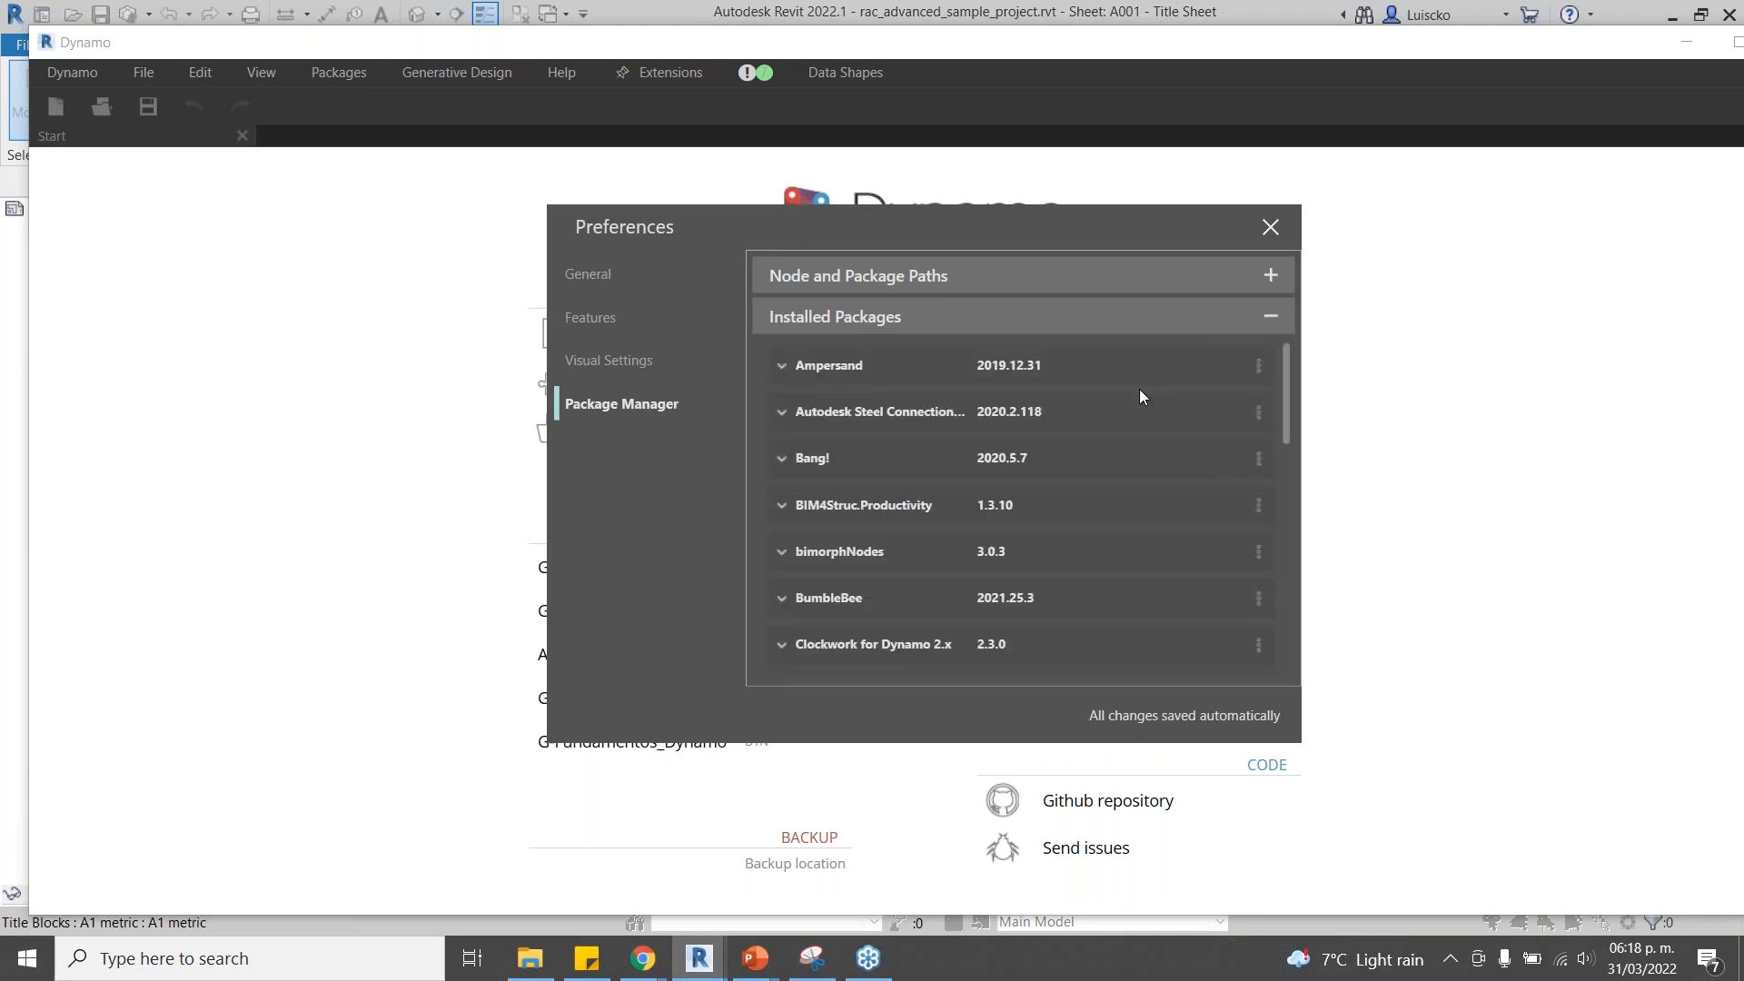
Show the root directory of the installed Bang! package, minimise the folder window and close the preferences.
{"action": "left_click", "coordinate": [1258, 457]}
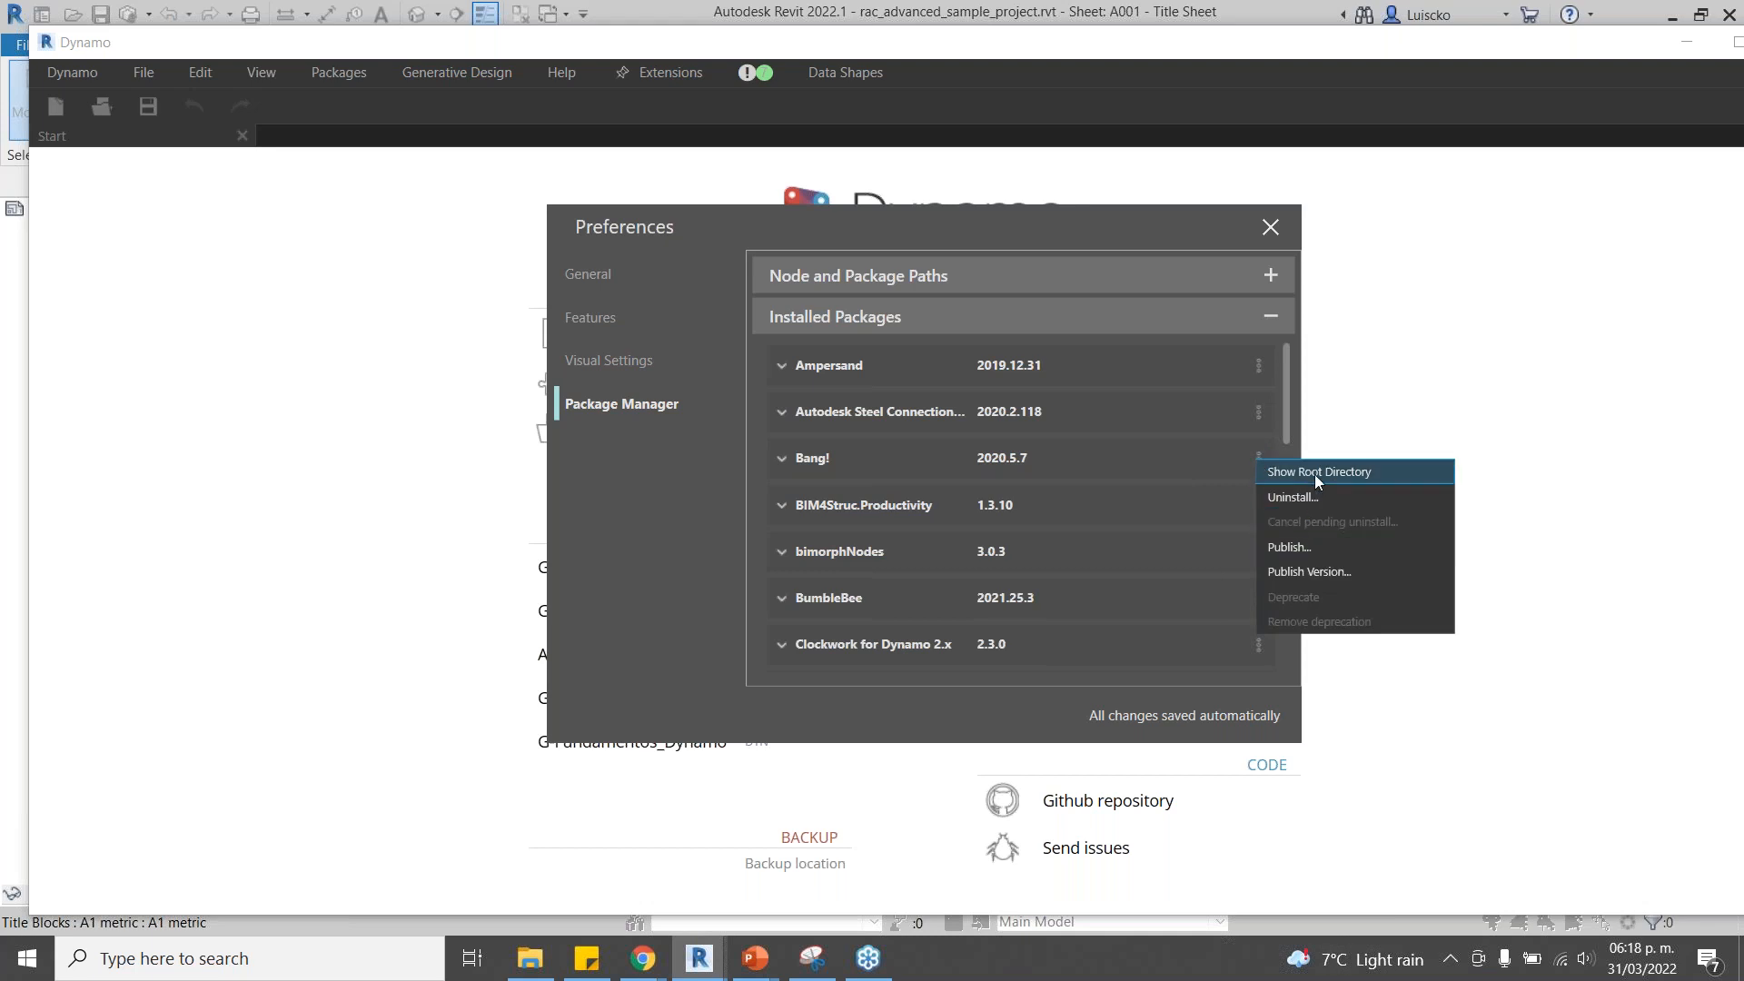
{"action": "left_click", "coordinate": [1217, 437]}
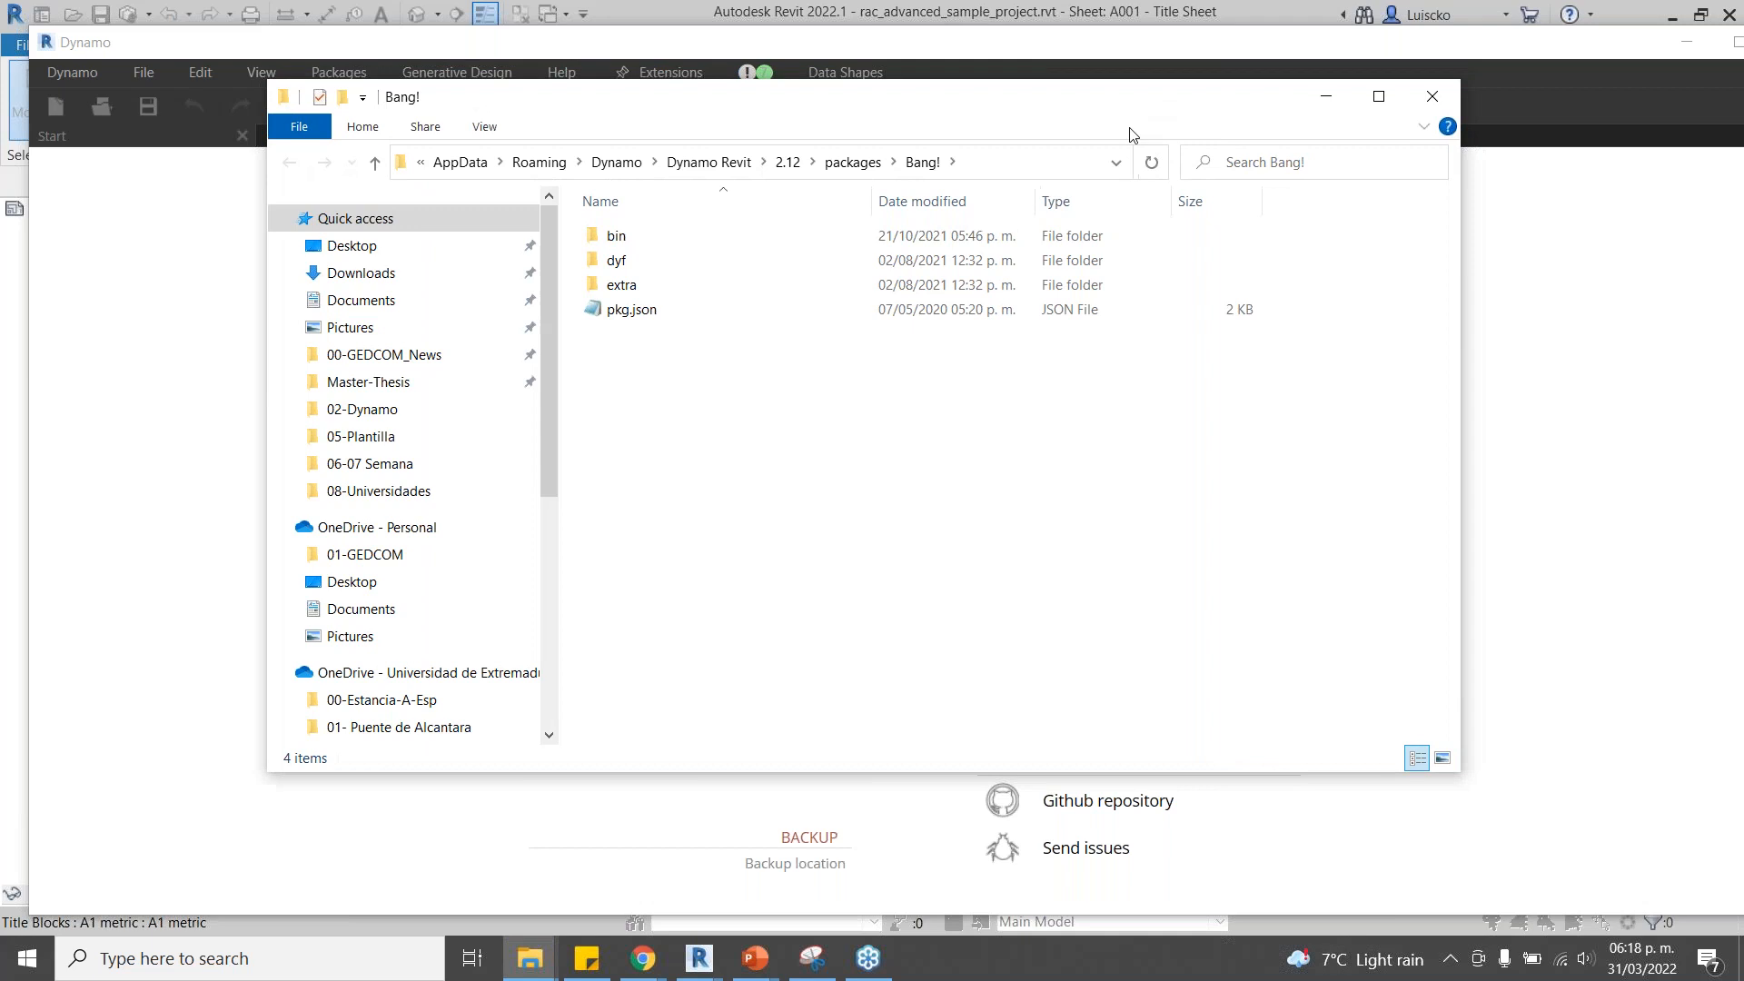
{"action": "left_click", "coordinate": [1327, 96]}
{"action": "left_click", "coordinate": [1272, 225]}
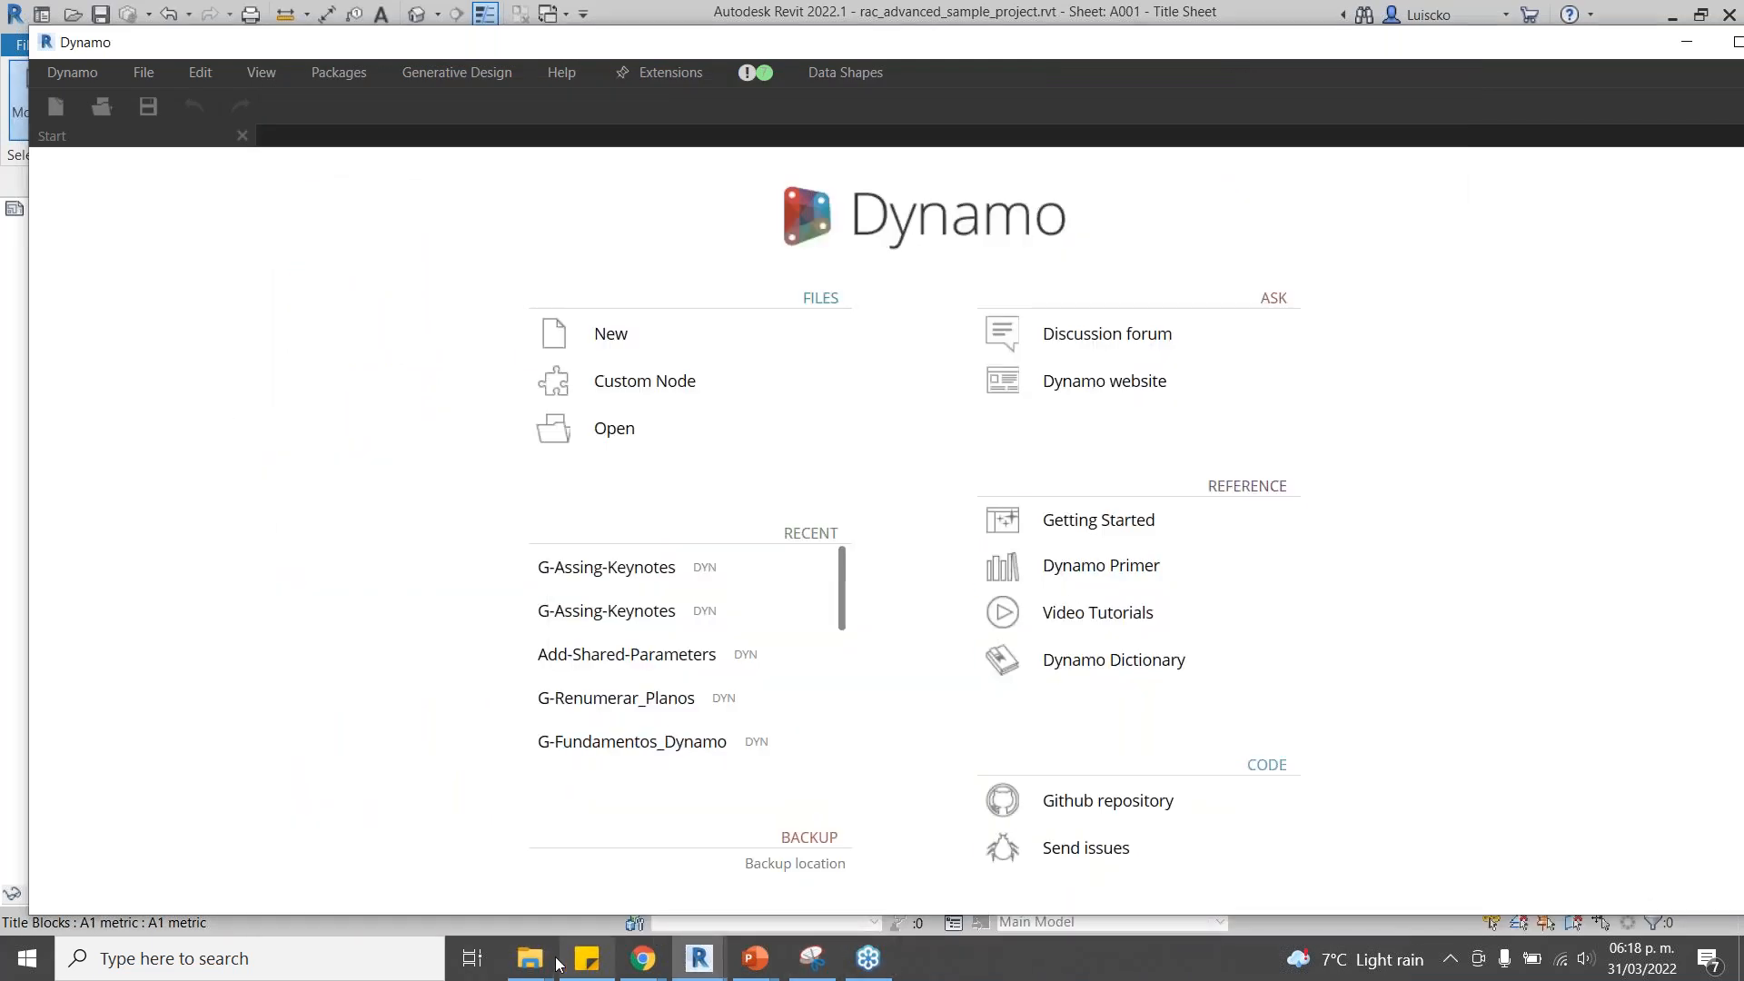
Bring back the Bang! folder window, check its full path and go up to the packages folder.
{"action": "mouse_move", "coordinate": [554, 963]}
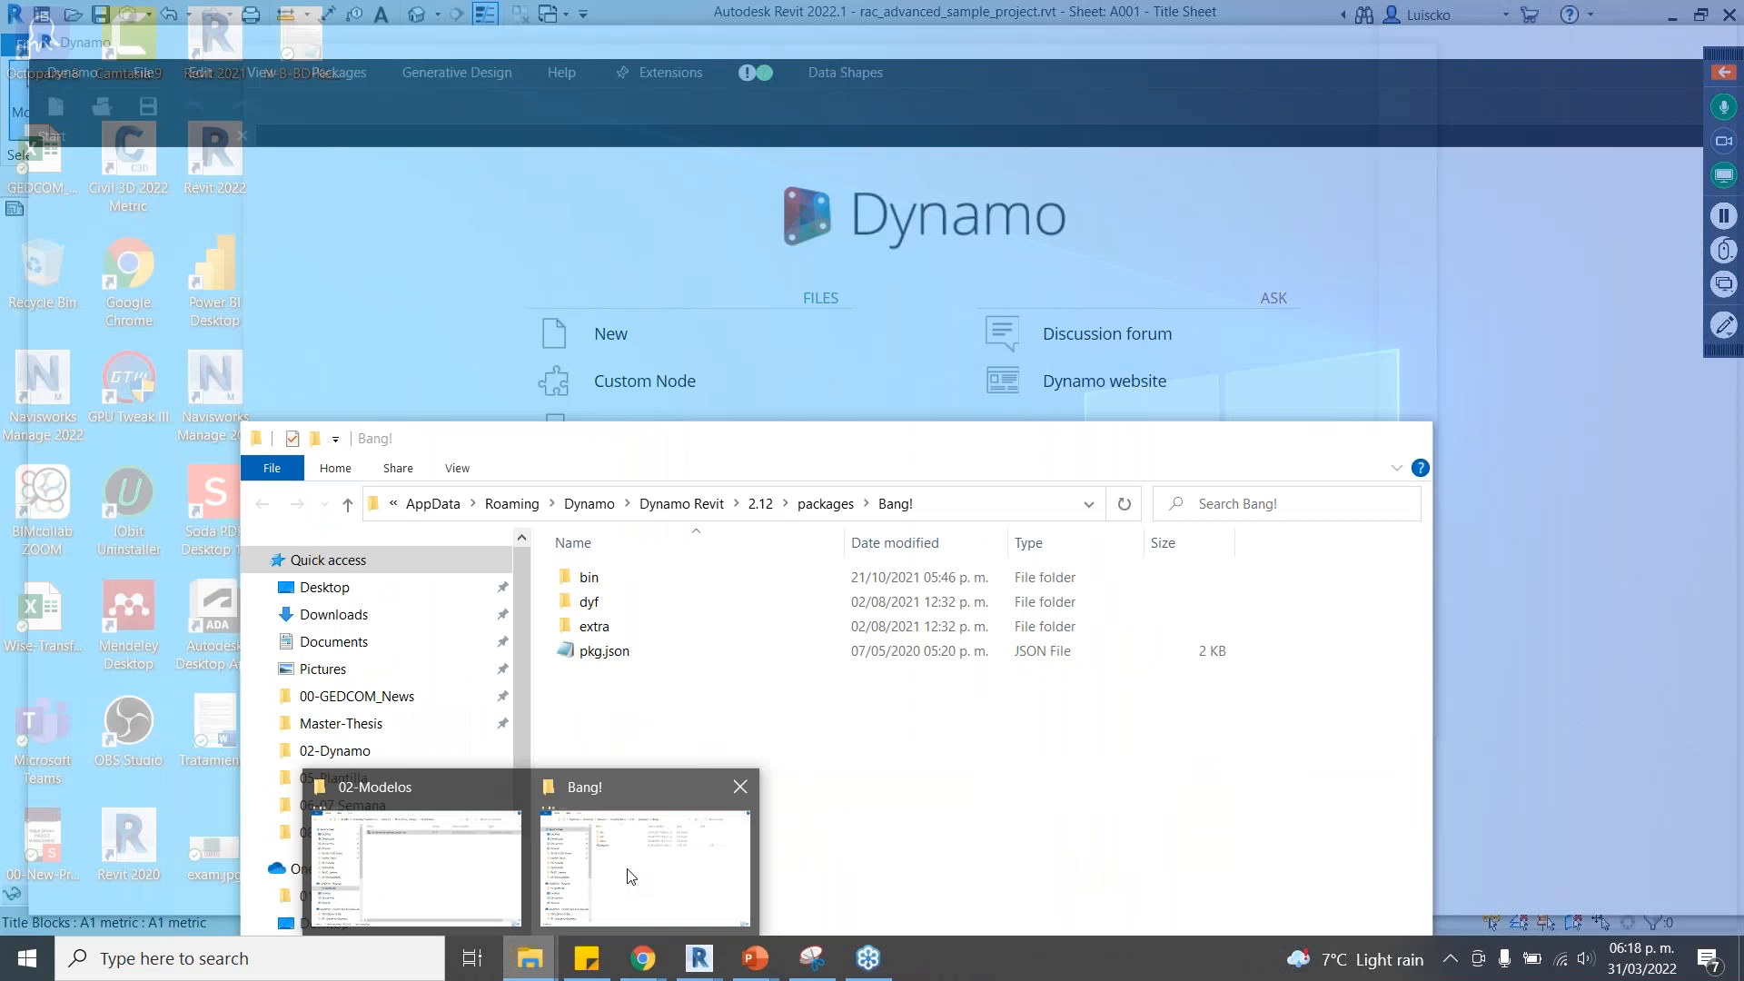
{"action": "left_click", "coordinate": [627, 872]}
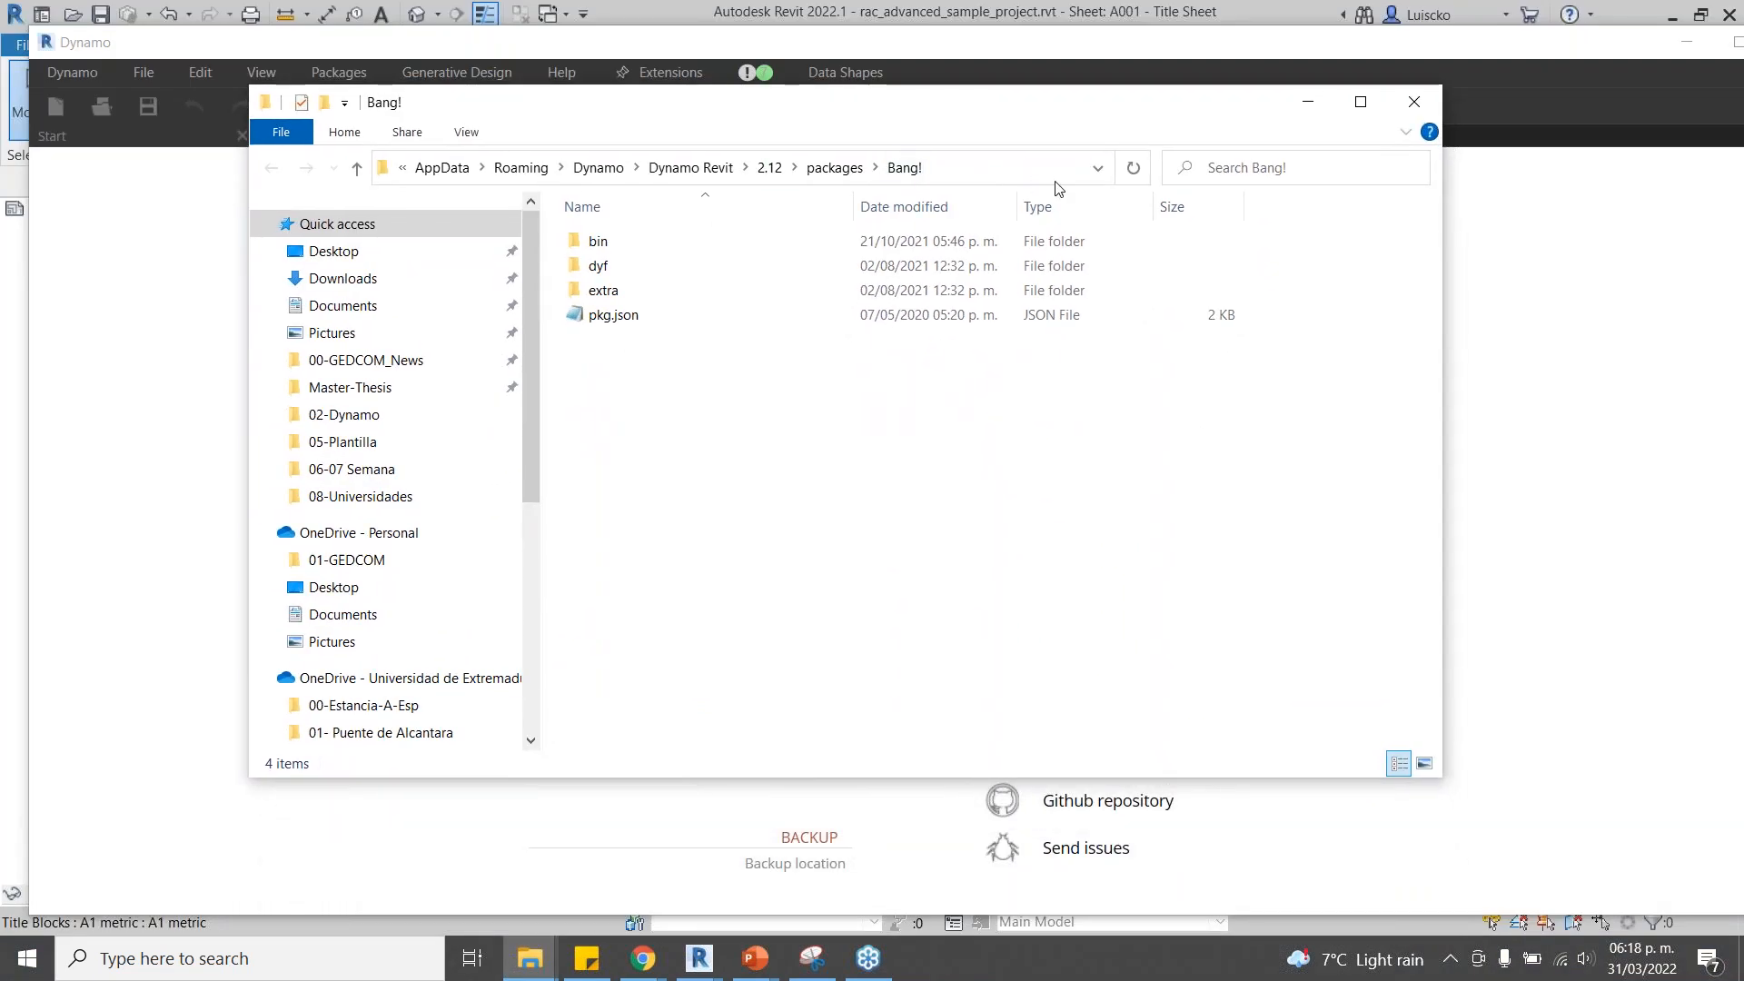
{"action": "left_click", "coordinate": [1097, 168]}
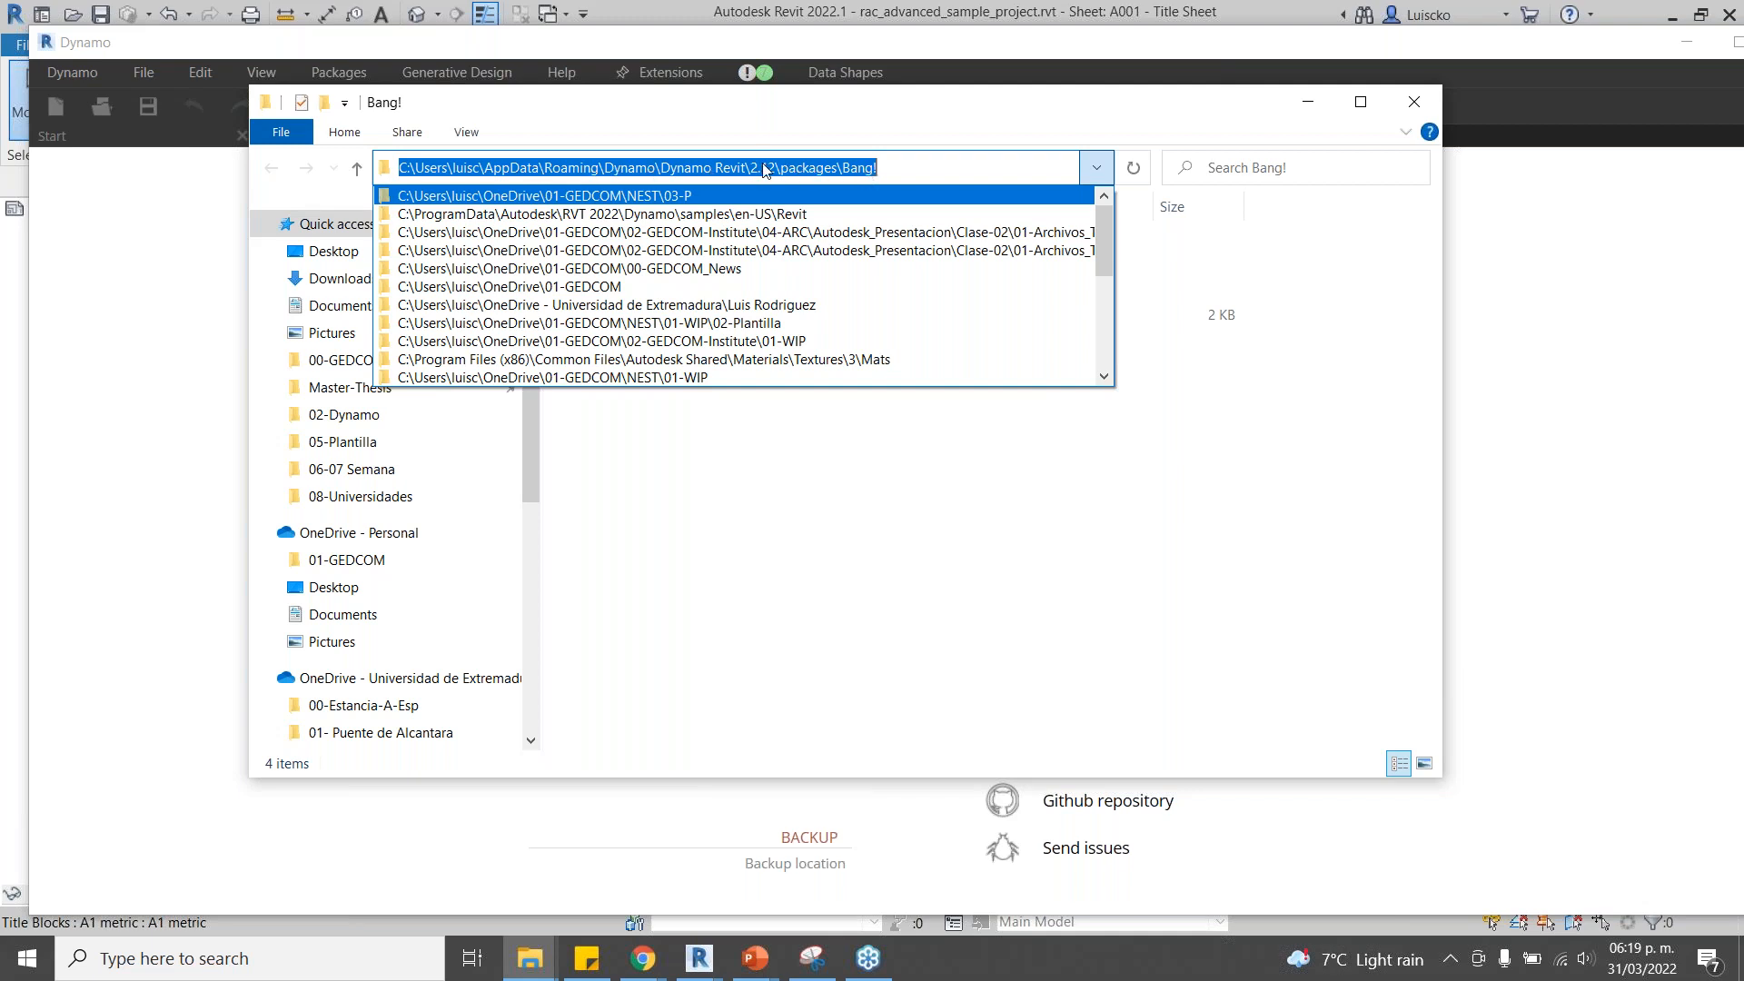
{"action": "left_click", "coordinate": [812, 168]}
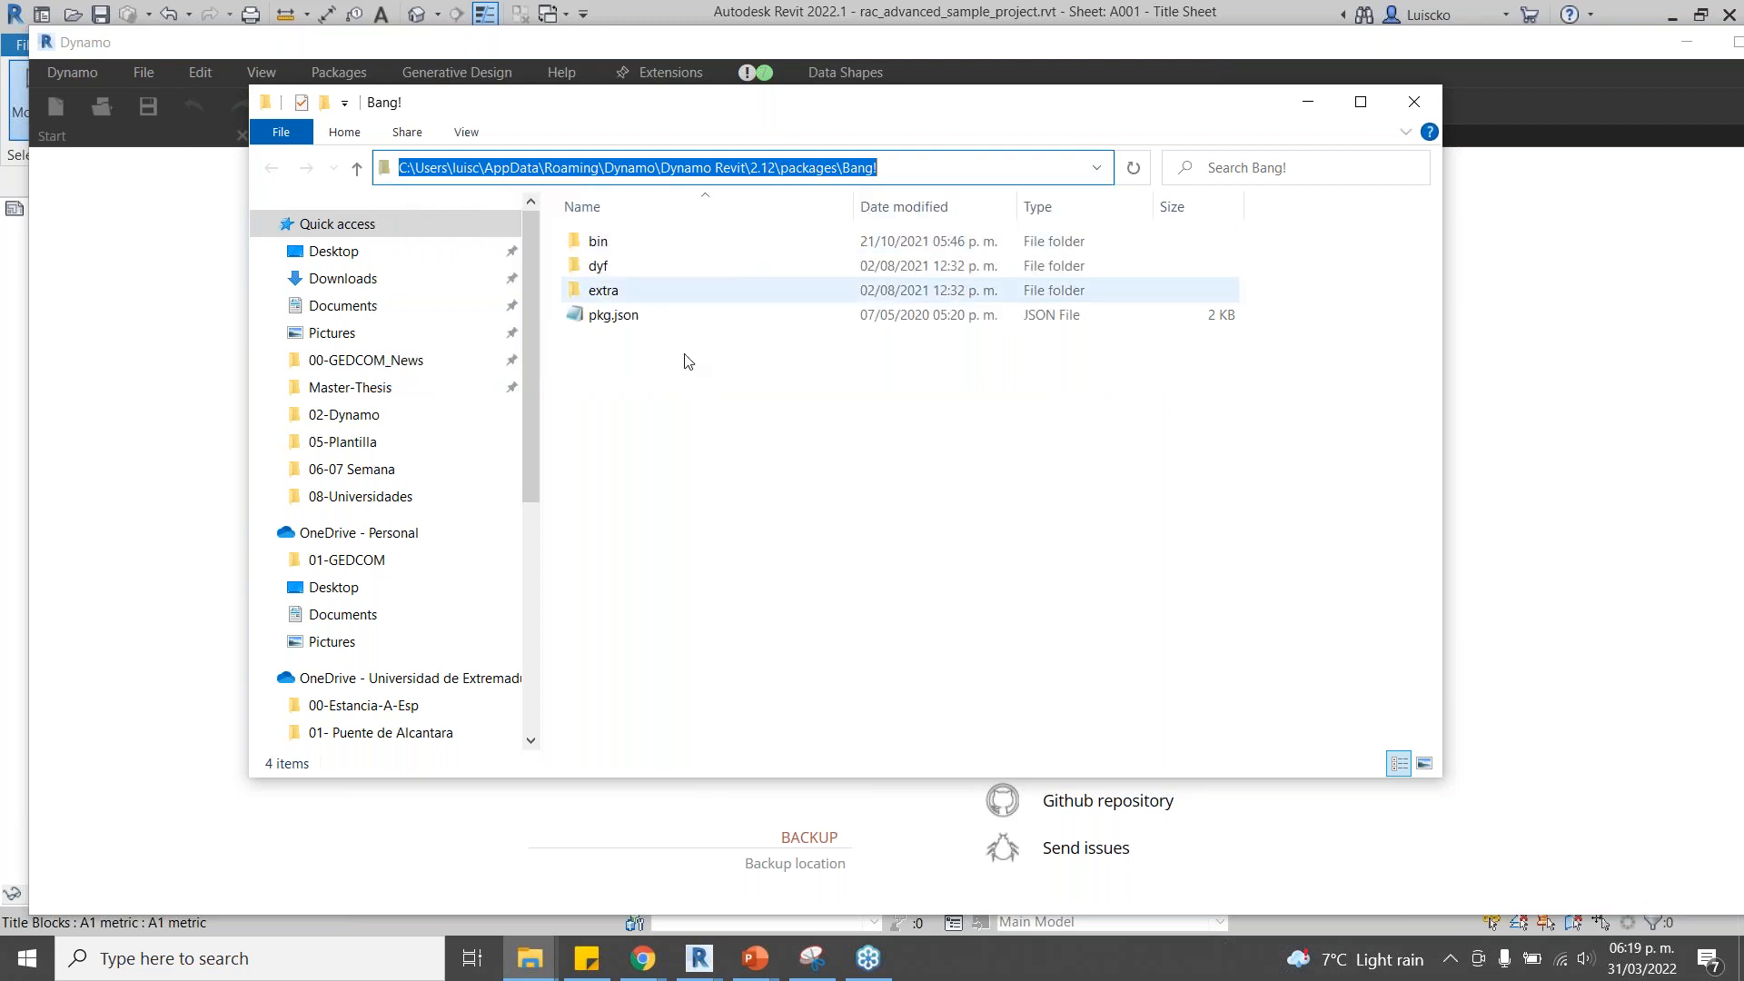
{"action": "left_click", "coordinate": [702, 468]}
{"action": "left_click", "coordinate": [834, 168]}
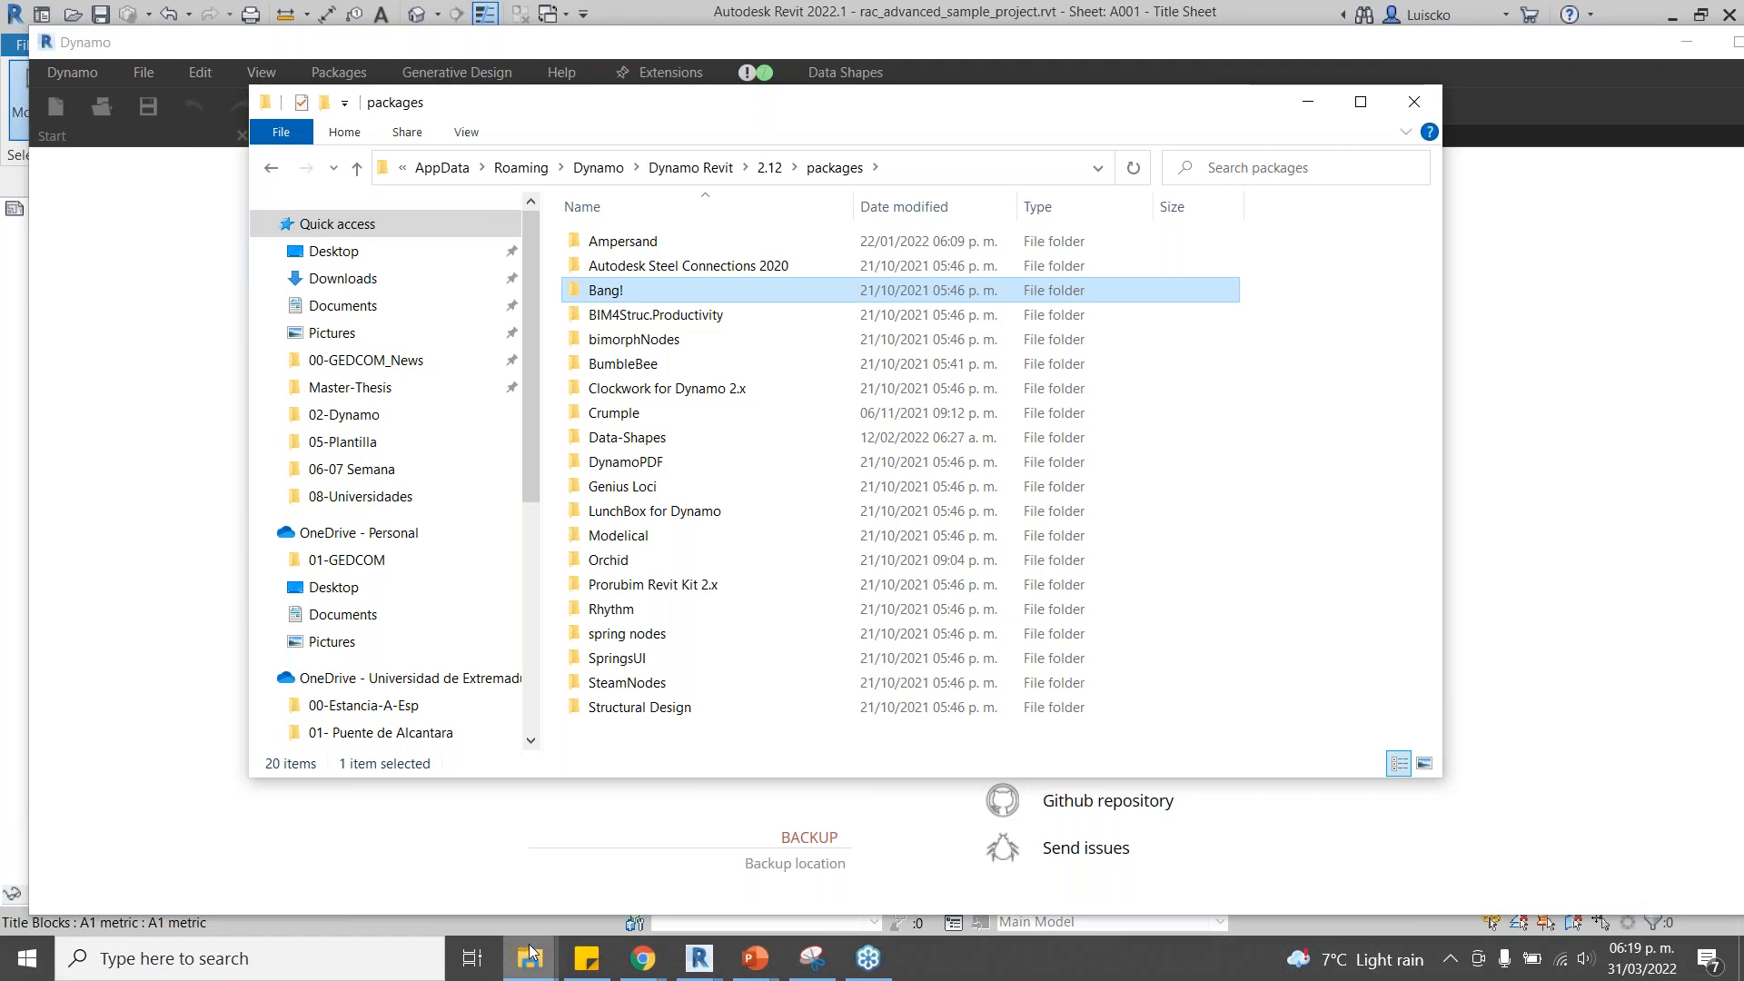
Switch to the 02-Modelos folder window, open 00-Packages within 01-Archivos_Trabajo, and move the window aside.
{"action": "mouse_move", "coordinate": [532, 954]}
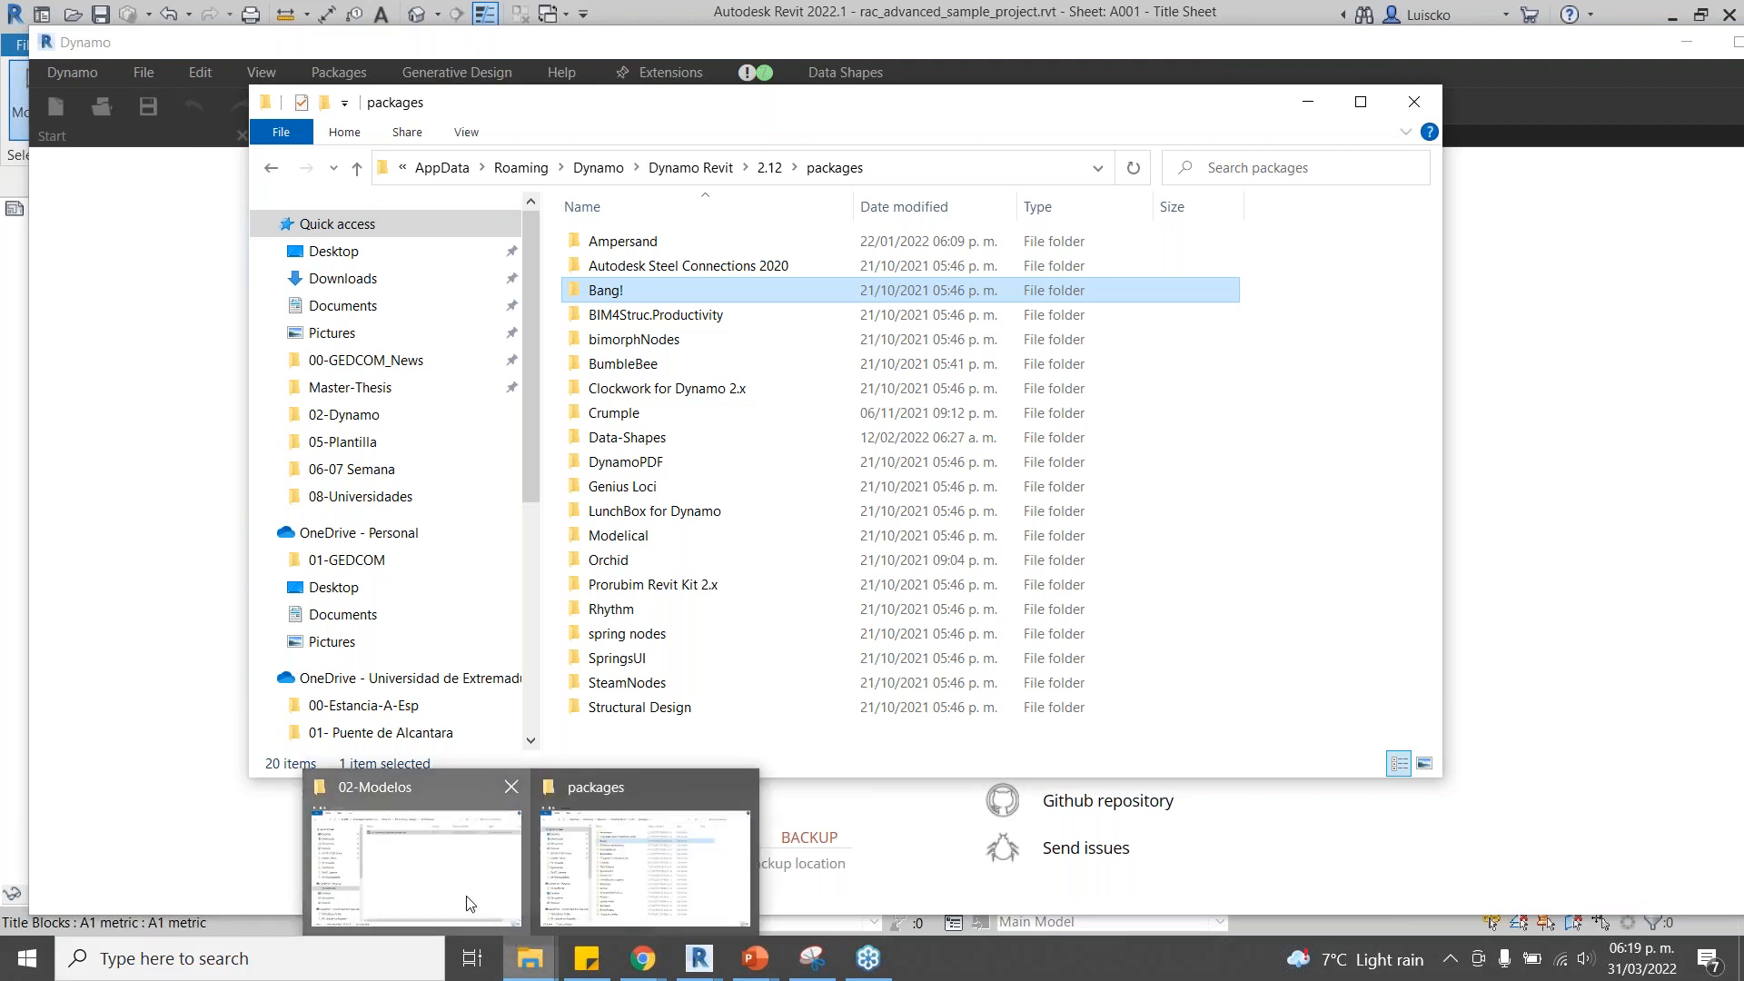
{"action": "left_click", "coordinate": [469, 903]}
{"action": "left_click", "coordinate": [788, 127]}
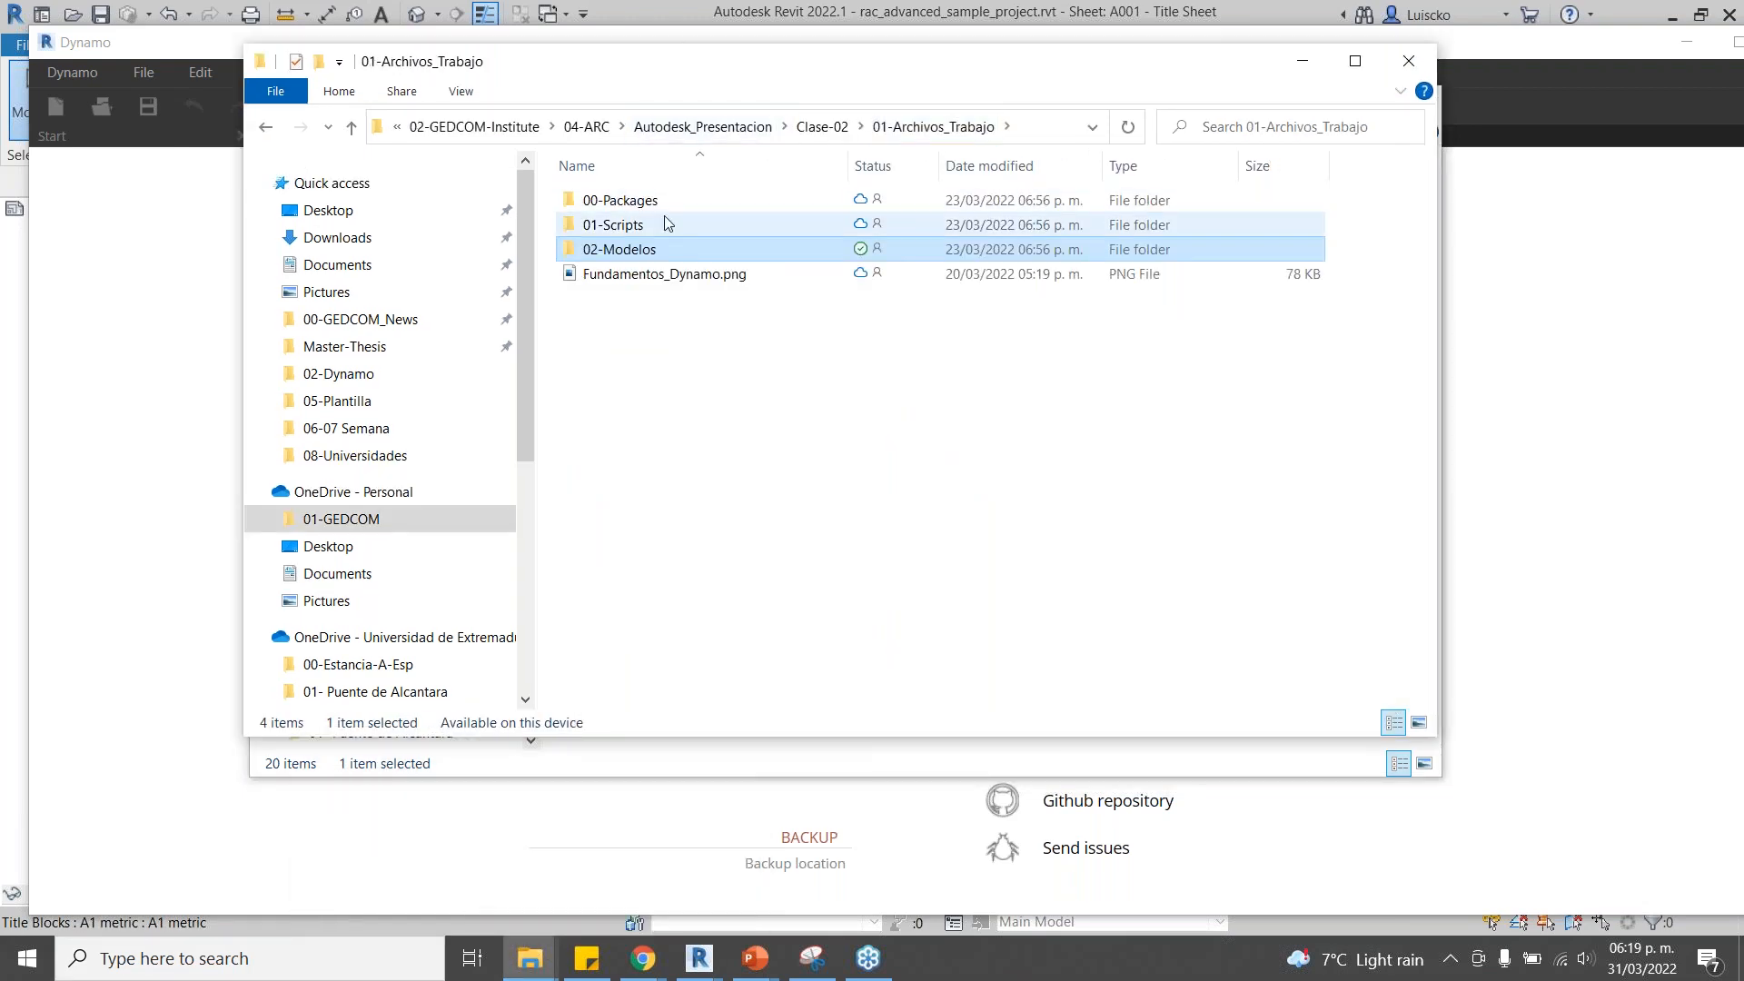
{"action": "double_click", "coordinate": [625, 199]}
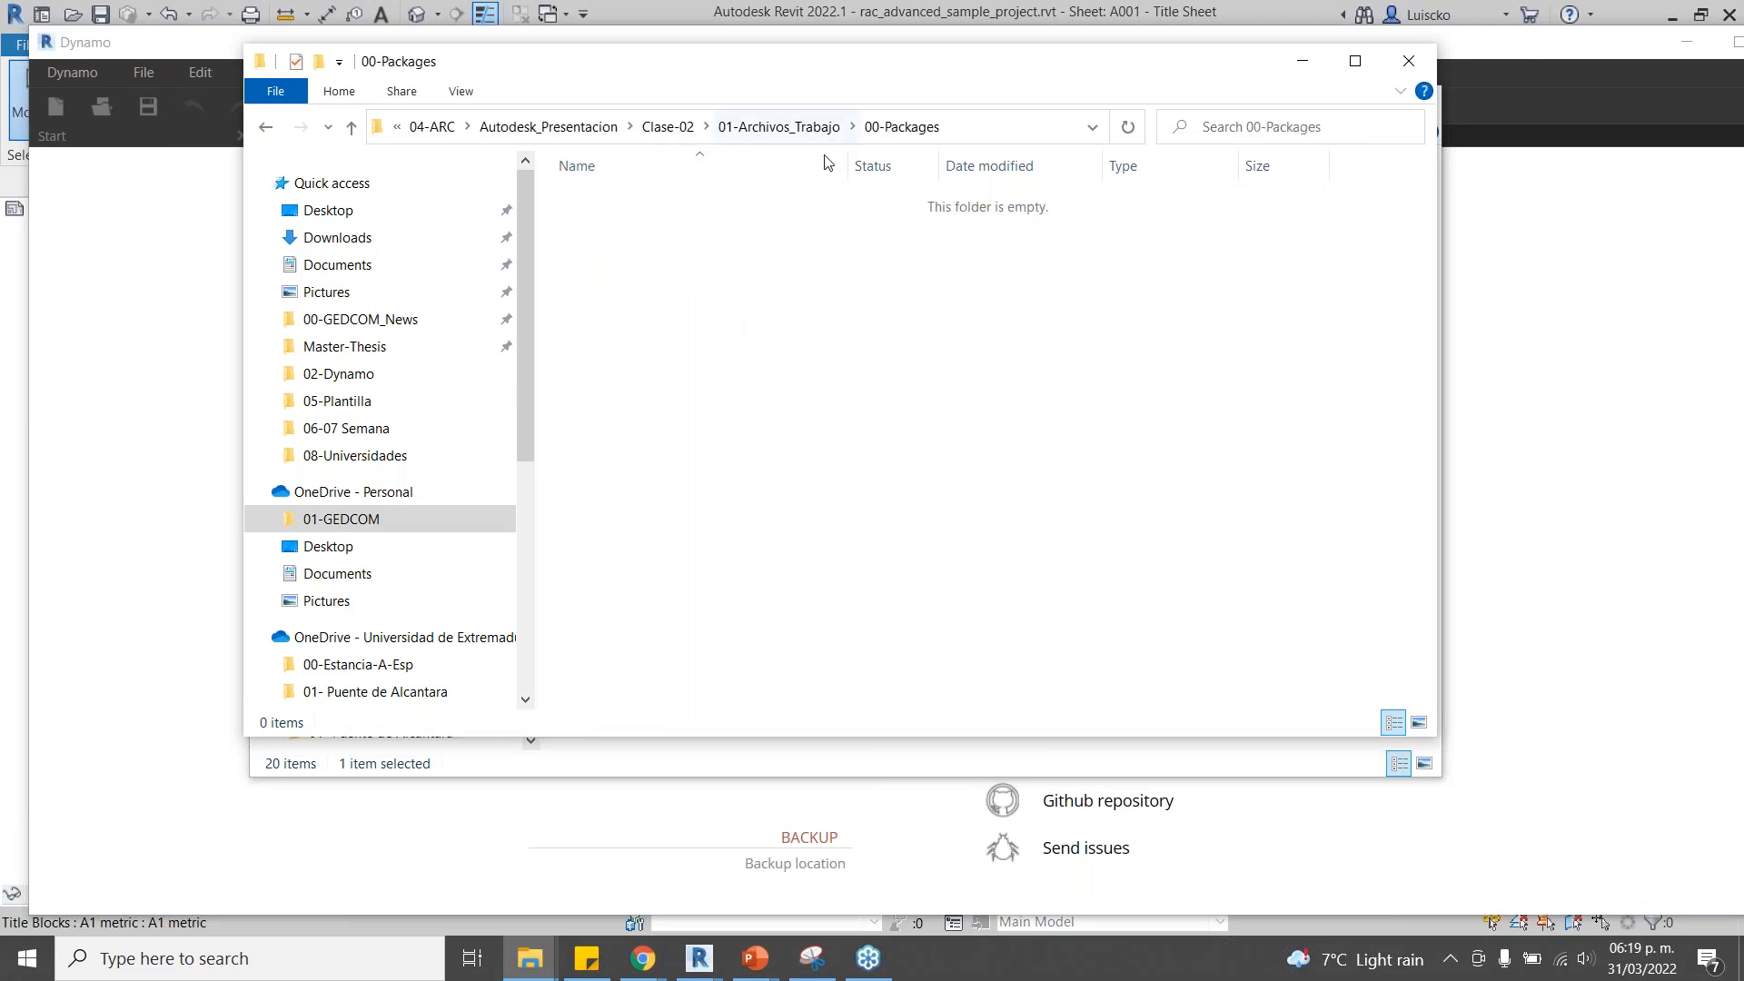
{"action": "left_click_drag", "start_coordinate": [757, 72], "coordinate": [1743, 504]}
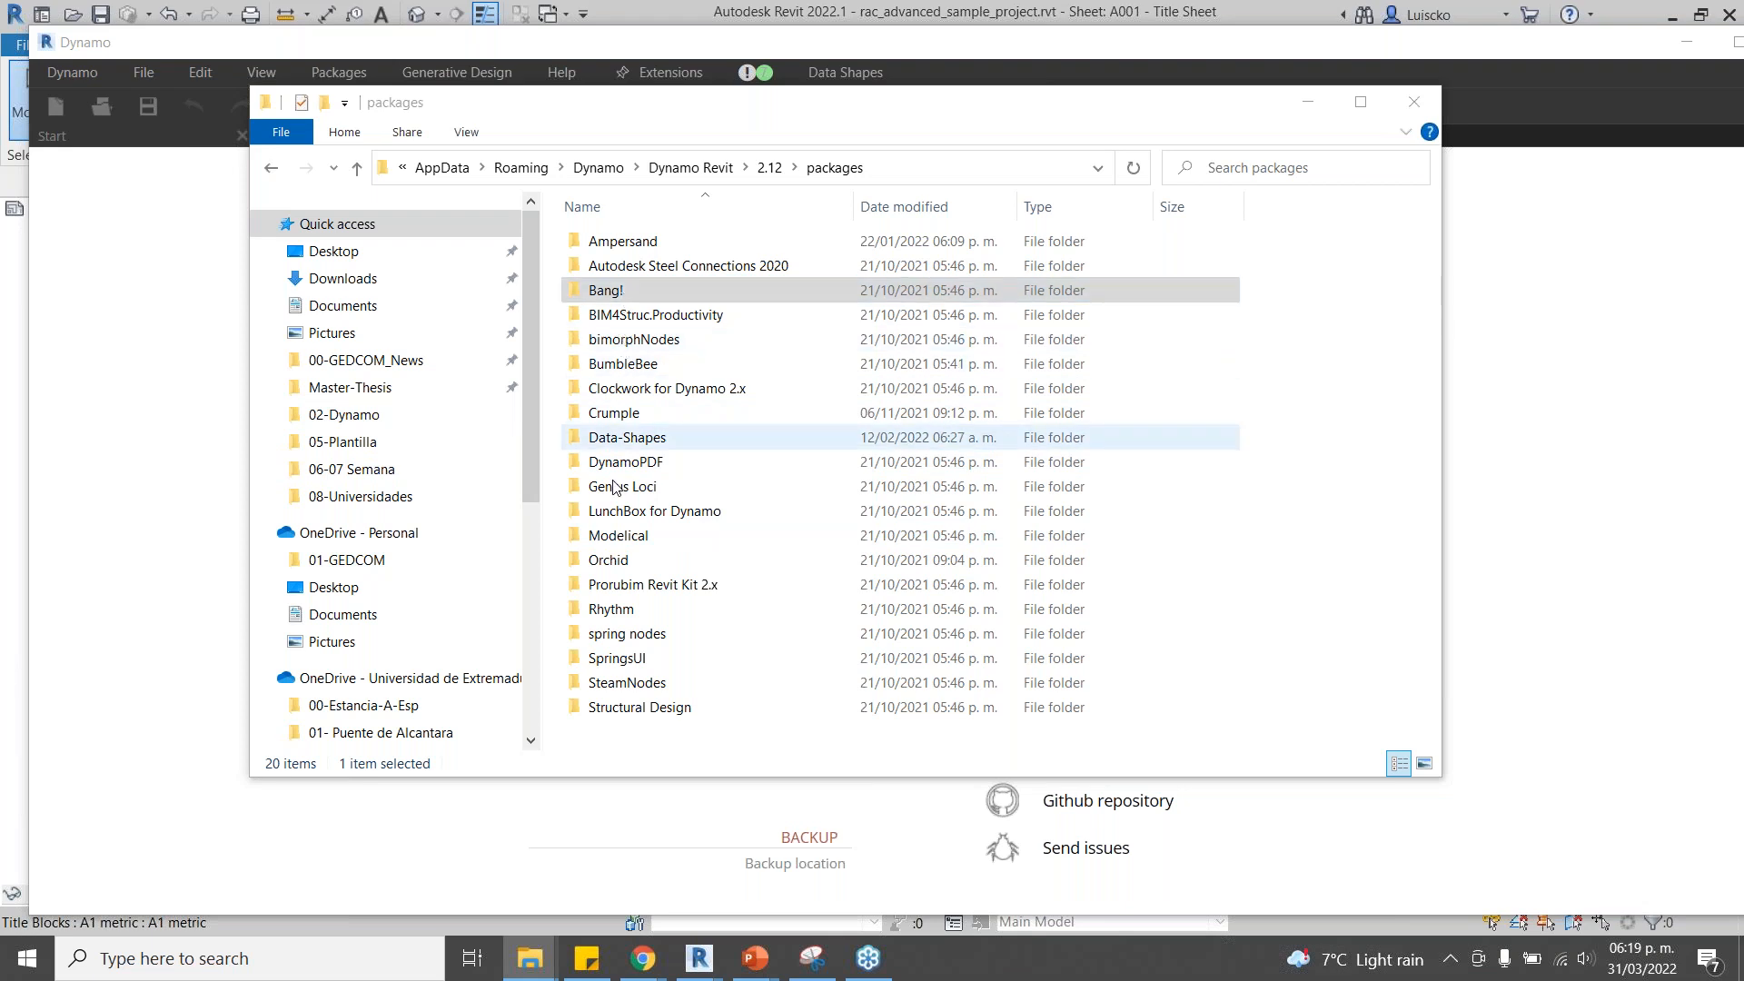
Bring up the dialog for opening a Dynamo definition and keep the packages folder window minimised.
{"action": "left_click", "coordinate": [1309, 101]}
{"action": "left_click", "coordinate": [584, 436]}
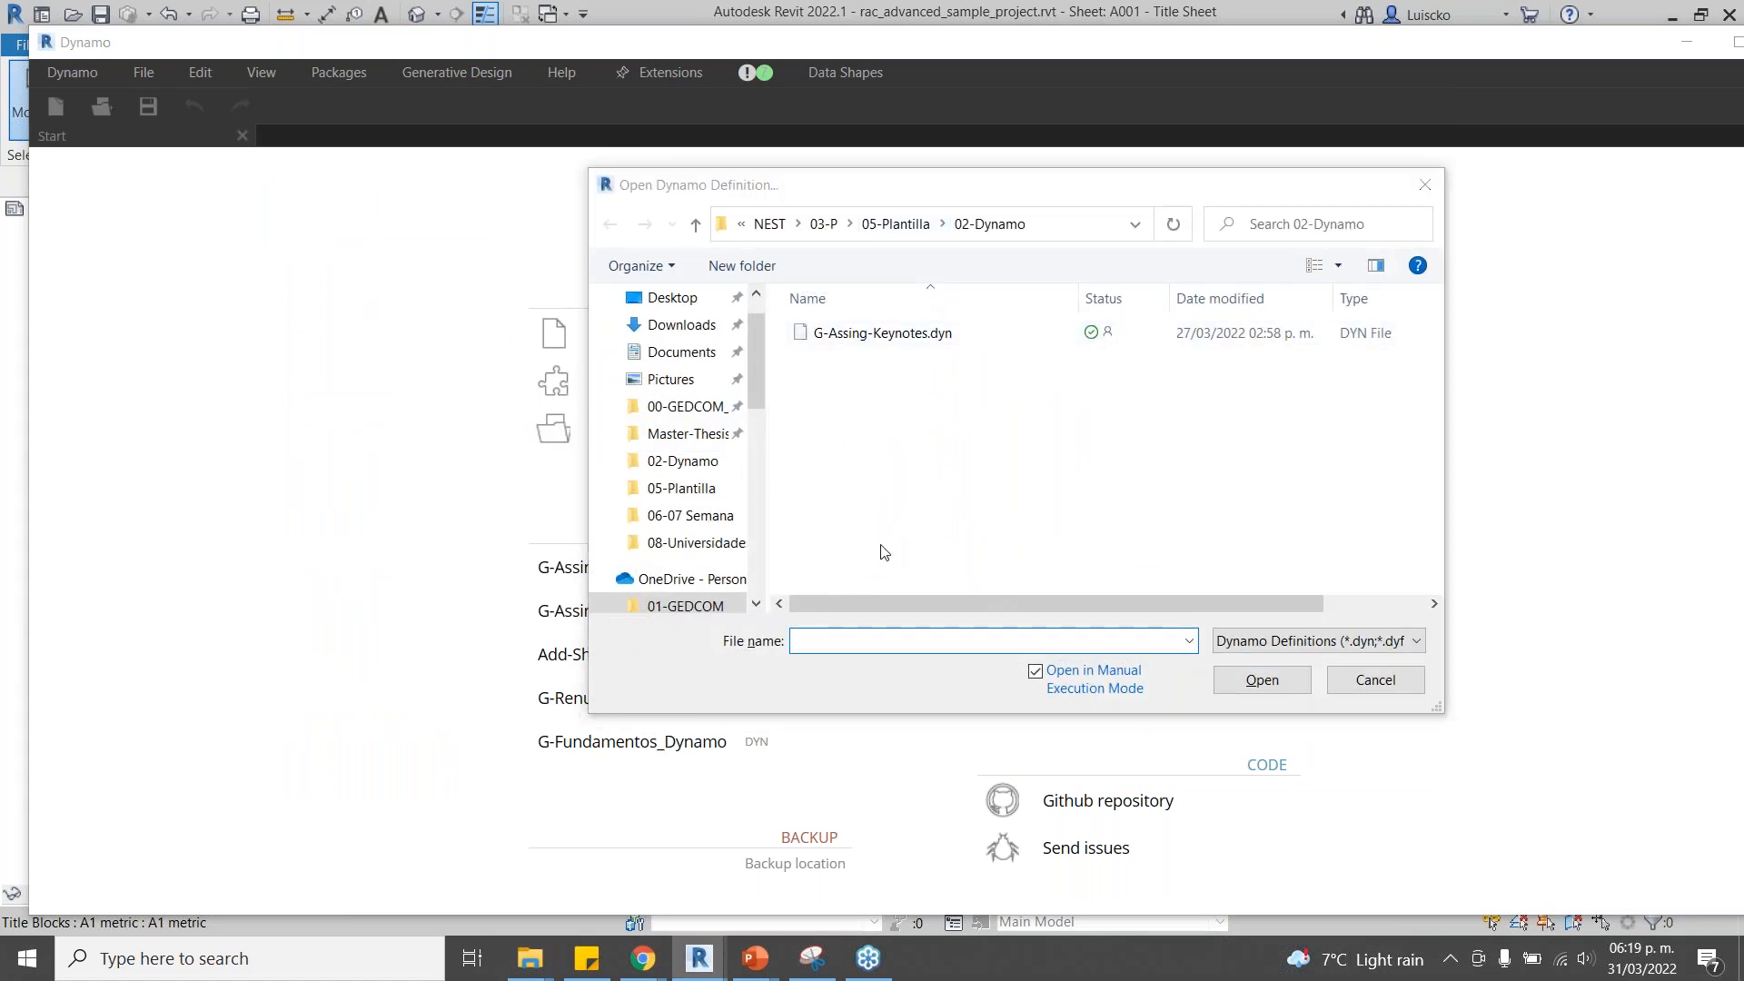
{"action": "key", "text": "alt+Tab"}
{"action": "key", "text": "alt+Tab"}
{"action": "key", "text": "alt+Tab"}
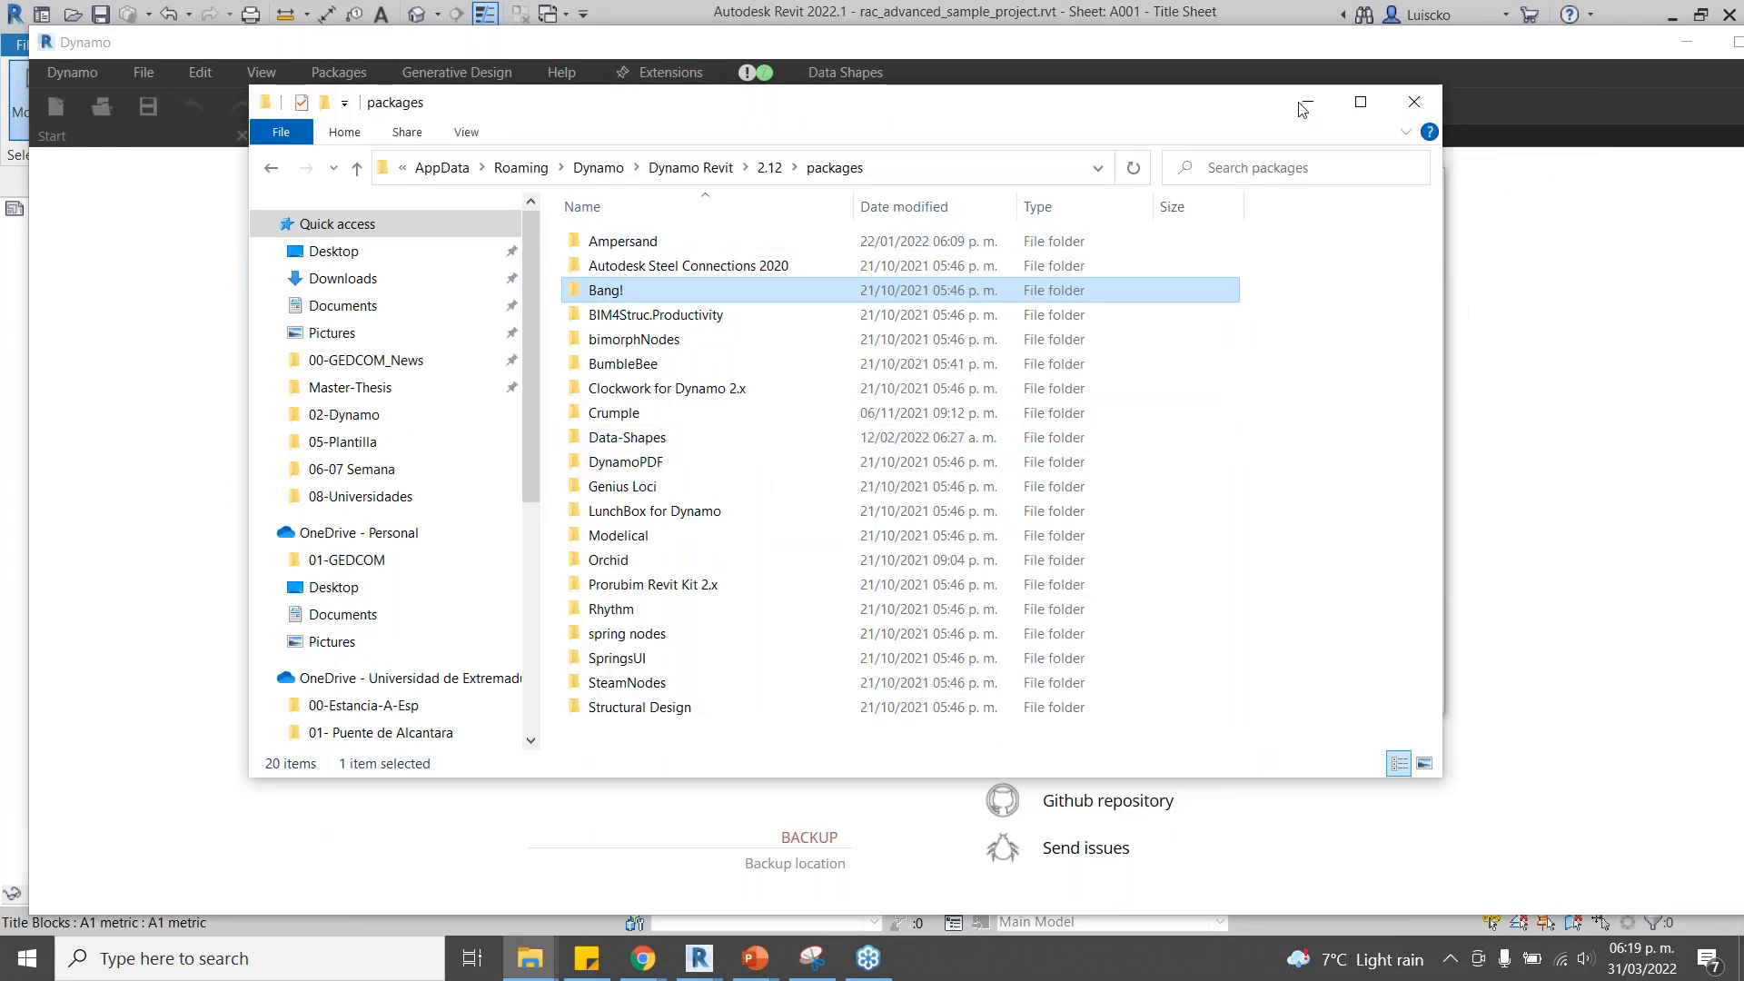
{"action": "left_click", "coordinate": [1308, 104]}
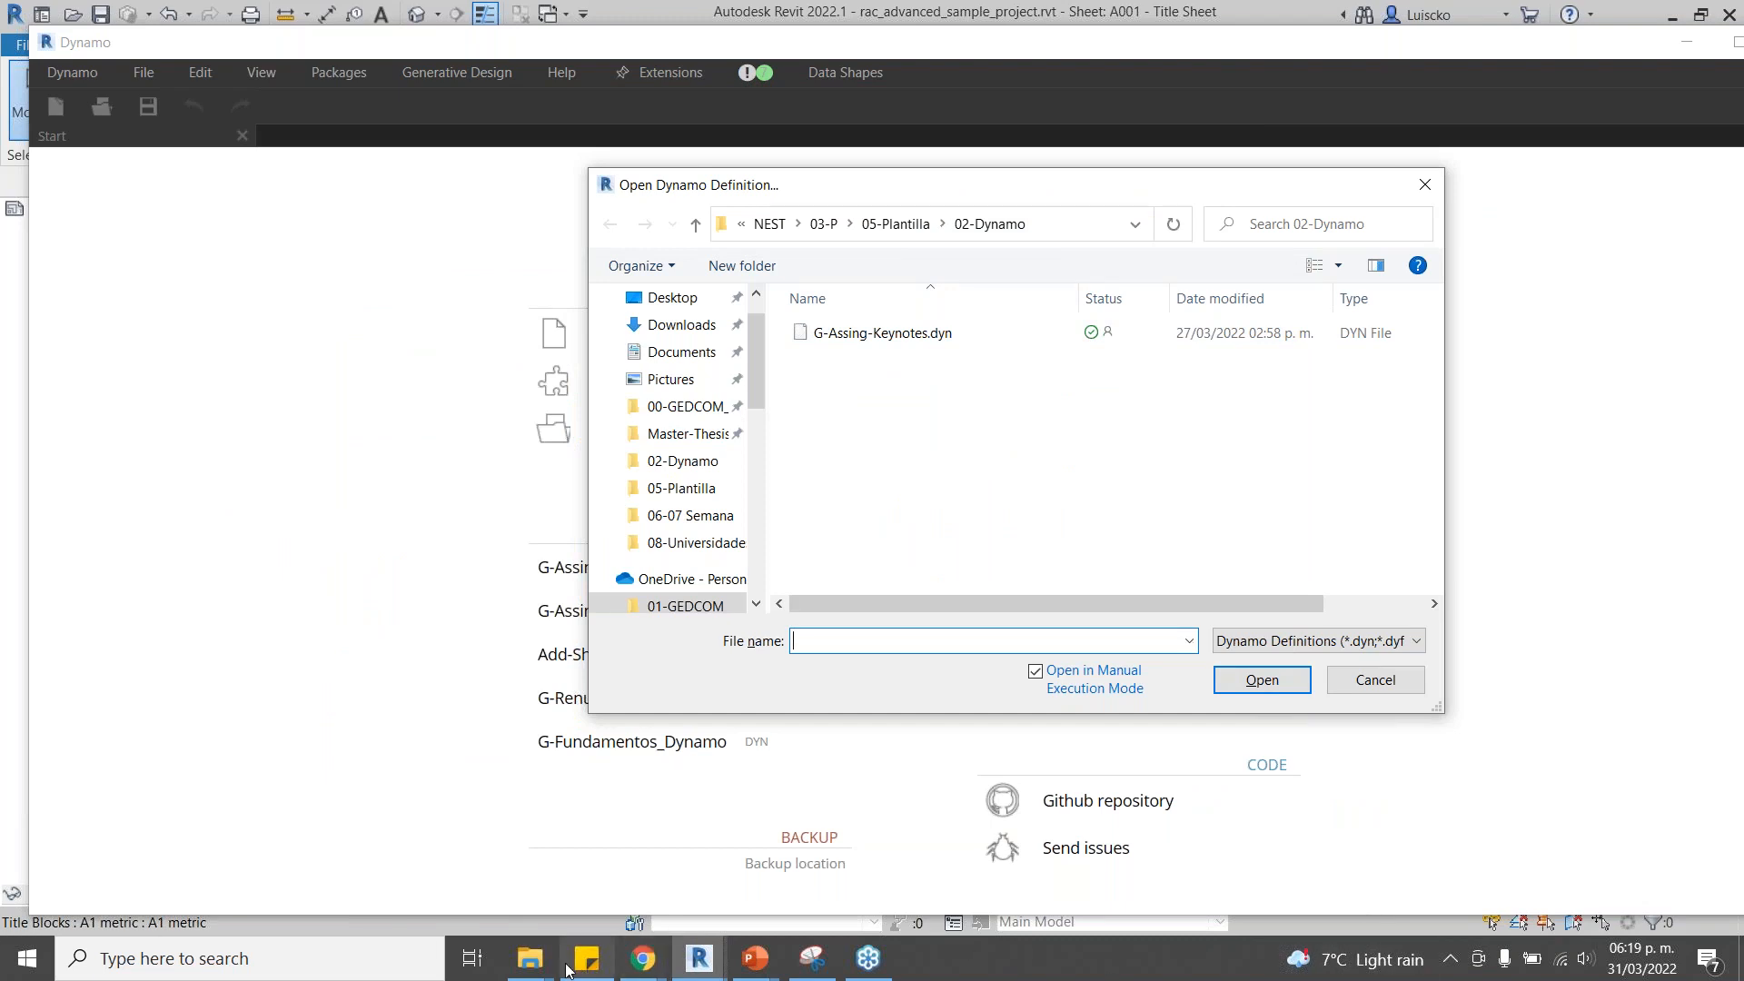
Bring the 00-Packages window back into view and open the 01-Scripts folder within 01-Archivos_Trabajo.
{"action": "mouse_move", "coordinate": [547, 974]}
{"action": "left_click", "coordinate": [459, 905]}
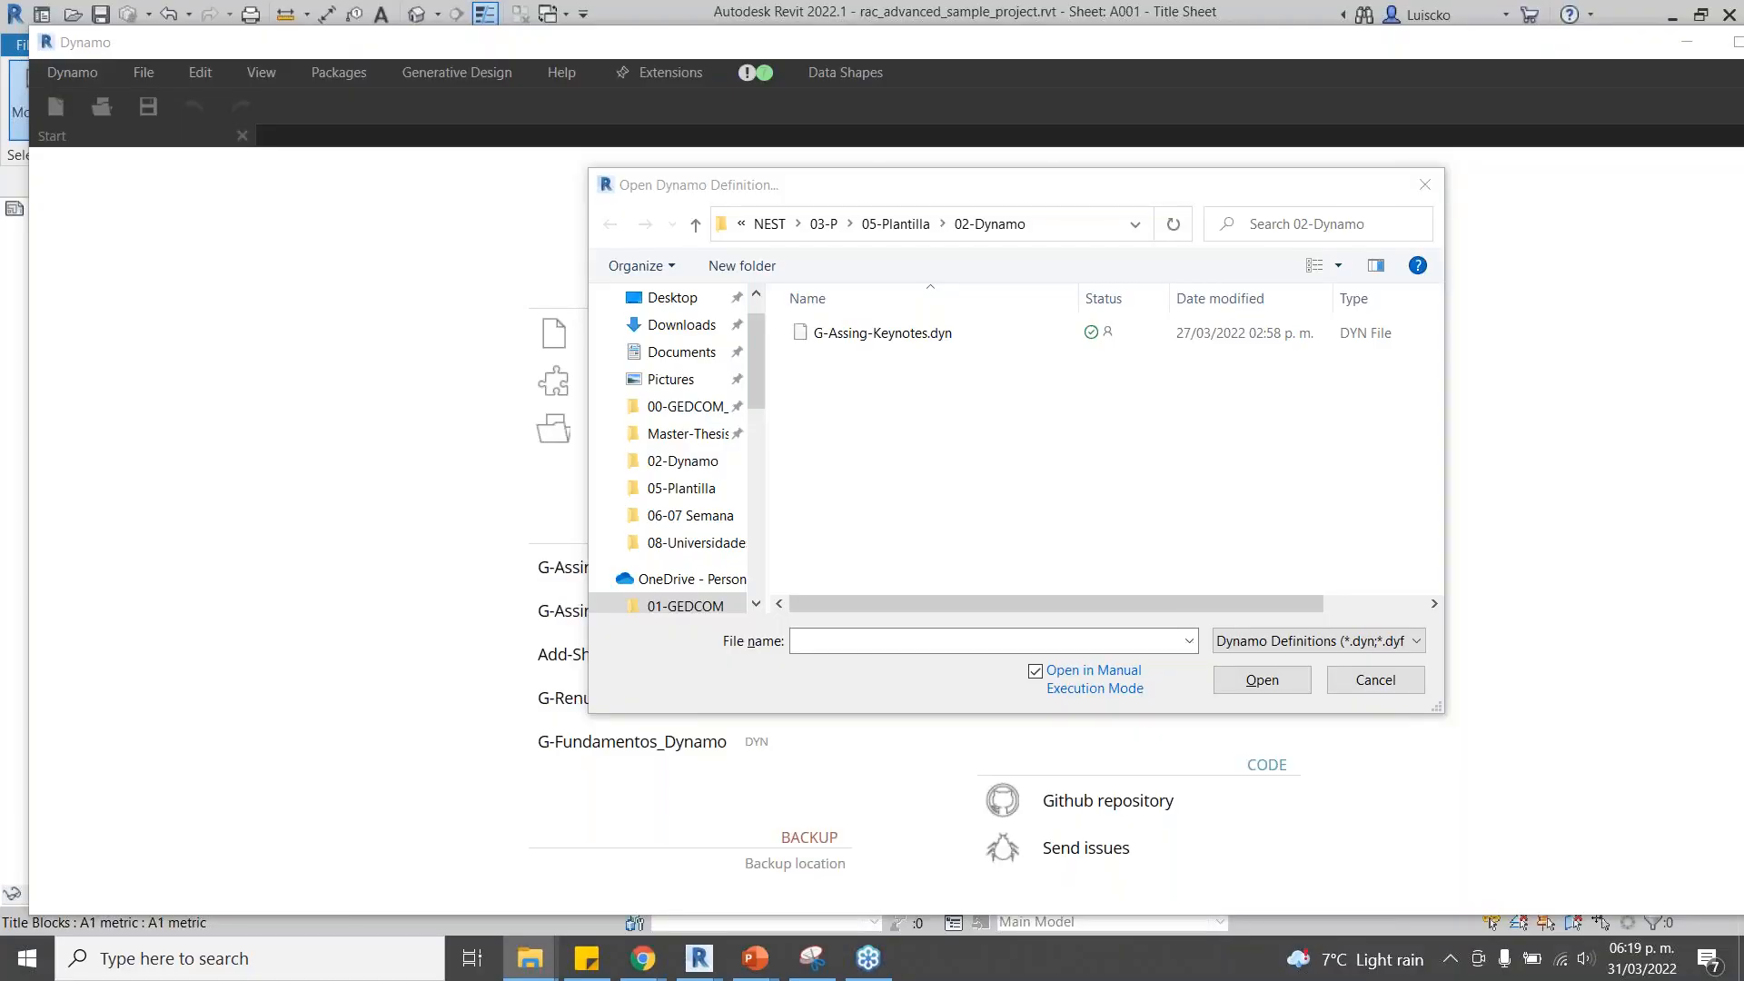
{"action": "left_click_drag", "start_coordinate": [1743, 272], "coordinate": [661, 139]}
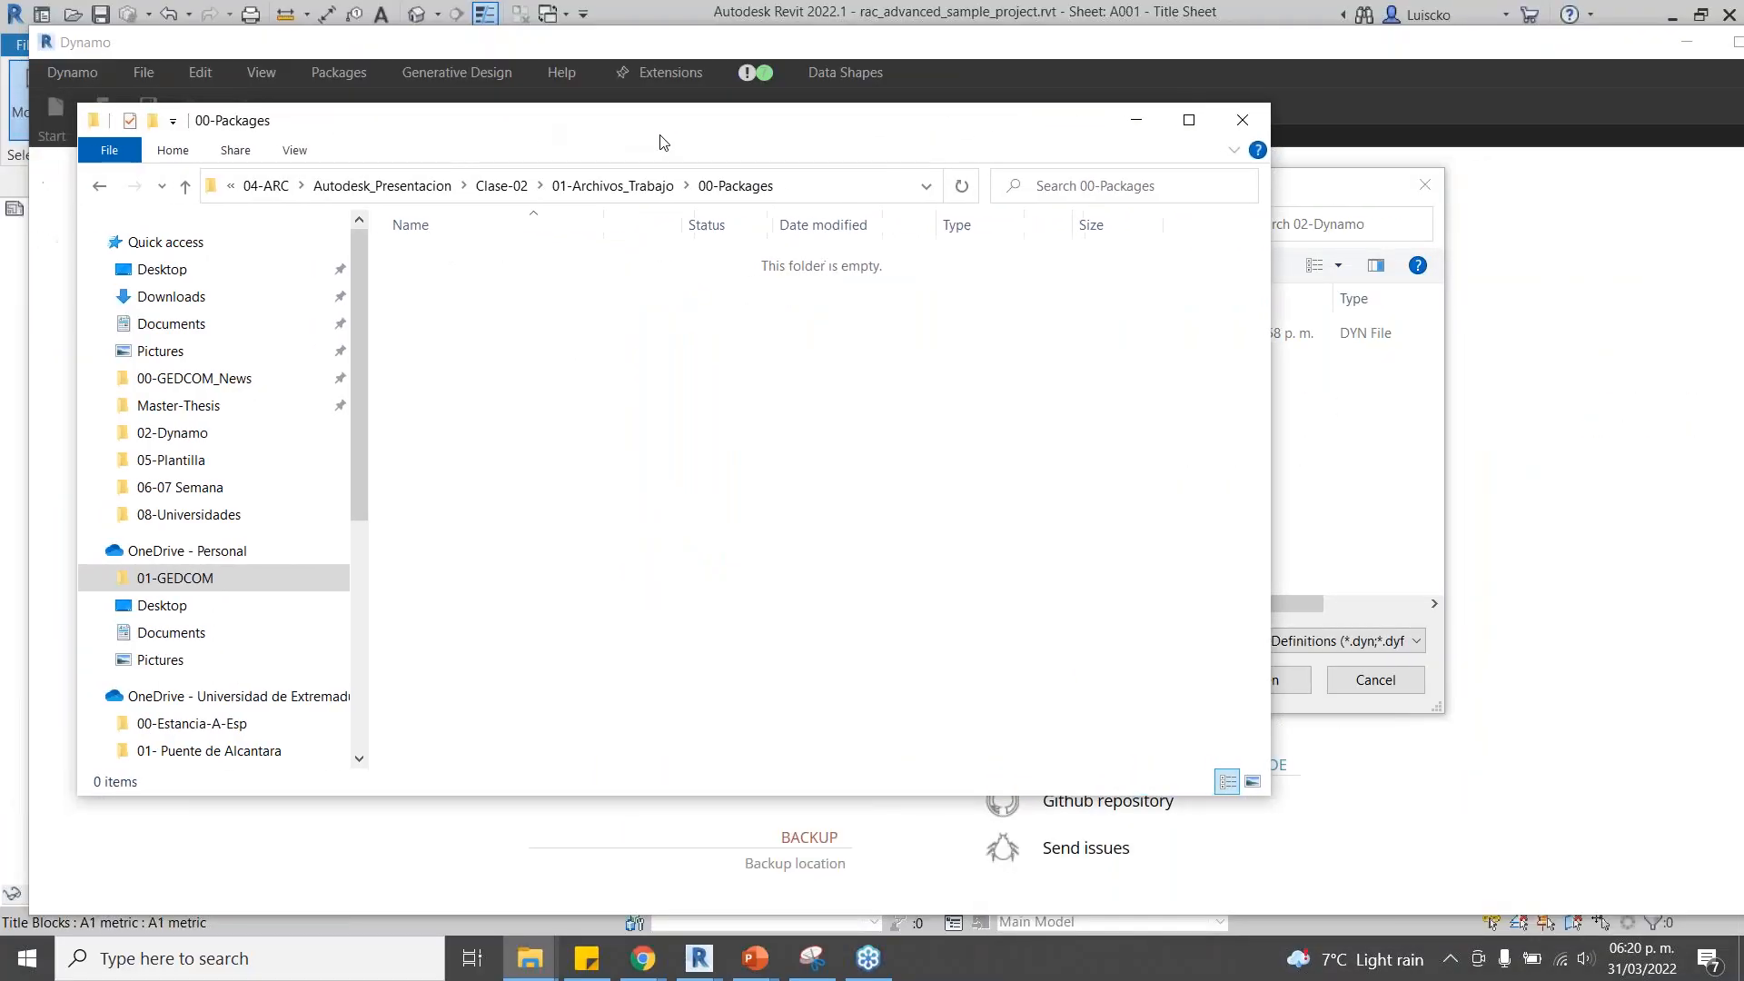
{"action": "left_click", "coordinate": [614, 189]}
{"action": "double_click", "coordinate": [459, 286]}
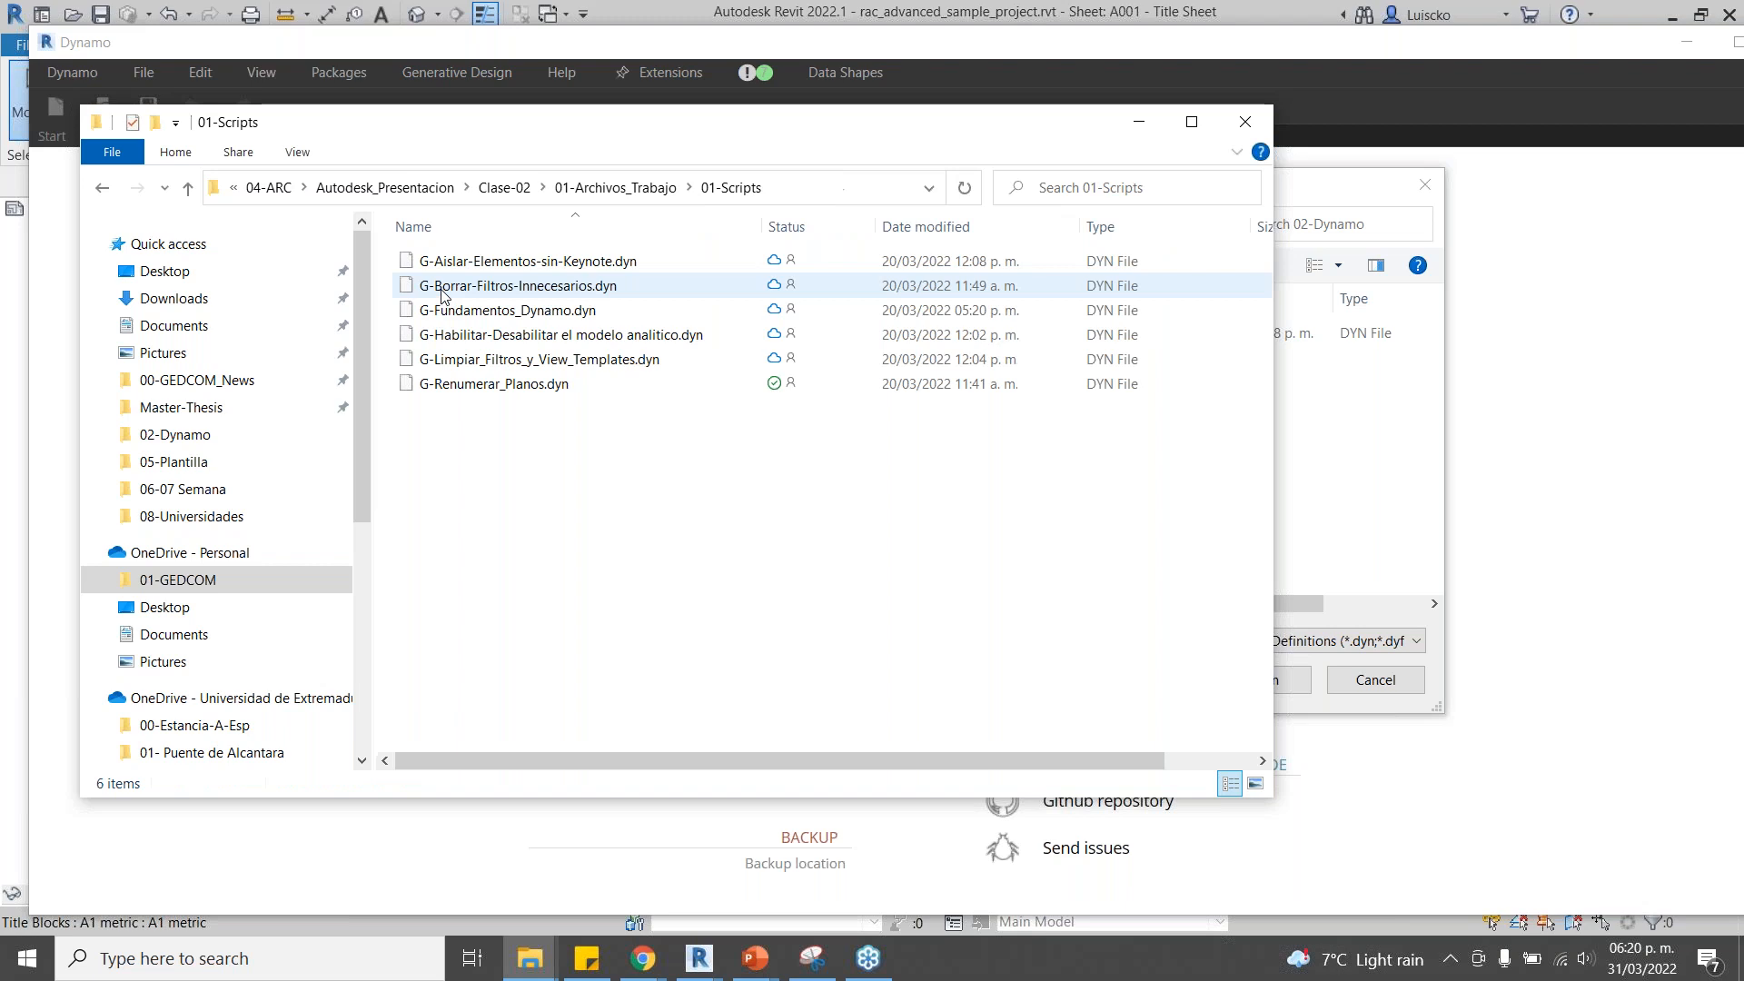
Cancel opening a Dynamo definition and switch back to the 01-Scripts folder window.
{"action": "left_click", "coordinate": [1438, 188]}
{"action": "left_click", "coordinate": [1437, 188]}
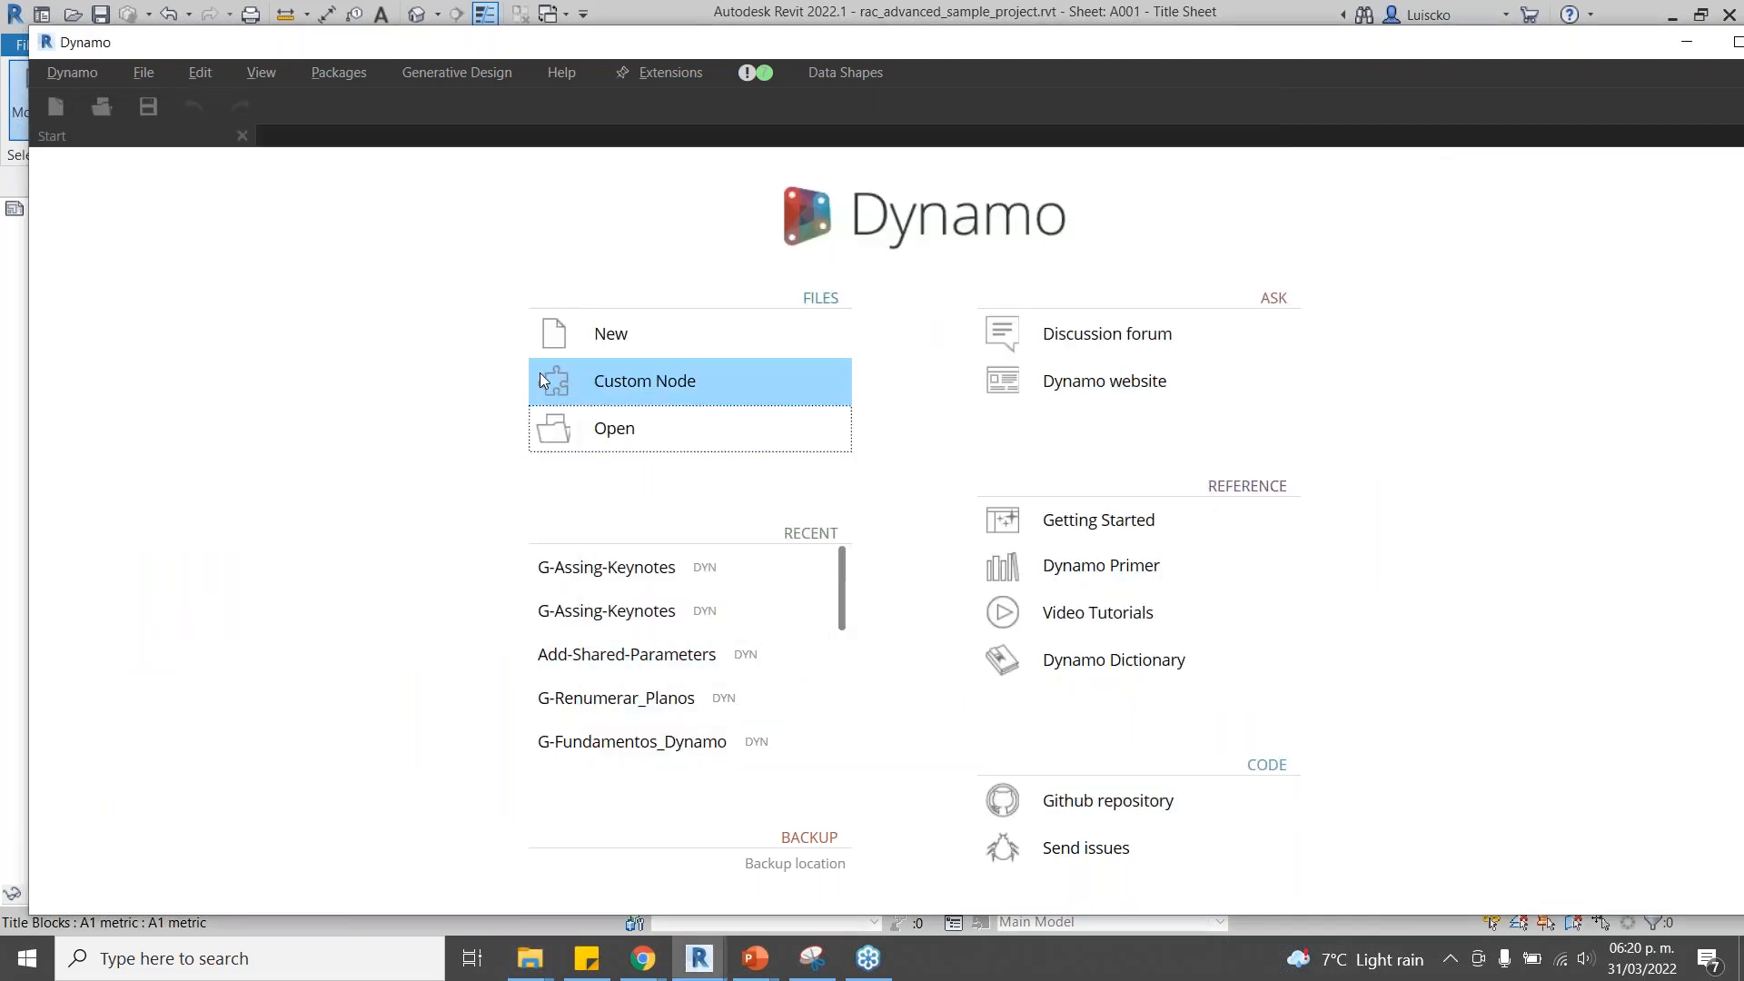
{"action": "key", "text": "alt+Tab"}
{"action": "key", "text": "Tab"}
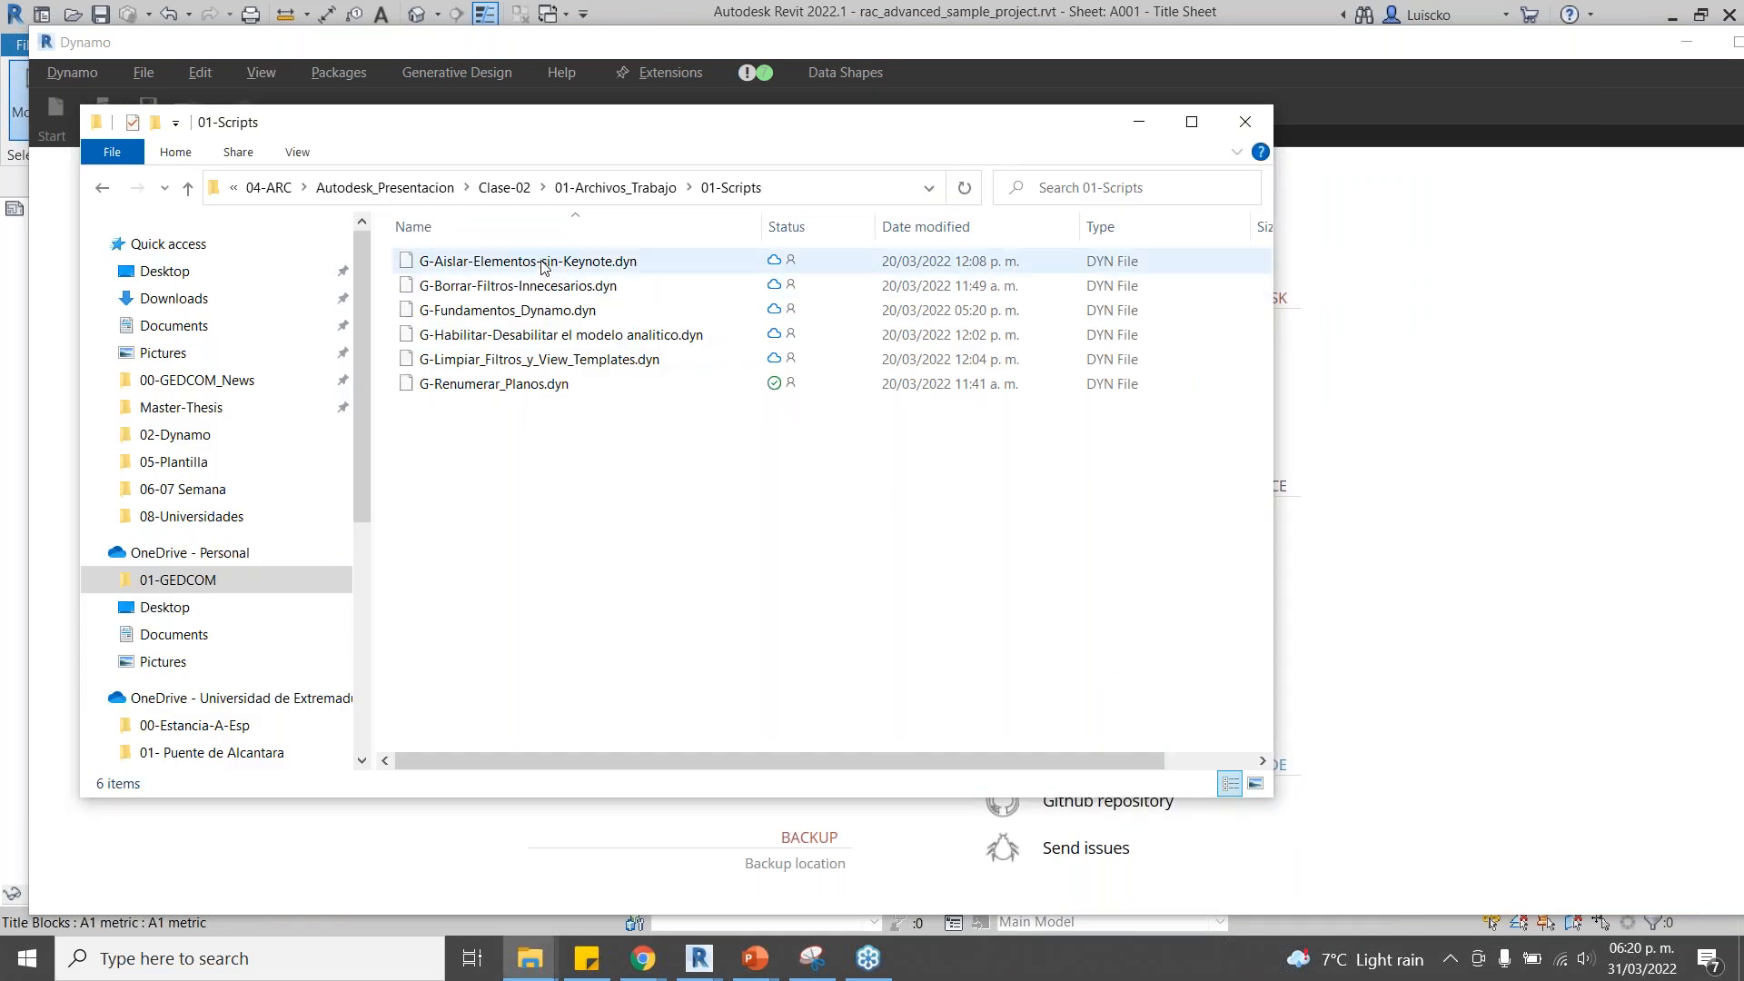
Open G-Aislar-Elementos-sin-Keynote.dyn from the 01-Scripts folder in Dynamo and bring the Dynamo window forward.
{"action": "double_click", "coordinate": [545, 262]}
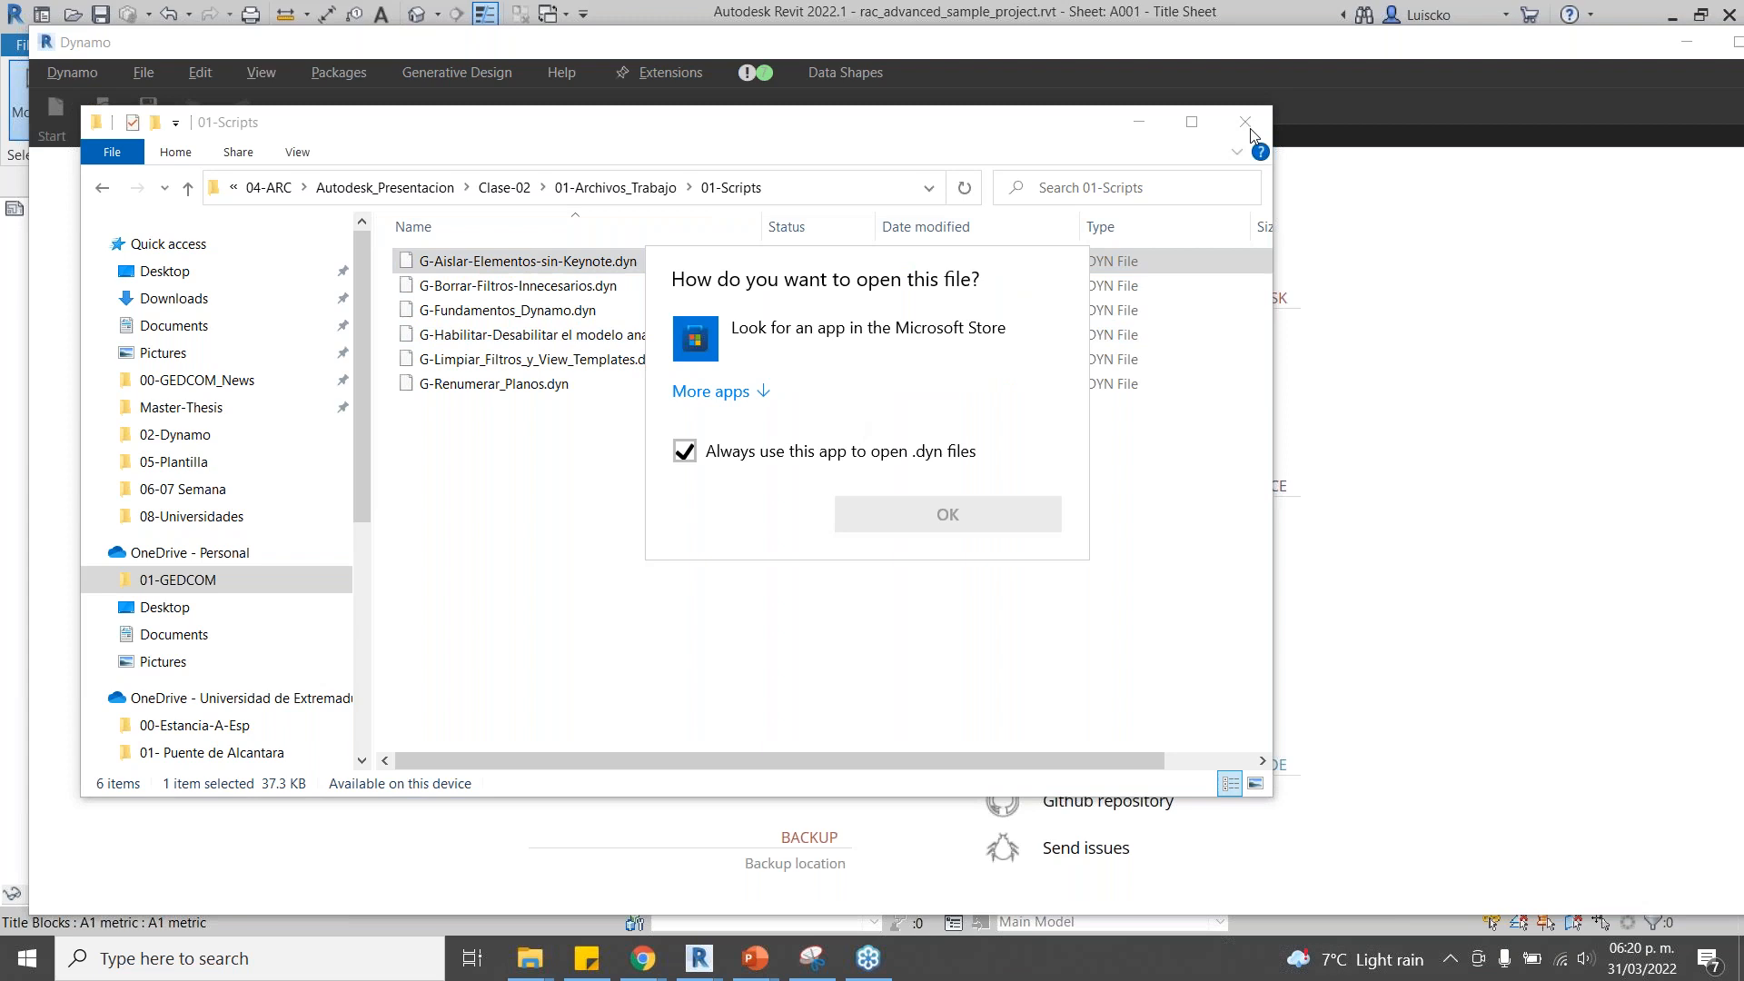
{"action": "left_click", "coordinate": [667, 645]}
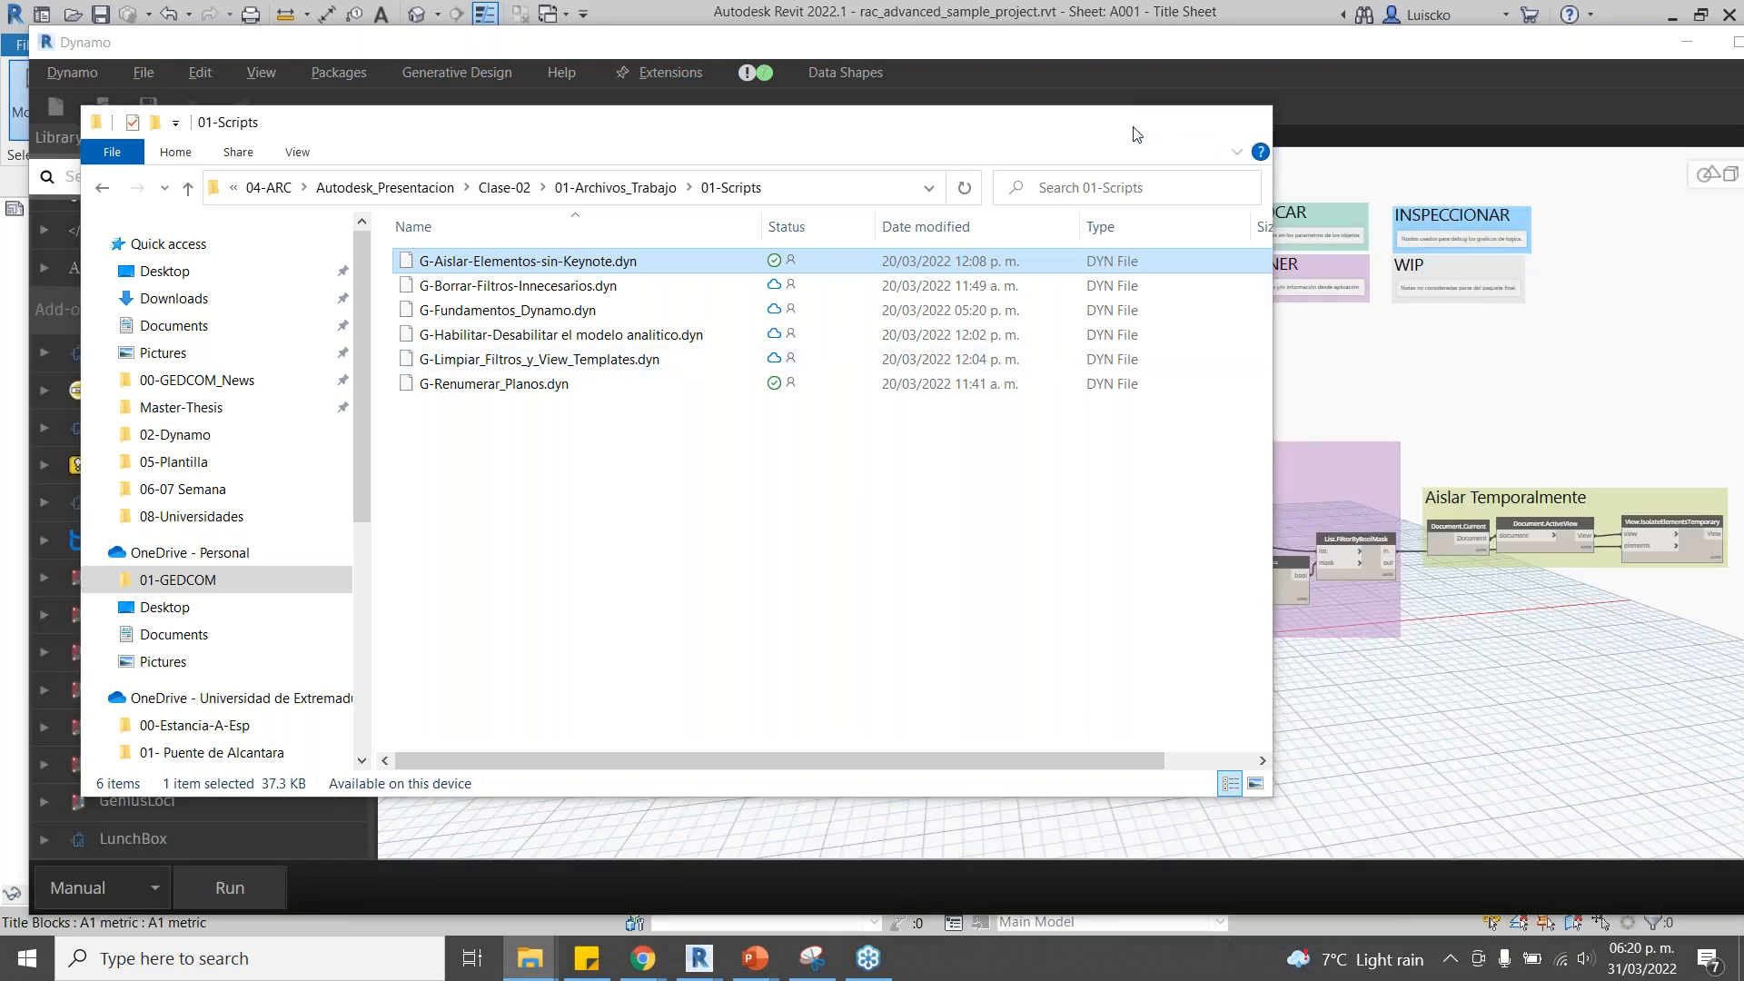
{"action": "left_click", "coordinate": [1134, 131]}
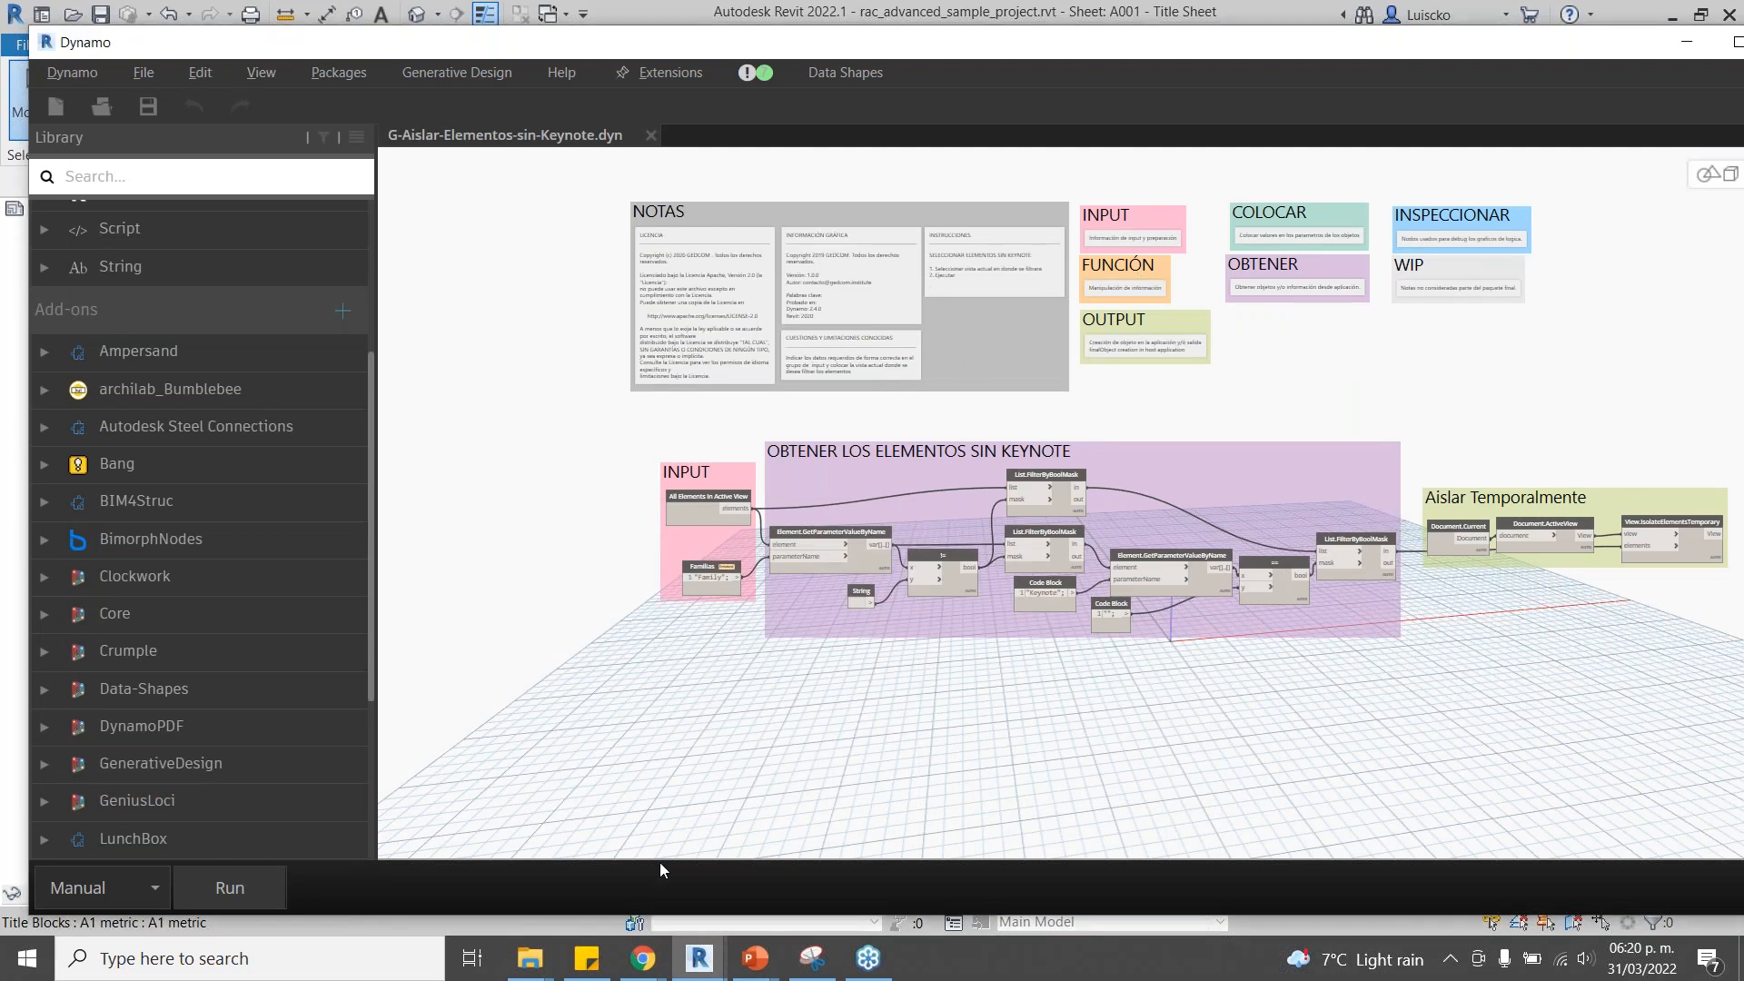
Open G-Borrar-Filtros-Innecesarios.dyn from the 01-Scripts folder in the Dynamo workspace.
{"action": "mouse_move", "coordinate": [536, 965]}
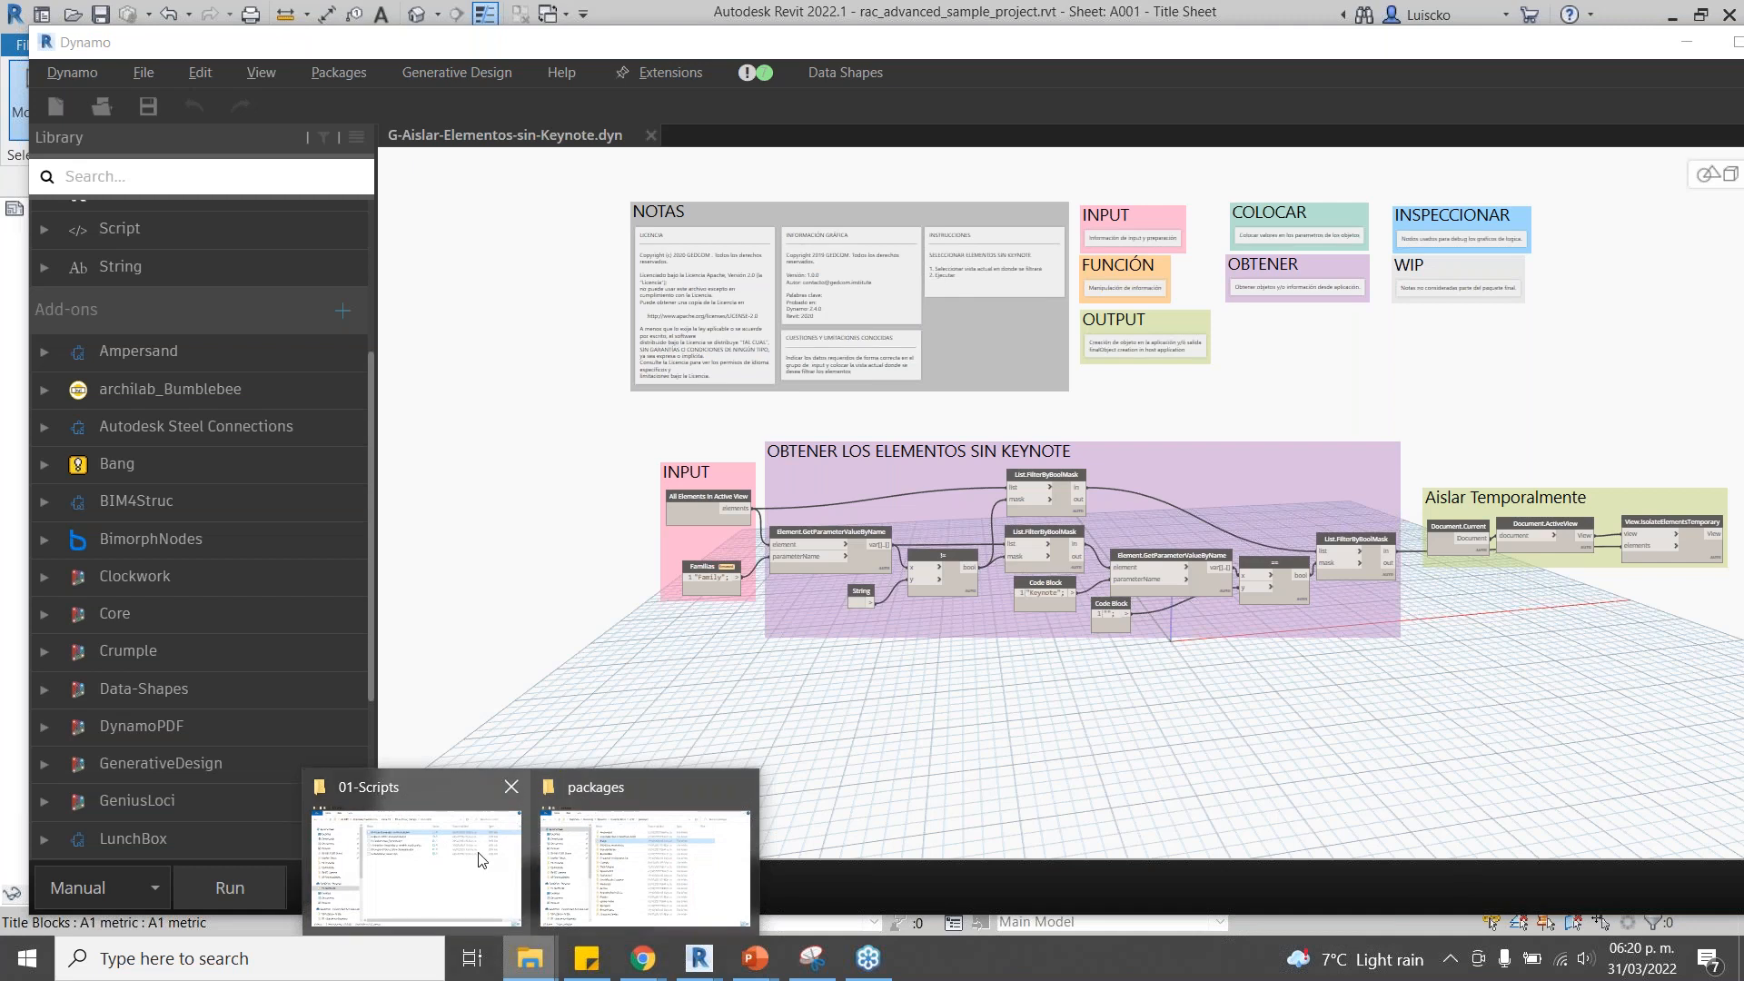
{"action": "mouse_move", "coordinate": [481, 859]}
{"action": "left_click_drag", "start_coordinate": [498, 278], "coordinate": [1531, 722]}
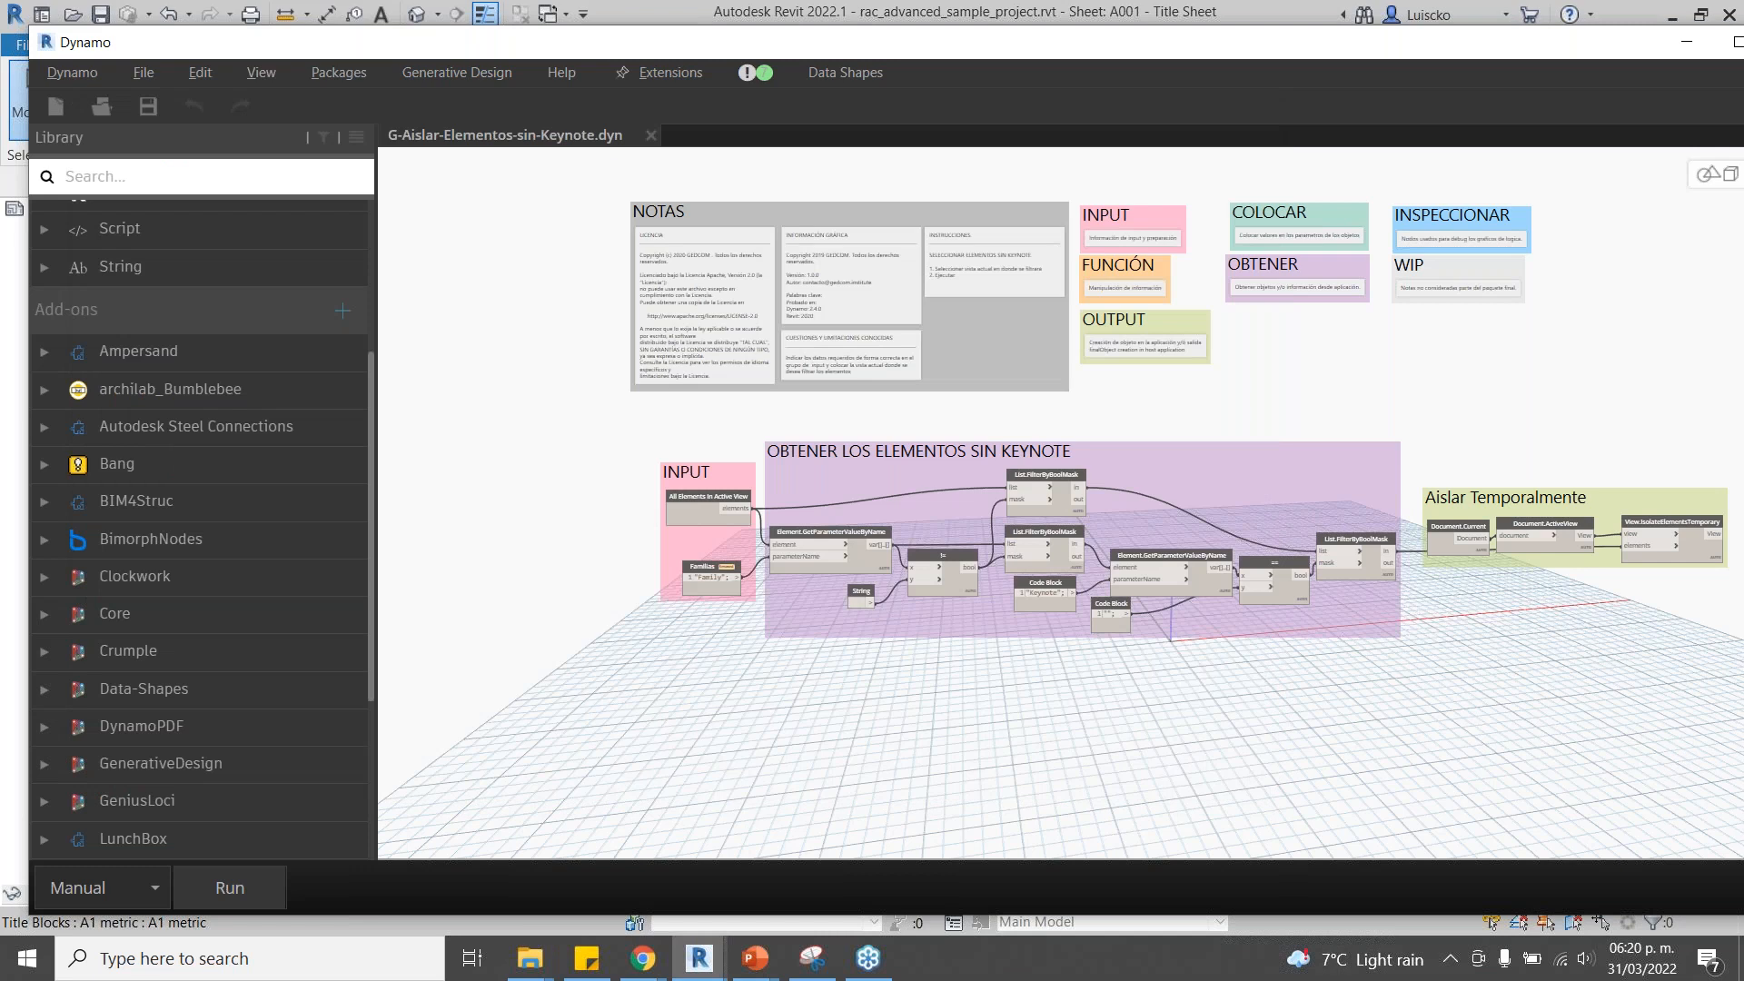
{"action": "scroll", "coordinate": [1506, 723], "scroll_direction": "down", "scroll_amount": 1}
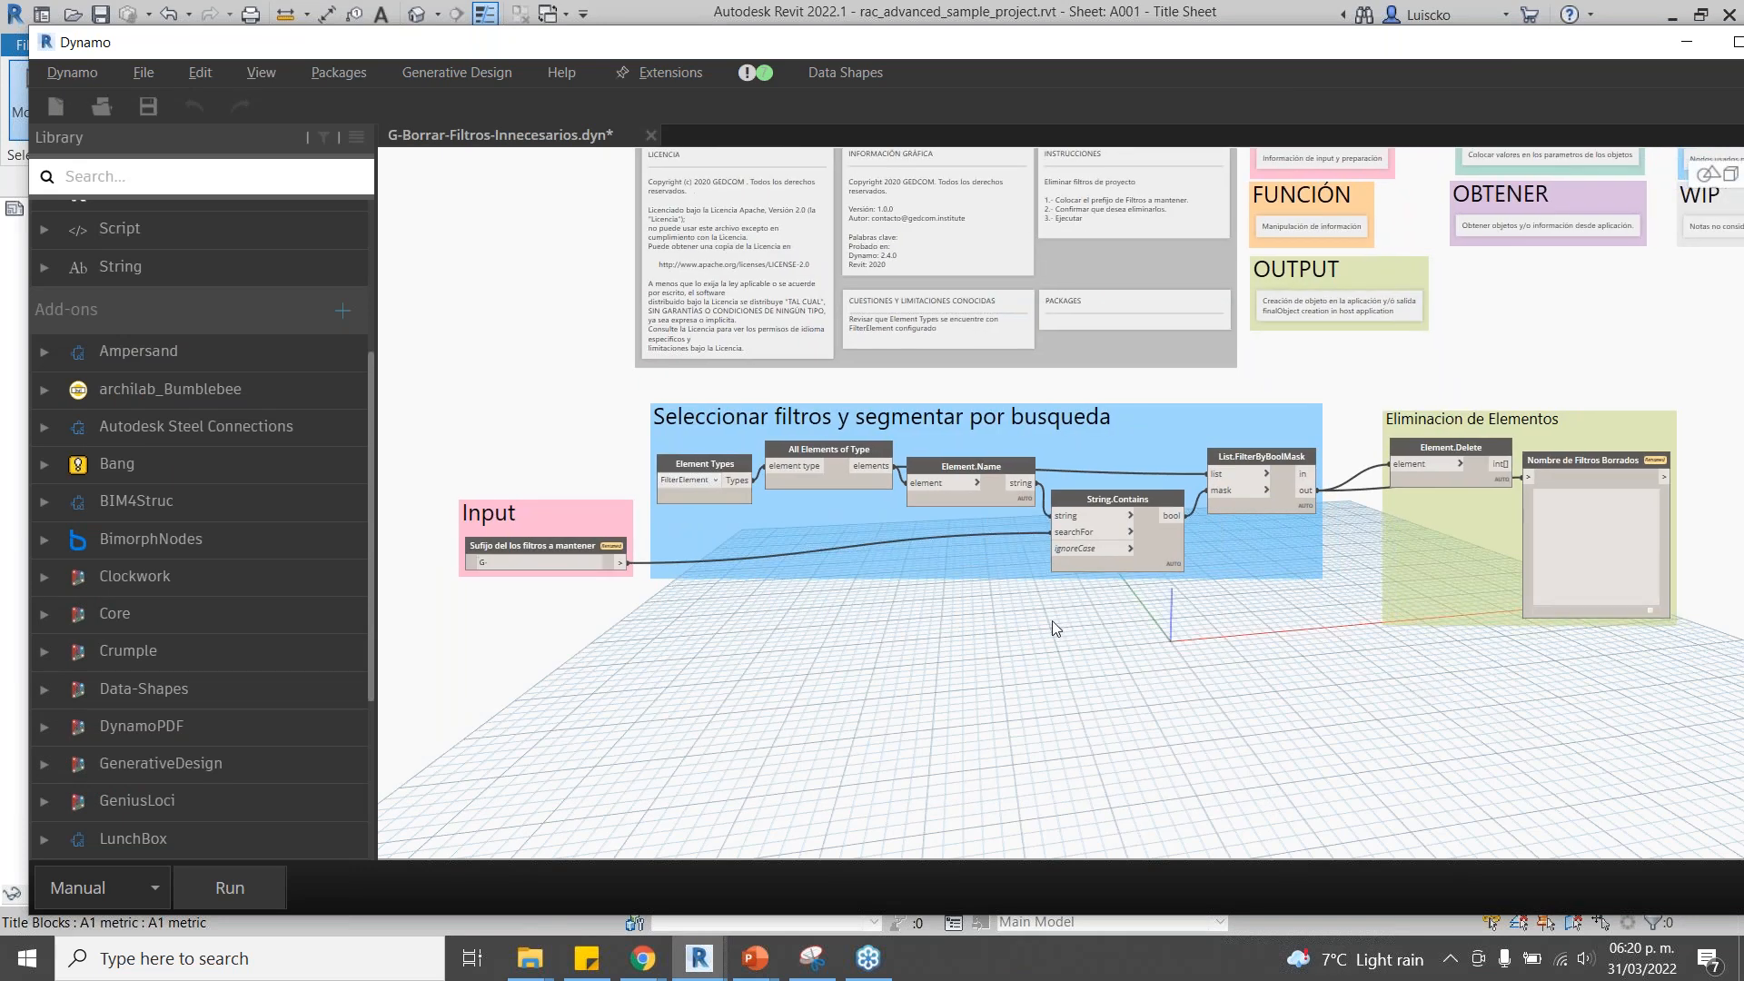
Open G-Habilitar-Desabilitar el modelo analitico.dyn from the 01-Scripts folder in Dynamo, discarding the changes to the filter-deletion script.
{"action": "mouse_move", "coordinate": [547, 976]}
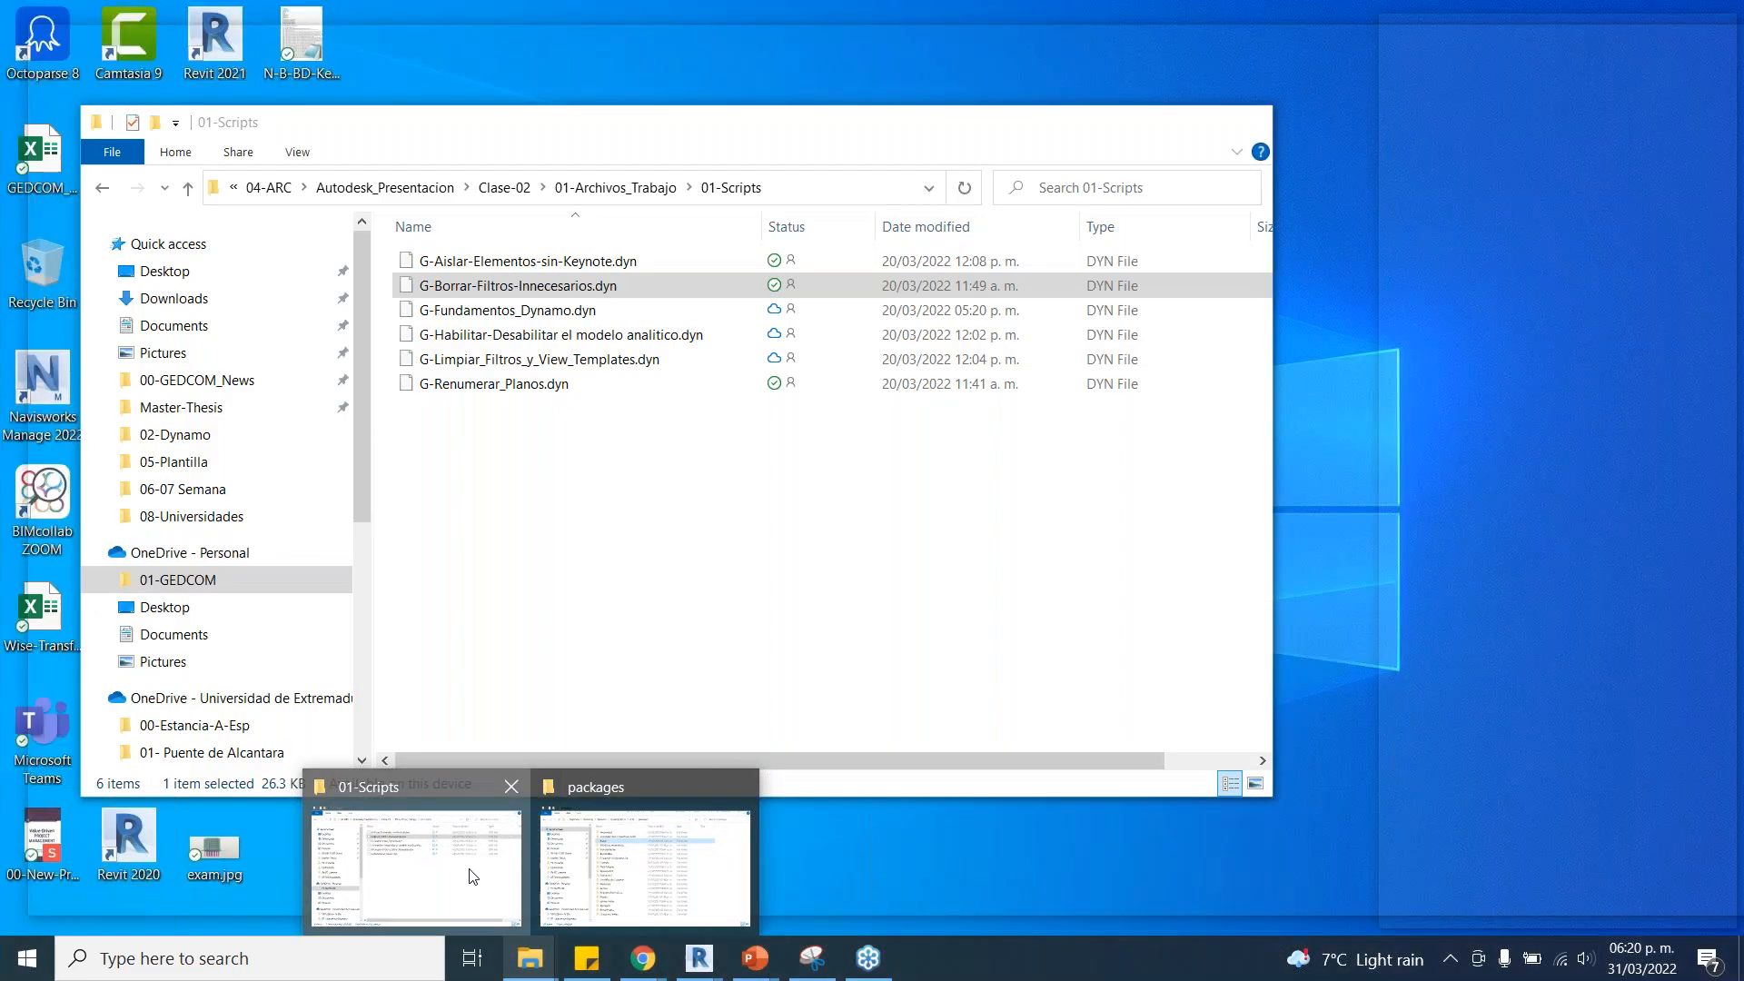
{"action": "left_click", "coordinate": [472, 872]}
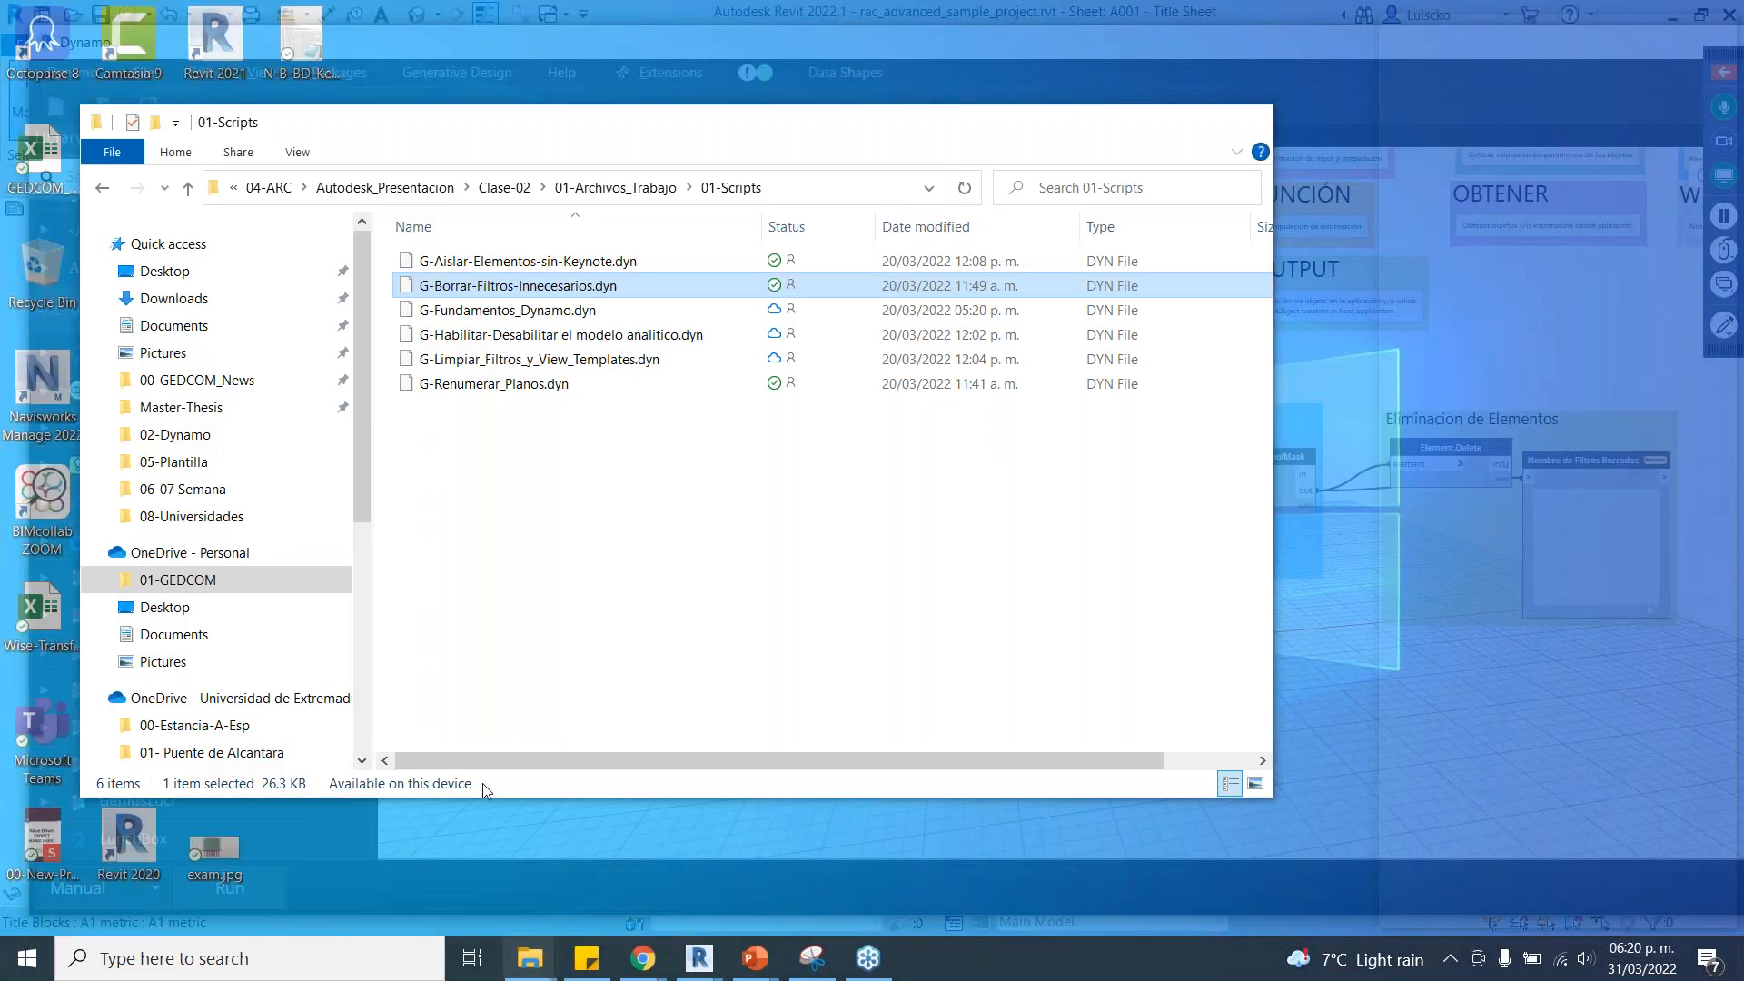
{"action": "mouse_move", "coordinate": [468, 334]}
{"action": "left_mouse_down"}
{"action": "mouse_move", "coordinate": [568, 364]}
{"action": "mouse_move", "coordinate": [1246, 686]}
{"action": "mouse_move", "coordinate": [1446, 745]}
{"action": "left_mouse_up"}
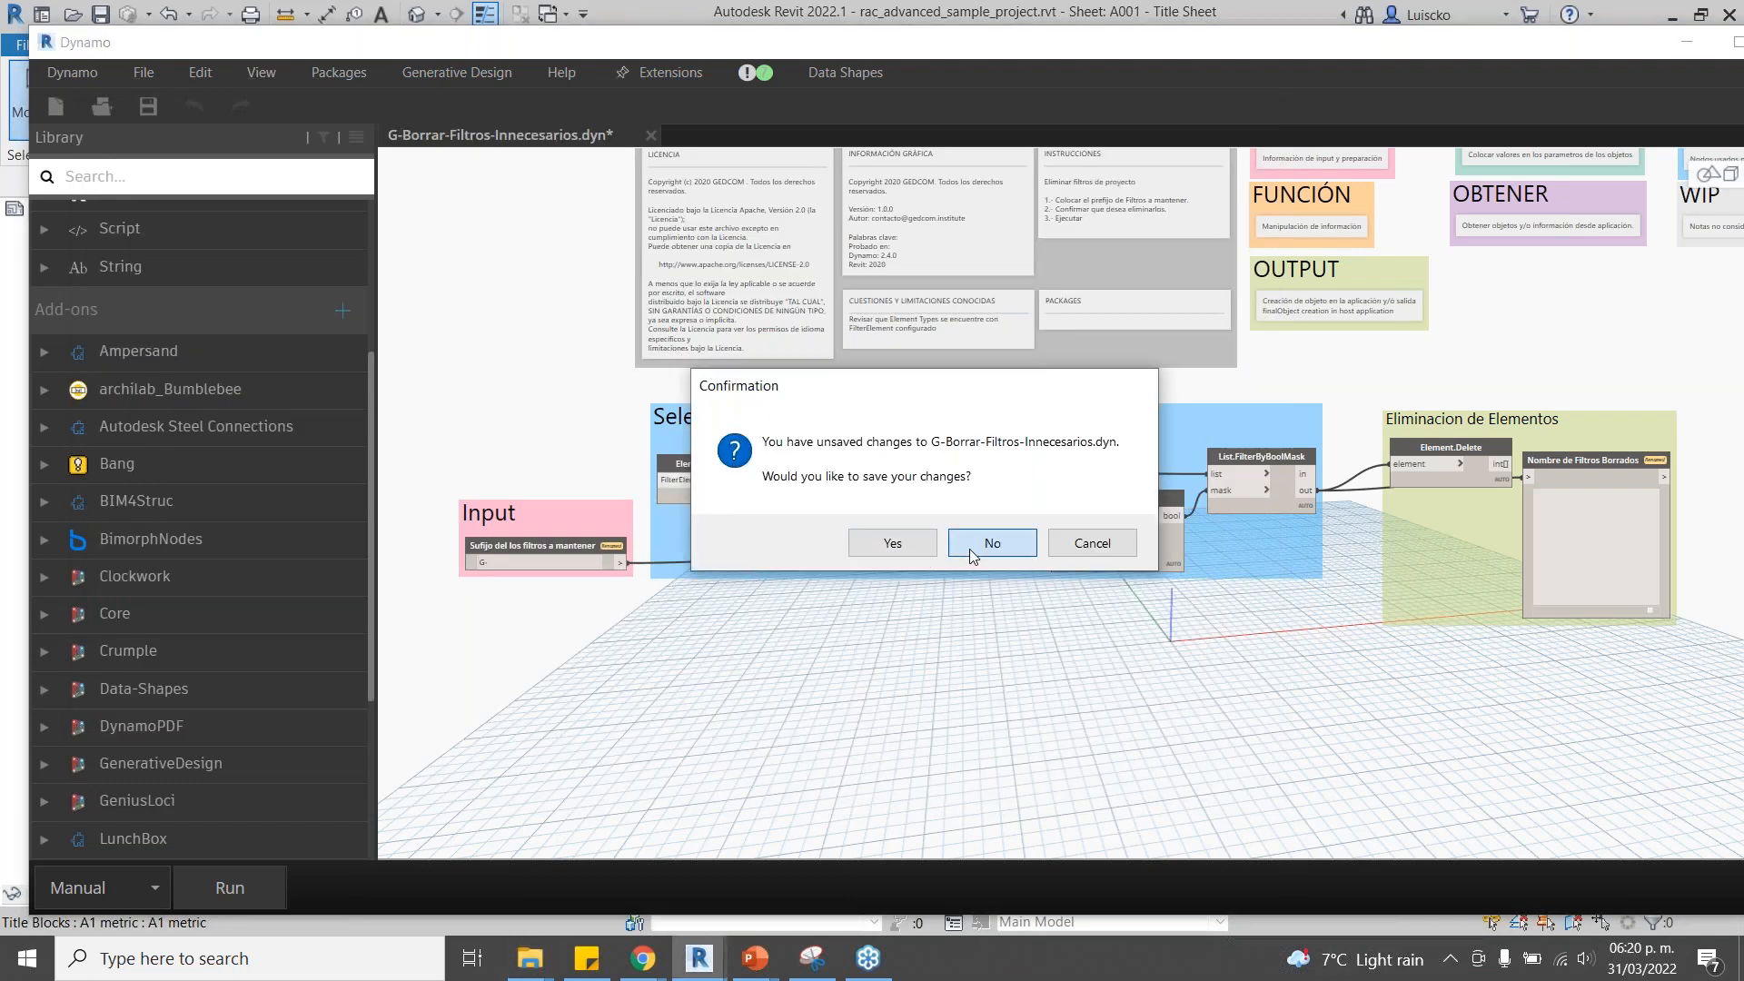
{"action": "left_click", "coordinate": [969, 549]}
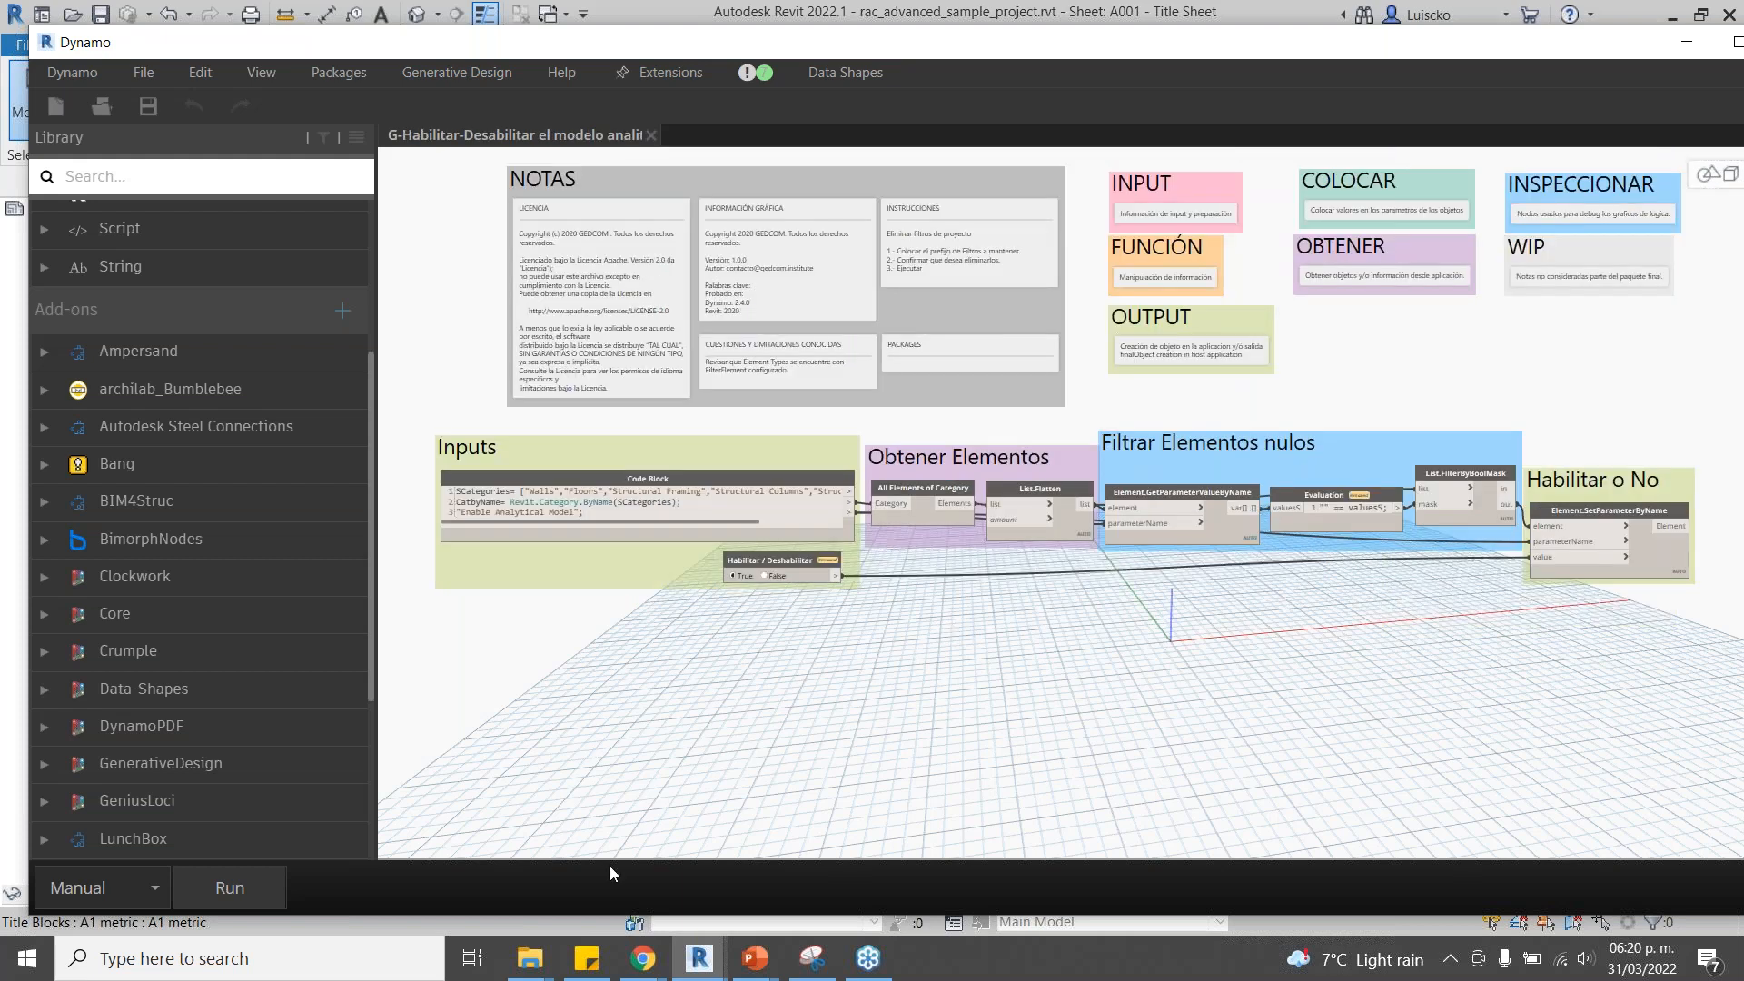
Open G-Limpiar_Filtros_y_View_Templates.dyn from the 01-Scripts folder in Dynamo and examine its Inputs and Borrado node groups.
{"action": "mouse_move", "coordinate": [529, 958]}
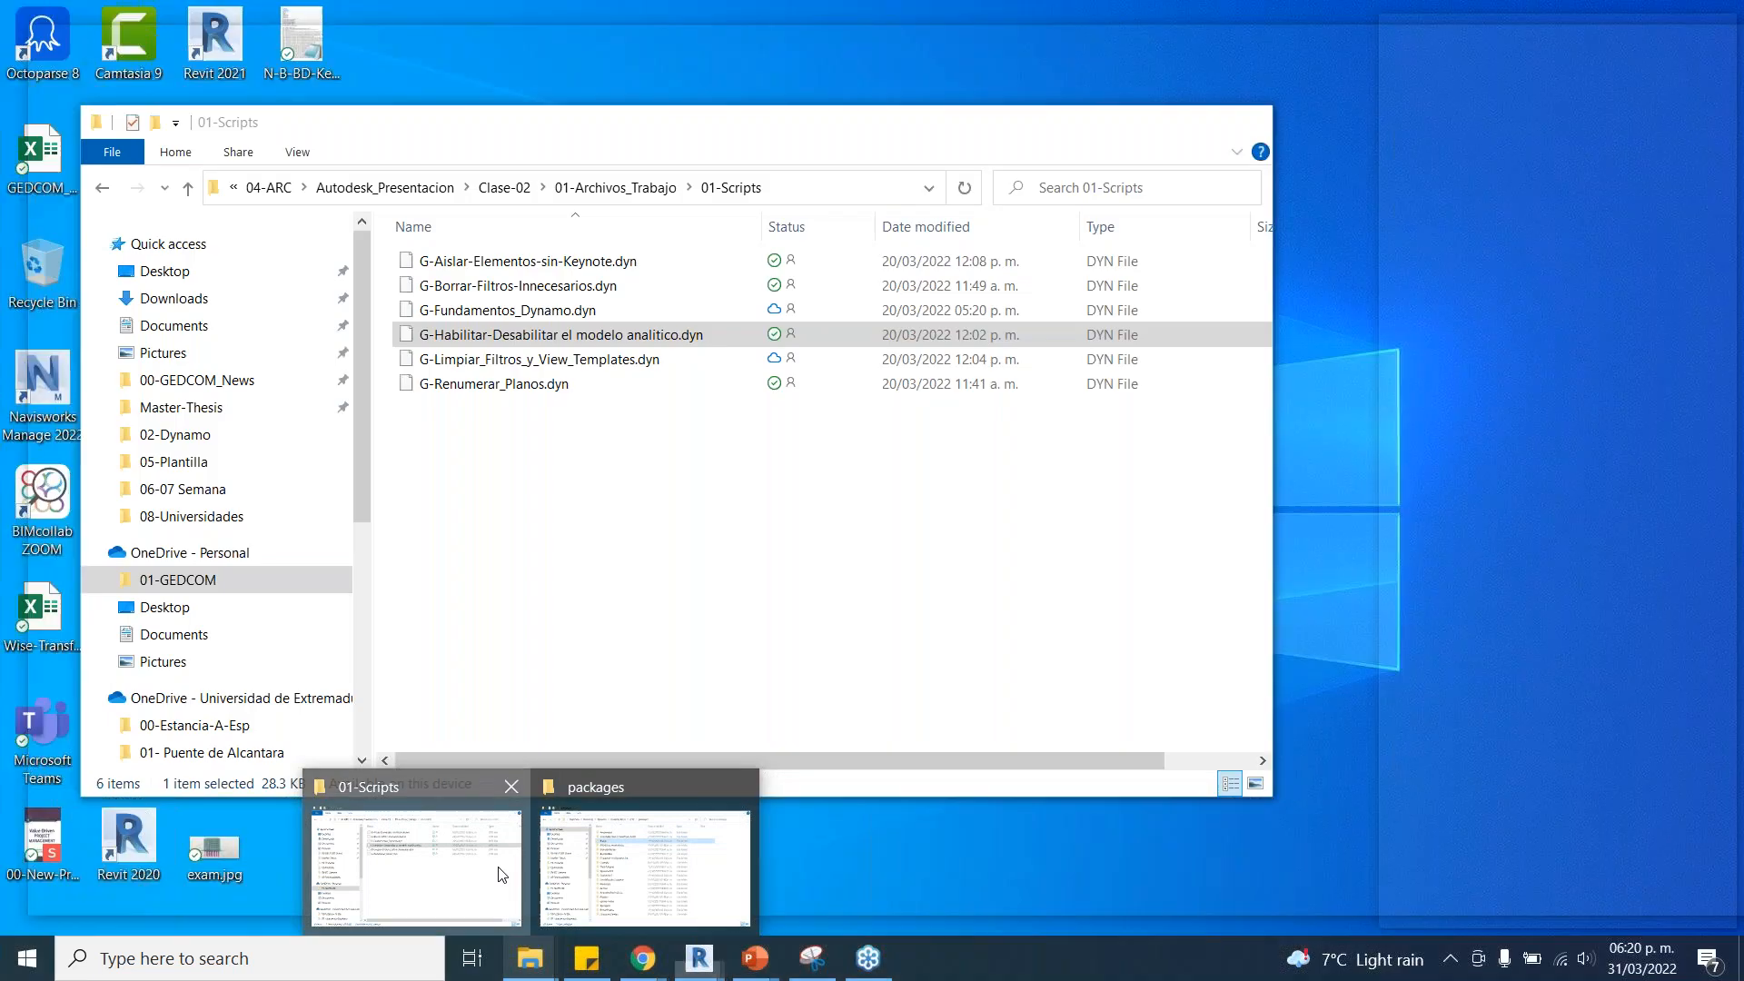
{"action": "left_click", "coordinate": [498, 870]}
{"action": "left_click_drag", "start_coordinate": [521, 359], "coordinate": [1422, 734]}
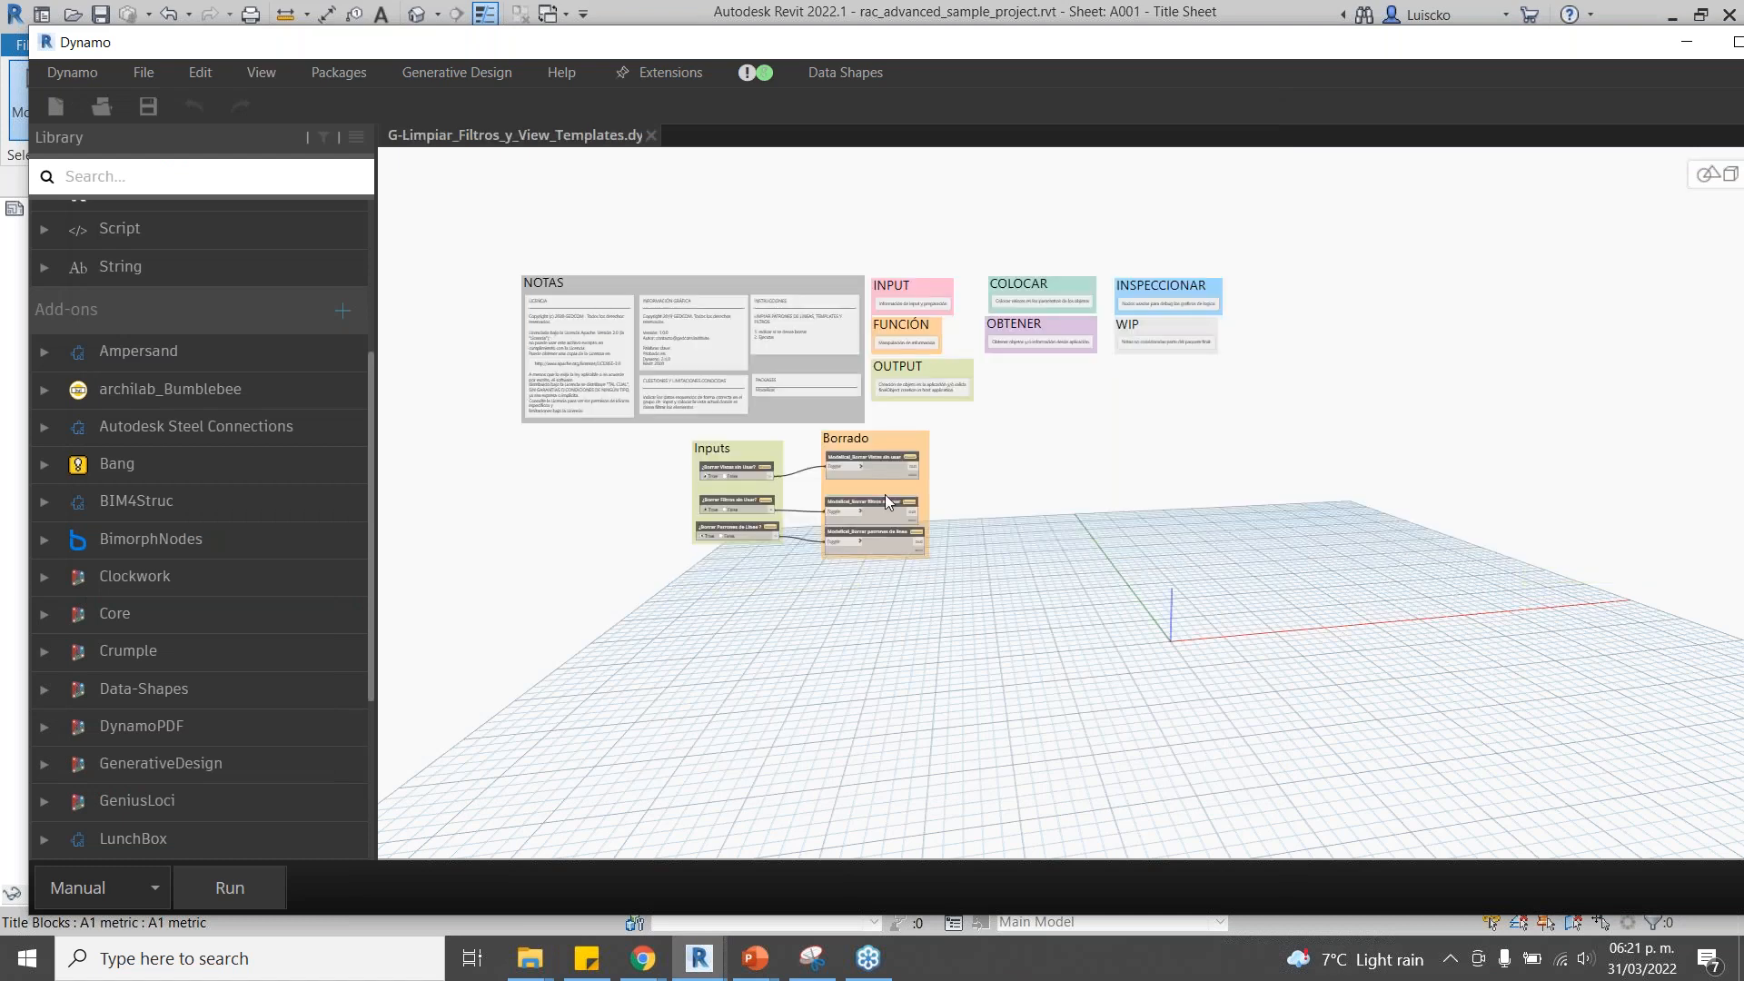
{"action": "scroll", "coordinate": [879, 491], "scroll_direction": "up", "scroll_amount": 4}
{"action": "scroll", "coordinate": [869, 482], "scroll_direction": "up", "scroll_amount": 2}
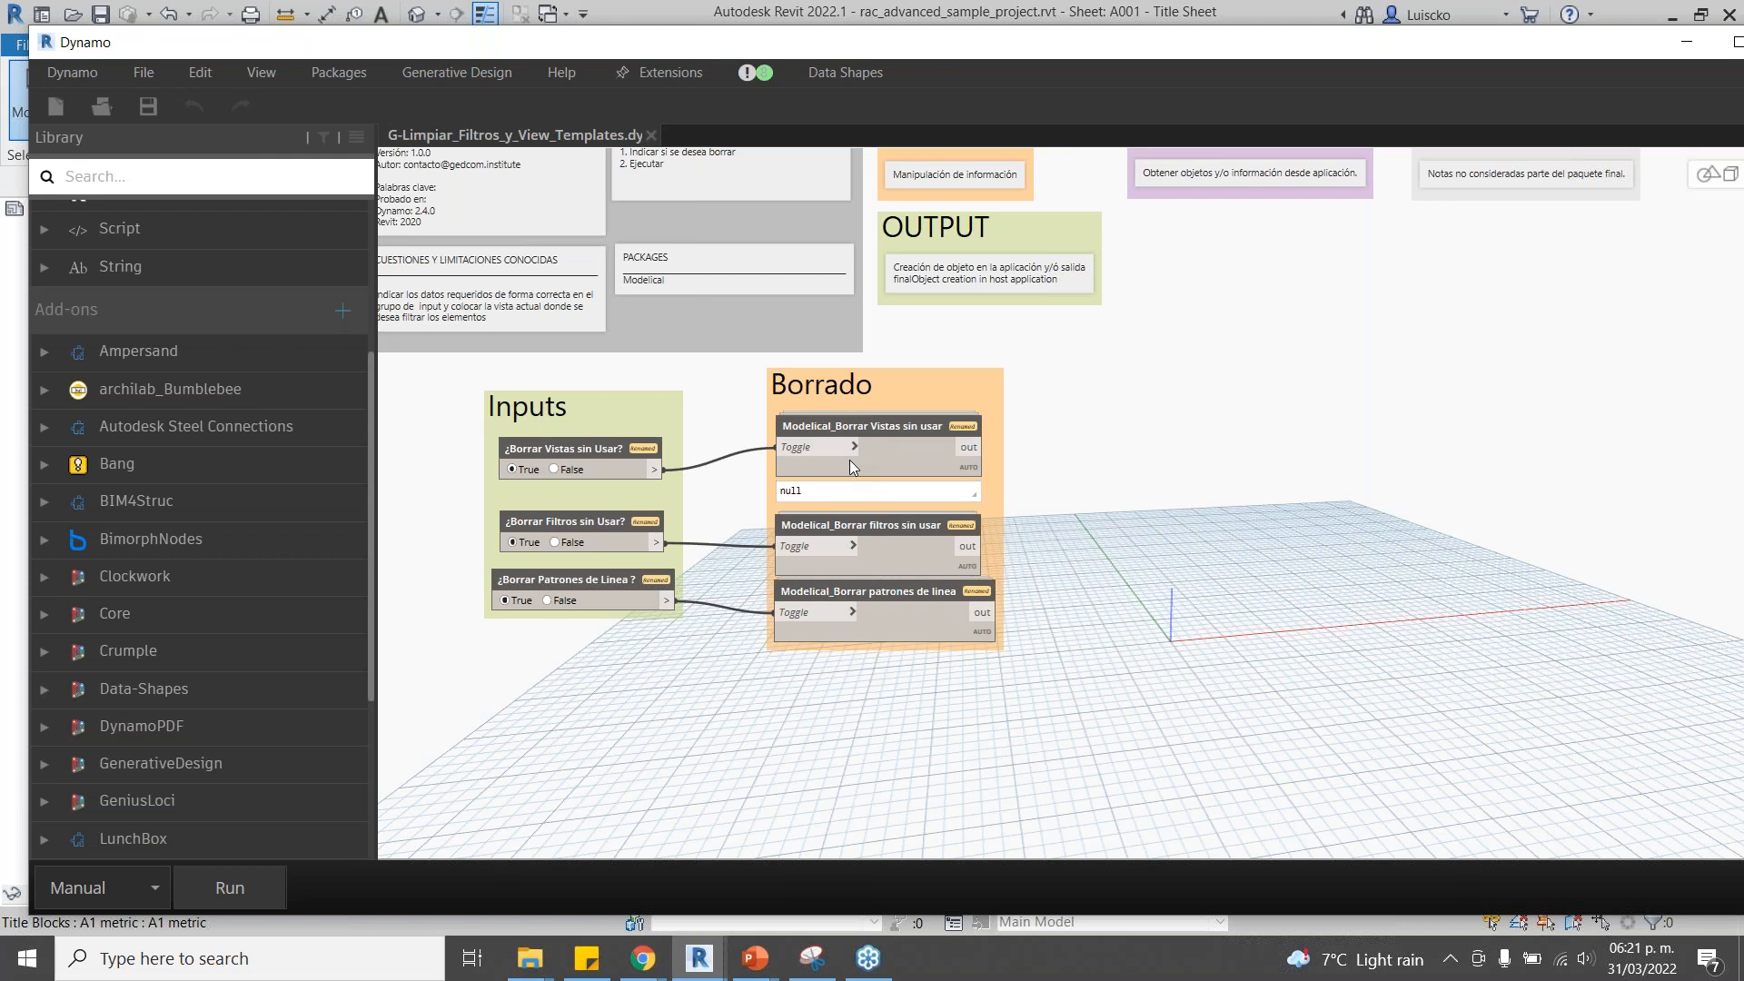
Search the online Dynamo packages for "Modeli" and close the package search without installing anything.
{"action": "left_click", "coordinate": [325, 73]}
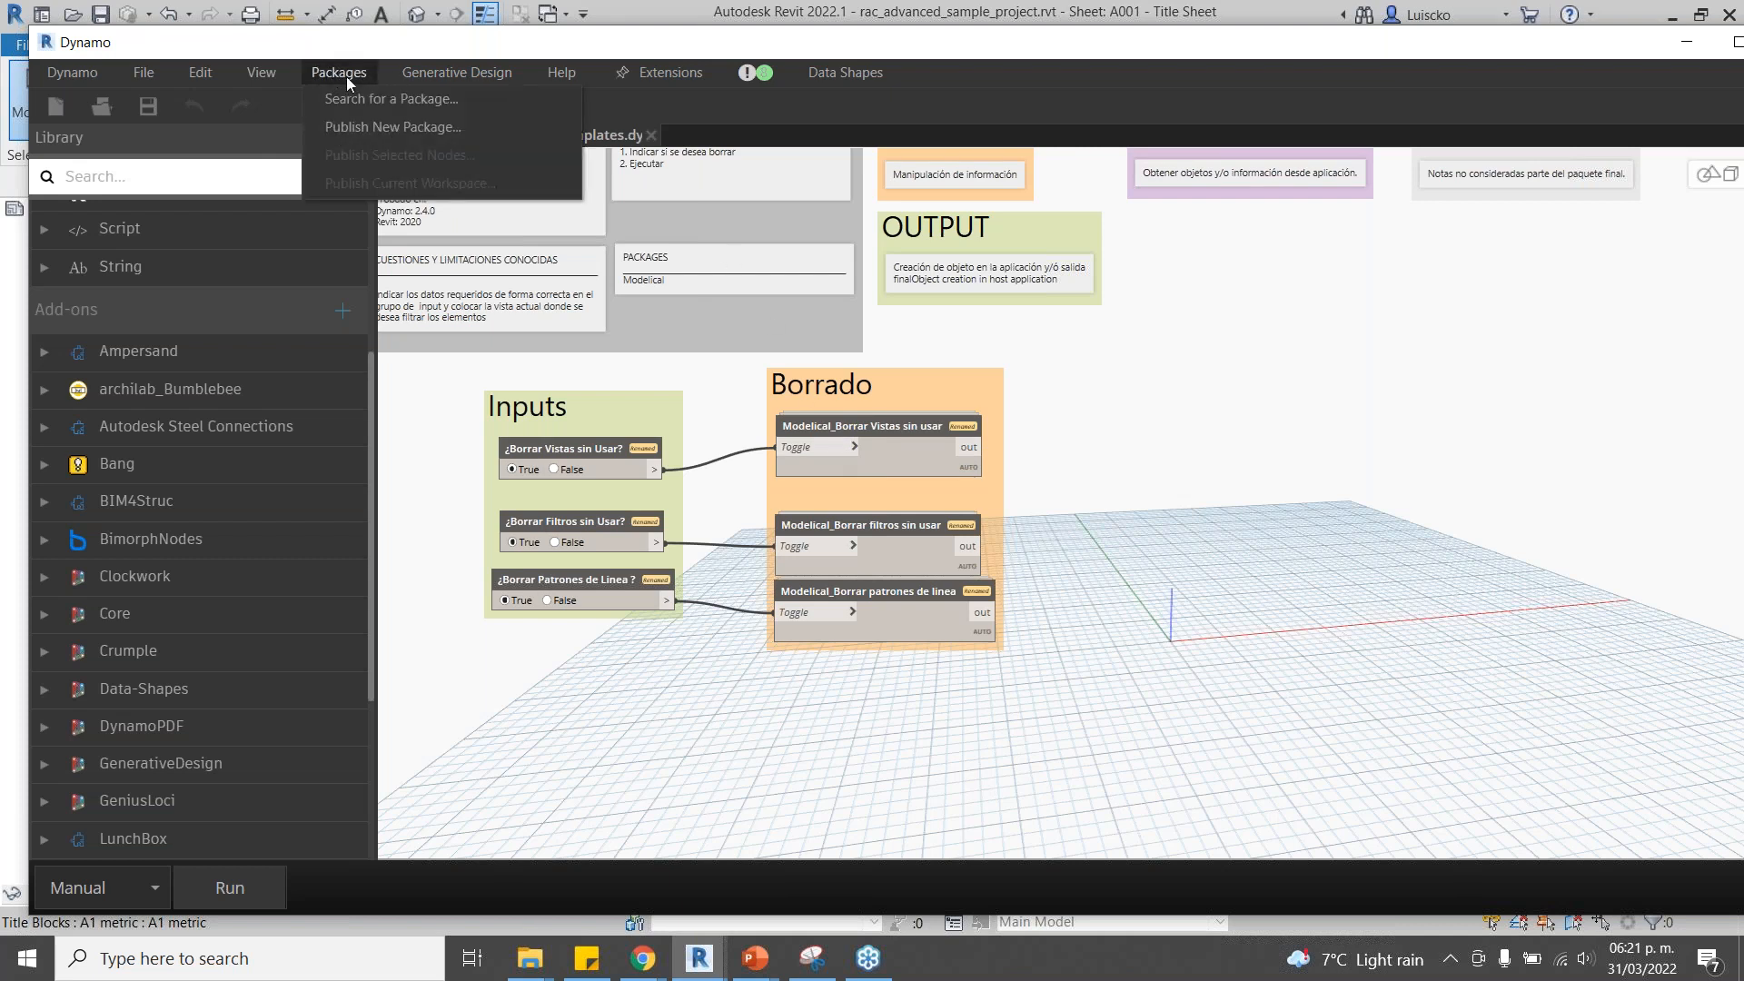
{"action": "left_click", "coordinate": [350, 95]}
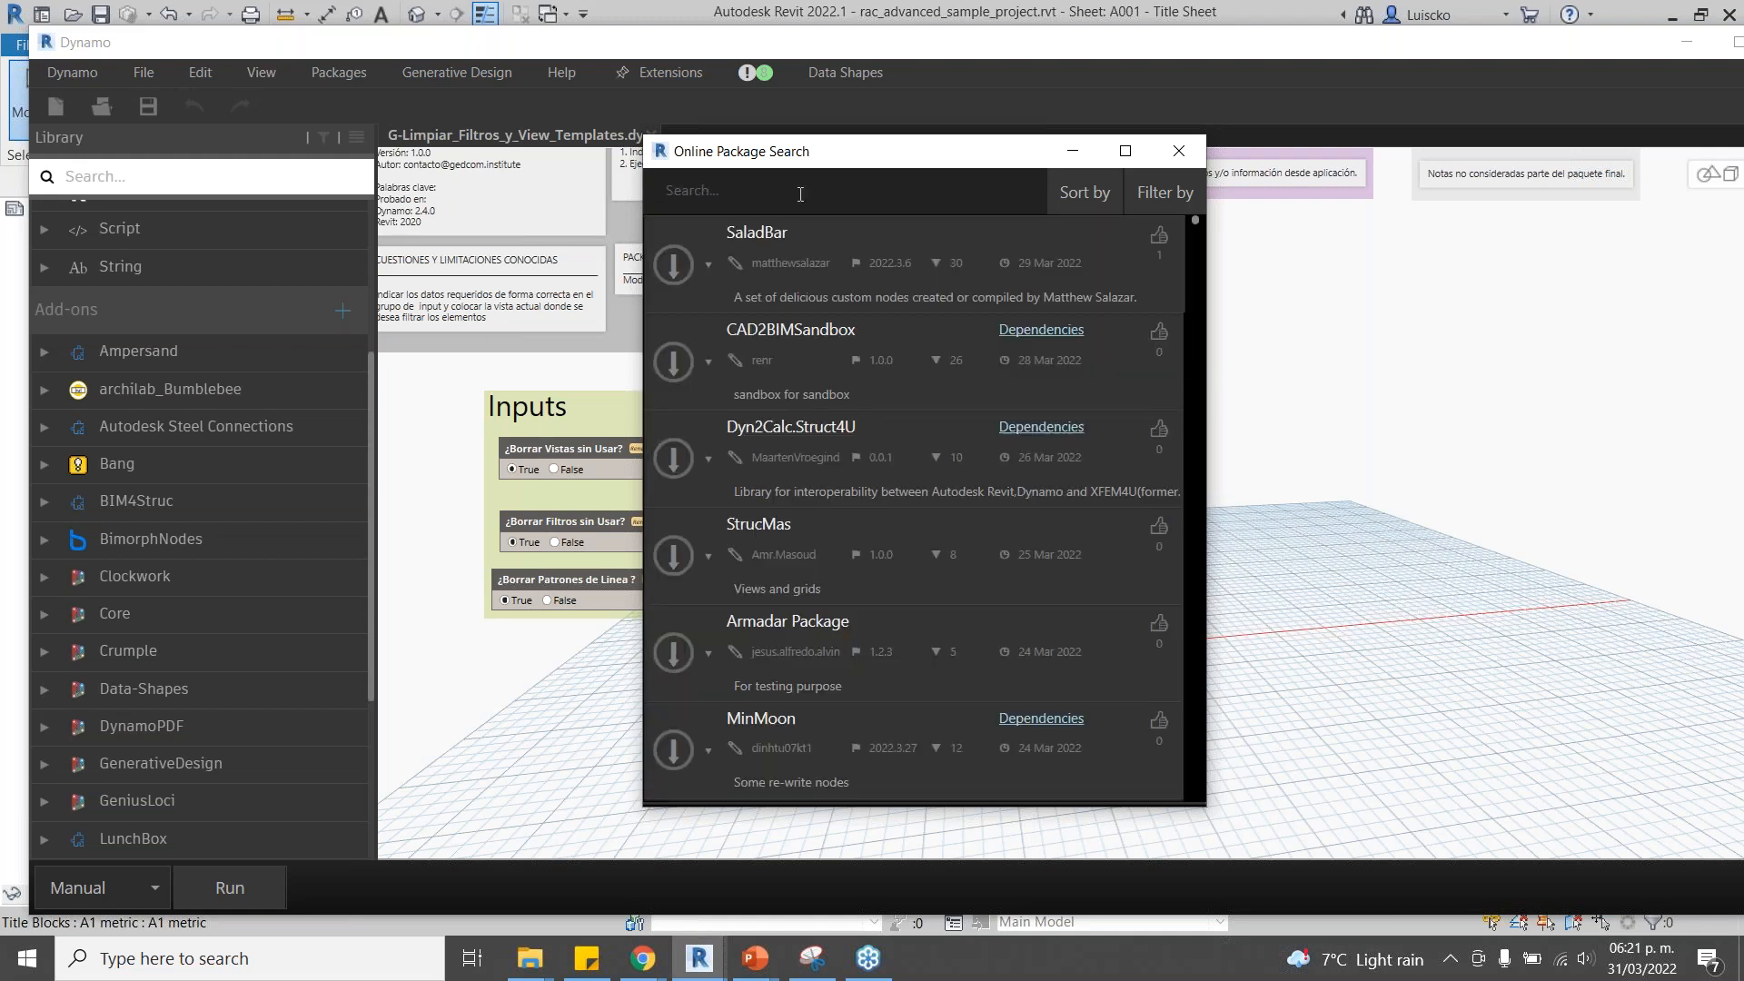
{"action": "type", "text": "Modeli"}
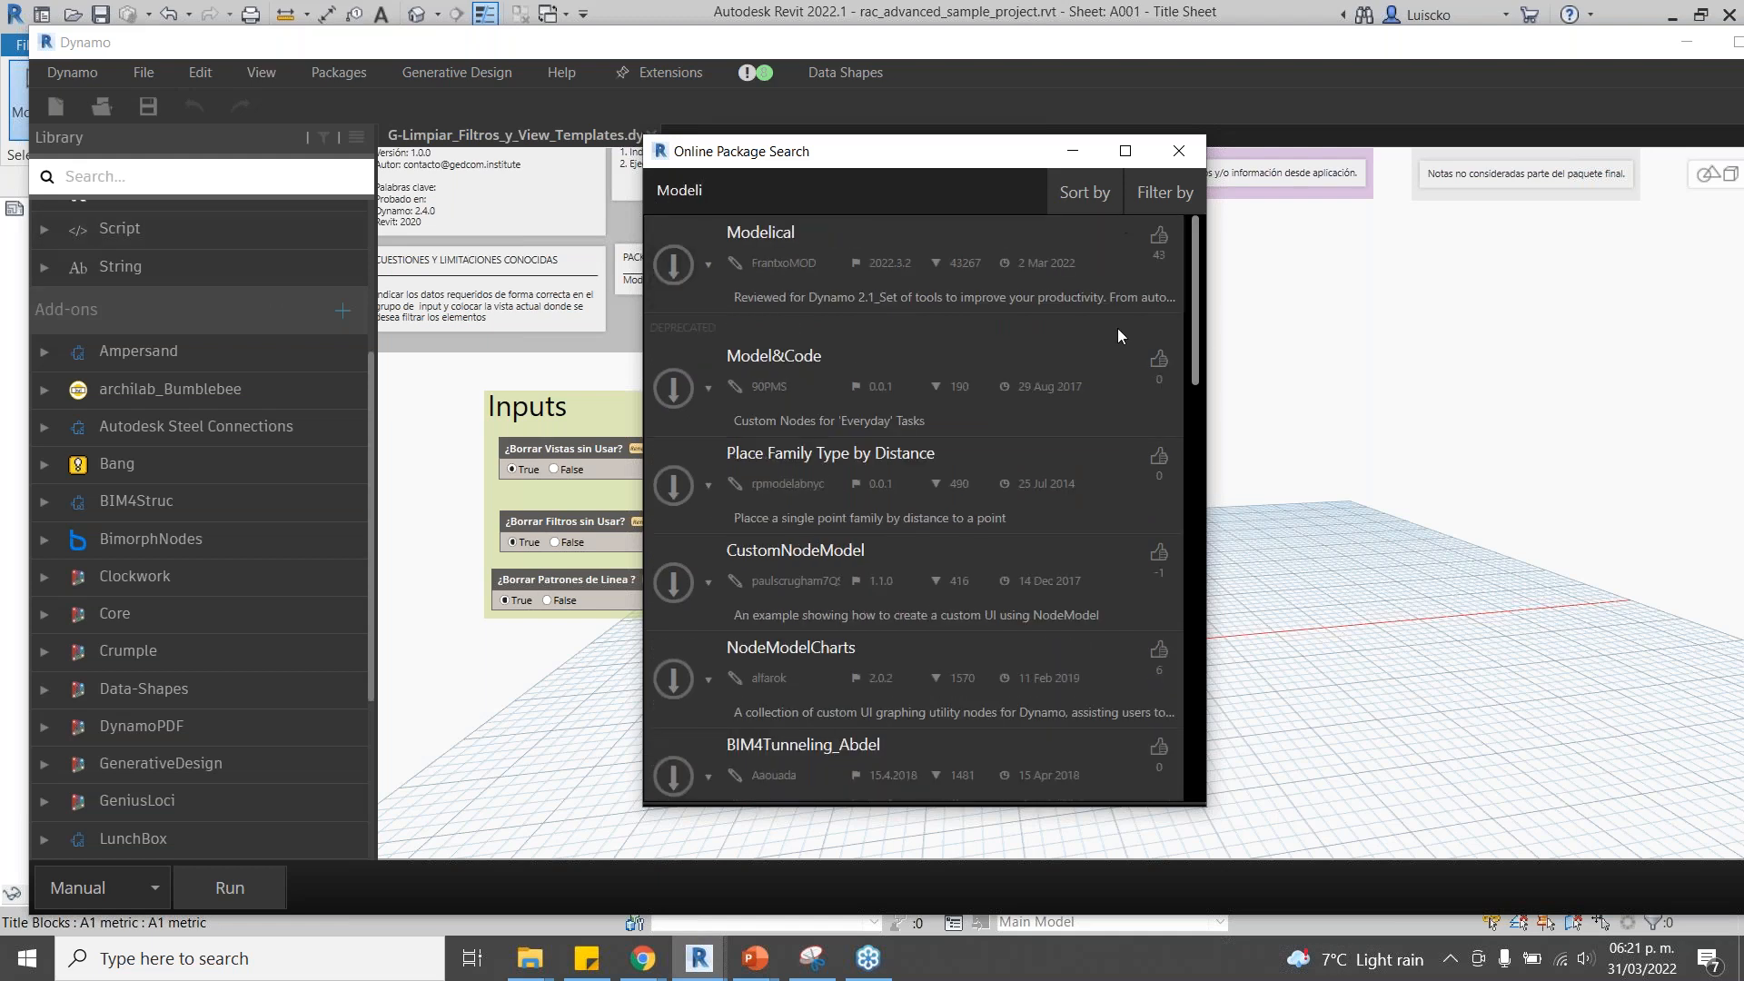
{"action": "left_click", "coordinate": [1179, 151]}
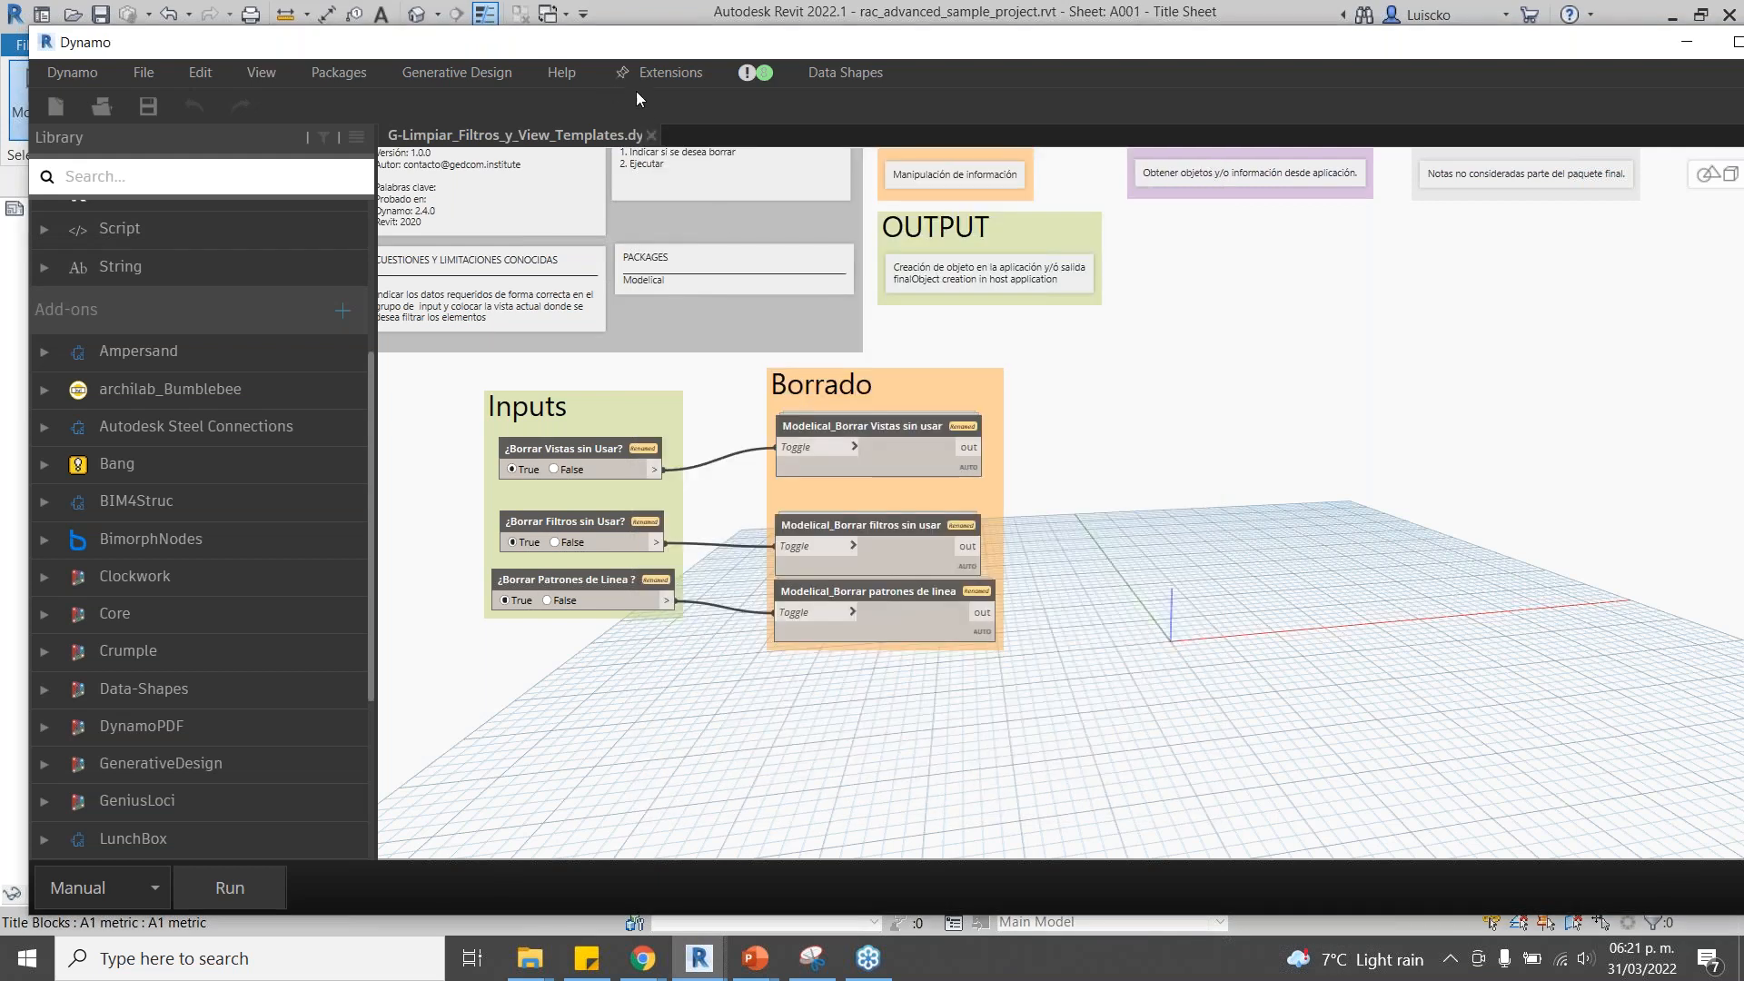
Close the G-Limpiar_Filtros_y_View_Templates script and open G-Renumerar_Planos.dyn from the 01-Scripts folder in Dynamo.
{"action": "left_click", "coordinate": [651, 136]}
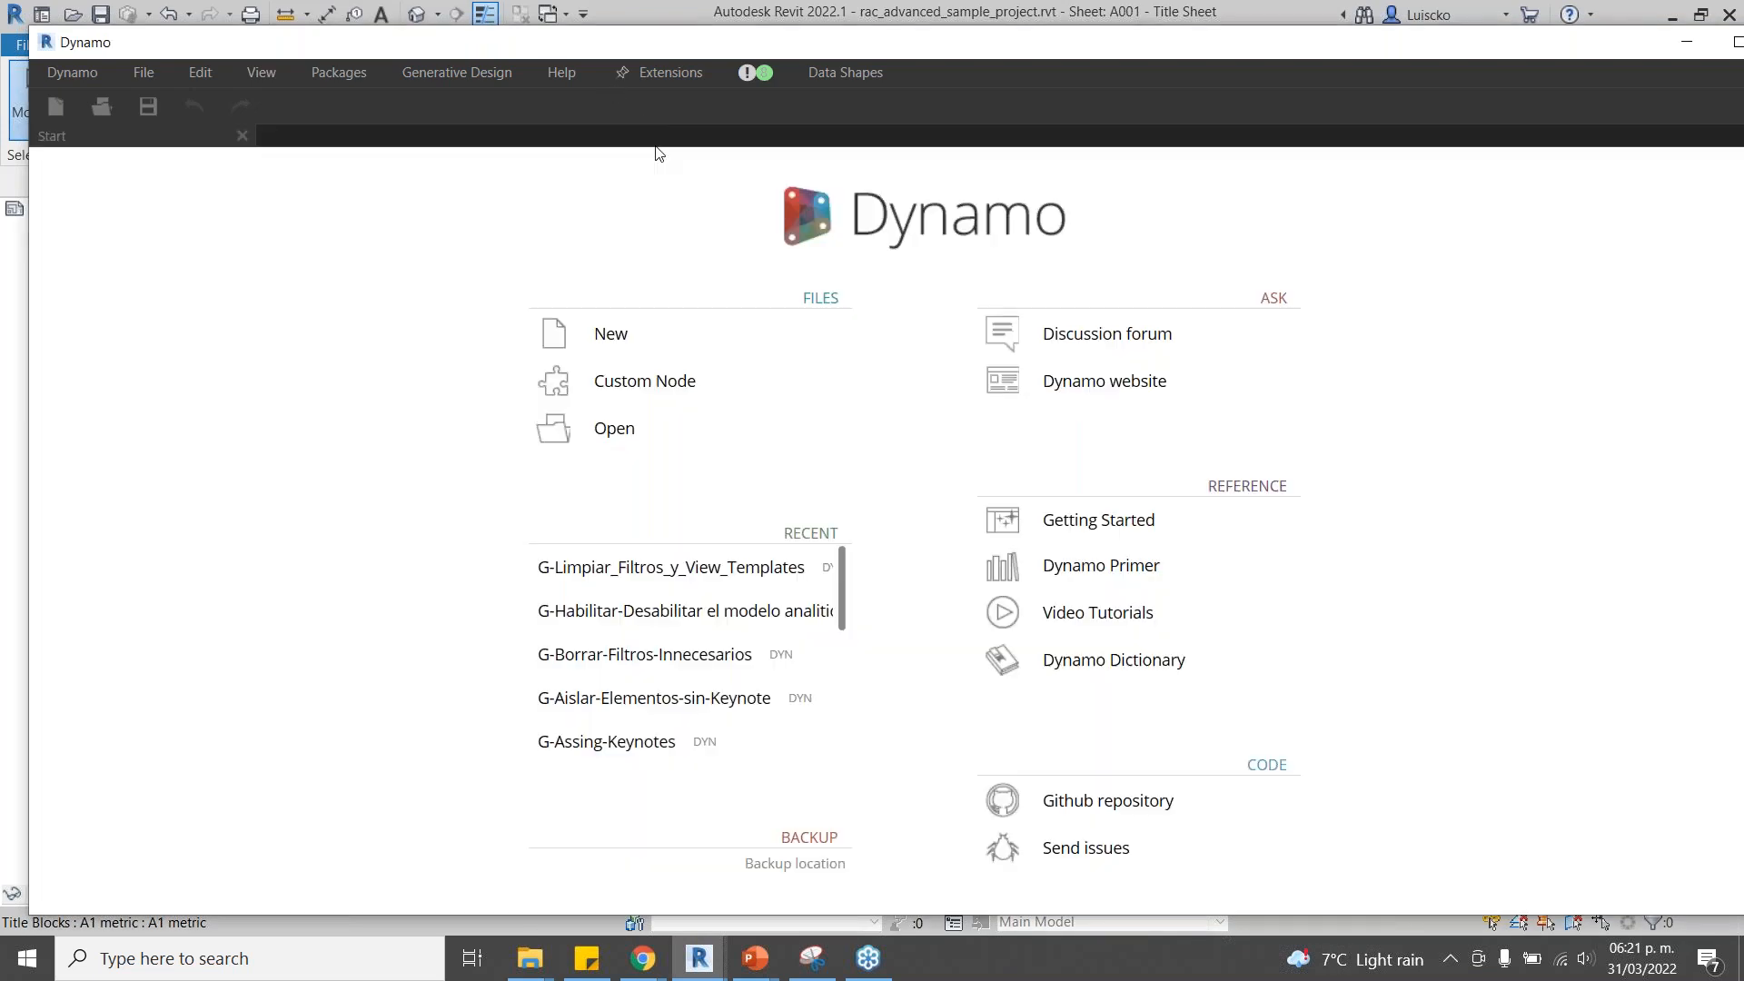
{"action": "left_click", "coordinate": [645, 416]}
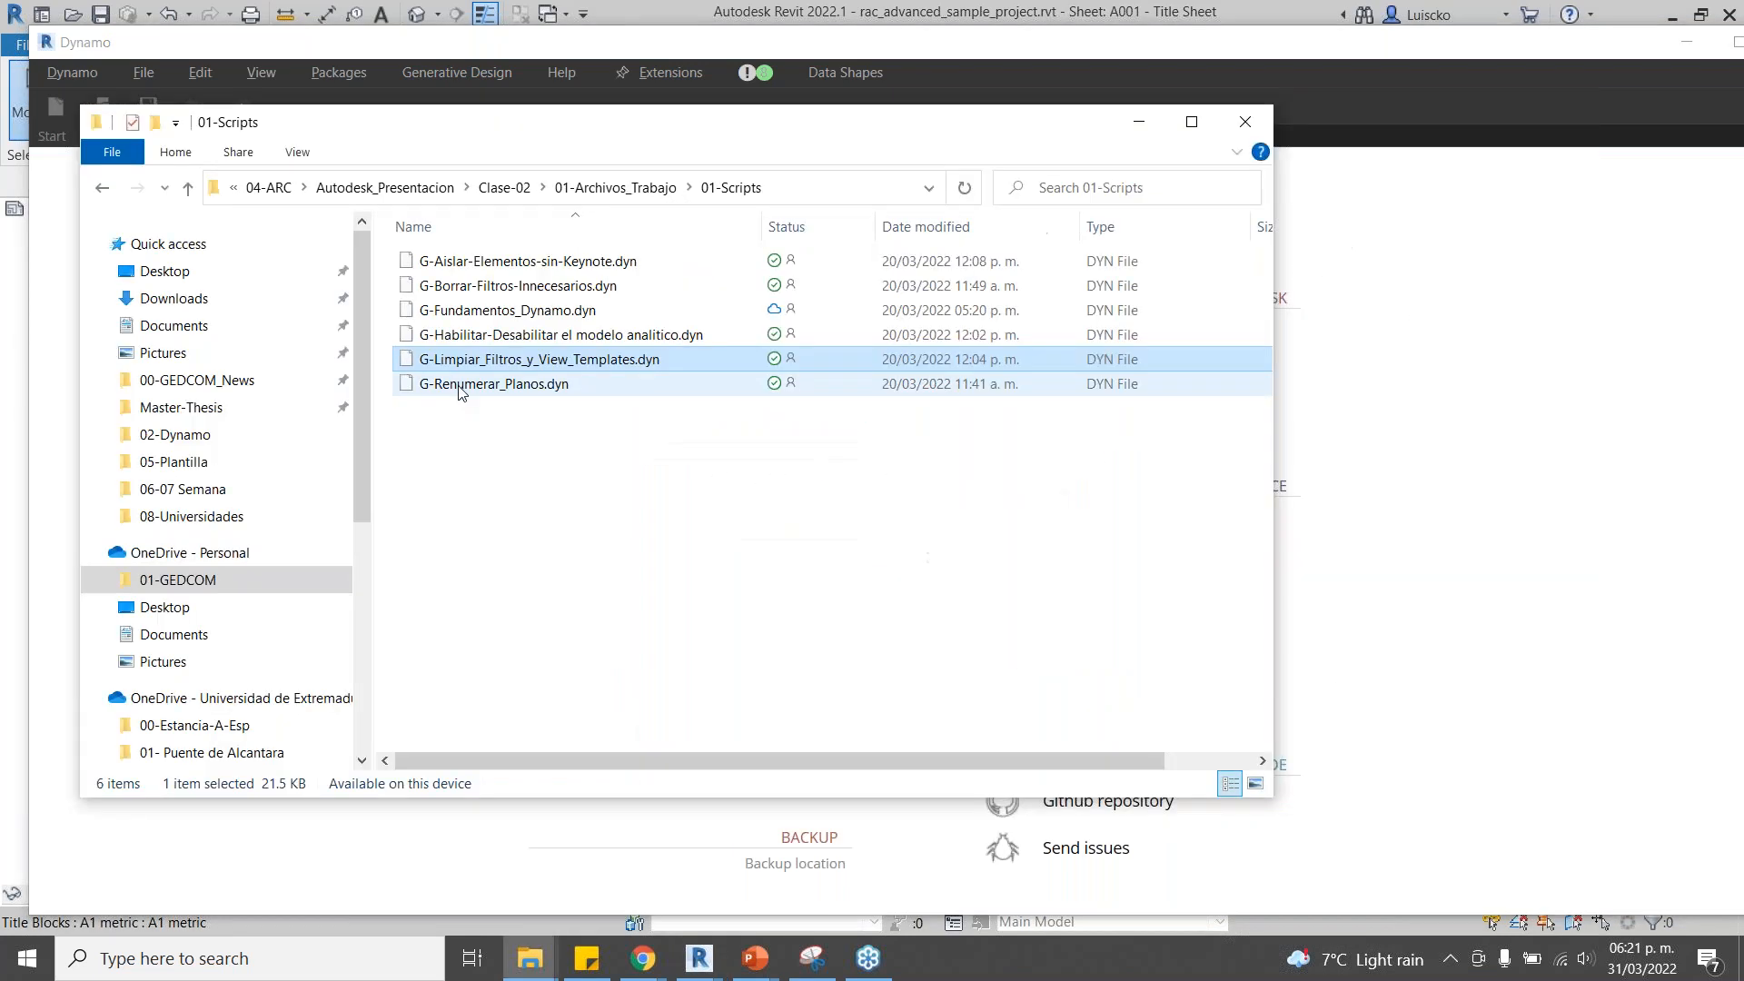
{"action": "left_click", "coordinate": [466, 390]}
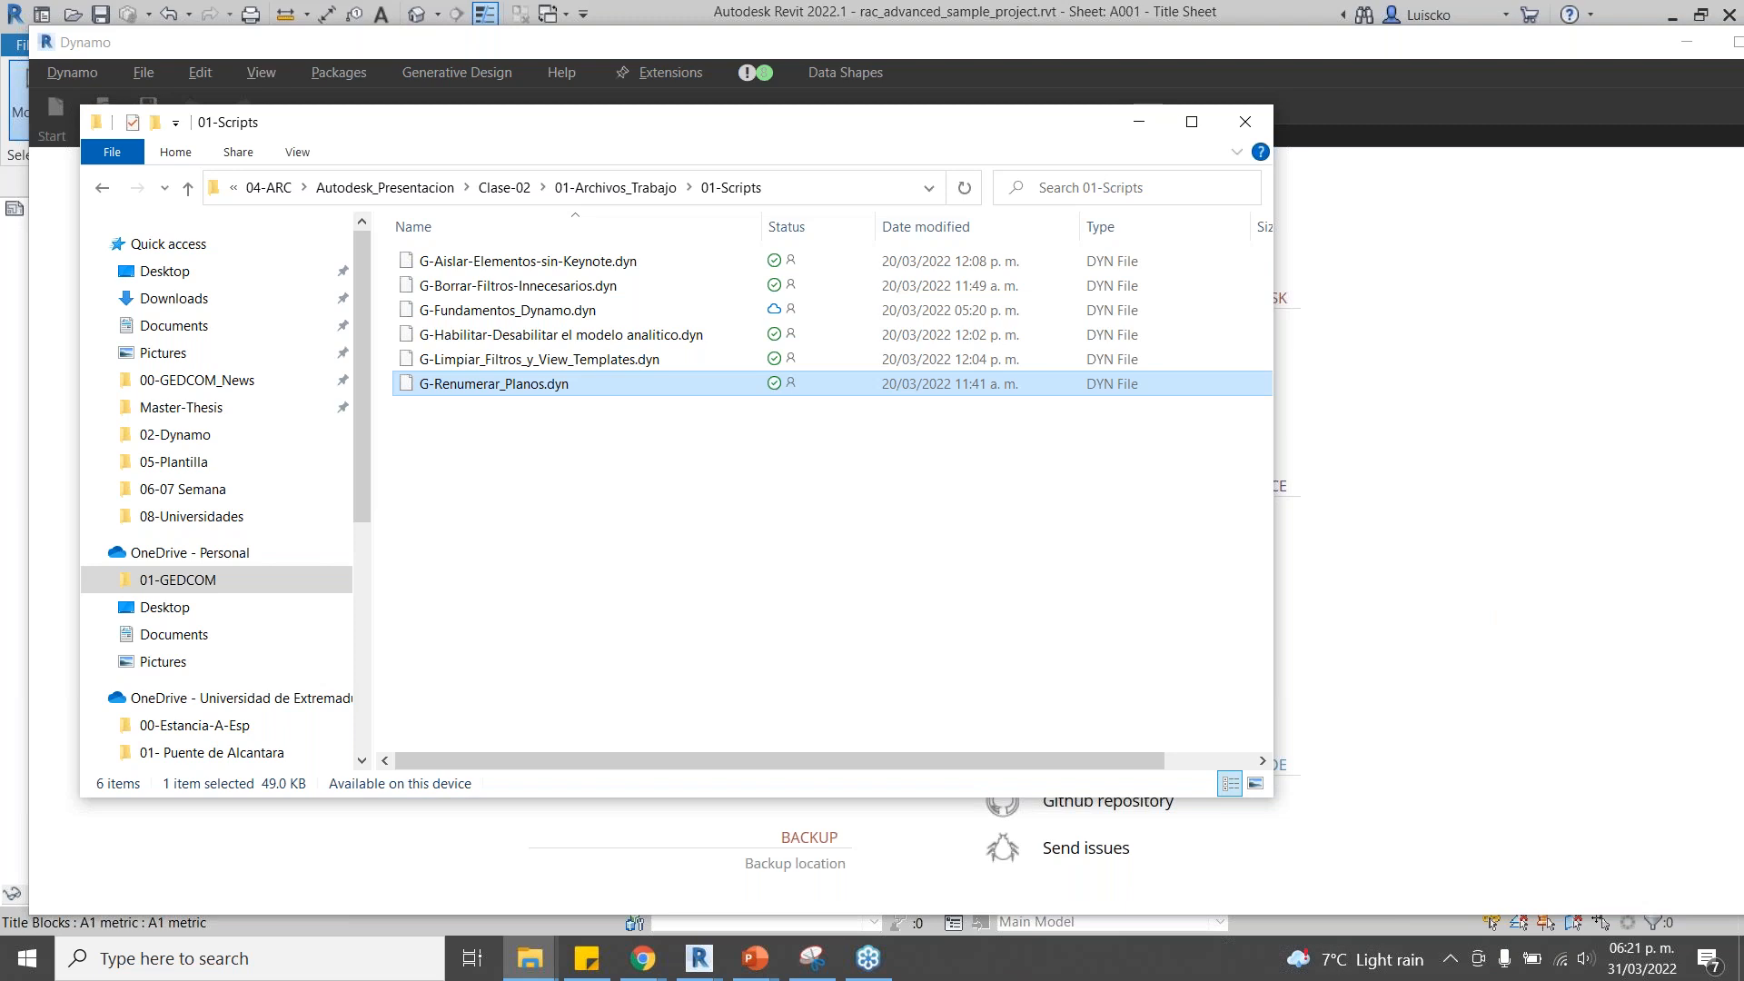
{"action": "left_click", "coordinate": [1139, 122]}
Look over the node groups of the G-Renumerar_Planos graph, close the script and move the Dynamo window aside.
{"action": "scroll", "coordinate": [1207, 633], "scroll_direction": "up", "scroll_amount": 1}
{"action": "mouse_move", "coordinate": [1165, 568]}
{"action": "middle_mouse_down"}
{"action": "mouse_move", "coordinate": [1130, 506]}
{"action": "mouse_move", "coordinate": [1013, 415]}
{"action": "mouse_move", "coordinate": [777, 340]}
{"action": "middle_mouse_up"}
{"action": "mouse_move", "coordinate": [1376, 761]}
{"action": "middle_mouse_down"}
{"action": "mouse_move", "coordinate": [1324, 724]}
{"action": "mouse_move", "coordinate": [1049, 686]}
{"action": "mouse_move", "coordinate": [1395, 715]}
{"action": "mouse_move", "coordinate": [1517, 696]}
{"action": "middle_mouse_up"}
{"action": "middle_click_drag", "start_coordinate": [1147, 646], "coordinate": [1328, 864]}
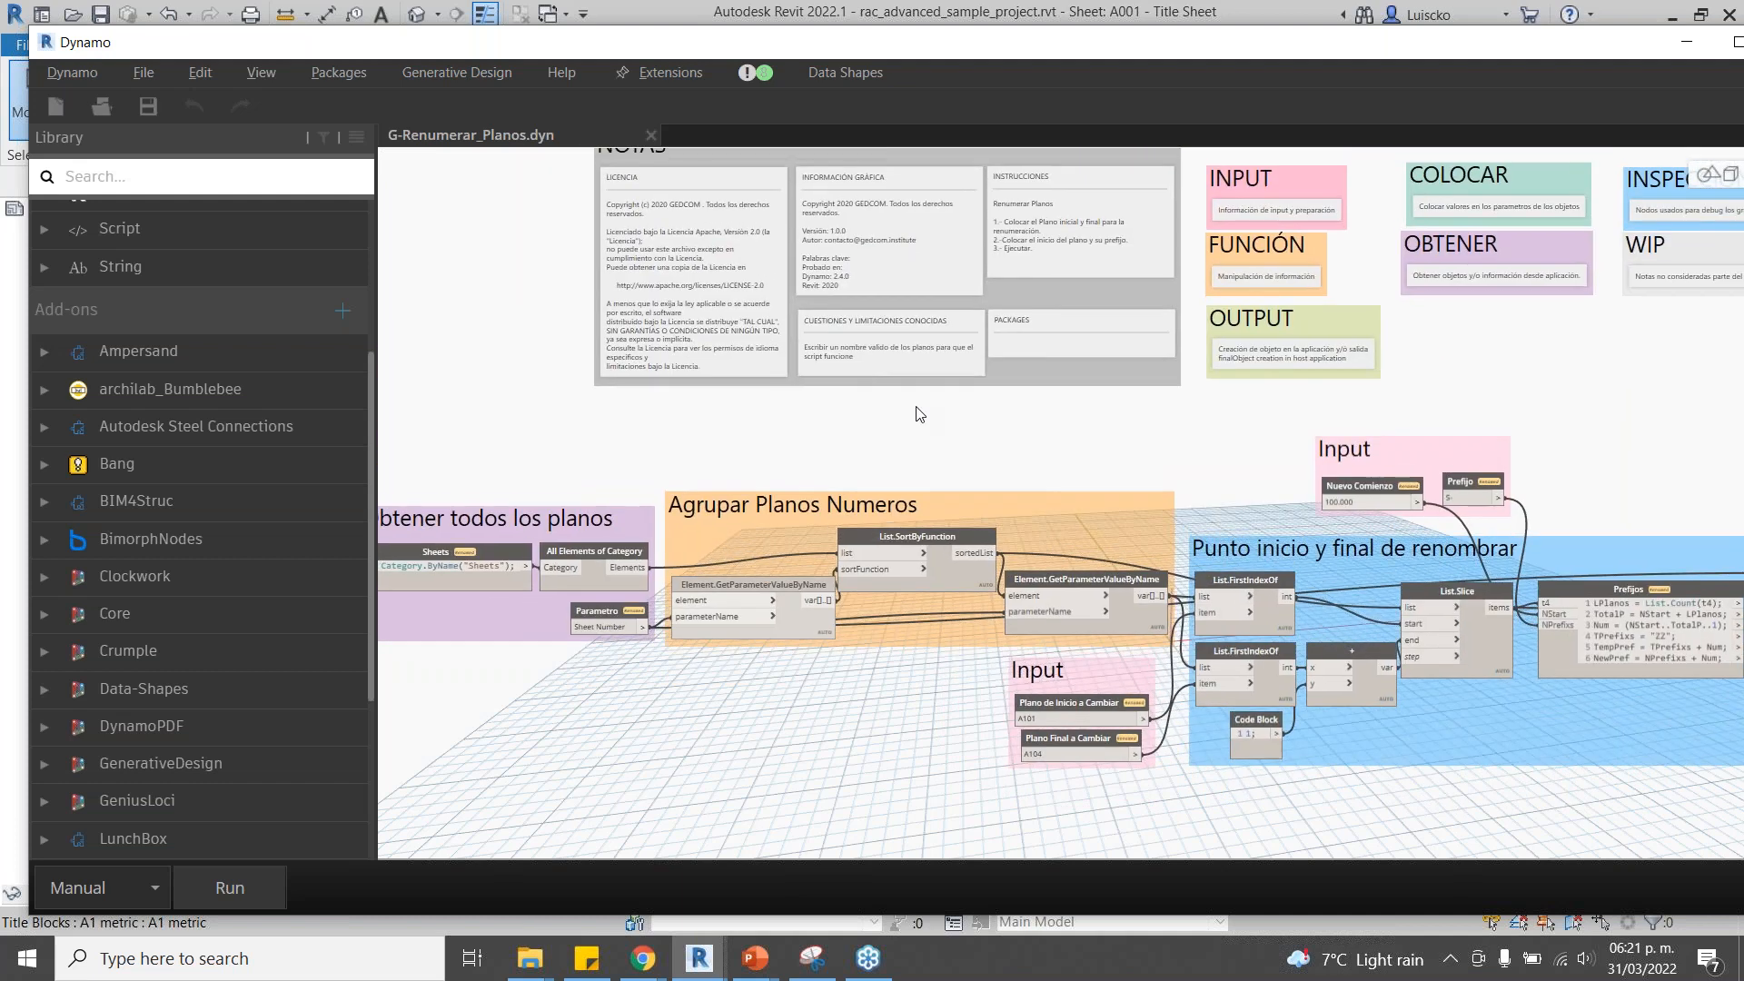
{"action": "left_click", "coordinate": [652, 136]}
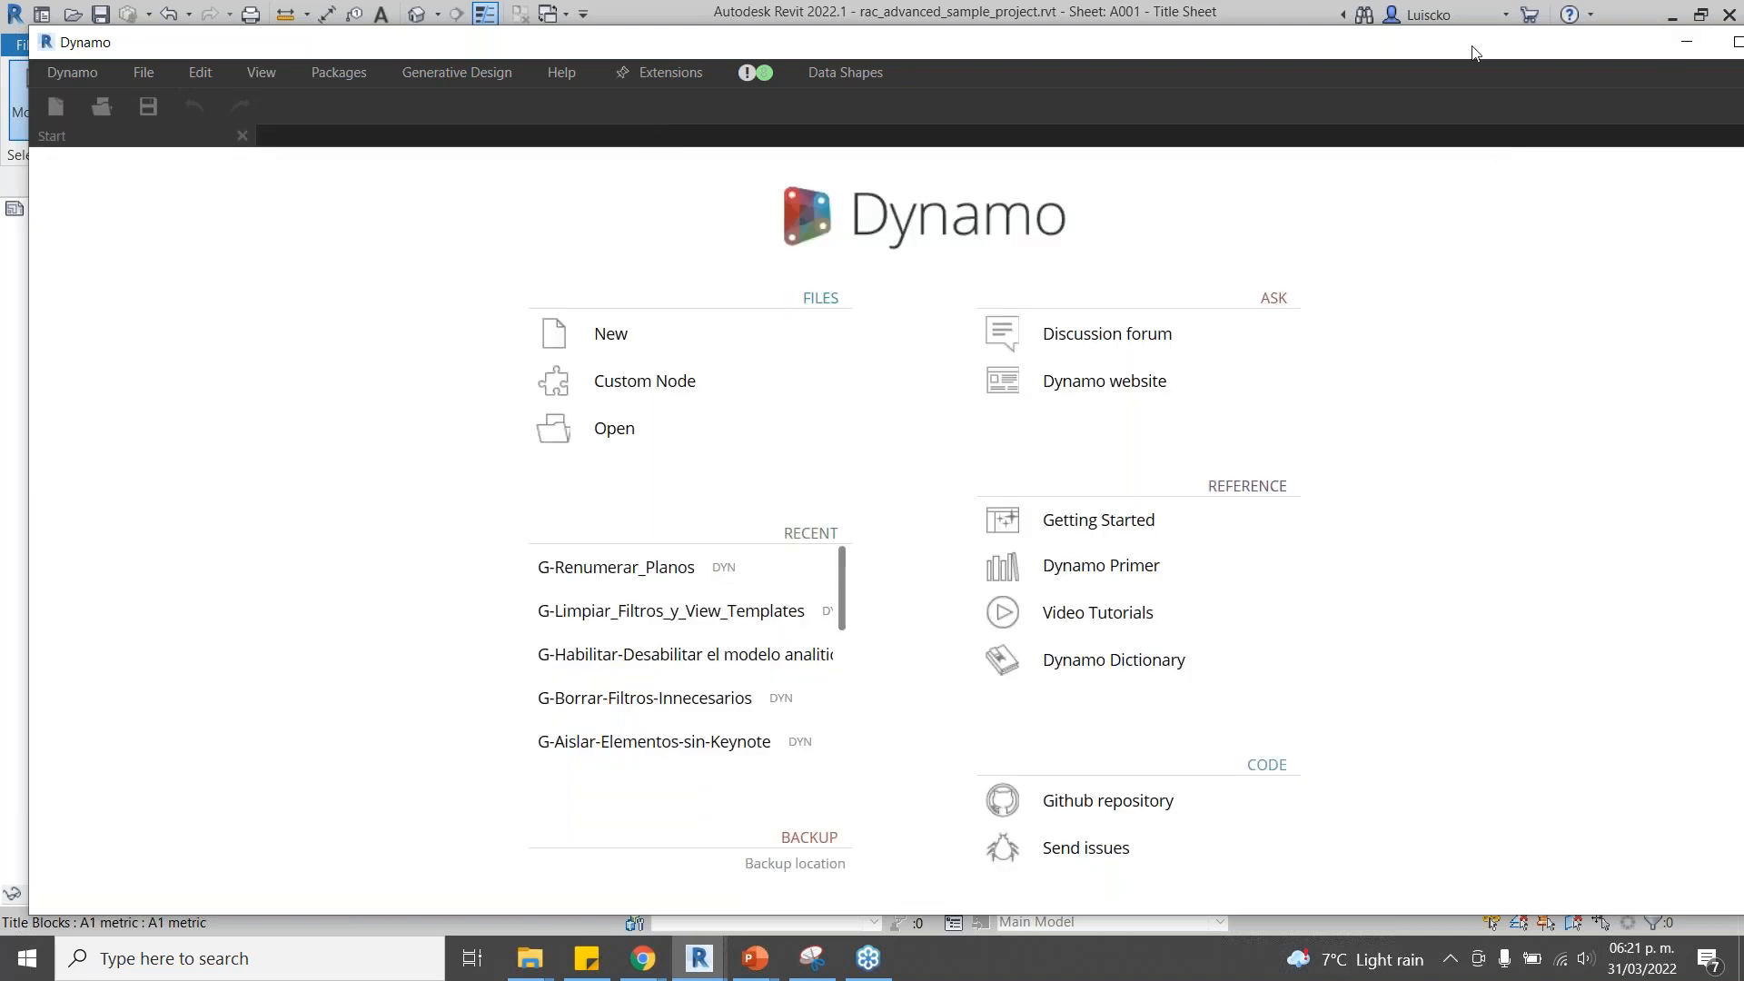
{"action": "left_click_drag", "start_coordinate": [1553, 43], "coordinate": [1365, 51]}
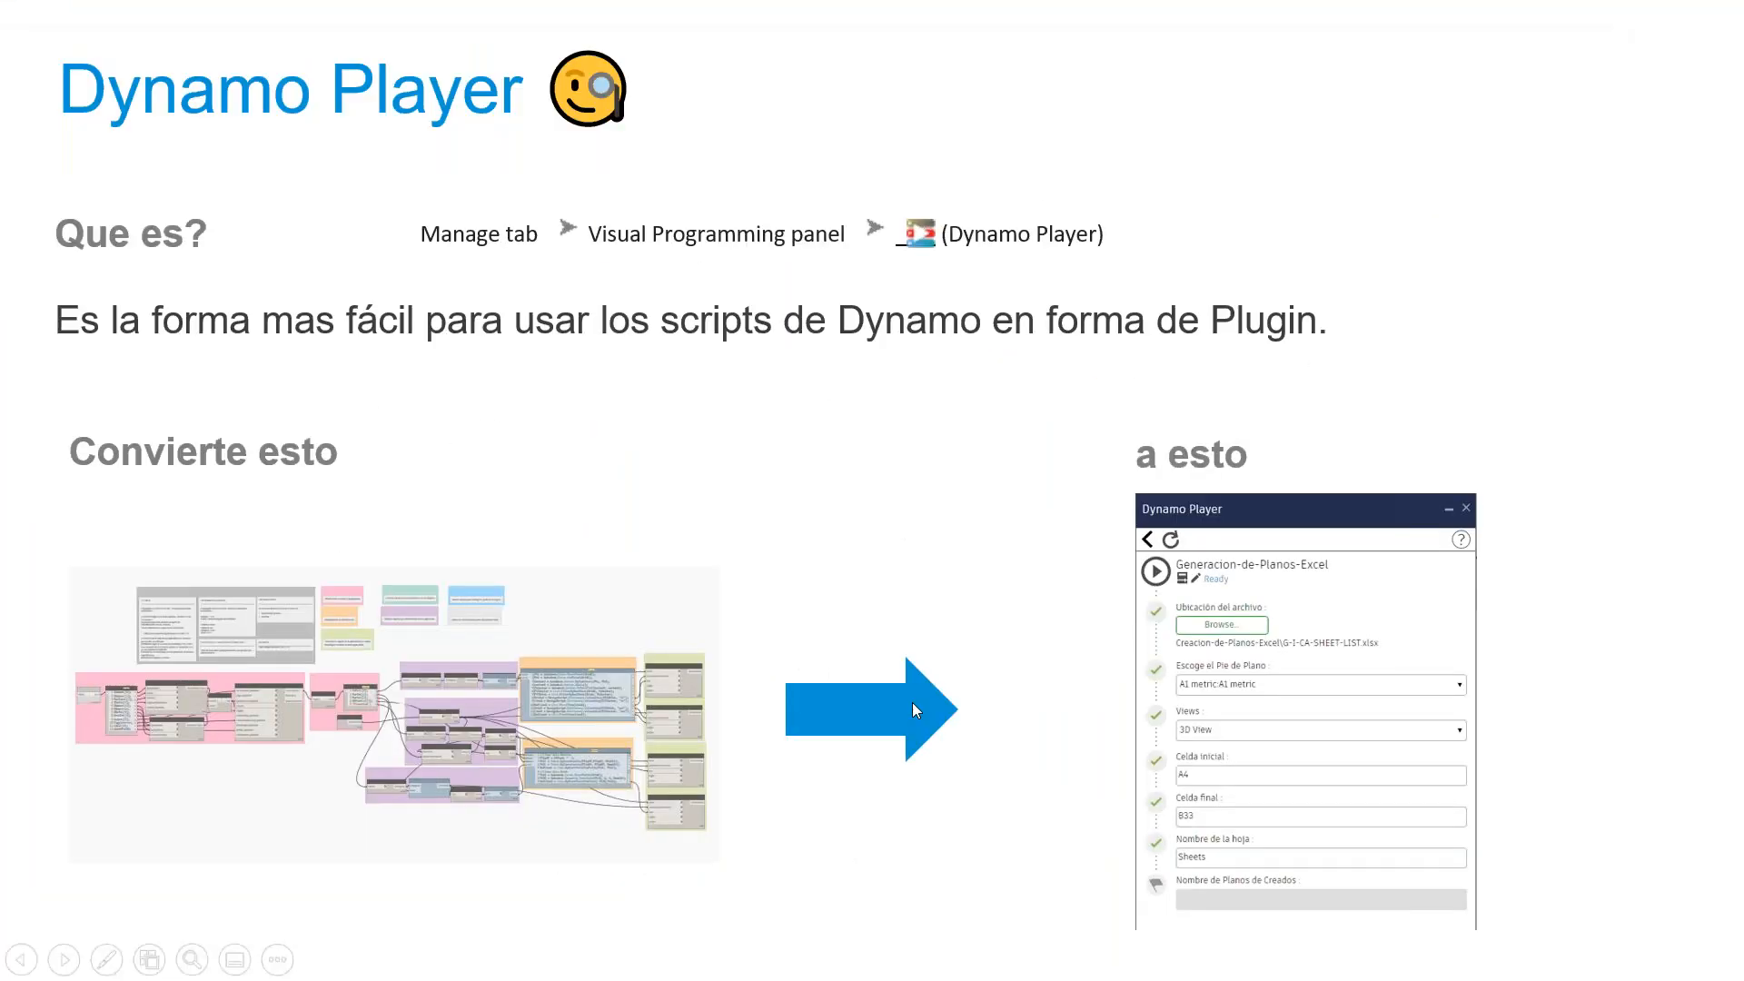
Switch from the presentation to Revit, open the default 3D view and launch Dynamo Player.
{"action": "key", "text": "alt+Tab"}
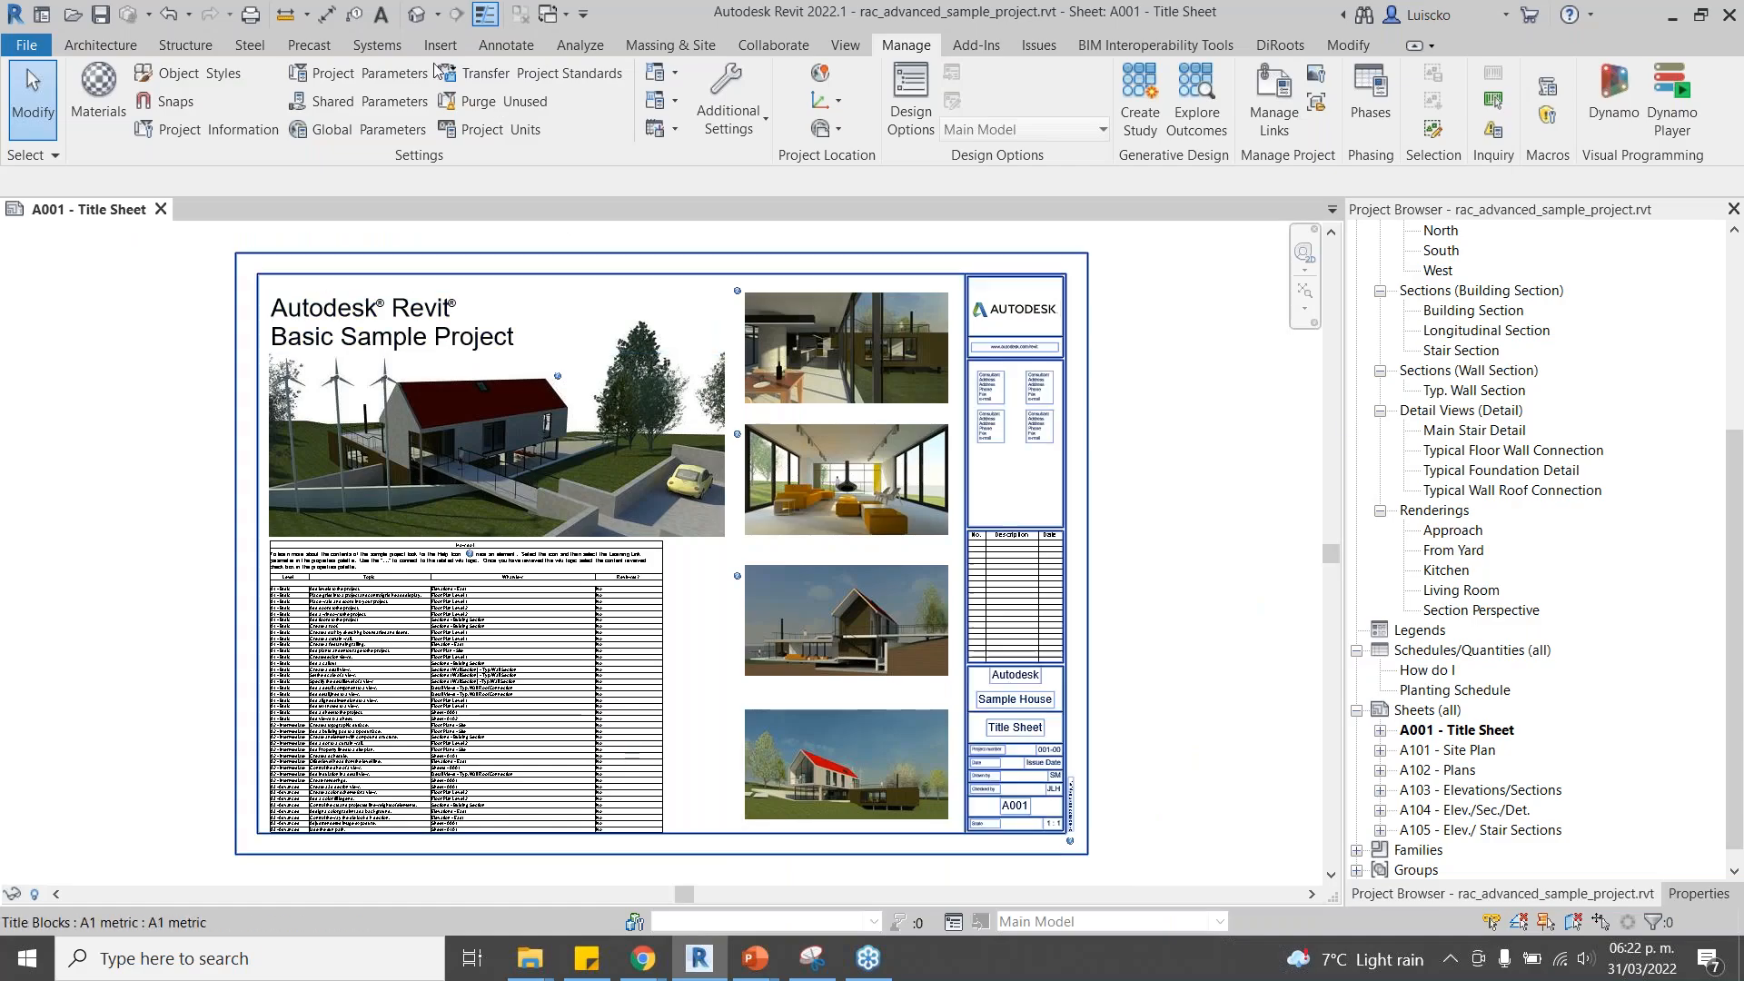
{"action": "left_click", "coordinate": [417, 15]}
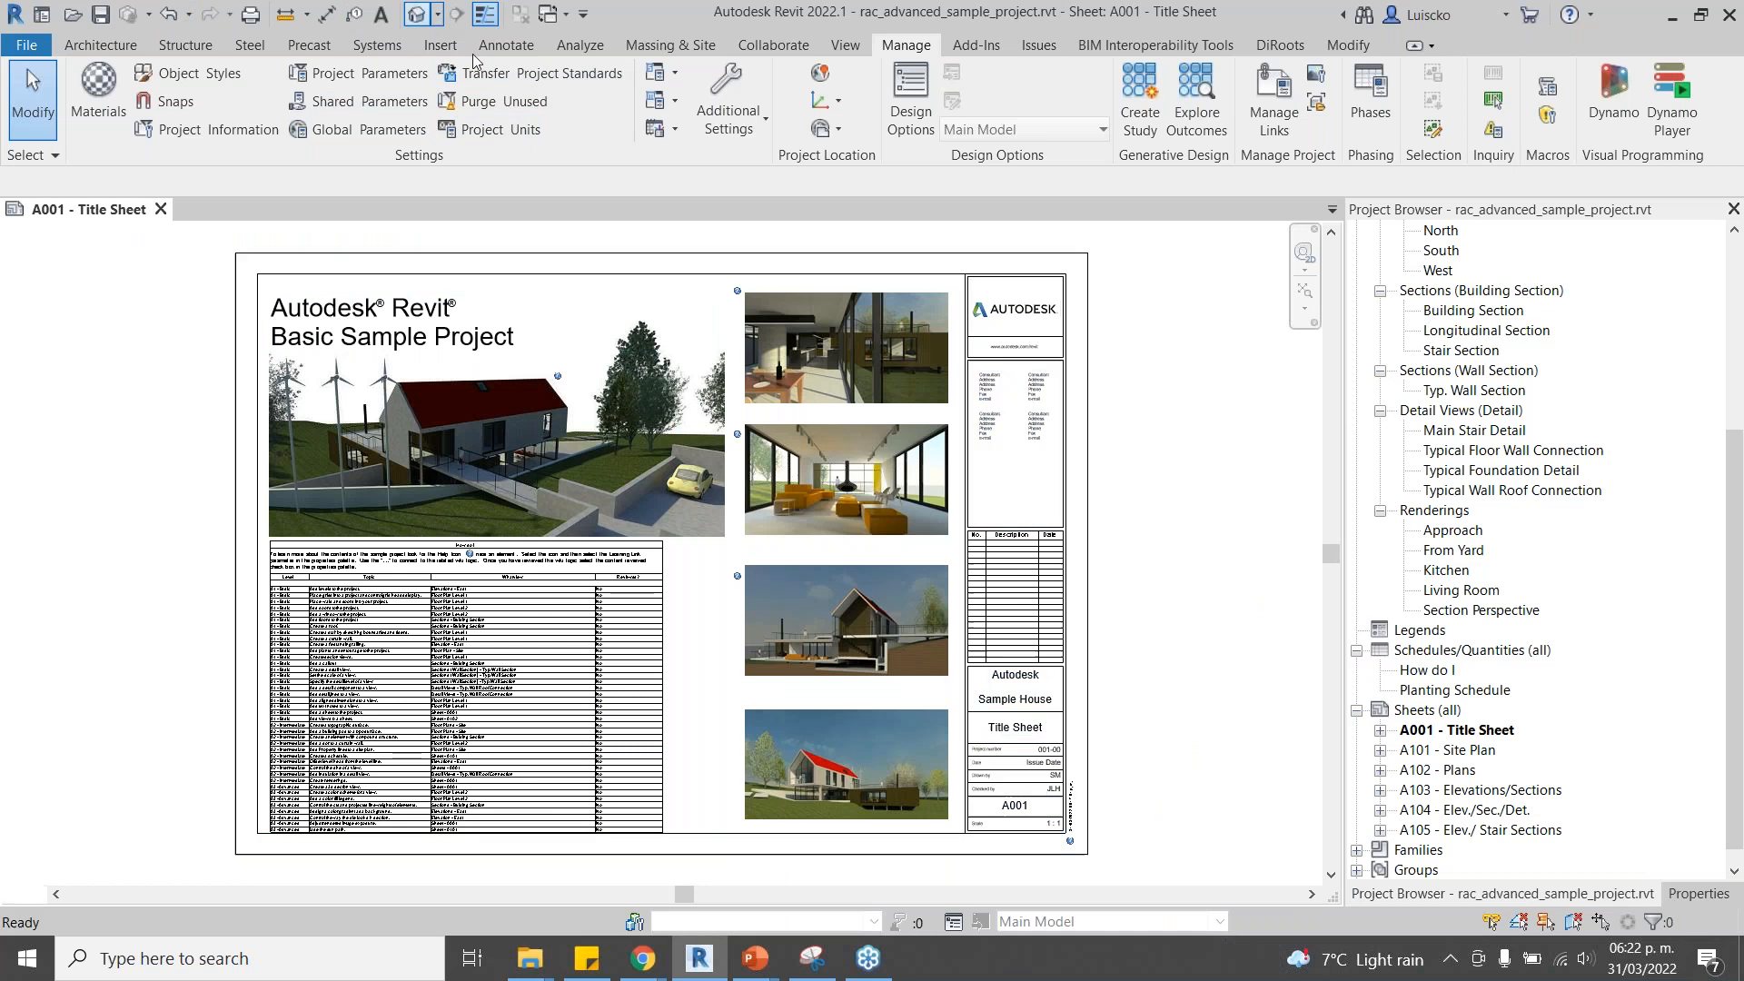
{"action": "left_click", "coordinate": [1665, 135]}
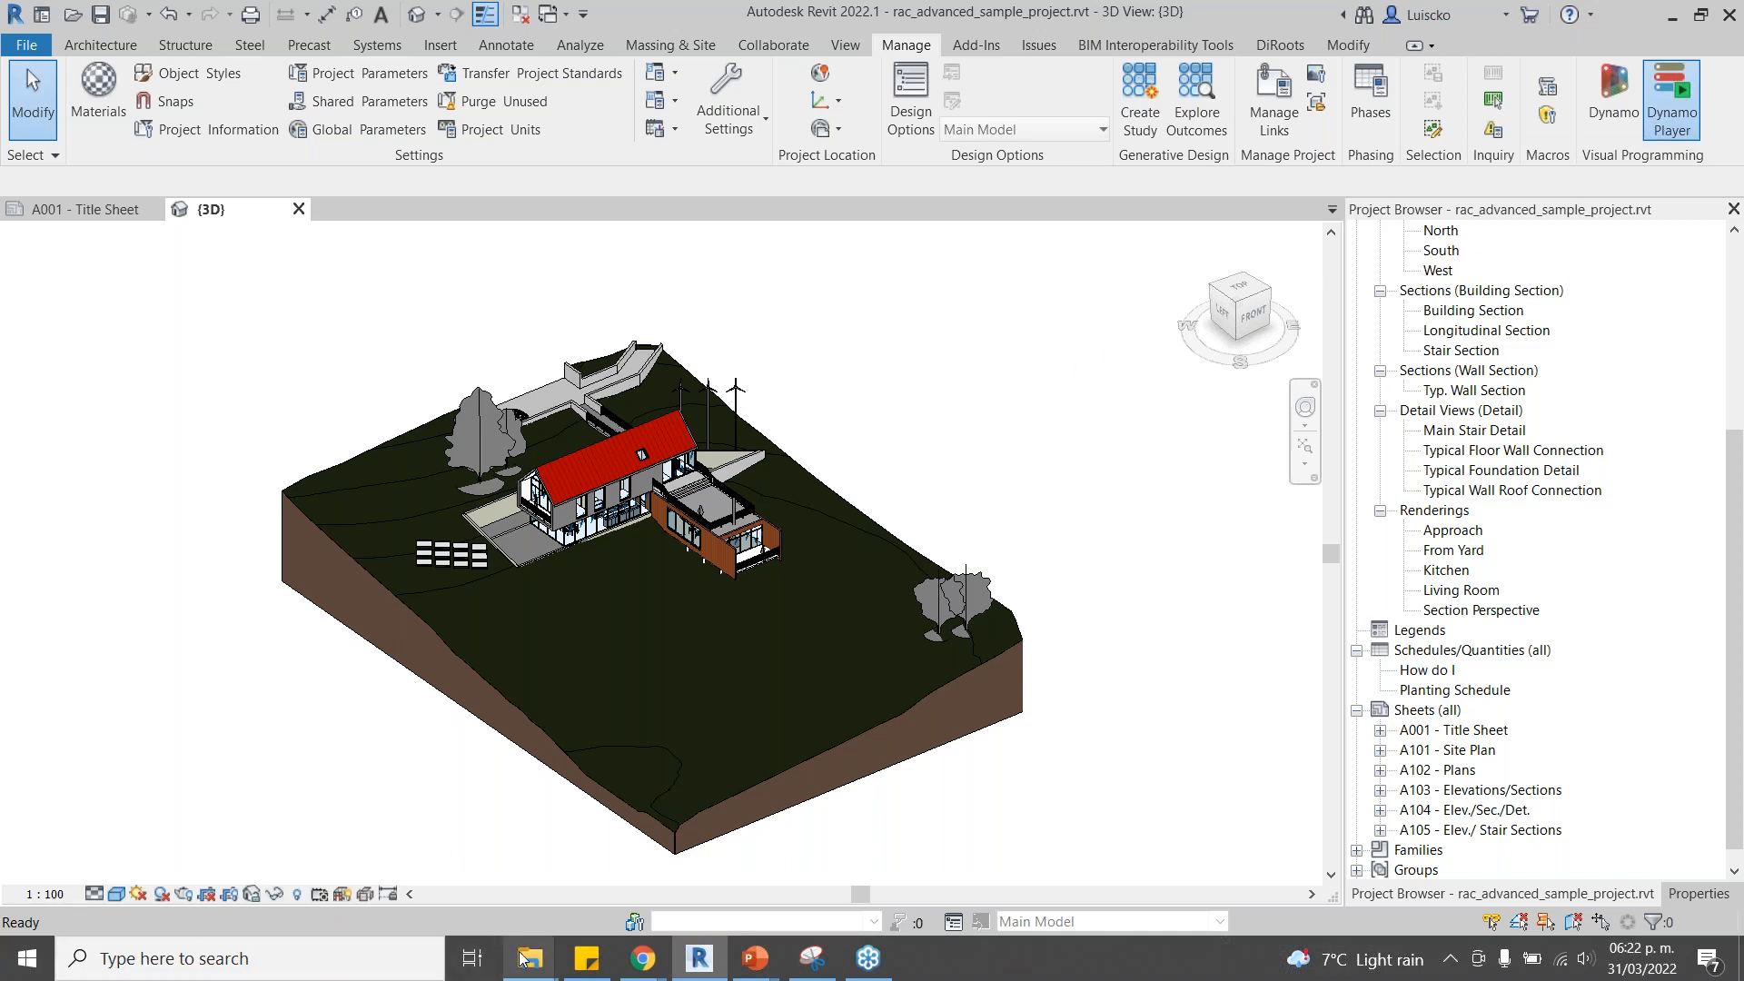
Copy the full path of the 01-Scripts folder in File Explorer and minimise its window.
{"action": "mouse_move", "coordinate": [525, 958]}
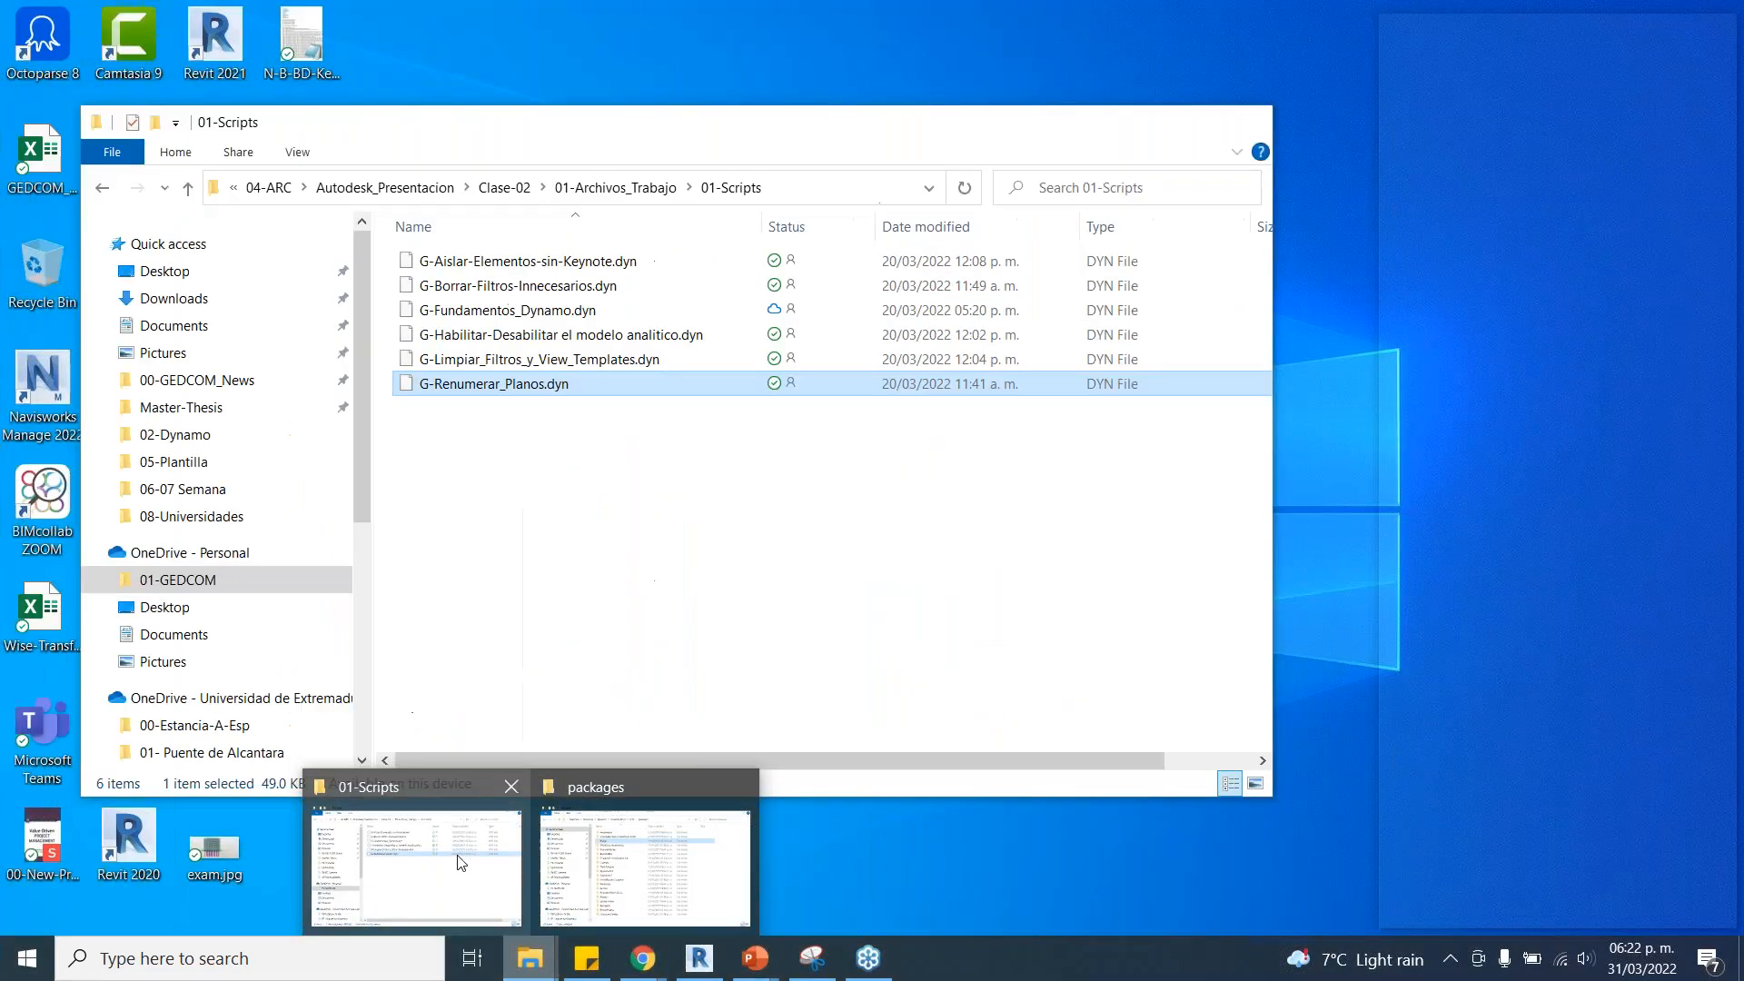
{"action": "left_click", "coordinate": [409, 845]}
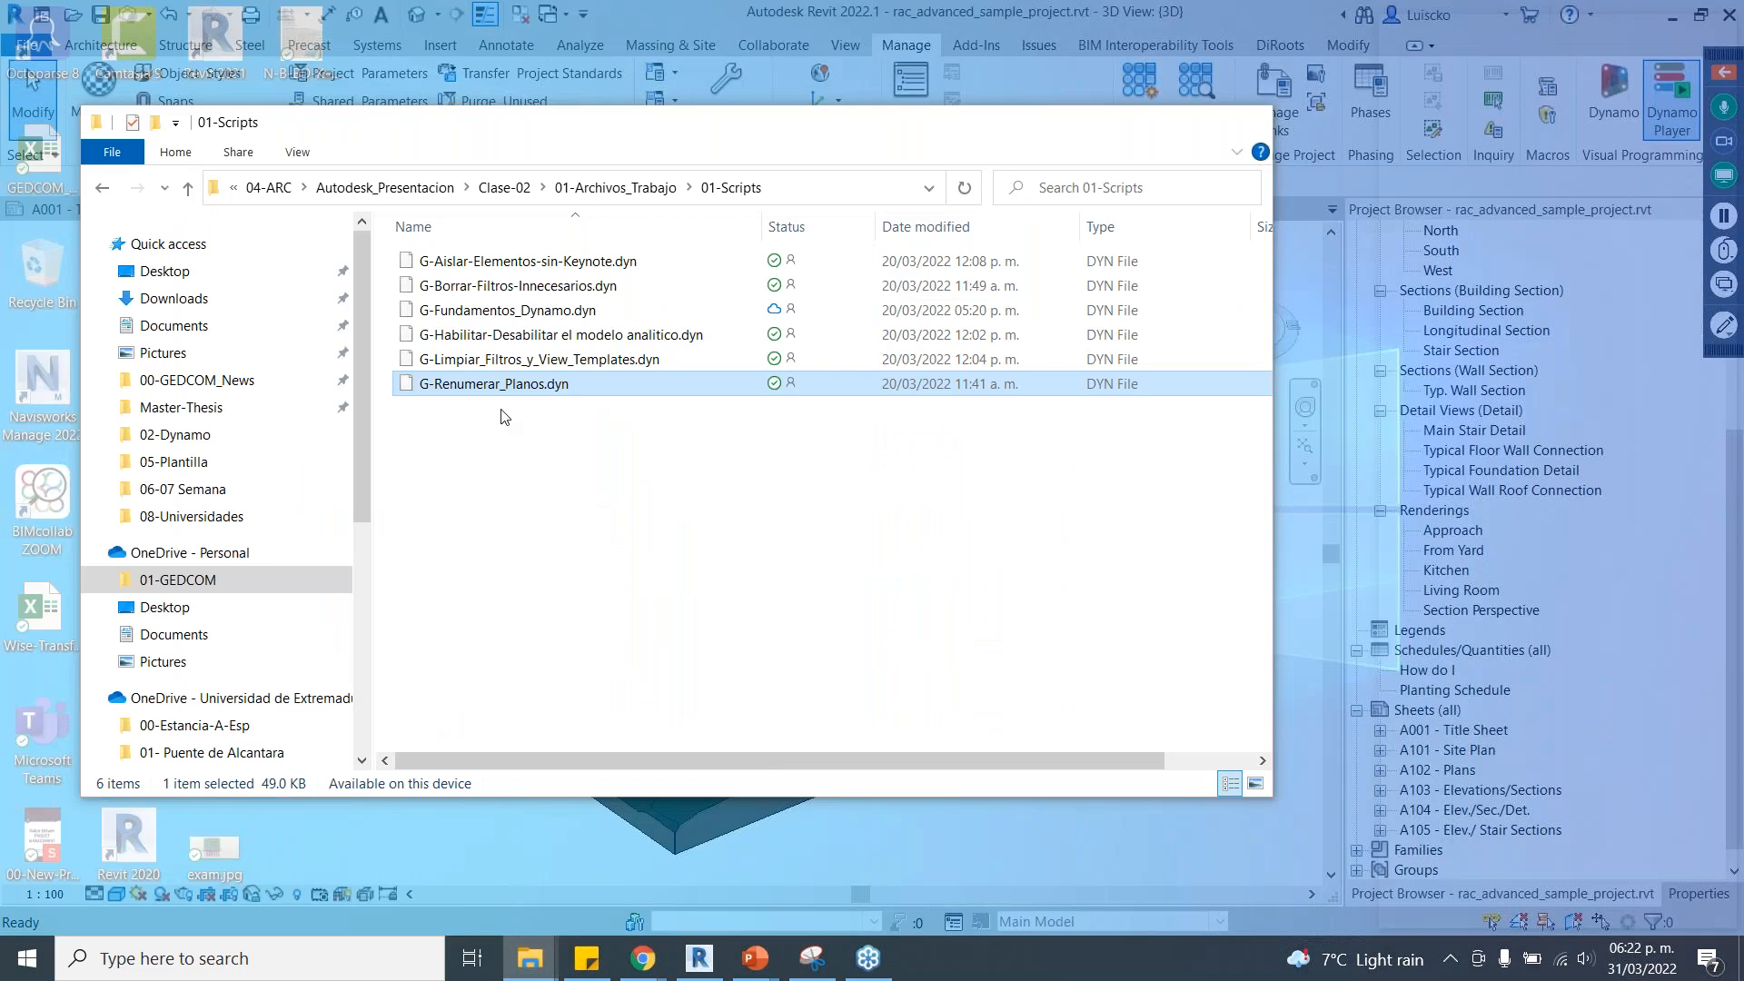
{"action": "left_click", "coordinate": [840, 188]}
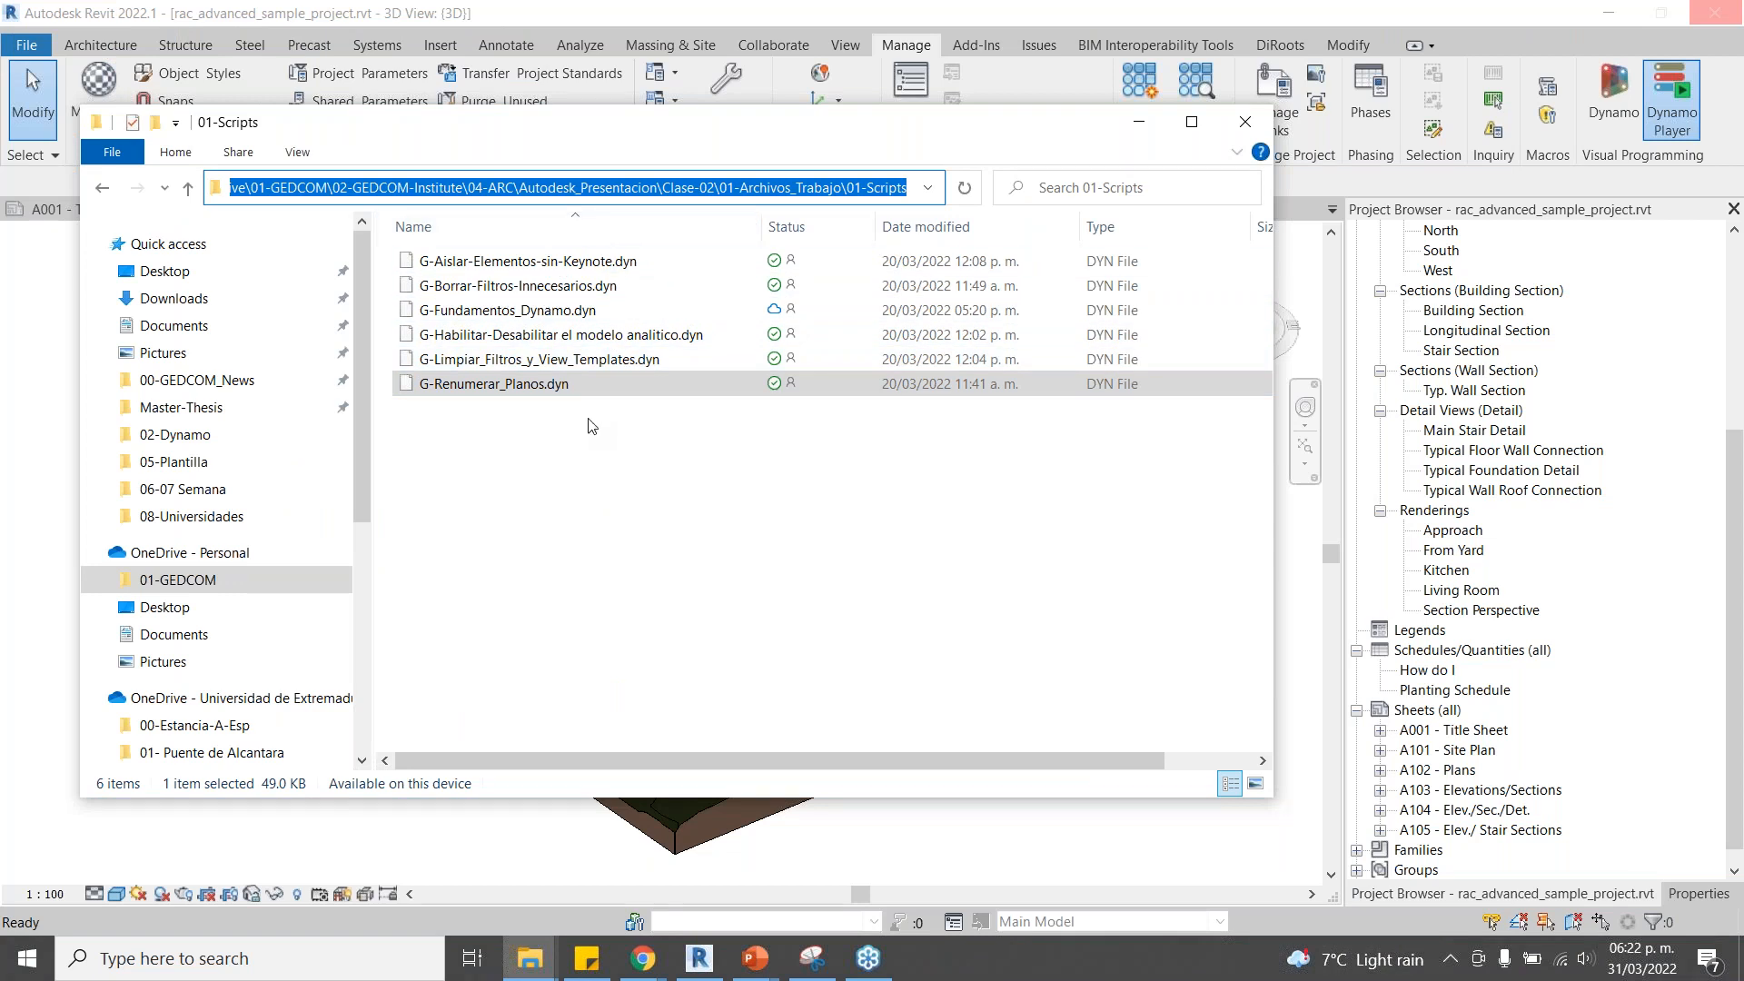
{"action": "left_click", "coordinate": [1130, 129]}
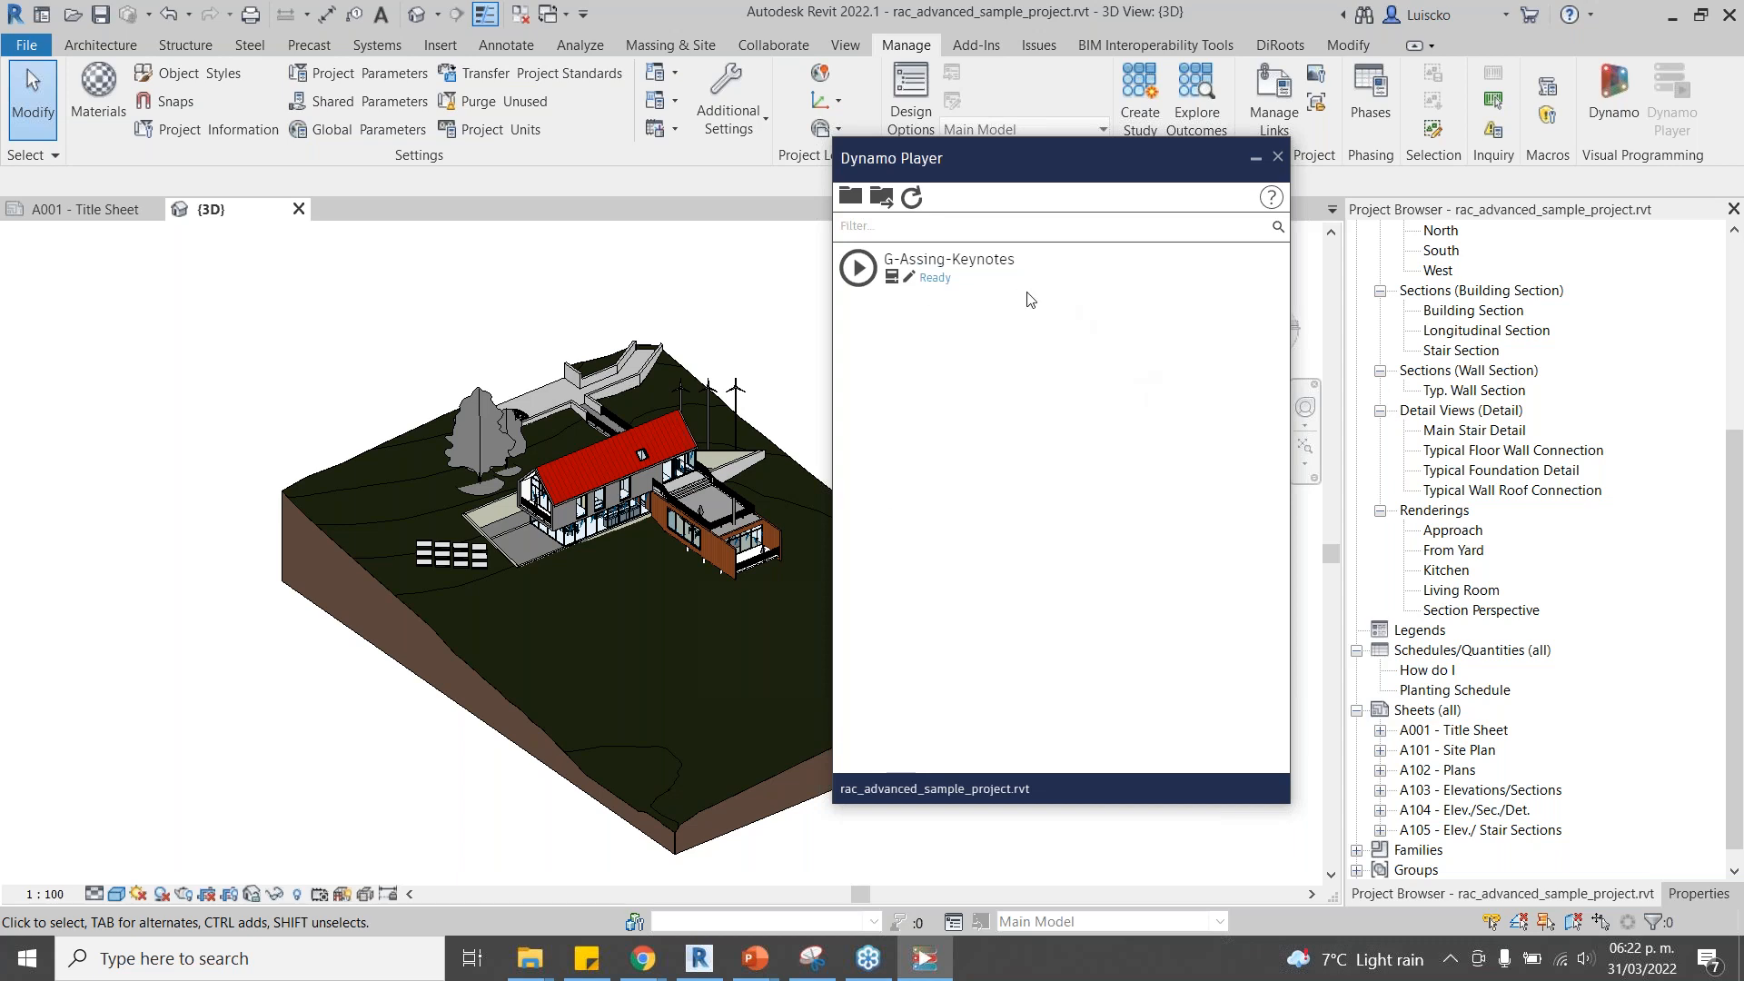
Set the Dynamo Player script folder to the copied 01-Scripts path.
{"action": "left_click", "coordinate": [846, 198]}
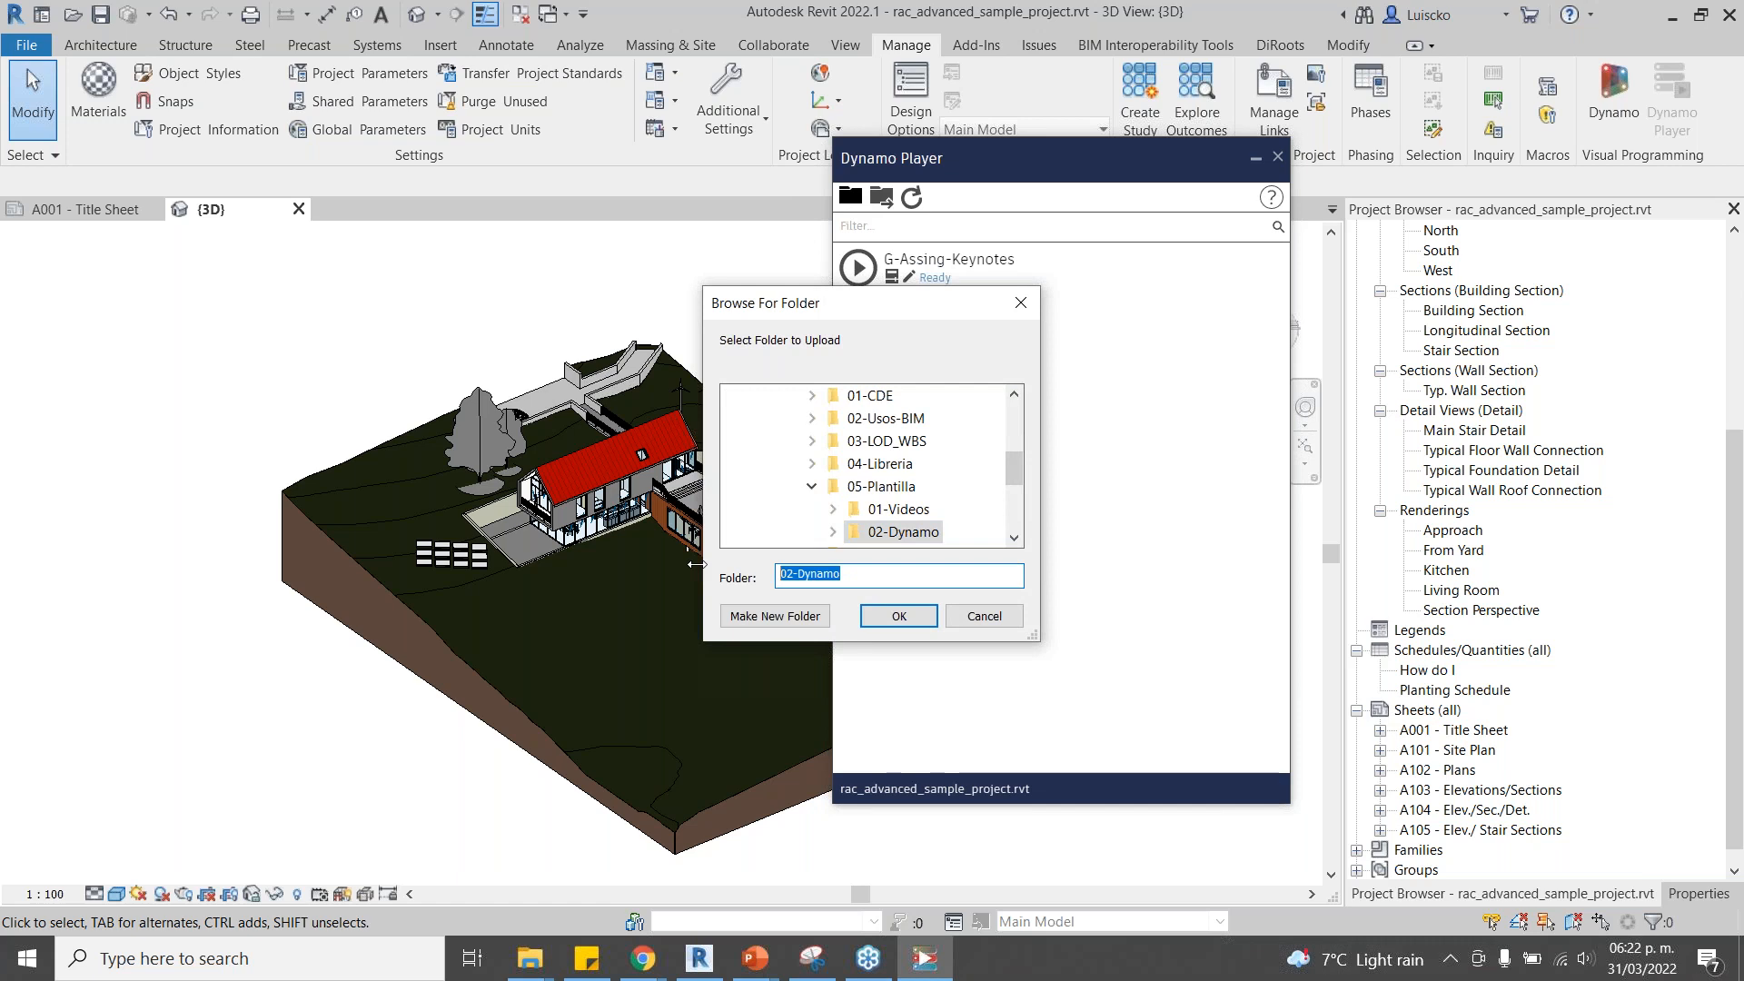
{"action": "key", "text": "ctrl+v"}
{"action": "key", "text": "Return"}
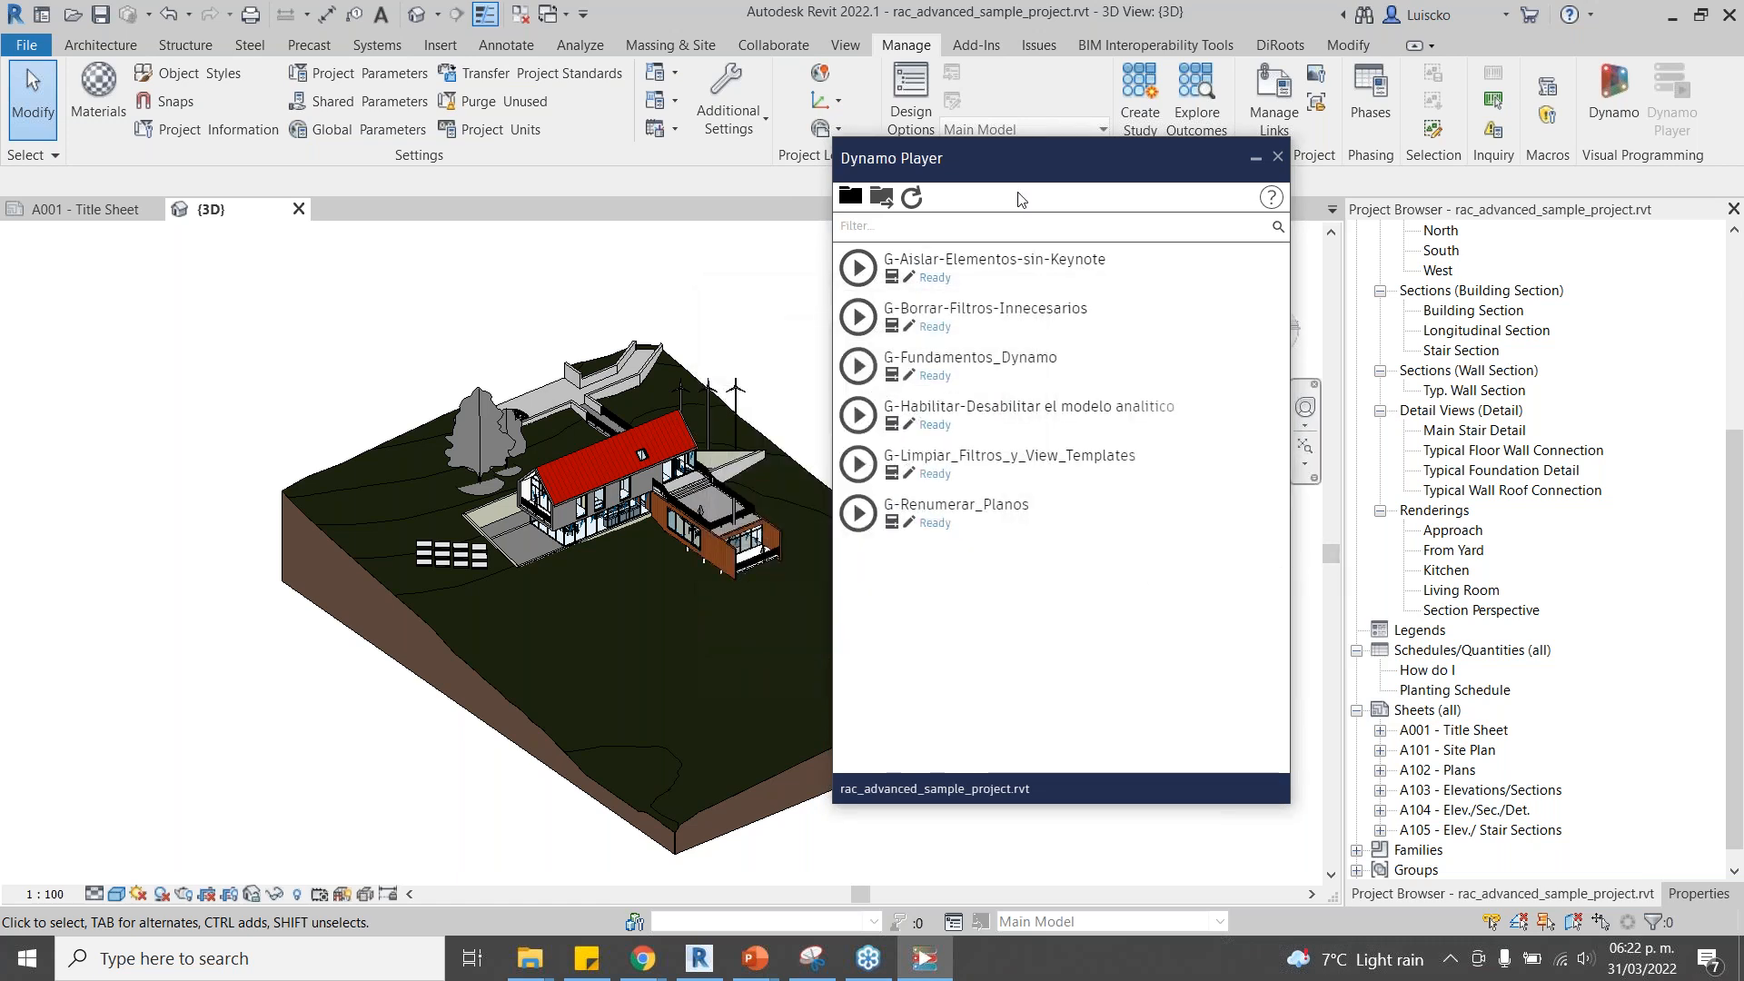
Move the Dynamo Player window clear of the model and run G-Aislar-Elementos-sin-Keynote on the 3D view.
{"action": "left_click_drag", "start_coordinate": [1032, 177], "coordinate": [1371, 175]}
{"action": "left_click_drag", "start_coordinate": [1172, 590], "coordinate": [1251, 589]}
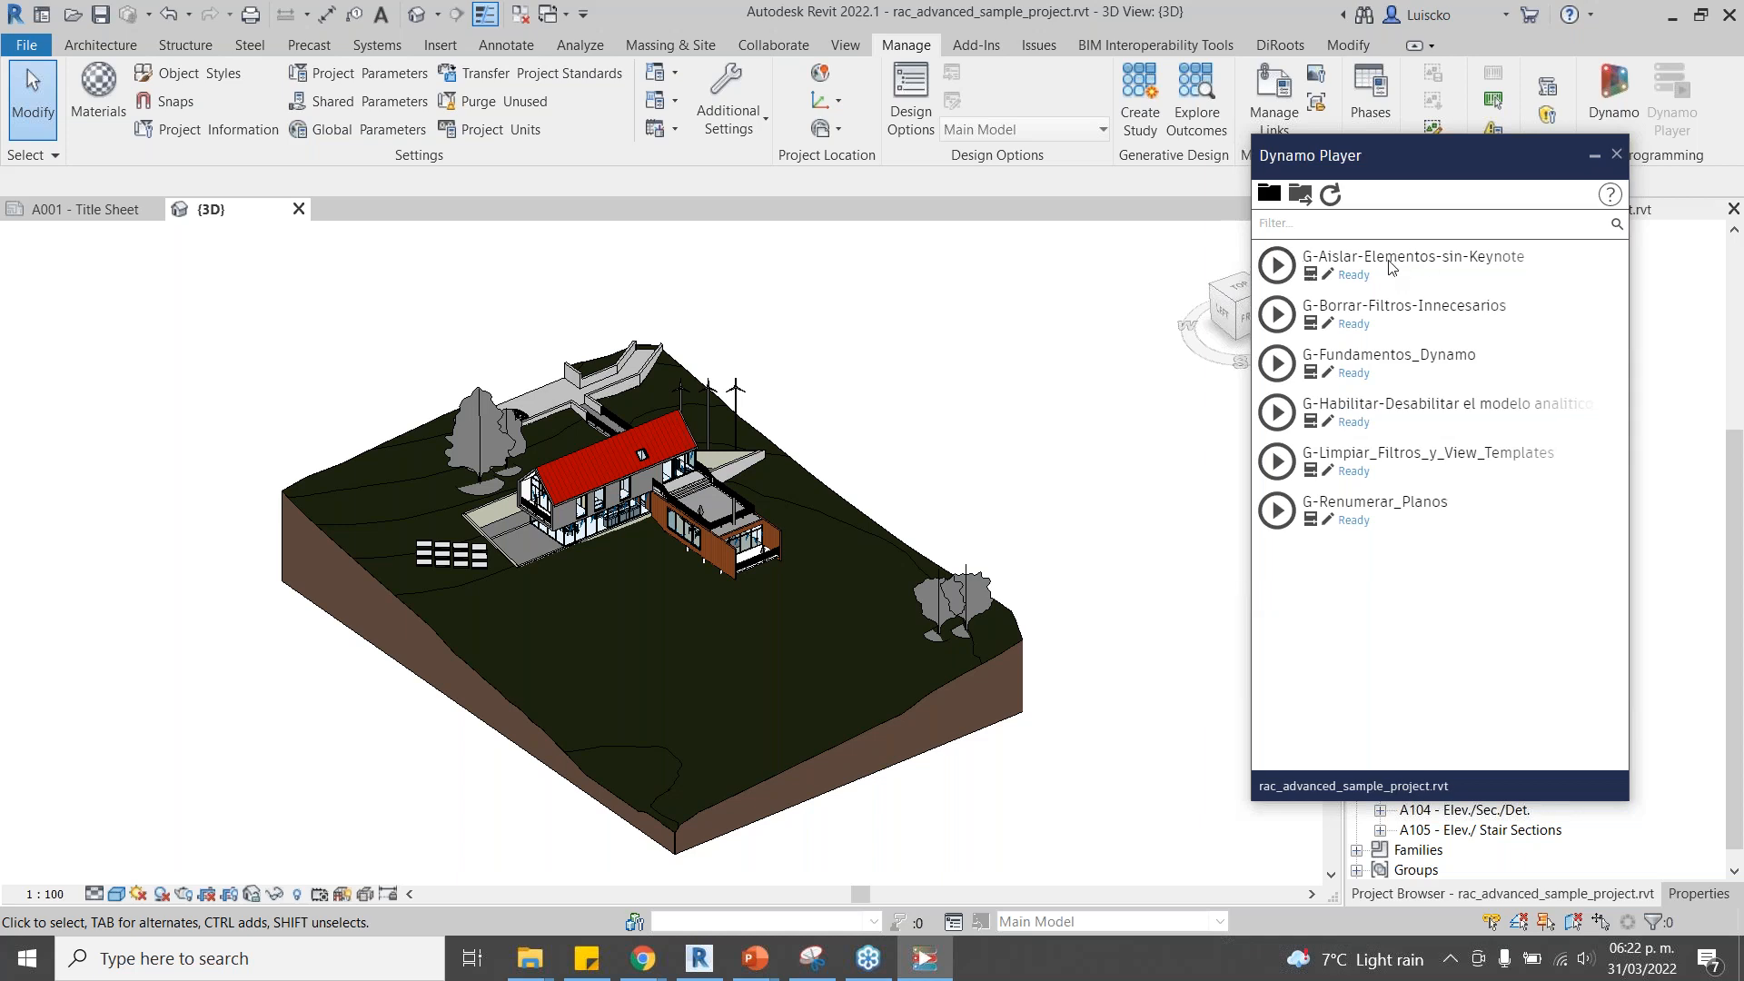
{"action": "left_click", "coordinate": [1277, 265]}
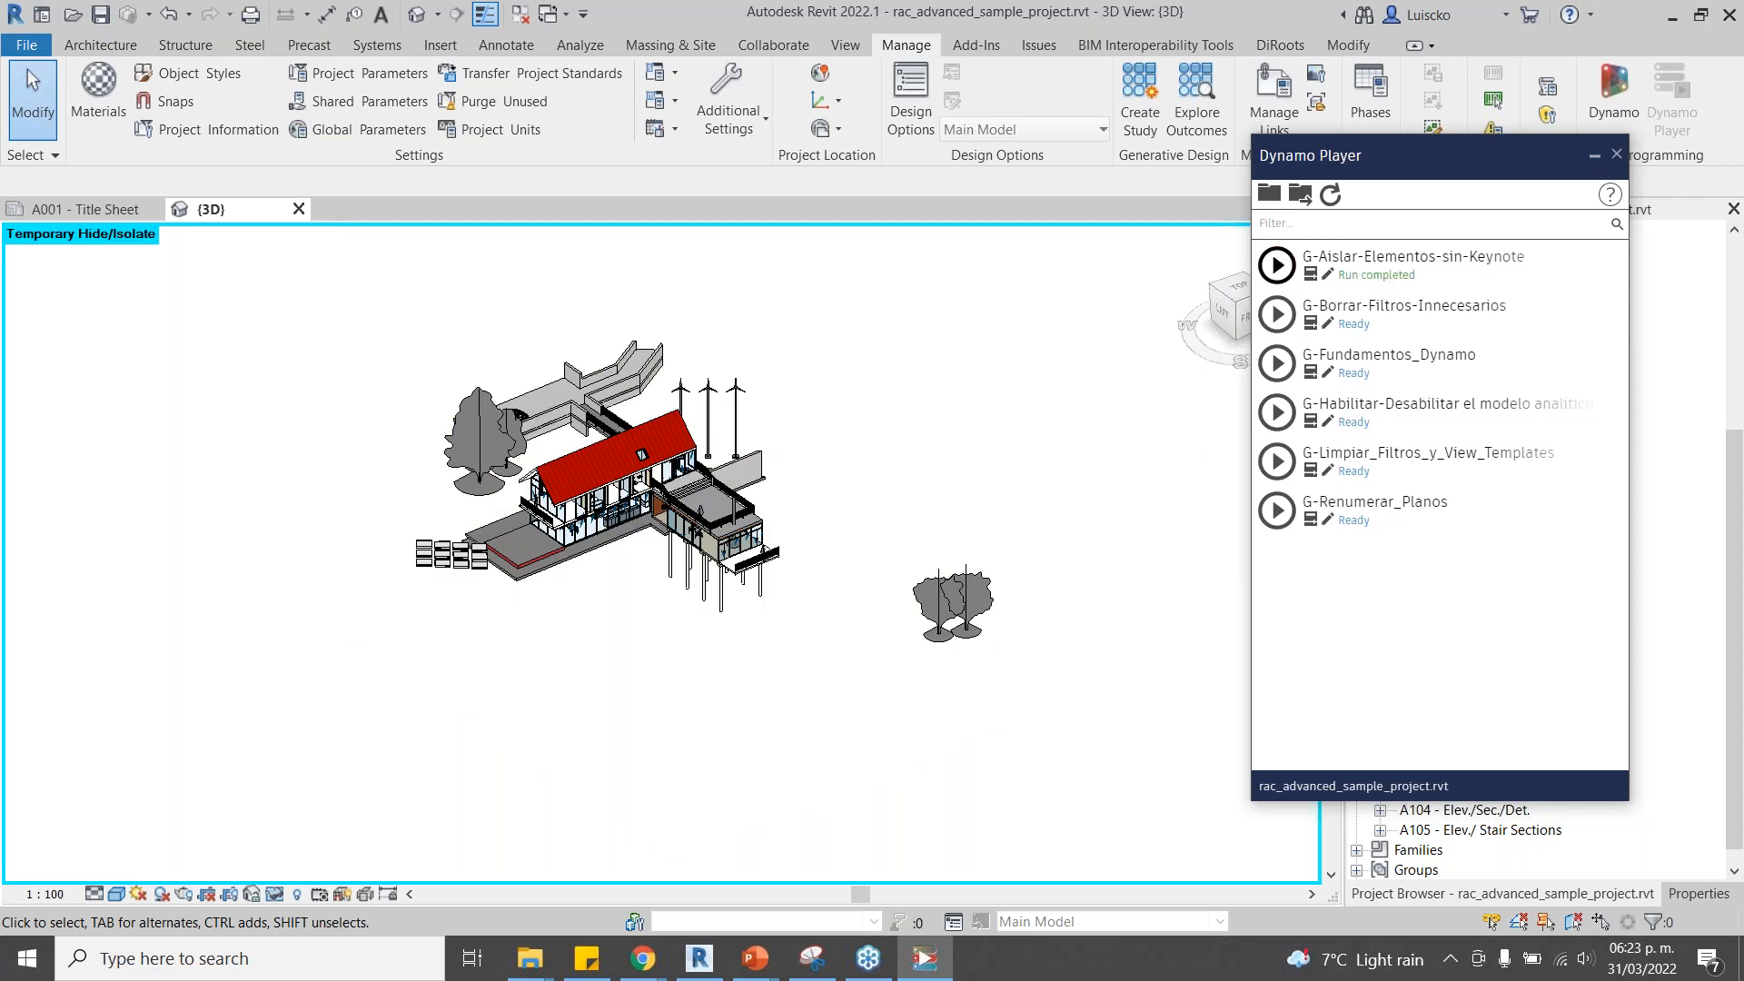
{"action": "scroll", "coordinate": [563, 541], "scroll_direction": "up", "scroll_amount": 5}
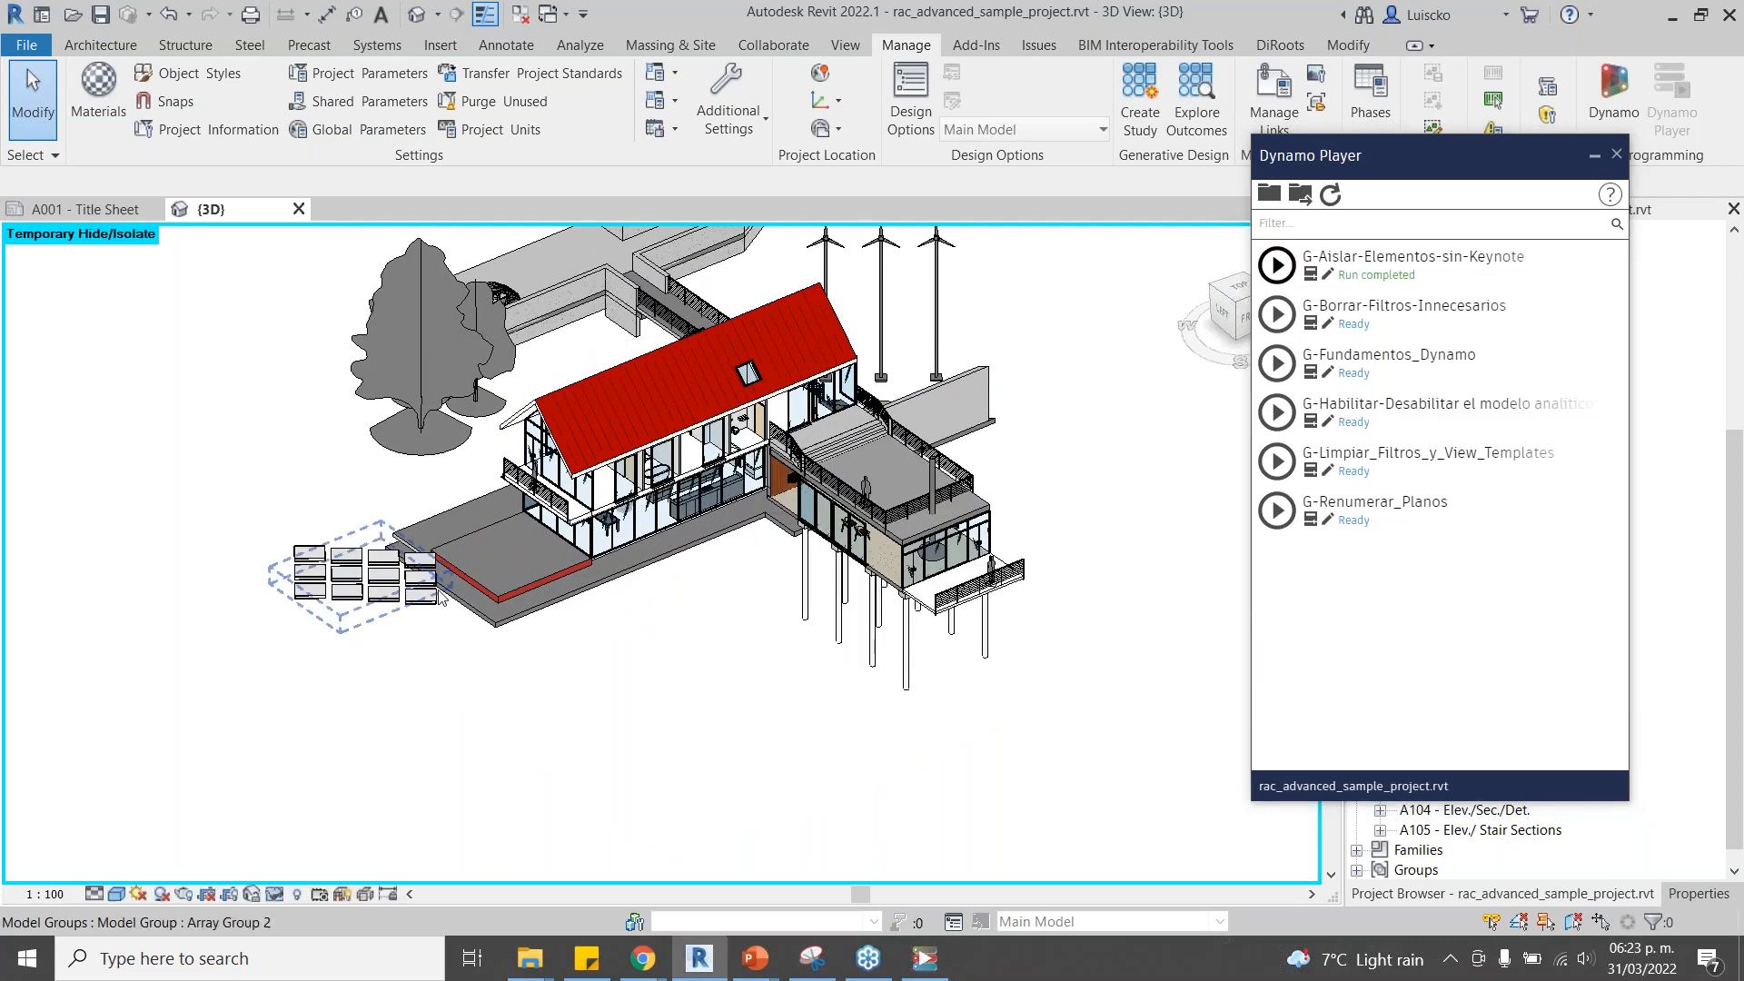
Set the type keynote of the Pad 2 slab under the house to 03000, Division 03 - Concrete.
{"action": "left_click", "coordinate": [565, 597]}
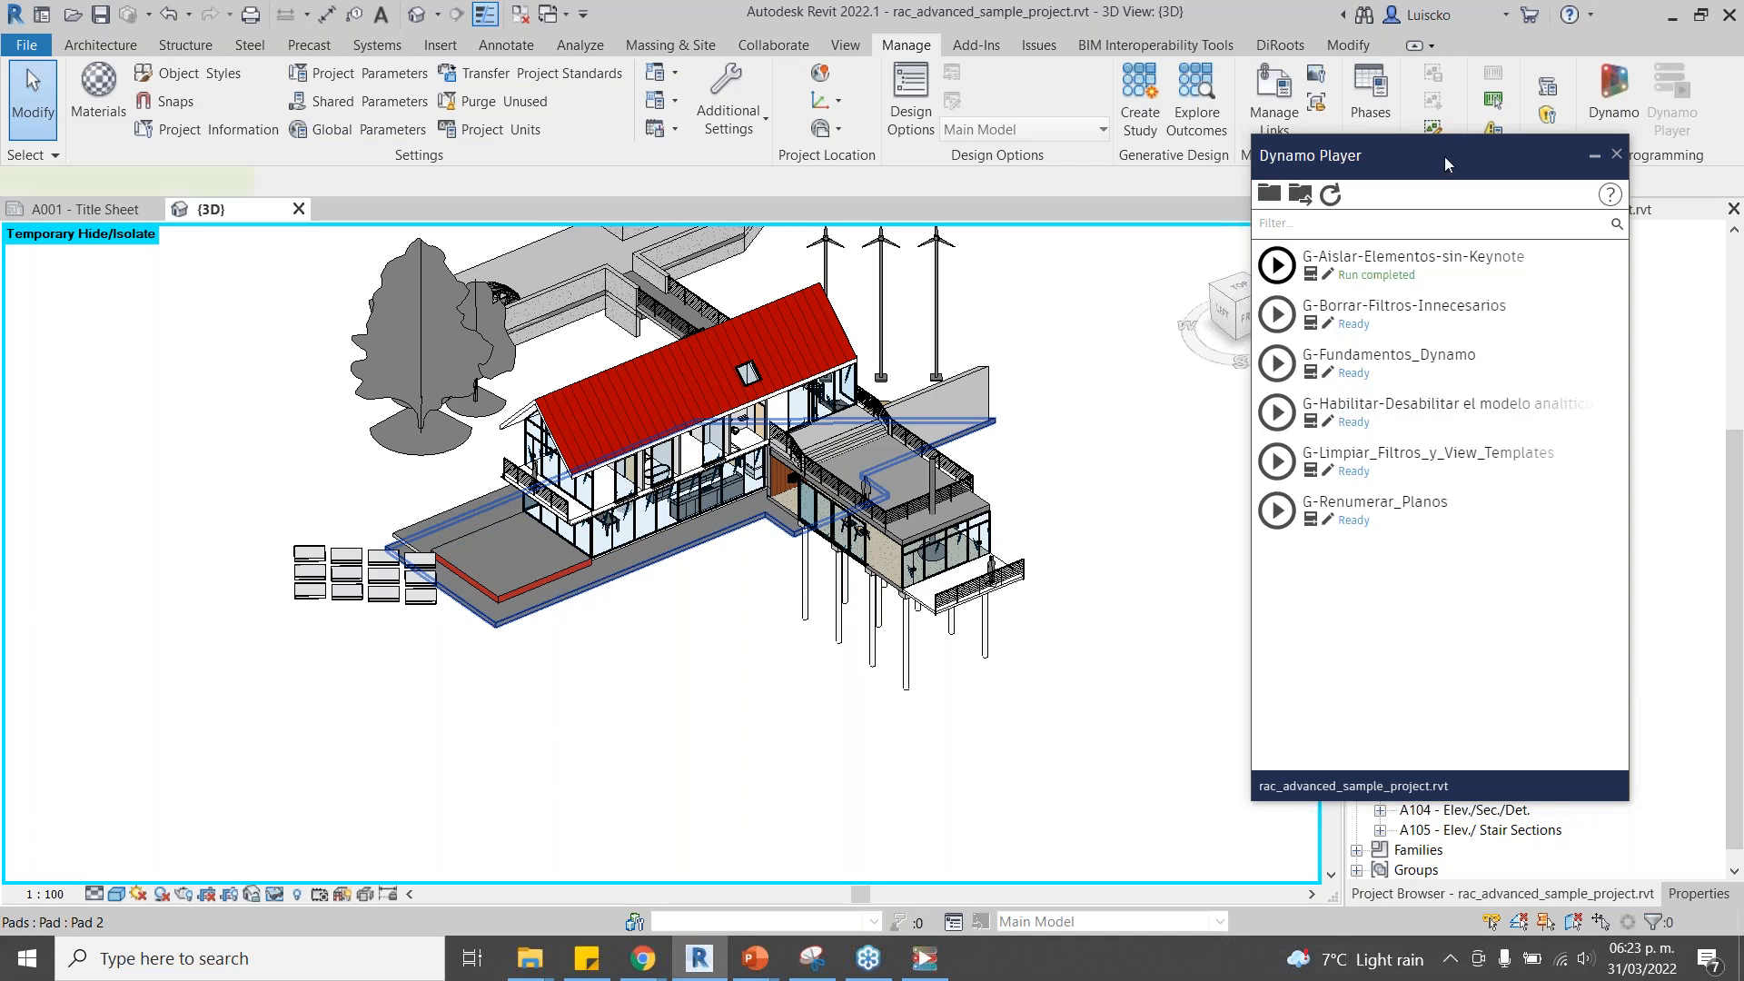
{"action": "left_click_drag", "start_coordinate": [1444, 156], "coordinate": [1095, 163]}
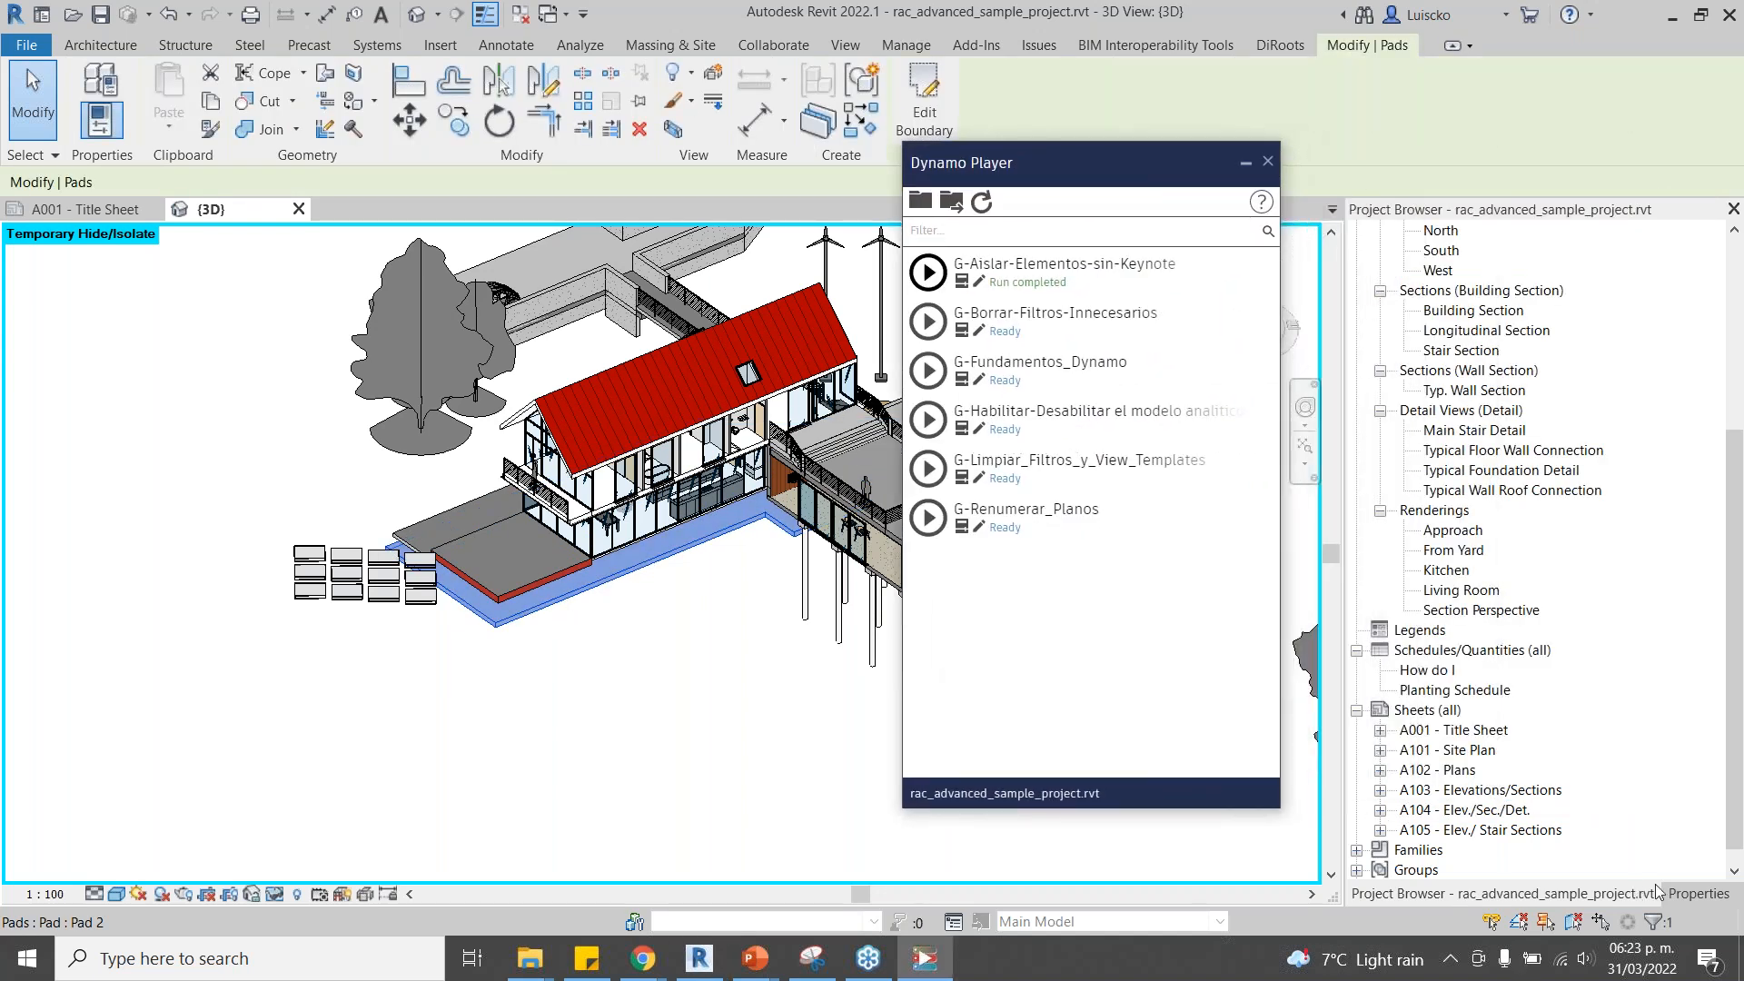
{"action": "left_click", "coordinate": [1697, 893]}
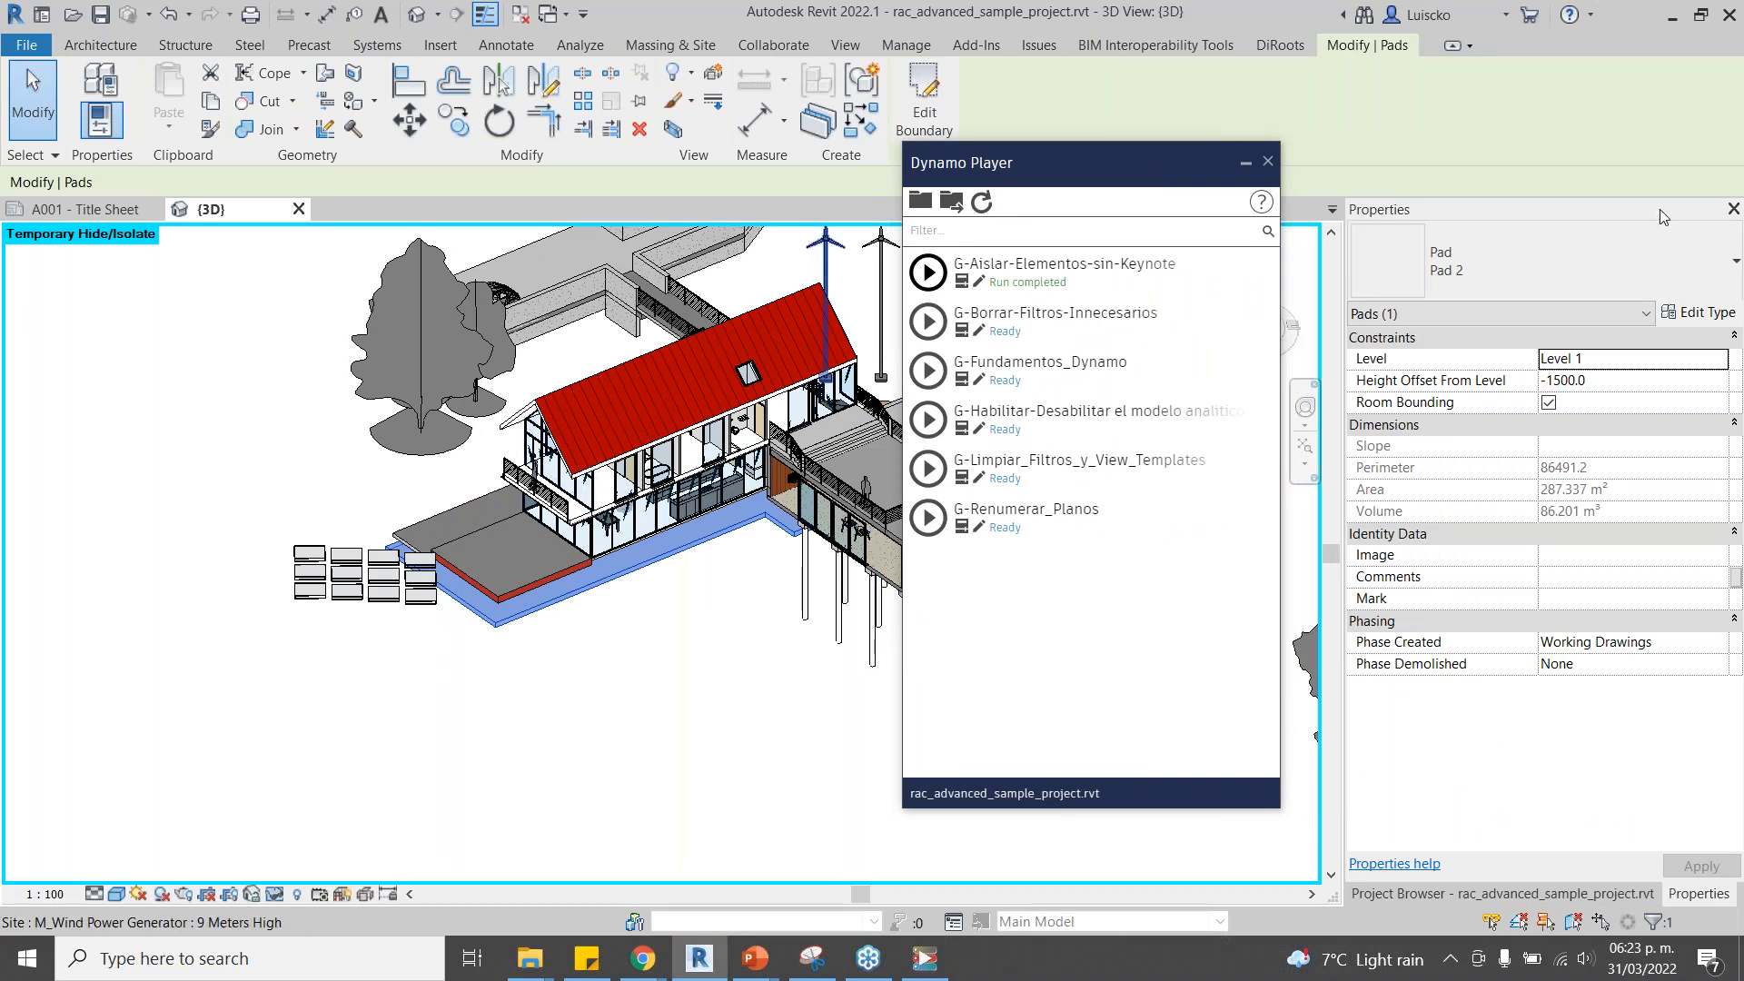
{"action": "left_click", "coordinate": [1683, 314]}
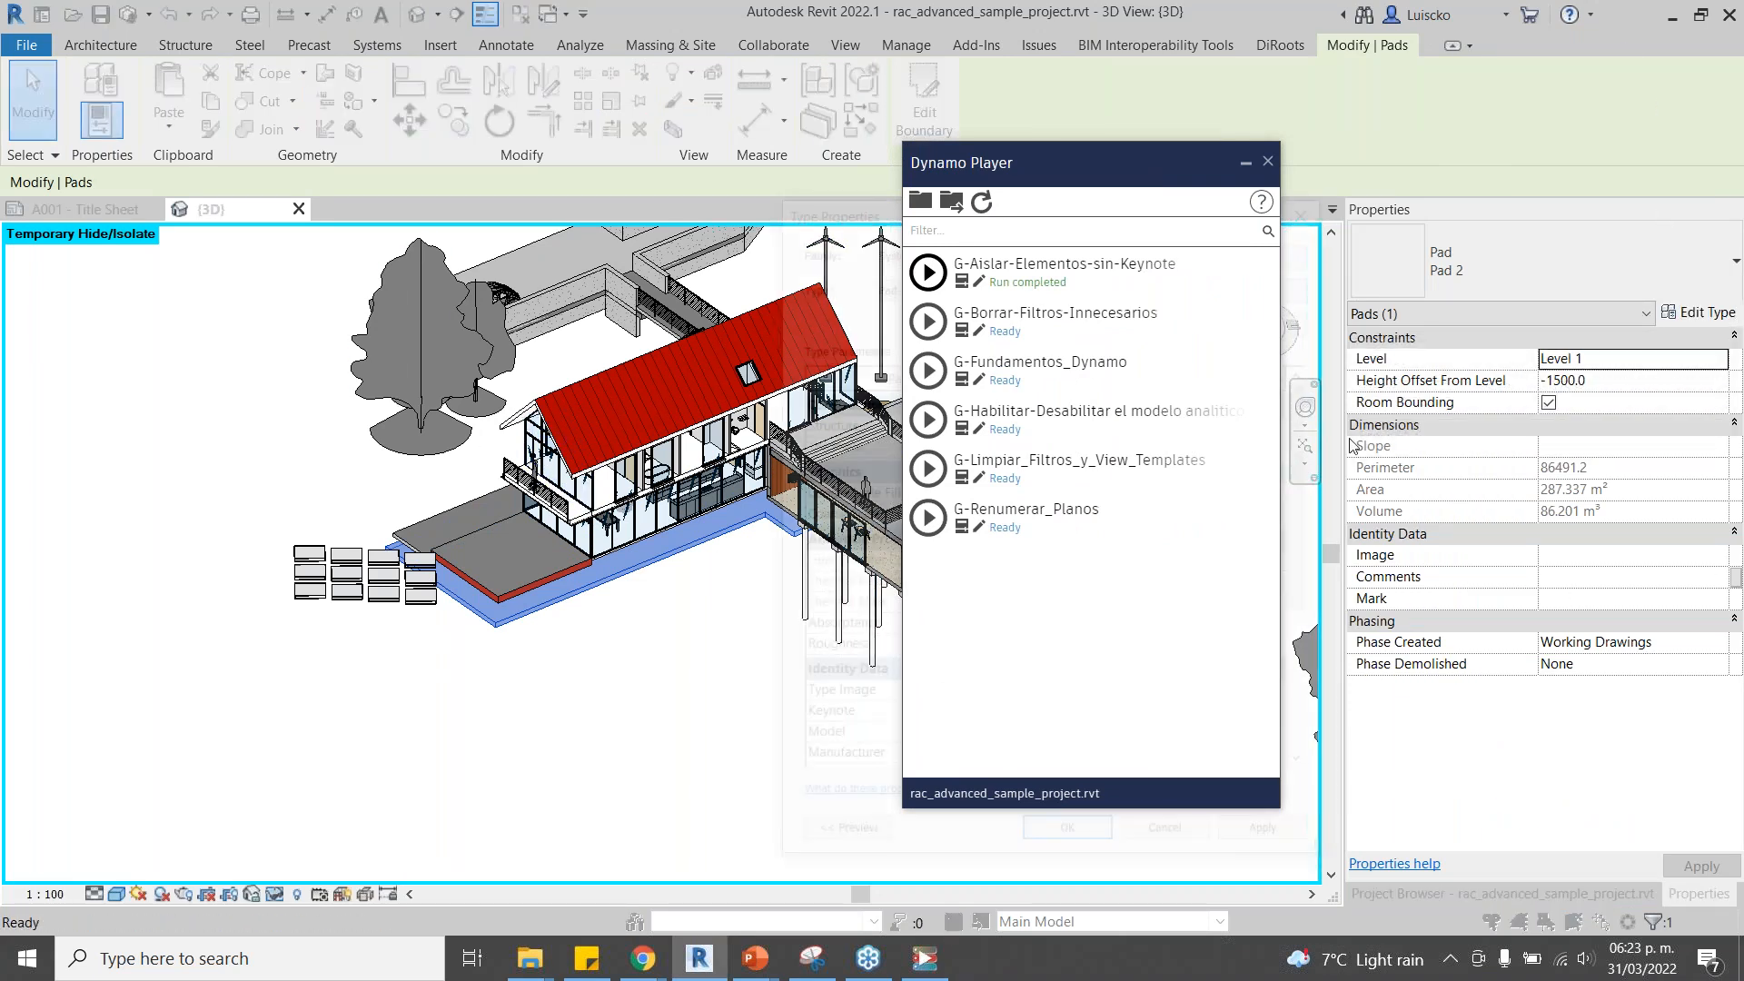
{"action": "left_click_drag", "start_coordinate": [832, 206], "coordinate": [385, 146]}
{"action": "scroll", "coordinate": [436, 409], "scroll_direction": "down", "scroll_amount": 3}
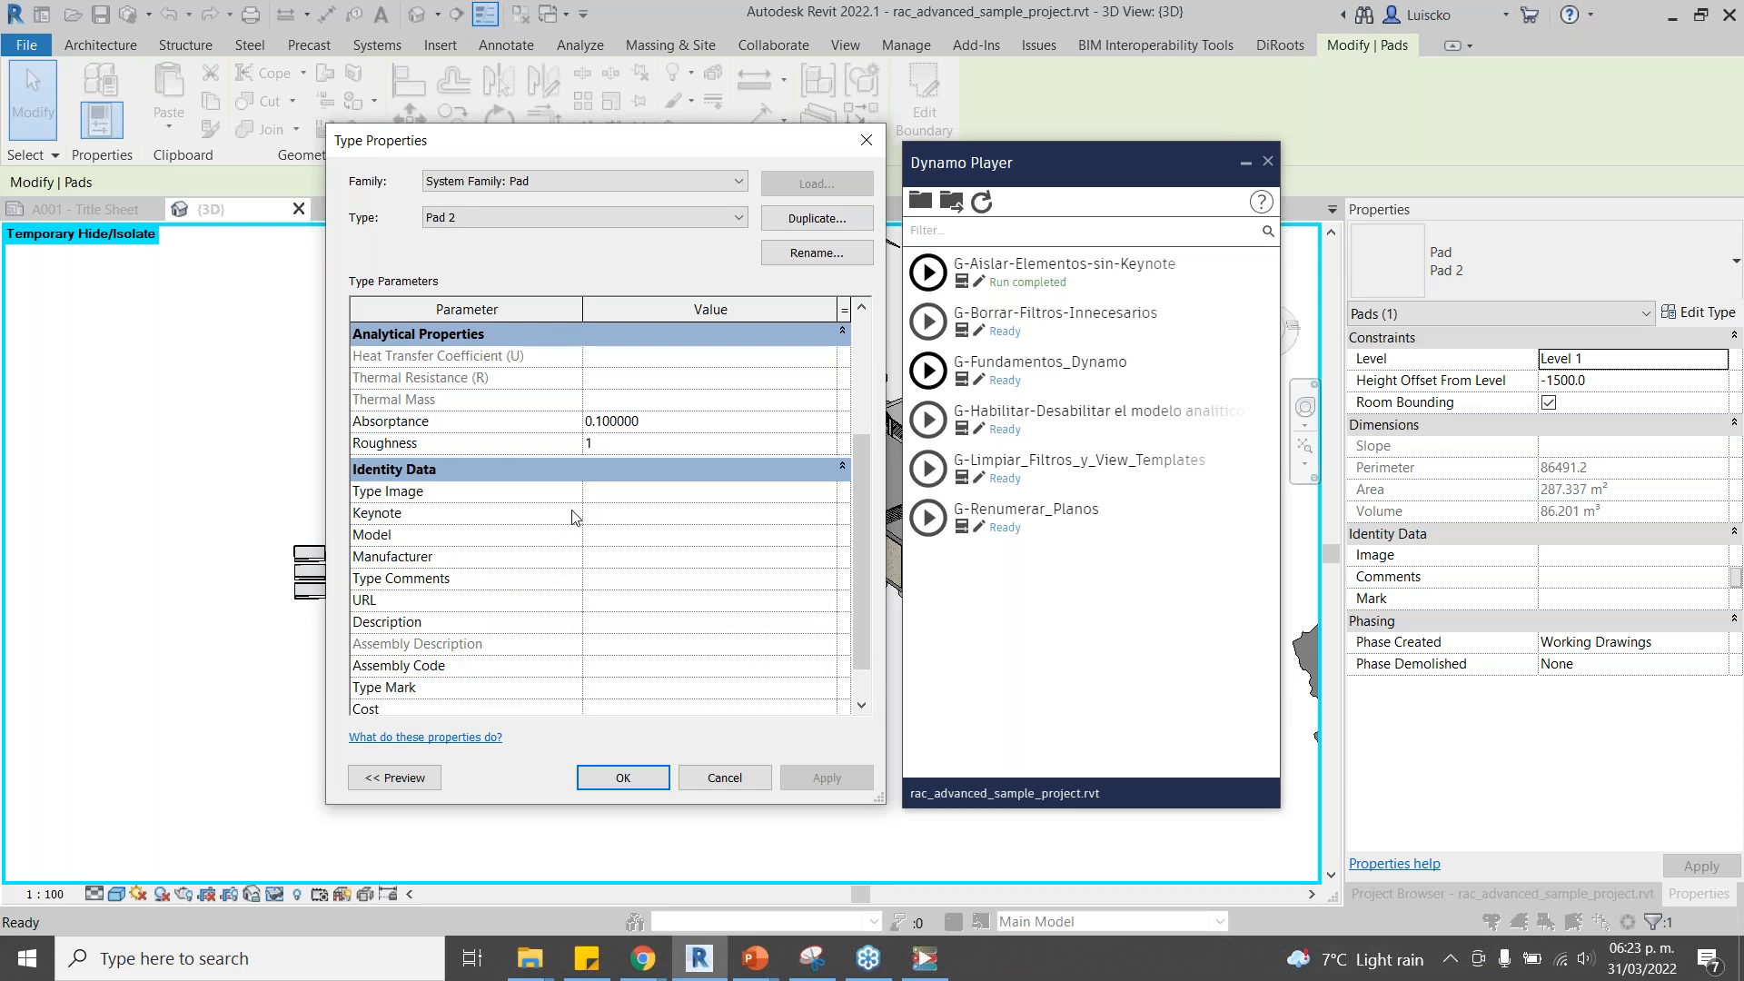
{"action": "left_click", "coordinate": [623, 519]}
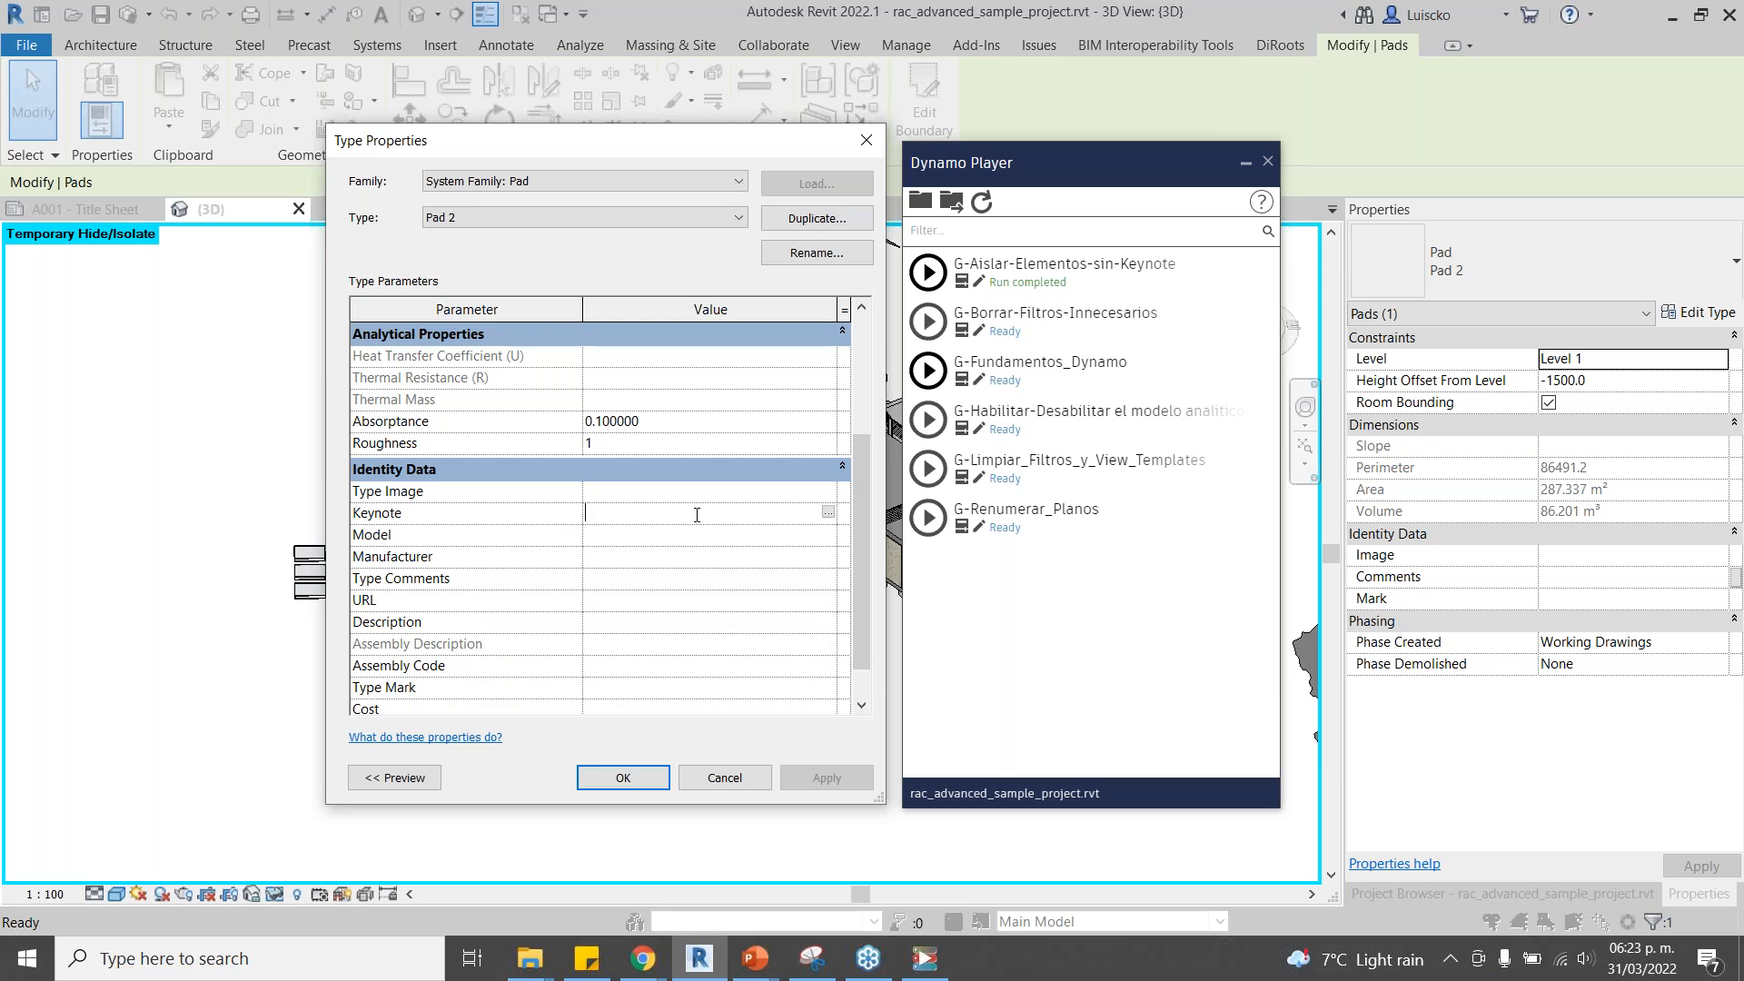
{"action": "left_click", "coordinate": [828, 514]}
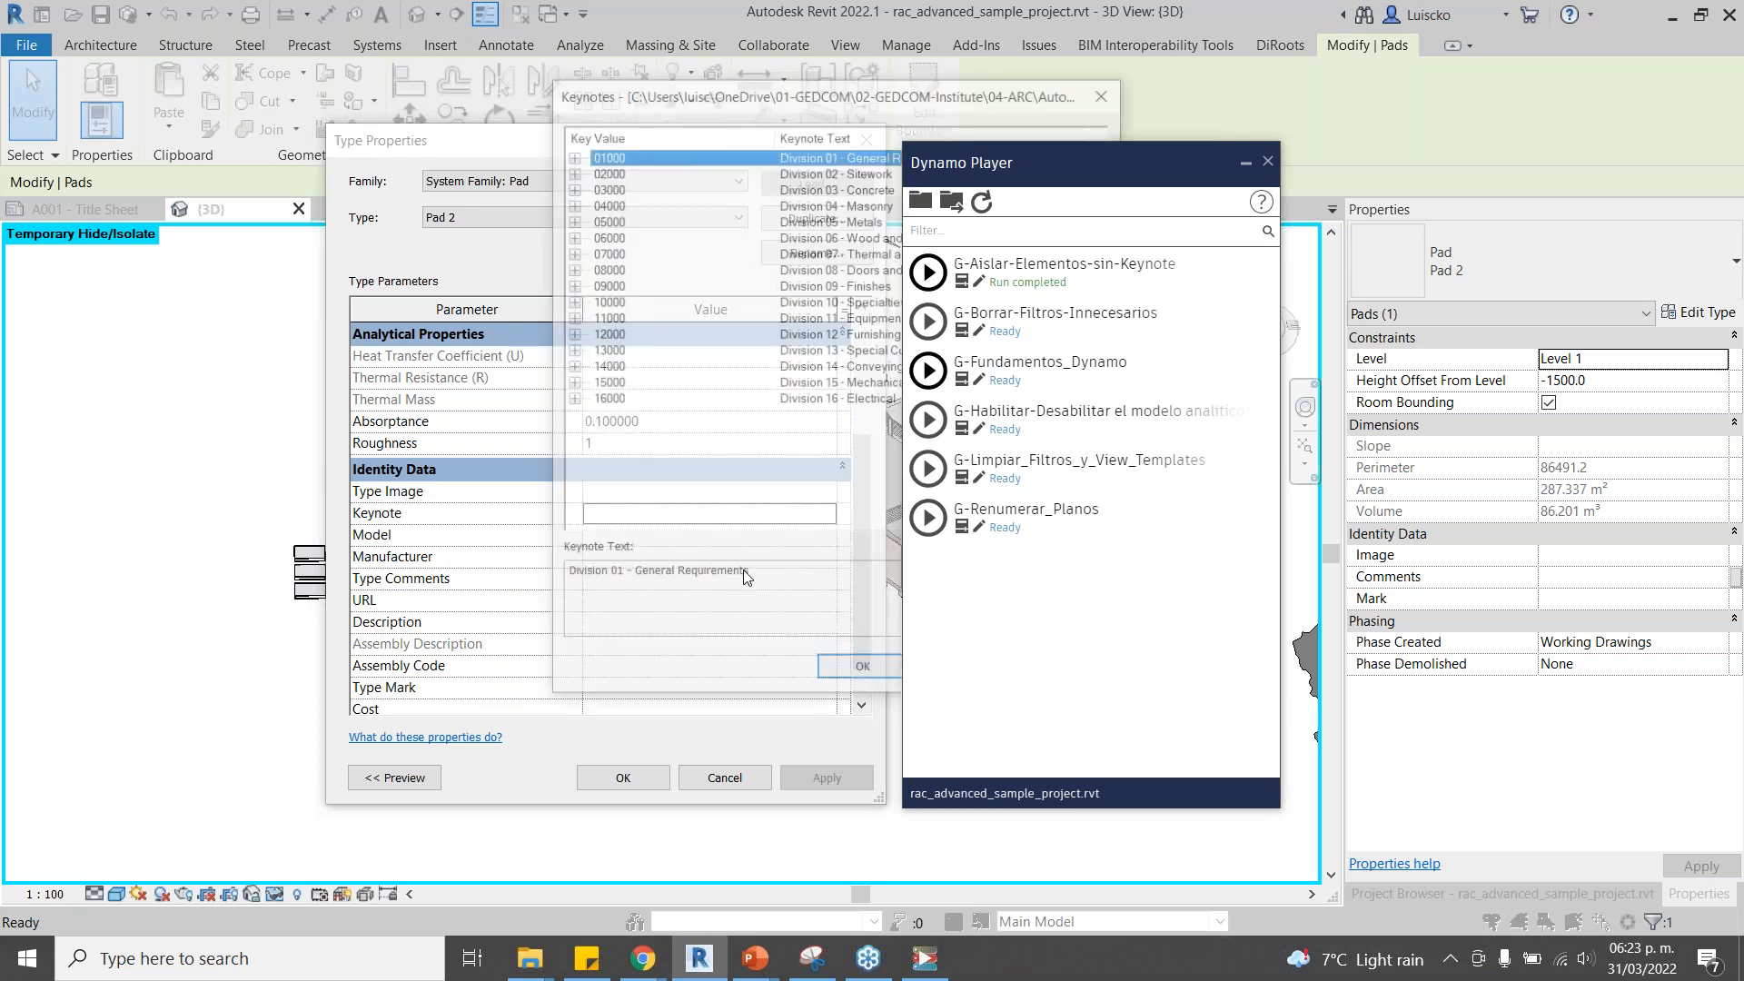
{"action": "left_click", "coordinate": [613, 187]}
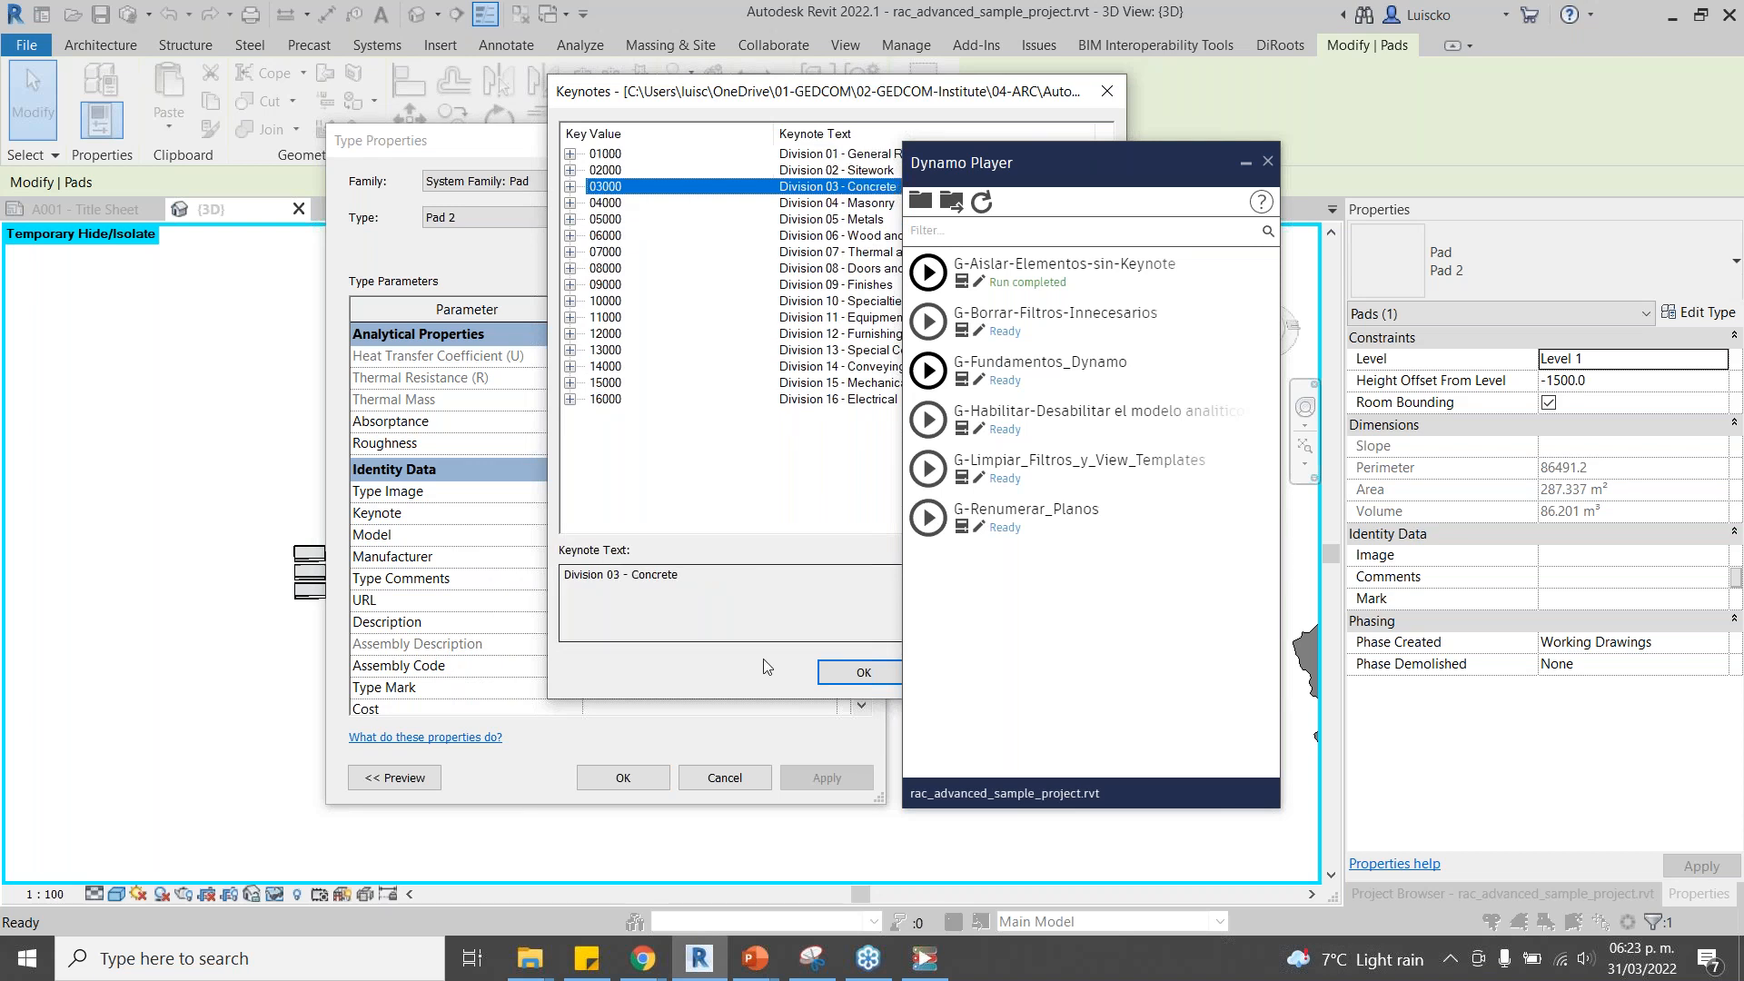
{"action": "left_click", "coordinate": [860, 672]}
{"action": "left_click", "coordinate": [623, 777]}
{"action": "left_click", "coordinate": [669, 686]}
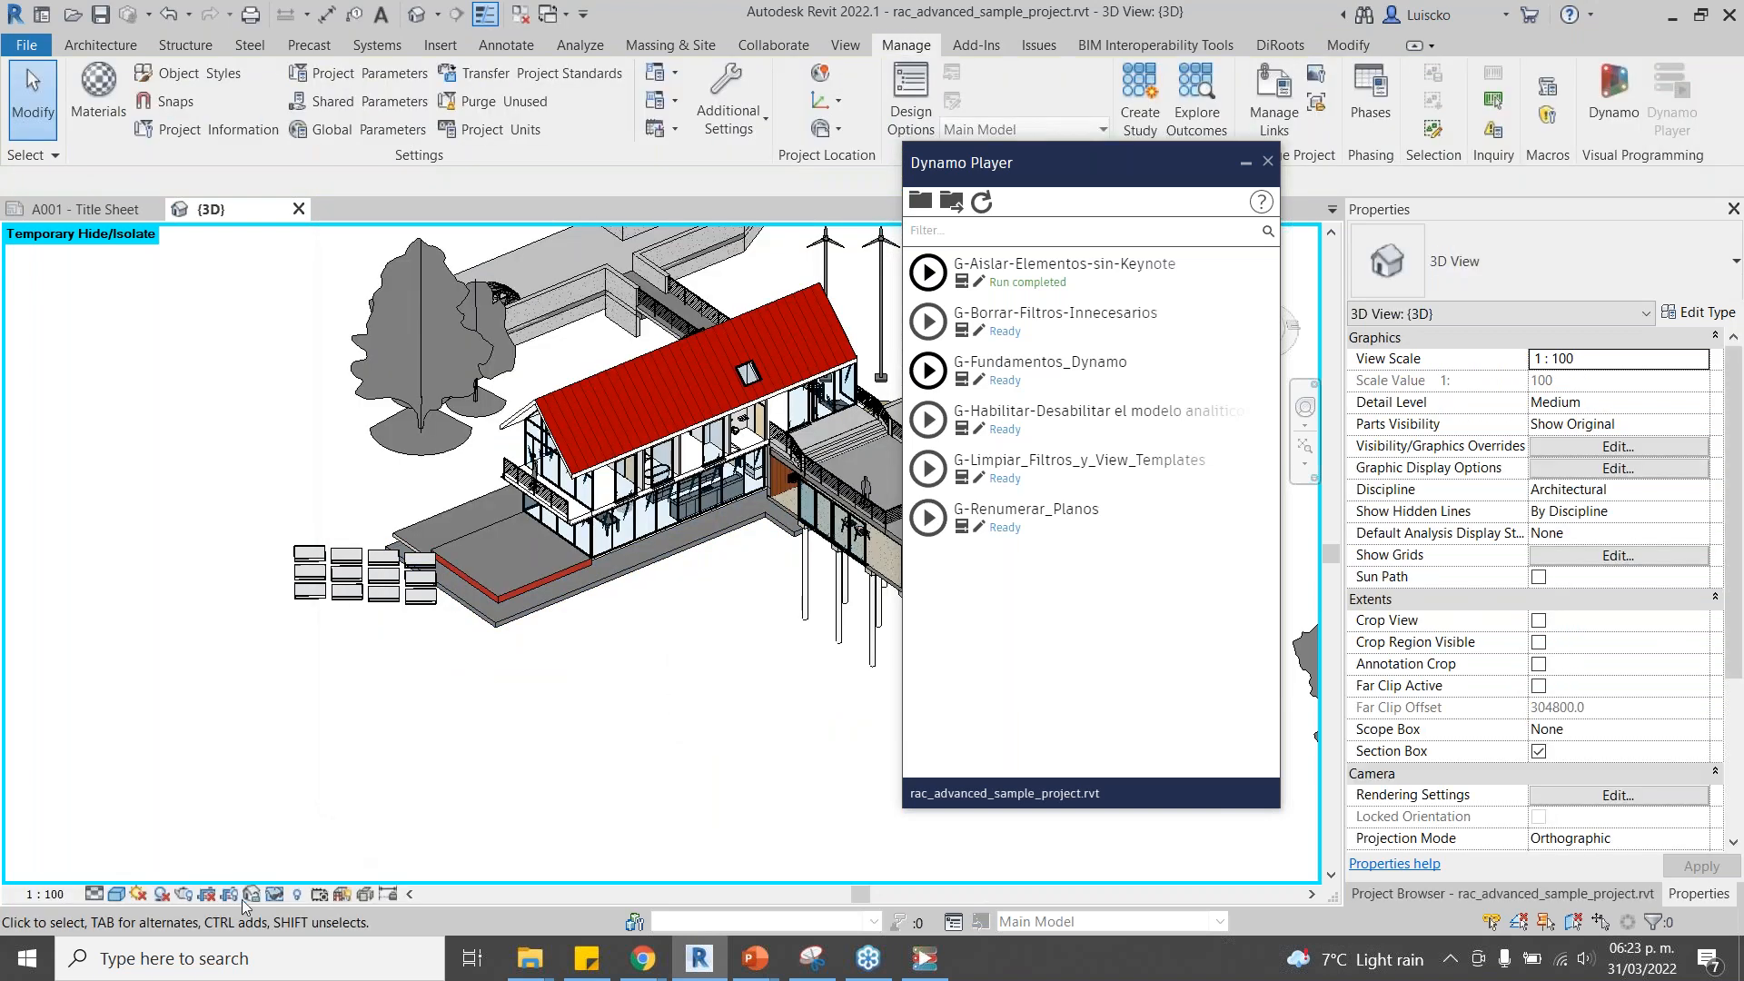
{"action": "left_click", "coordinate": [277, 894]}
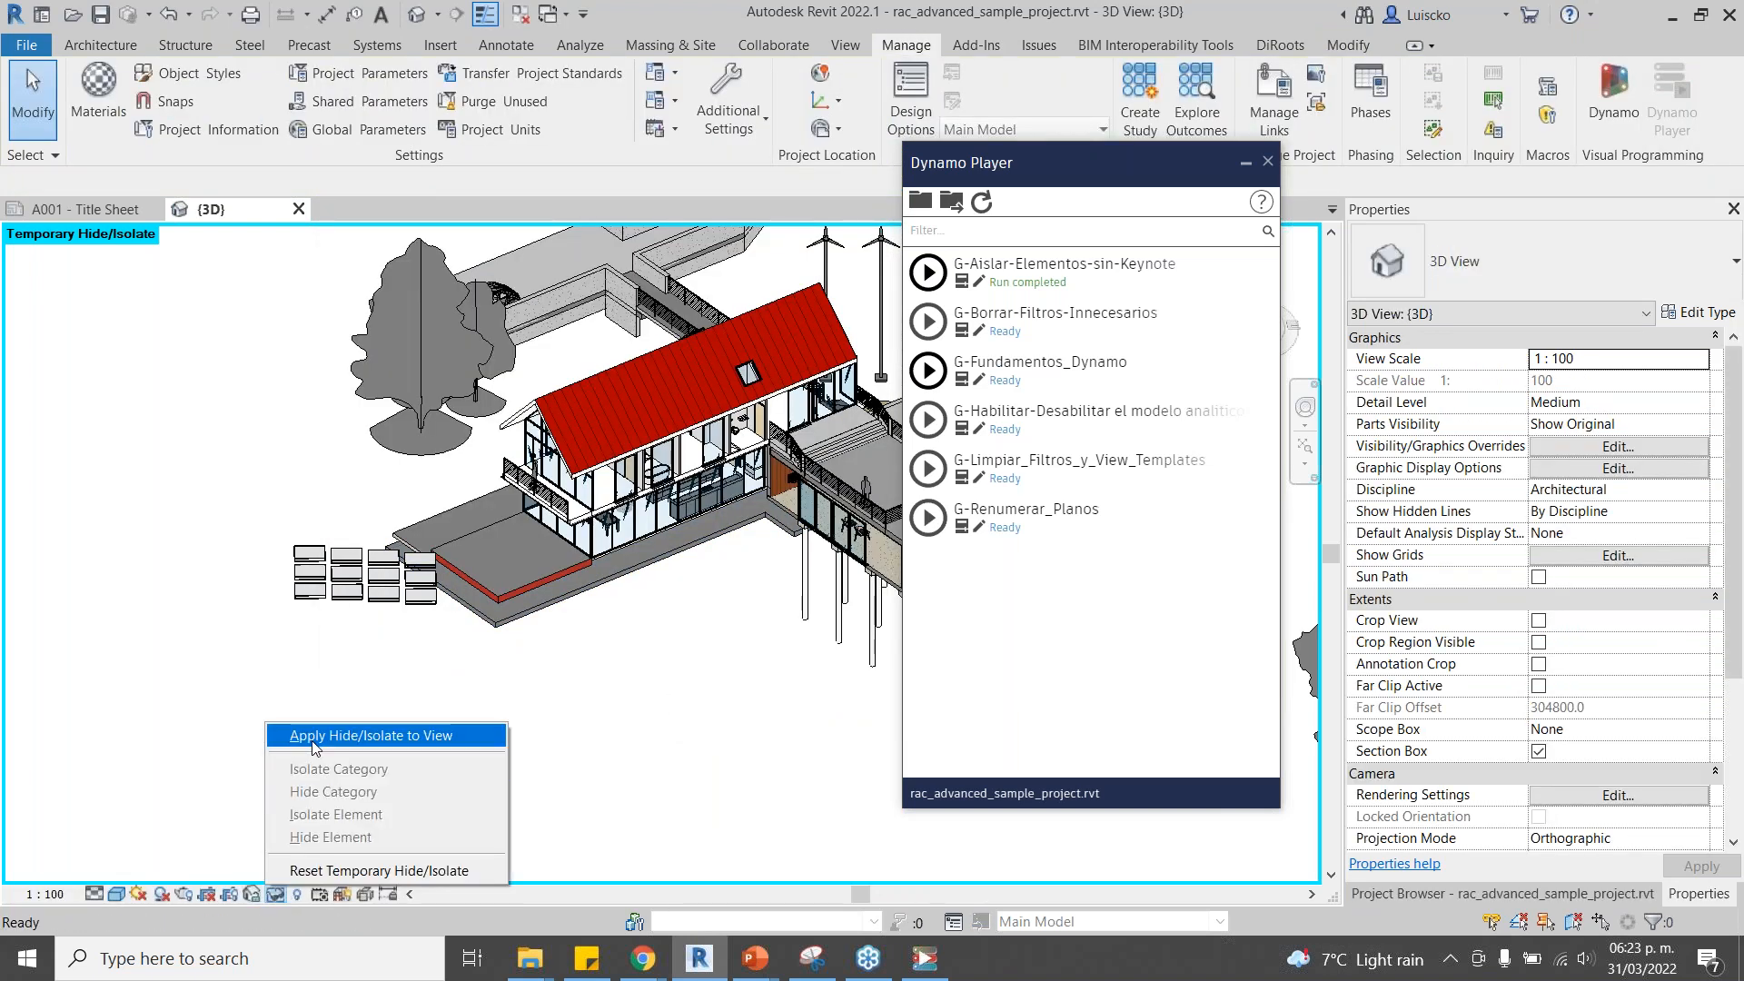
{"action": "left_click", "coordinate": [307, 671]}
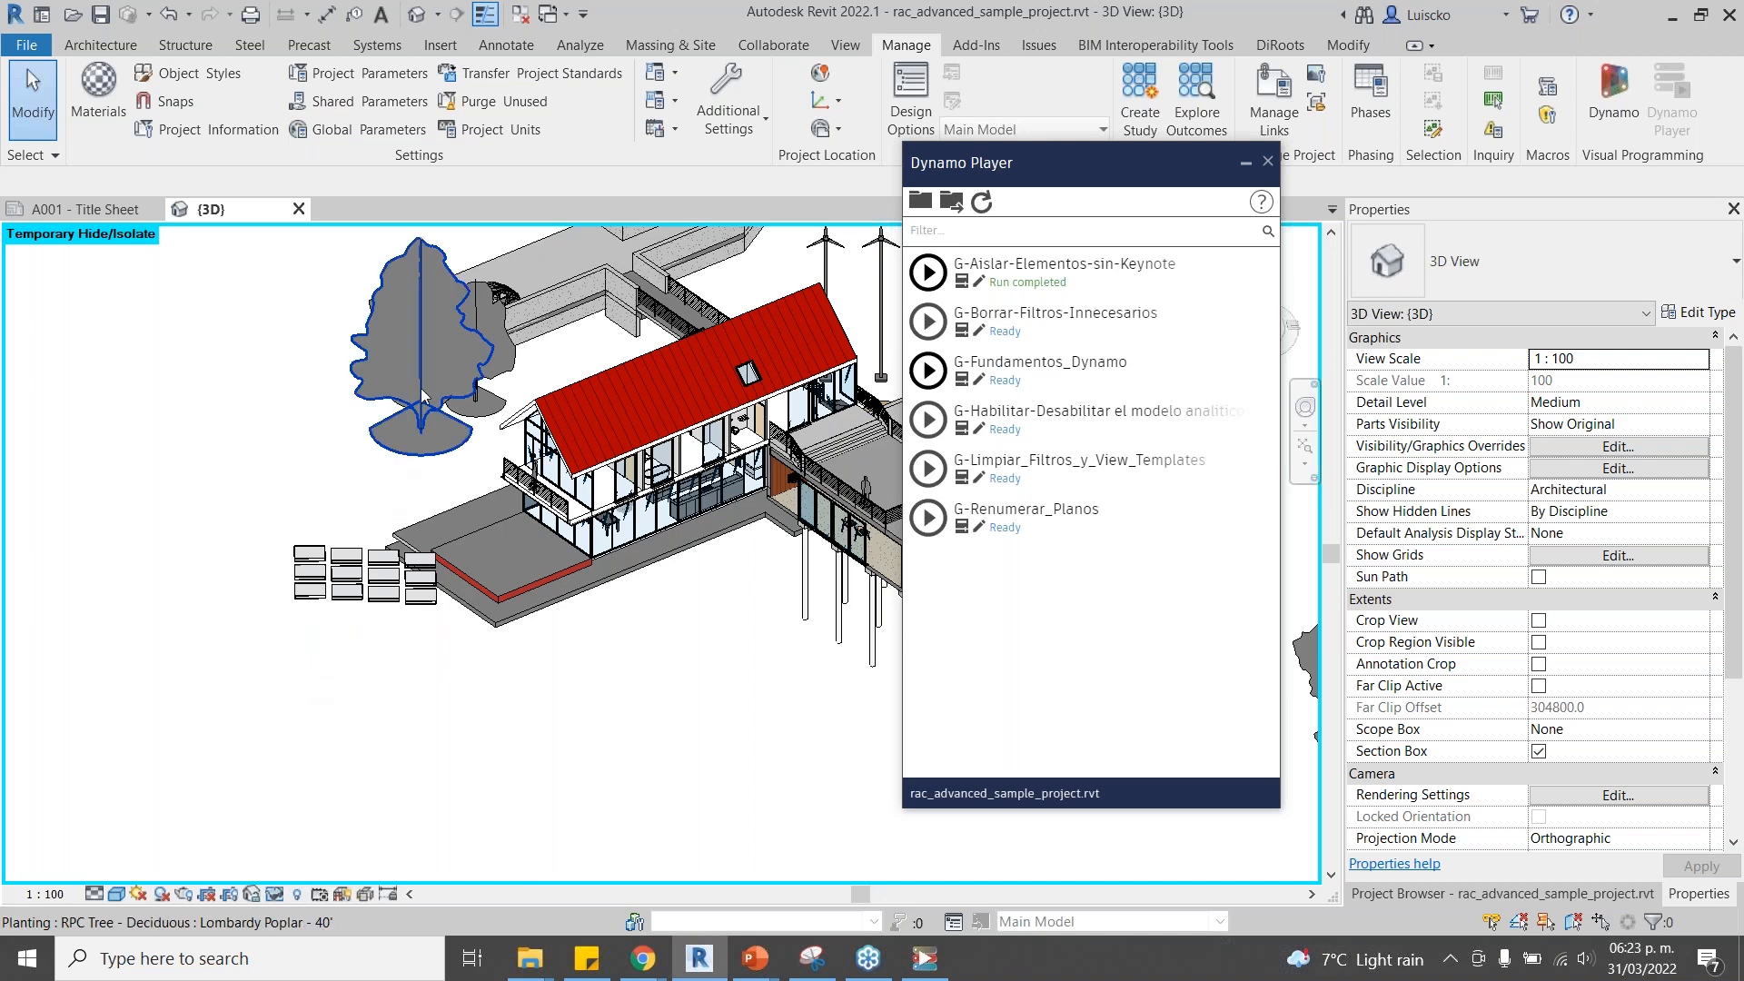
Set the type keynote of the Lombardy Poplar - 40' tree to 02000, Division 02 - Sitework.
{"action": "left_click", "coordinate": [421, 389]}
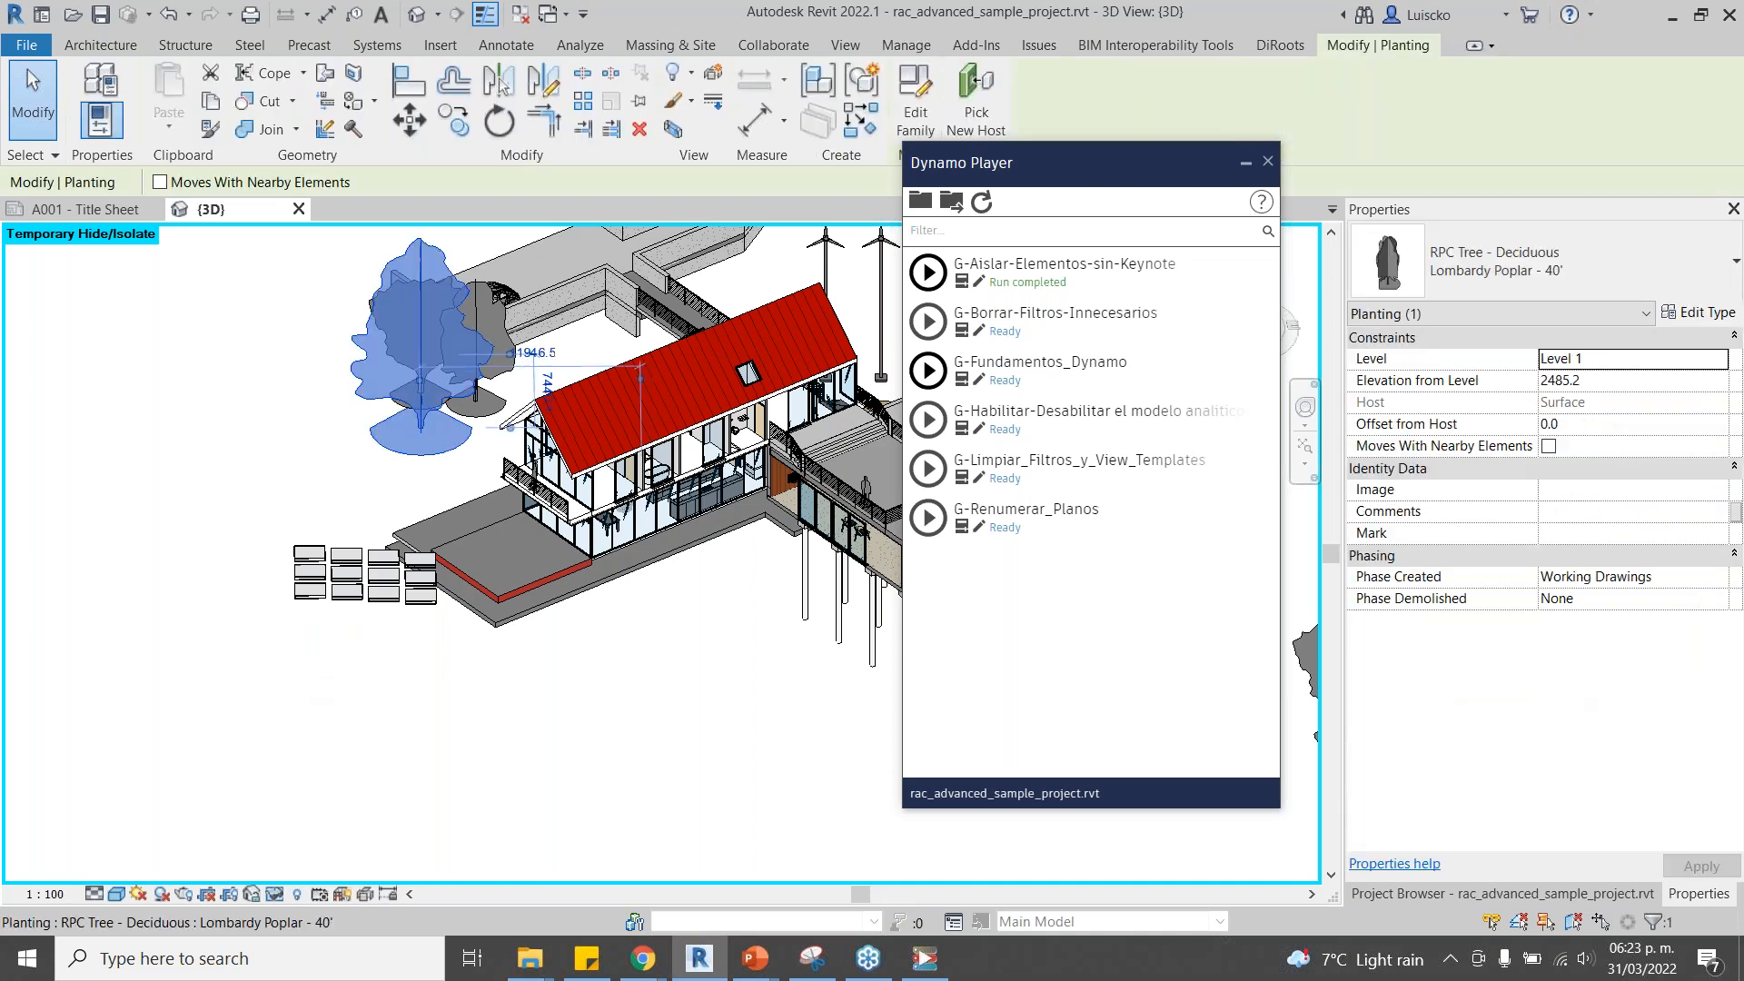
{"action": "left_click", "coordinate": [1681, 320]}
{"action": "scroll", "coordinate": [707, 572], "scroll_direction": "down", "scroll_amount": 2}
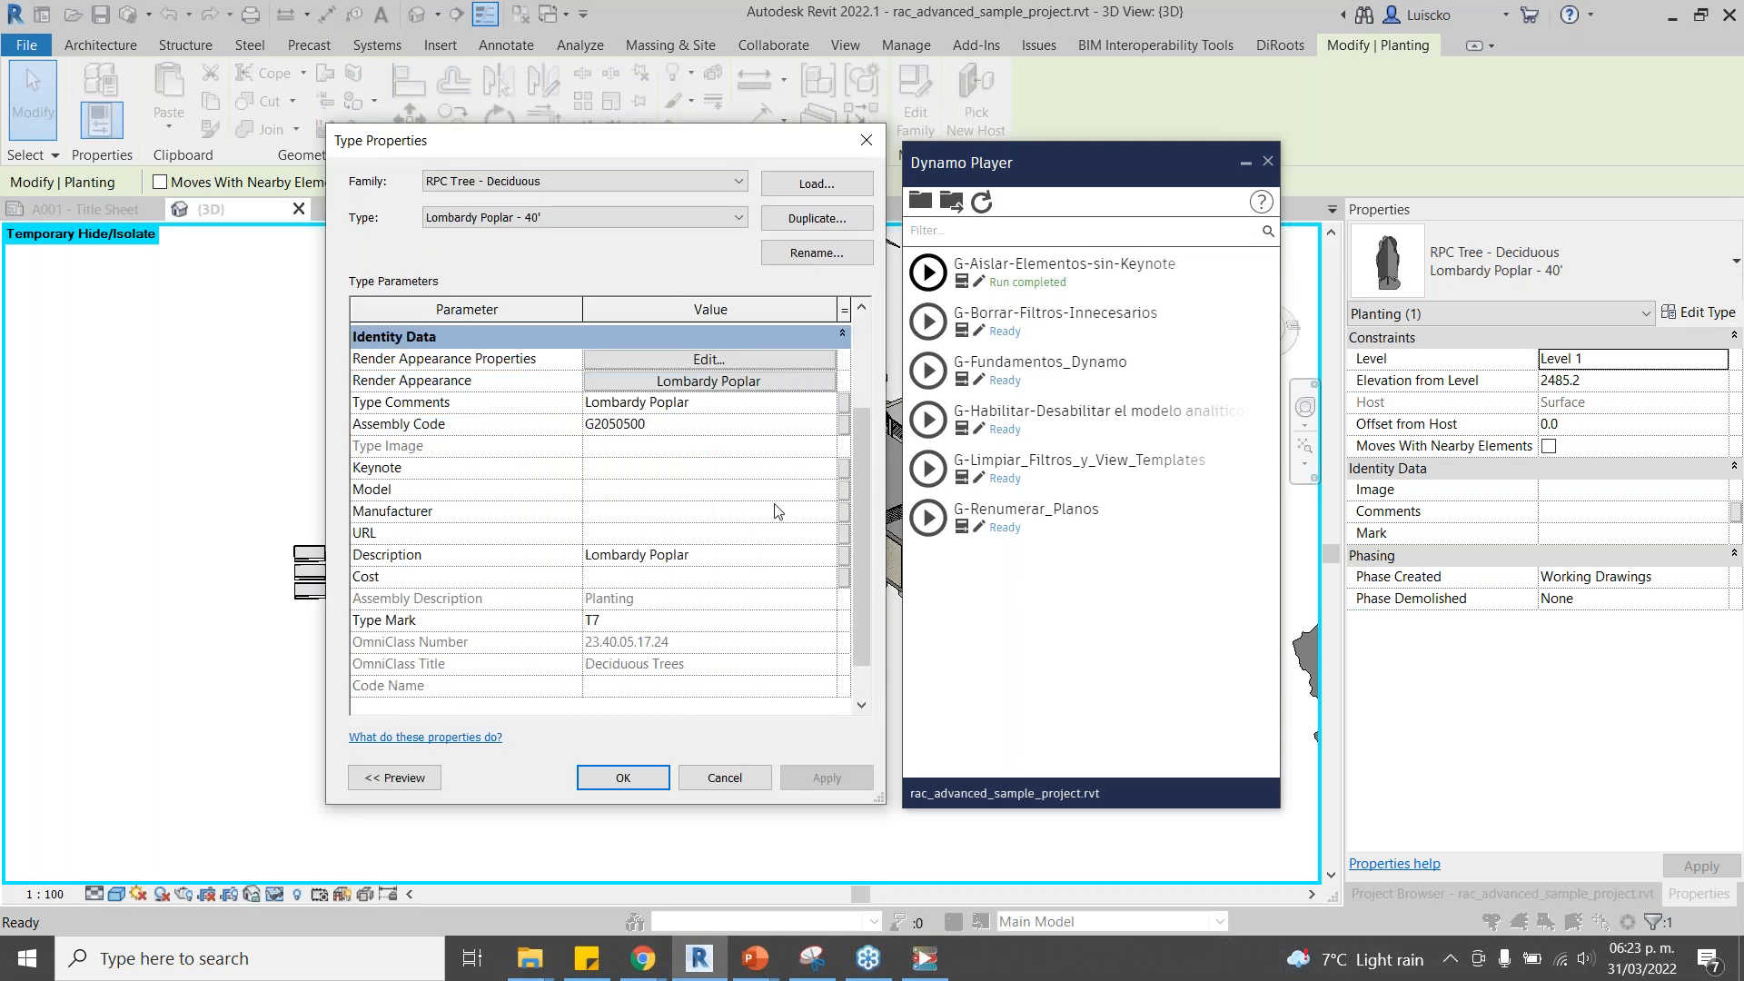
{"action": "left_click", "coordinate": [827, 469]}
{"action": "left_click", "coordinate": [828, 469]}
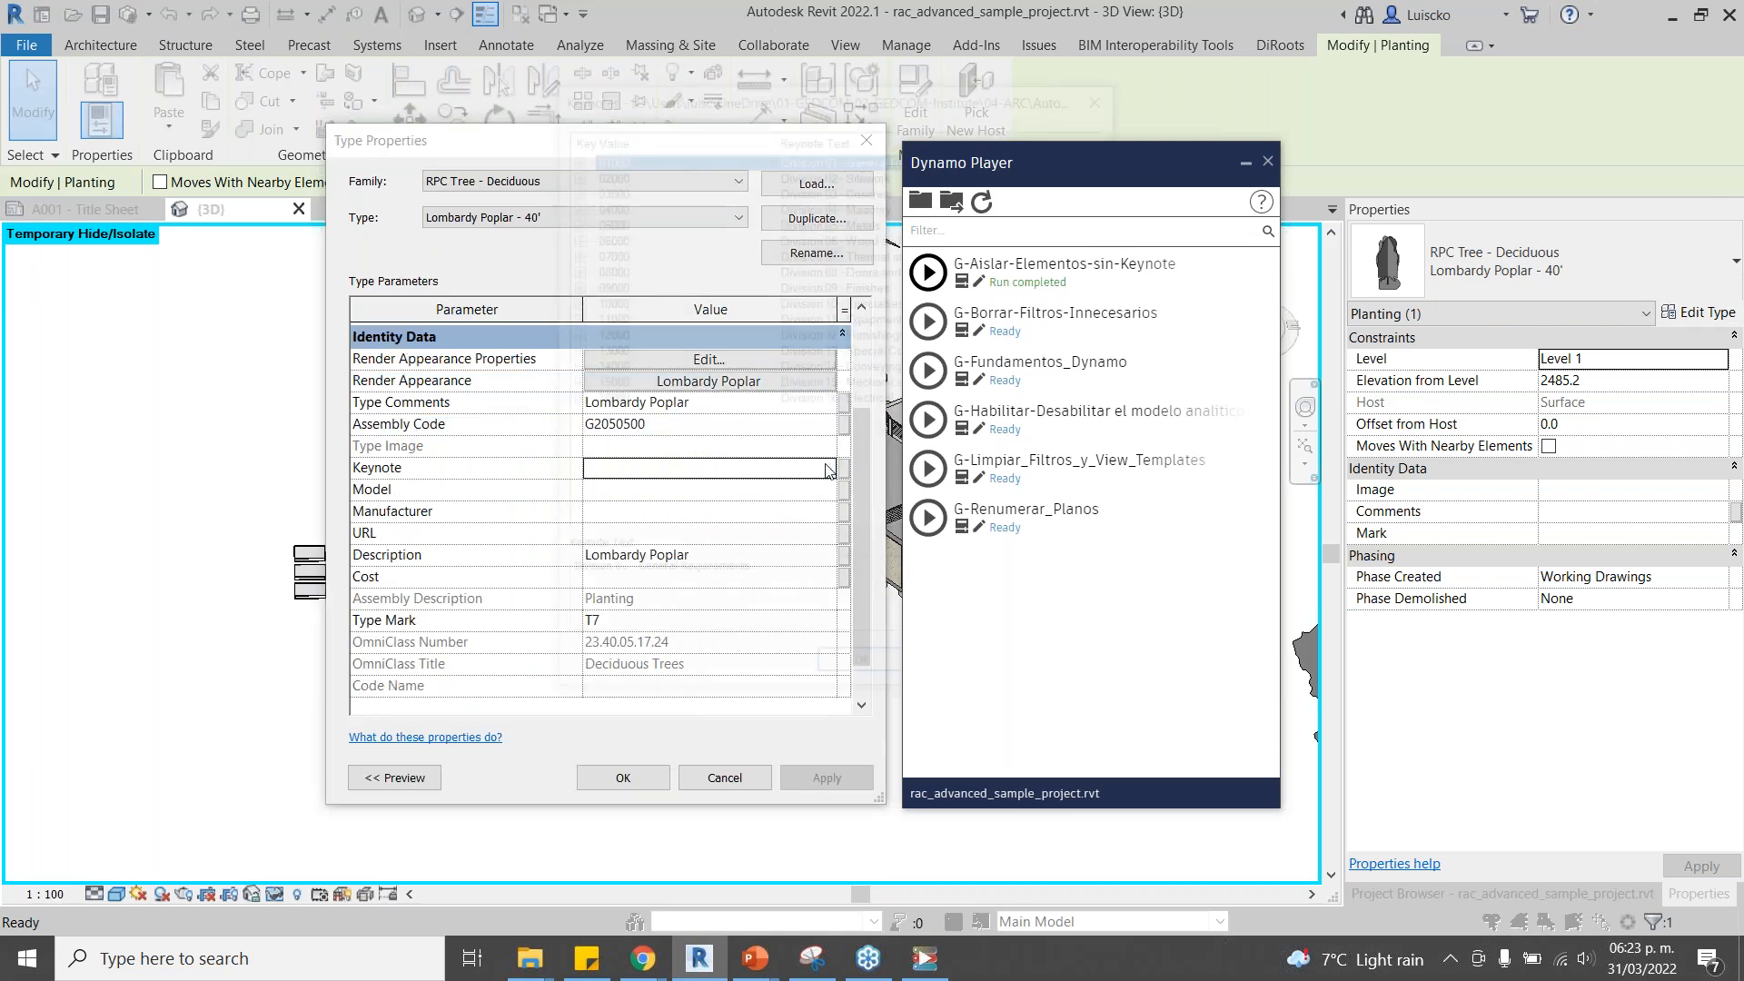
{"action": "left_click", "coordinate": [671, 172]}
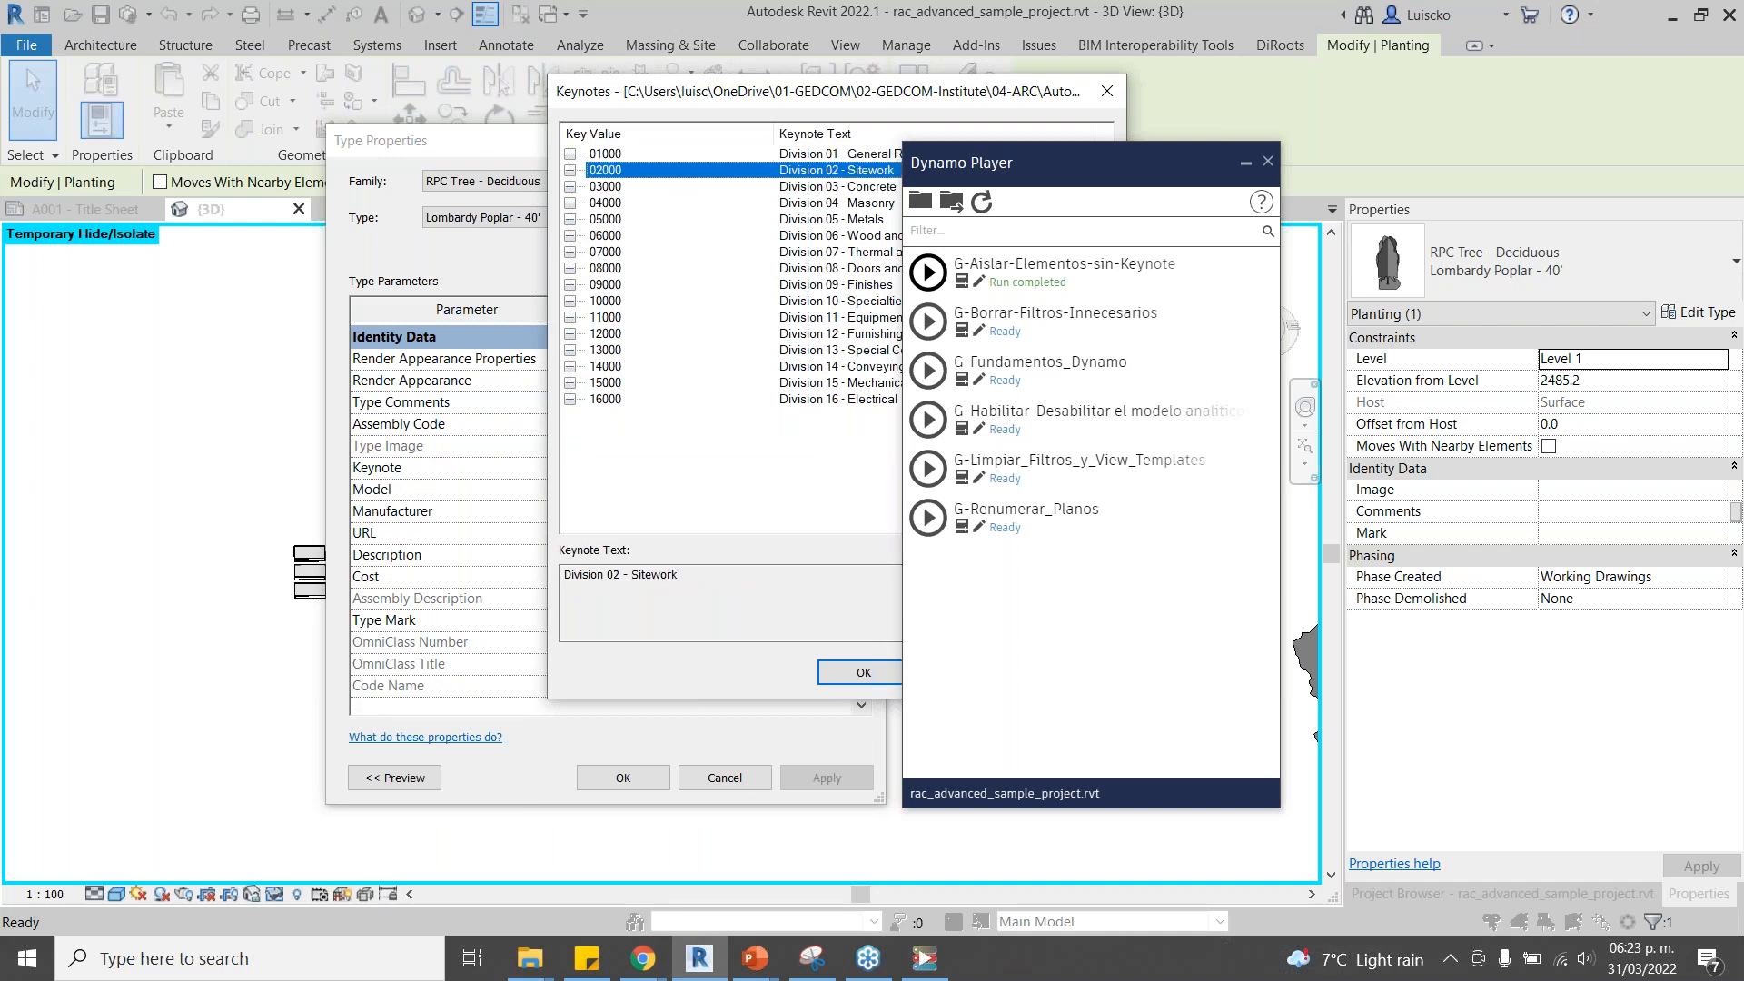
{"action": "left_click", "coordinate": [847, 676]}
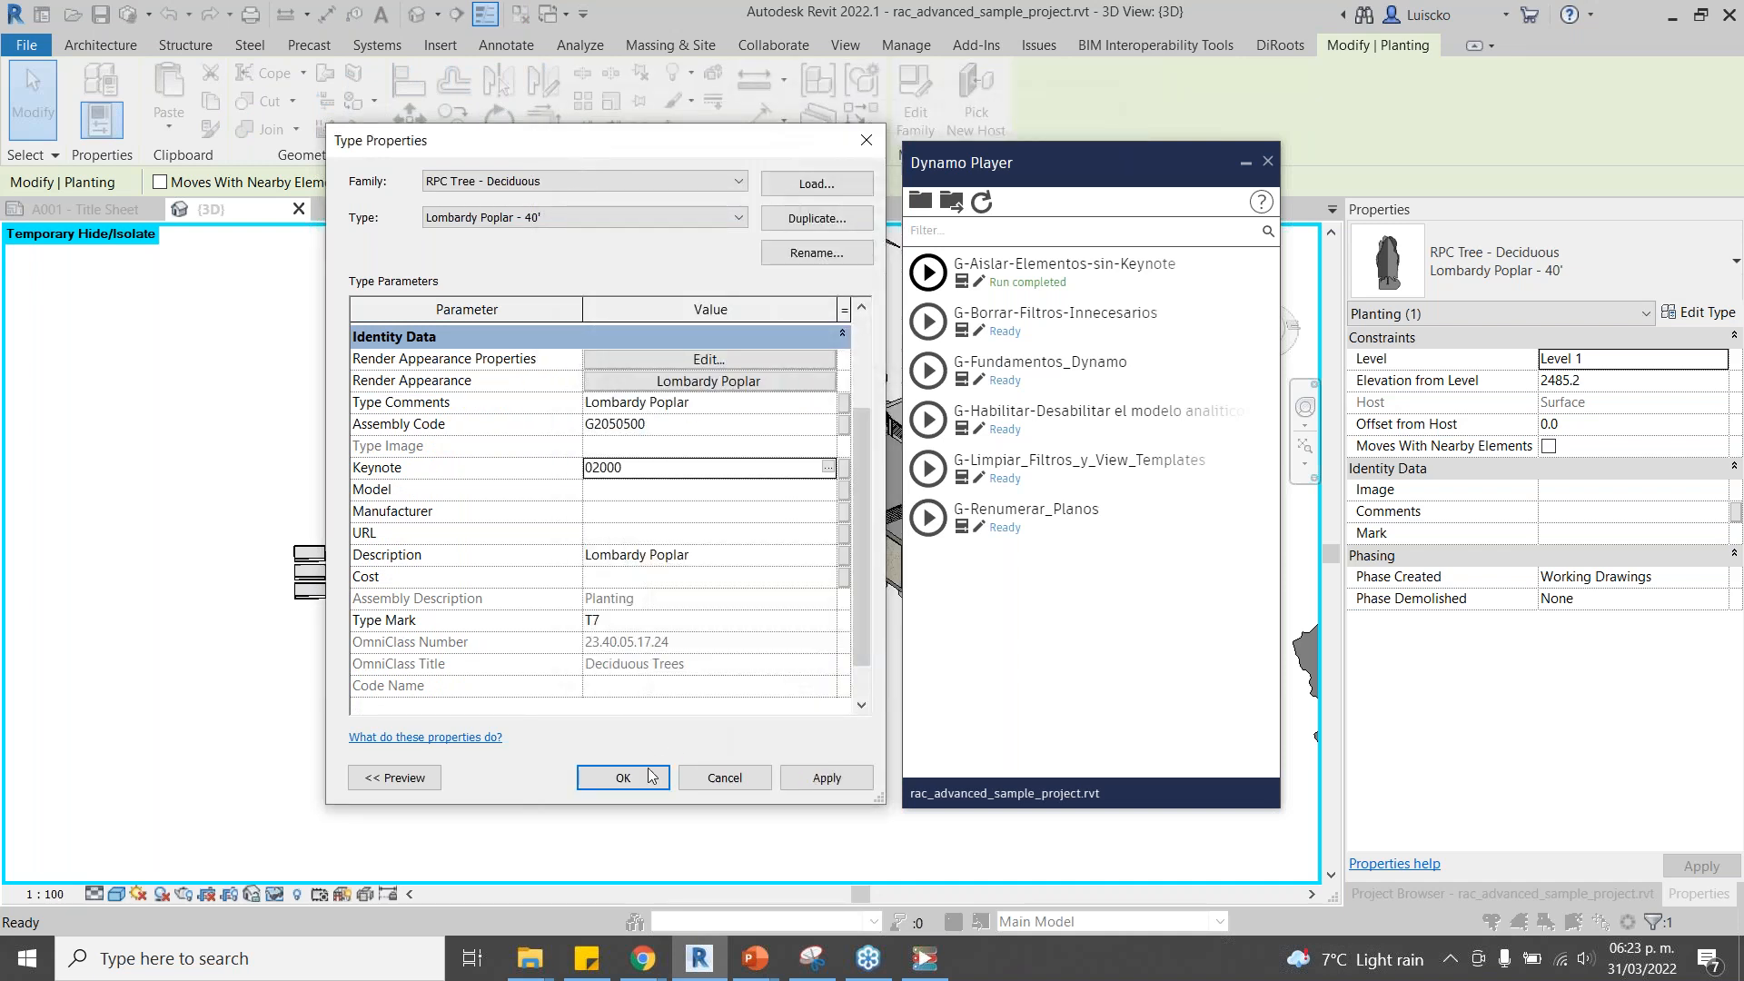
{"action": "left_click", "coordinate": [646, 770]}
{"action": "left_click", "coordinate": [647, 779]}
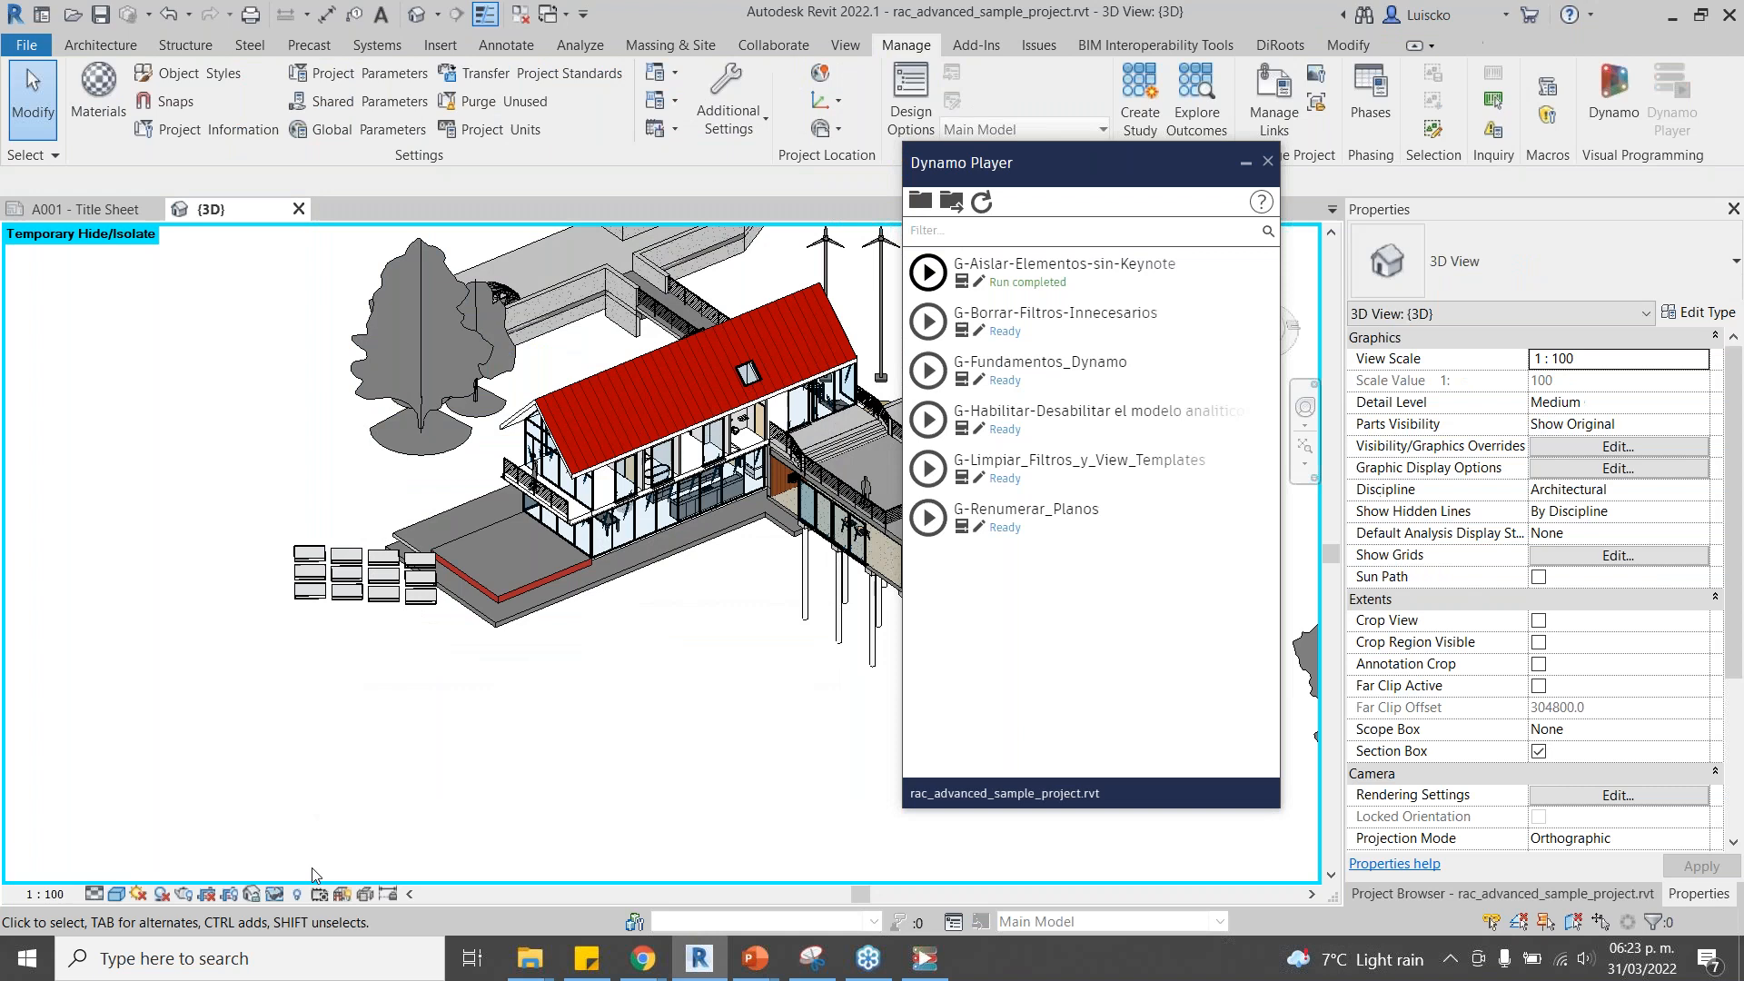
Reset the temporary hide/isolate of the 3D view and run G-Aislar-Elementos-sin-Keynote again.
{"action": "left_click", "coordinate": [275, 893]}
{"action": "left_click", "coordinate": [320, 872]}
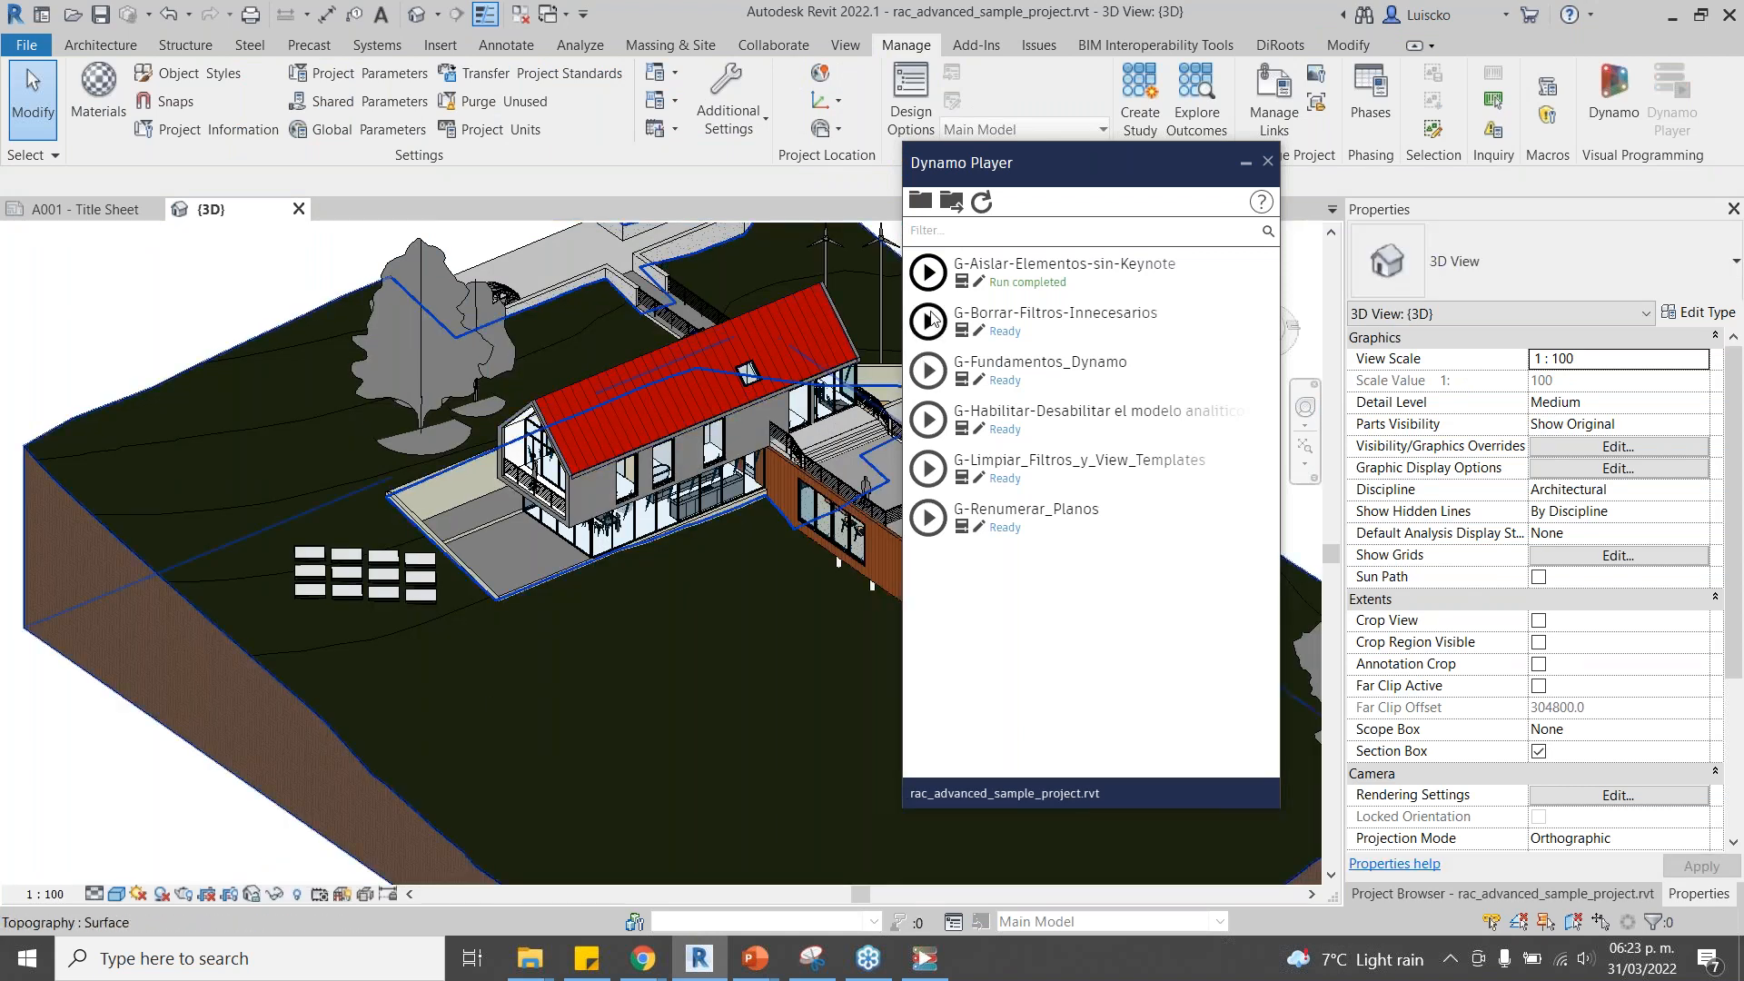
{"action": "left_click", "coordinate": [928, 273]}
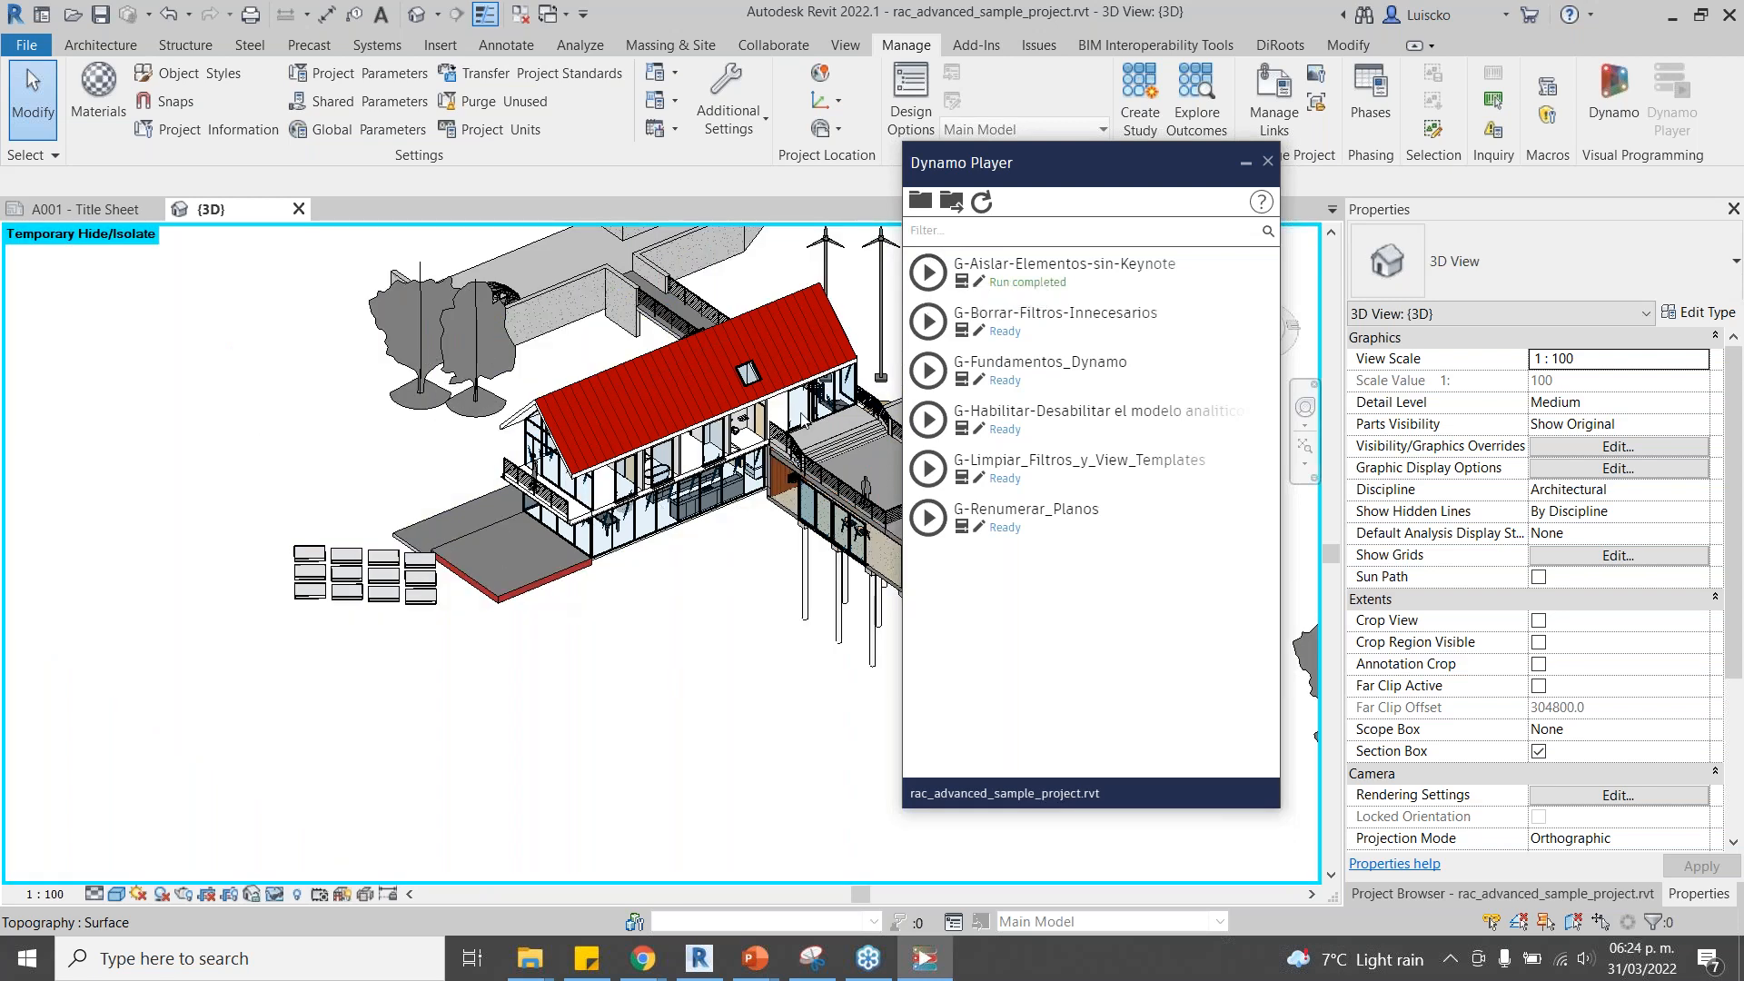
Restore the full model from temporary isolation and move the Dynamo Player window clear of the house.
{"action": "left_click", "coordinate": [275, 898]}
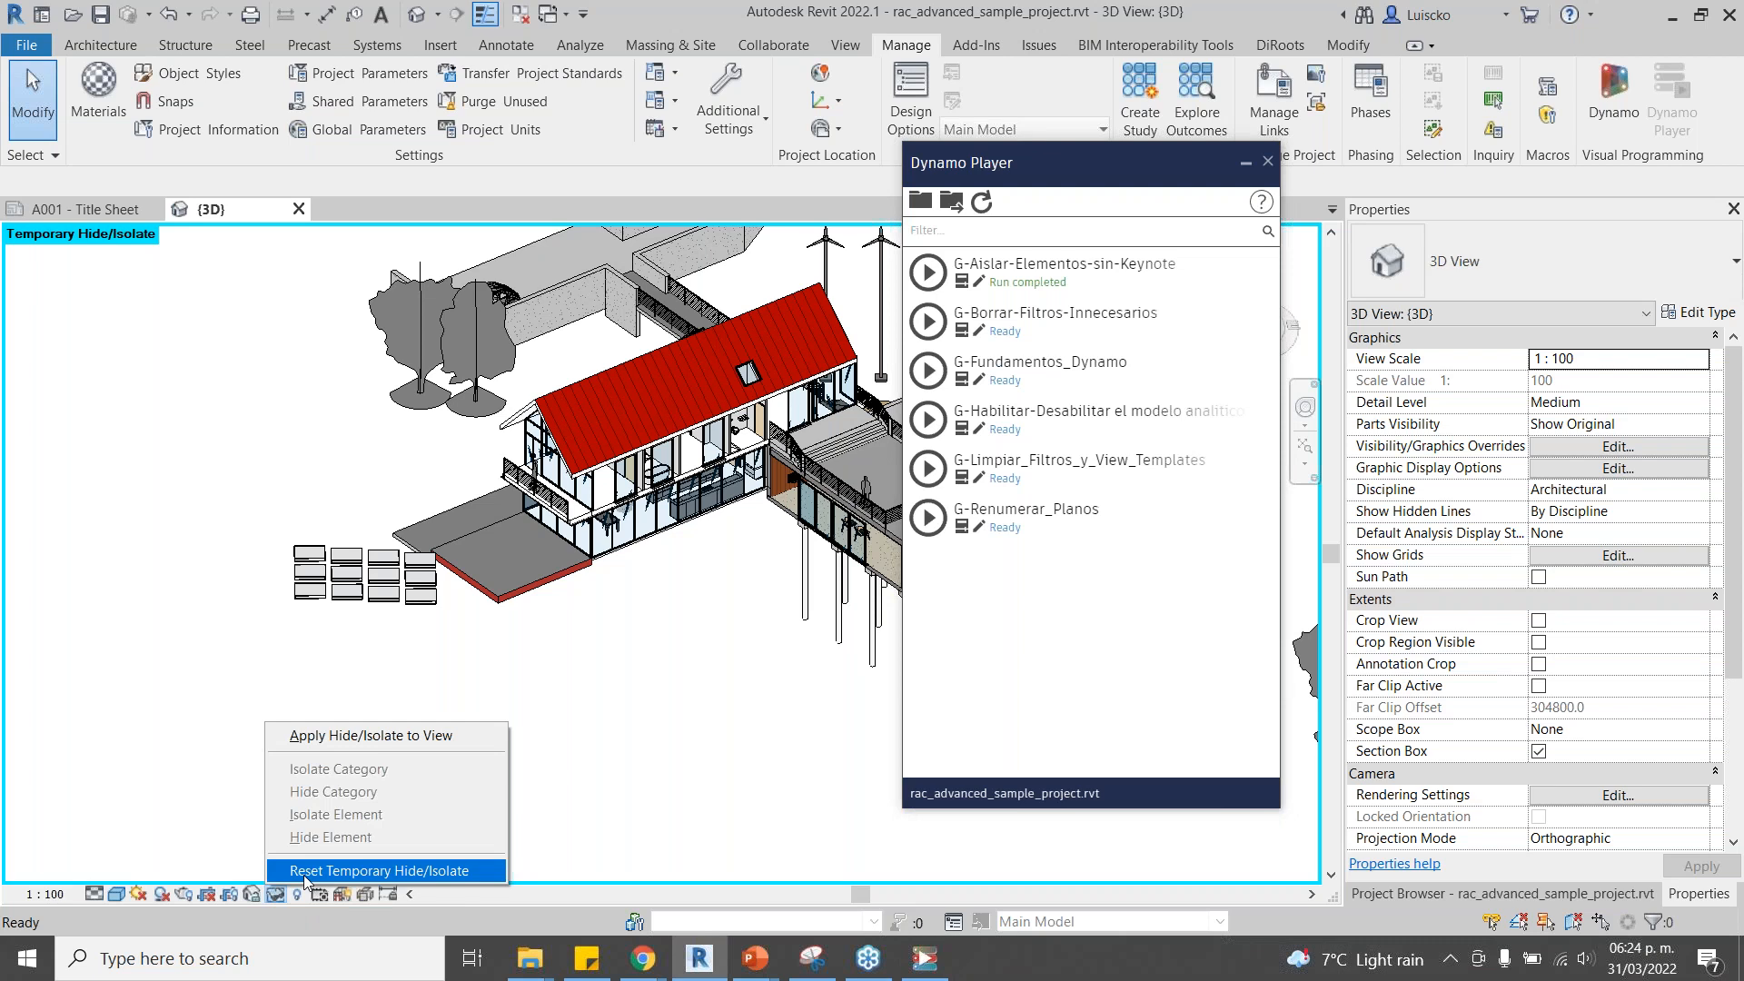
{"action": "left_click", "coordinate": [305, 872]}
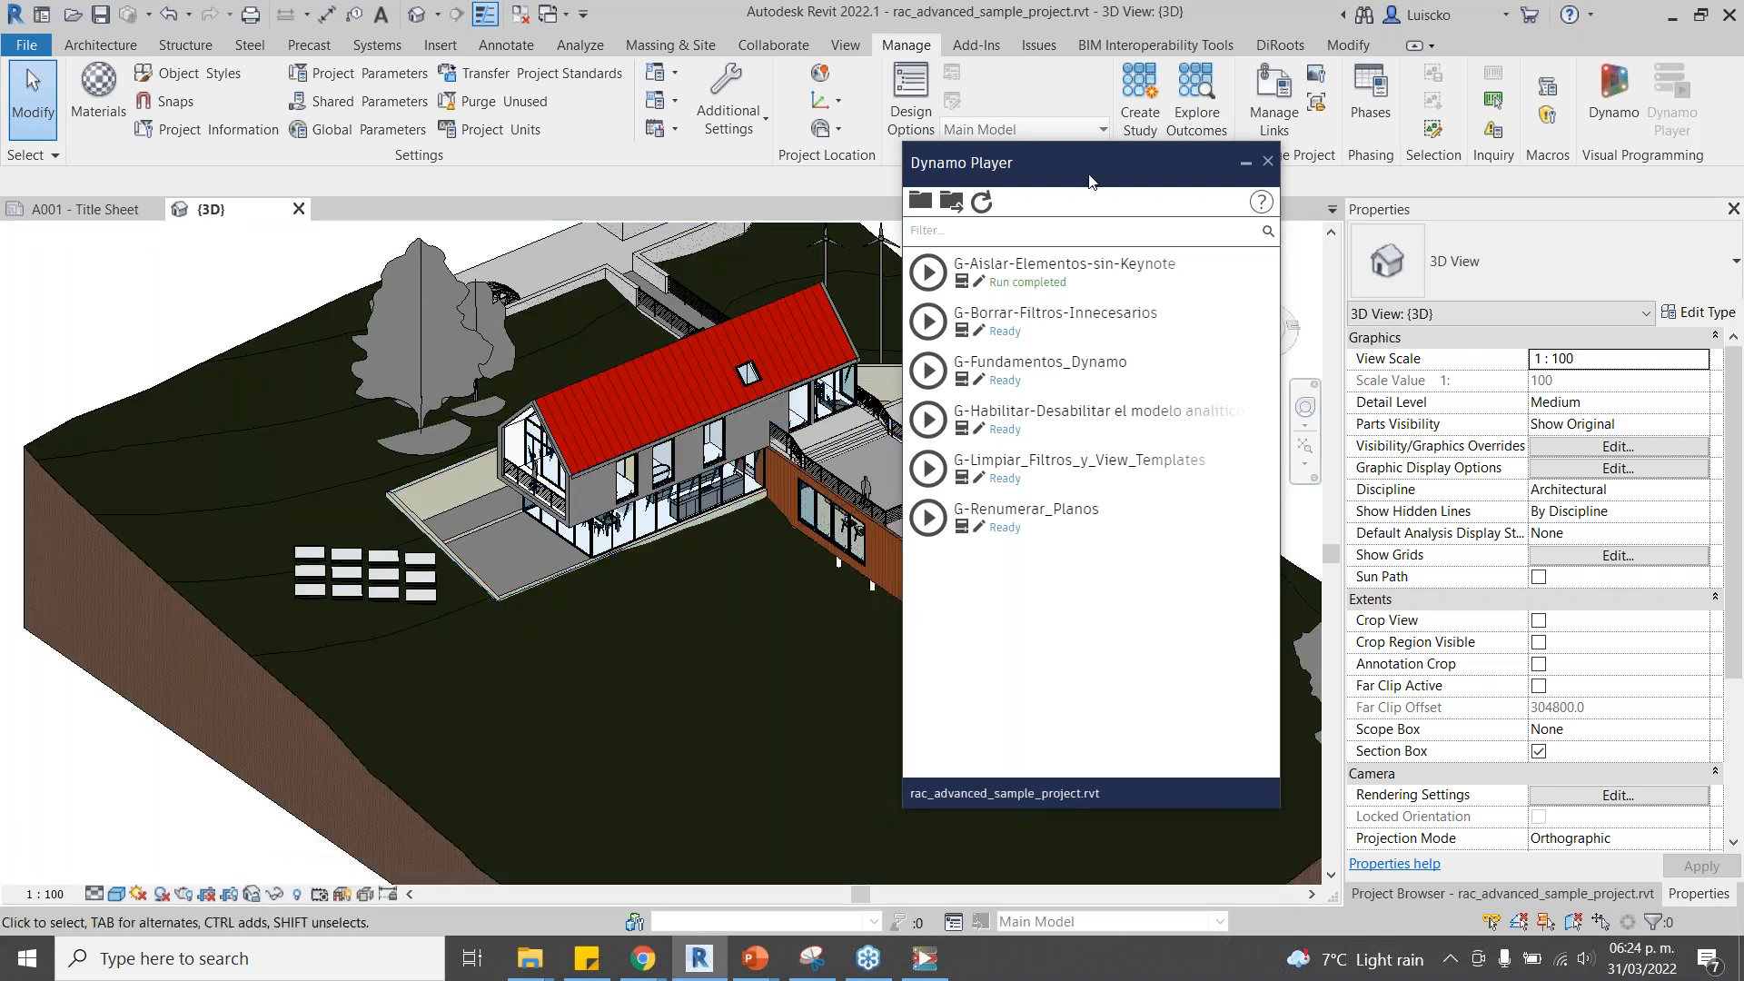
{"action": "left_click_drag", "start_coordinate": [1077, 167], "coordinate": [1444, 101]}
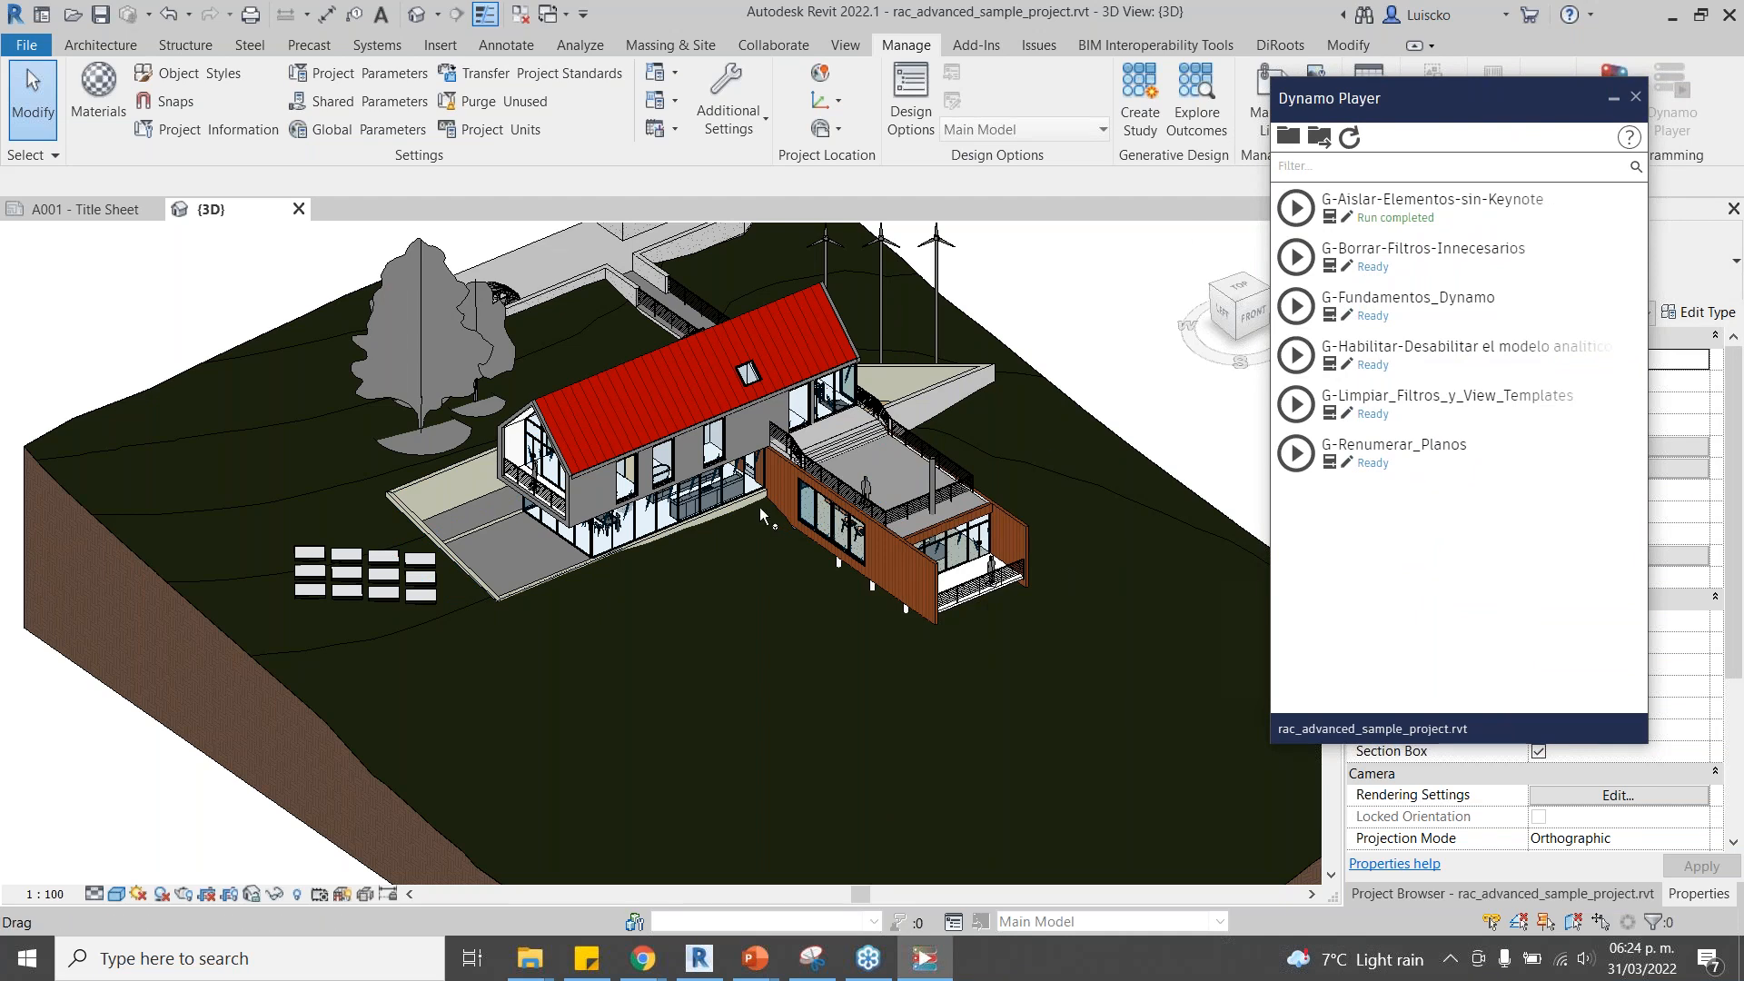
Inspect the retaining walls behind the house by selecting three connected segments, and clear the selection.
{"action": "scroll", "coordinate": [754, 503], "scroll_direction": "down", "scroll_amount": 1}
{"action": "middle_click_drag", "start_coordinate": [653, 469], "coordinate": [597, 750]}
{"action": "scroll", "coordinate": [570, 542], "scroll_direction": "up", "scroll_amount": 5}
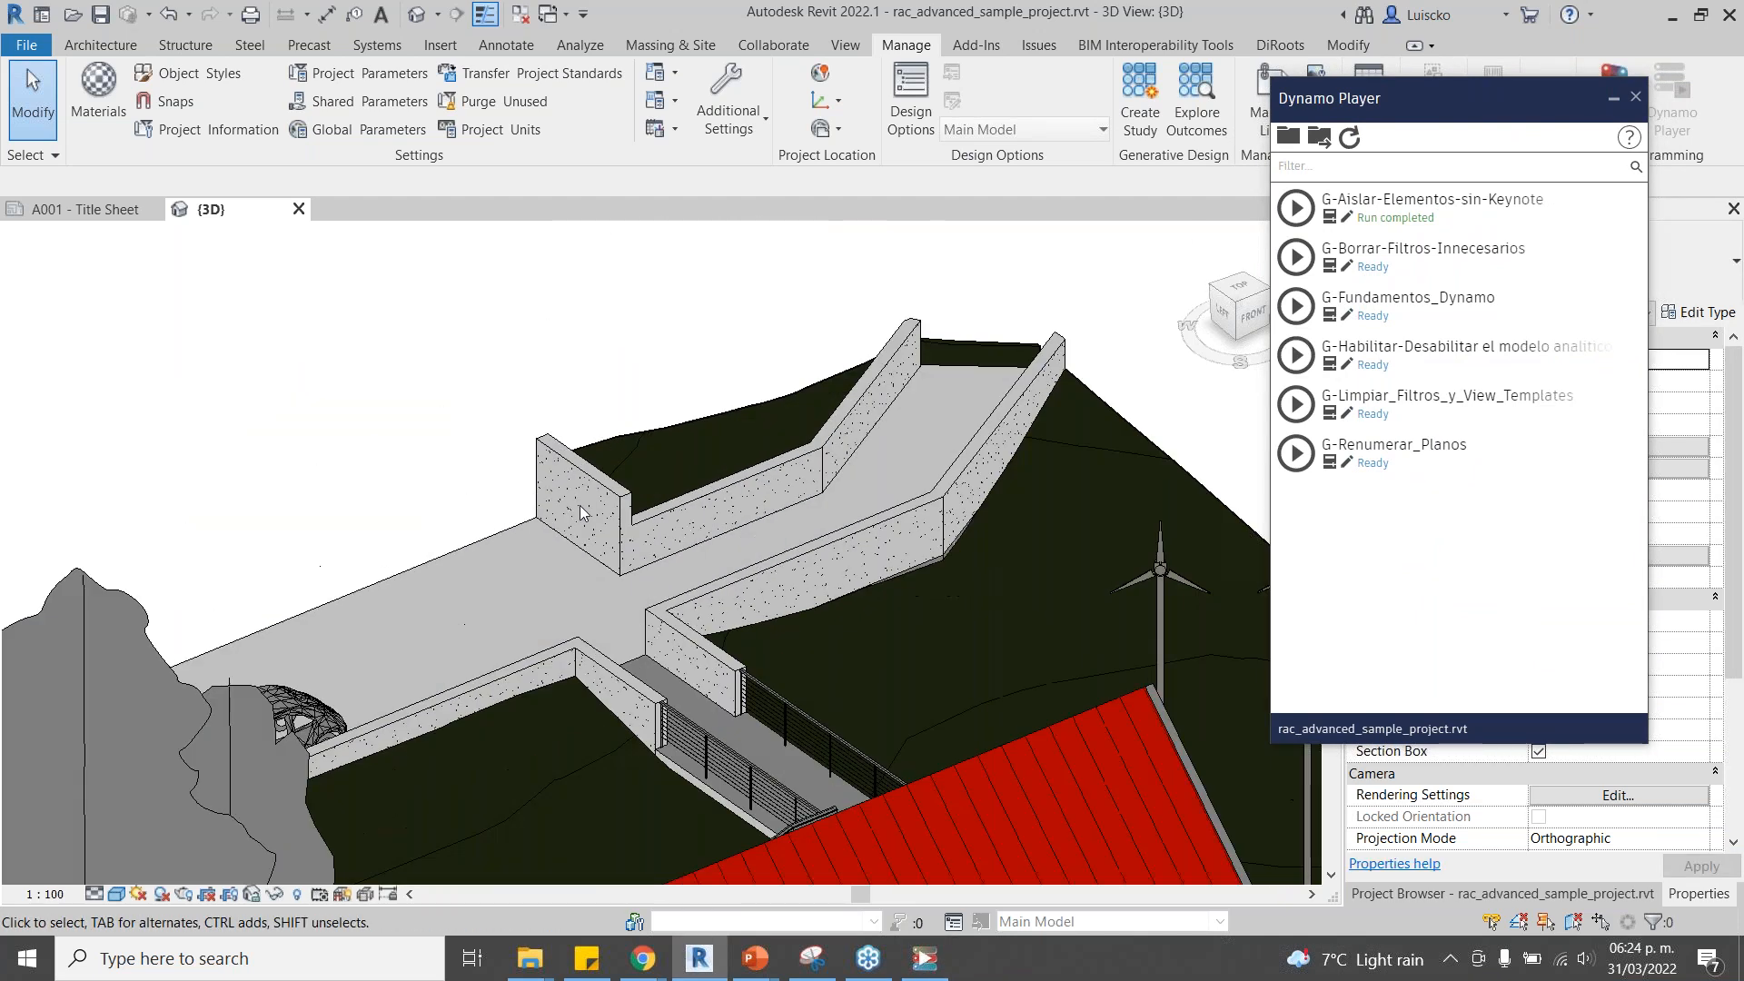
{"action": "left_click", "coordinate": [690, 502]}
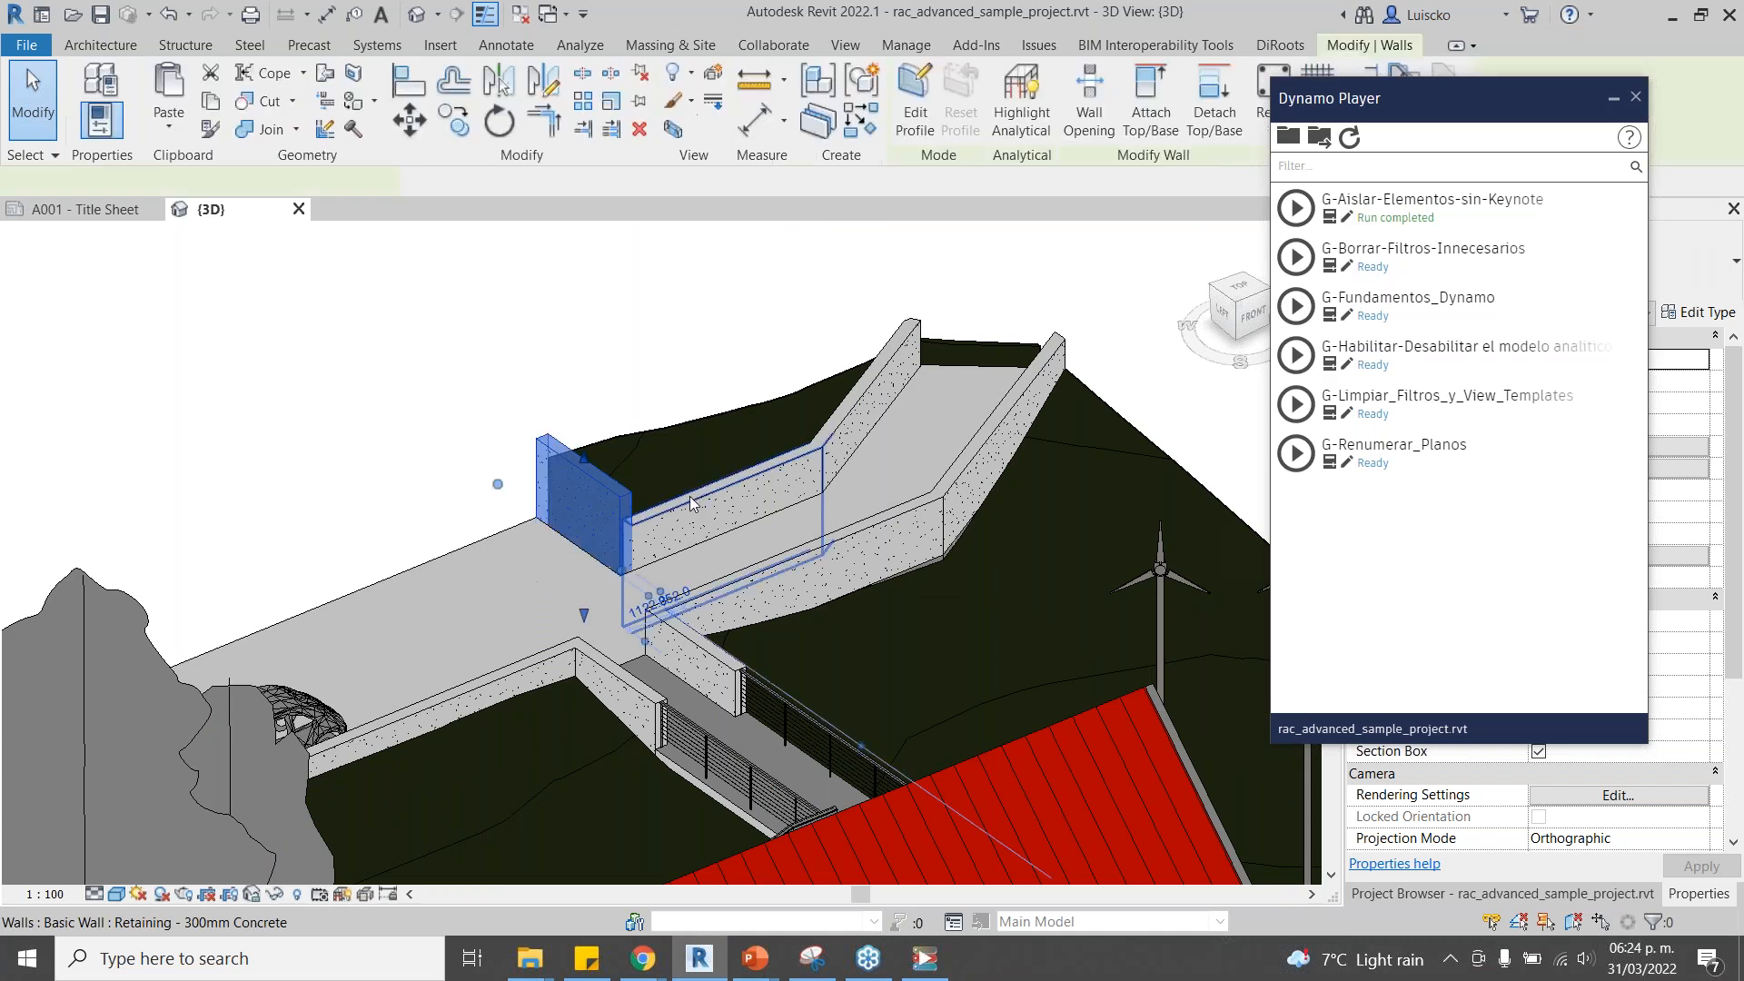
{"action": "left_click", "coordinate": [745, 491], "text": "ctrl"}
{"action": "left_click", "coordinate": [847, 417], "text": "ctrl"}
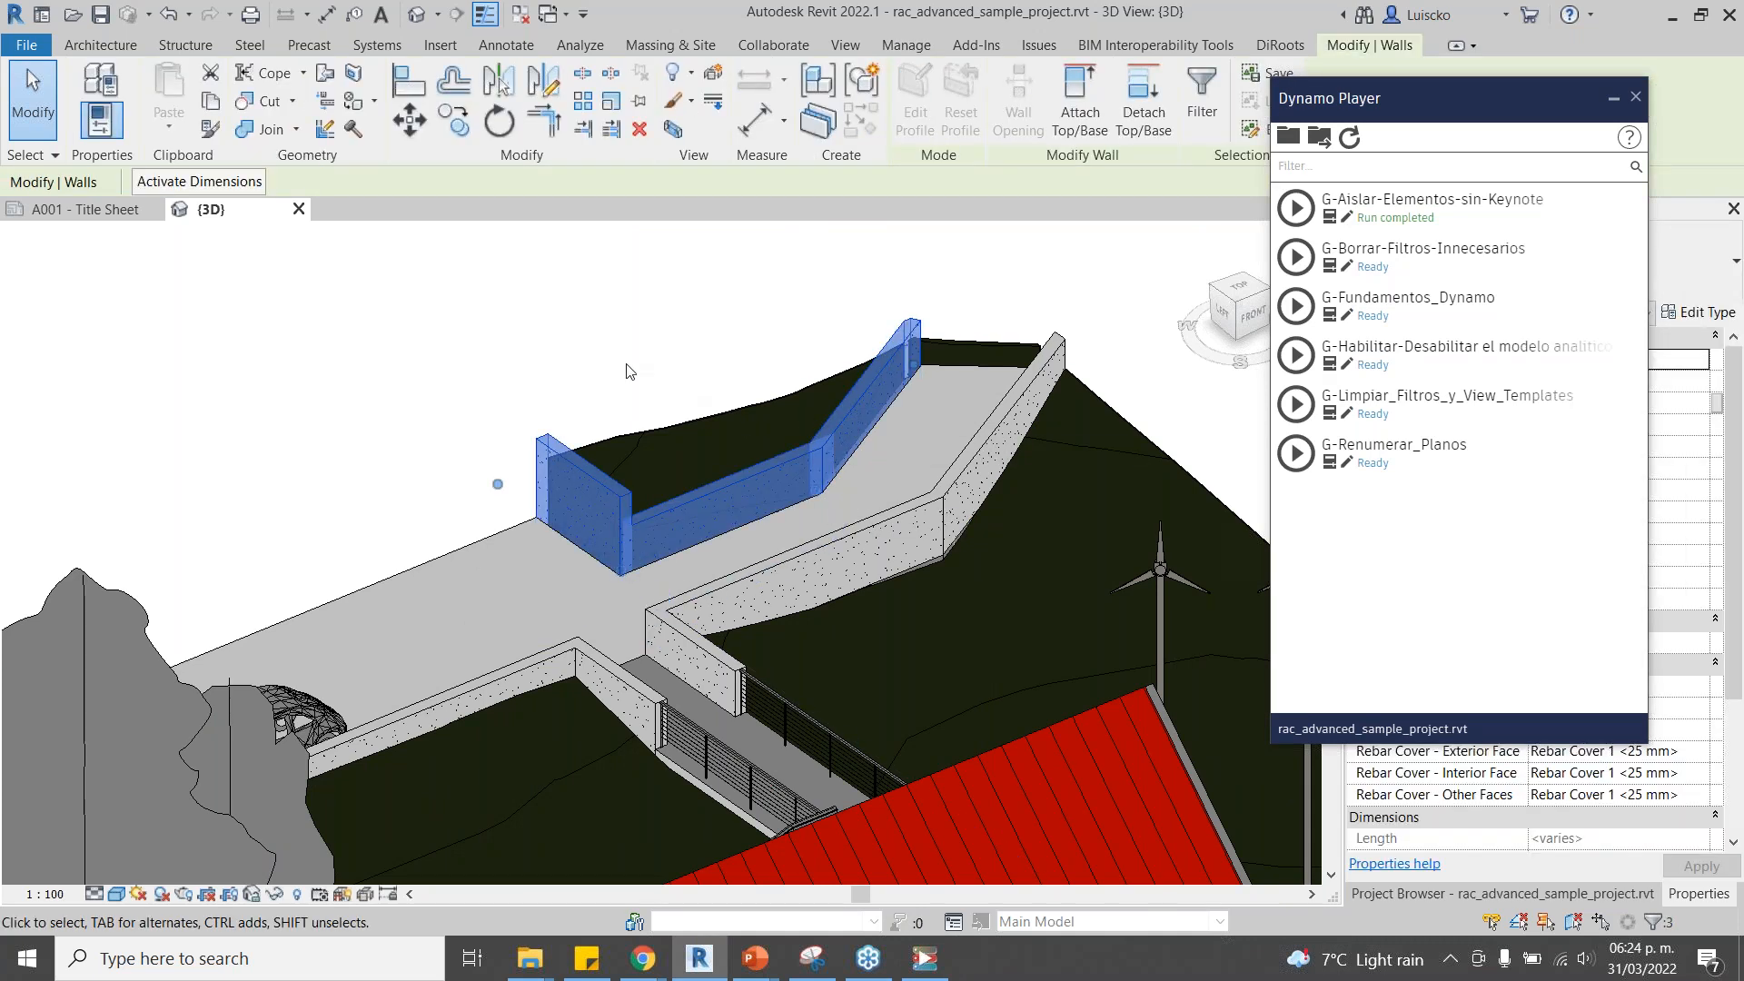
{"action": "left_click", "coordinate": [478, 377]}
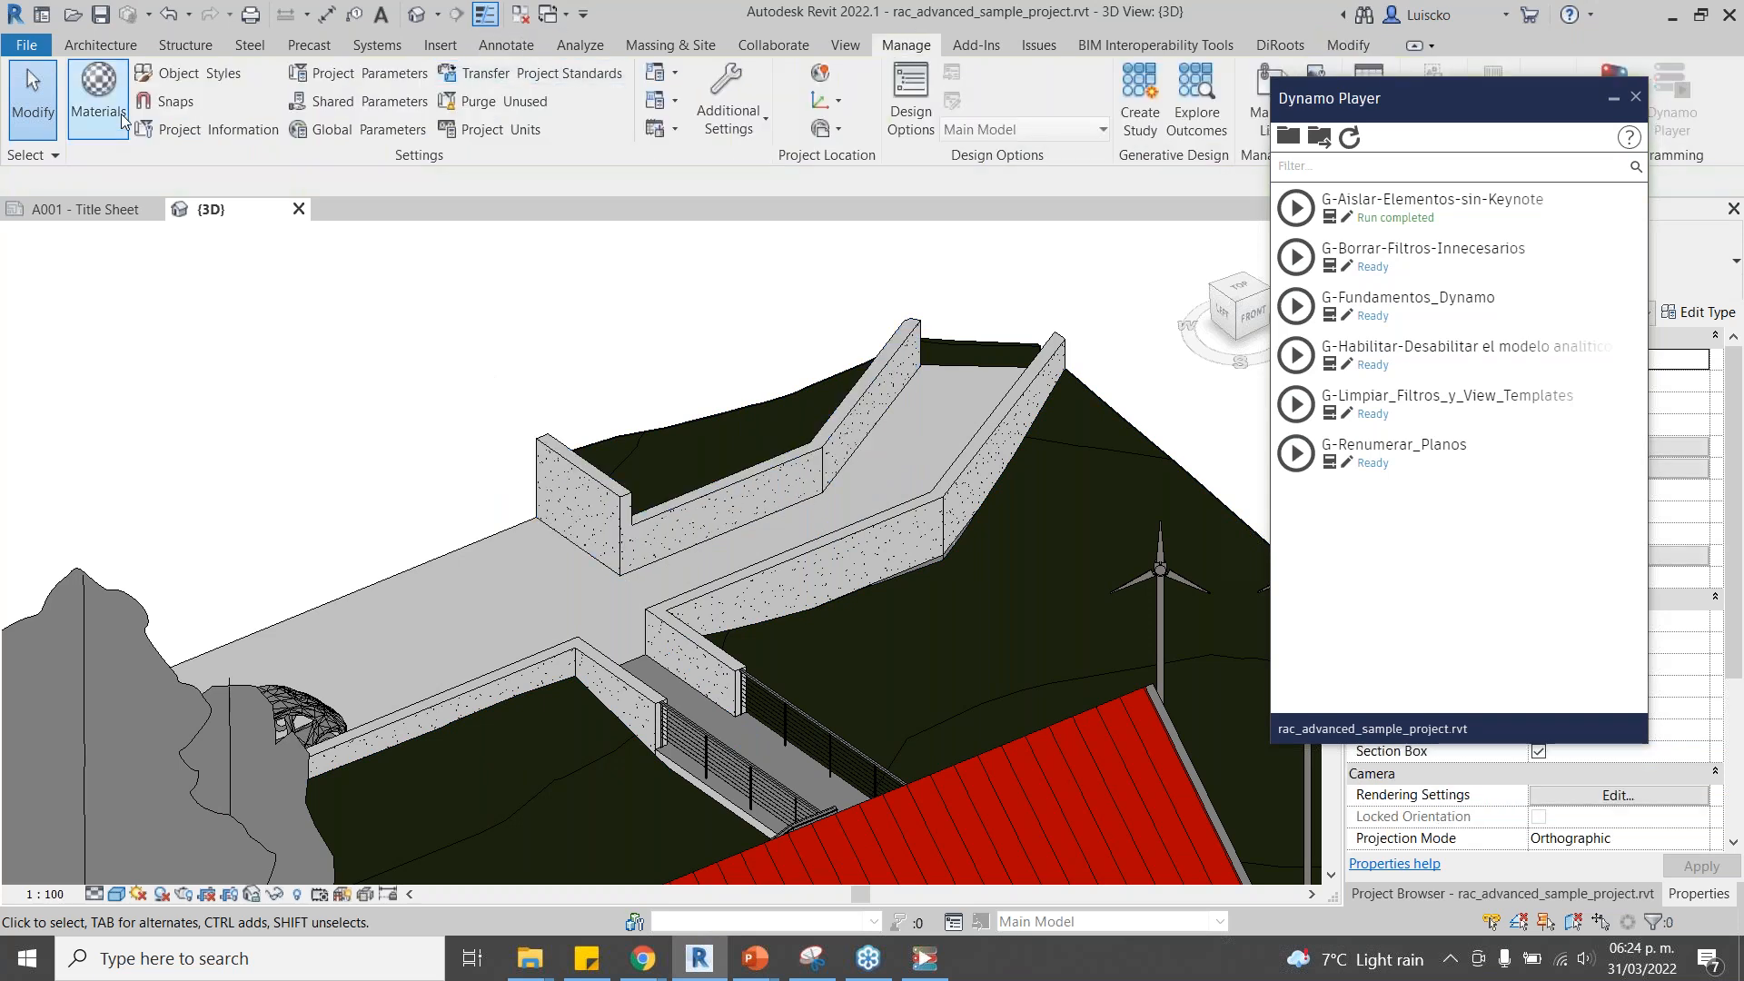
Create a rule-based view filter with the default name and include the Analytical Columns category.
{"action": "left_click", "coordinate": [845, 46]}
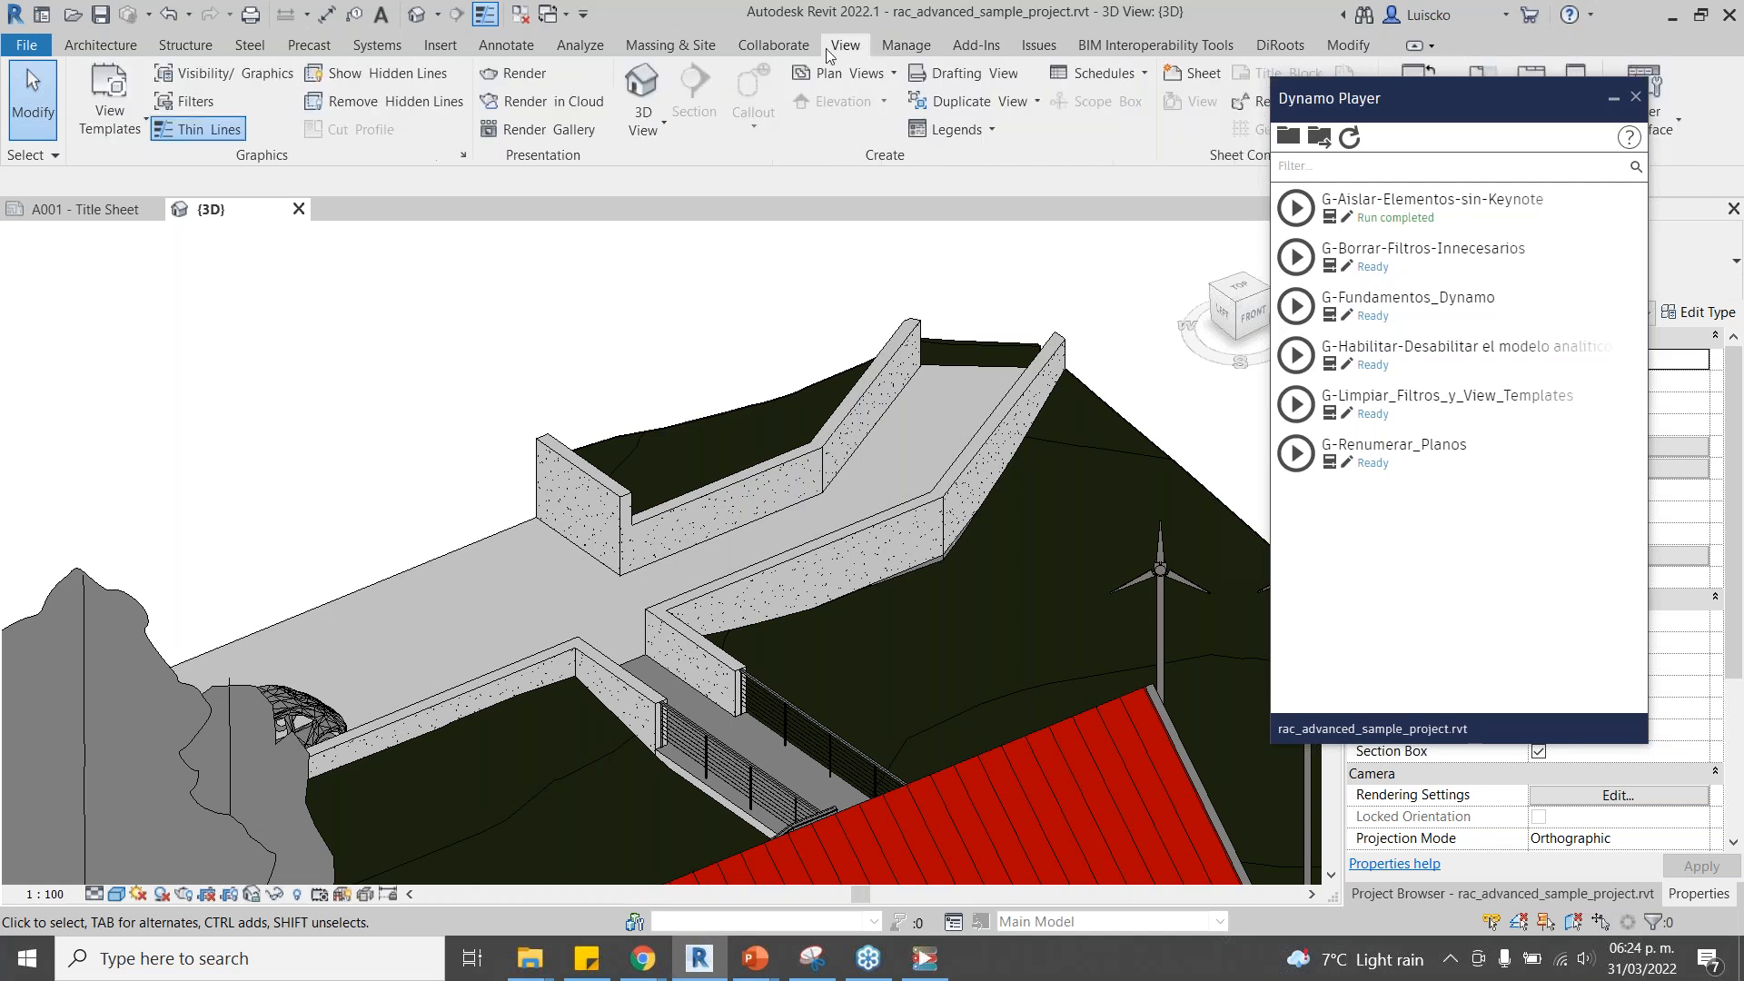
{"action": "left_click", "coordinate": [180, 112]}
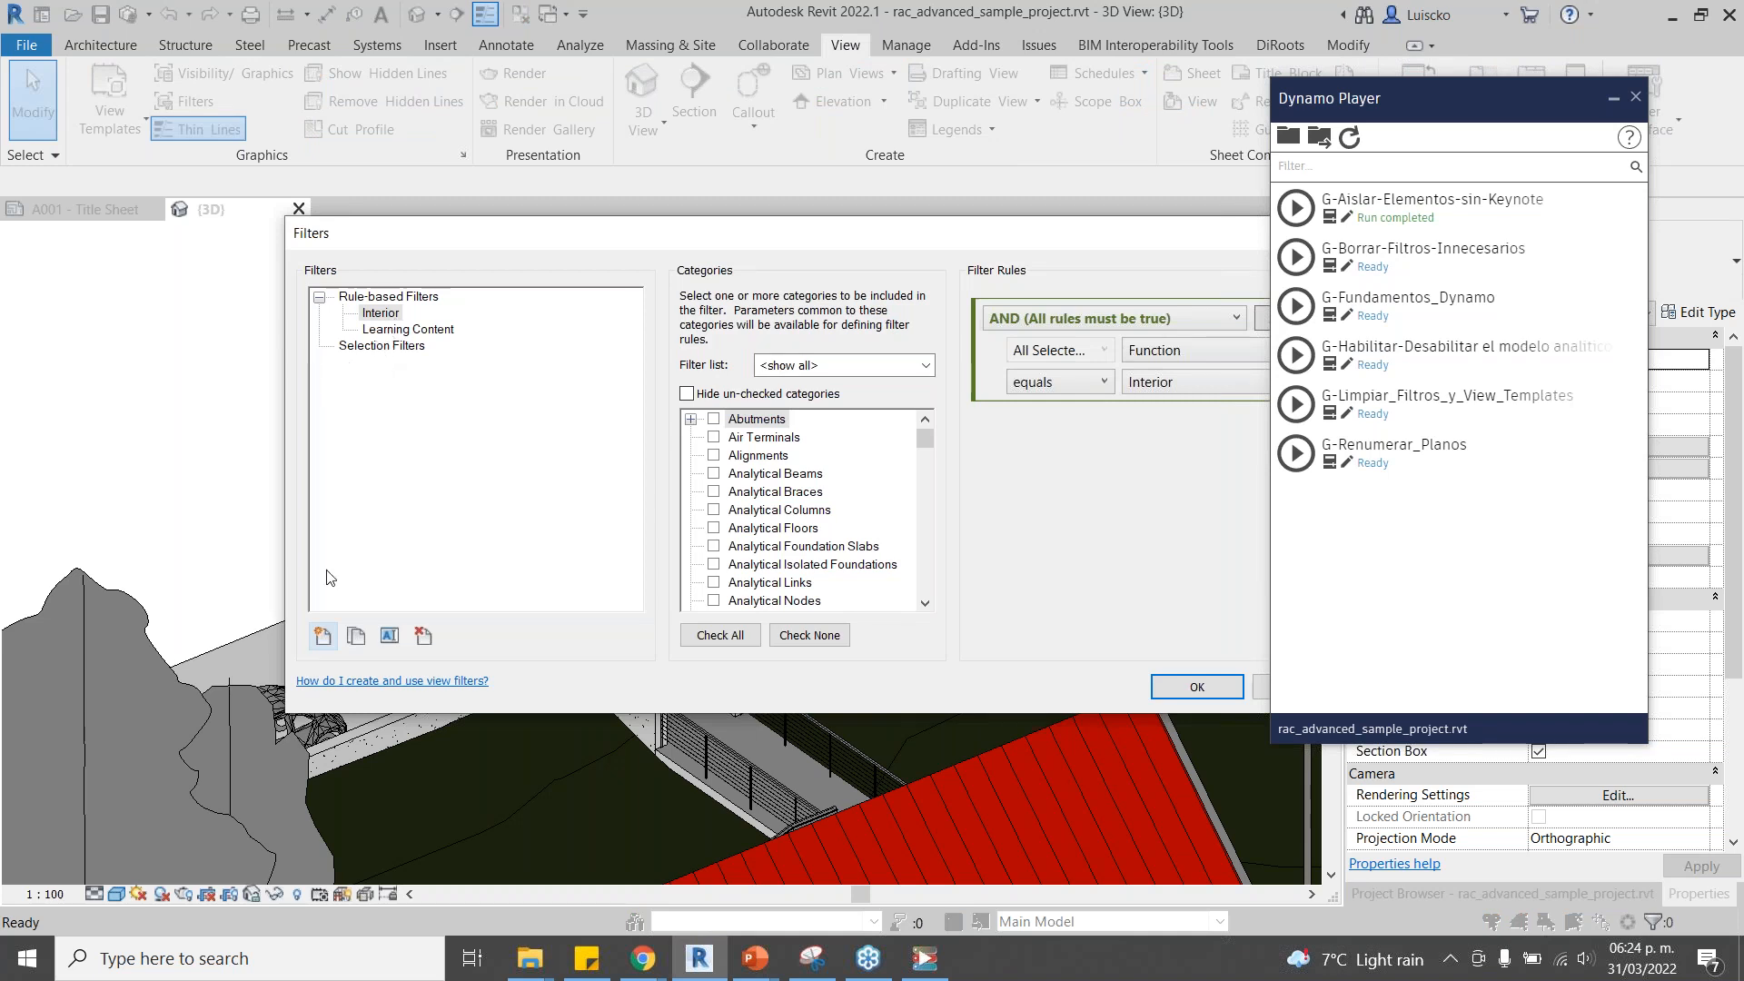
{"action": "left_click", "coordinate": [322, 637]}
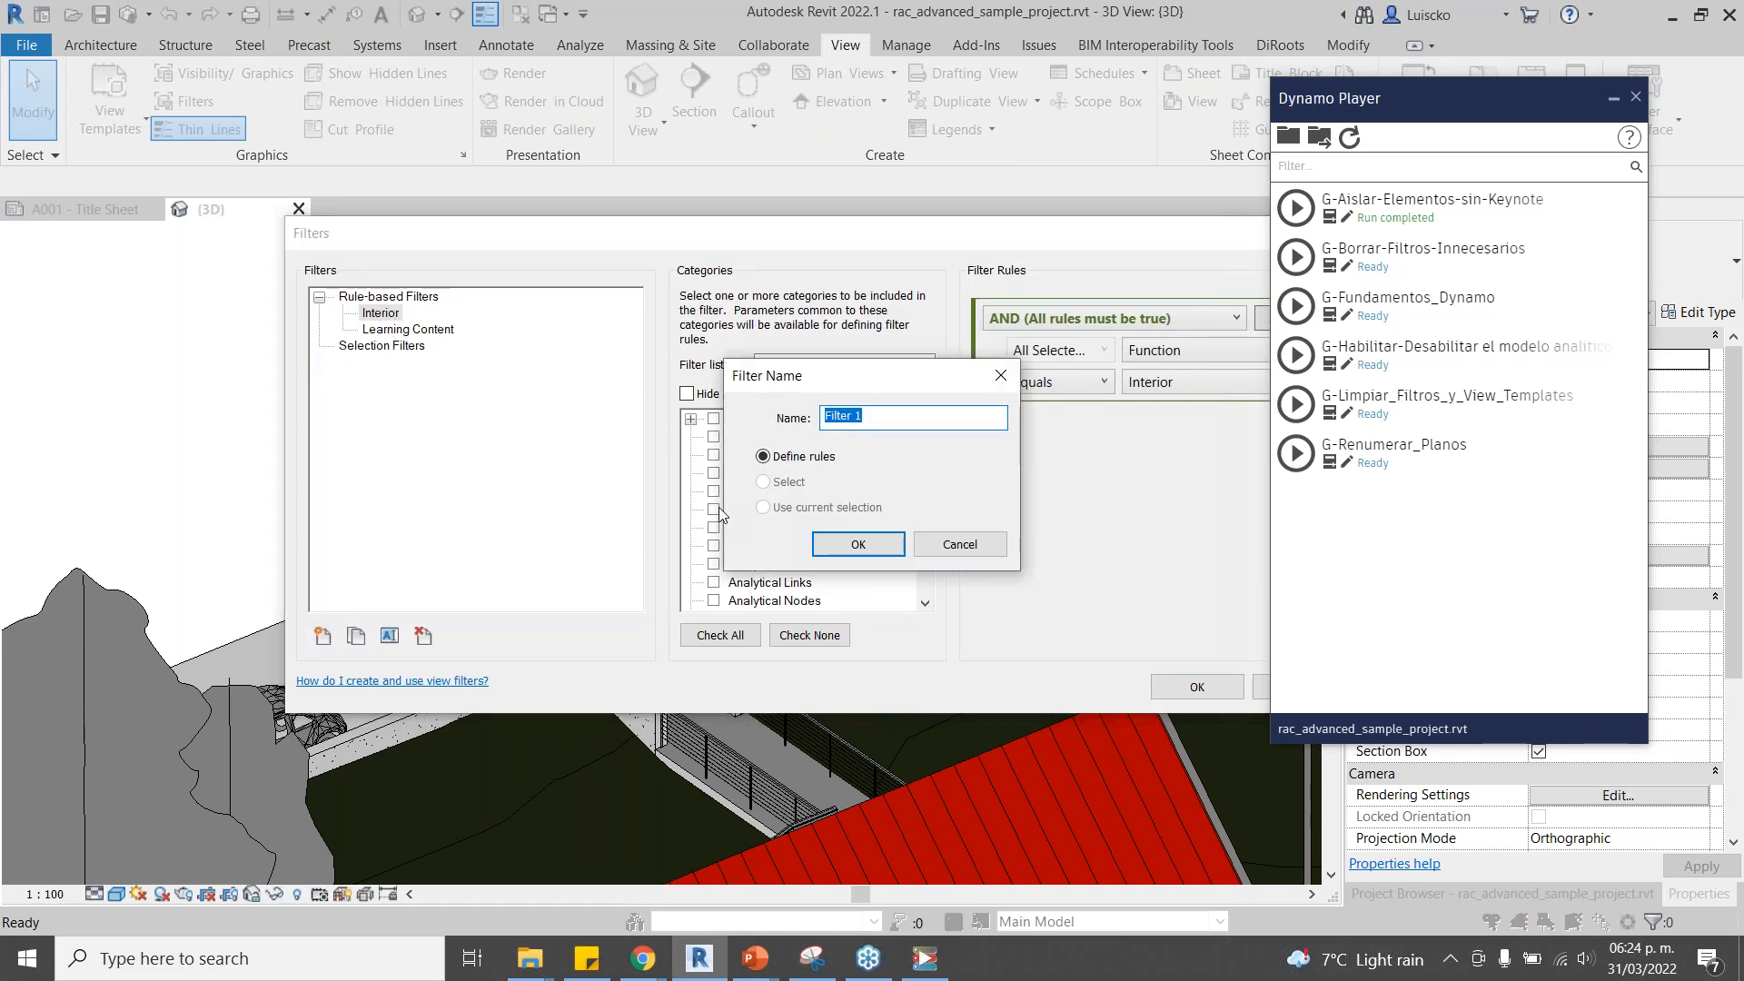
{"action": "left_click", "coordinate": [847, 541]}
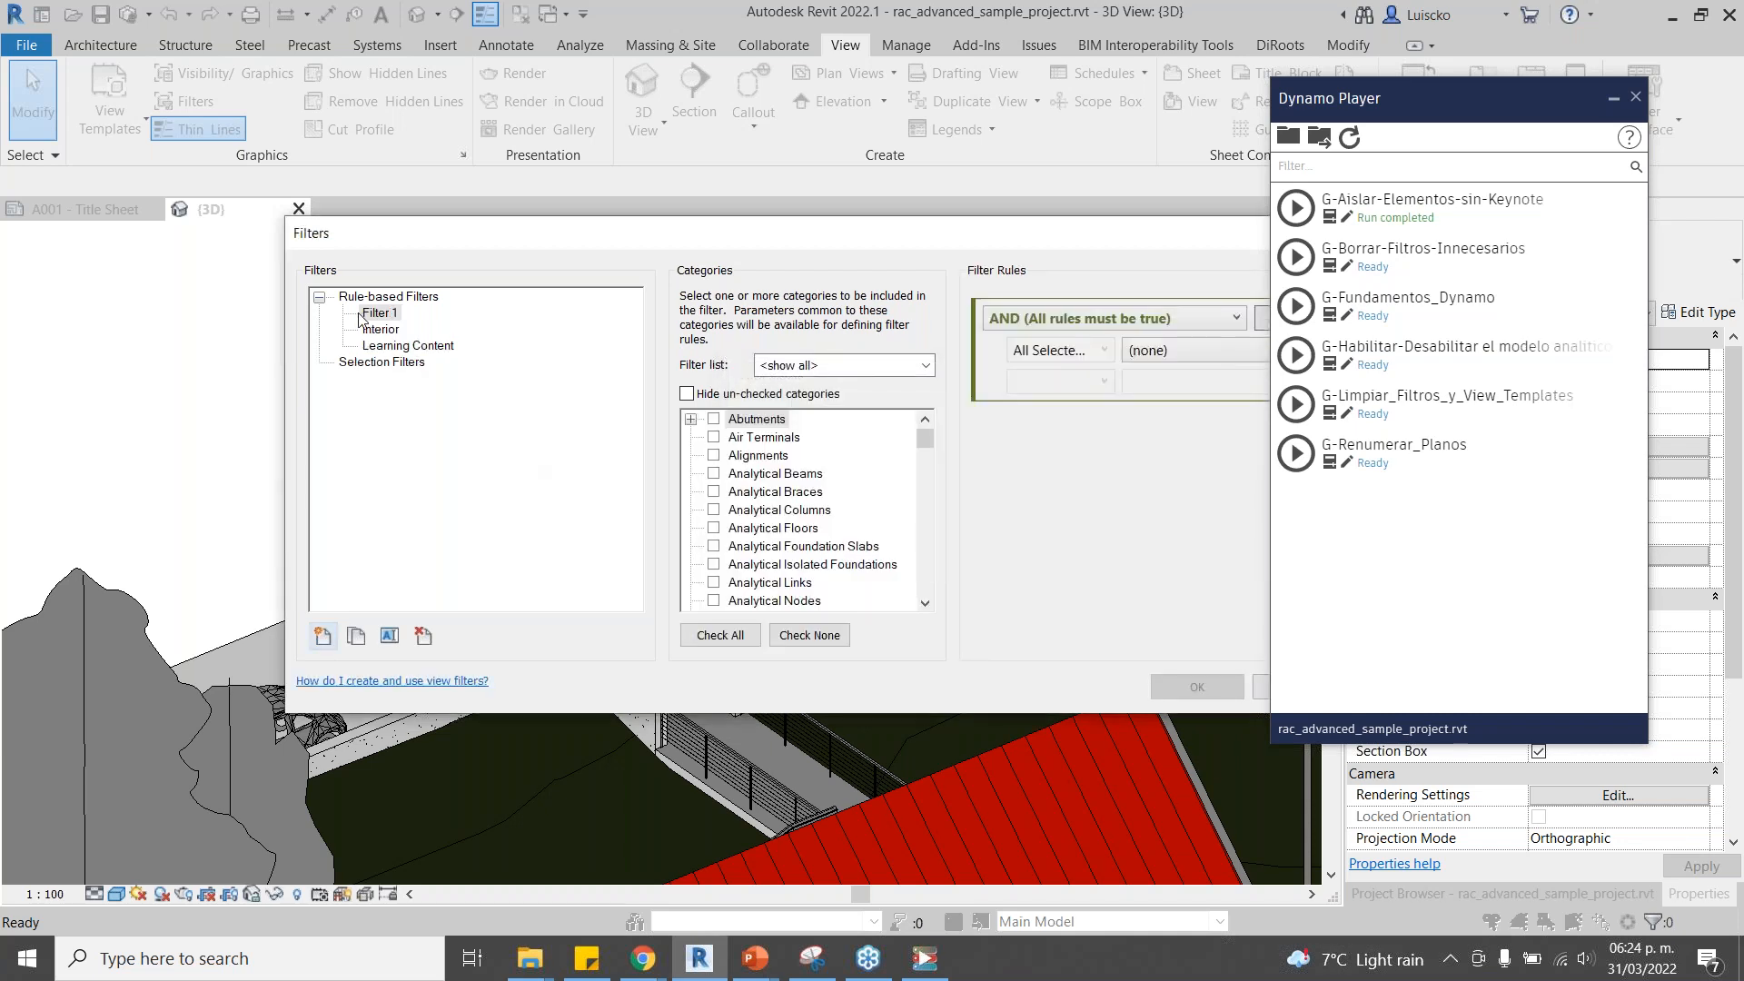
{"action": "left_click", "coordinate": [715, 510]}
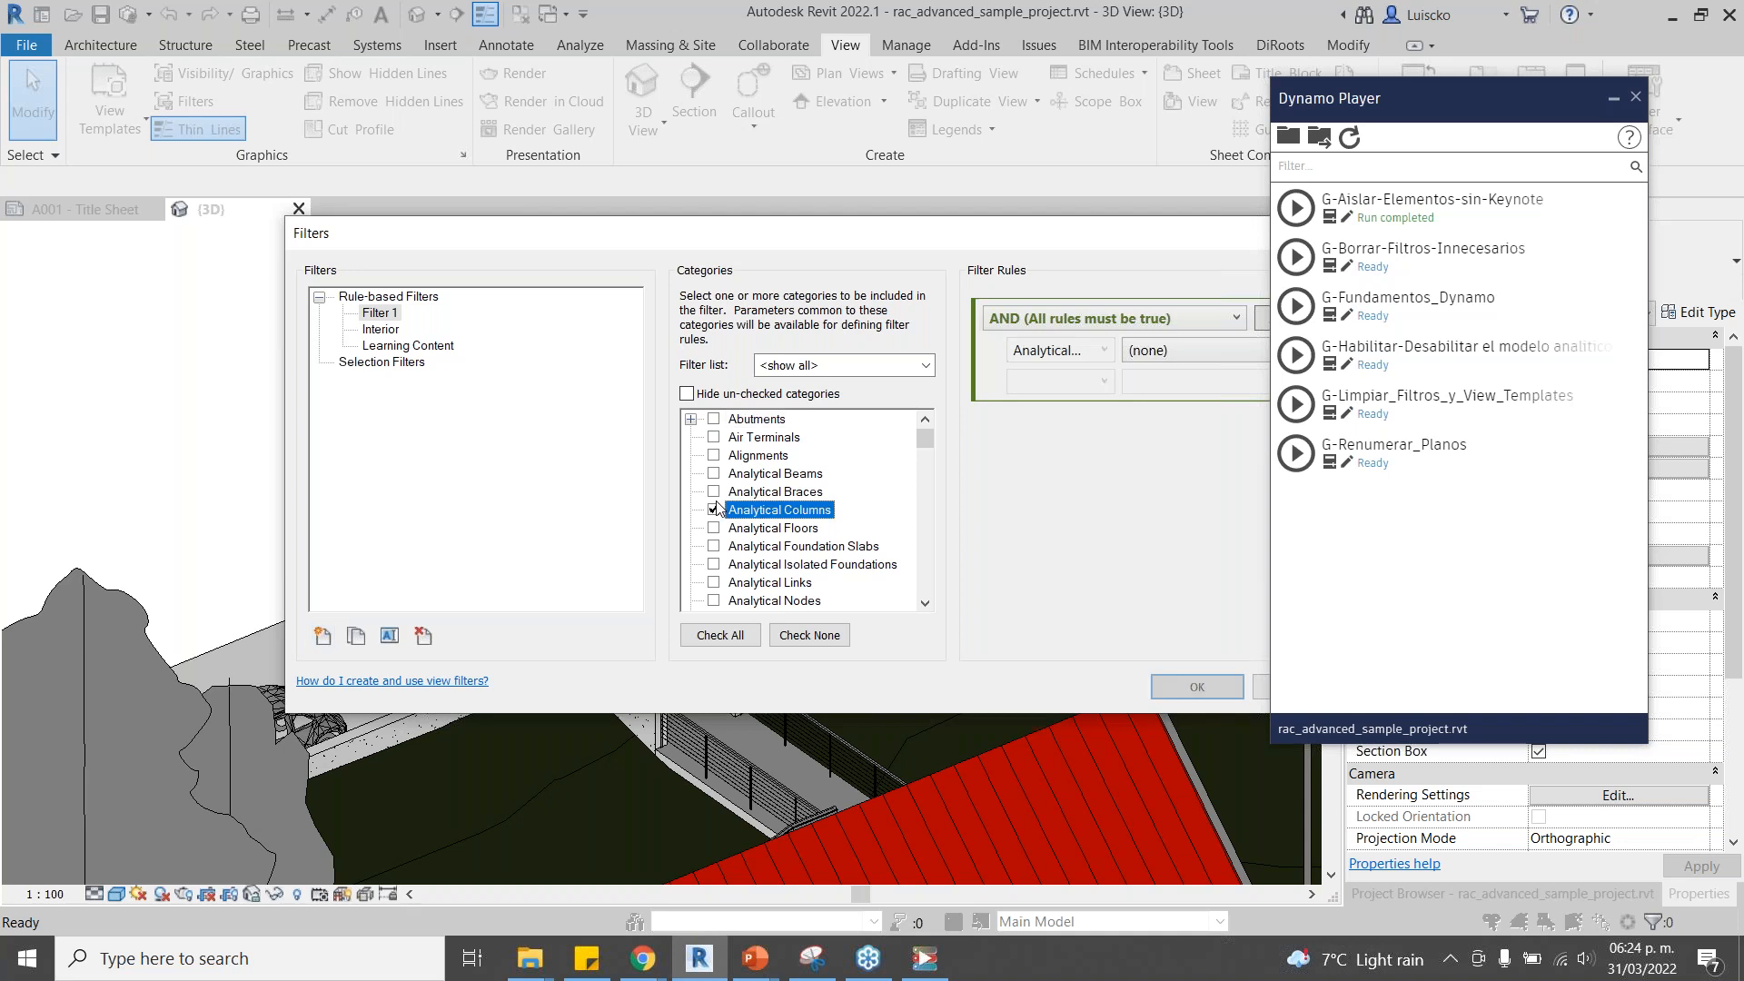
Duplicate the new view filter, add the Analytical Isolated Foundations category to the copy and apply the filter changes.
{"action": "left_click_drag", "start_coordinate": [1079, 252], "coordinate": [816, 226]}
{"action": "left_click", "coordinate": [90, 609]}
{"action": "left_click", "coordinate": [144, 336]}
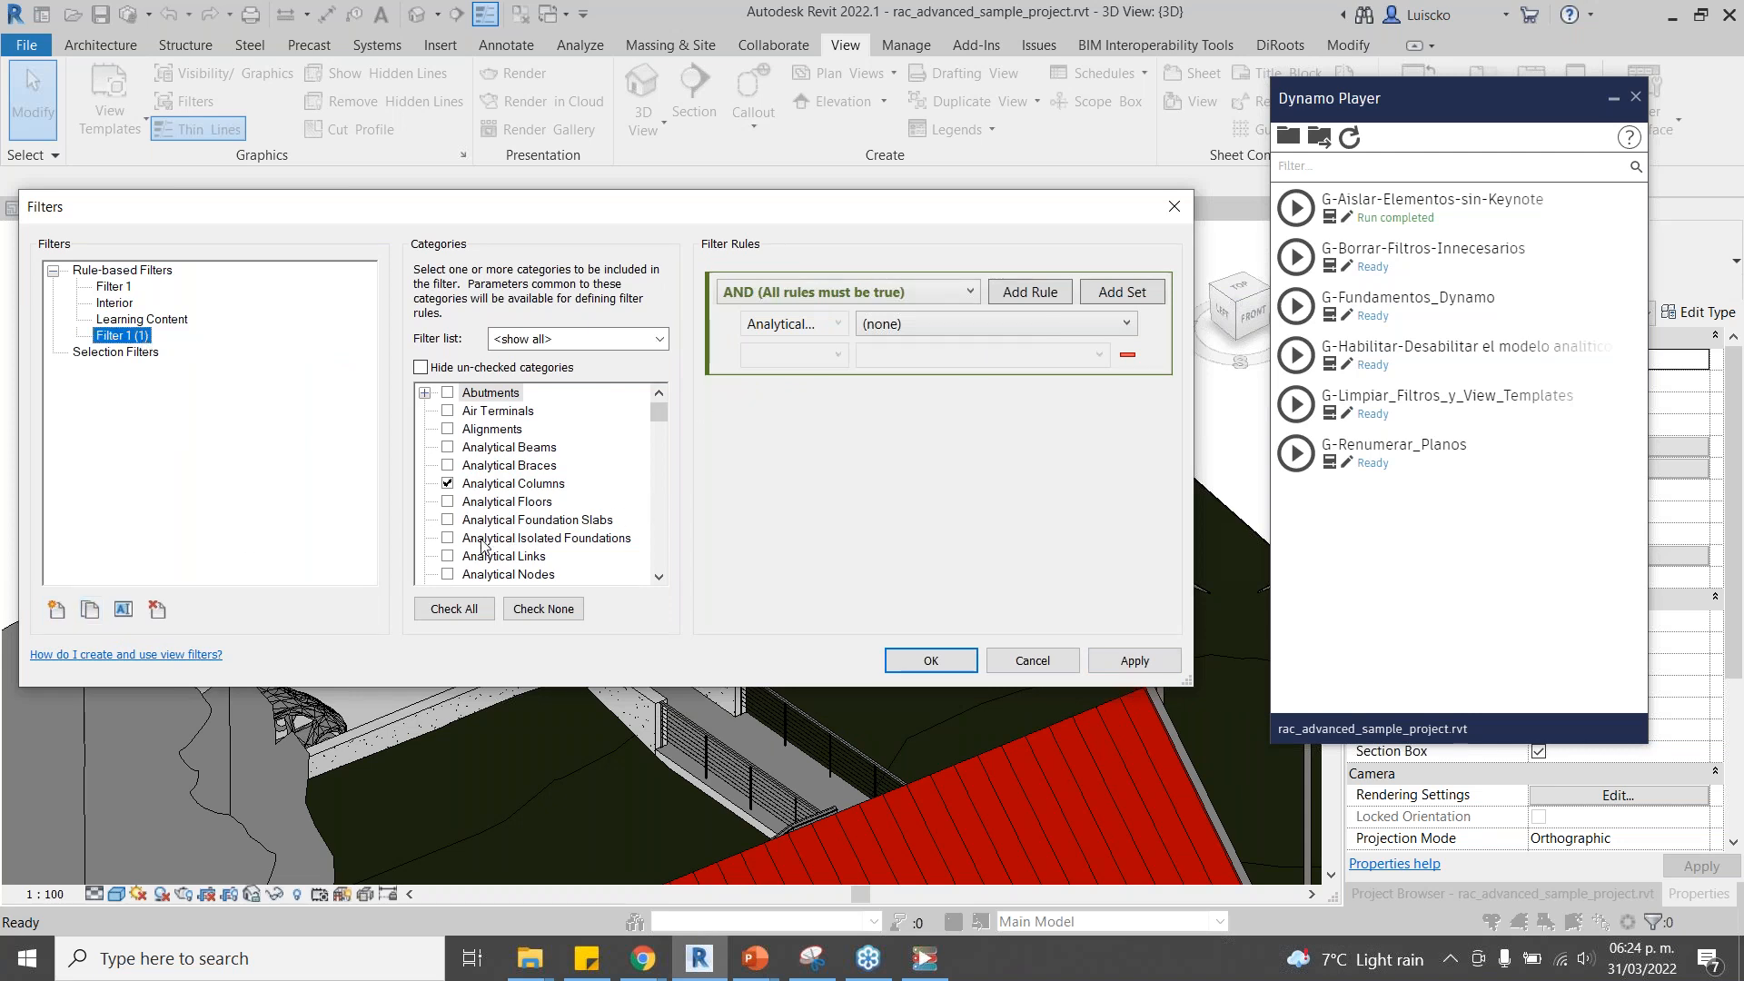
{"action": "left_click", "coordinate": [448, 539]}
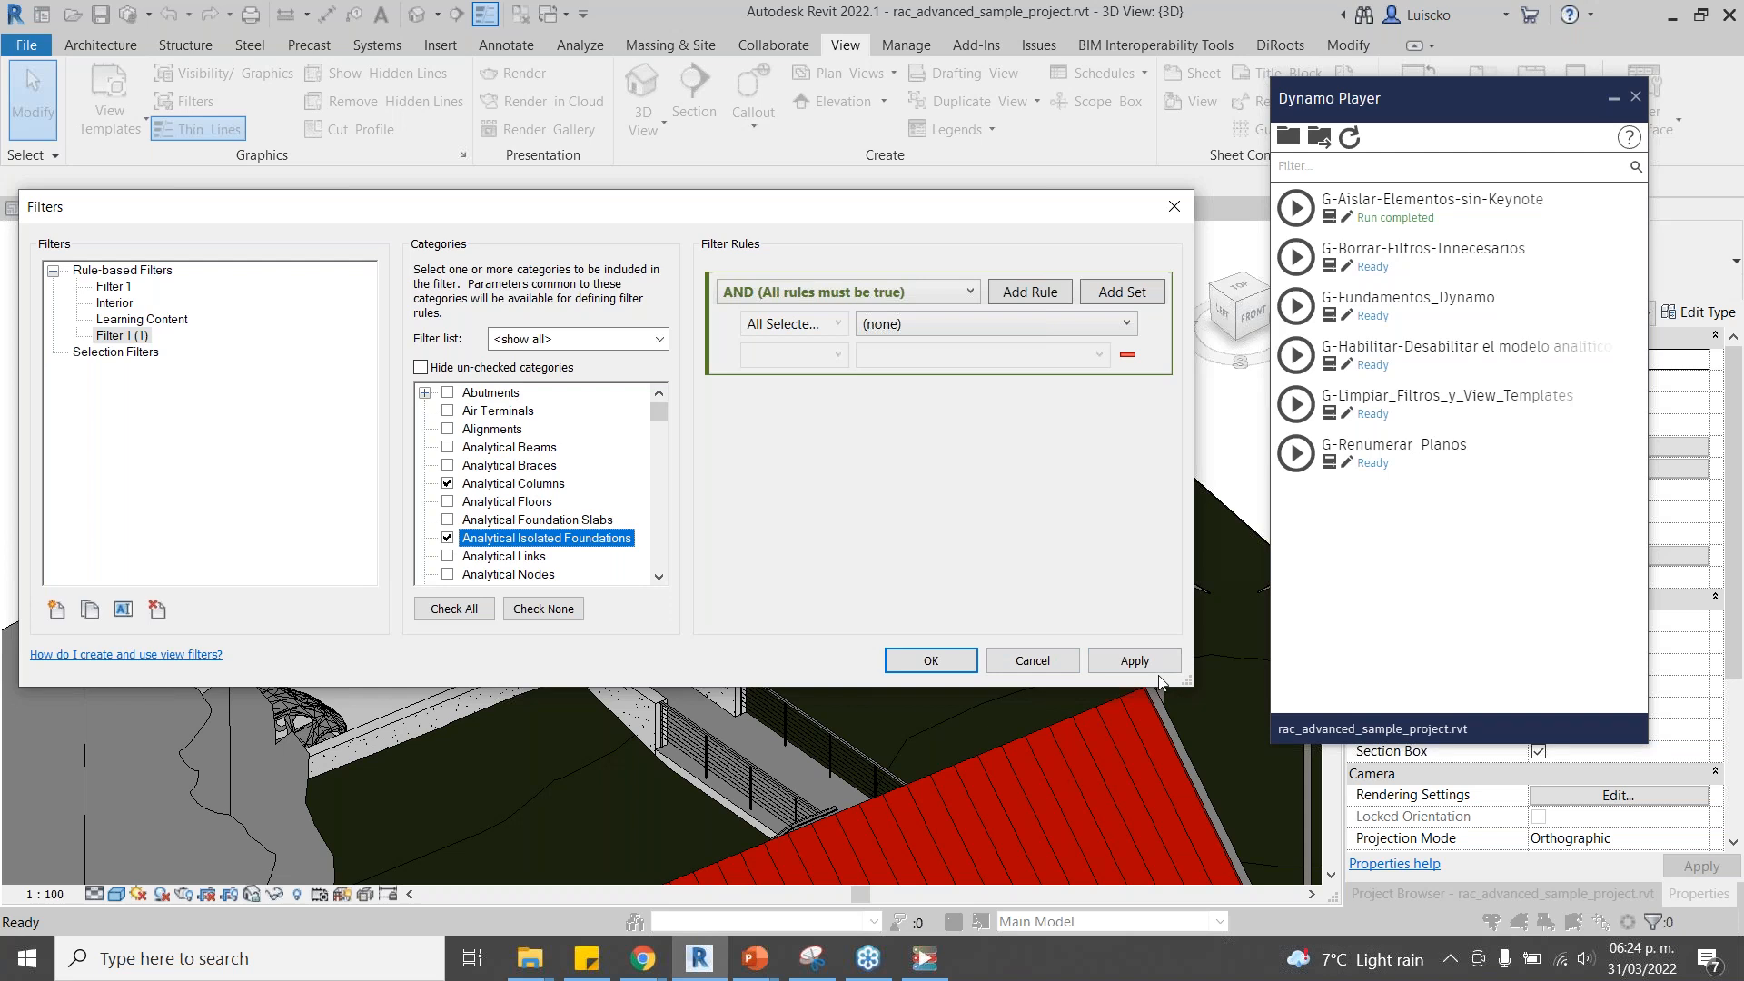
{"action": "left_click", "coordinate": [1107, 661]}
{"action": "left_click", "coordinate": [931, 661]}
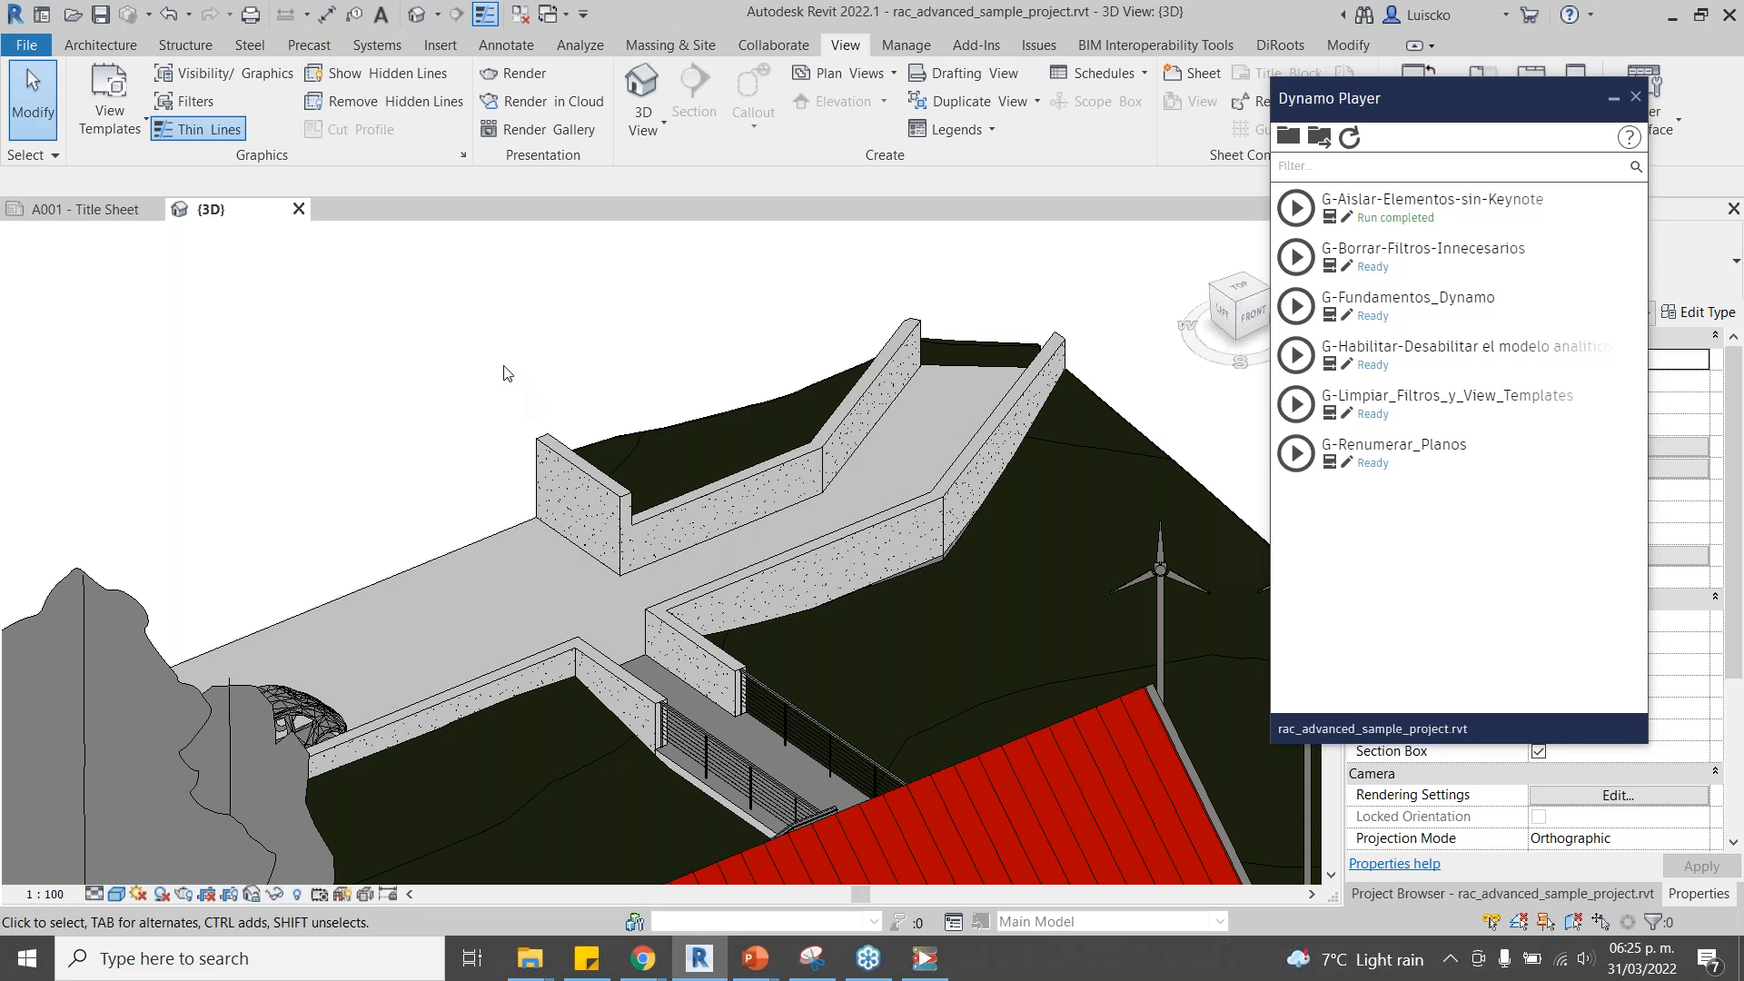
Run the G-Borrar-Filtros-Innecesarios script on the project.
{"action": "left_click", "coordinate": [1296, 257]}
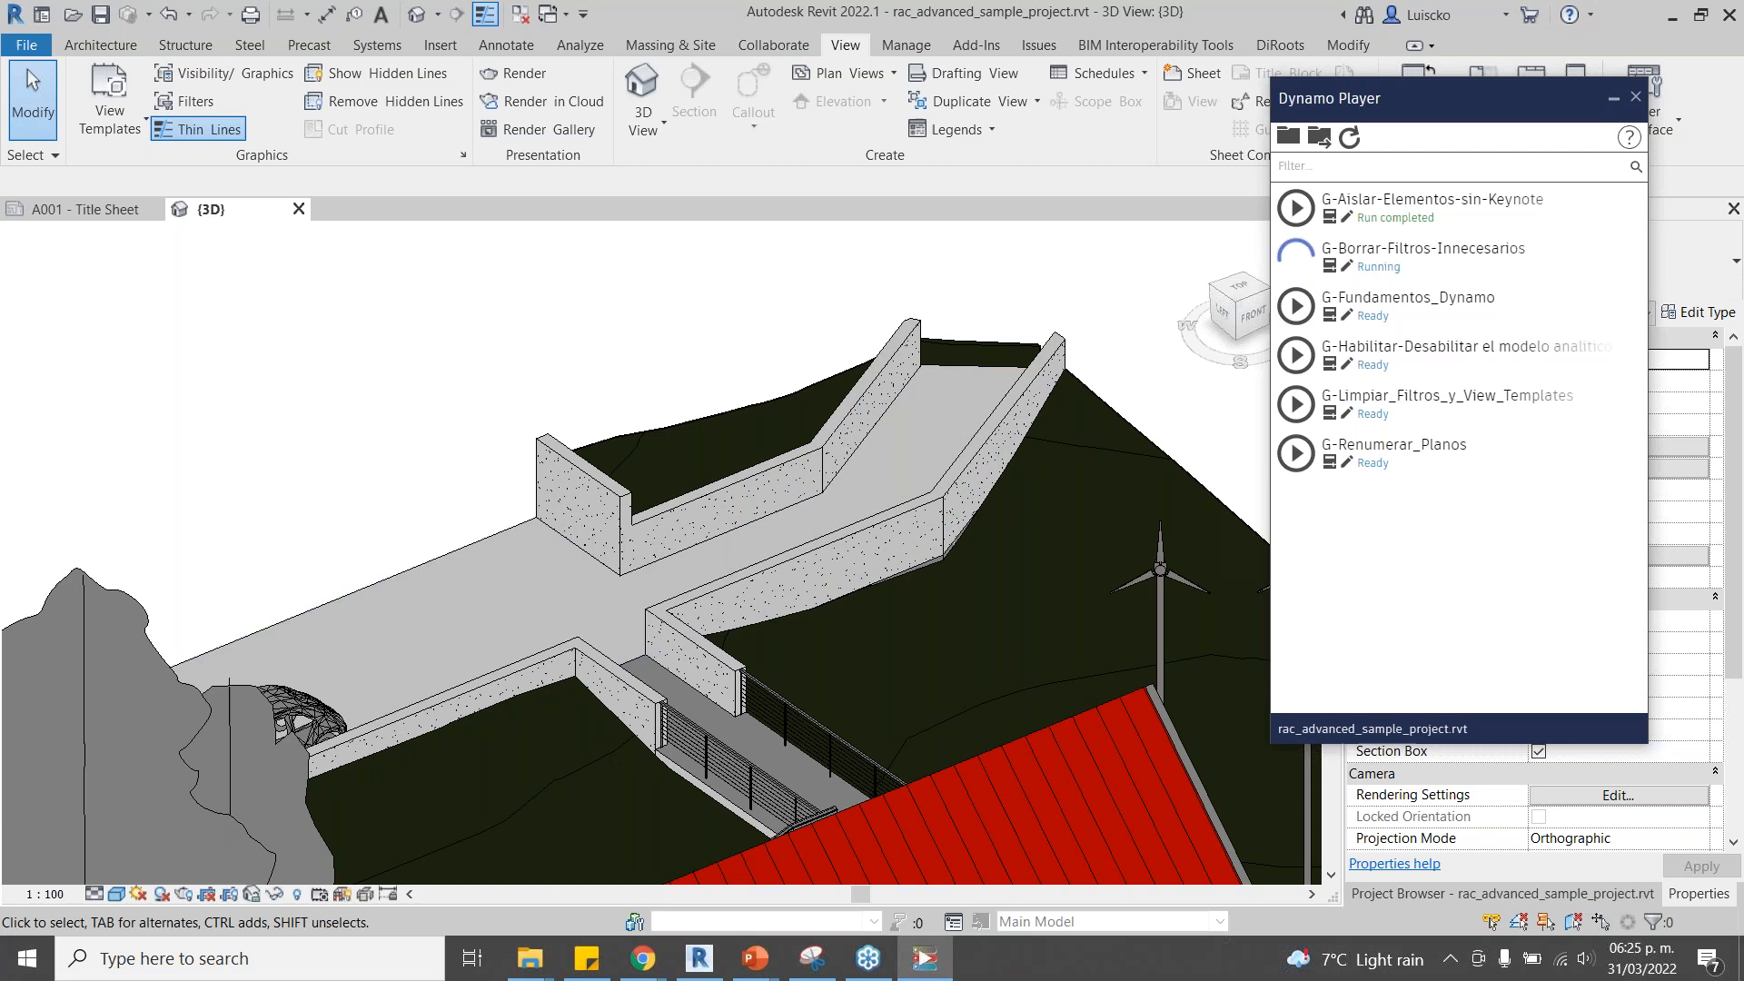
Check which view filters and view templates exist in the project, closing both dialogs without changes.
{"action": "left_click", "coordinate": [188, 101]}
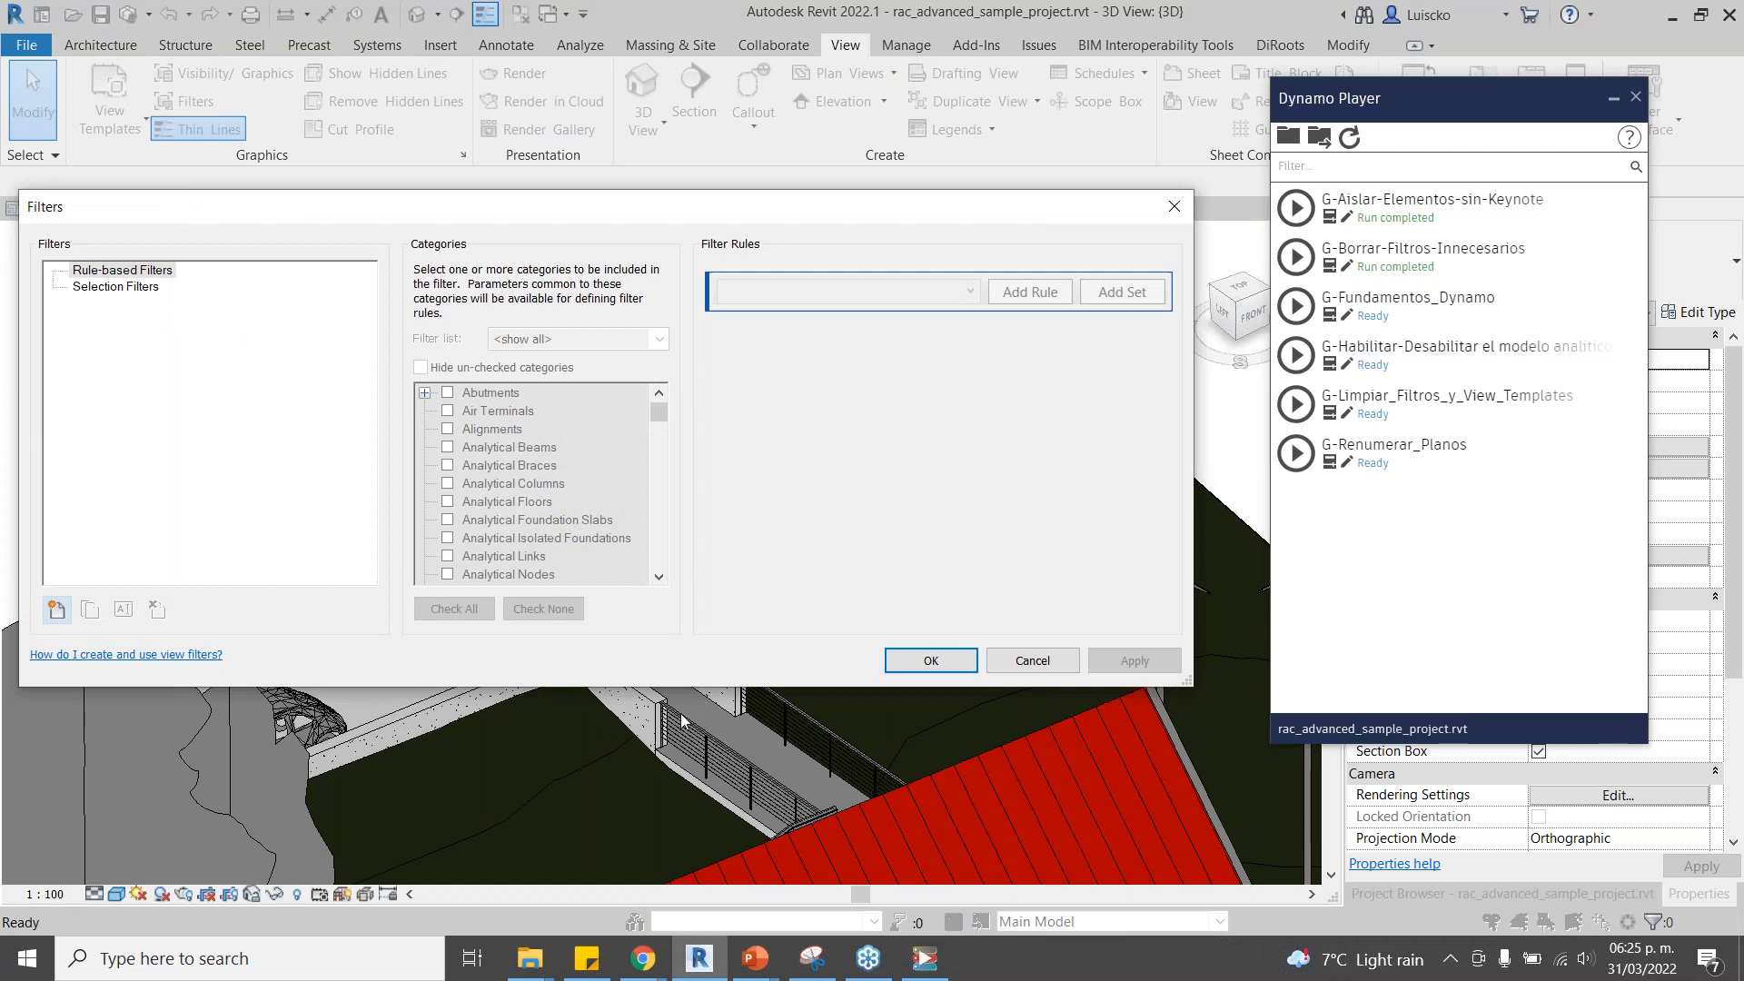
{"action": "left_click", "coordinate": [1043, 668]}
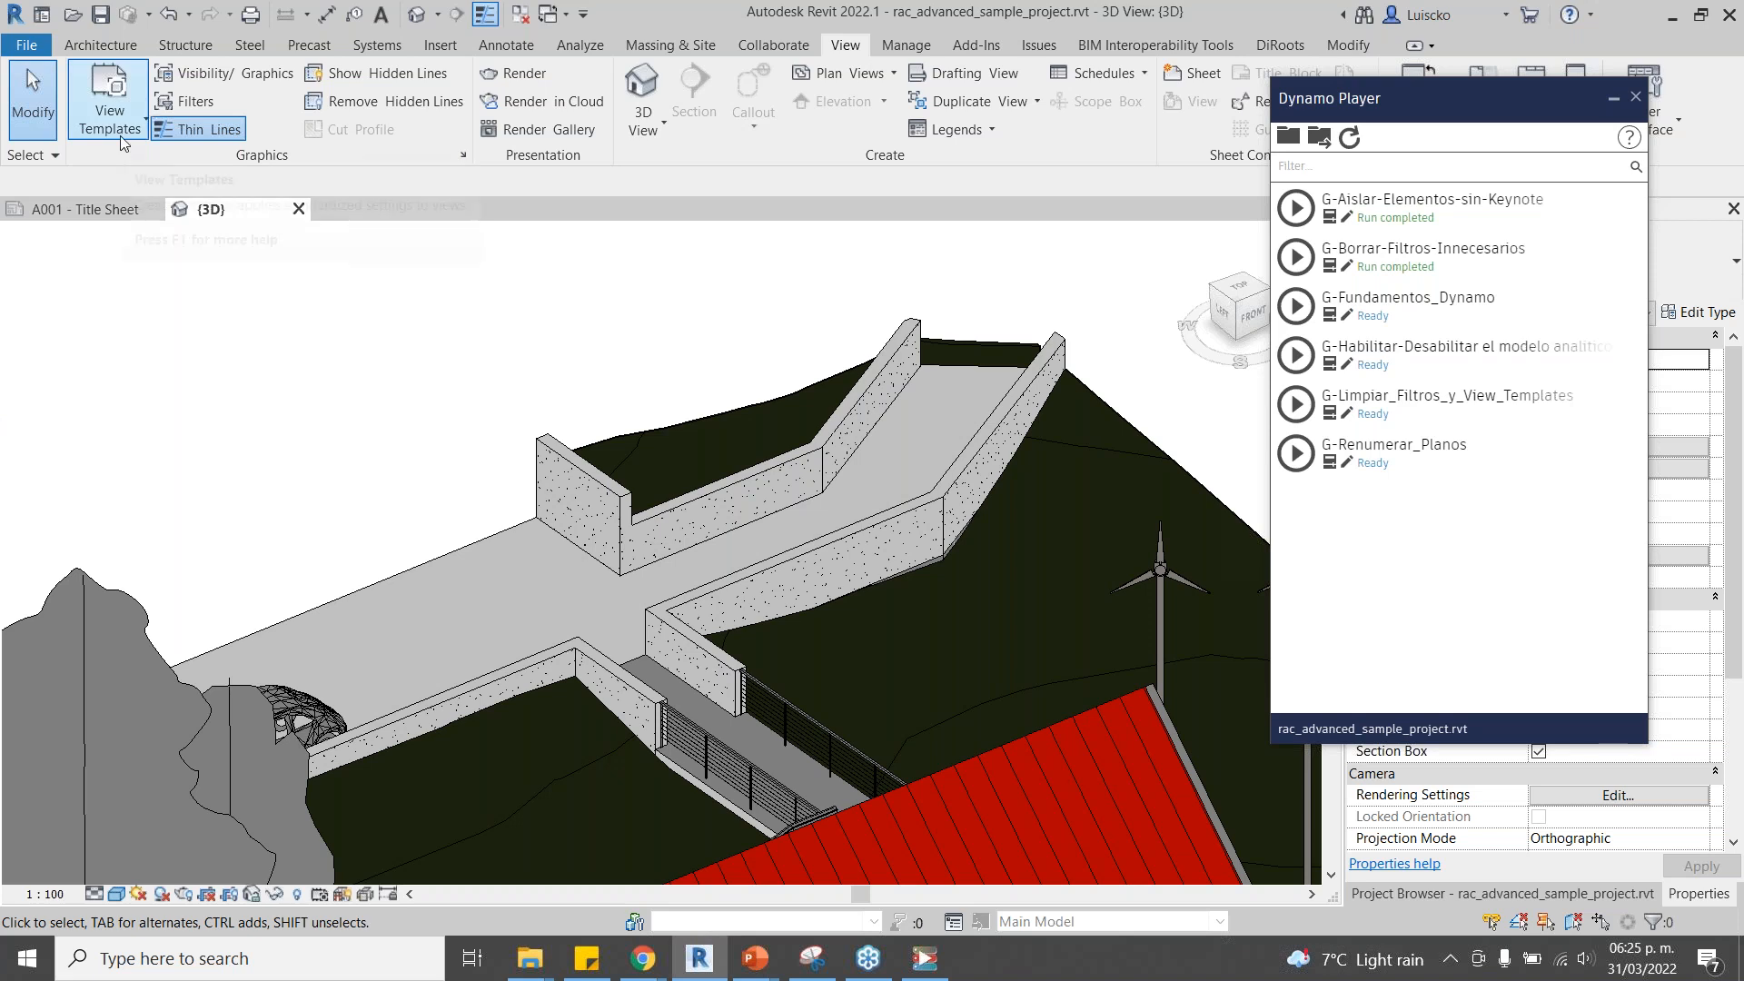
{"action": "left_click", "coordinate": [149, 107]}
{"action": "left_click", "coordinate": [168, 263]}
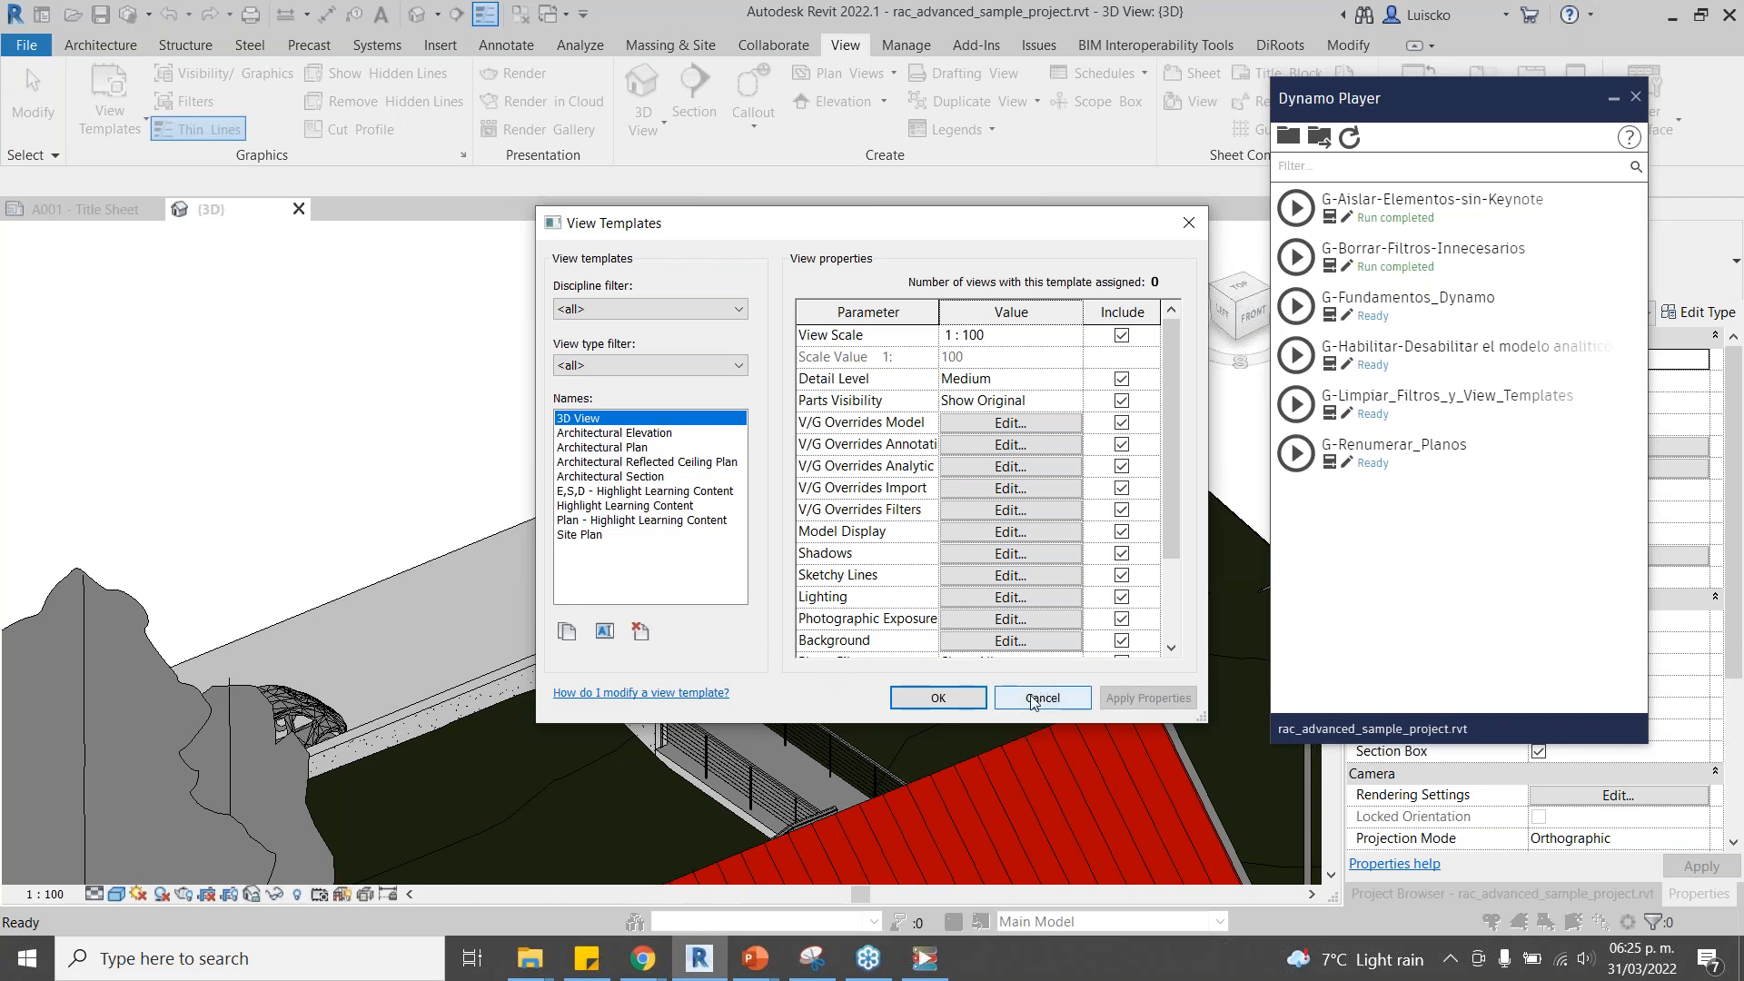
{"action": "left_click", "coordinate": [963, 701]}
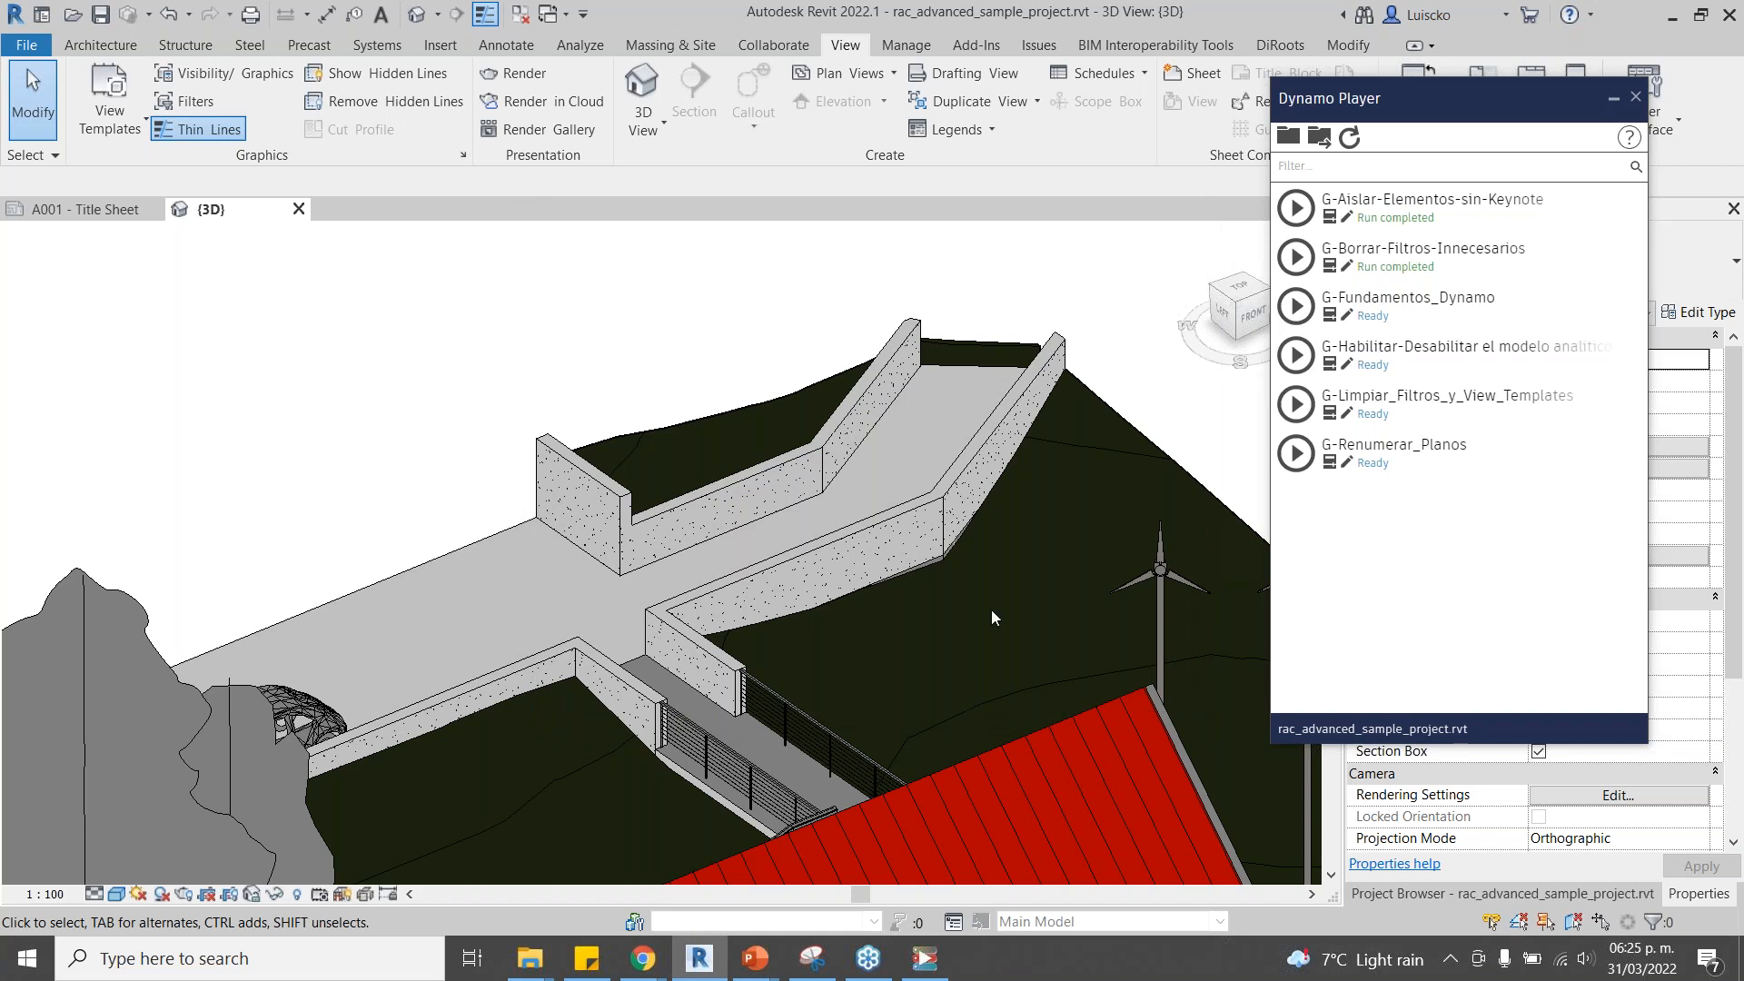
Run the G-Limpiar_Filtros_y_View_Templates script on the project and review the list of view templates.
{"action": "left_click", "coordinate": [1296, 406]}
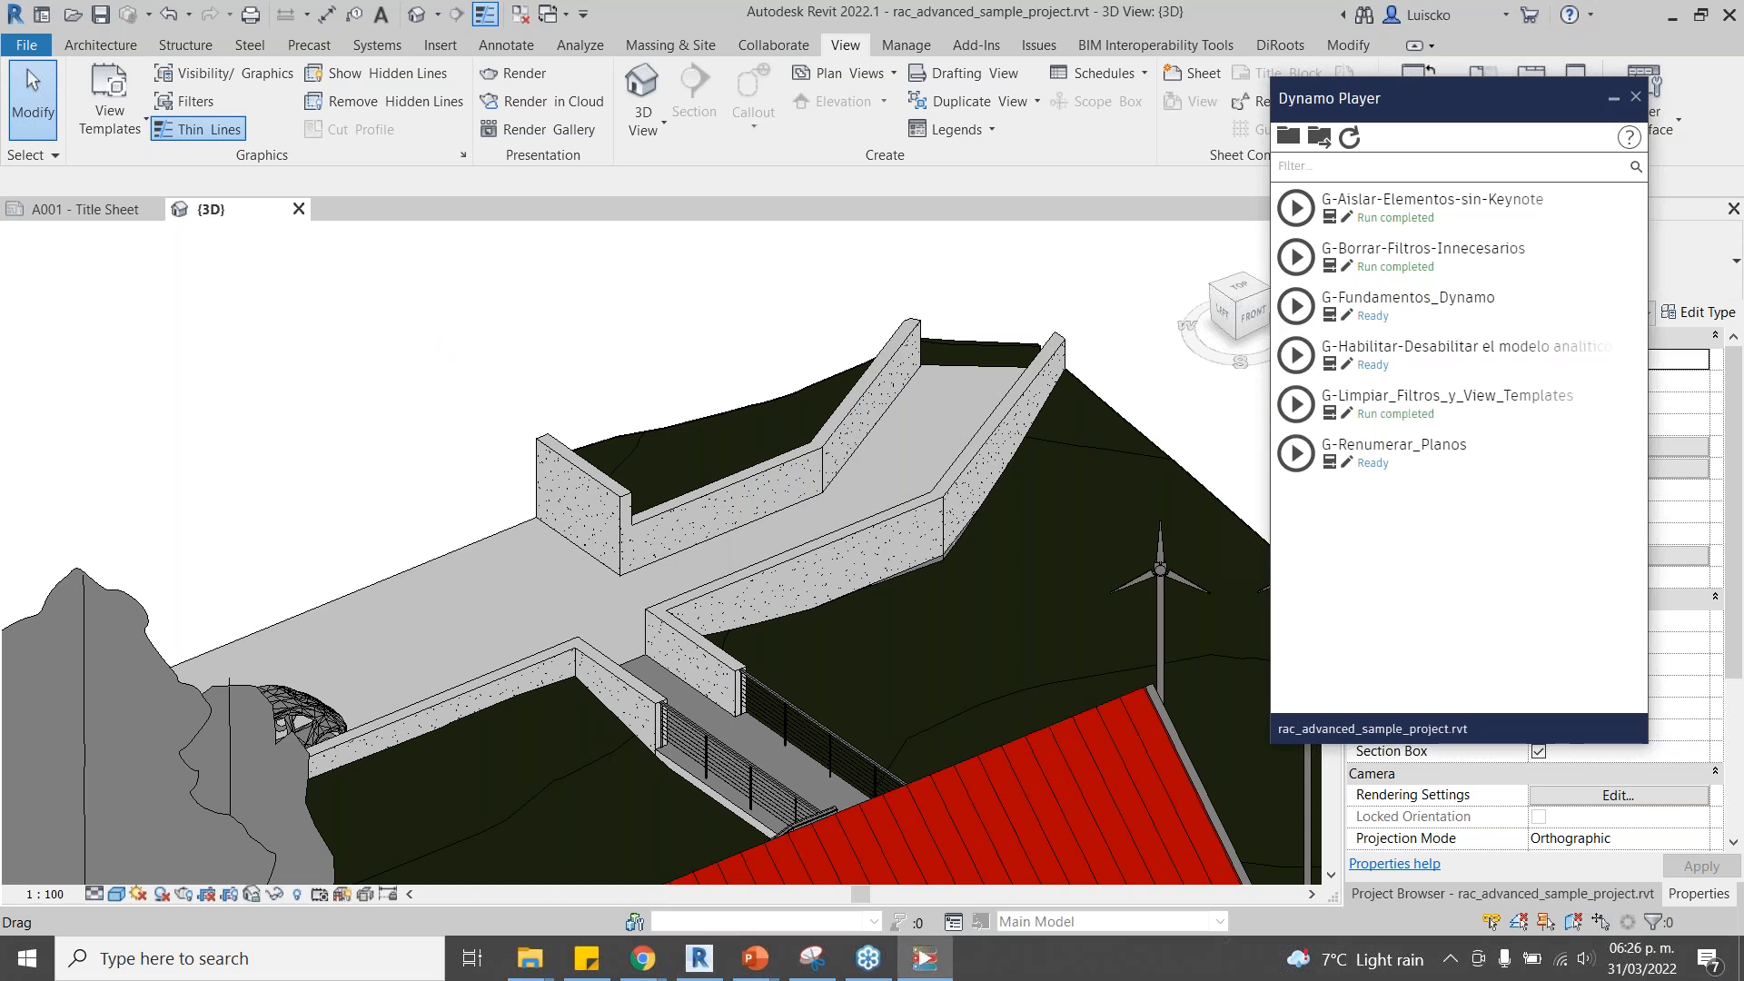
{"action": "left_click", "coordinate": [138, 129]}
{"action": "left_click", "coordinate": [209, 265]}
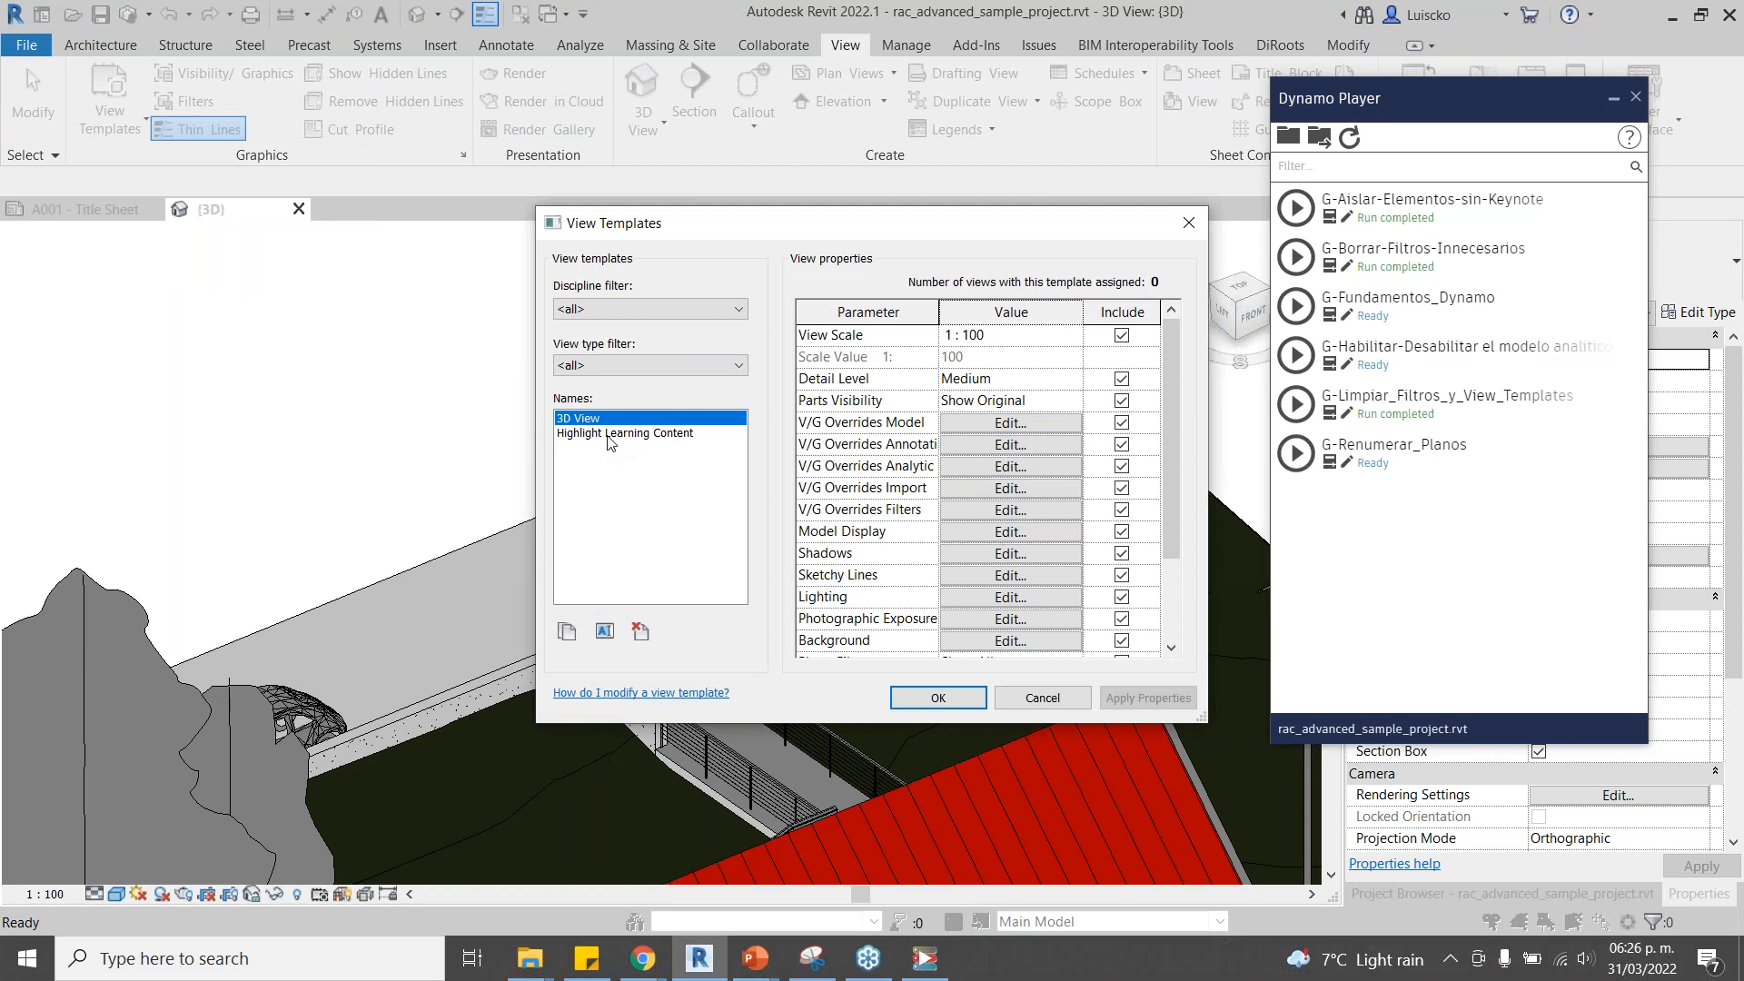
{"action": "left_click", "coordinate": [609, 436]}
{"action": "left_click", "coordinate": [600, 420]}
{"action": "left_click", "coordinate": [1036, 699]}
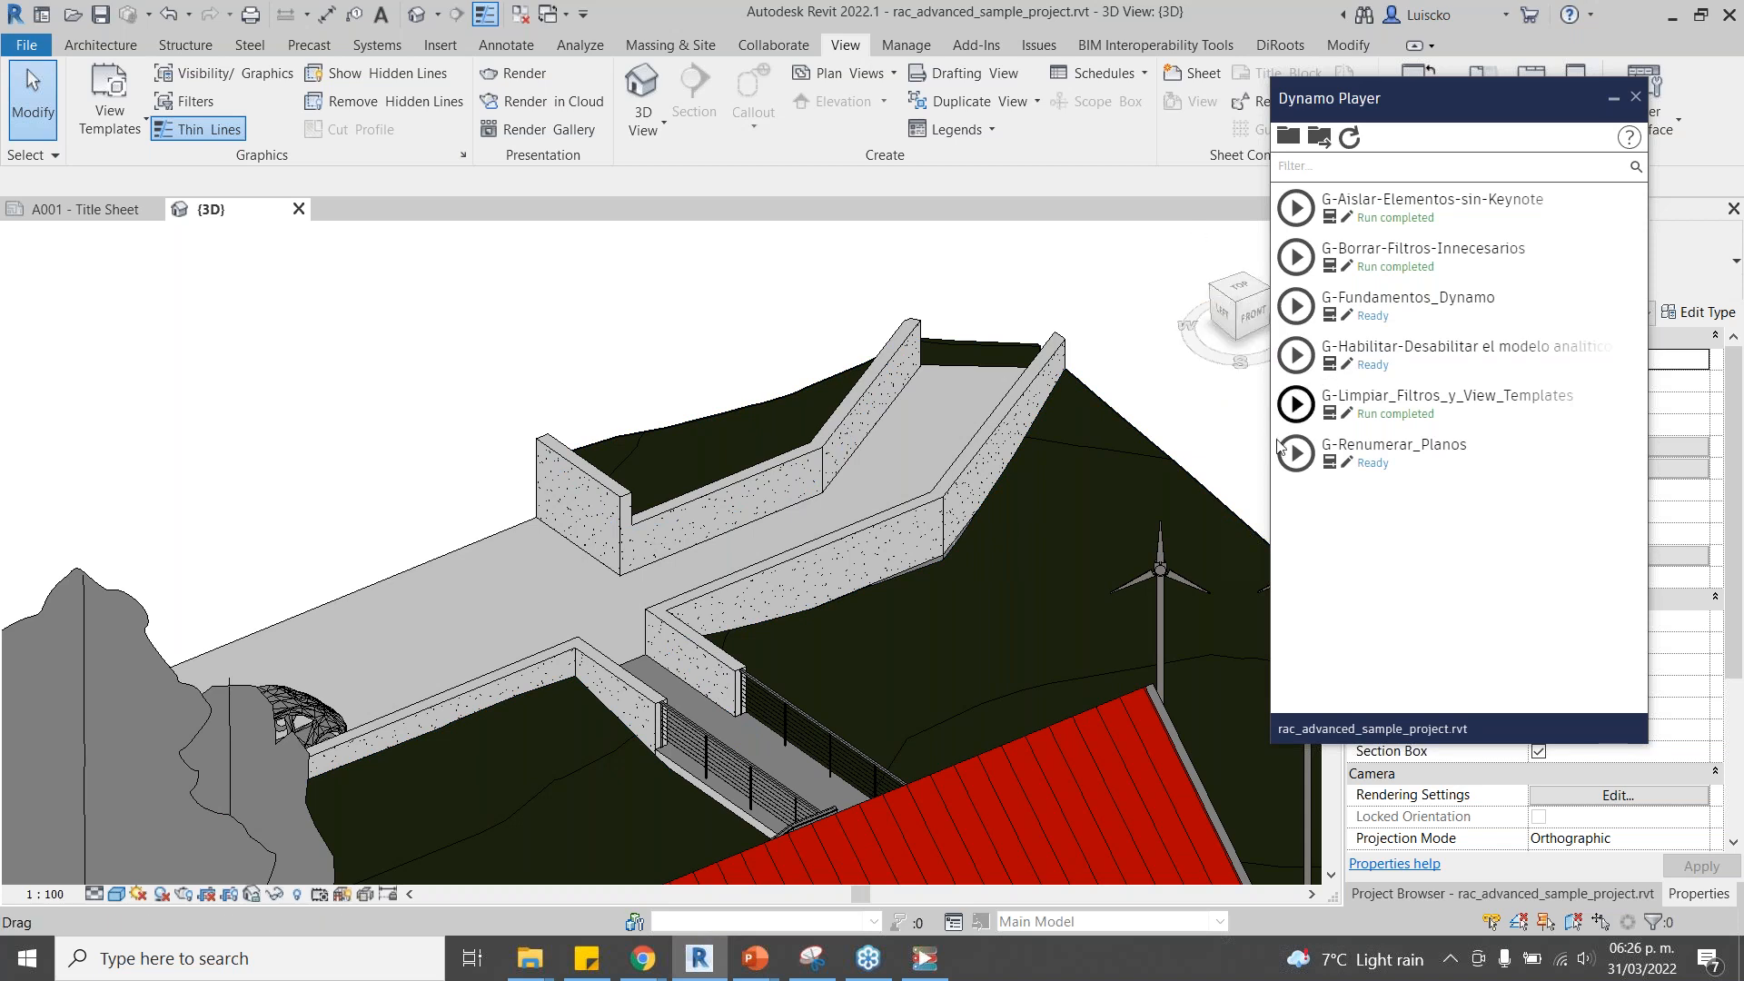
Bring the whole building and site into view and minimize the Dynamo Player window.
{"action": "middle_click_drag", "start_coordinate": [847, 656], "coordinate": [492, 512]}
{"action": "scroll", "coordinate": [493, 512], "scroll_direction": "down", "scroll_amount": 2}
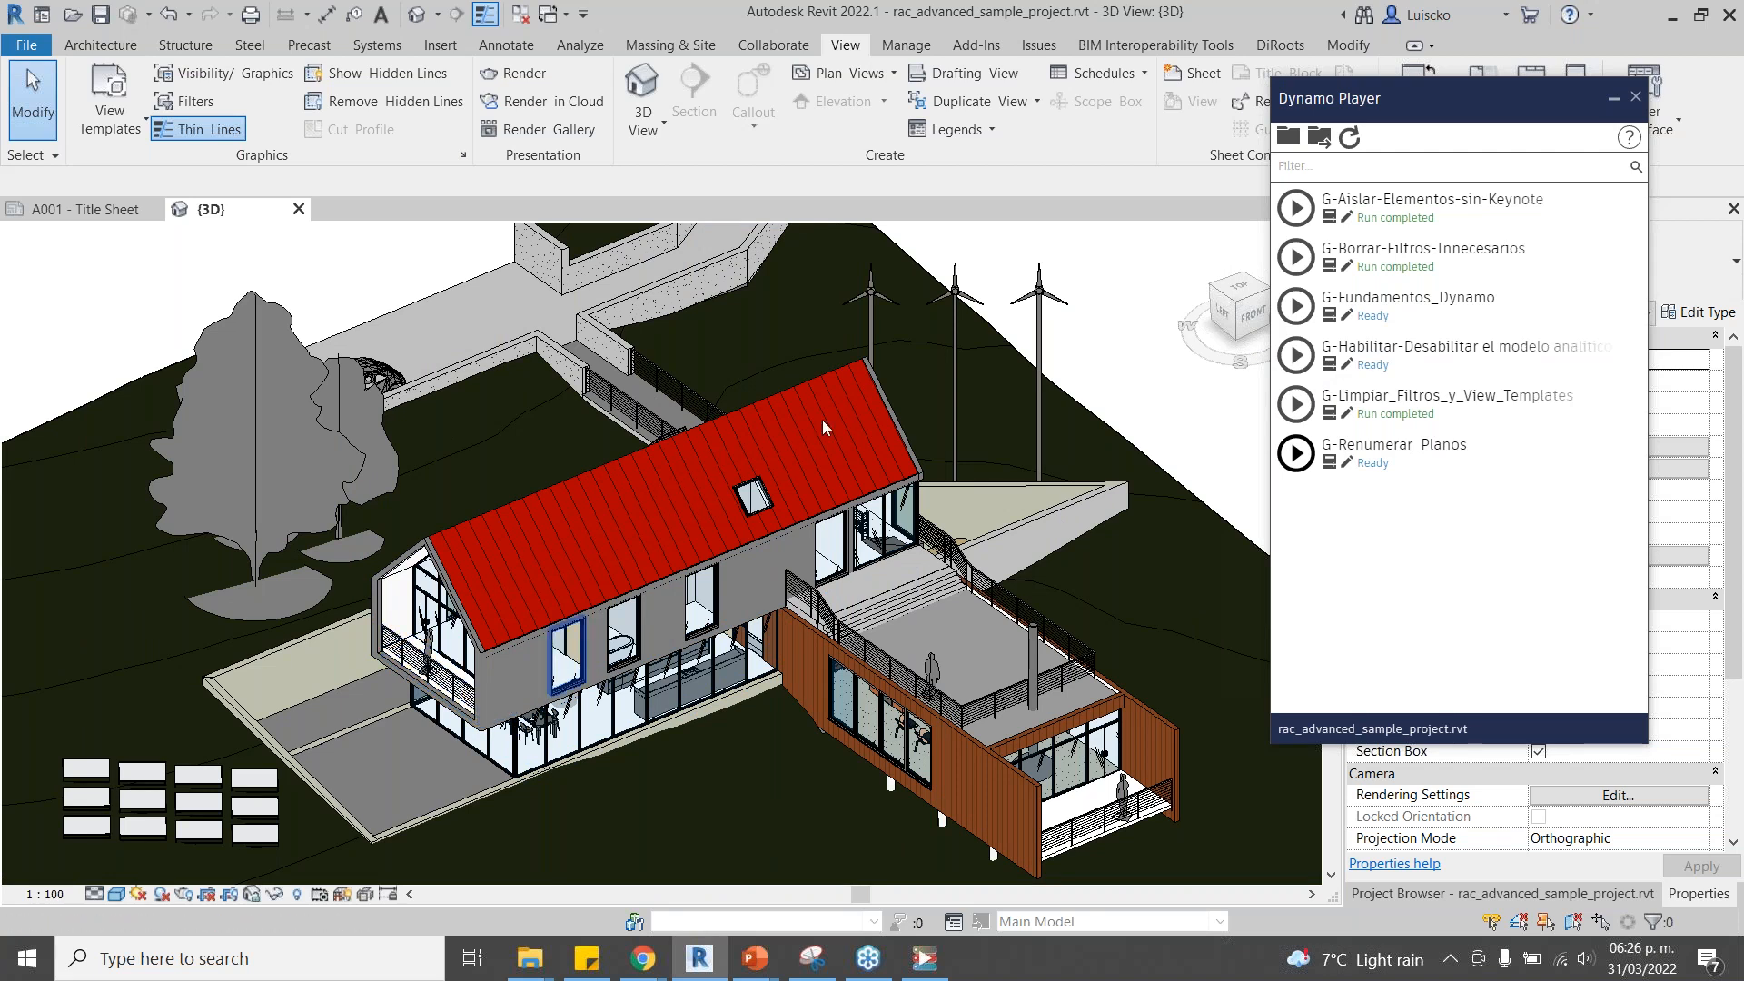
{"action": "left_click_drag", "start_coordinate": [1453, 97], "coordinate": [1398, 55]}
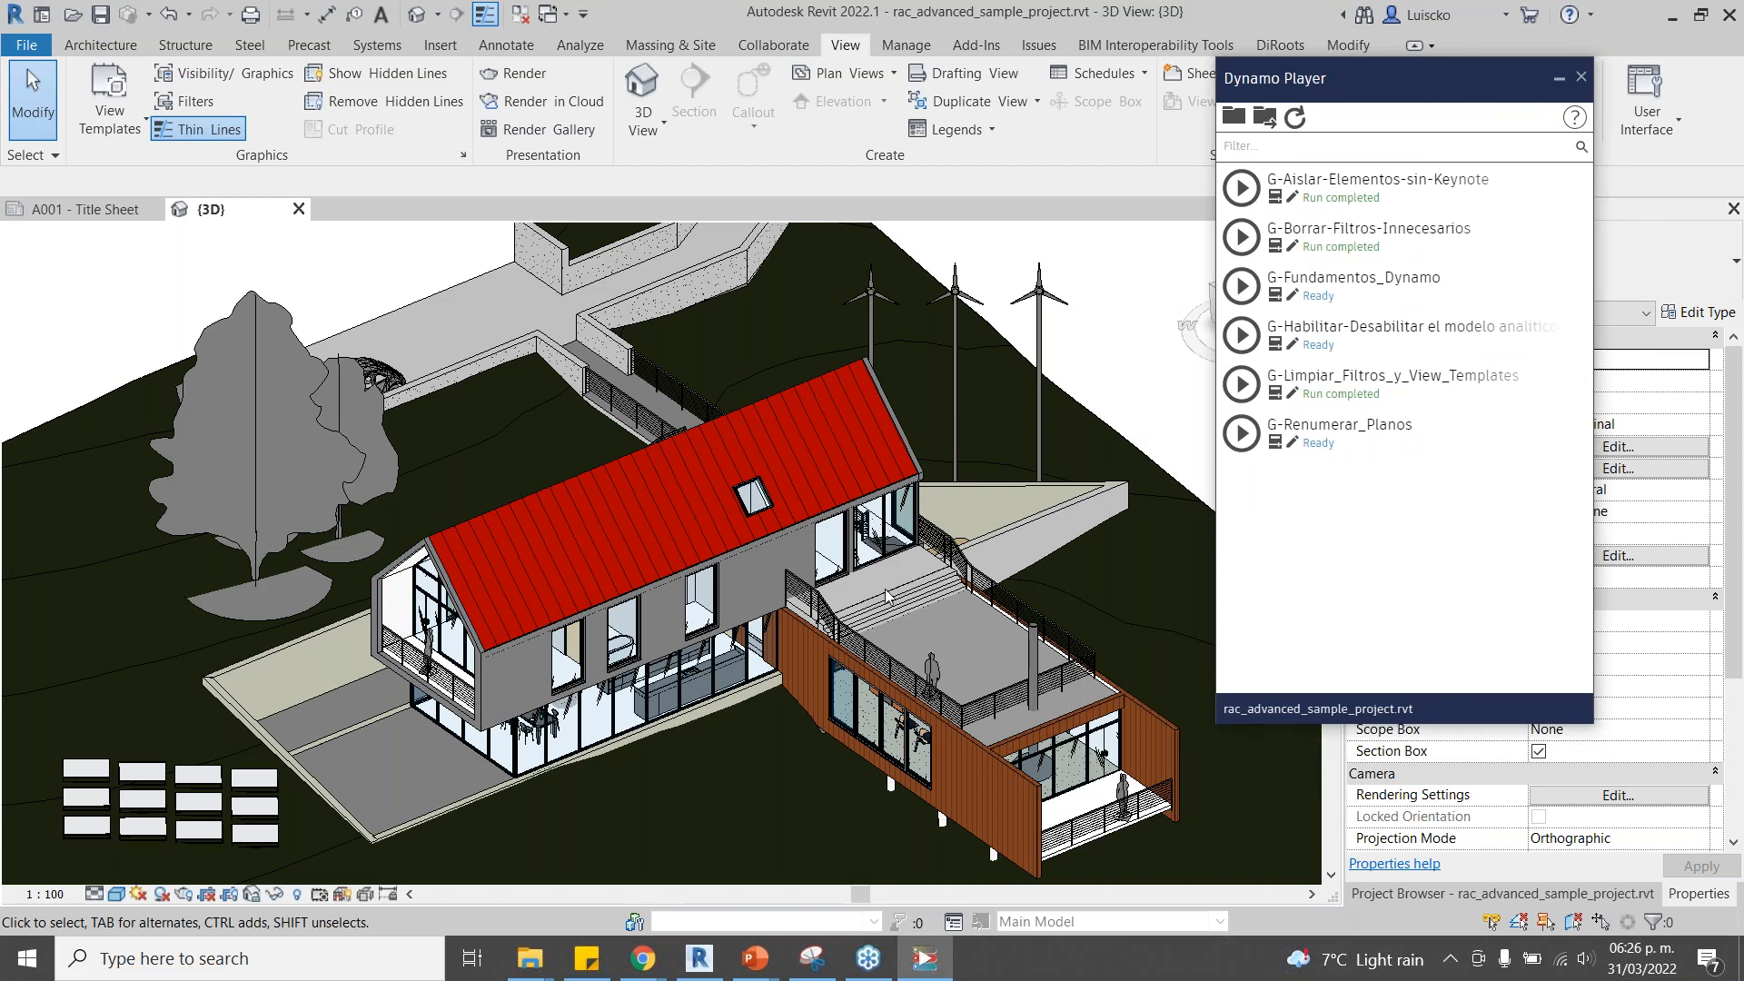
{"action": "scroll", "coordinate": [211, 514], "scroll_direction": "down", "scroll_amount": 5}
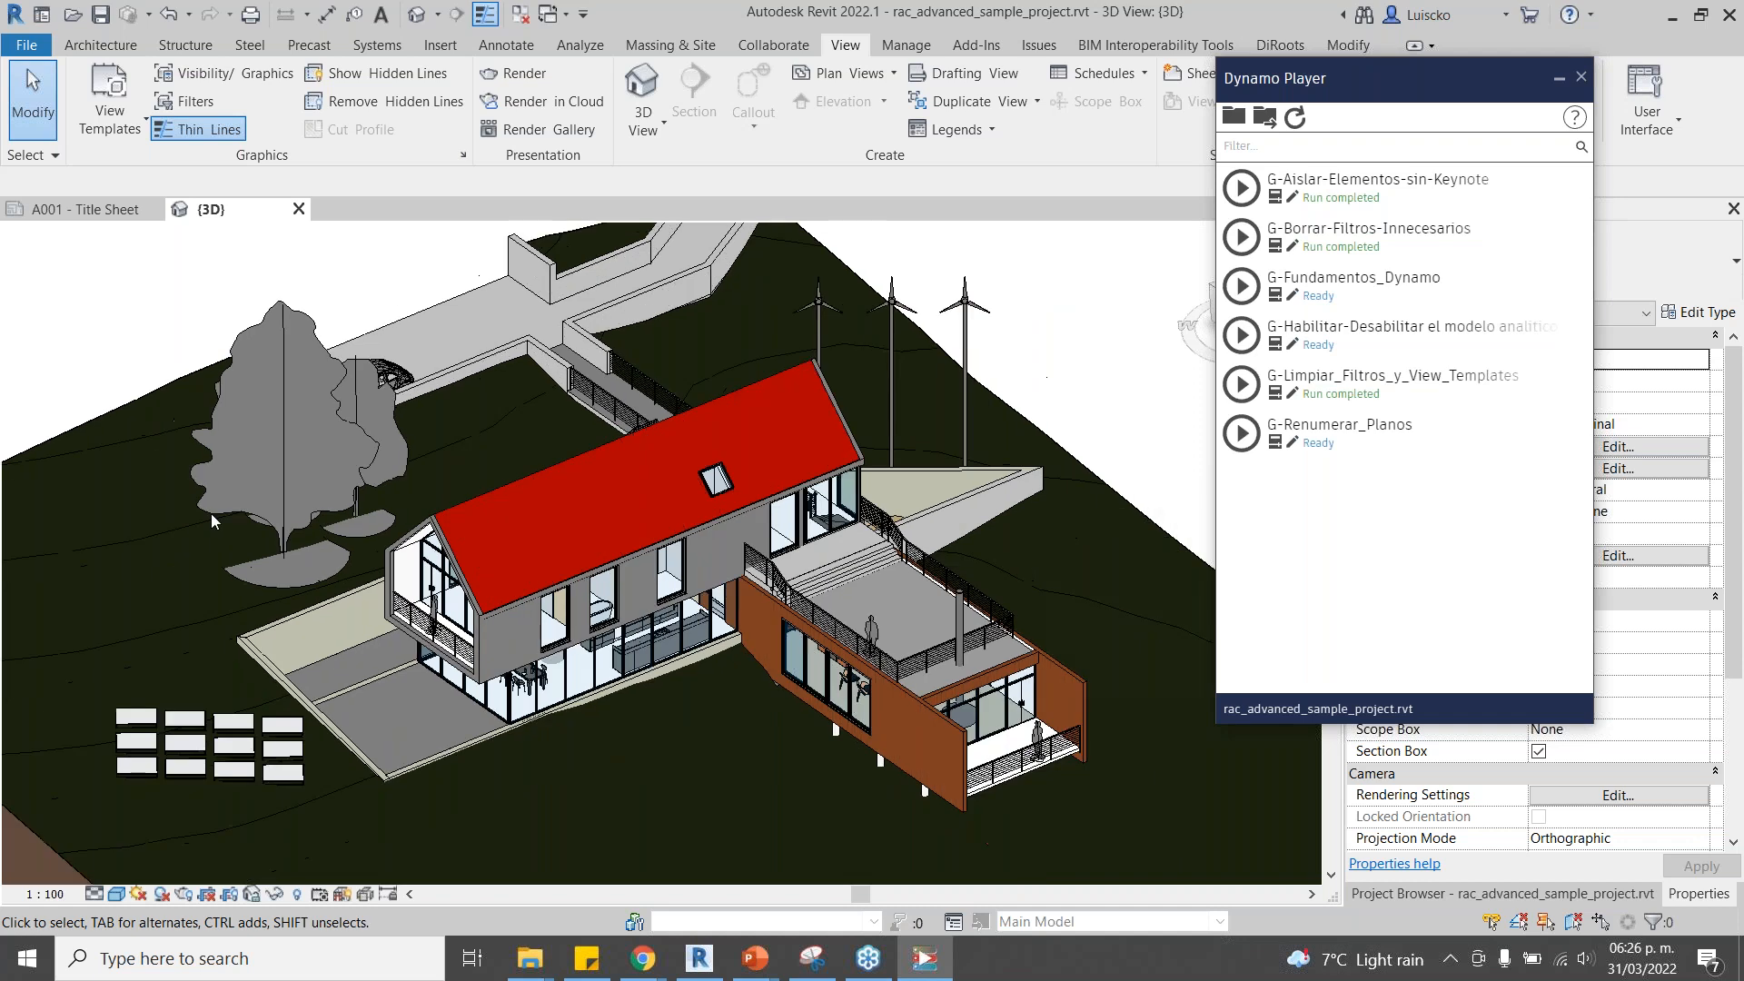
{"action": "middle_click_drag", "start_coordinate": [385, 469], "coordinate": [504, 441]}
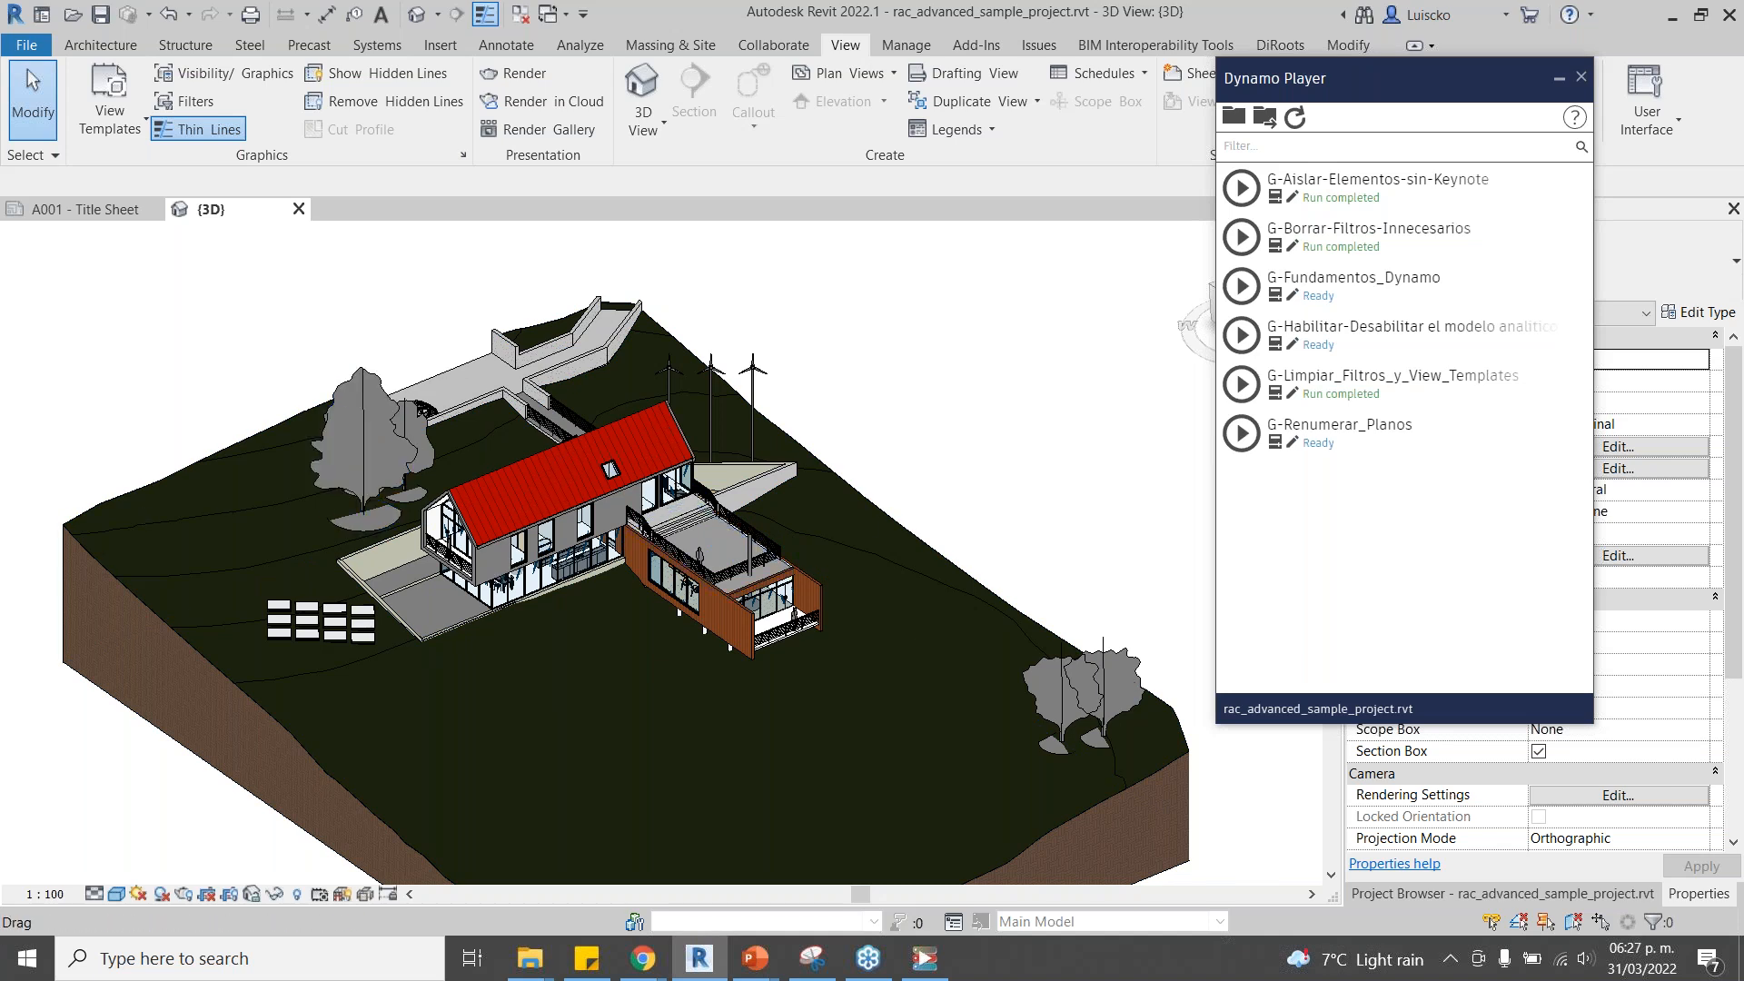
{"action": "left_click", "coordinate": [1559, 83]}
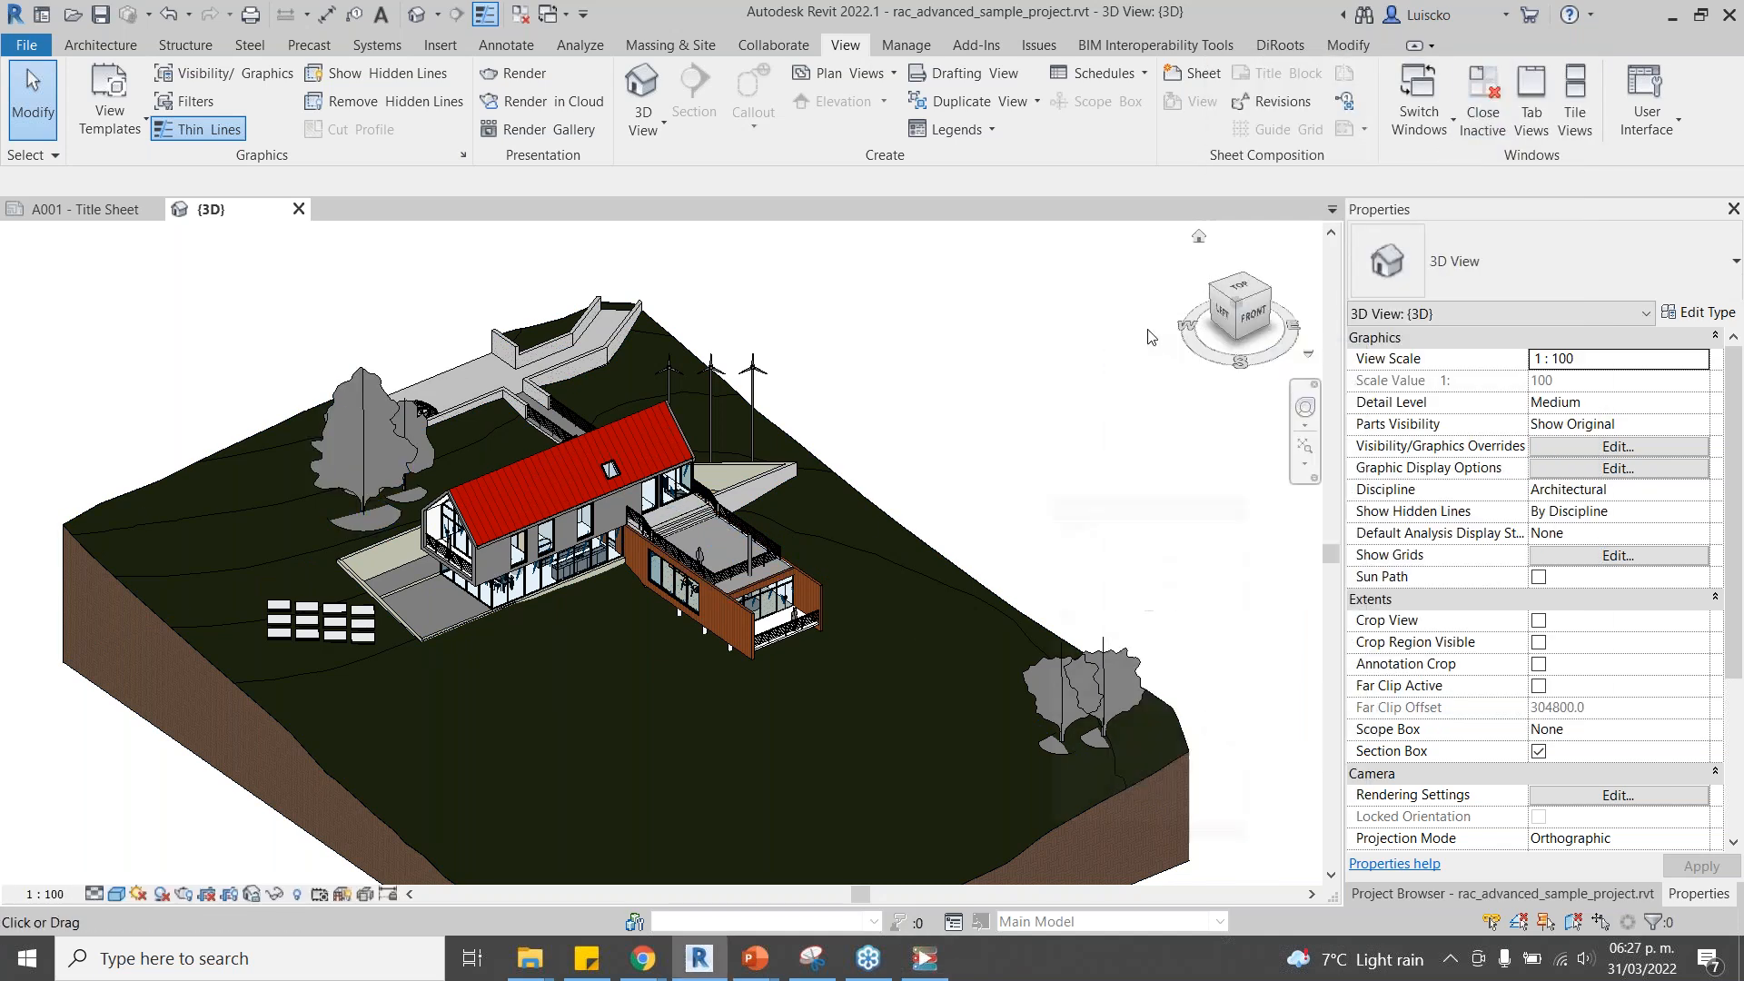
Disable Enable Analytical Model for the upper-floor SIP 202mm Wall - conc clad below the red roof and reselect the wall to check it.
{"action": "left_click", "coordinate": [479, 567]}
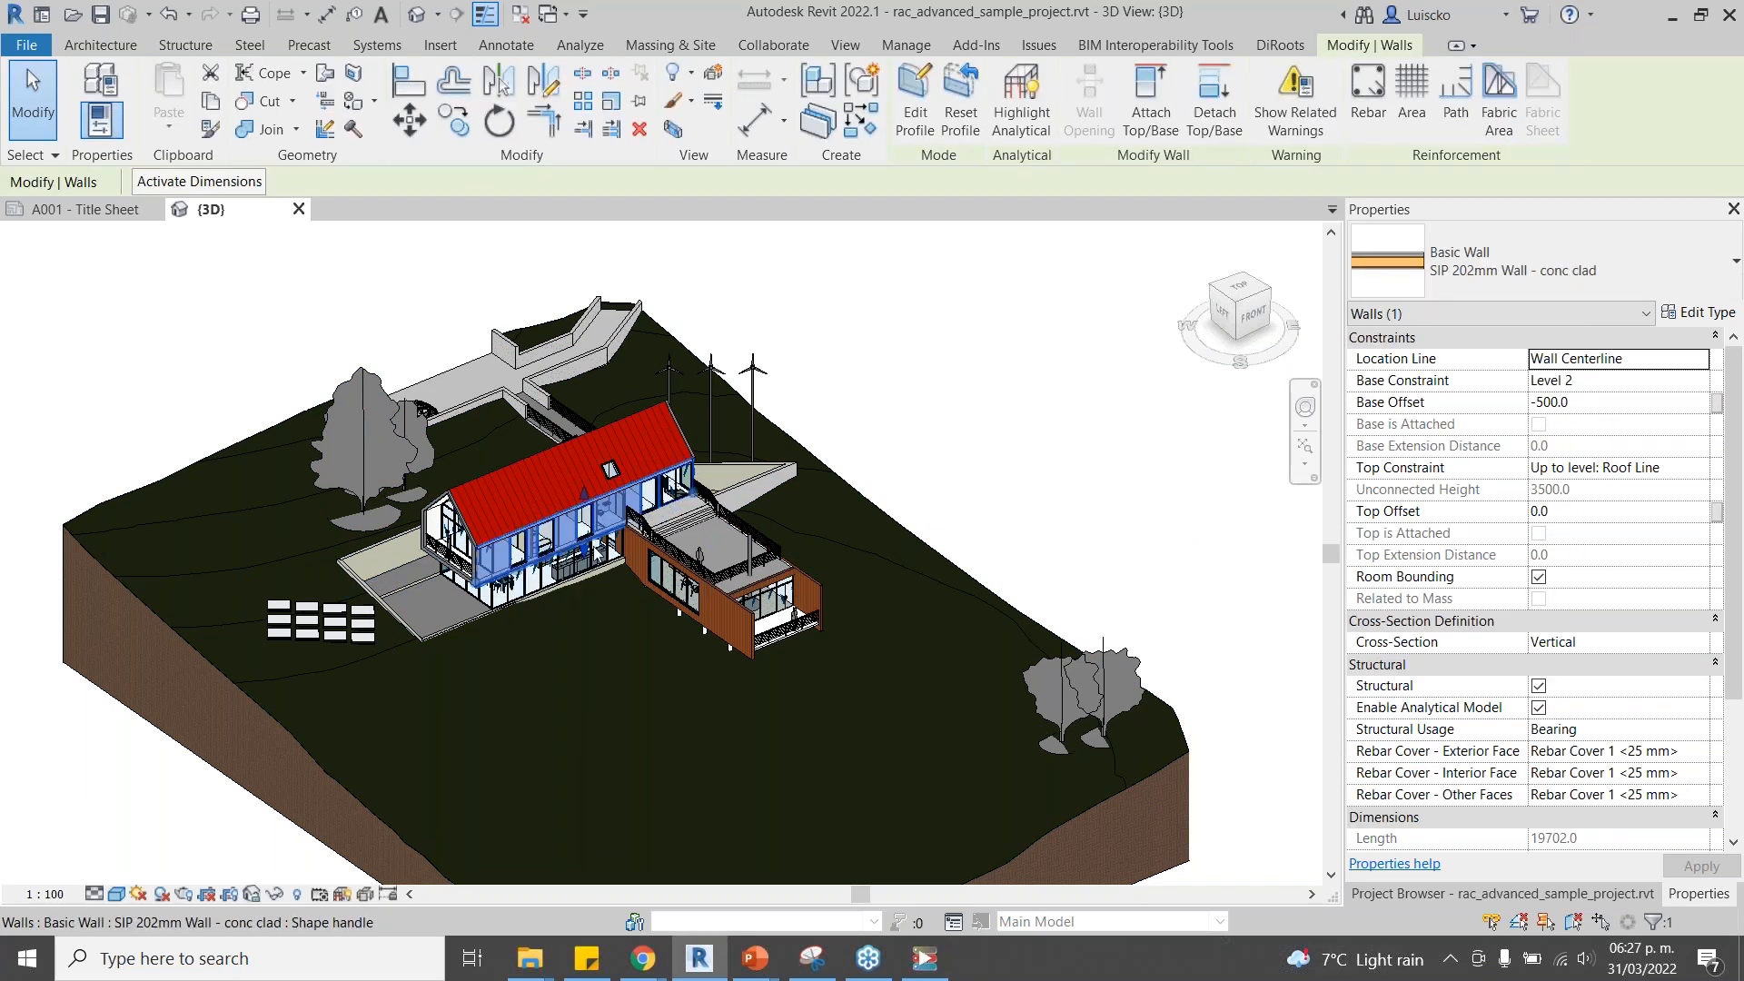
{"action": "scroll", "coordinate": [607, 596], "scroll_direction": "up", "scroll_amount": 5}
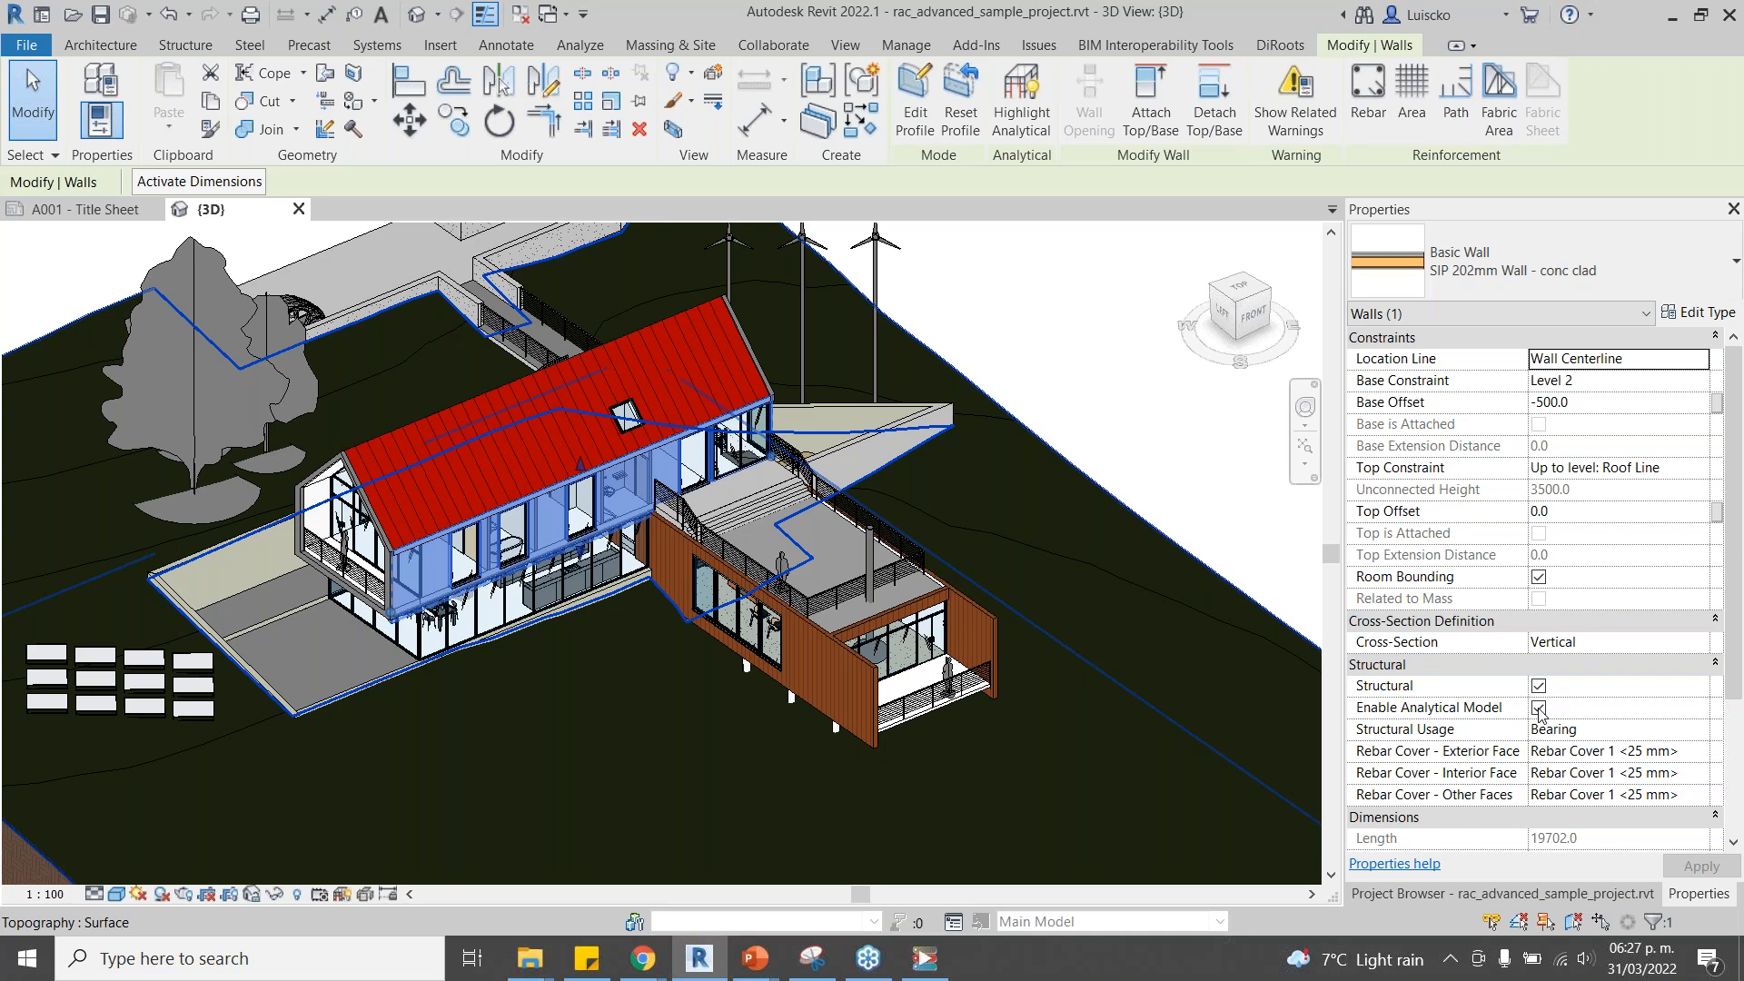
{"action": "left_click", "coordinate": [1539, 708]}
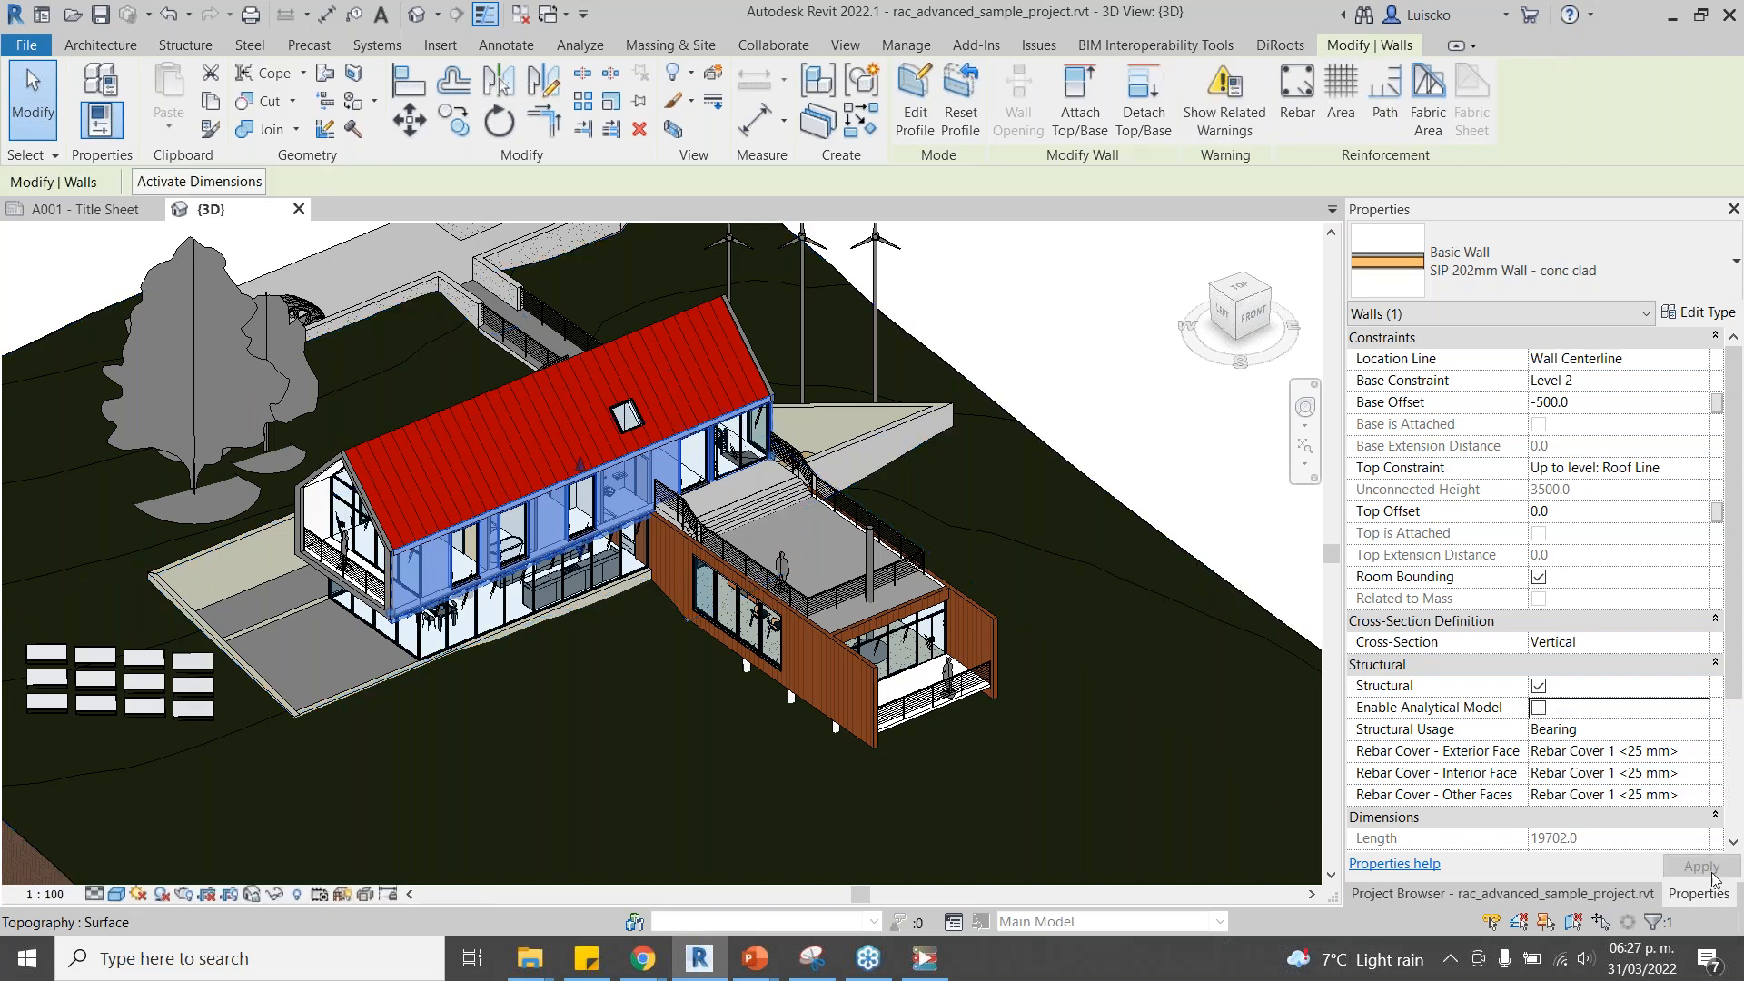
{"action": "left_click", "coordinate": [1117, 346]}
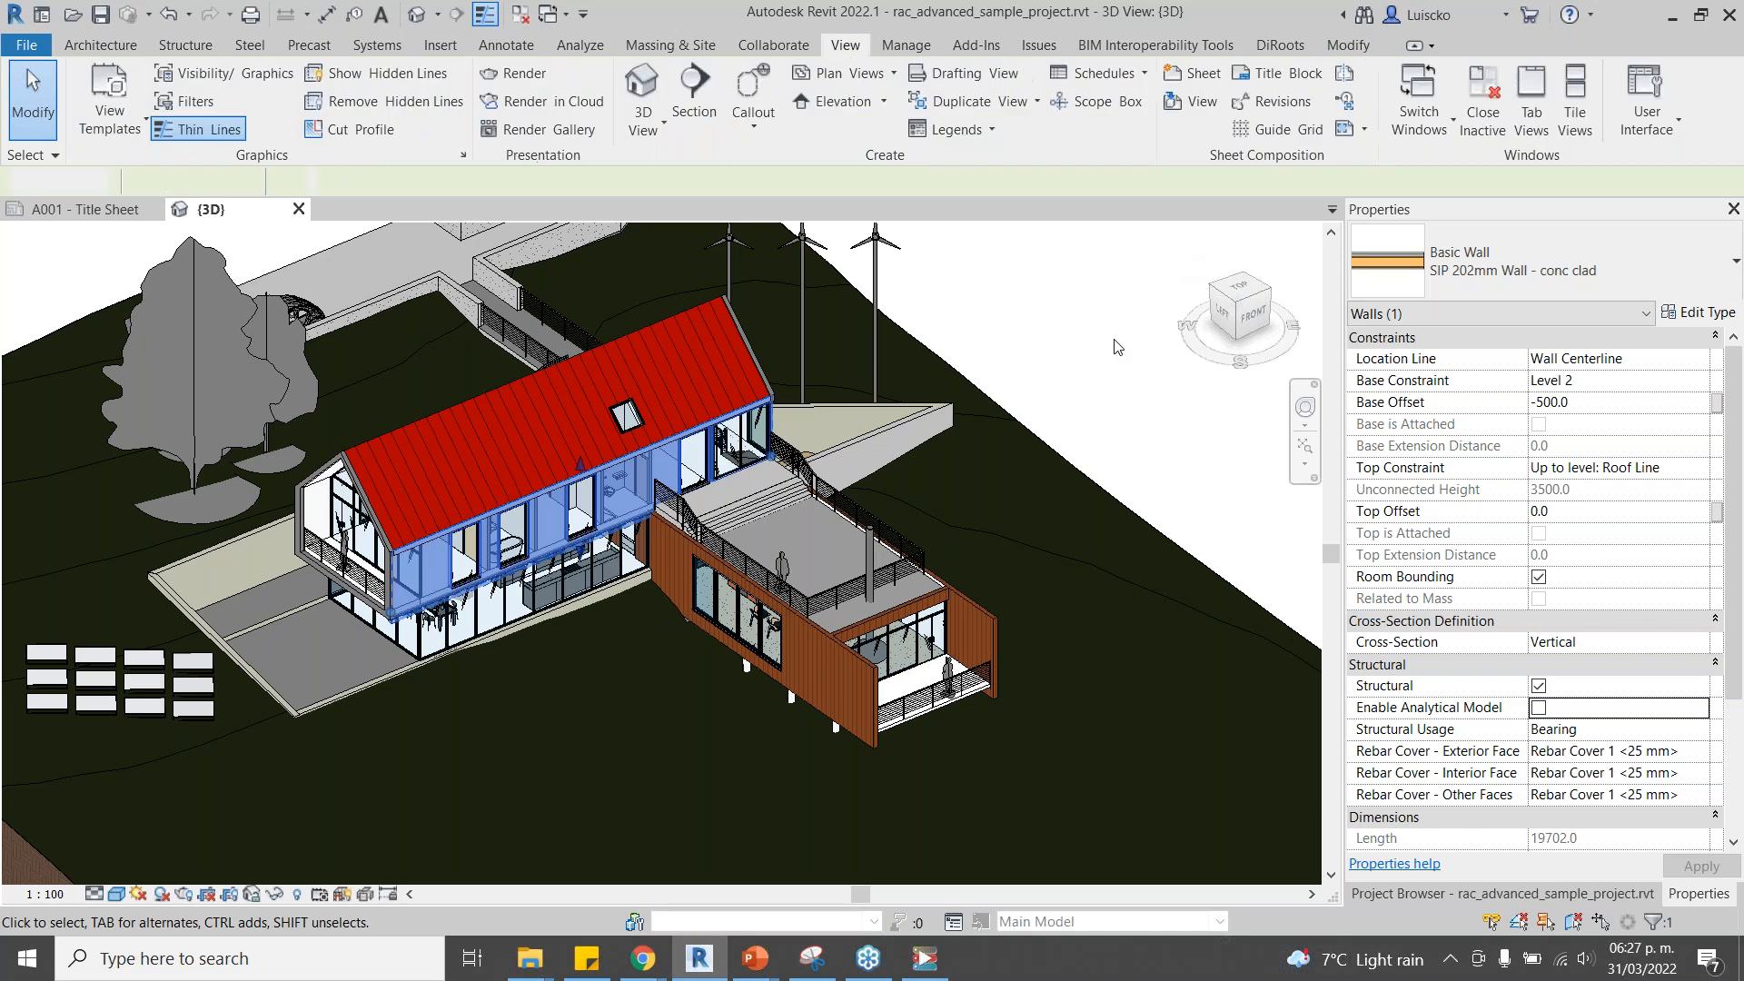
{"action": "left_click", "coordinate": [553, 549]}
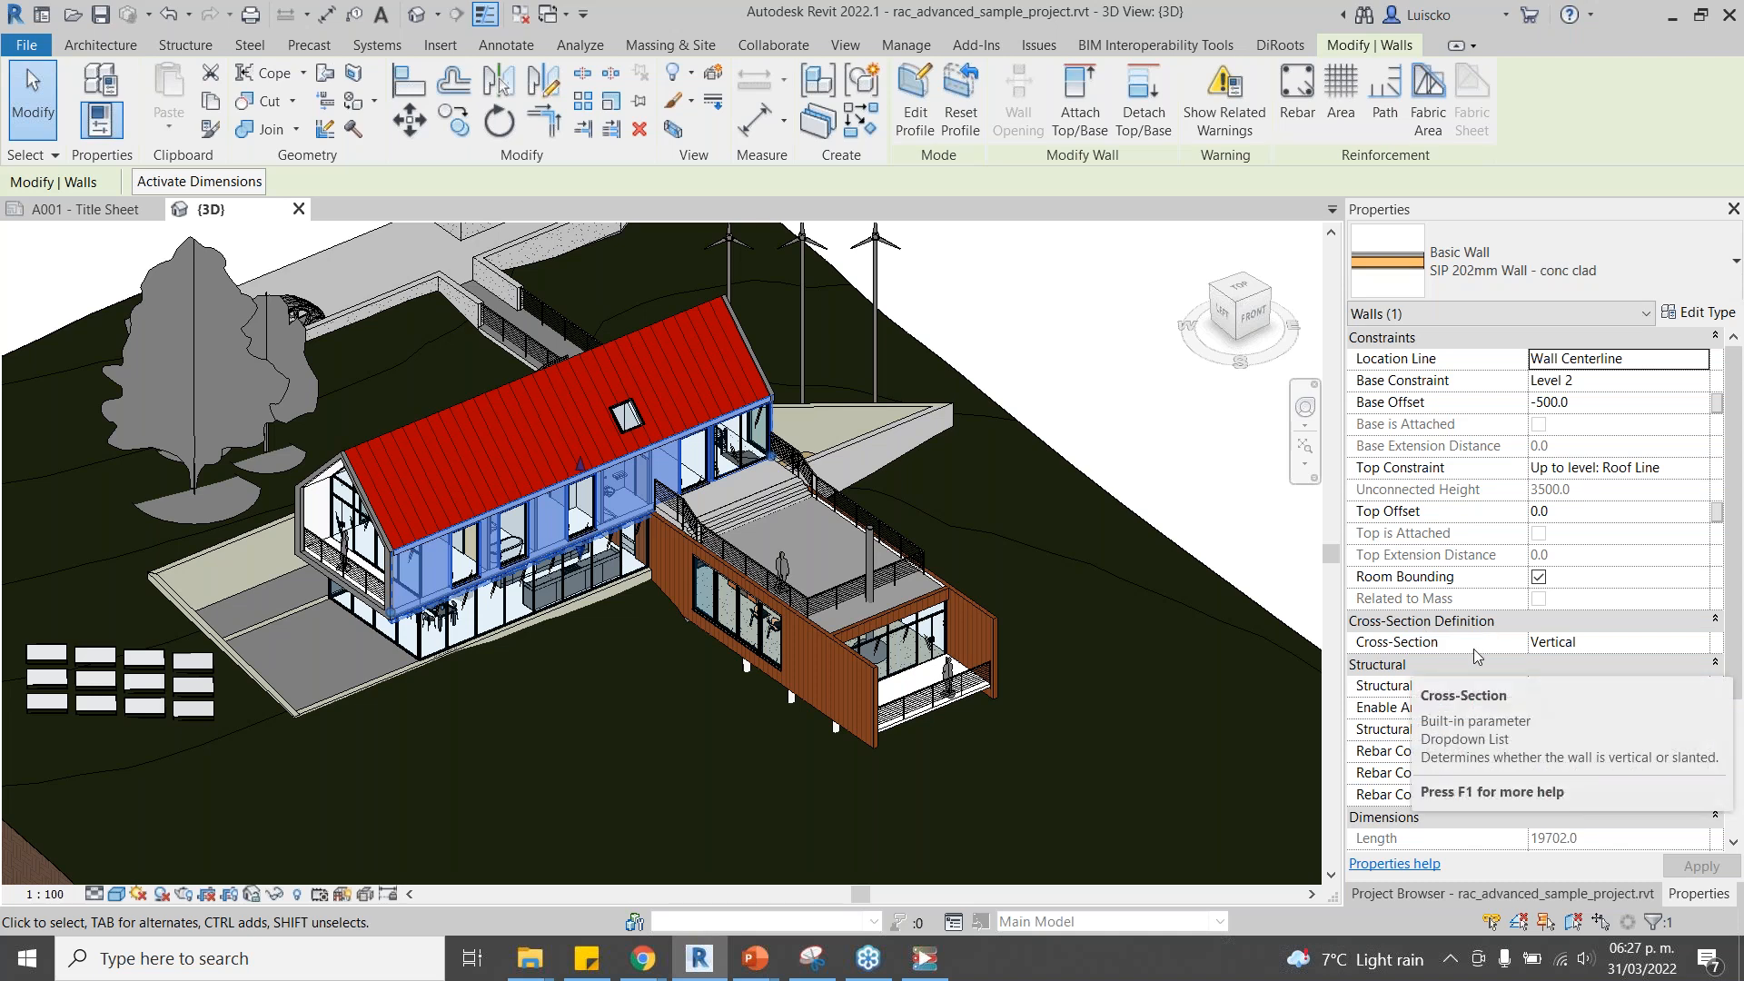
{"action": "left_click", "coordinate": [1113, 329]}
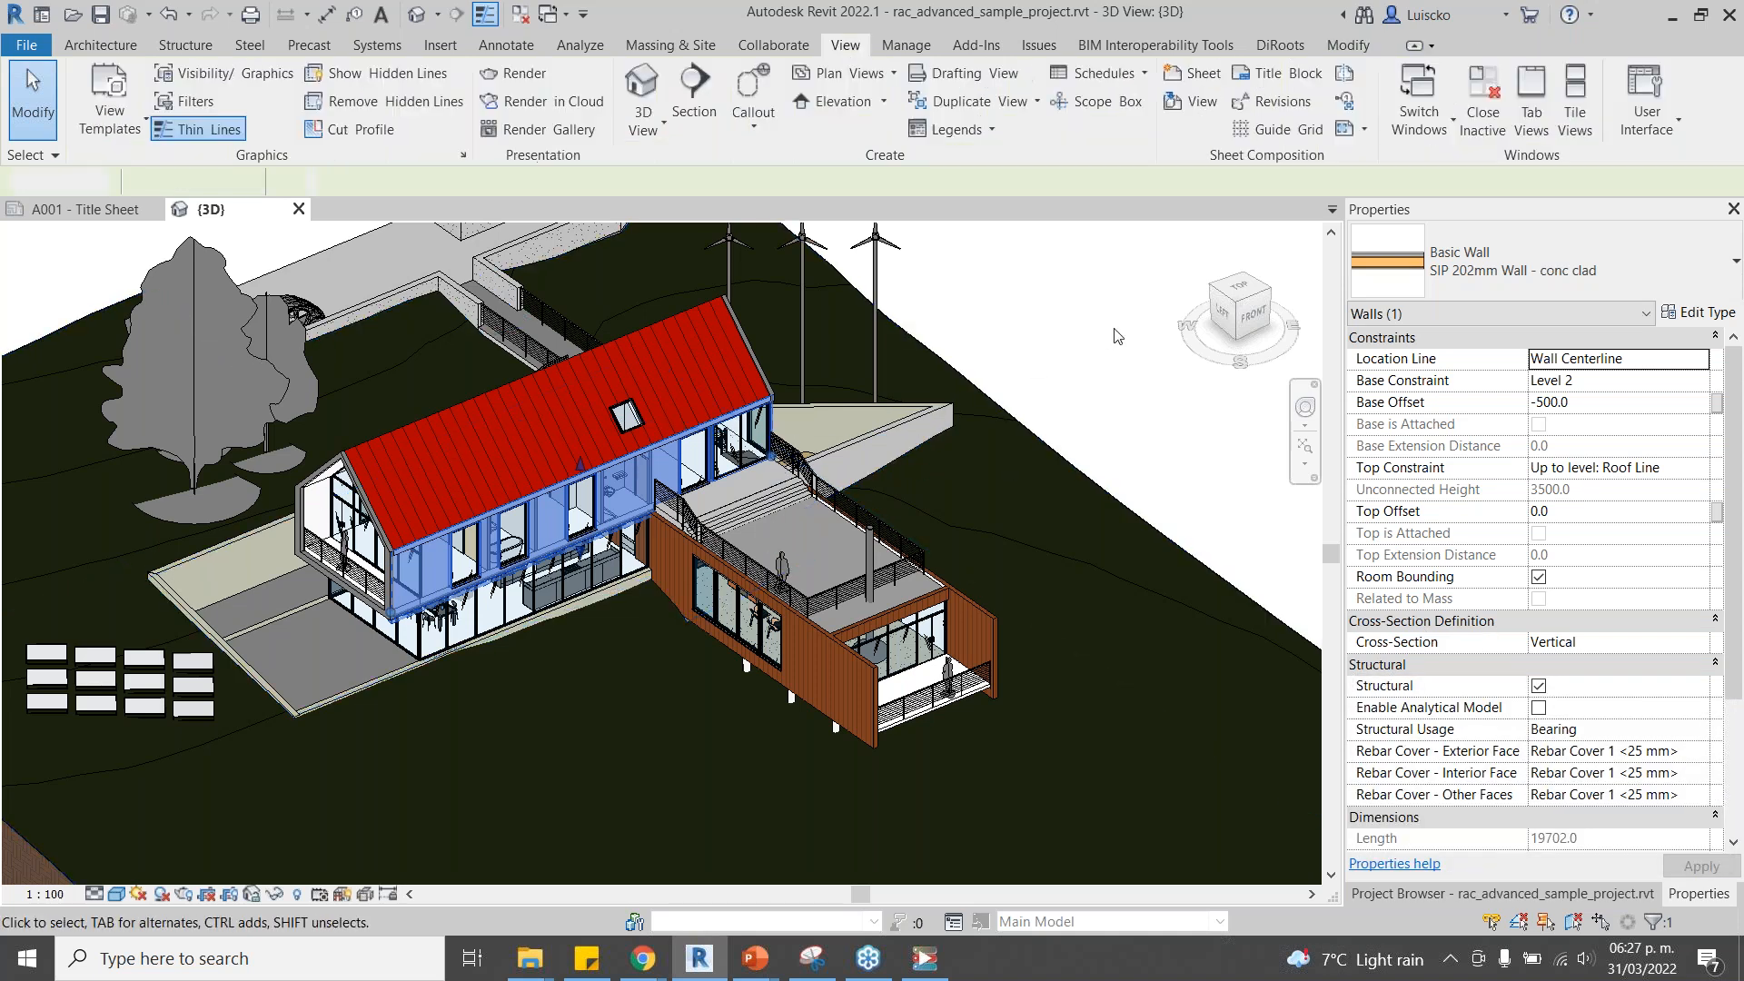
Start a new building component schedule for the Walls category, keeping the default name and phase.
{"action": "scroll", "coordinate": [760, 613], "scroll_direction": "down", "scroll_amount": 5}
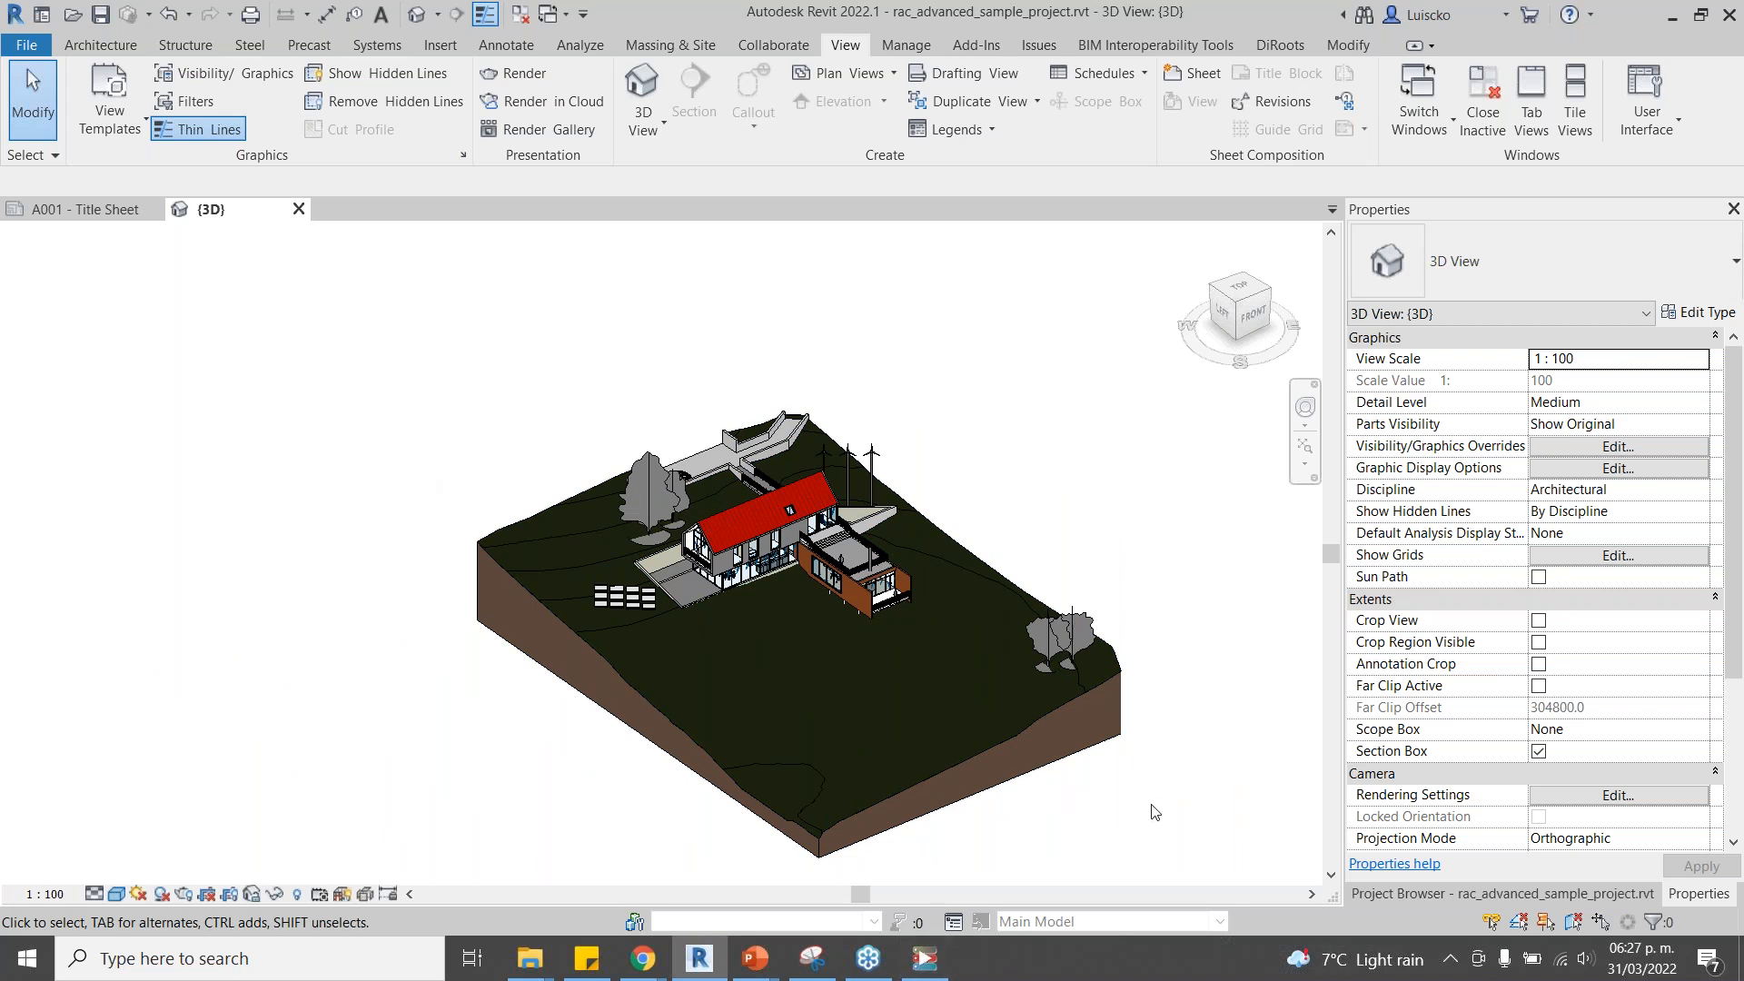
{"action": "left_click", "coordinate": [1448, 896]}
{"action": "scroll", "coordinate": [1422, 607], "scroll_direction": "down", "scroll_amount": 1}
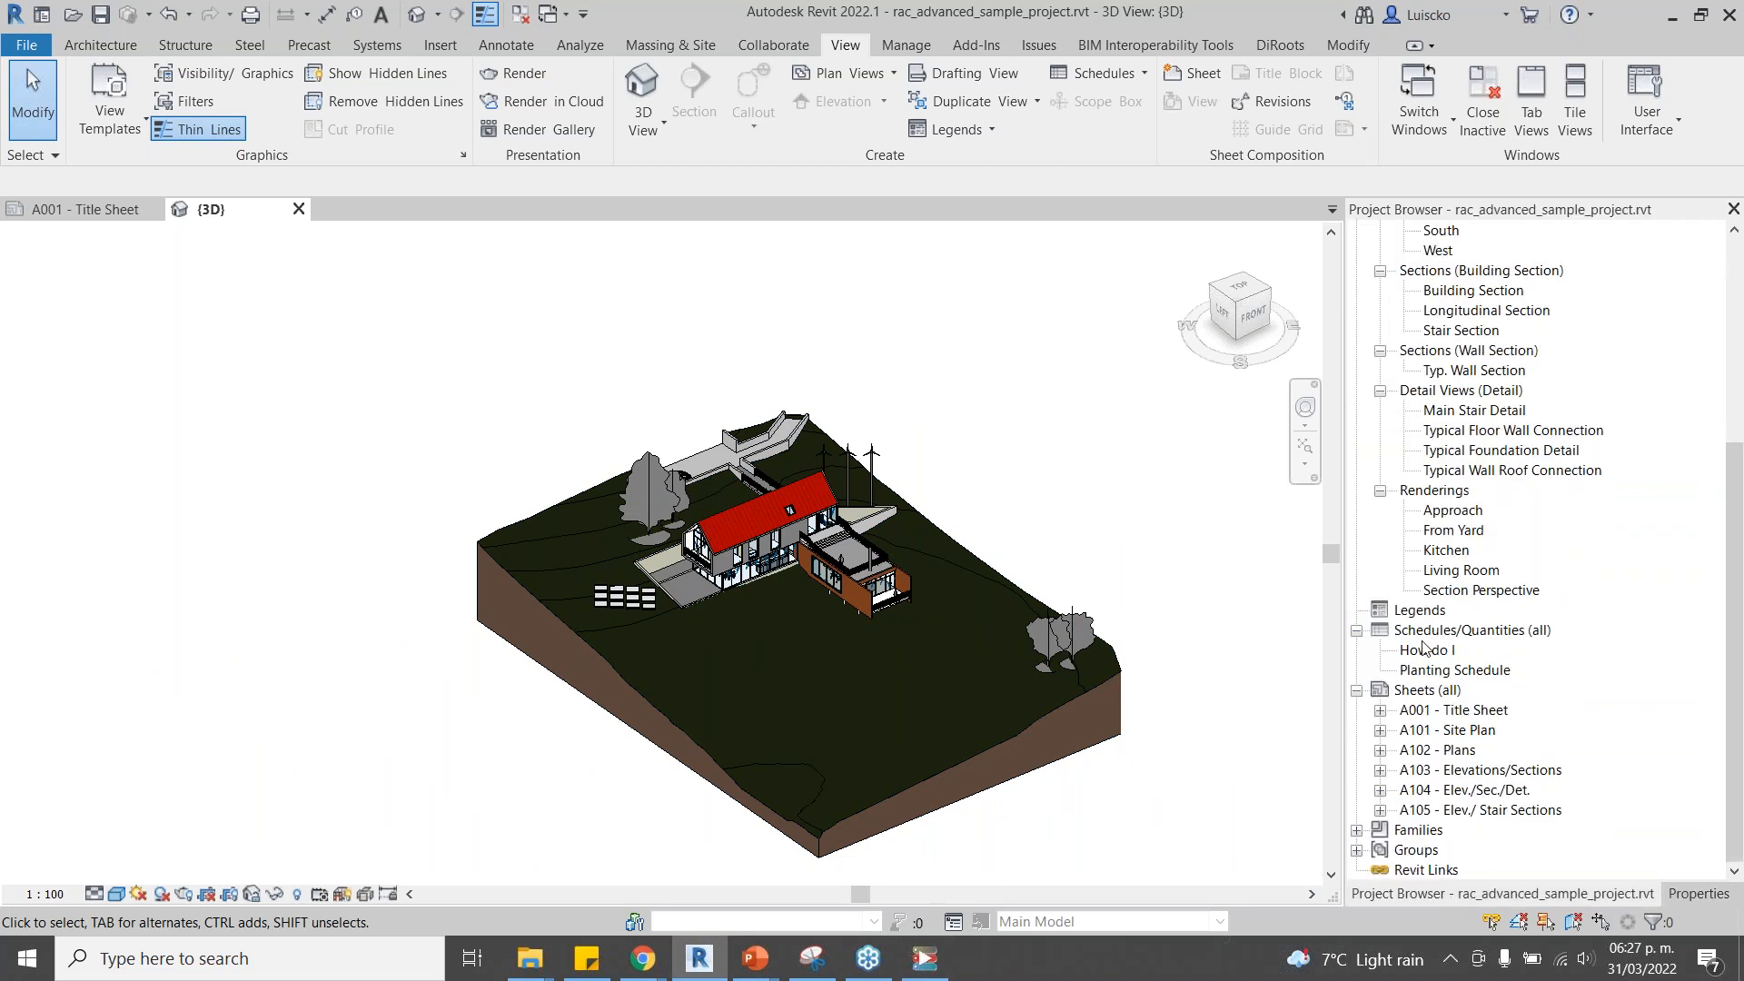
{"action": "left_click", "coordinate": [1419, 633]}
{"action": "right_click", "coordinate": [1415, 634]}
{"action": "left_click", "coordinate": [1472, 651]}
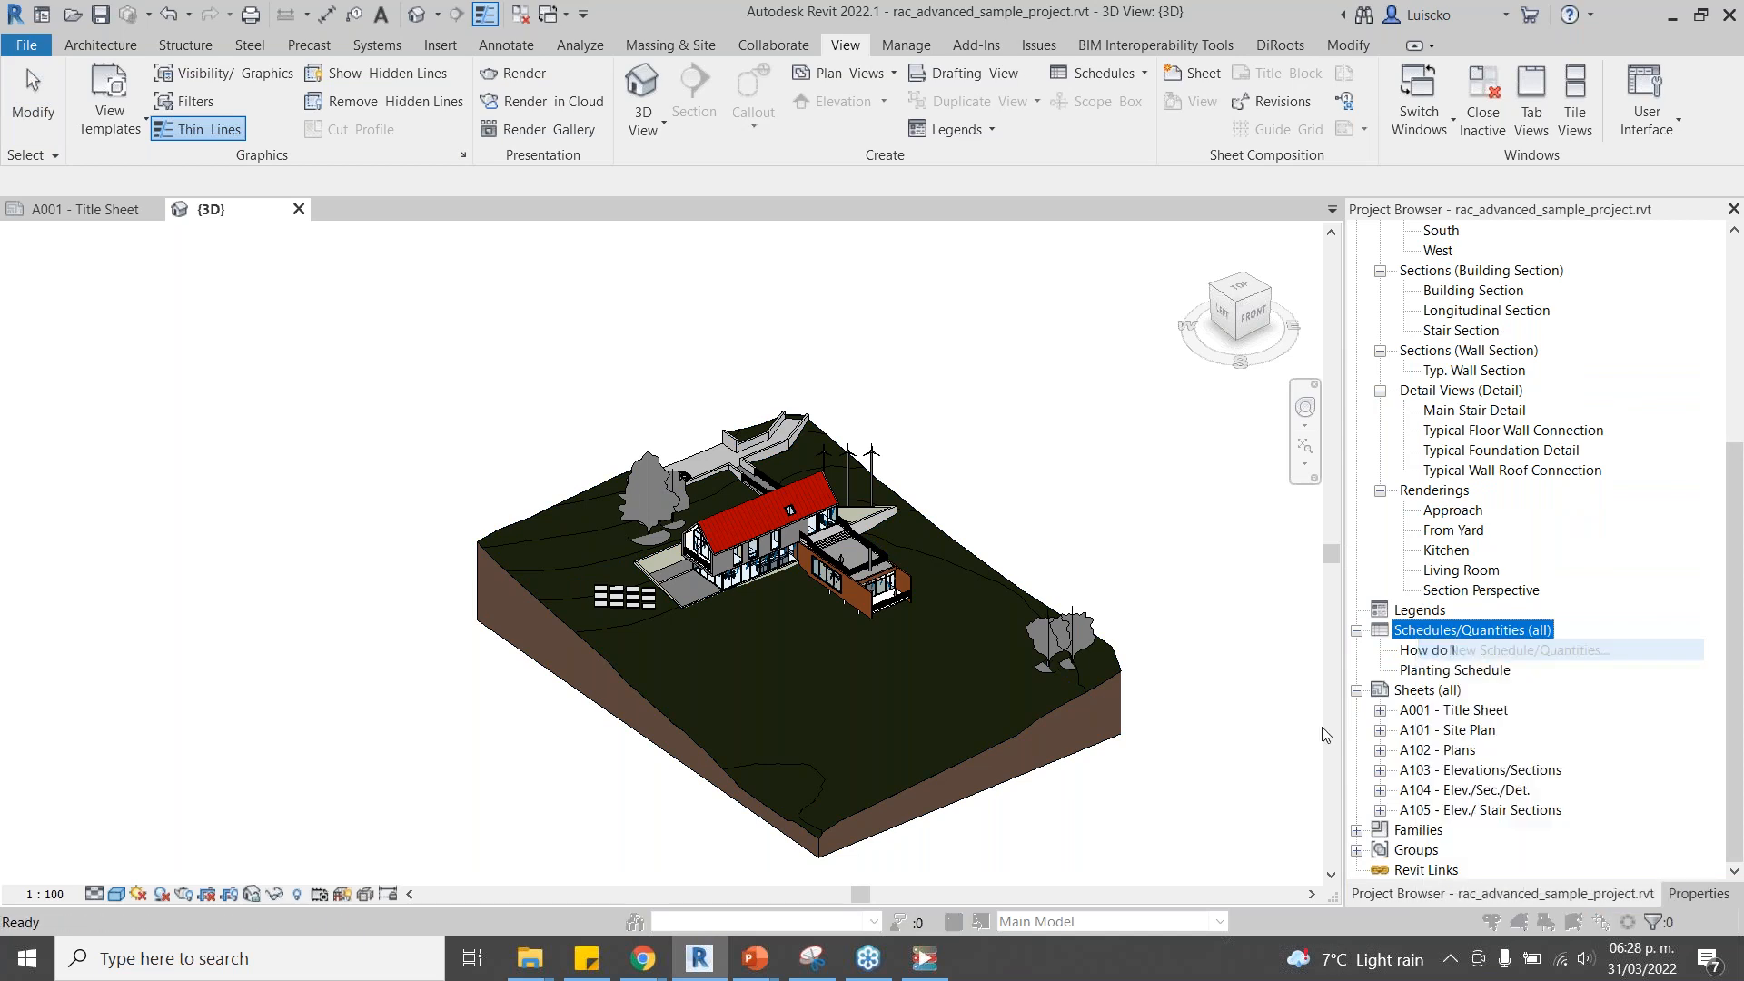
{"action": "left_click", "coordinate": [764, 504]}
{"action": "key", "text": "w"}
{"action": "scroll", "coordinate": [767, 514], "scroll_direction": "down", "scroll_amount": 1}
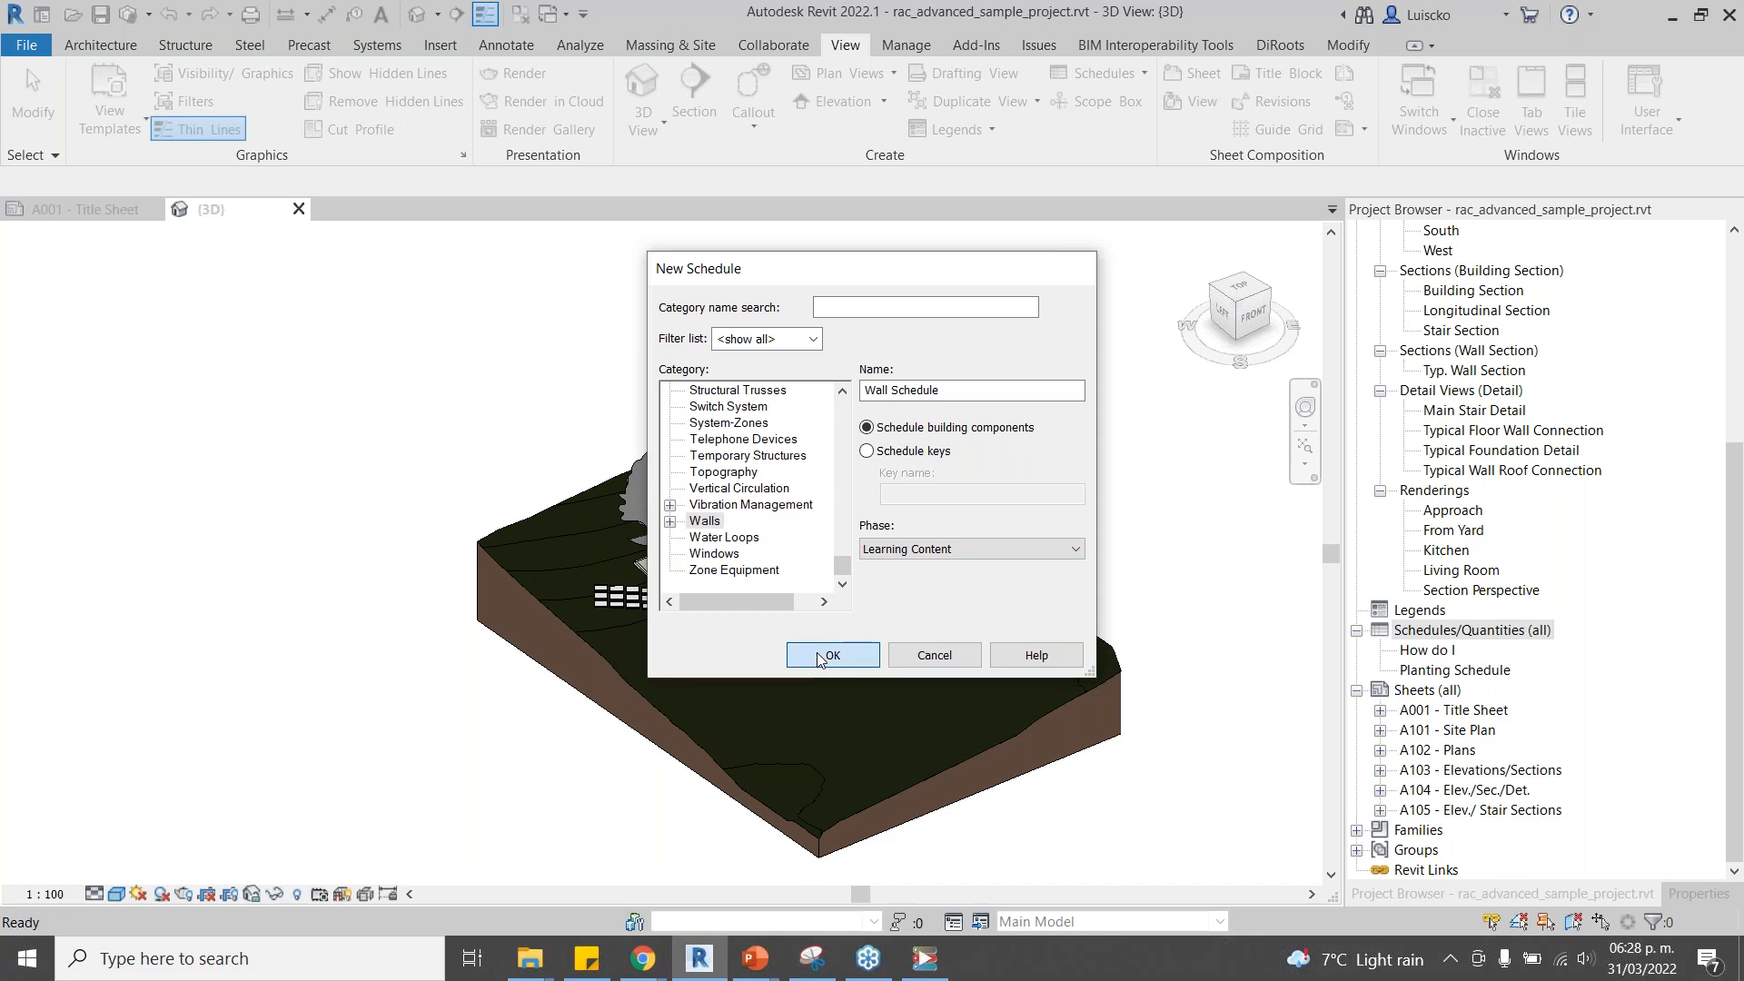
{"action": "left_click", "coordinate": [816, 652]}
Add the Family and Type fields to the wall schedule.
{"action": "left_click", "coordinate": [431, 515]}
{"action": "key", "text": "t"}
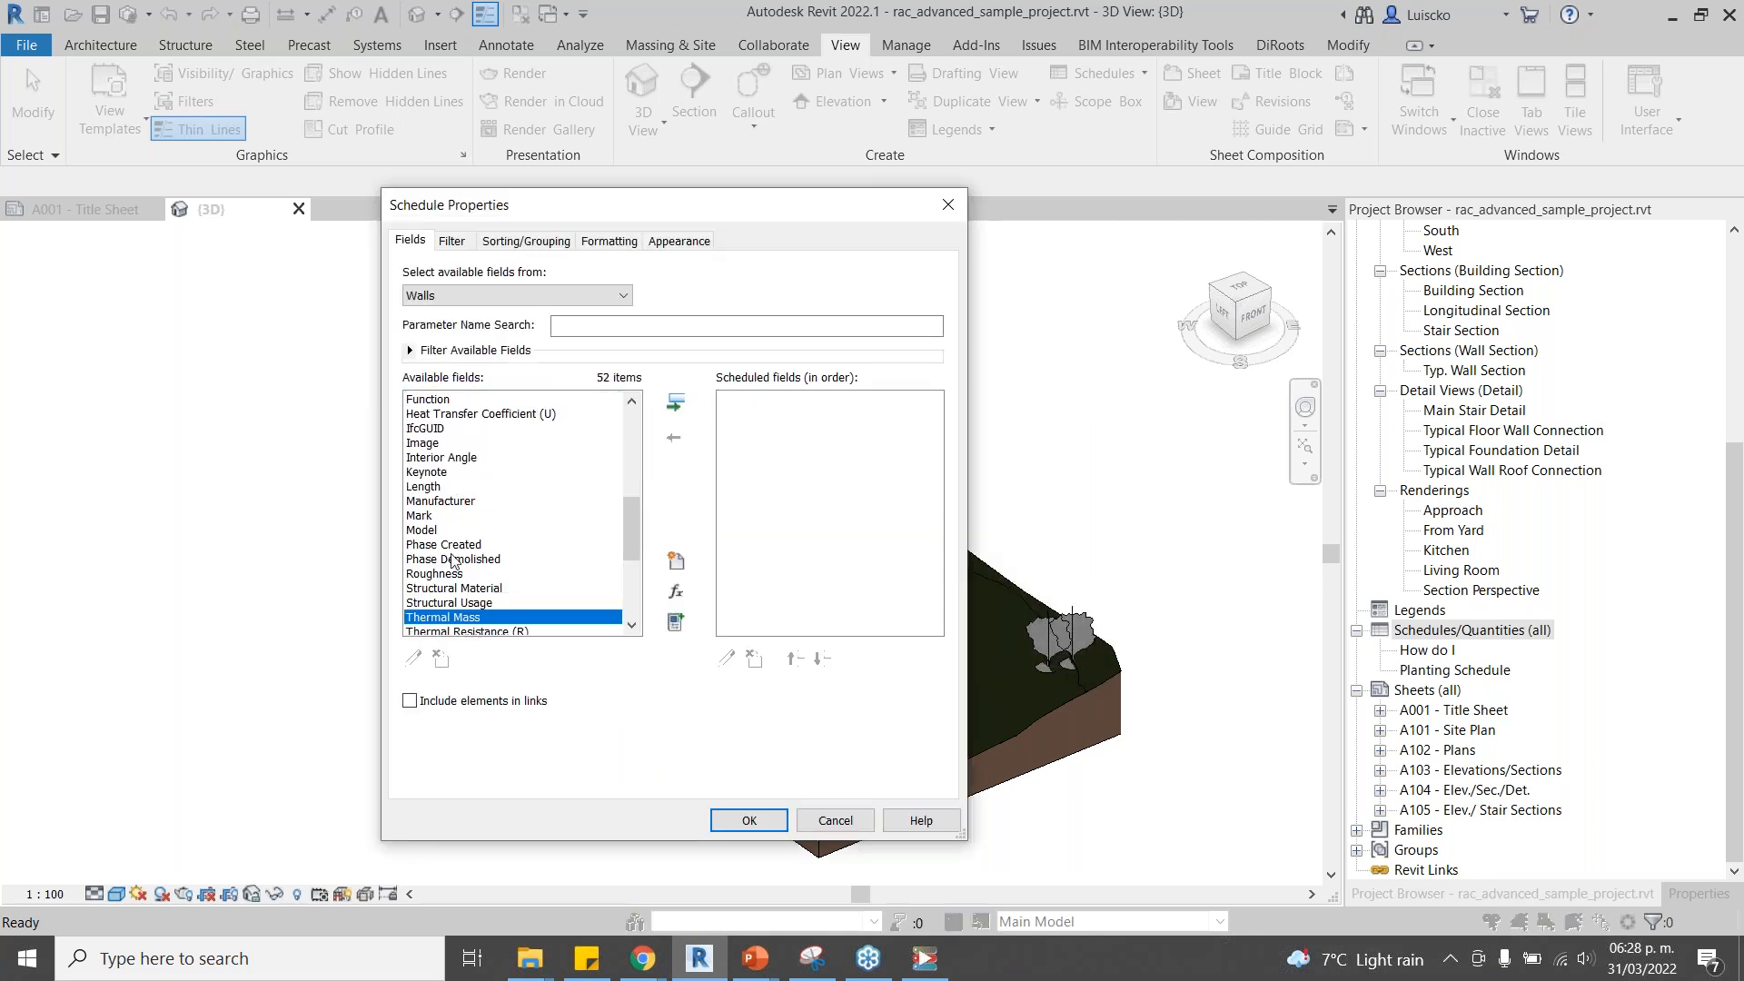
{"action": "scroll", "coordinate": [451, 596], "scroll_direction": "down", "scroll_amount": 1}
{"action": "scroll", "coordinate": [454, 600], "scroll_direction": "up", "scroll_amount": 4}
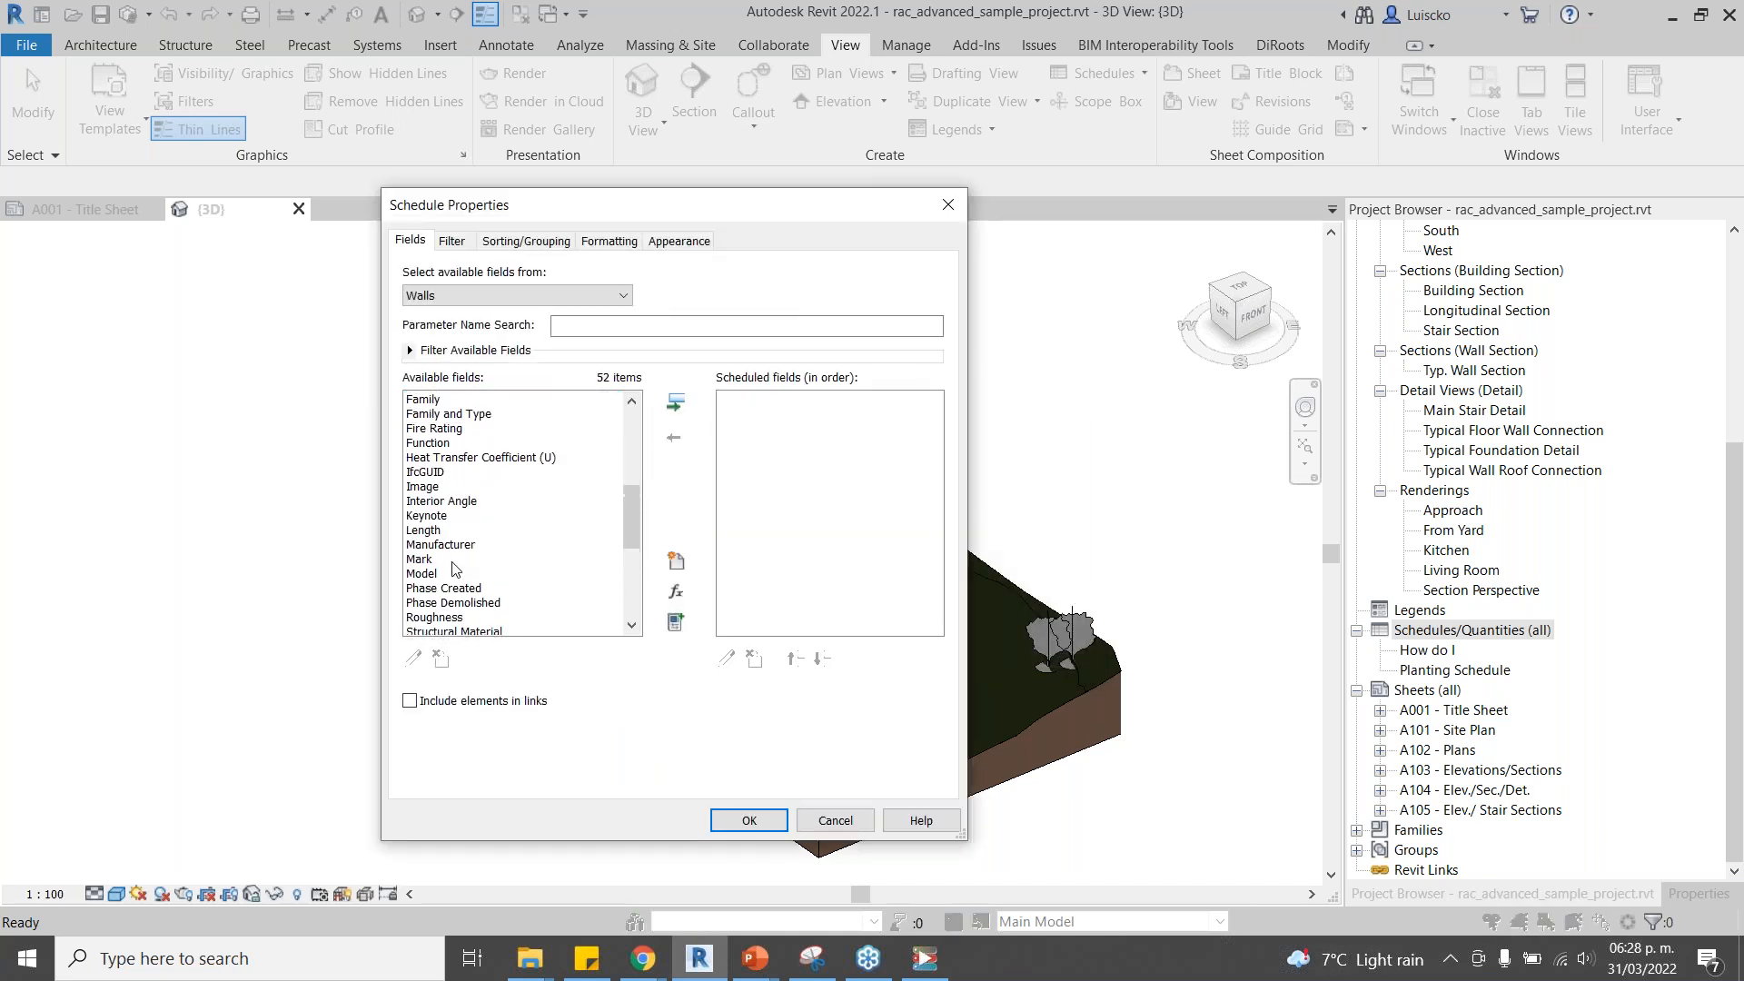
{"action": "left_click", "coordinate": [437, 531]}
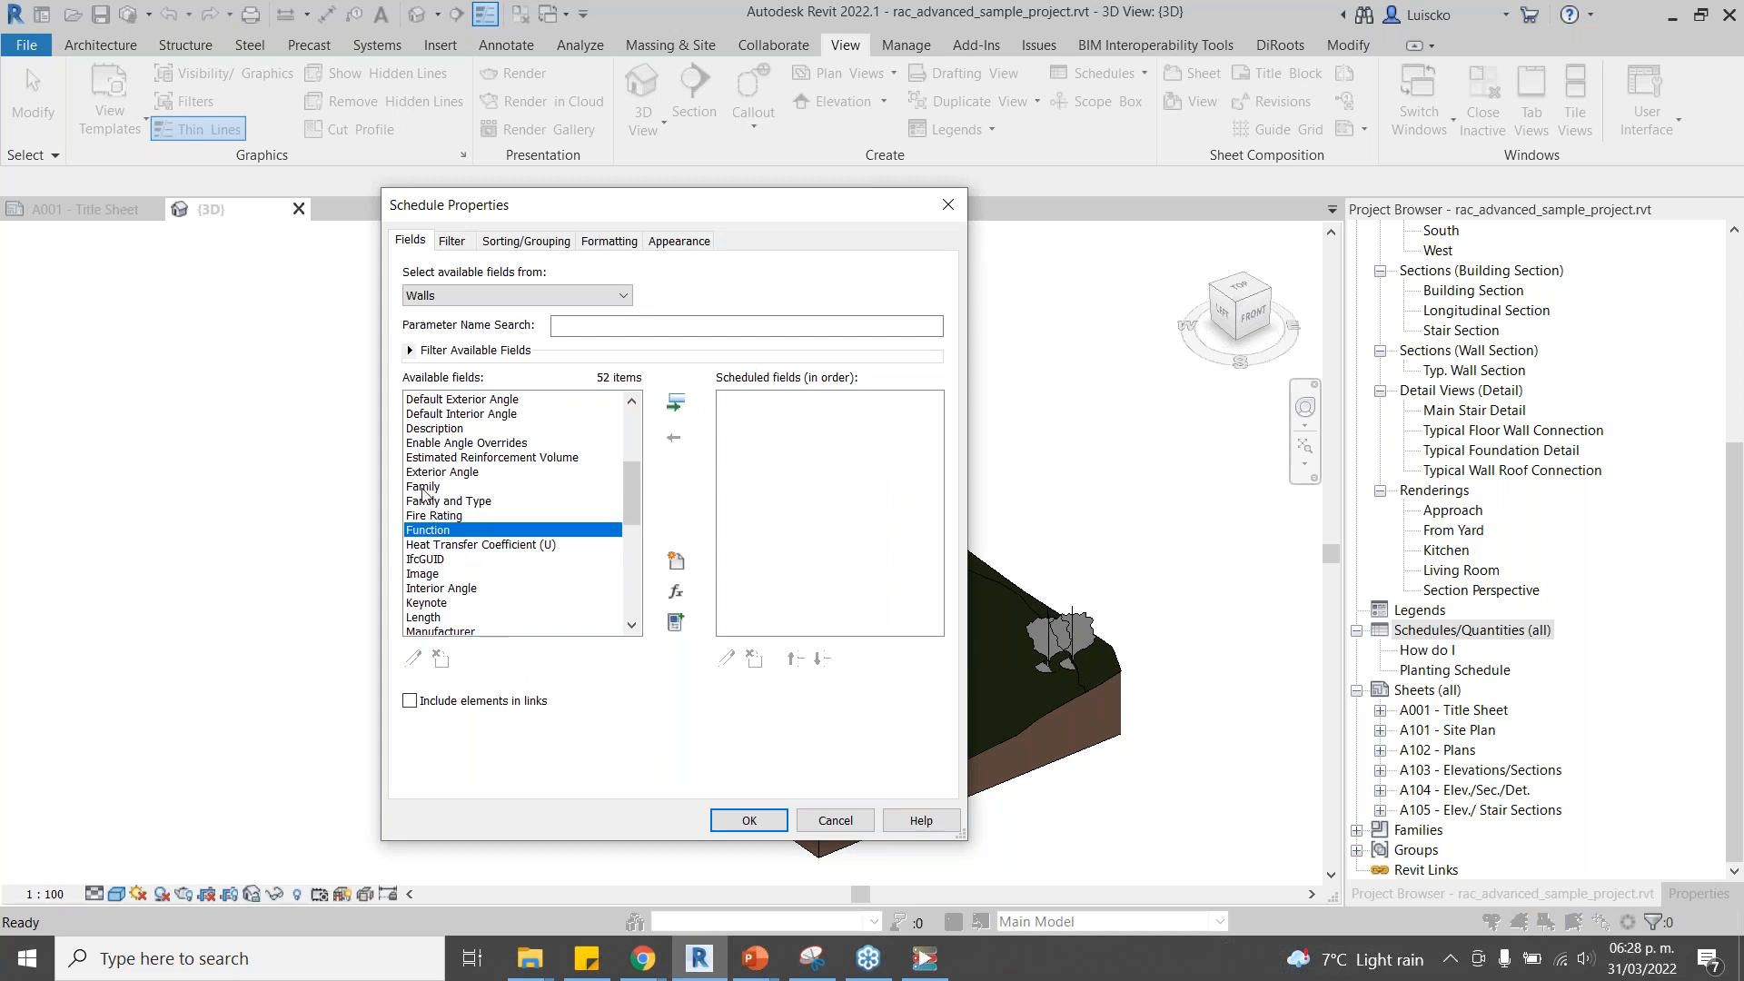
{"action": "left_click", "coordinate": [424, 488]}
{"action": "left_click", "coordinate": [679, 403]}
{"action": "left_click", "coordinate": [420, 618]}
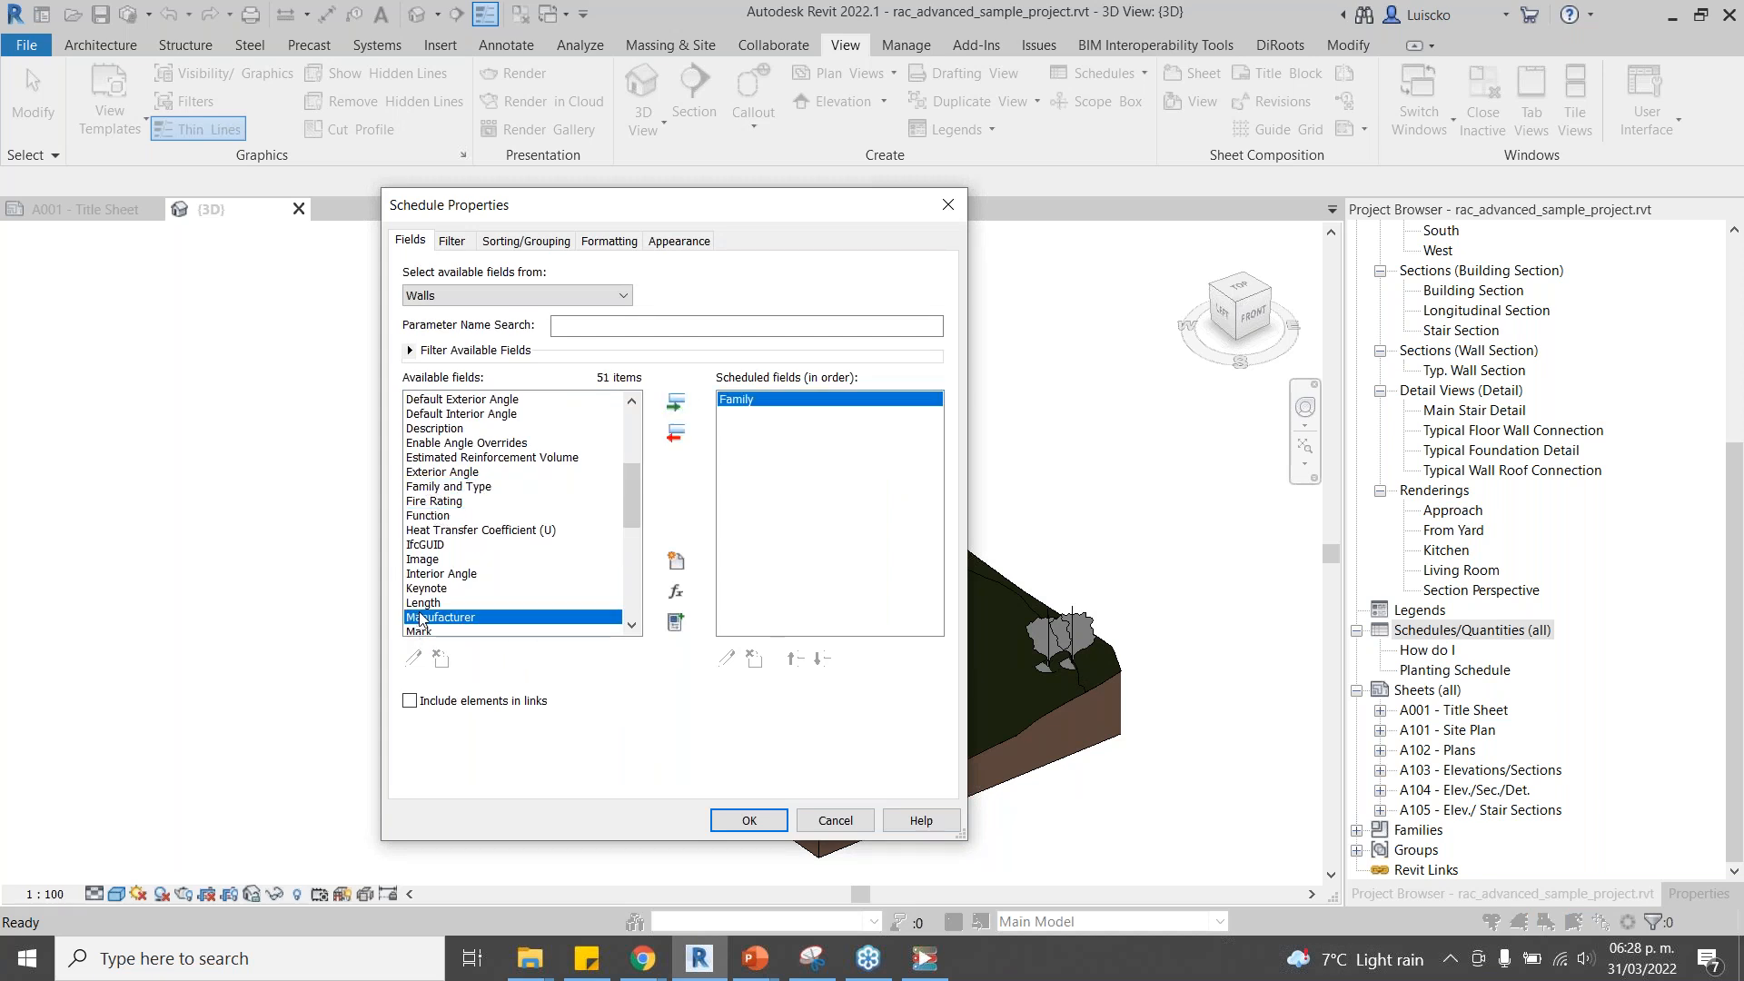
{"action": "key", "text": "t"}
{"action": "scroll", "coordinate": [440, 614], "scroll_direction": "down", "scroll_amount": 3}
{"action": "left_click", "coordinate": [425, 558]}
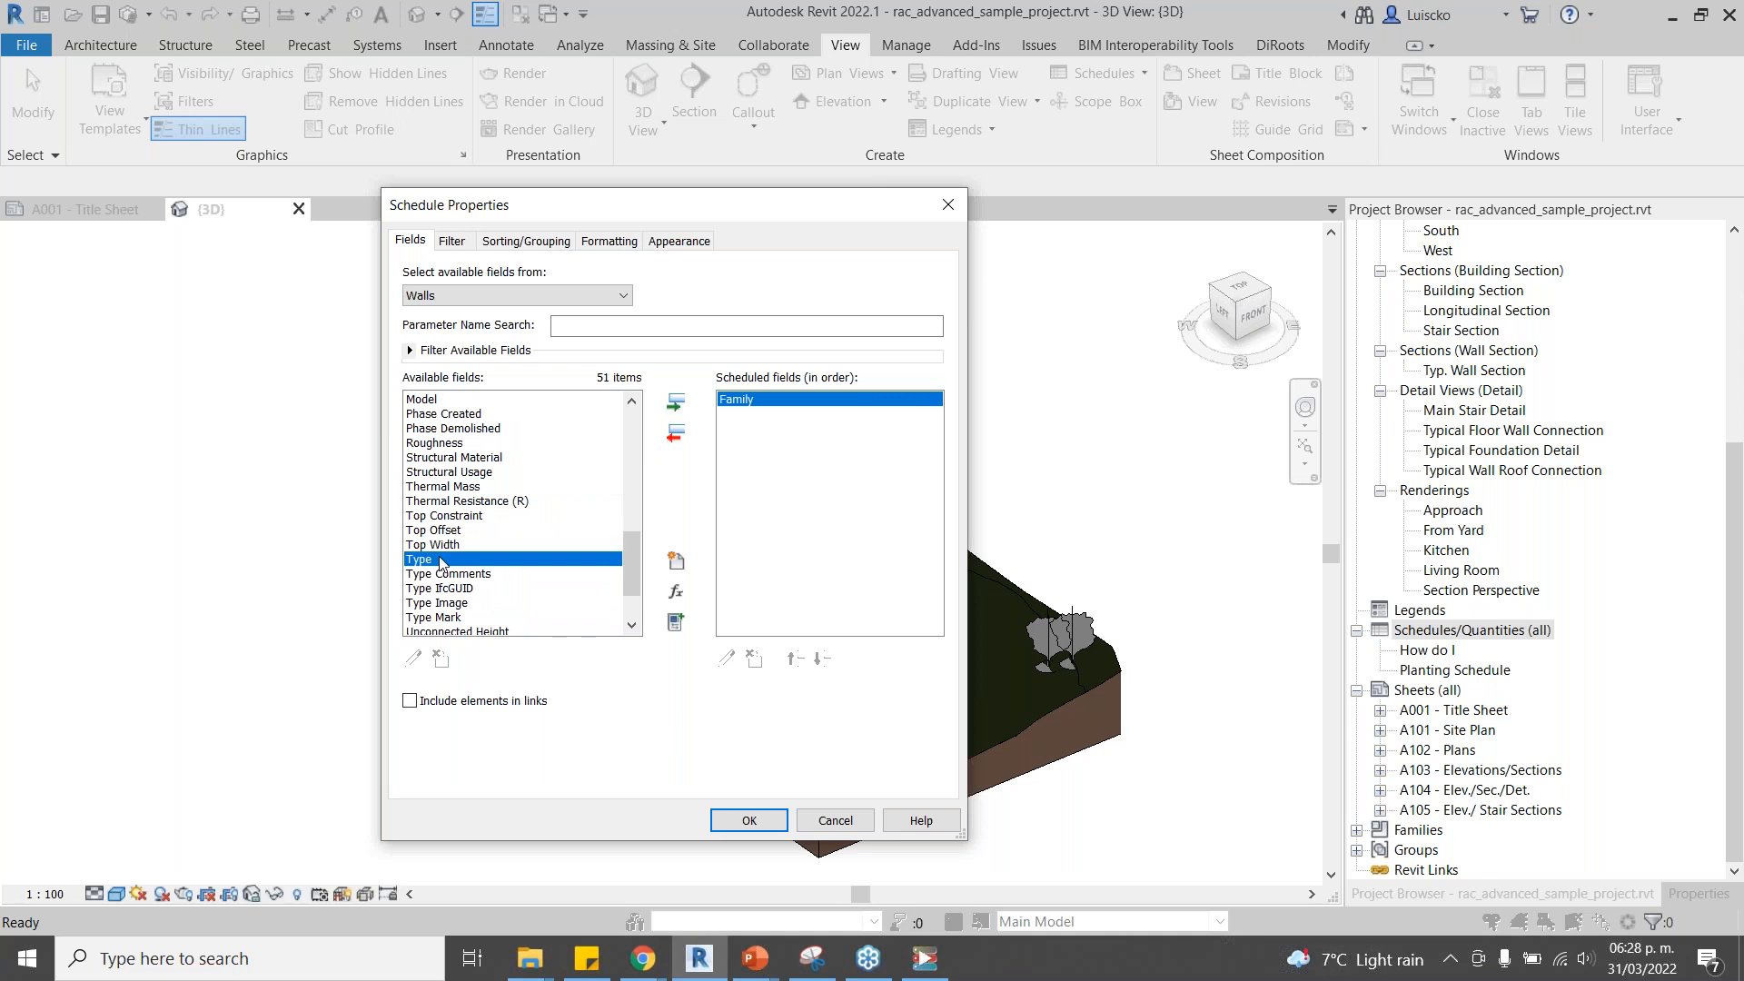
{"action": "left_click", "coordinate": [675, 402]}
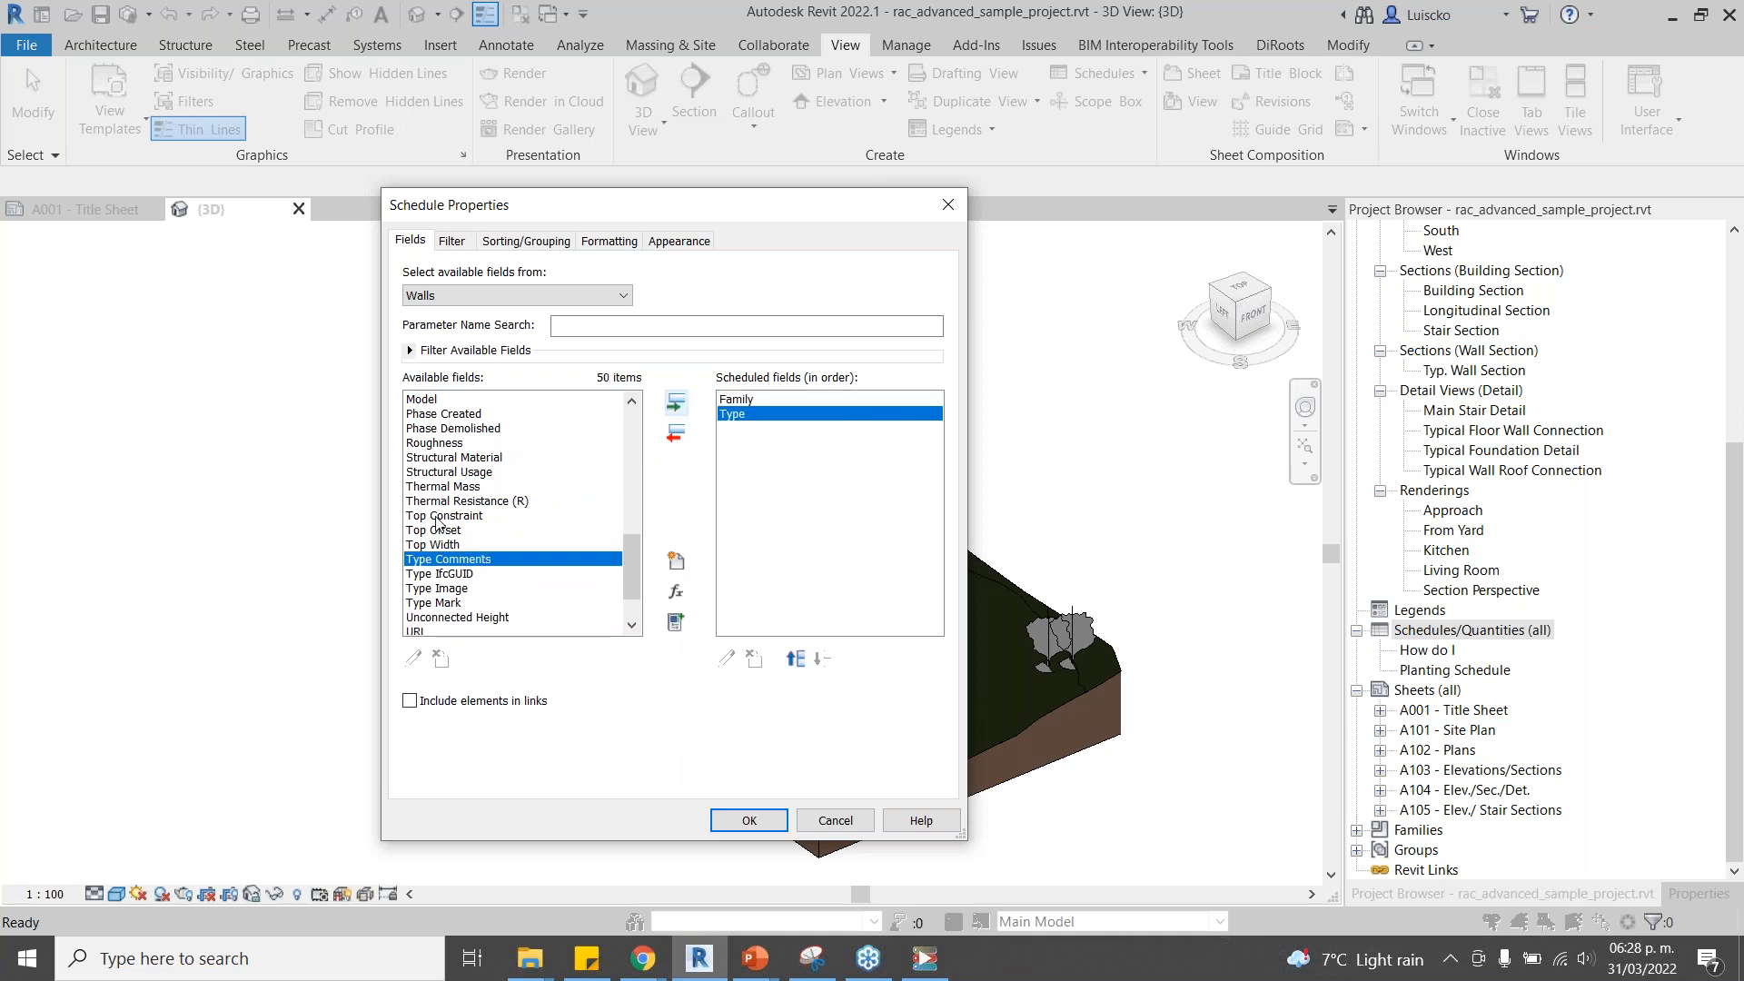
Add the Function field to the wall schedule and look through the other available wall fields.
{"action": "left_click", "coordinate": [450, 458]}
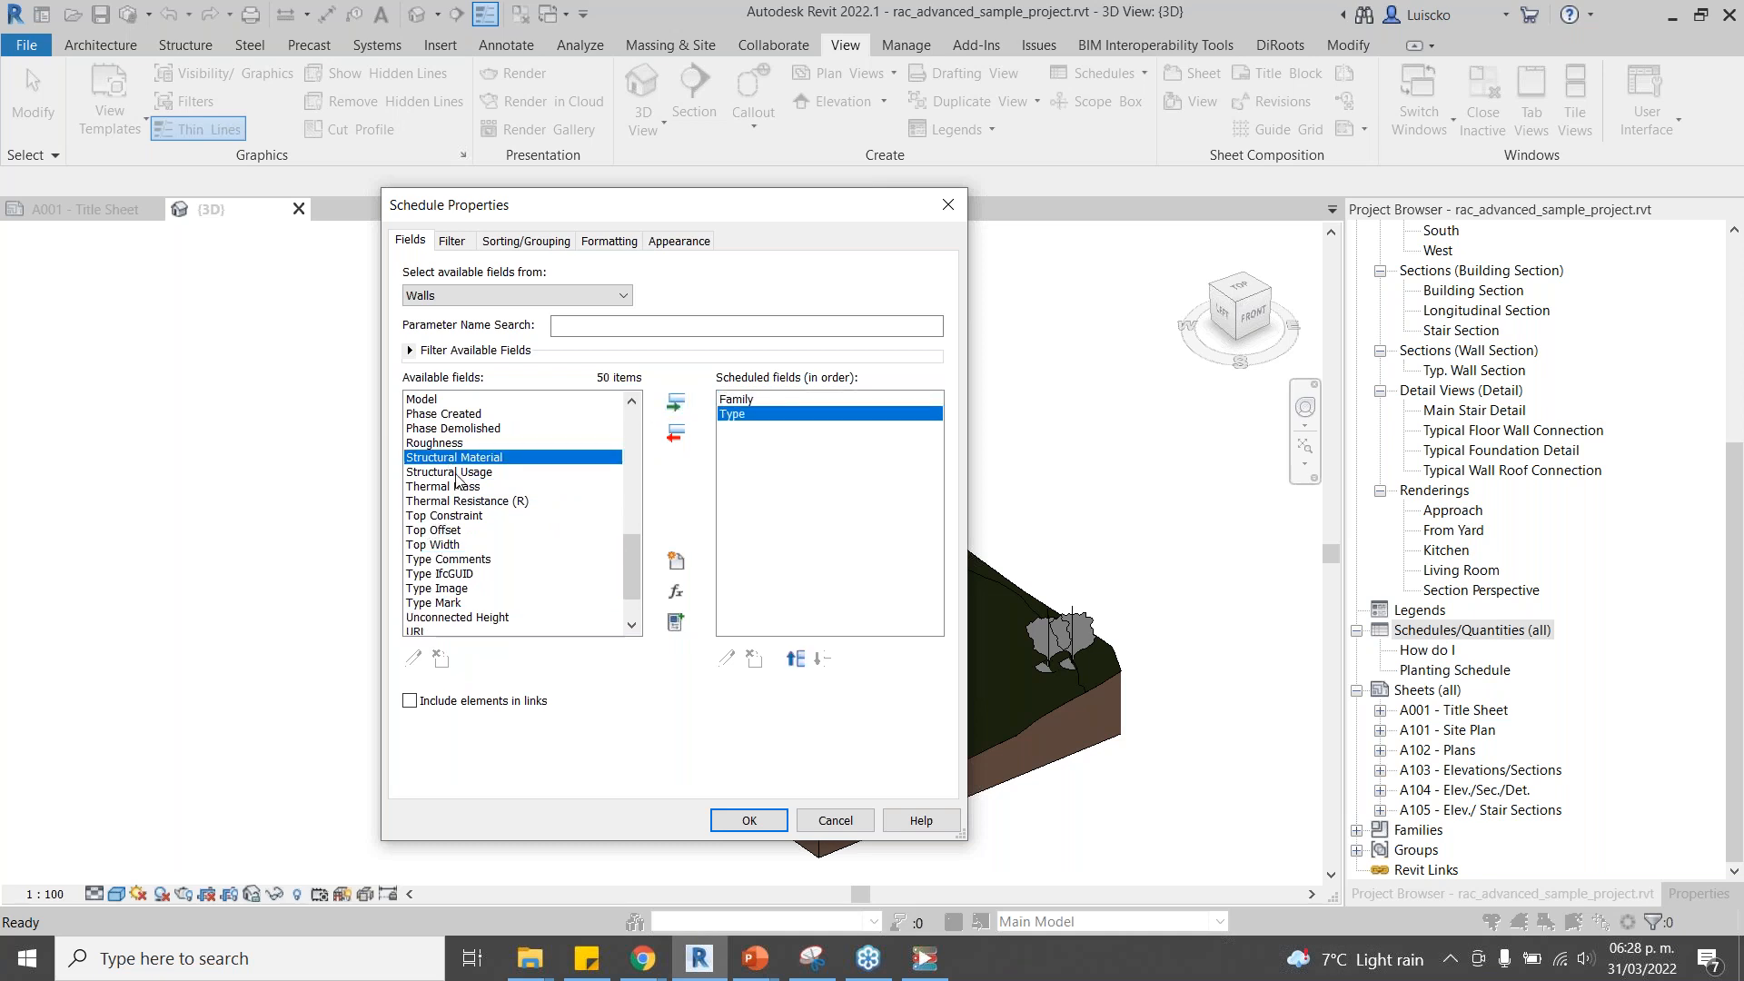
{"action": "scroll", "coordinate": [472, 498], "scroll_direction": "down", "scroll_amount": 1}
{"action": "scroll", "coordinate": [435, 551], "scroll_direction": "up", "scroll_amount": 5}
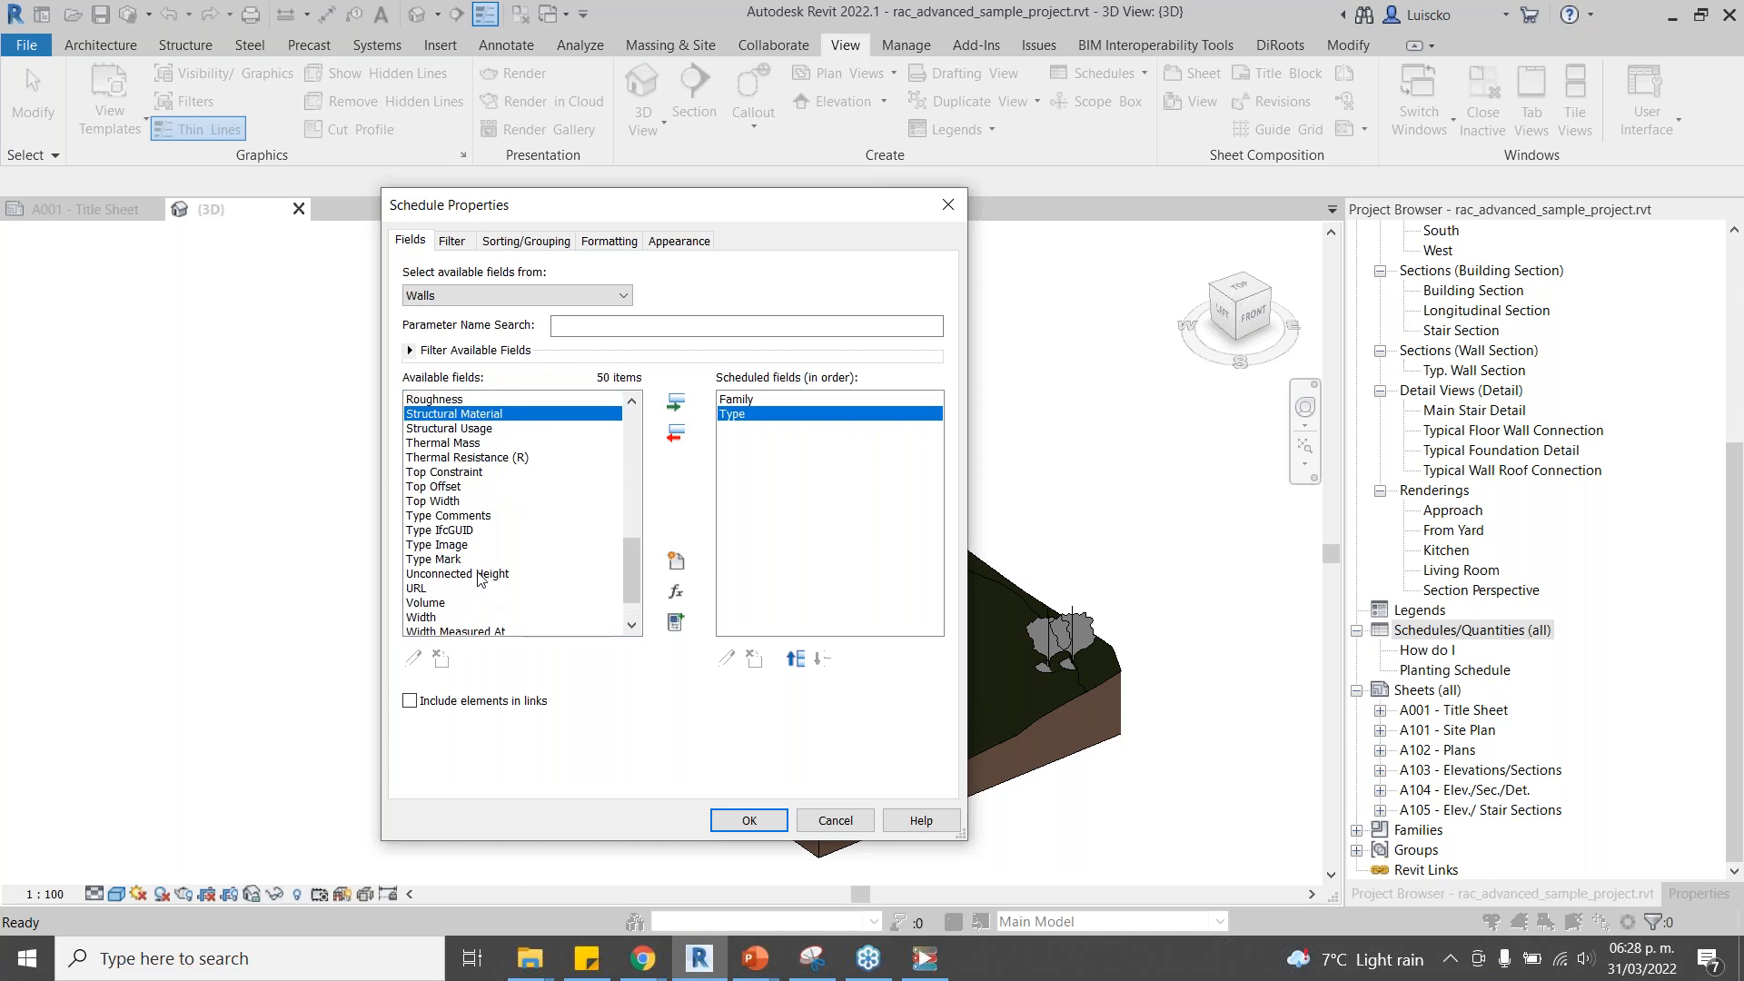
{"action": "scroll", "coordinate": [480, 578], "scroll_direction": "up", "scroll_amount": 2}
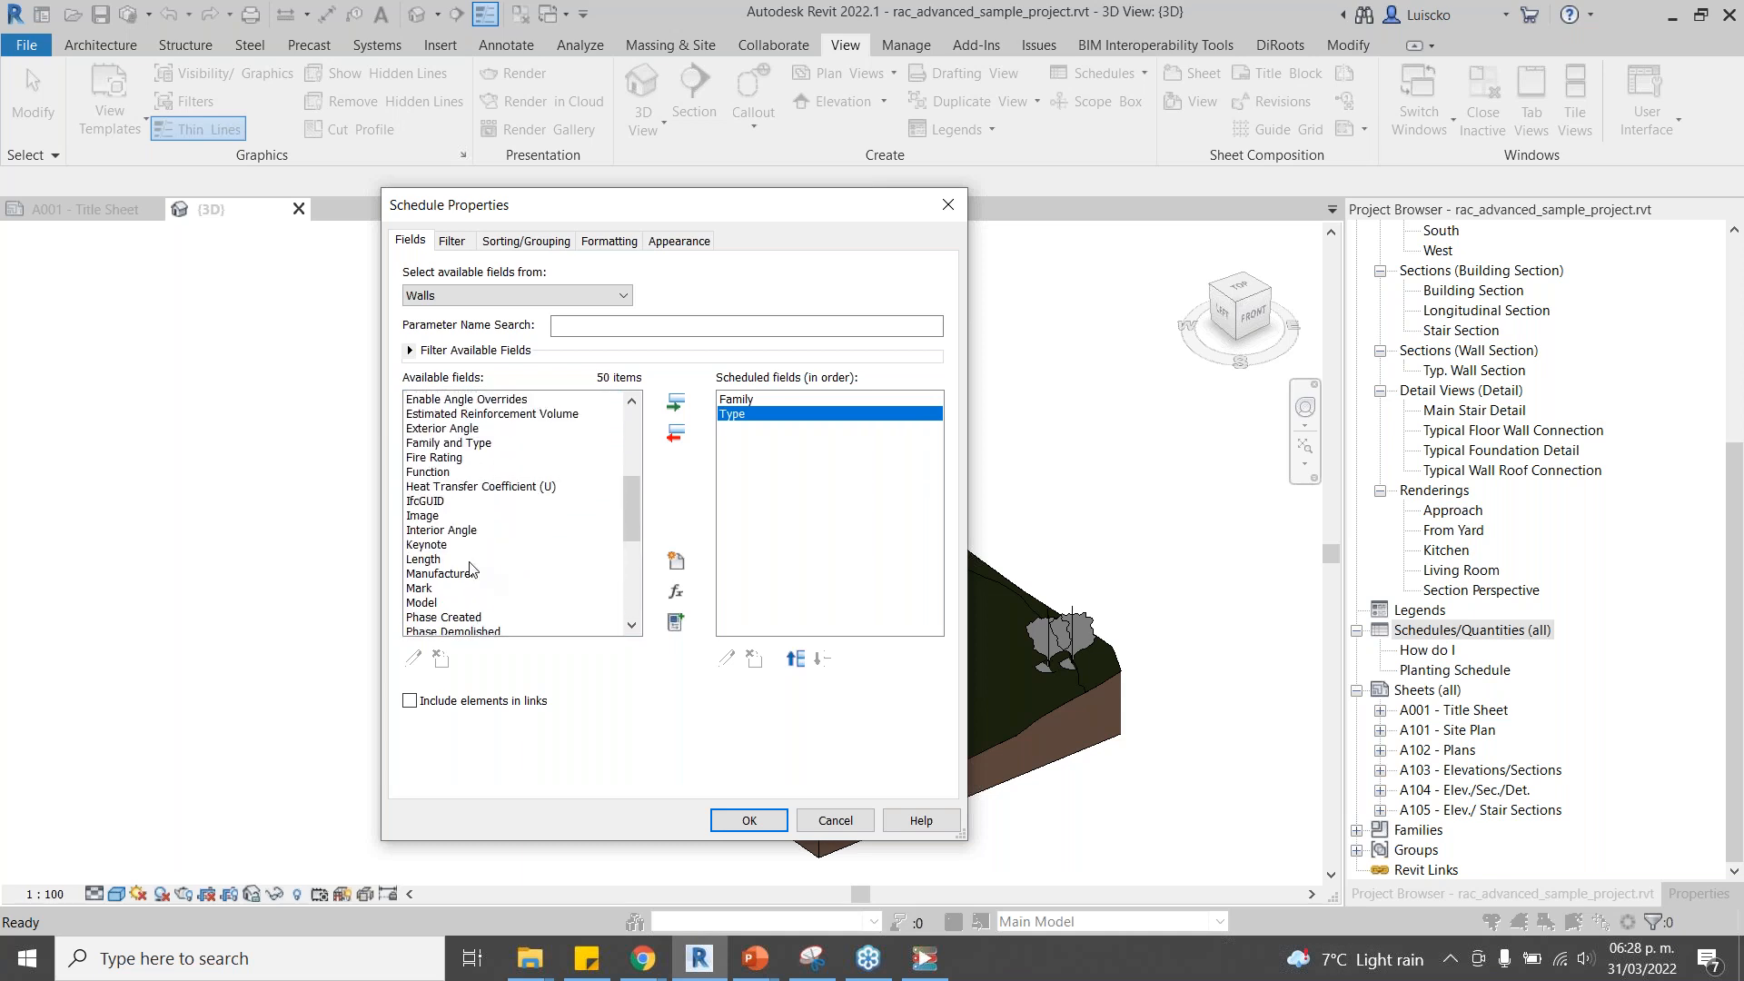
{"action": "left_click", "coordinate": [432, 517]}
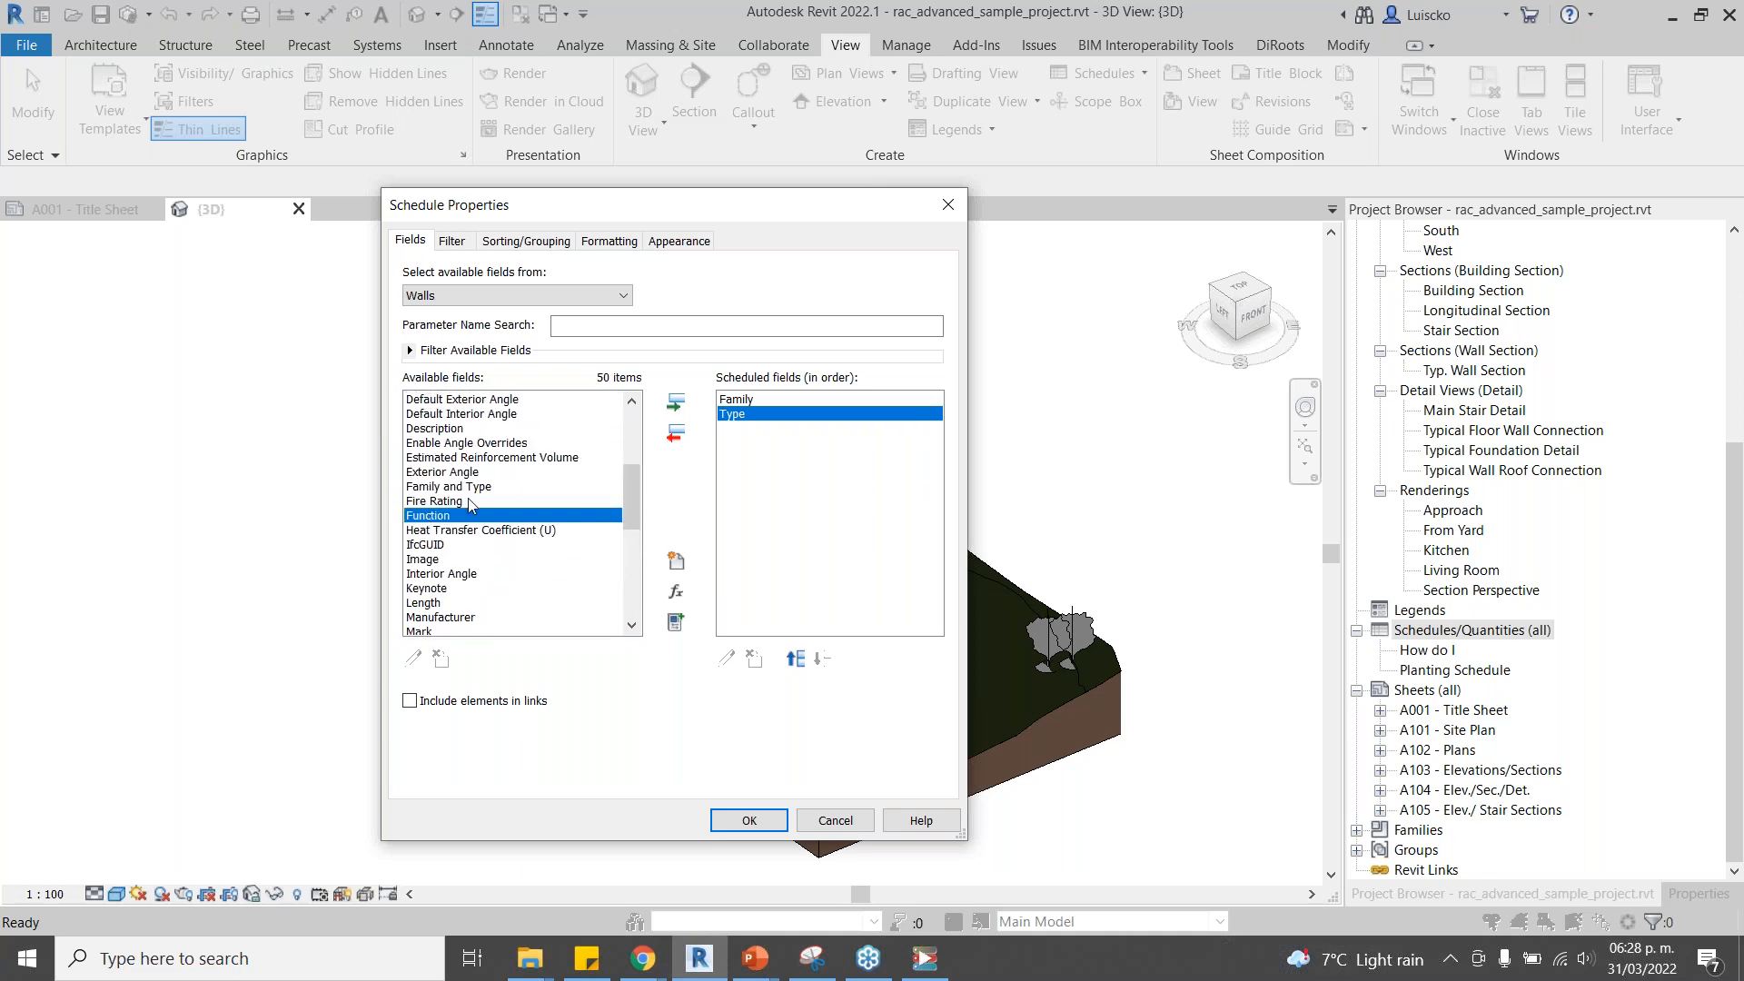
{"action": "left_click", "coordinate": [676, 403]}
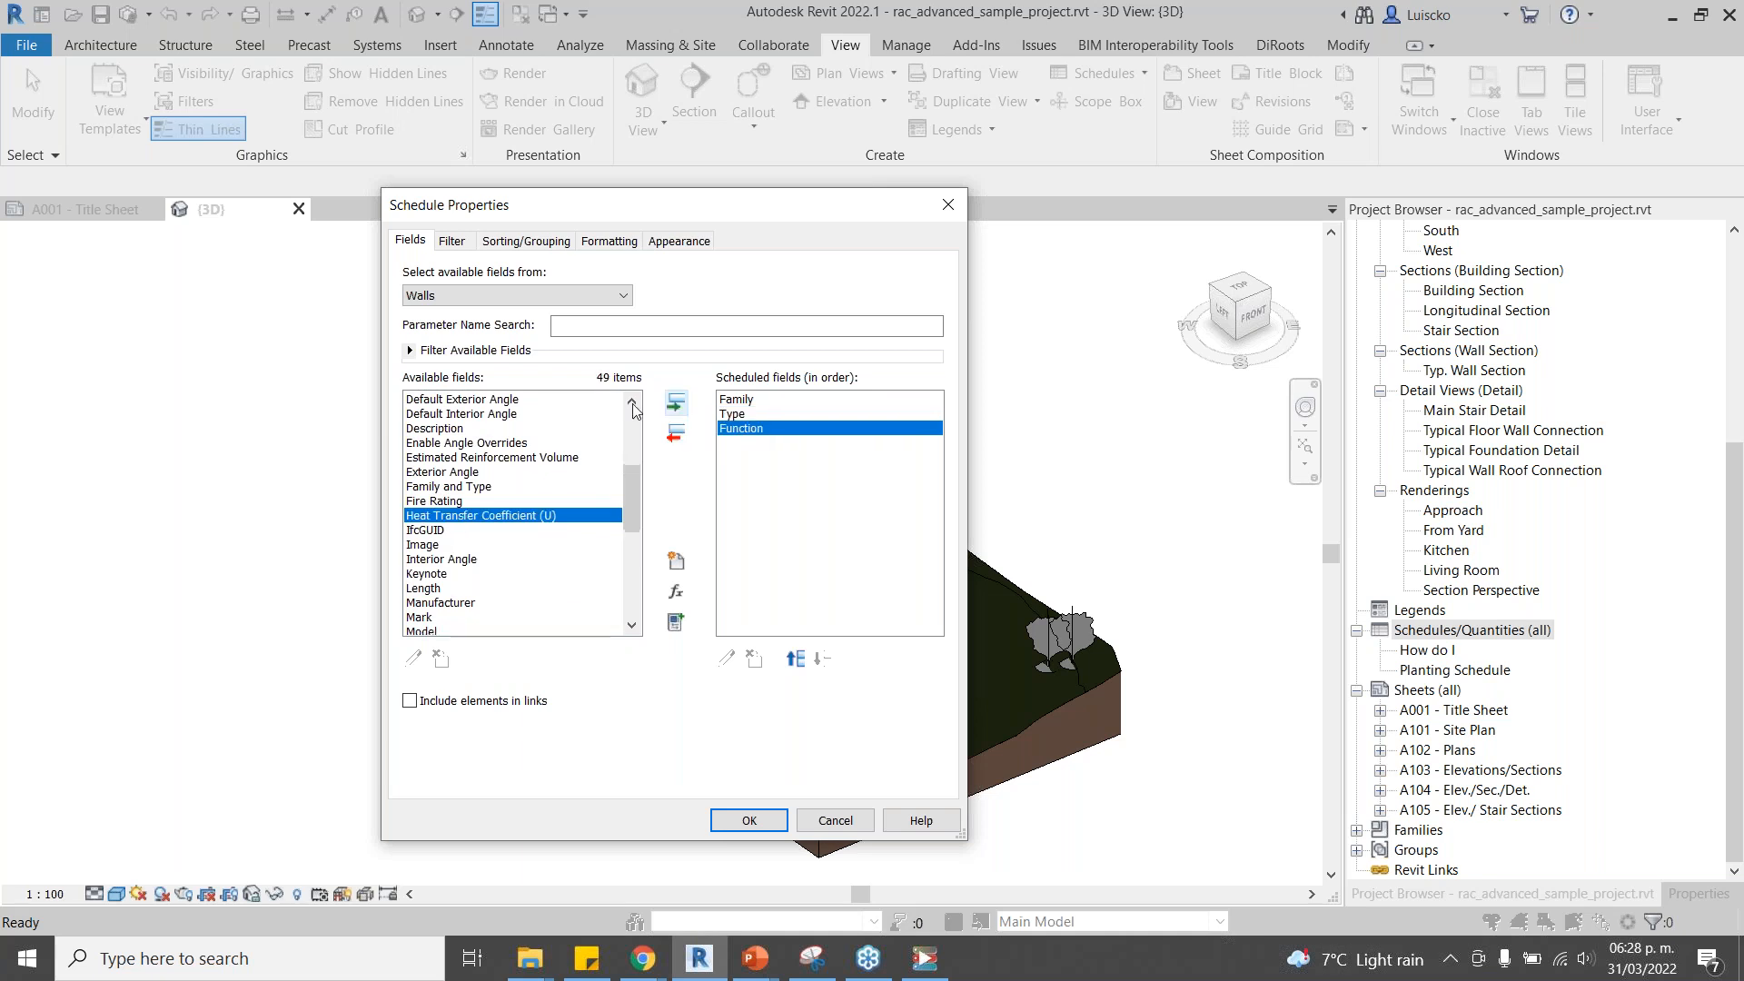
{"action": "scroll", "coordinate": [491, 458], "scroll_direction": "up", "scroll_amount": 1}
{"action": "scroll", "coordinate": [502, 479], "scroll_direction": "up", "scroll_amount": 3}
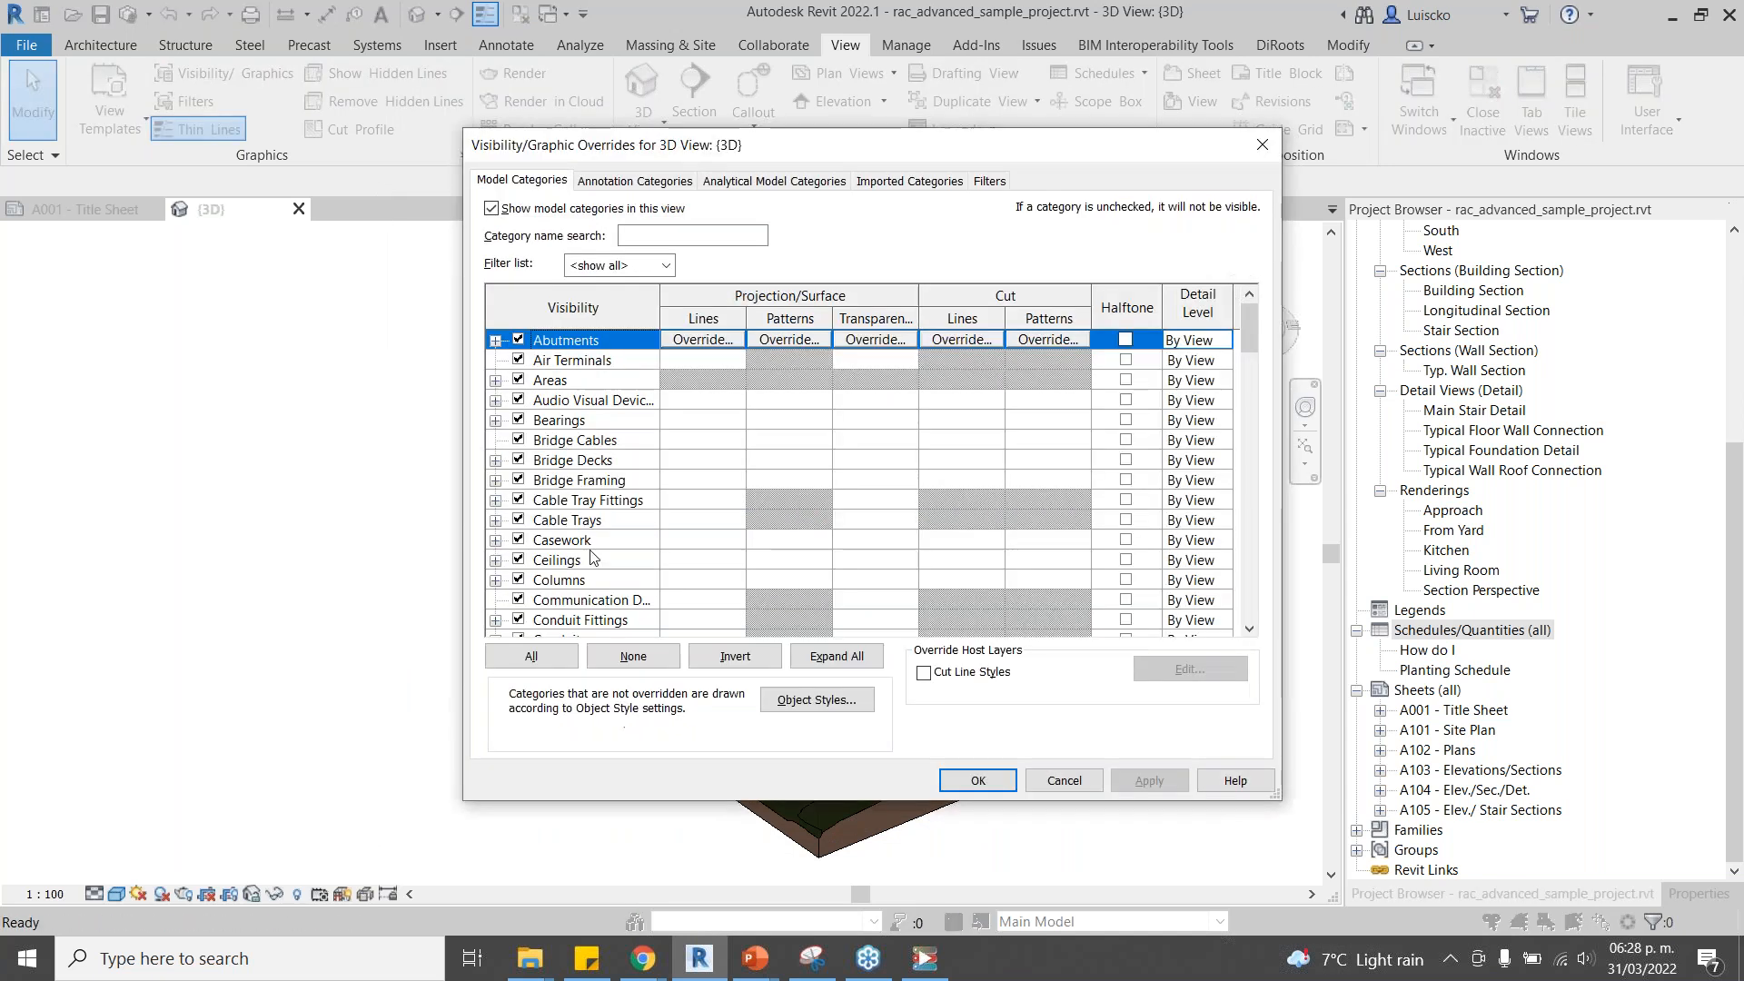
Hide all model categories and show every analytical model category in the {3D} view's visibility/graphic overrides.
{"action": "left_click", "coordinate": [492, 209]}
{"action": "left_click", "coordinate": [635, 181]}
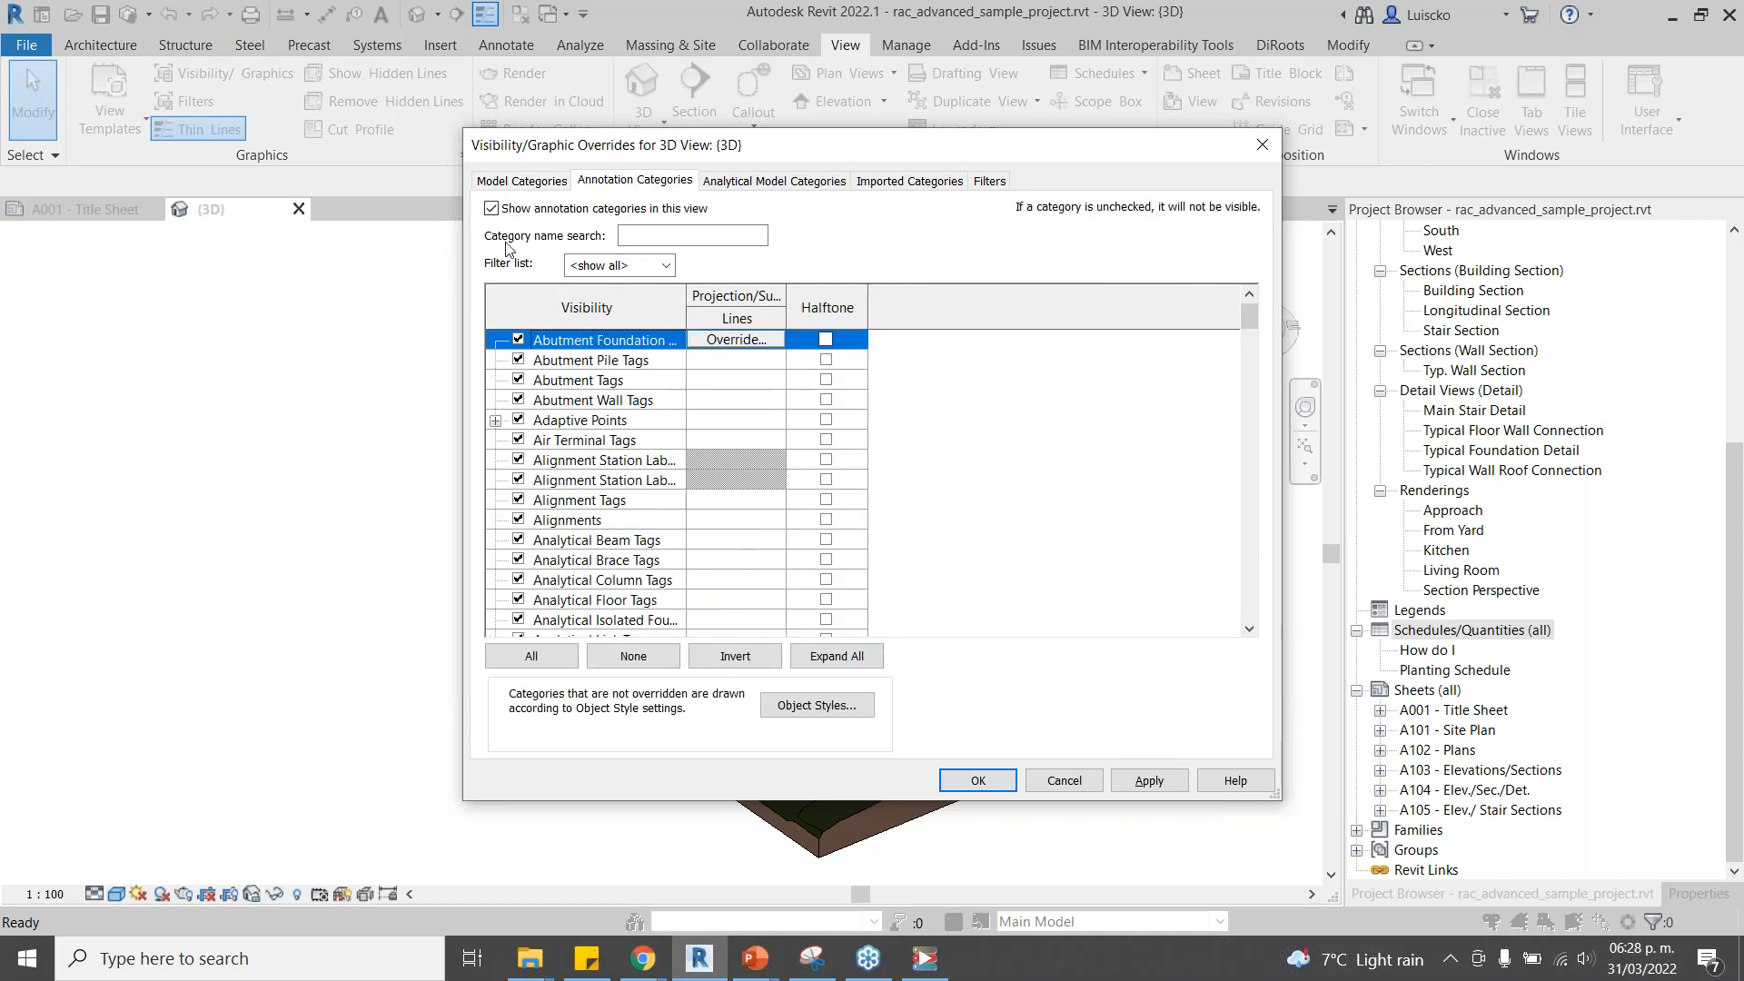
{"action": "left_click", "coordinate": [774, 181]}
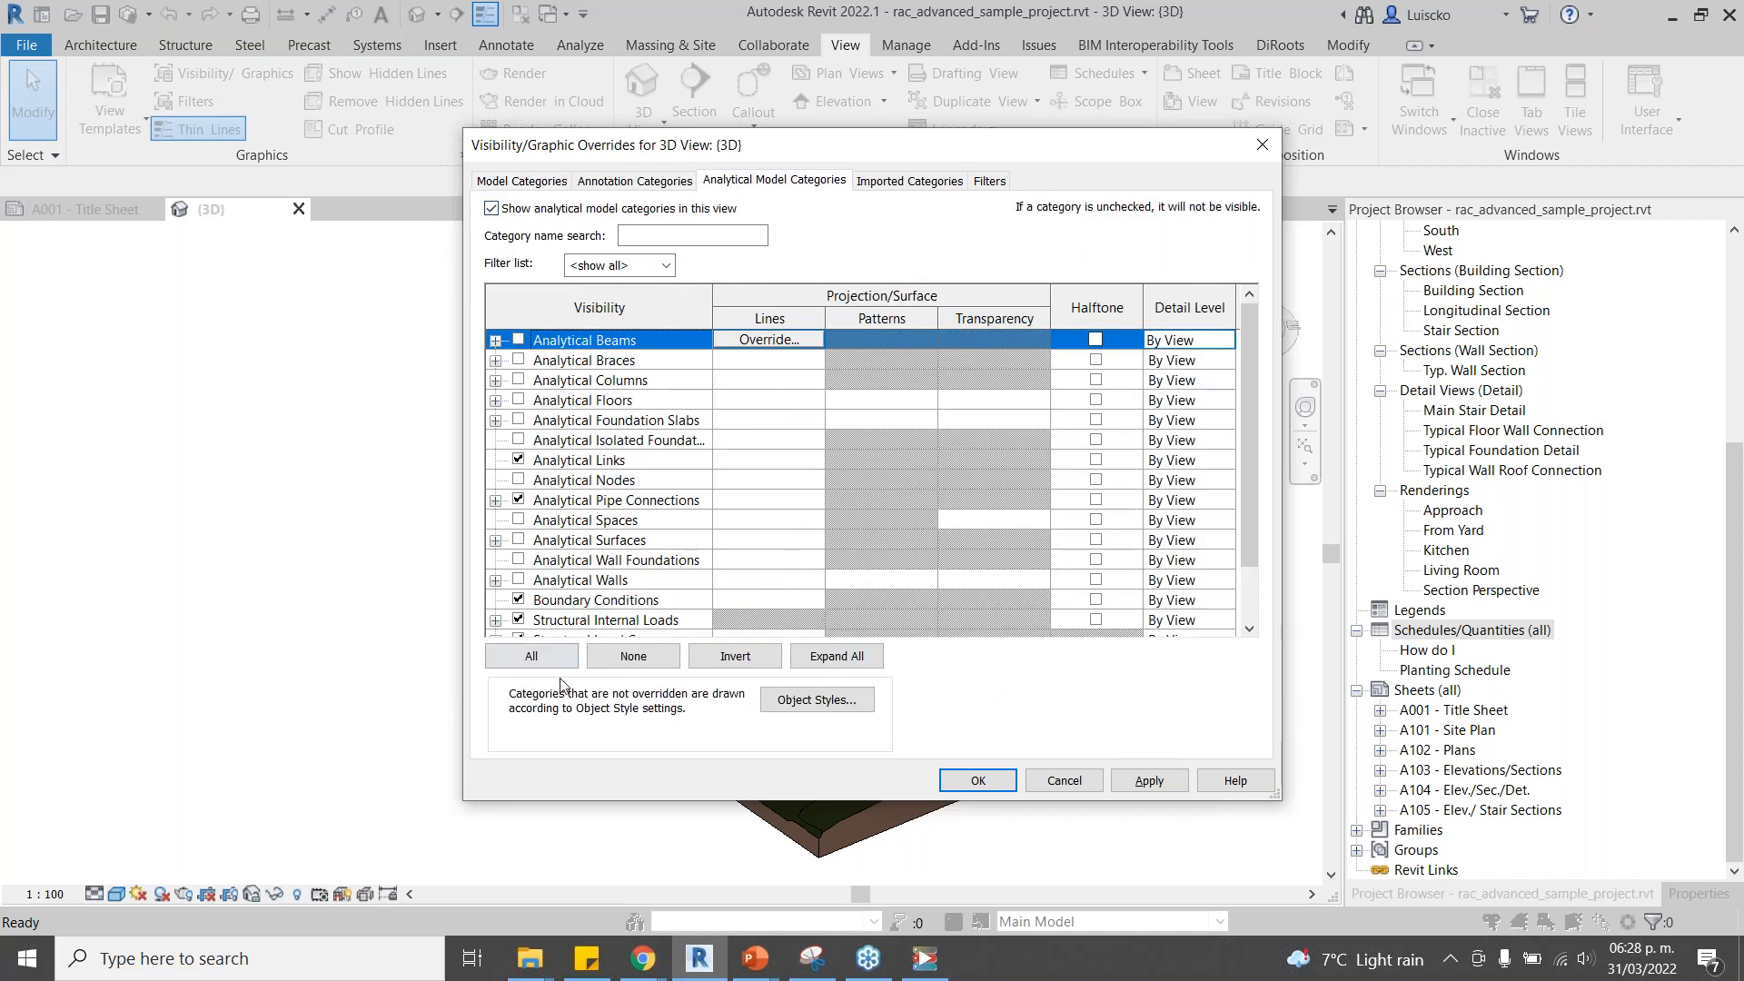
{"action": "left_click", "coordinate": [532, 656]}
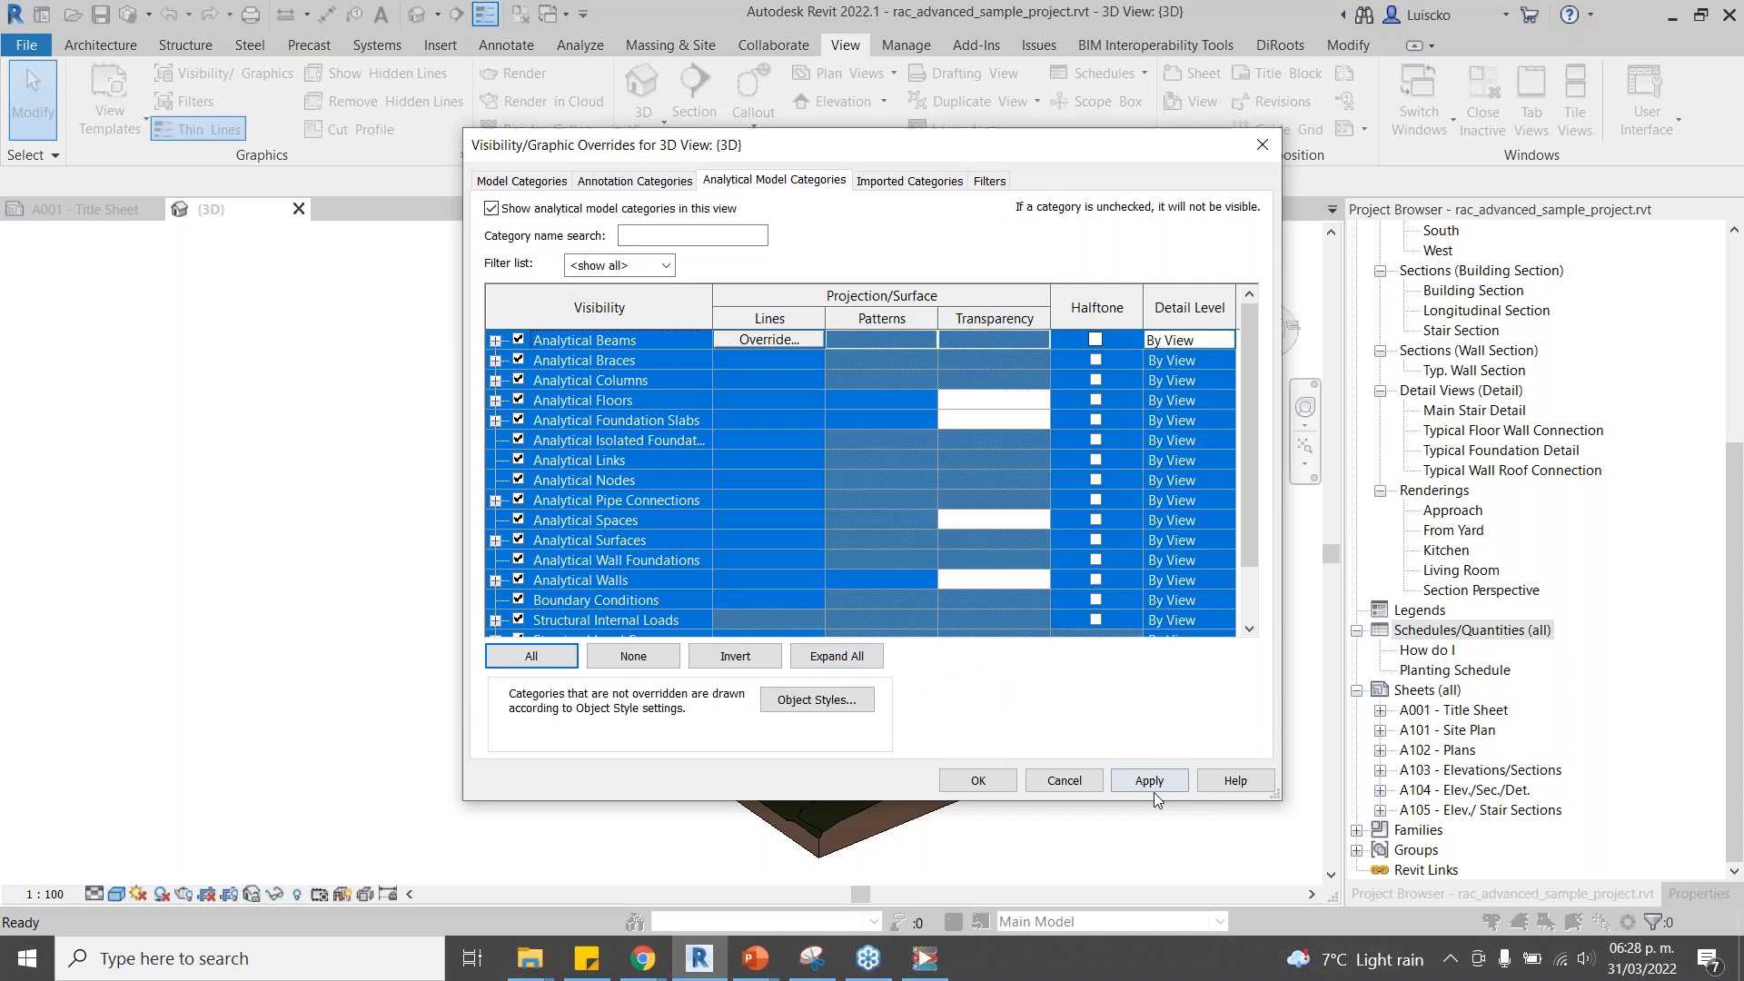
{"action": "left_click", "coordinate": [1150, 784]}
{"action": "left_click", "coordinate": [972, 781]}
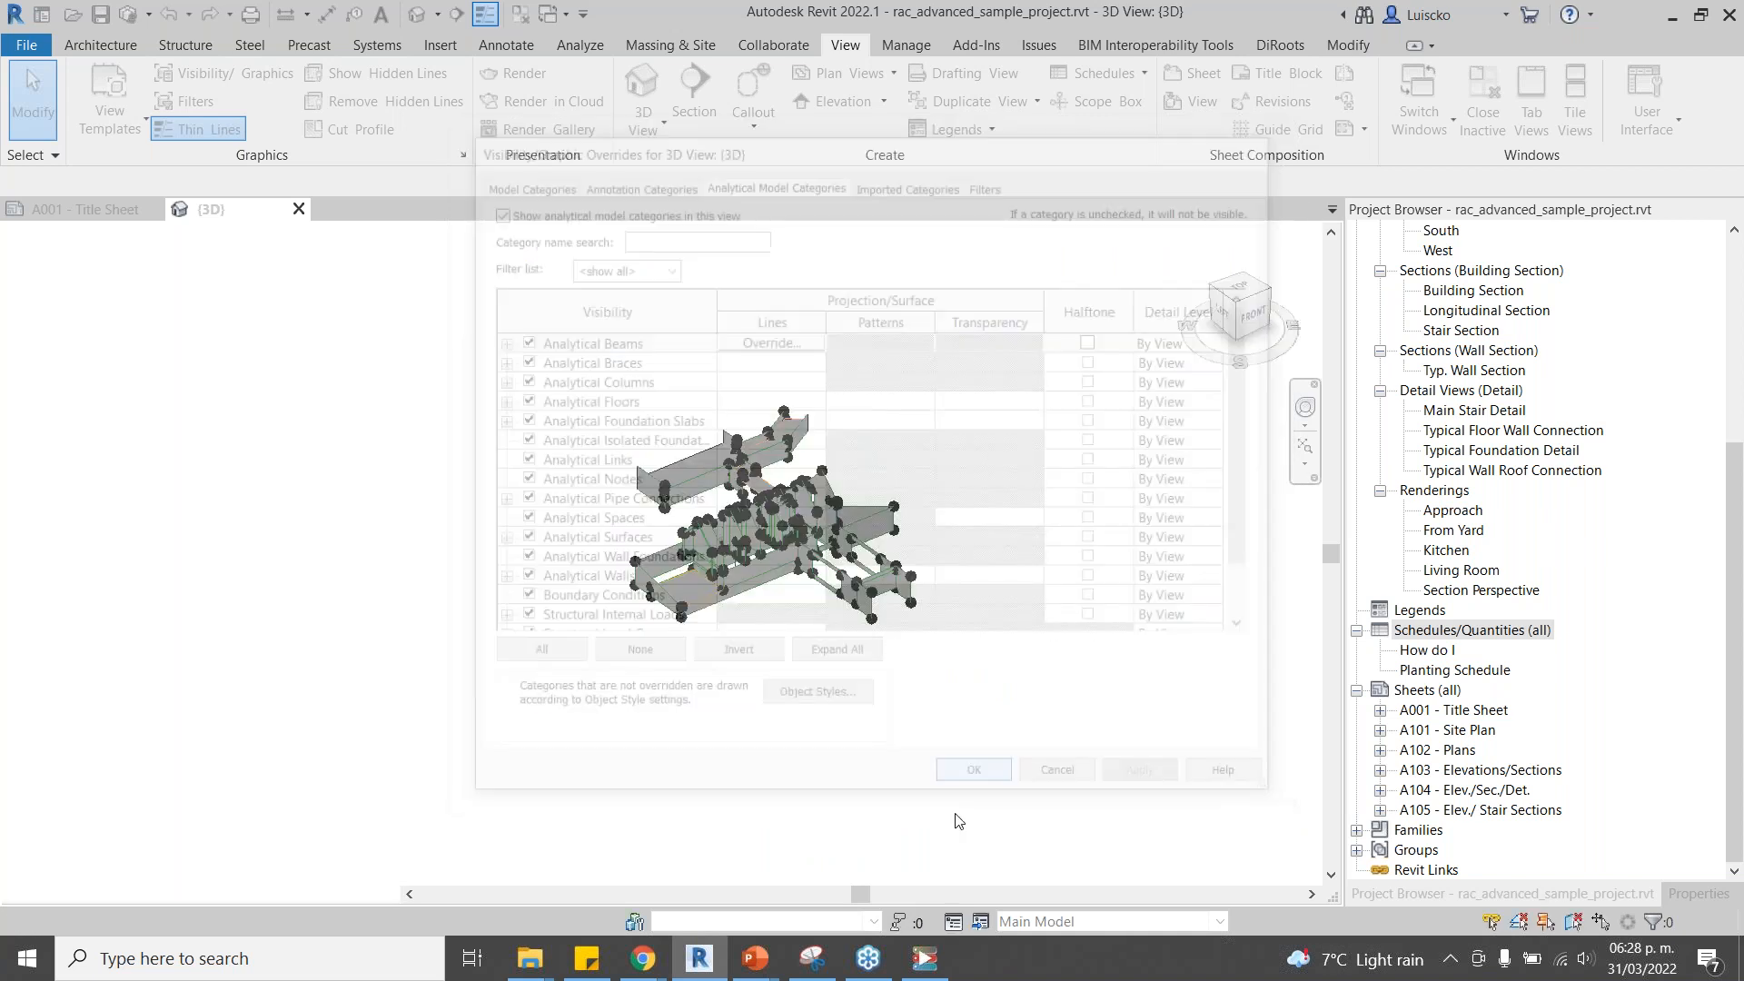
{"action": "scroll", "coordinate": [705, 530], "scroll_direction": "up", "scroll_amount": 4}
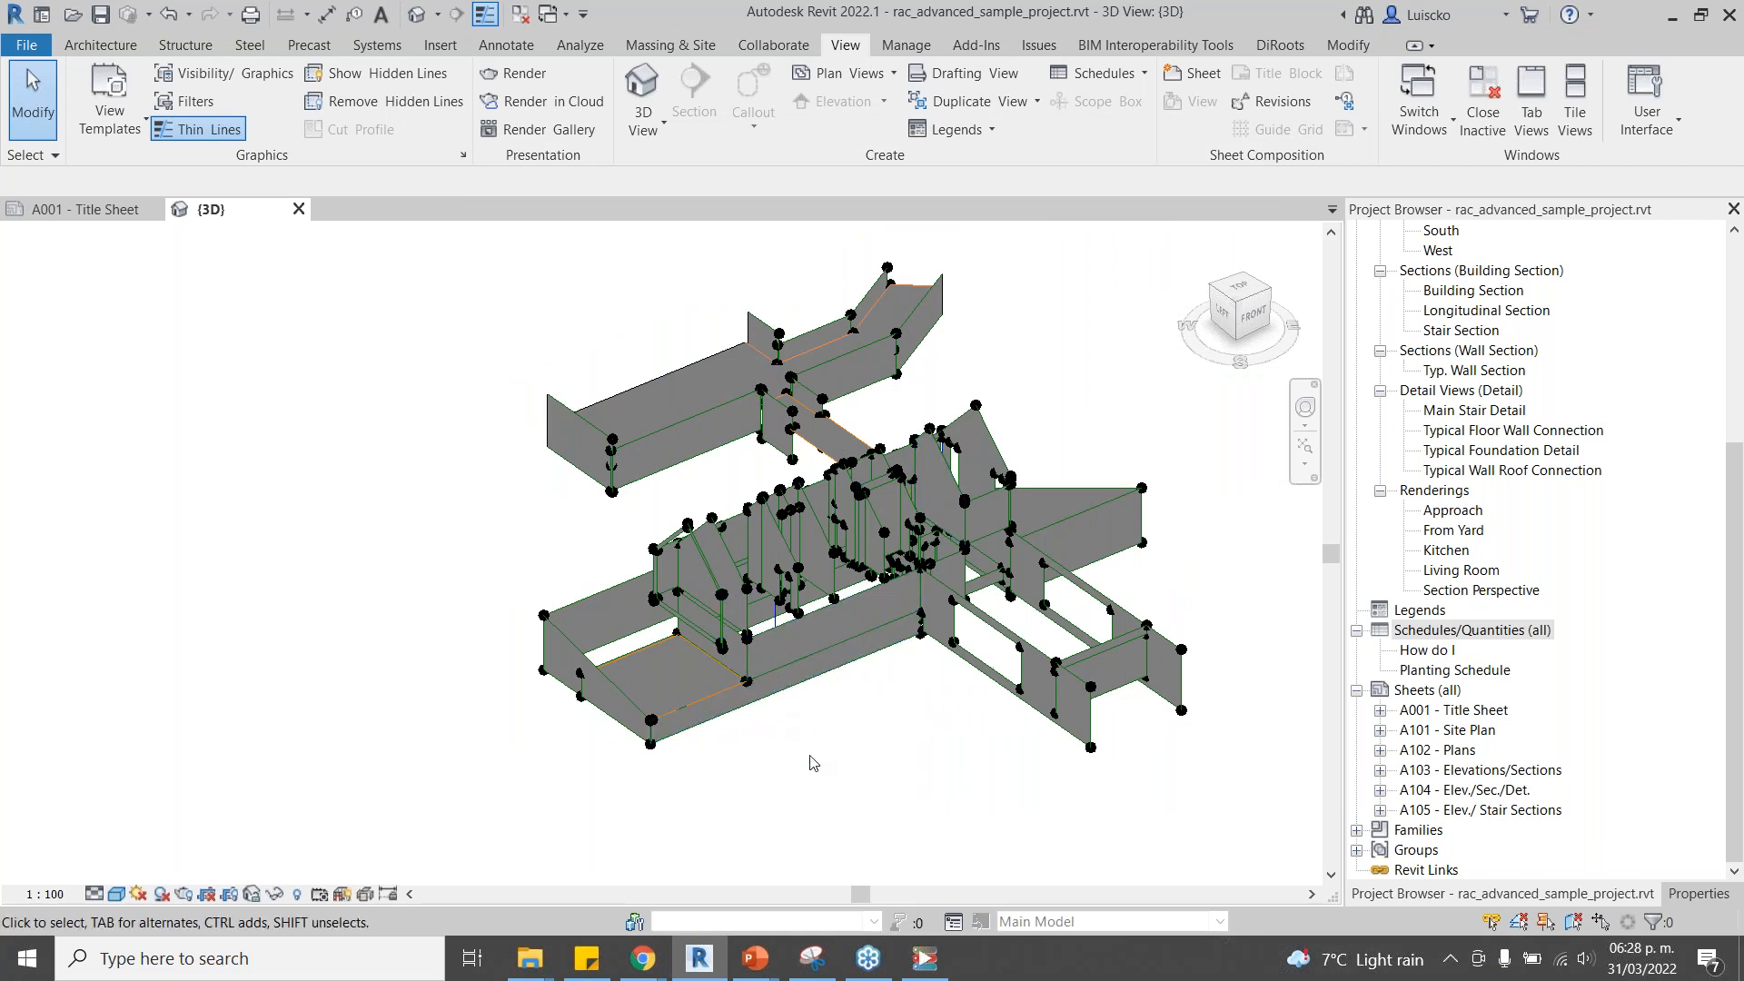
Run the G-Habilitar-Desabilitar analytical model script in Dynamo Player with Habilitar / Deshabilitar set first to True, and again with False.
{"action": "left_click", "coordinate": [925, 959]}
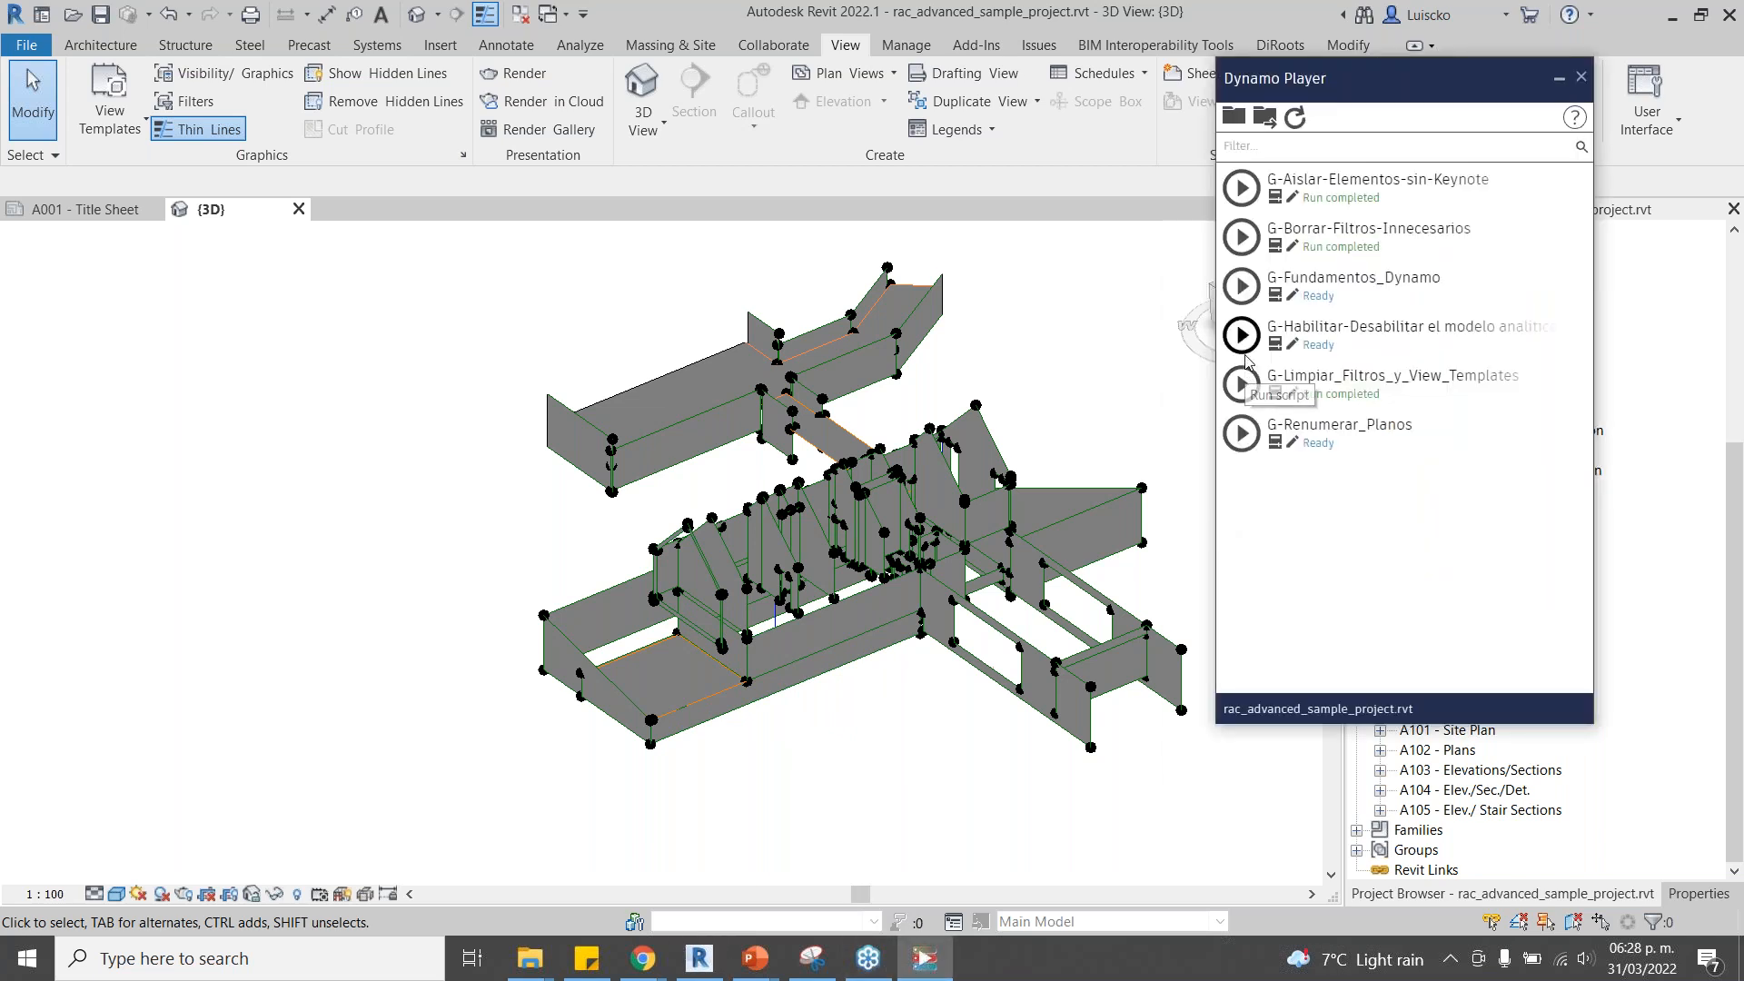
{"action": "left_click", "coordinate": [1276, 344]}
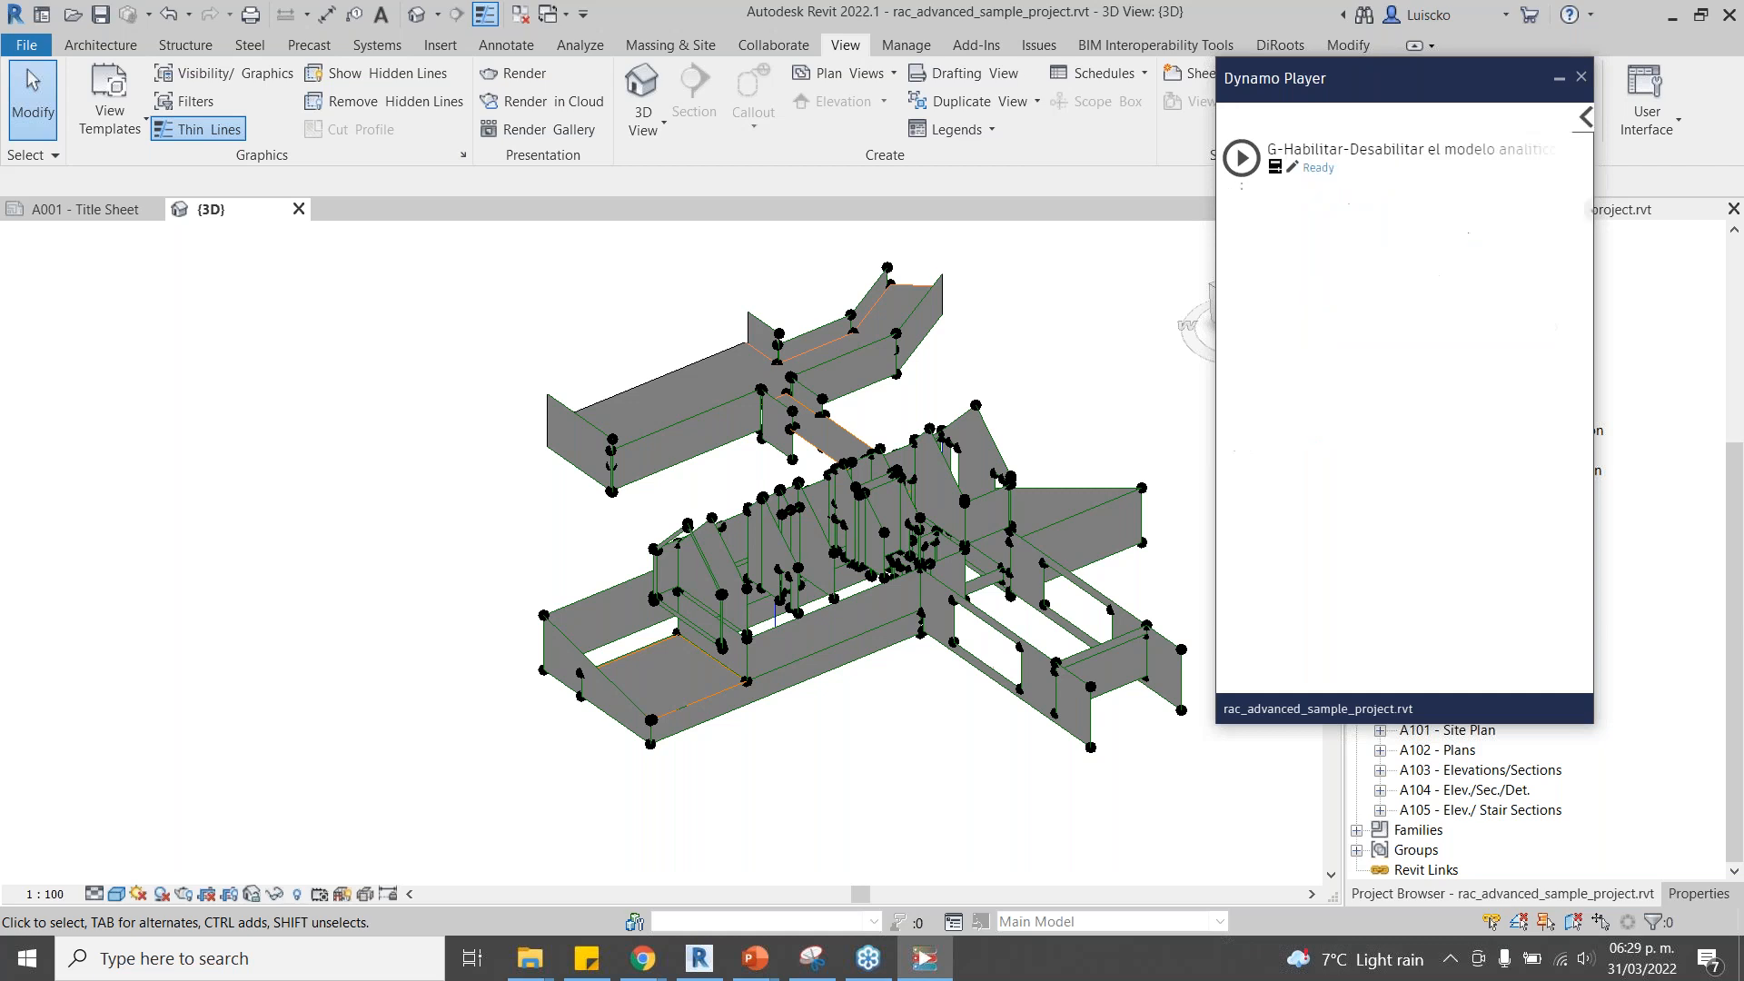
{"action": "left_click", "coordinate": [1229, 115]}
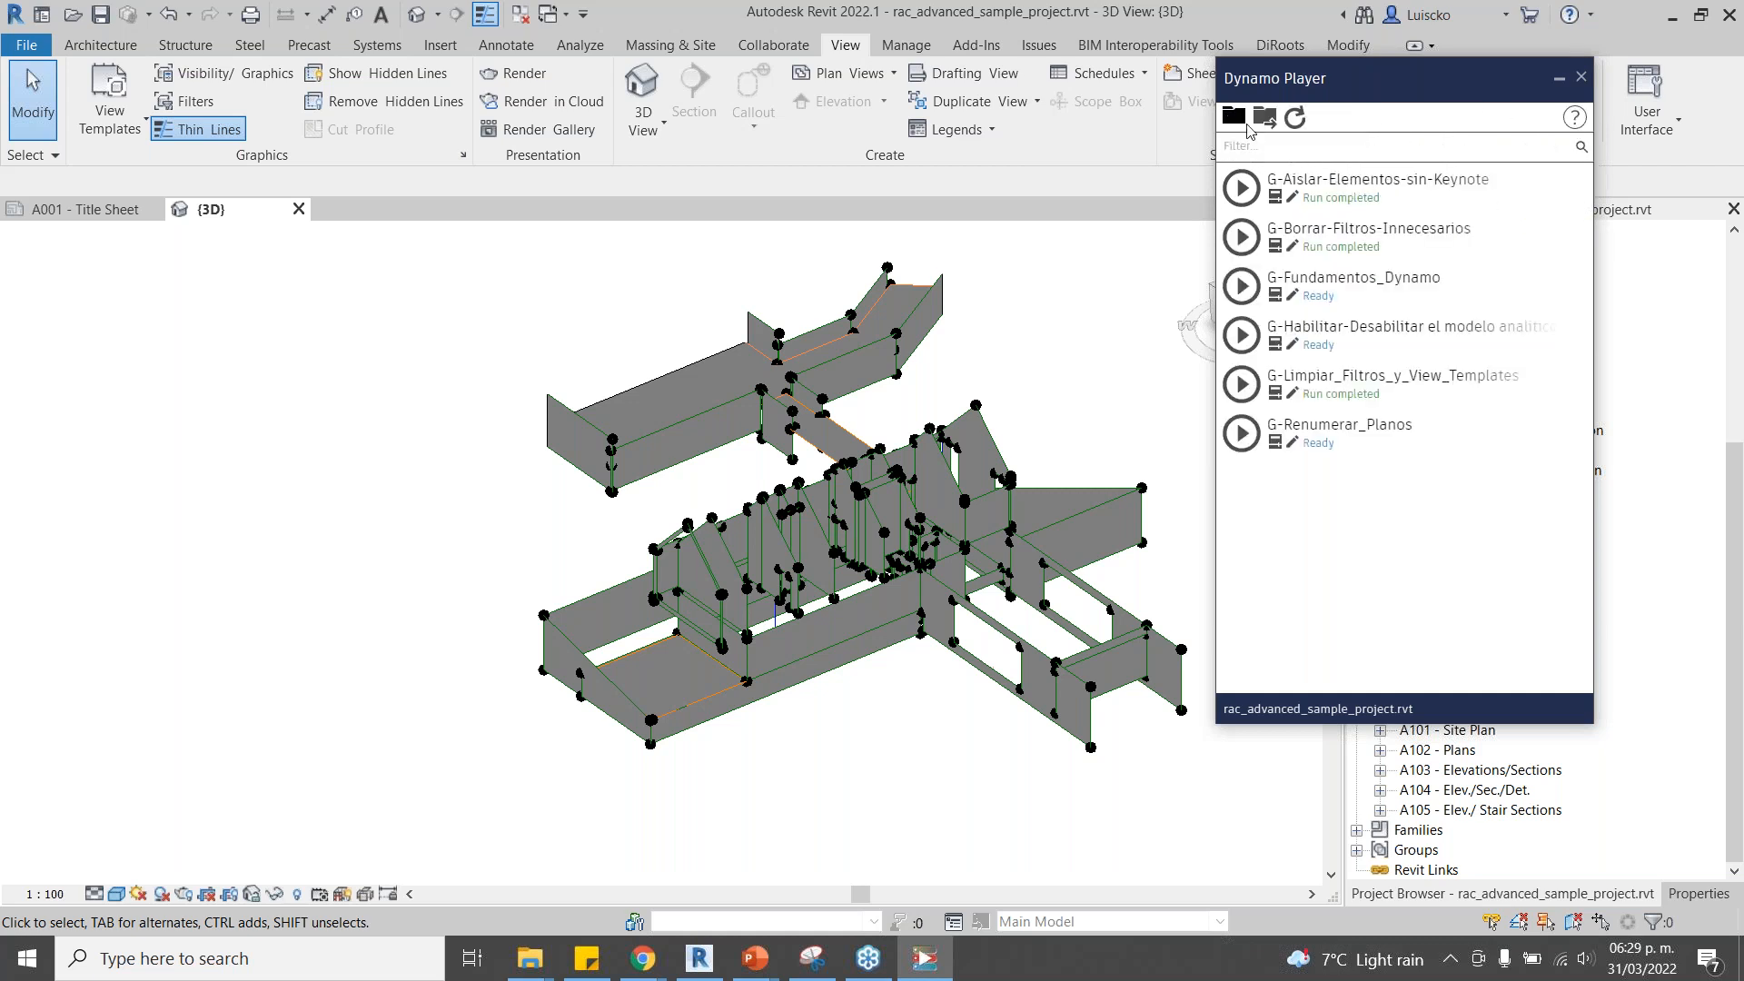
{"action": "left_click", "coordinate": [1277, 349]}
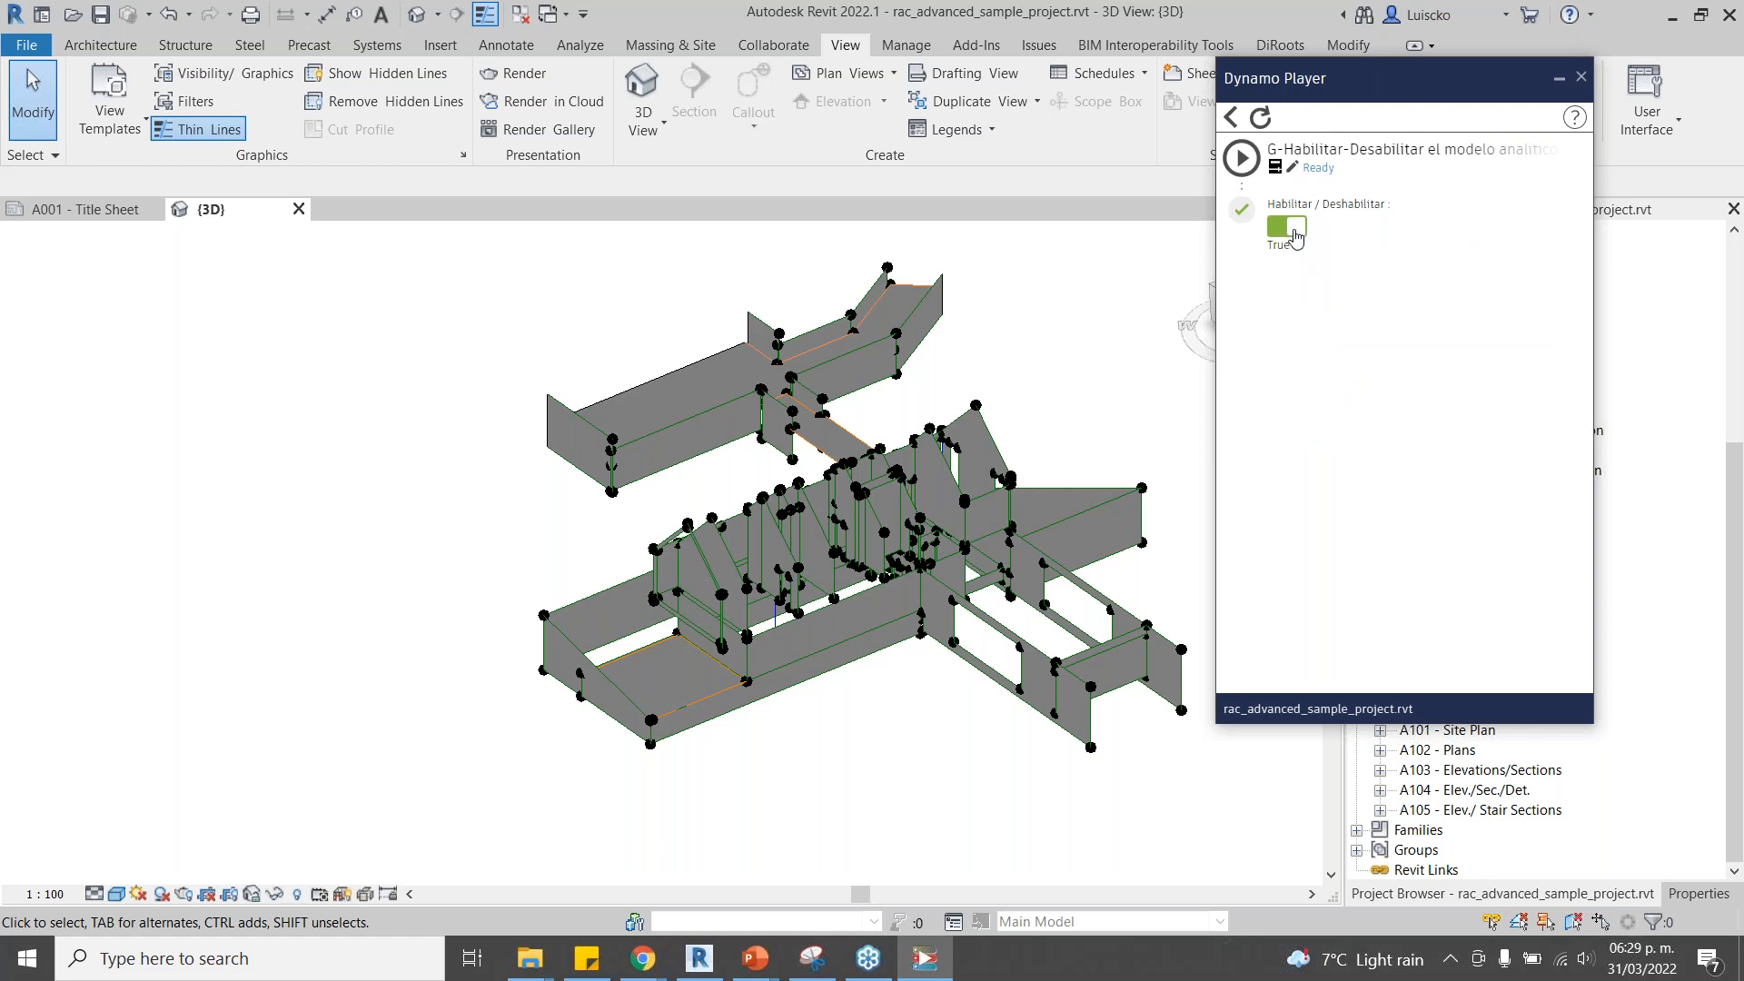
{"action": "left_click", "coordinate": [1242, 158]}
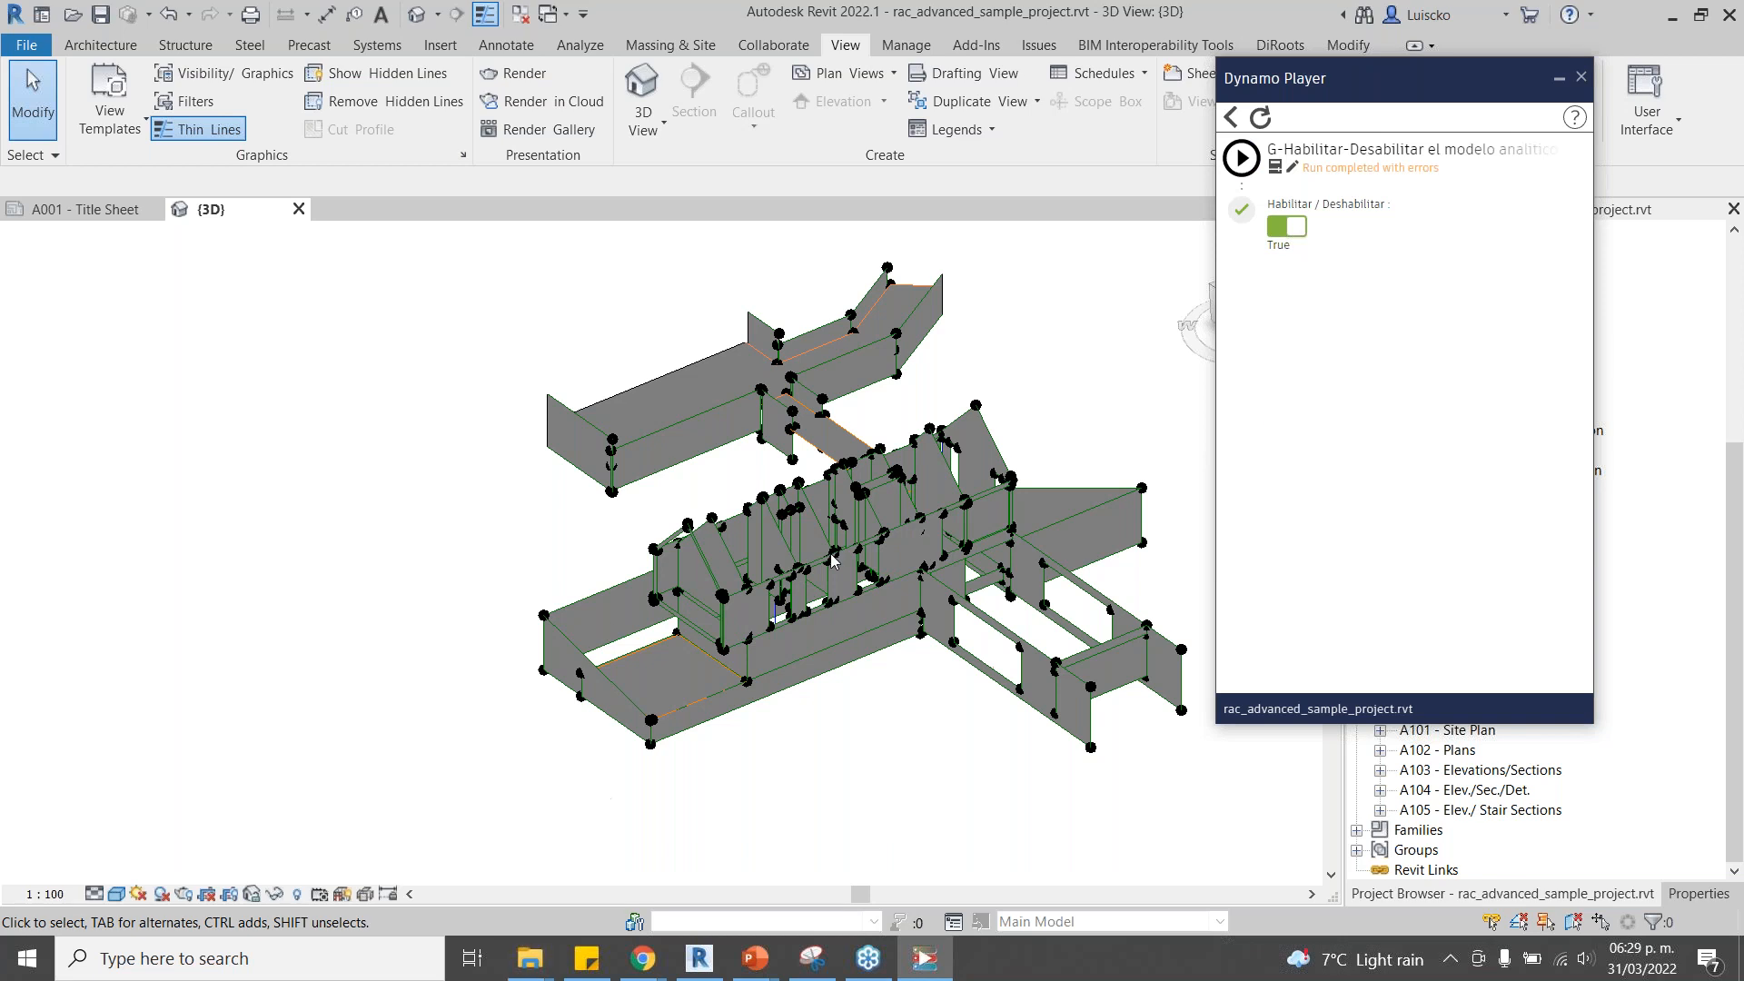
{"action": "left_click", "coordinate": [1287, 226]}
{"action": "left_click", "coordinate": [1252, 166]}
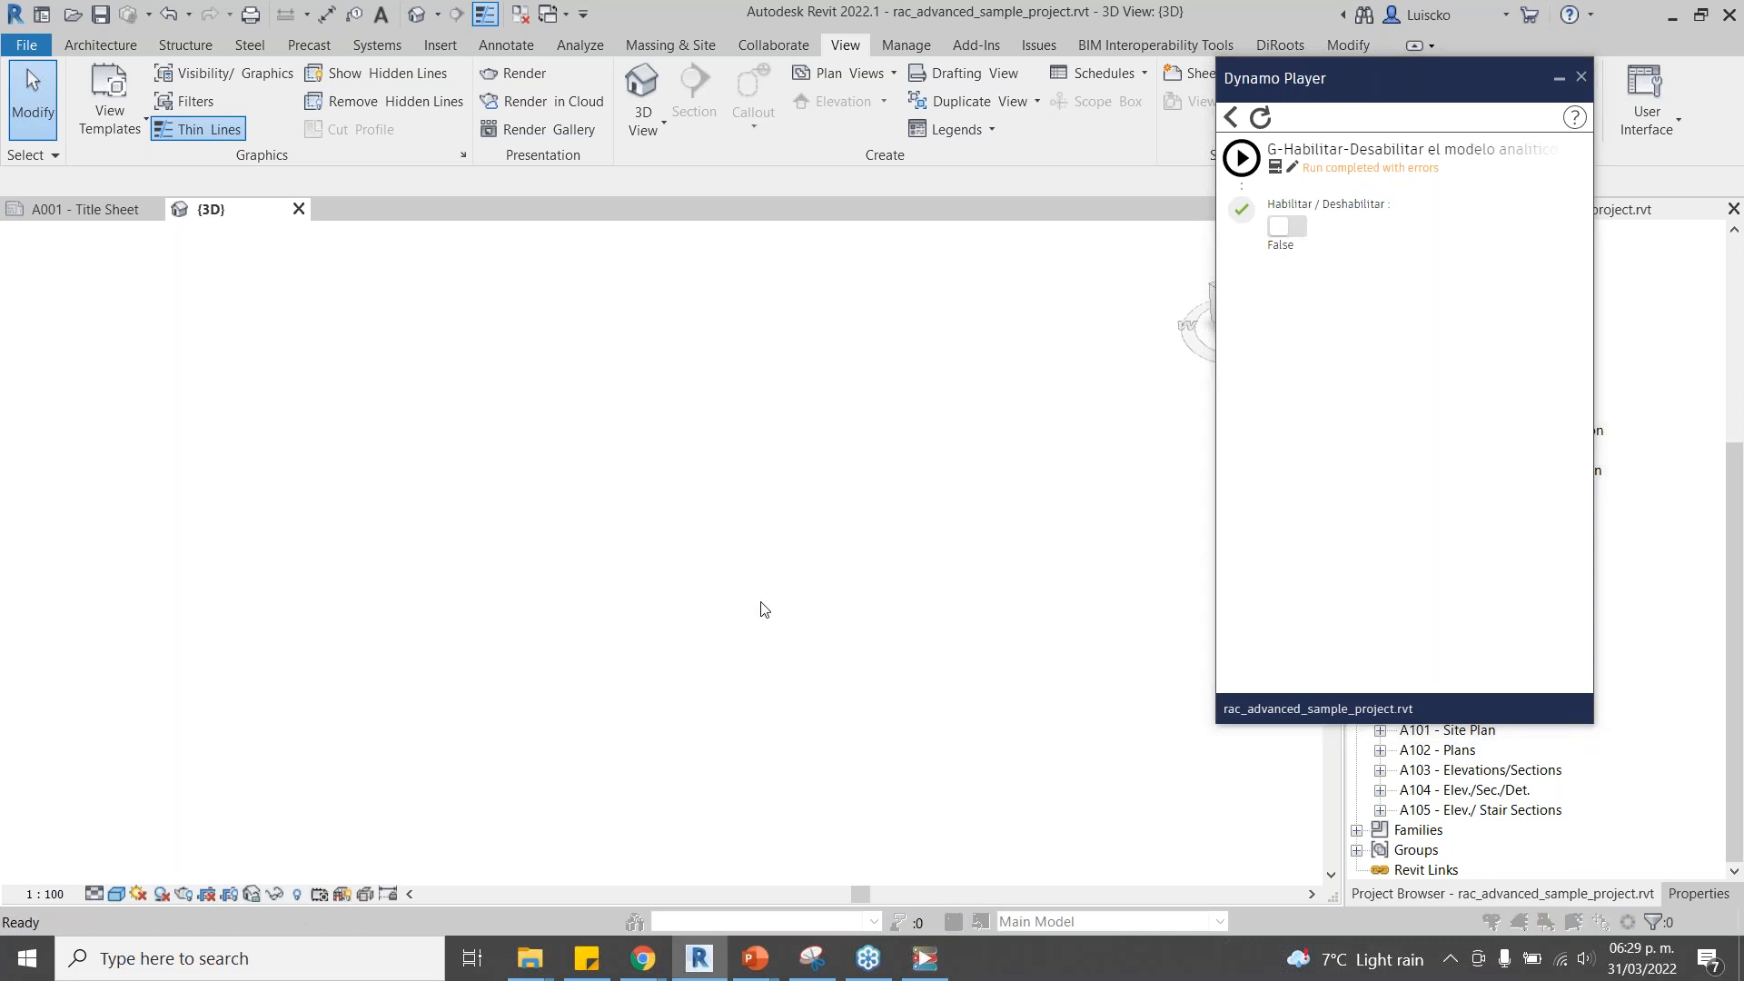
Show the model categories again in the {3D} view and display the properties of the upper-floor gable-end SIP 202mm Wall - conc clad.
{"action": "key", "text": "v"}
{"action": "key", "text": "g"}
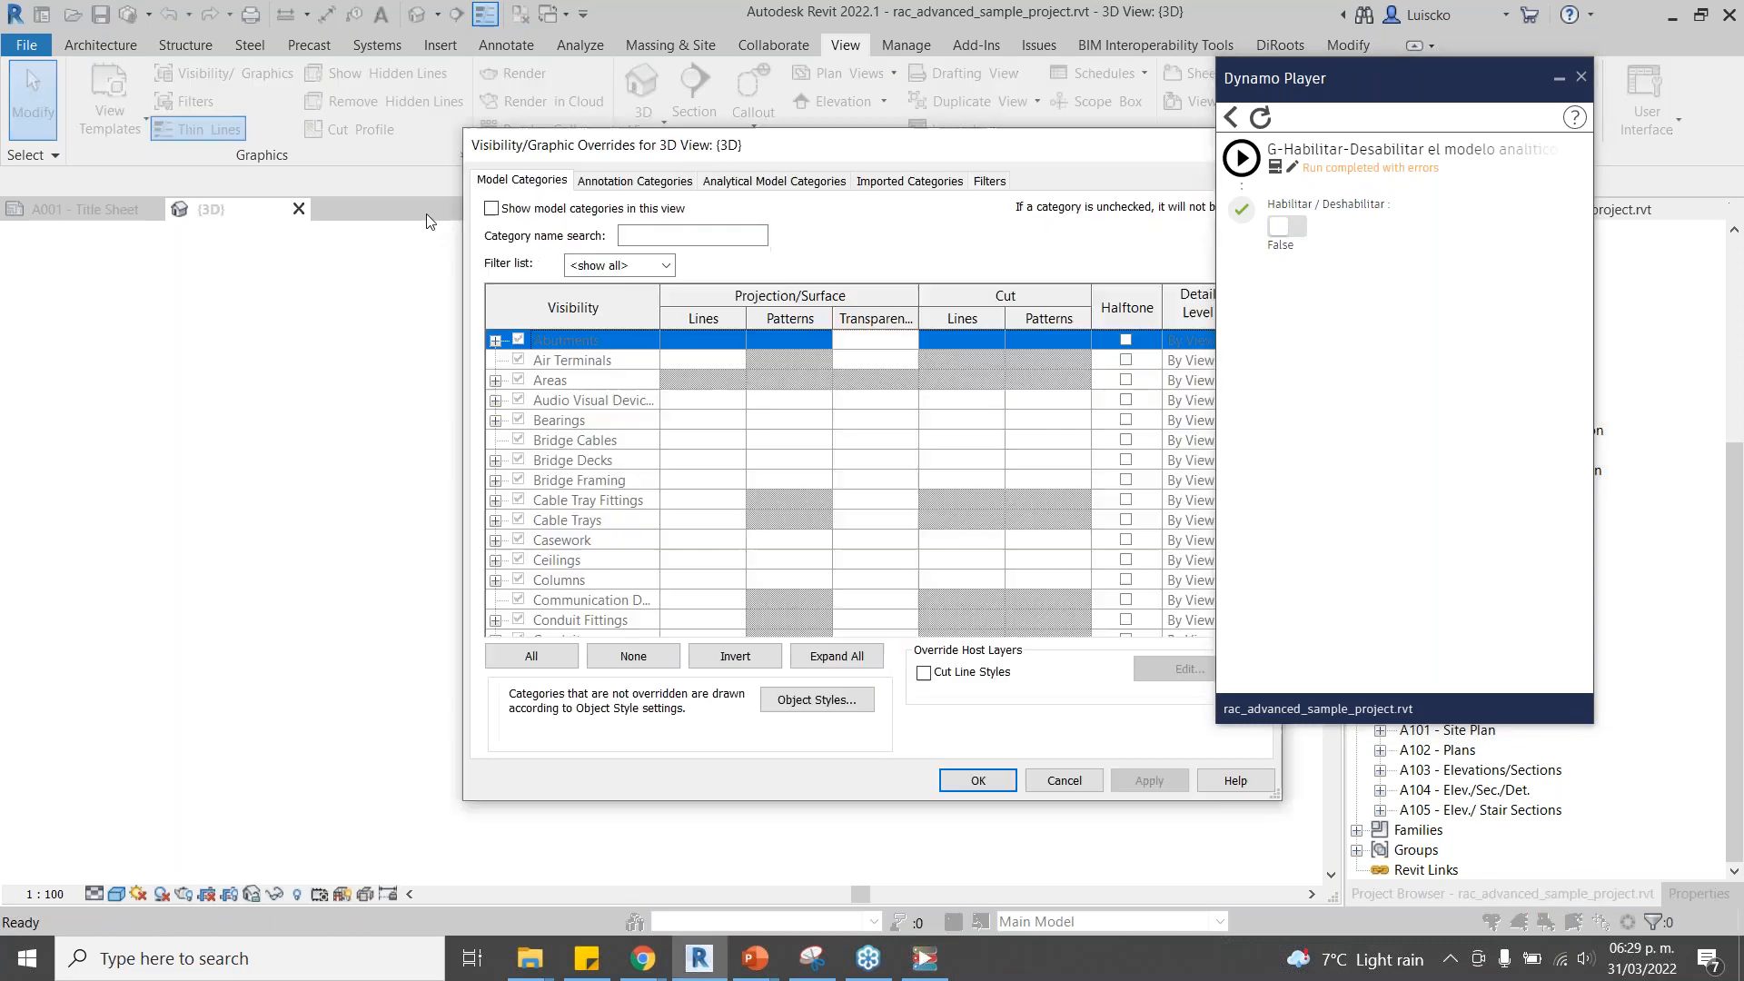
{"action": "left_click", "coordinate": [492, 208]}
{"action": "left_click", "coordinate": [980, 783]}
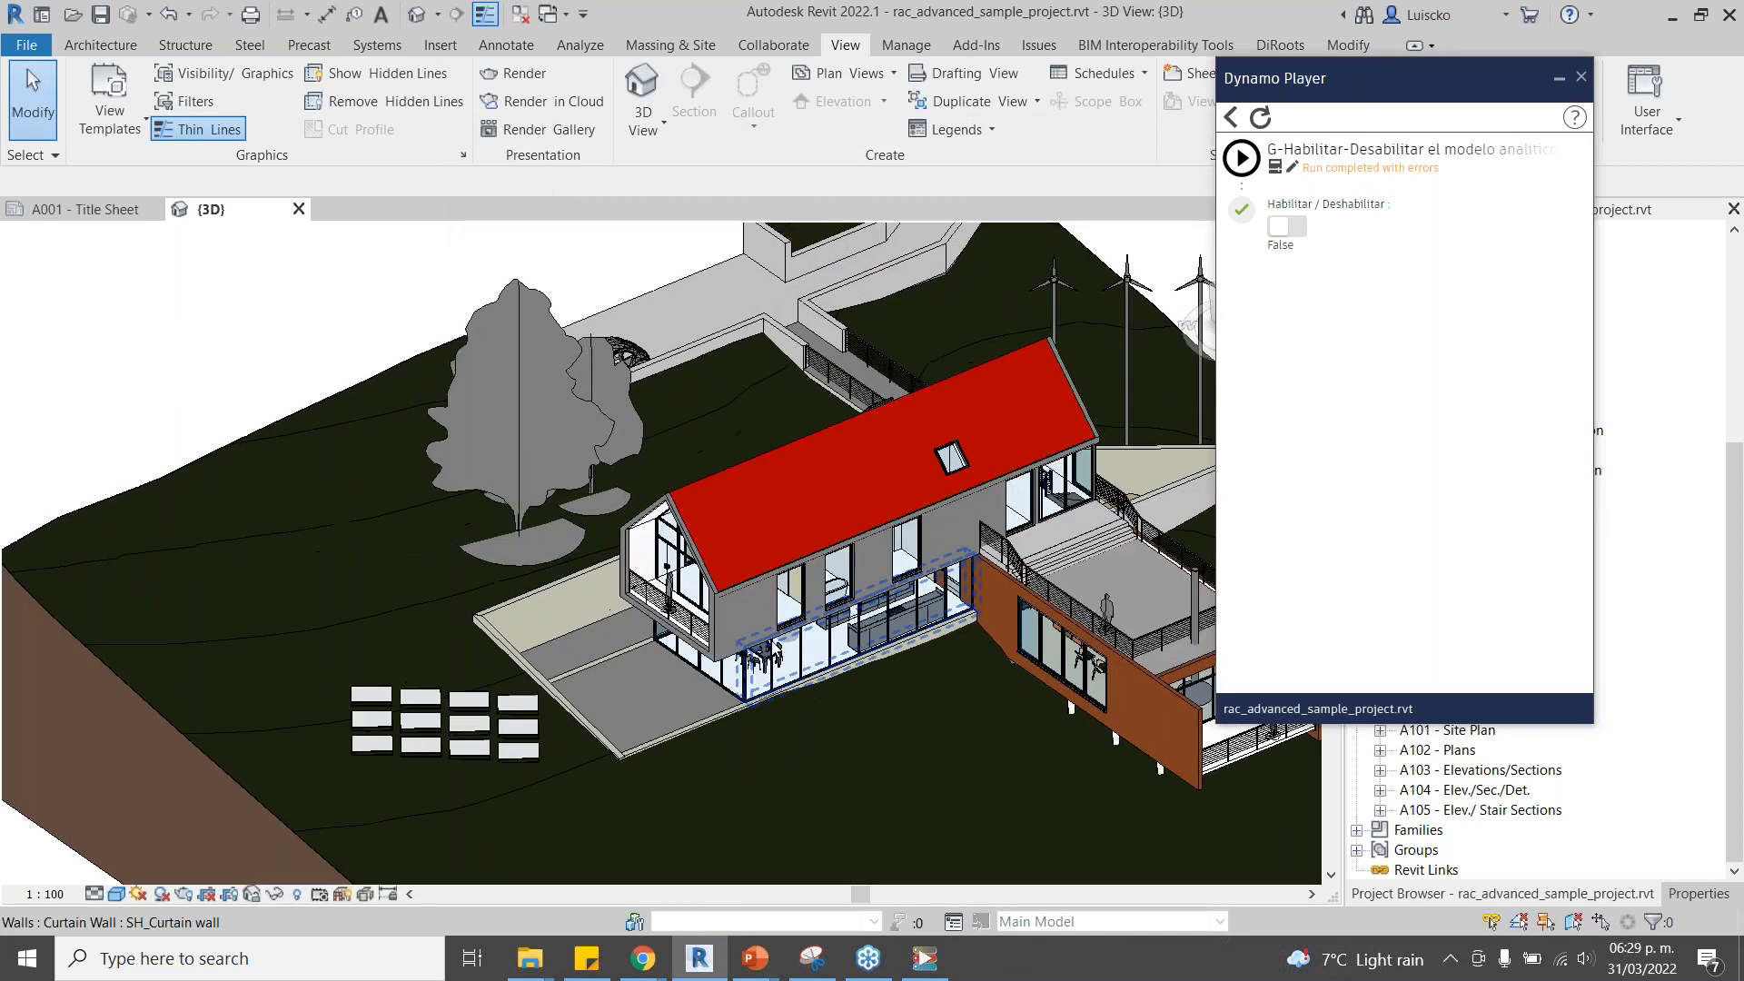
{"action": "left_click", "coordinate": [692, 652]}
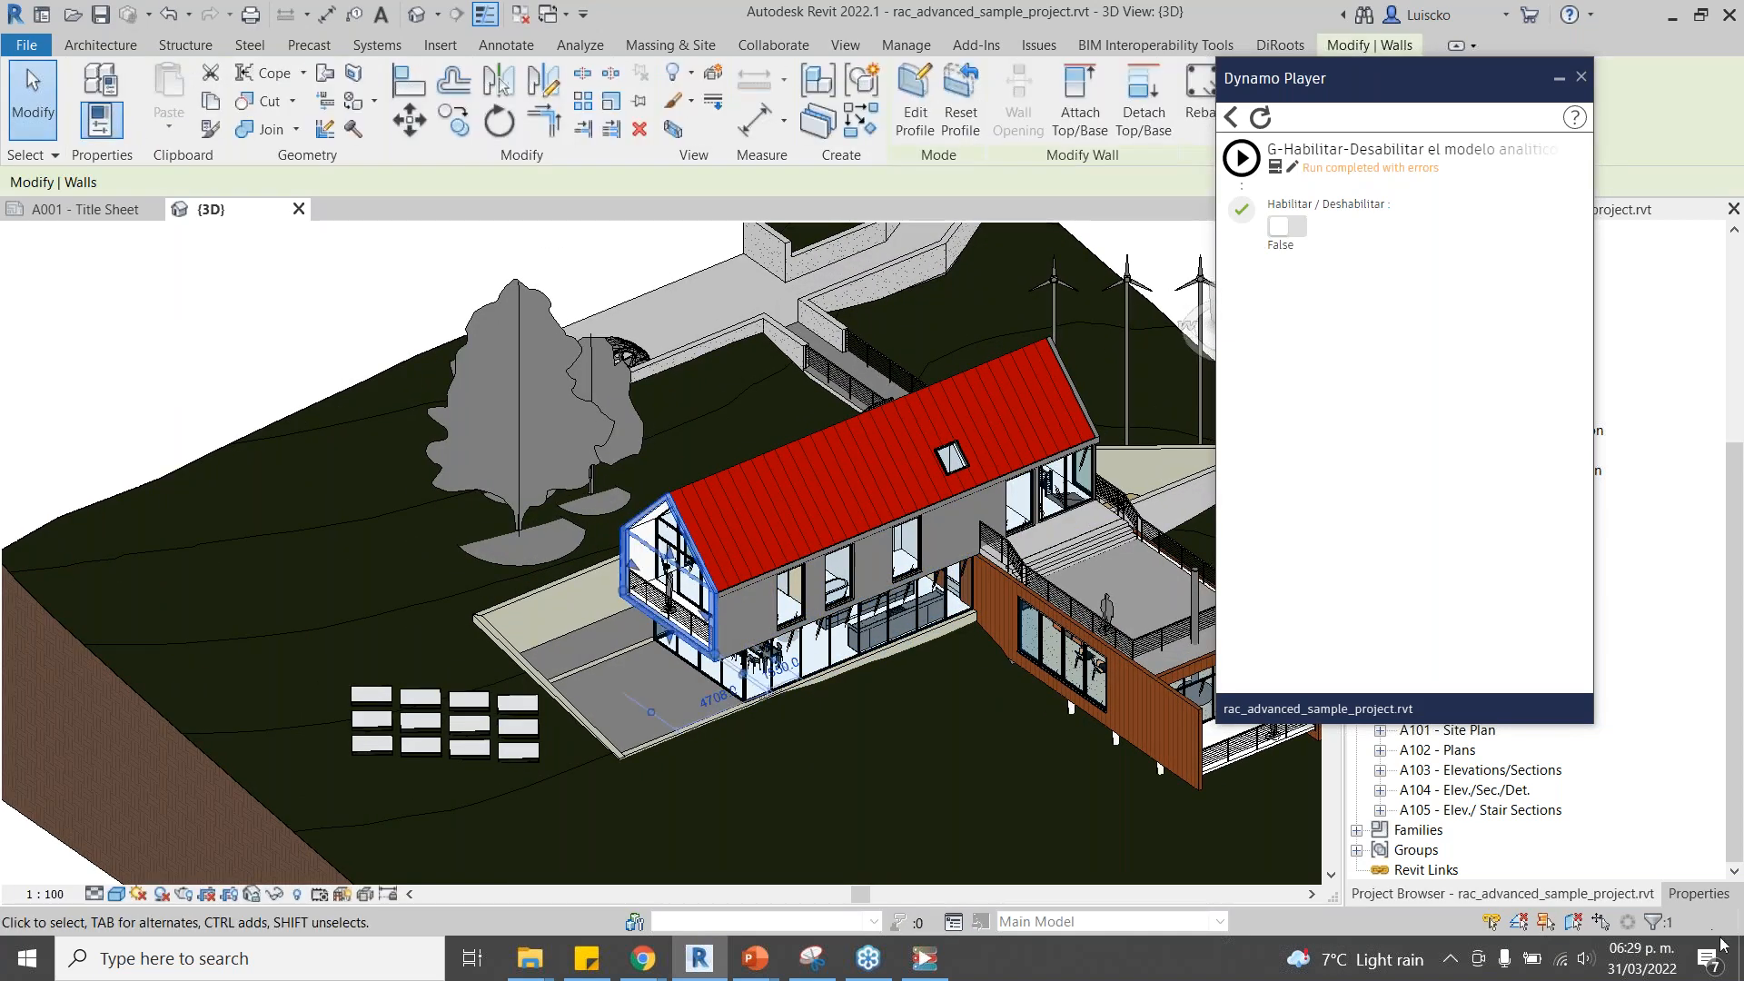
{"action": "left_click", "coordinate": [1697, 894]}
Rerun the analytical model script with True and again with False while the selected wall's Enable Analytical Model property is in view.
{"action": "left_click_drag", "start_coordinate": [1381, 80], "coordinate": [1113, 134]}
{"action": "left_click", "coordinate": [1051, 285]}
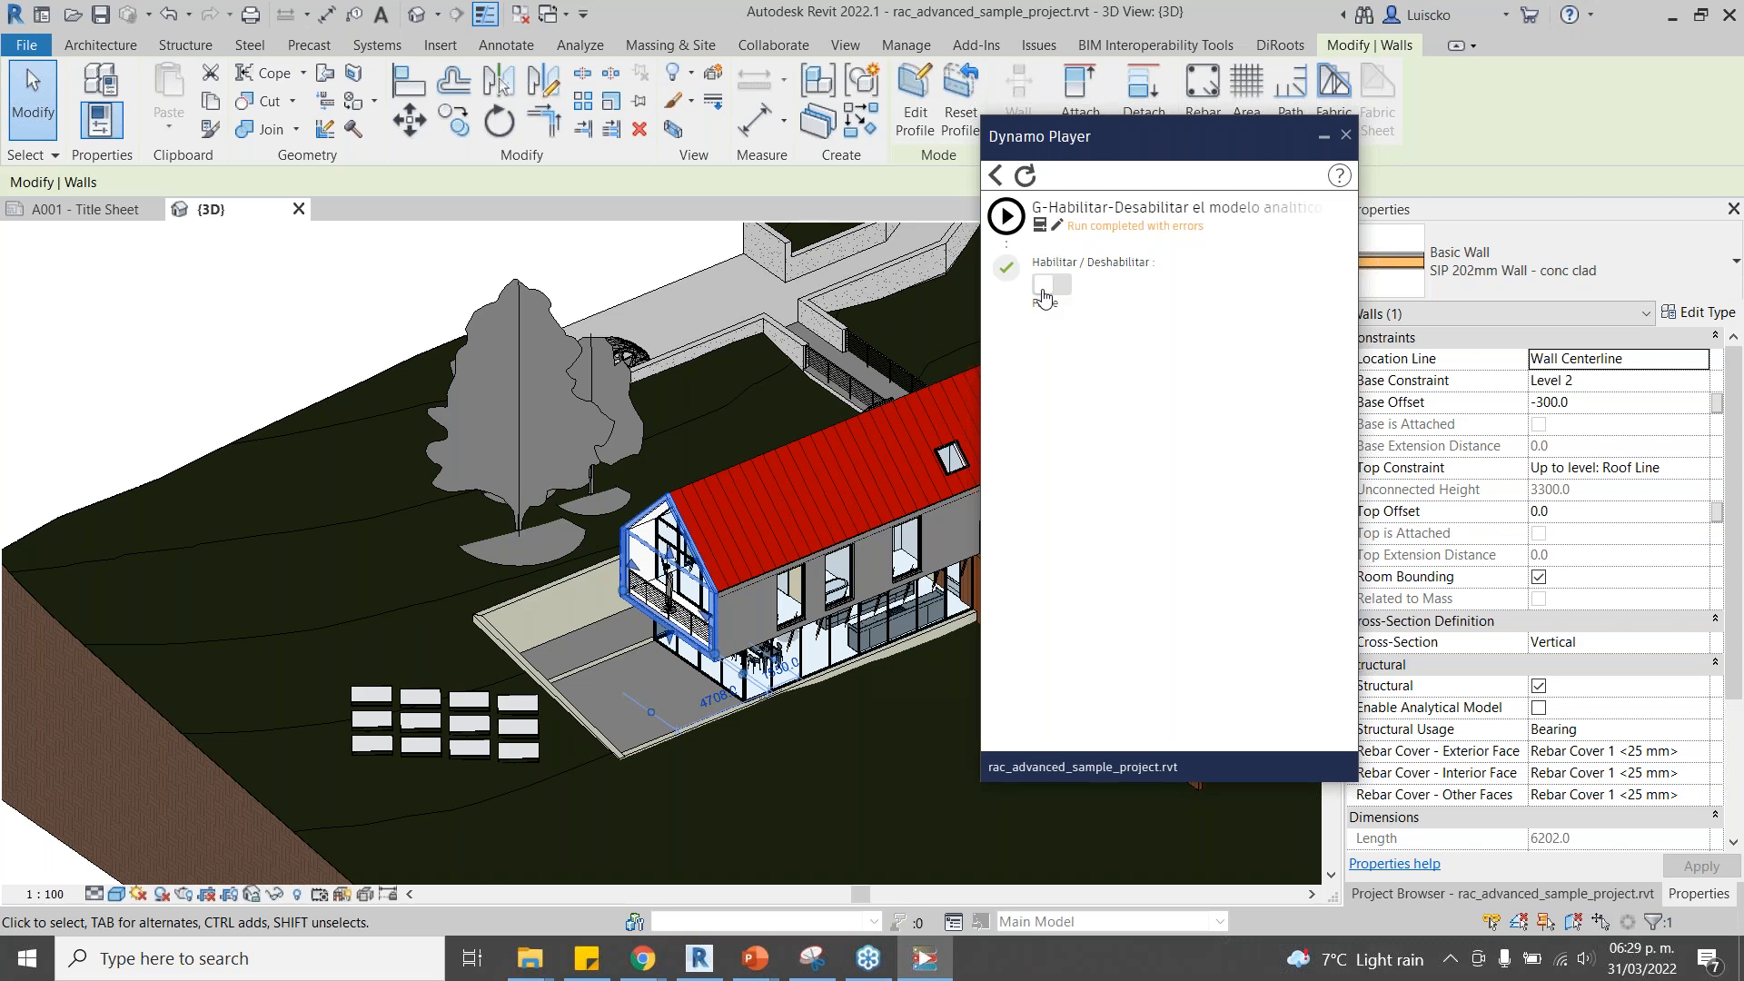
{"action": "left_click", "coordinate": [1007, 218]}
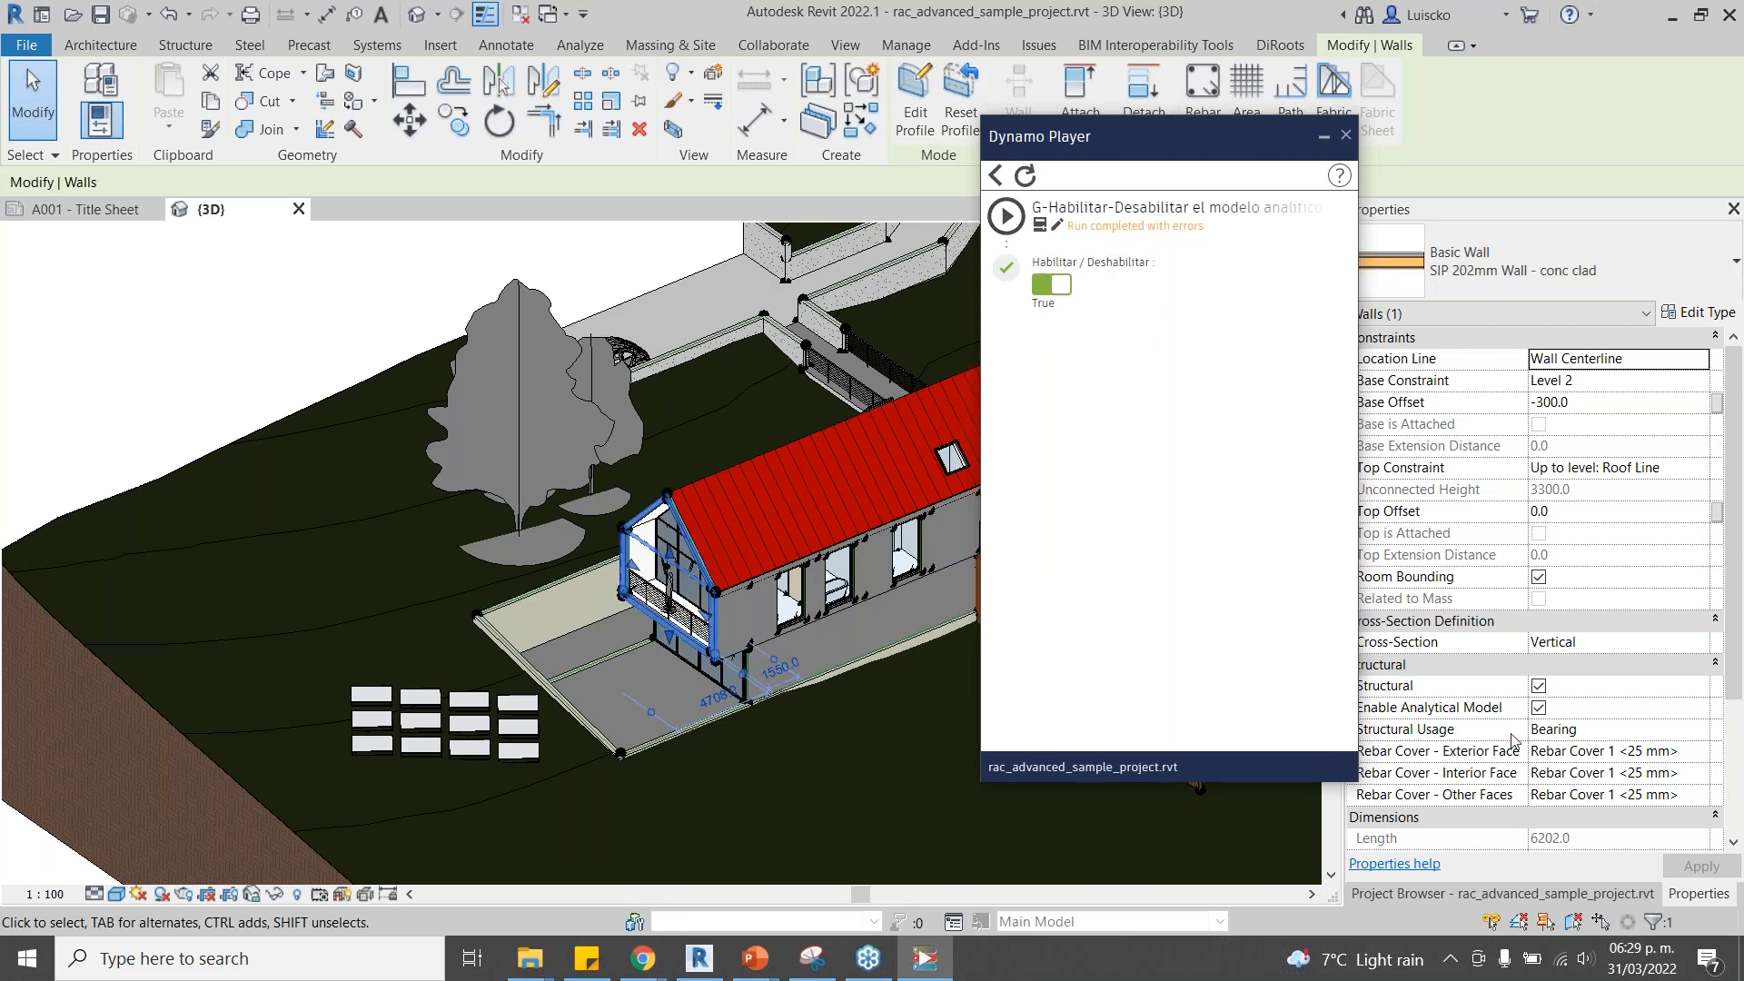
{"action": "left_click", "coordinate": [1052, 285]}
{"action": "left_click", "coordinate": [1006, 218]}
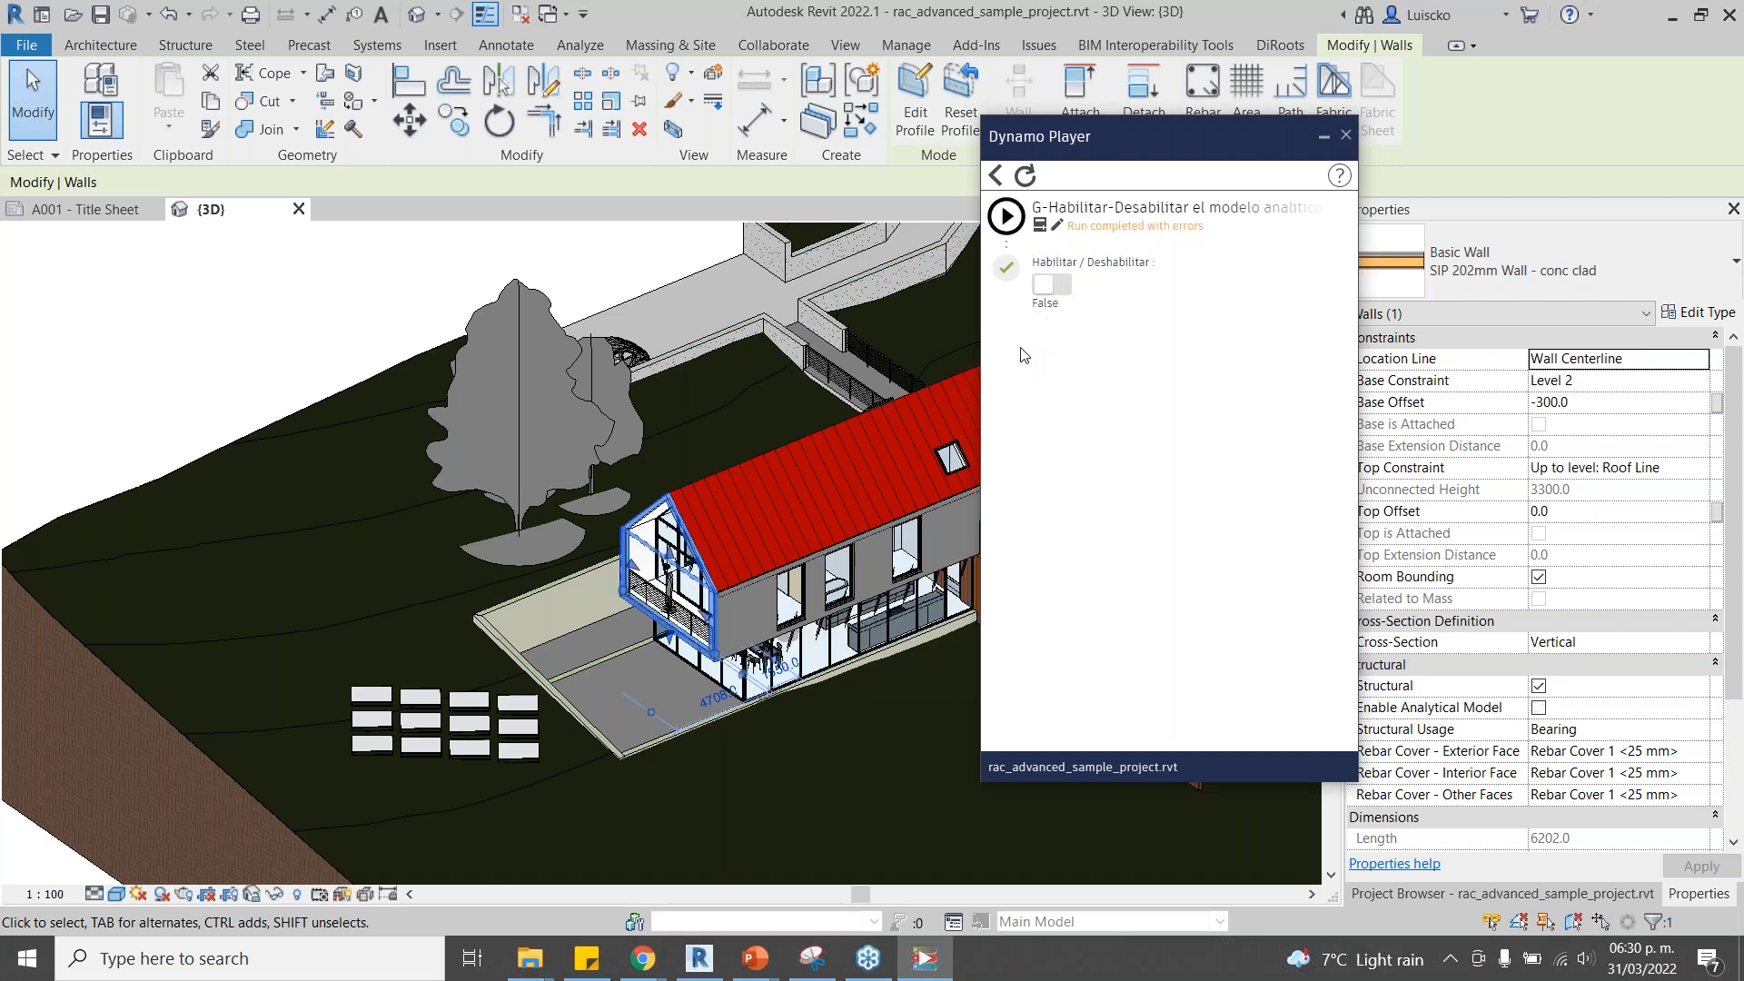
Return to the script list, open the inputs of G-Renumerar_Planos, and bring up the project's sheet list.
{"action": "left_click", "coordinate": [997, 175]}
{"action": "left_click_drag", "start_coordinate": [1078, 145], "coordinate": [1376, 100]}
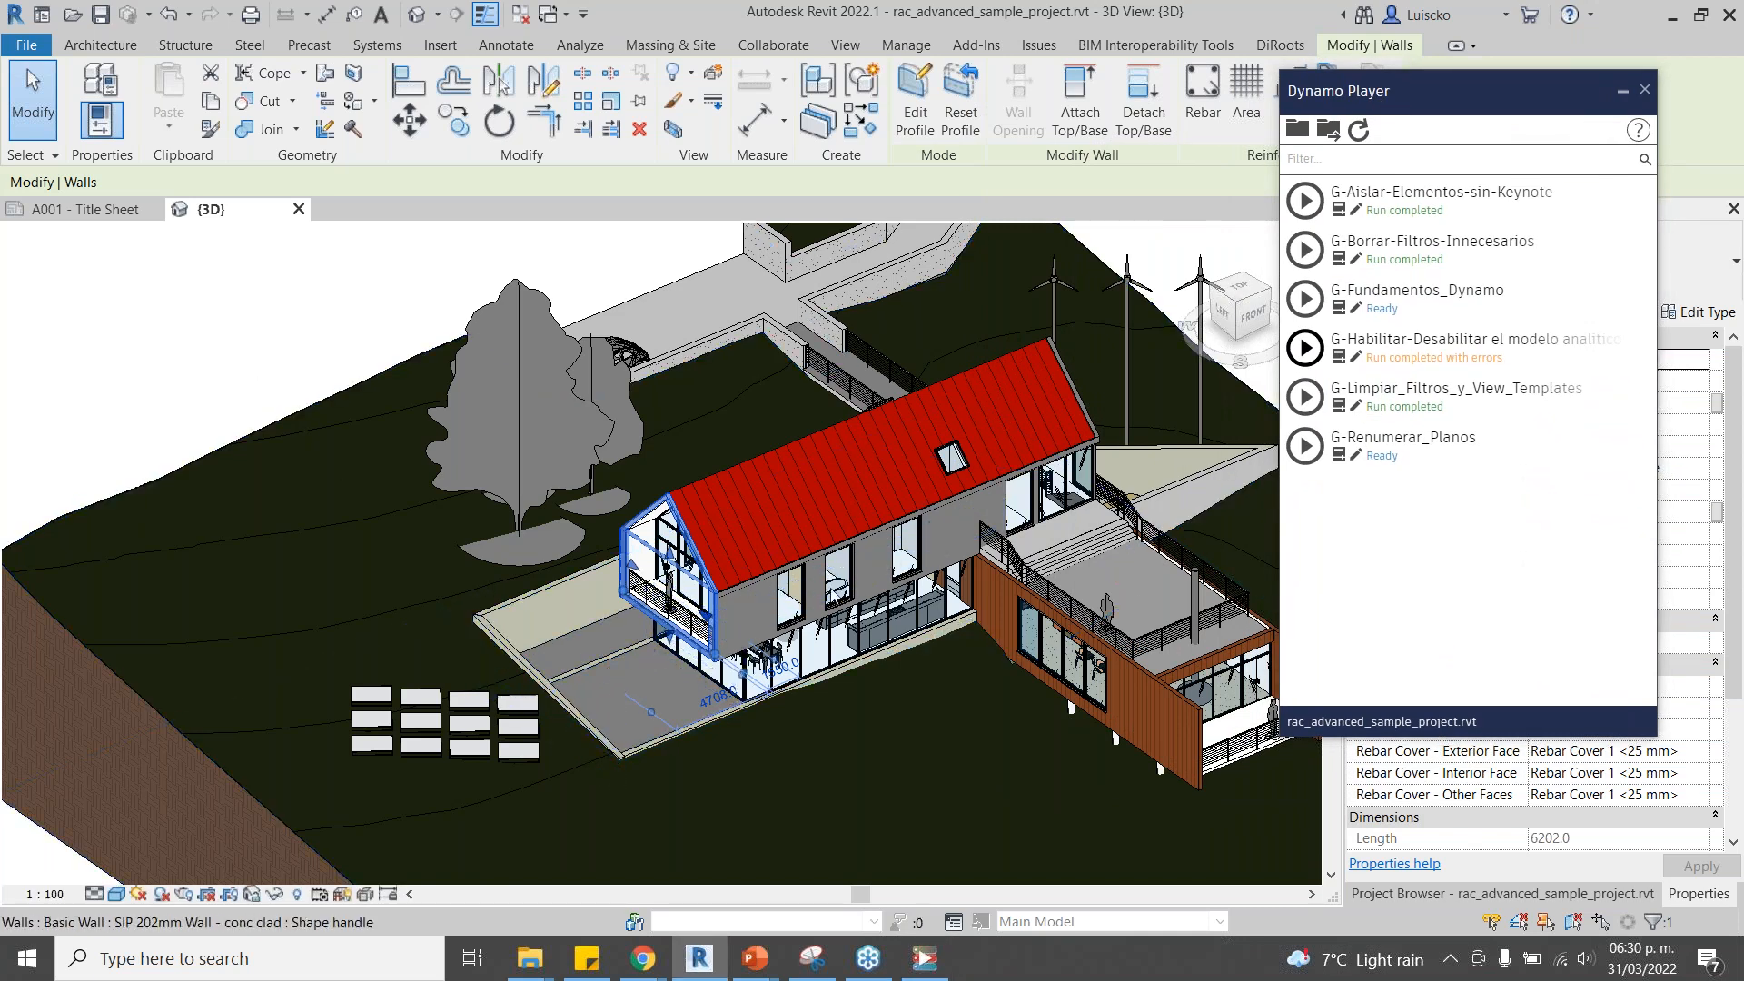
{"action": "left_click_drag", "start_coordinate": [1412, 100], "coordinate": [954, 113]}
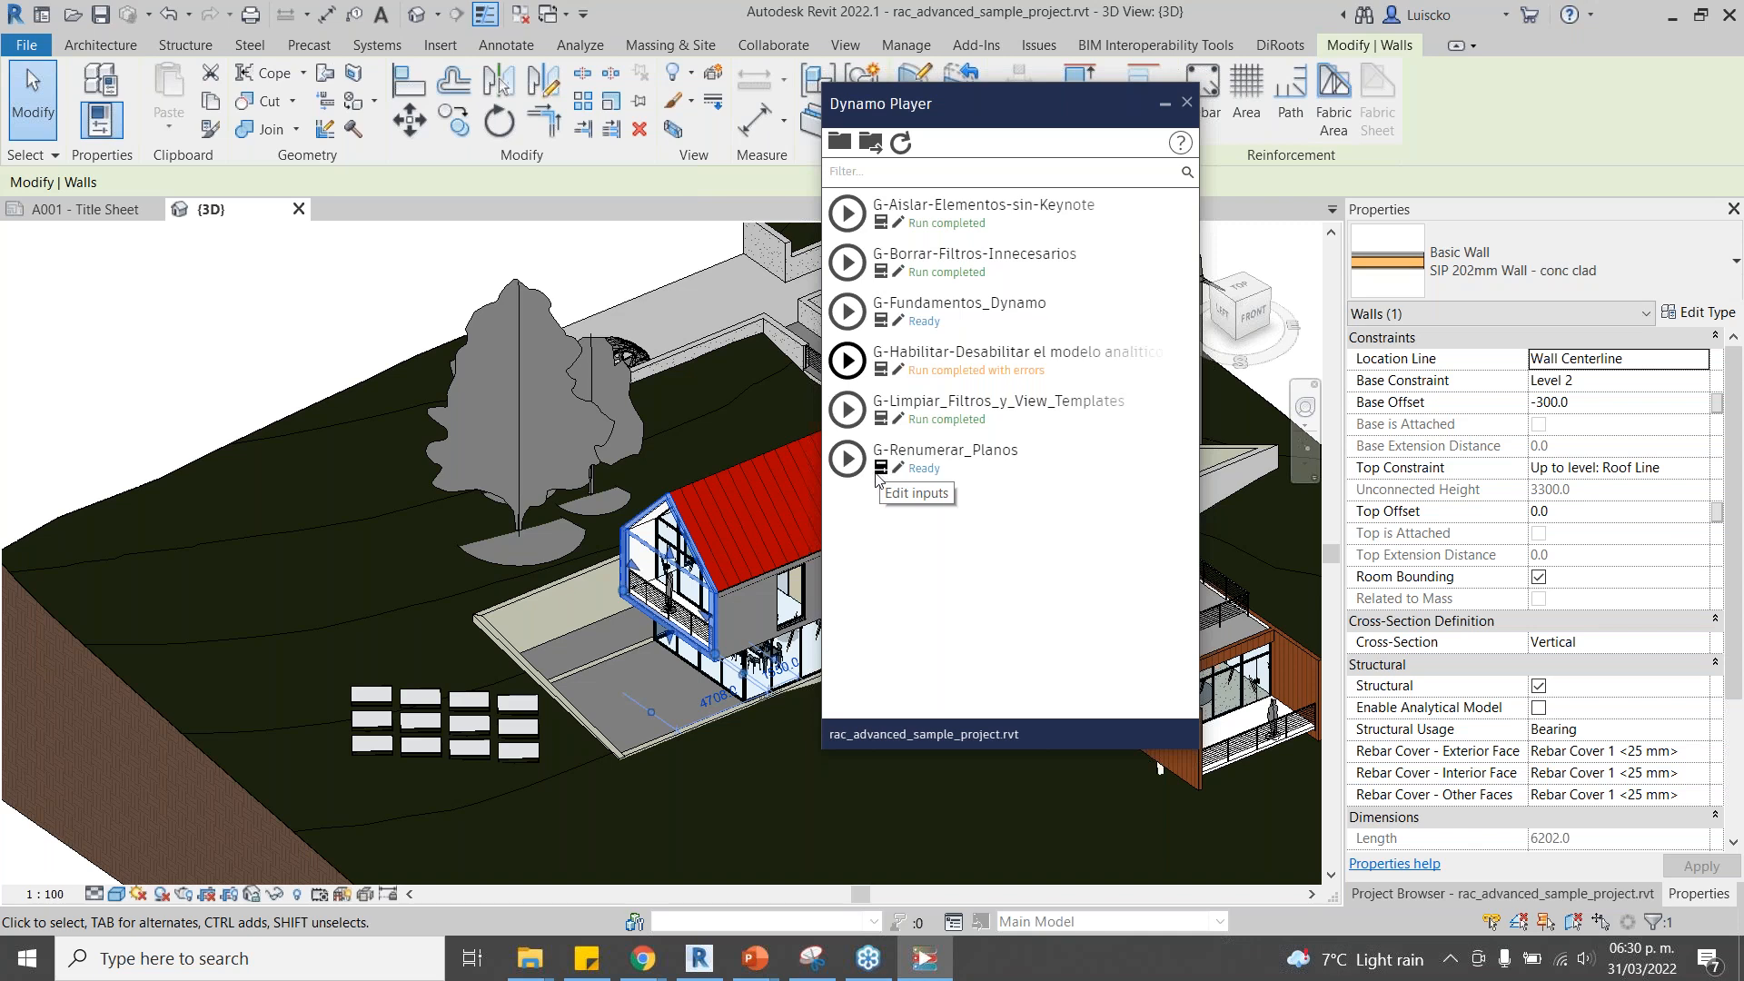
{"action": "left_click", "coordinate": [876, 475]}
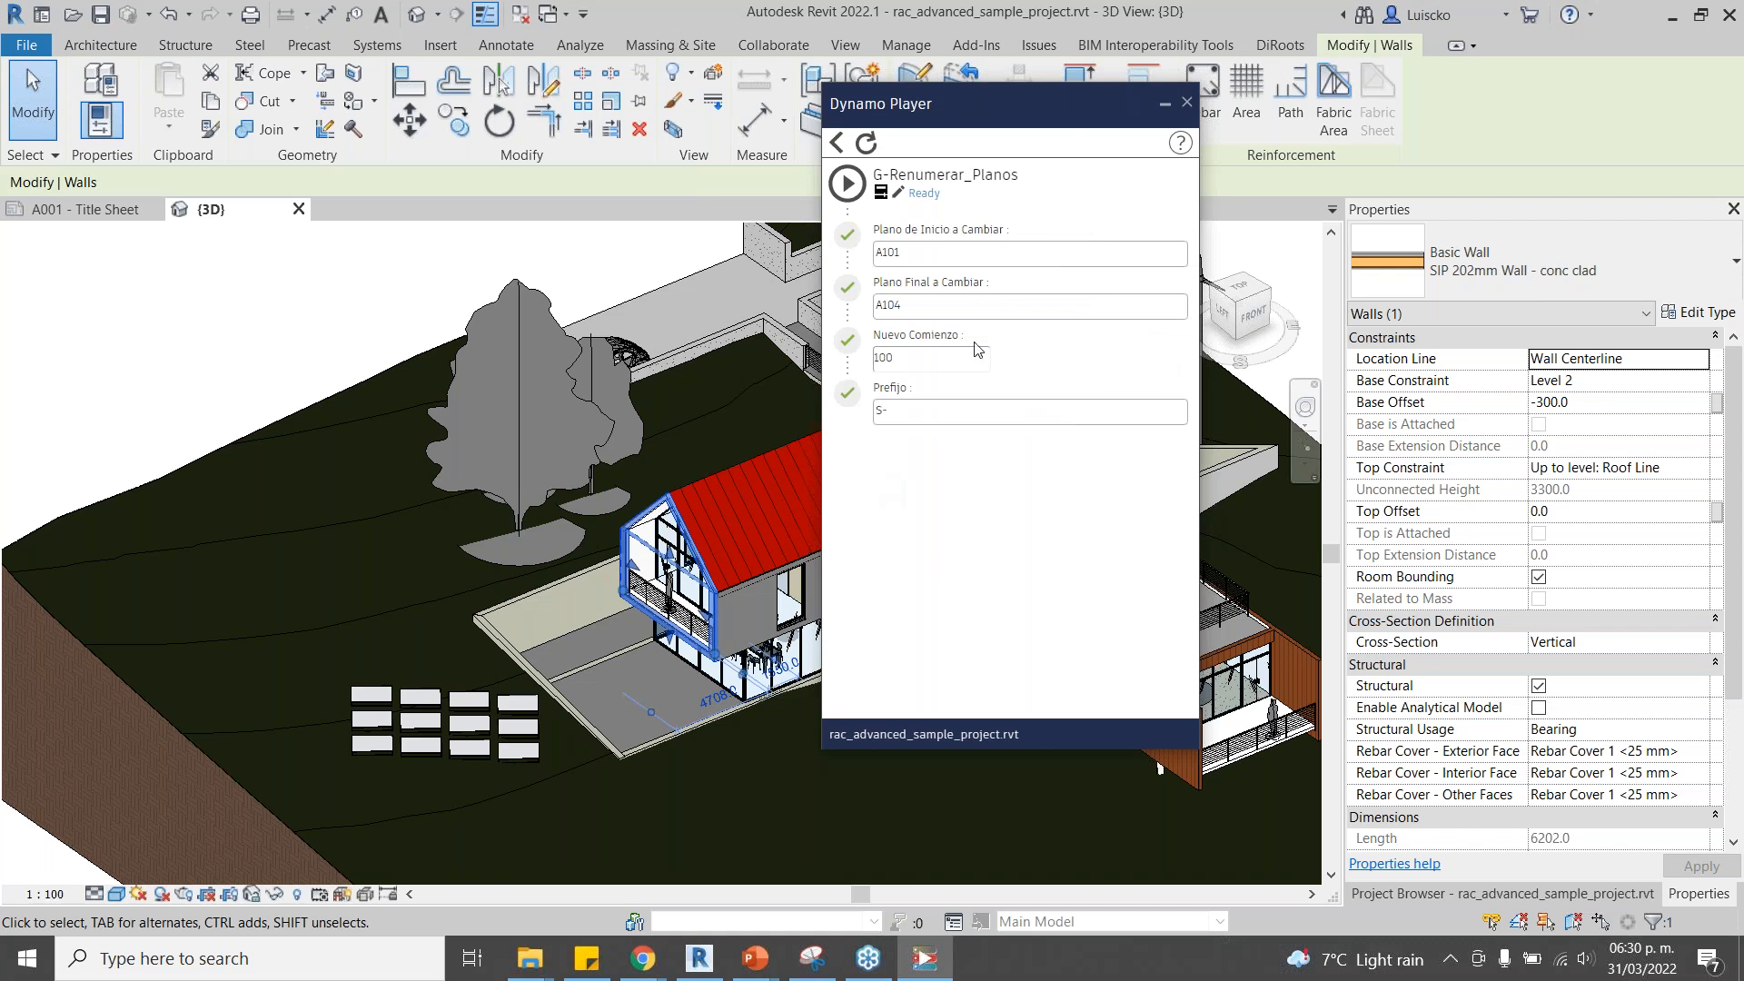
{"action": "left_click", "coordinate": [1465, 896]}
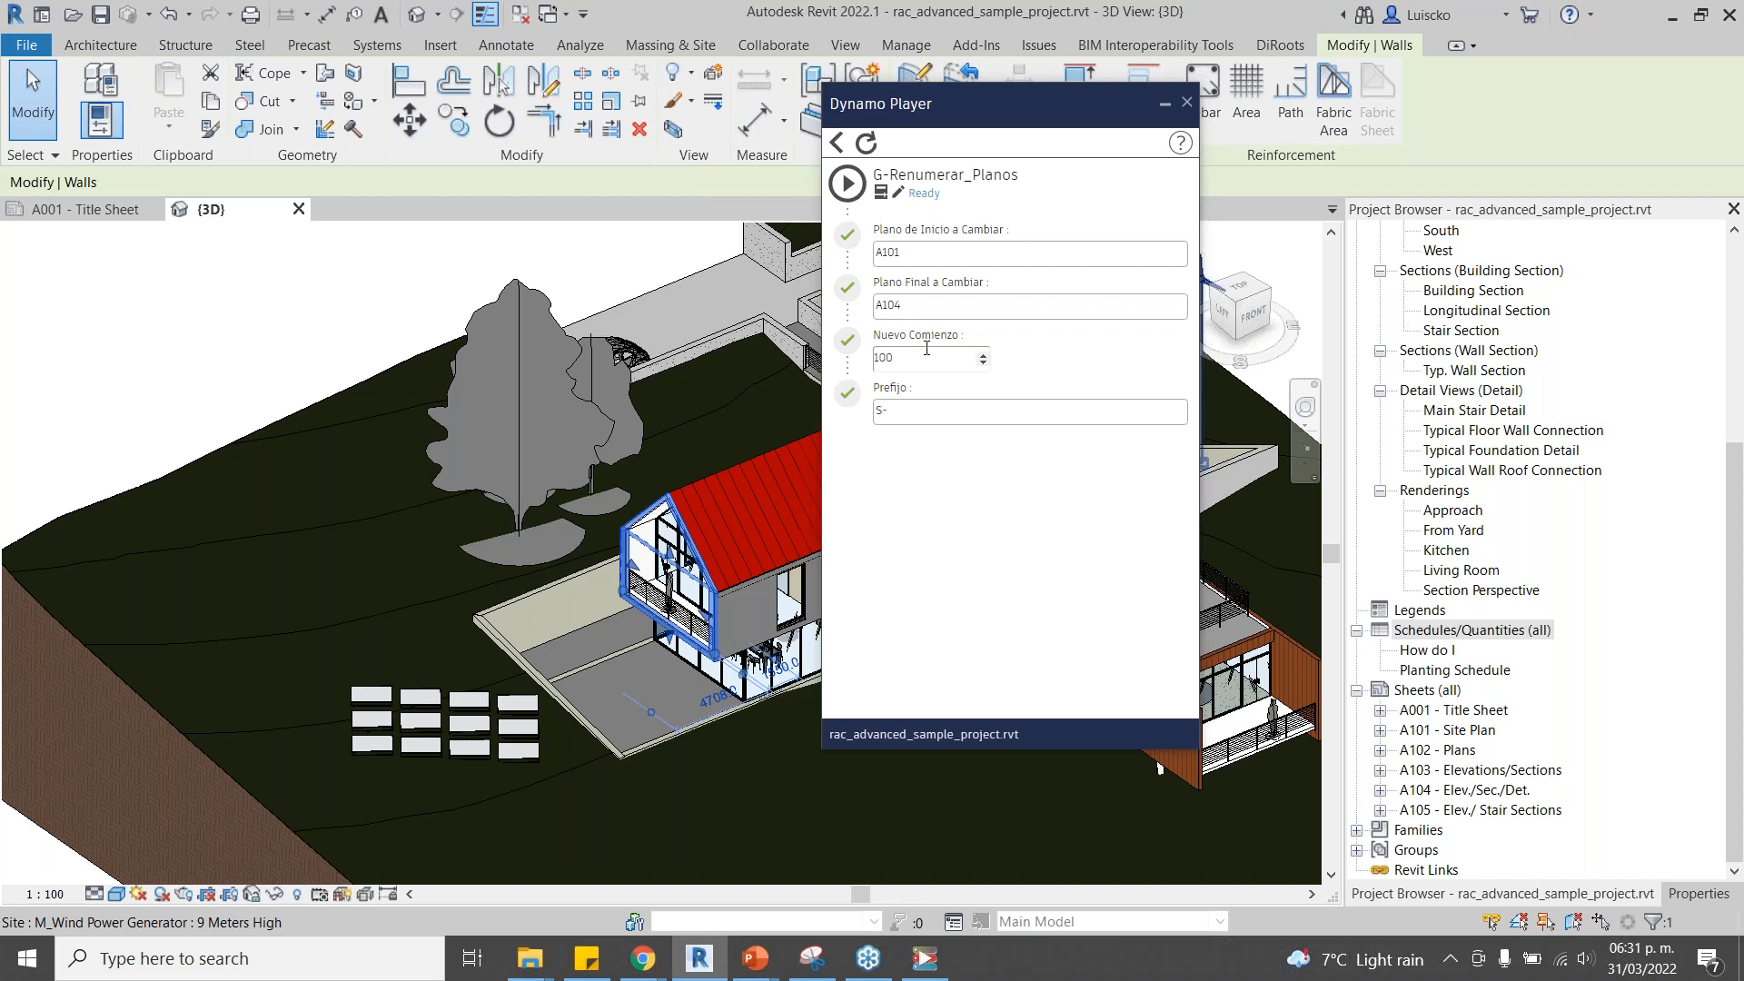
Renumber sheets A101 through A104 with the G-Renumerar_Planos script, using Nuevo Comienzo 200 and prefix S-.
{"action": "left_click_drag", "start_coordinate": [900, 355], "coordinate": [876, 355]}
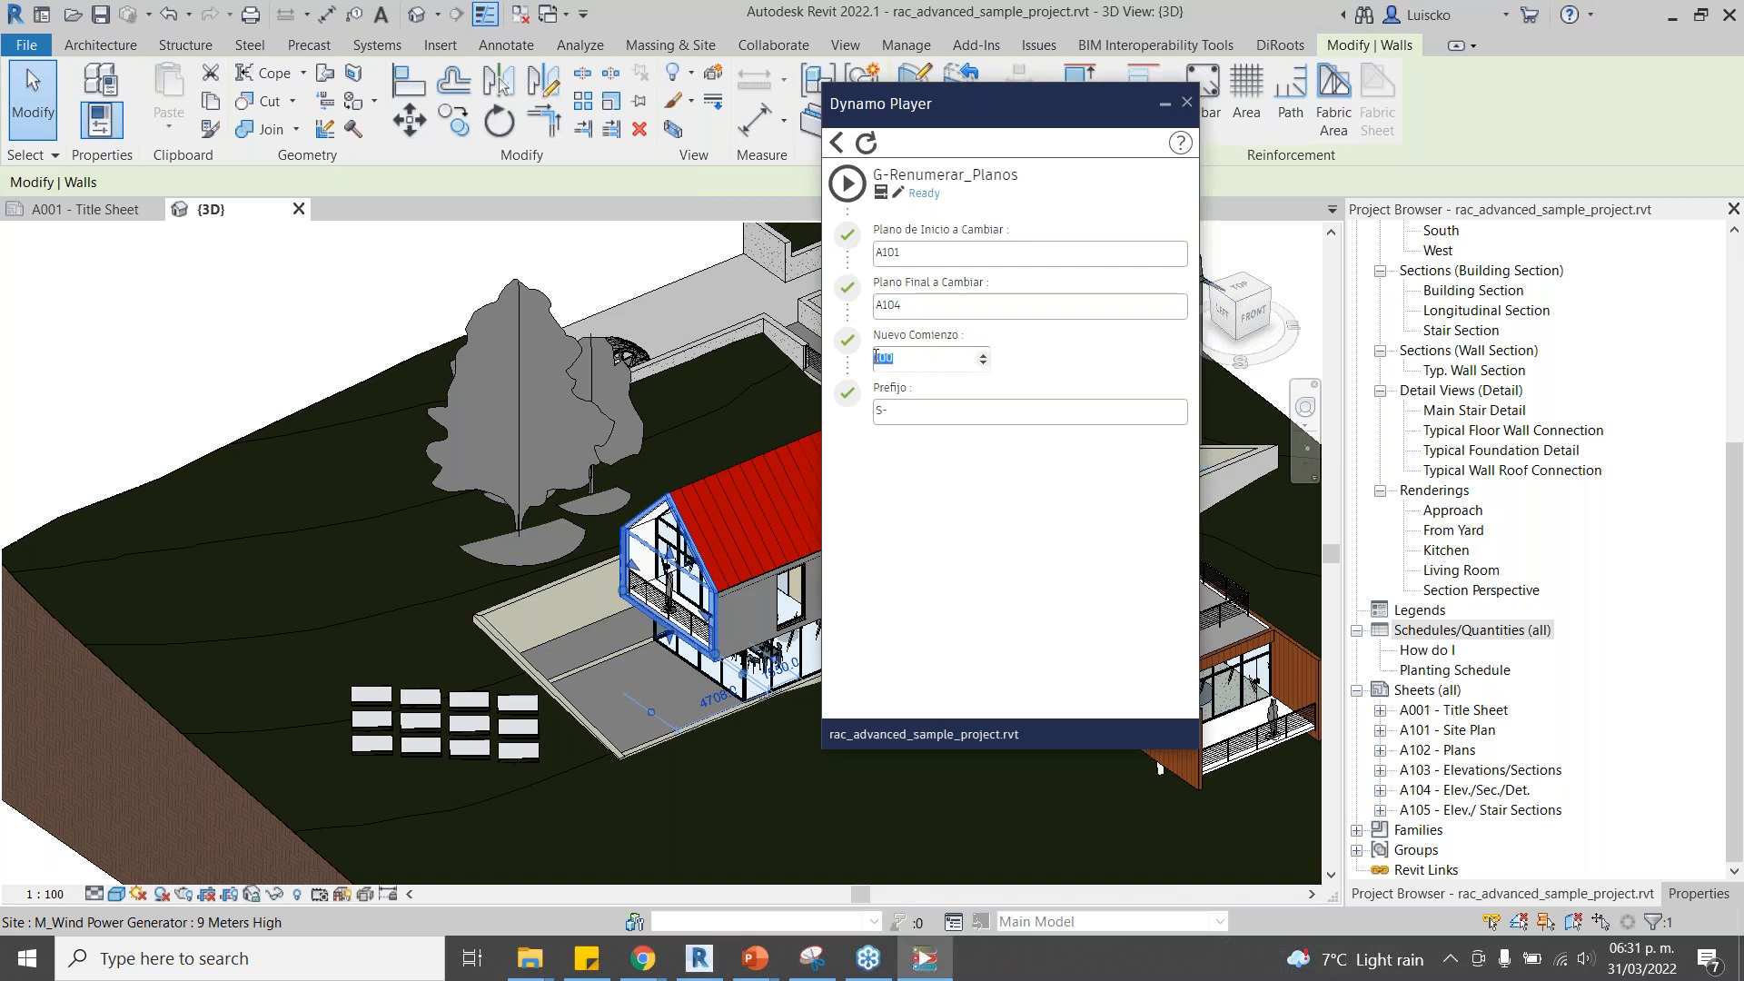
{"action": "type", "text": "200"}
{"action": "left_click", "coordinate": [882, 409]}
{"action": "key", "text": "BackSpace"}
{"action": "type", "text": "-"}
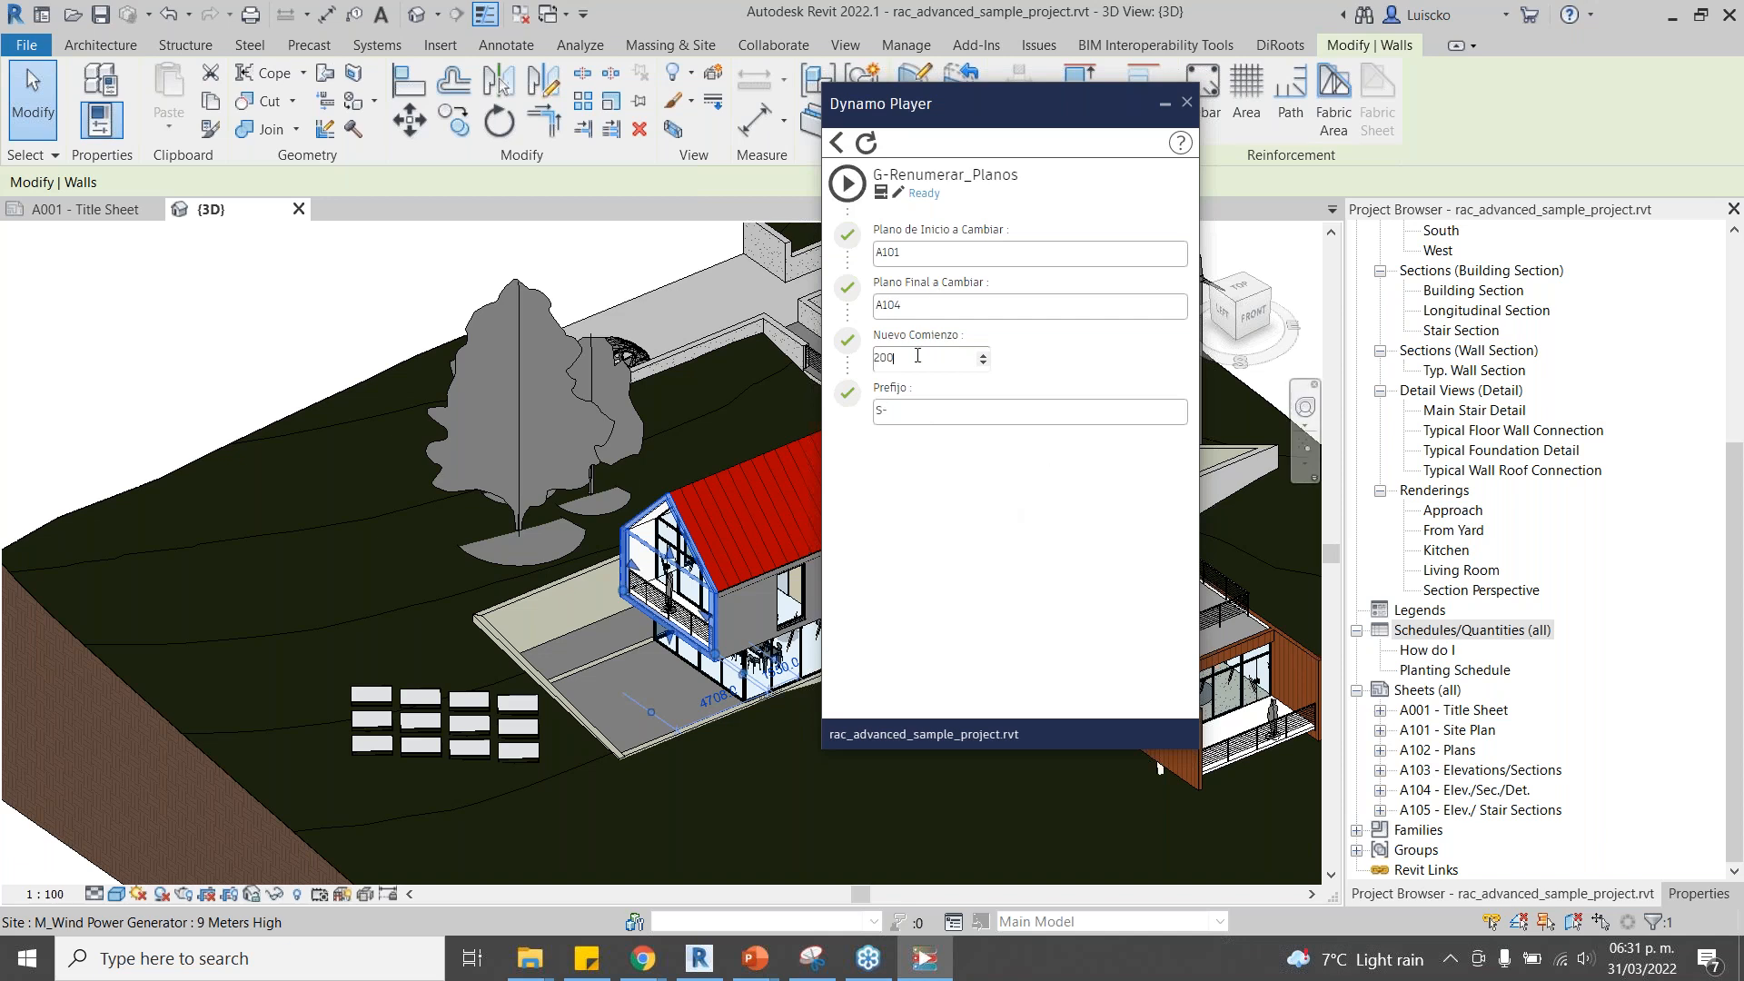
{"action": "left_click", "coordinate": [847, 184]}
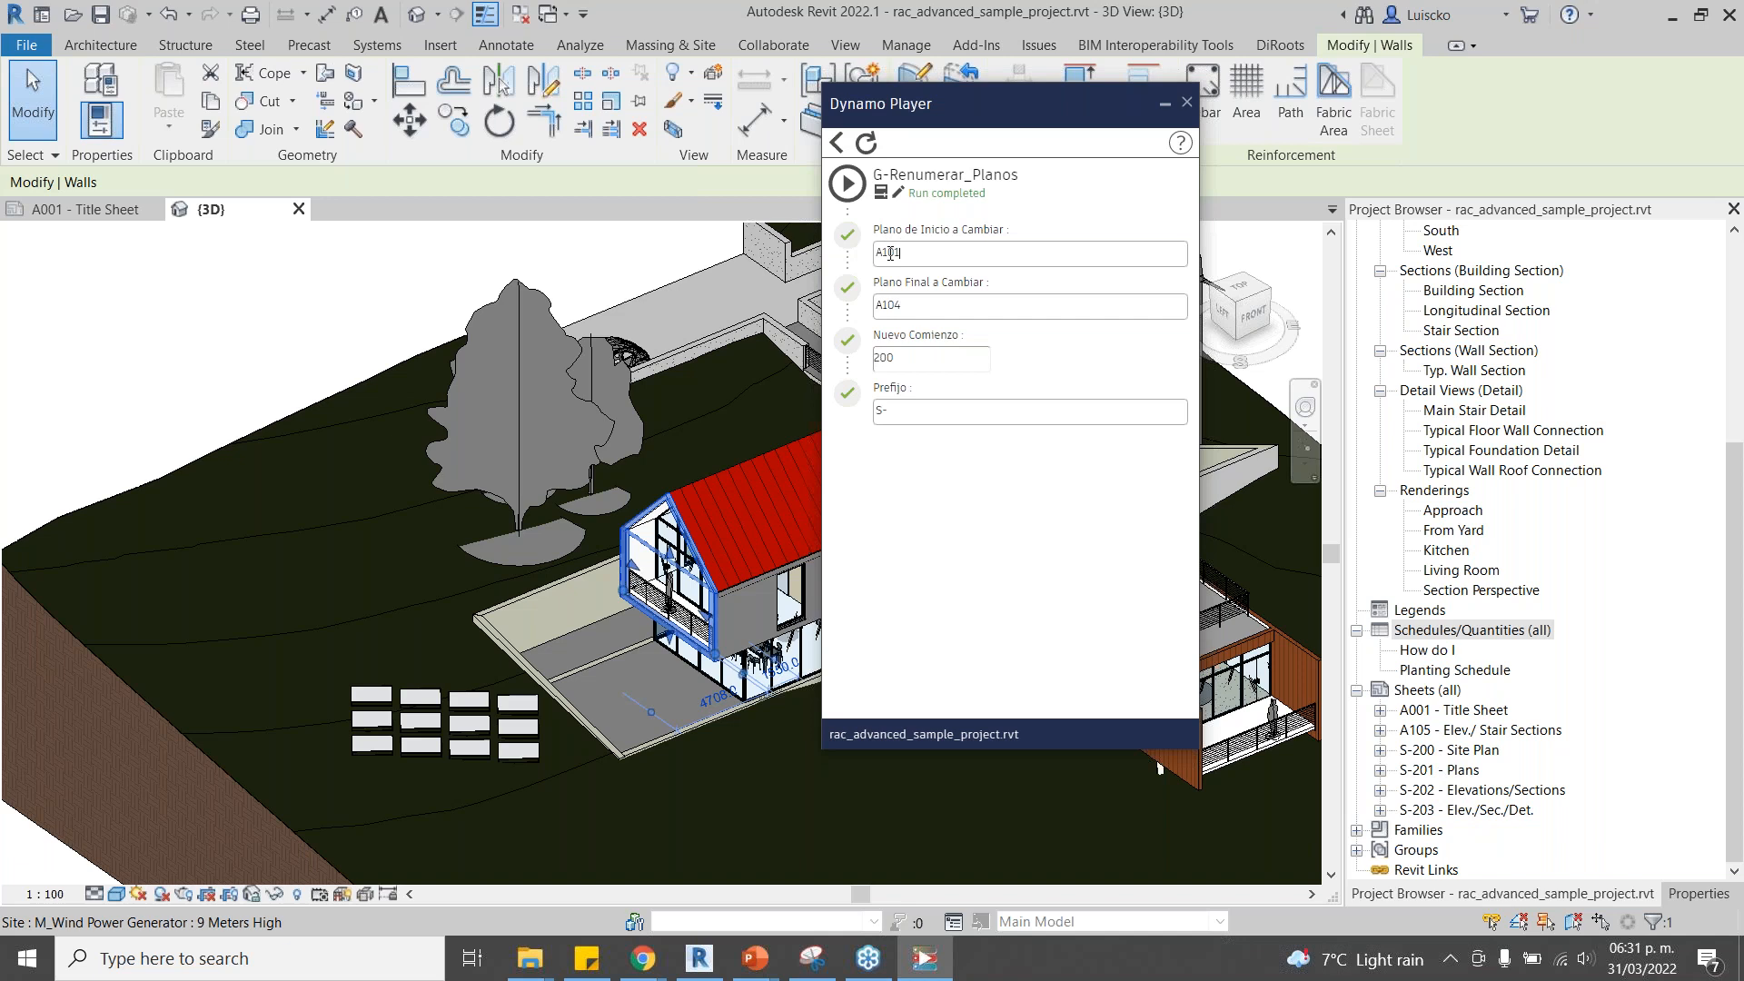
Set the script's Plano de Inicio a Cambiar to S-201 and Plano Final a Cambiar to S-203.
{"action": "left_click_drag", "start_coordinate": [883, 252], "coordinate": [875, 253]}
{"action": "type", "text": "S-"}
{"action": "key", "text": "BackSpace"}
{"action": "type", "text": "2"}
{"action": "left_click_drag", "start_coordinate": [884, 306], "coordinate": [870, 315]}
{"action": "type", "text": "S-"}
{"action": "left_click", "coordinate": [895, 306]}
{"action": "key", "text": "BackSpace"}
{"action": "type", "text": "2"}
{"action": "left_click_drag", "start_coordinate": [902, 304], "coordinate": [904, 305]}
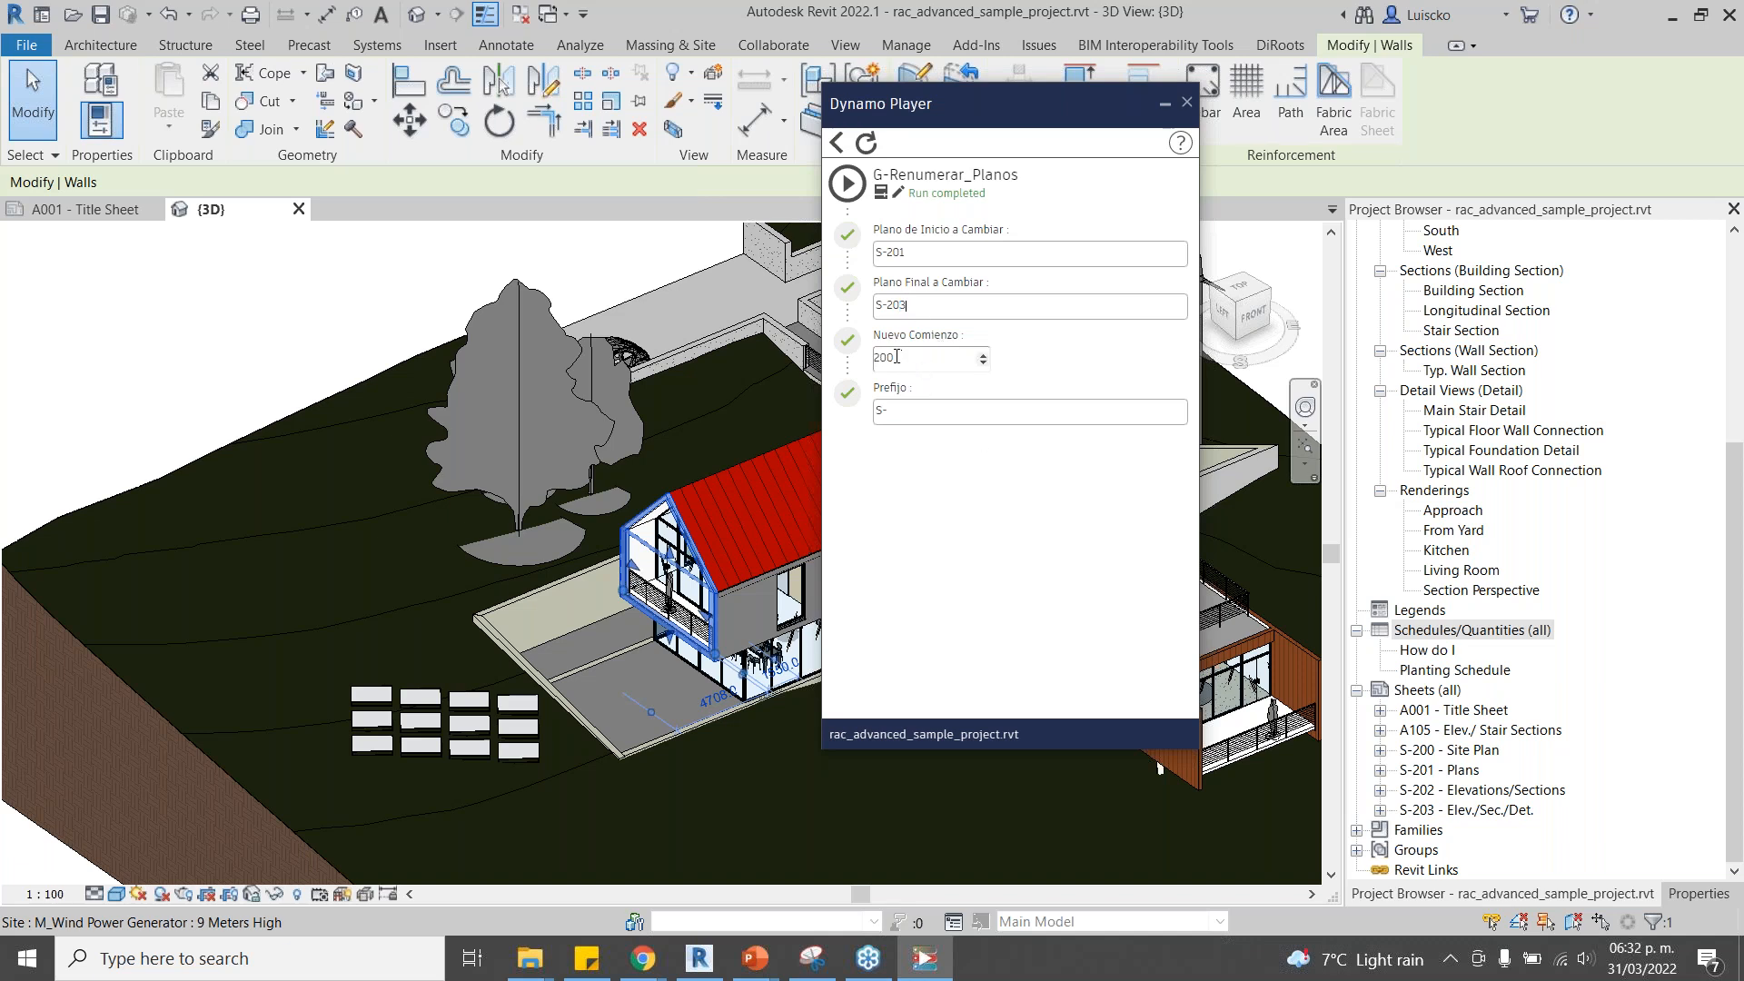
Run the sheet renumbering with Nuevo Comienzo 100 and prefix A-, close Dynamo Player, and clear the wall selection.
{"action": "left_click_drag", "start_coordinate": [897, 356], "coordinate": [865, 360]}
{"action": "type", "text": "100"}
{"action": "double_click", "coordinate": [882, 410]}
{"action": "type", "text": "a"}
{"action": "left_click", "coordinate": [848, 184]}
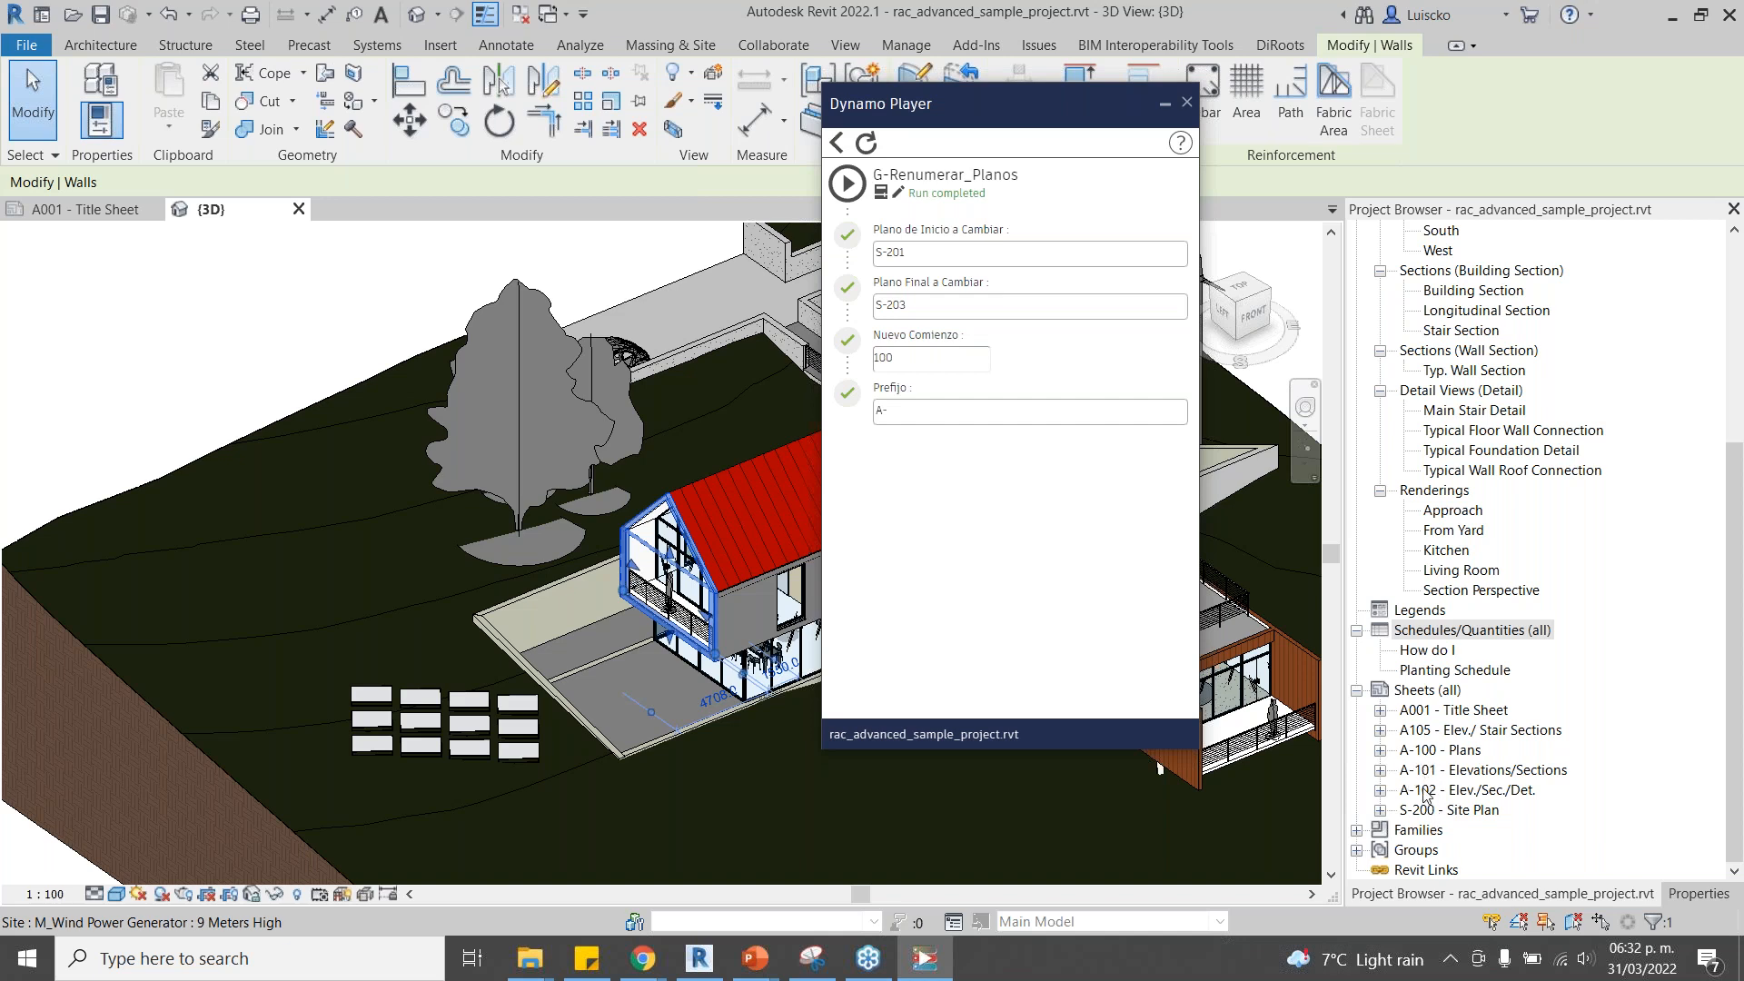
{"action": "left_click", "coordinate": [1186, 100]}
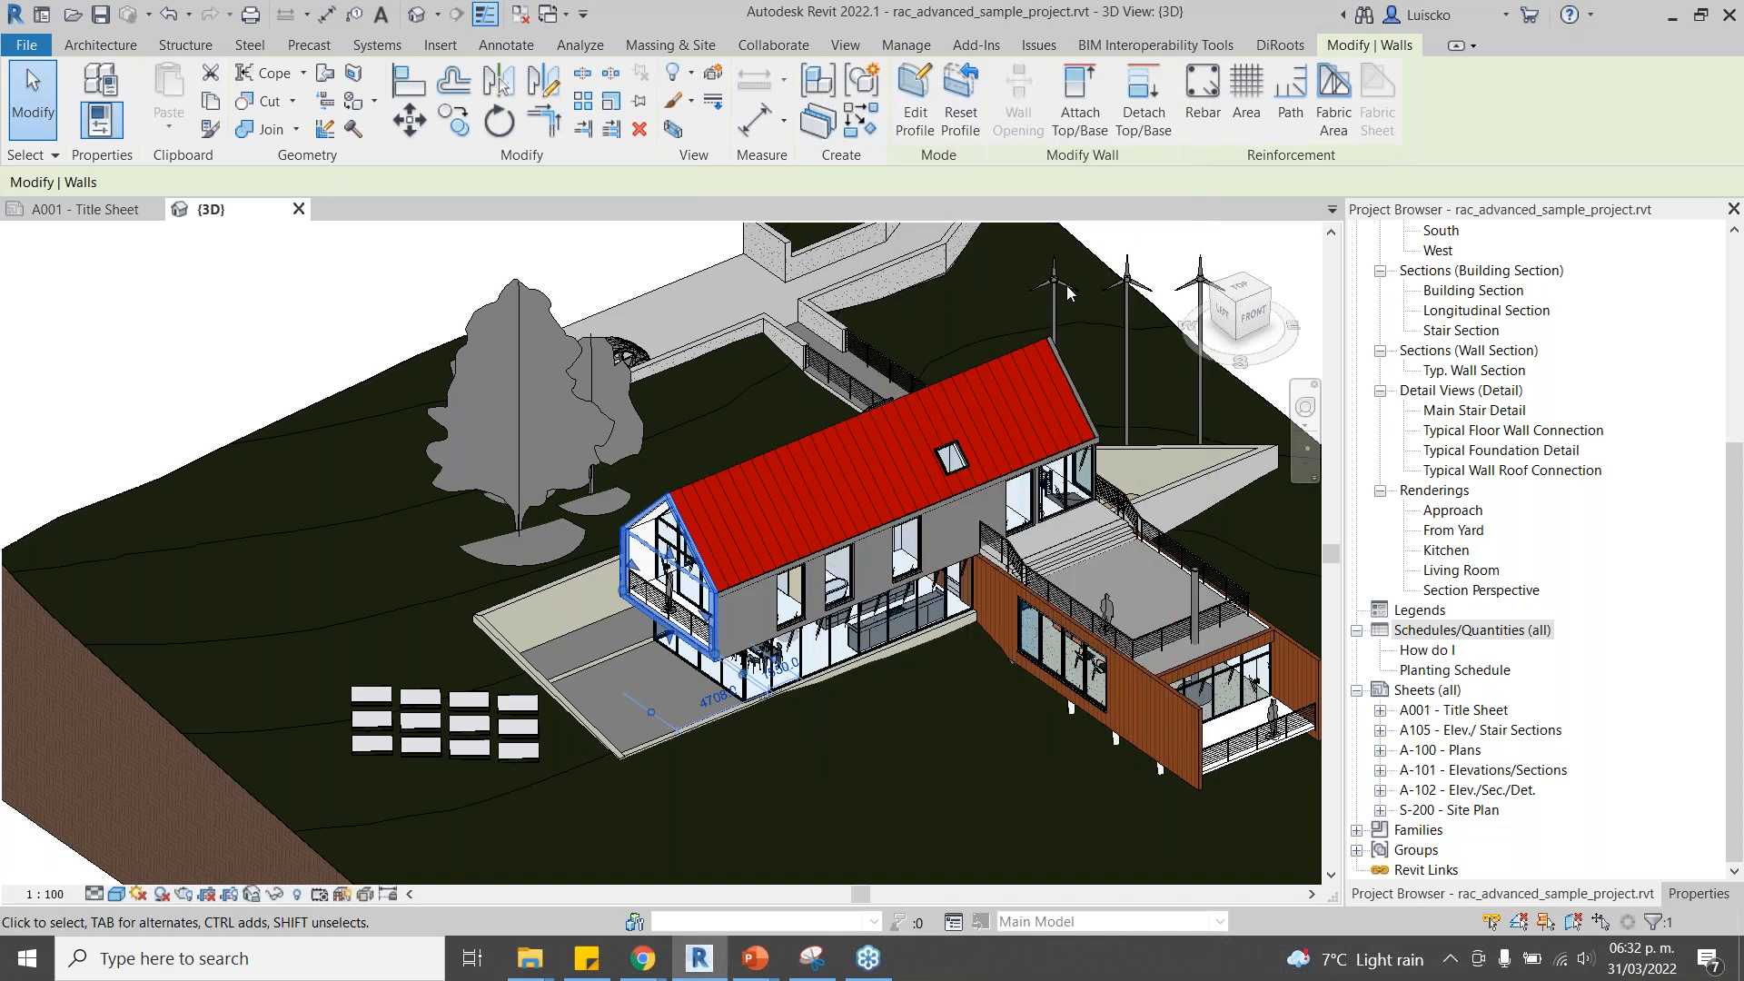
{"action": "left_click", "coordinate": [194, 326]}
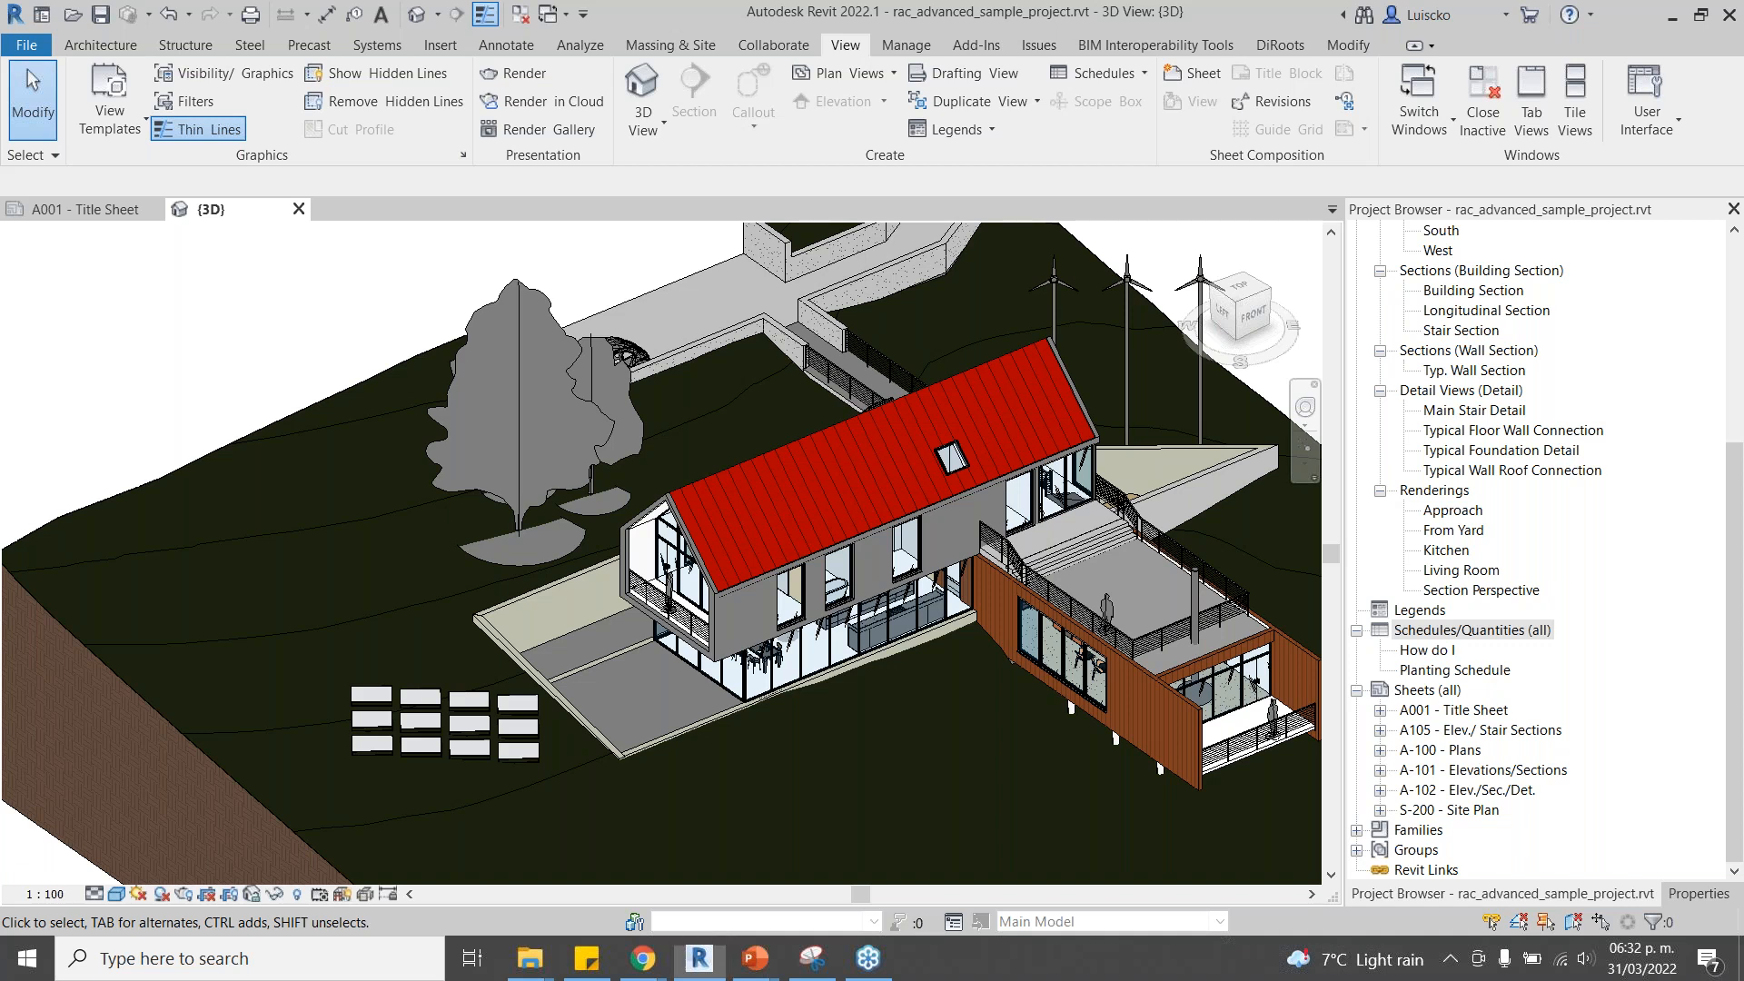
Switch to Chrome and look through the Dynamo script packs and automations offered on the GEDCOM Productos page.
{"action": "left_click", "coordinate": [643, 958]}
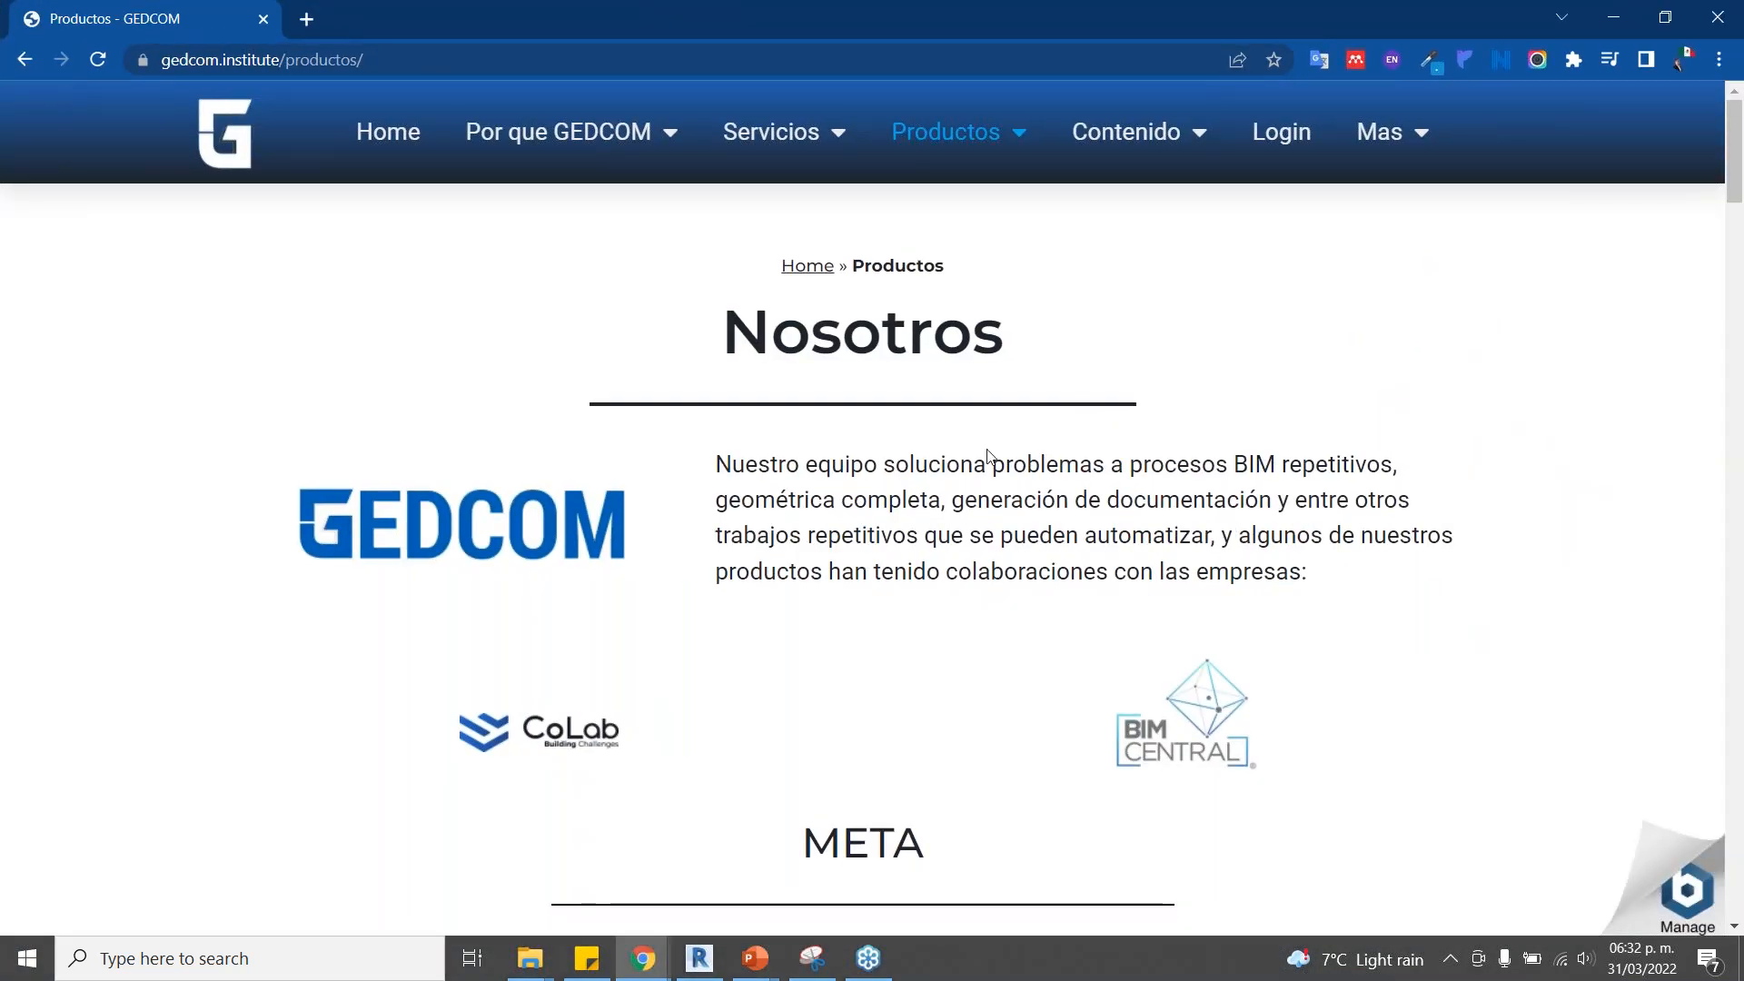
{"action": "scroll", "coordinate": [1129, 416], "scroll_direction": "down", "scroll_amount": 10}
{"action": "scroll", "coordinate": [935, 538], "scroll_direction": "down", "scroll_amount": 3}
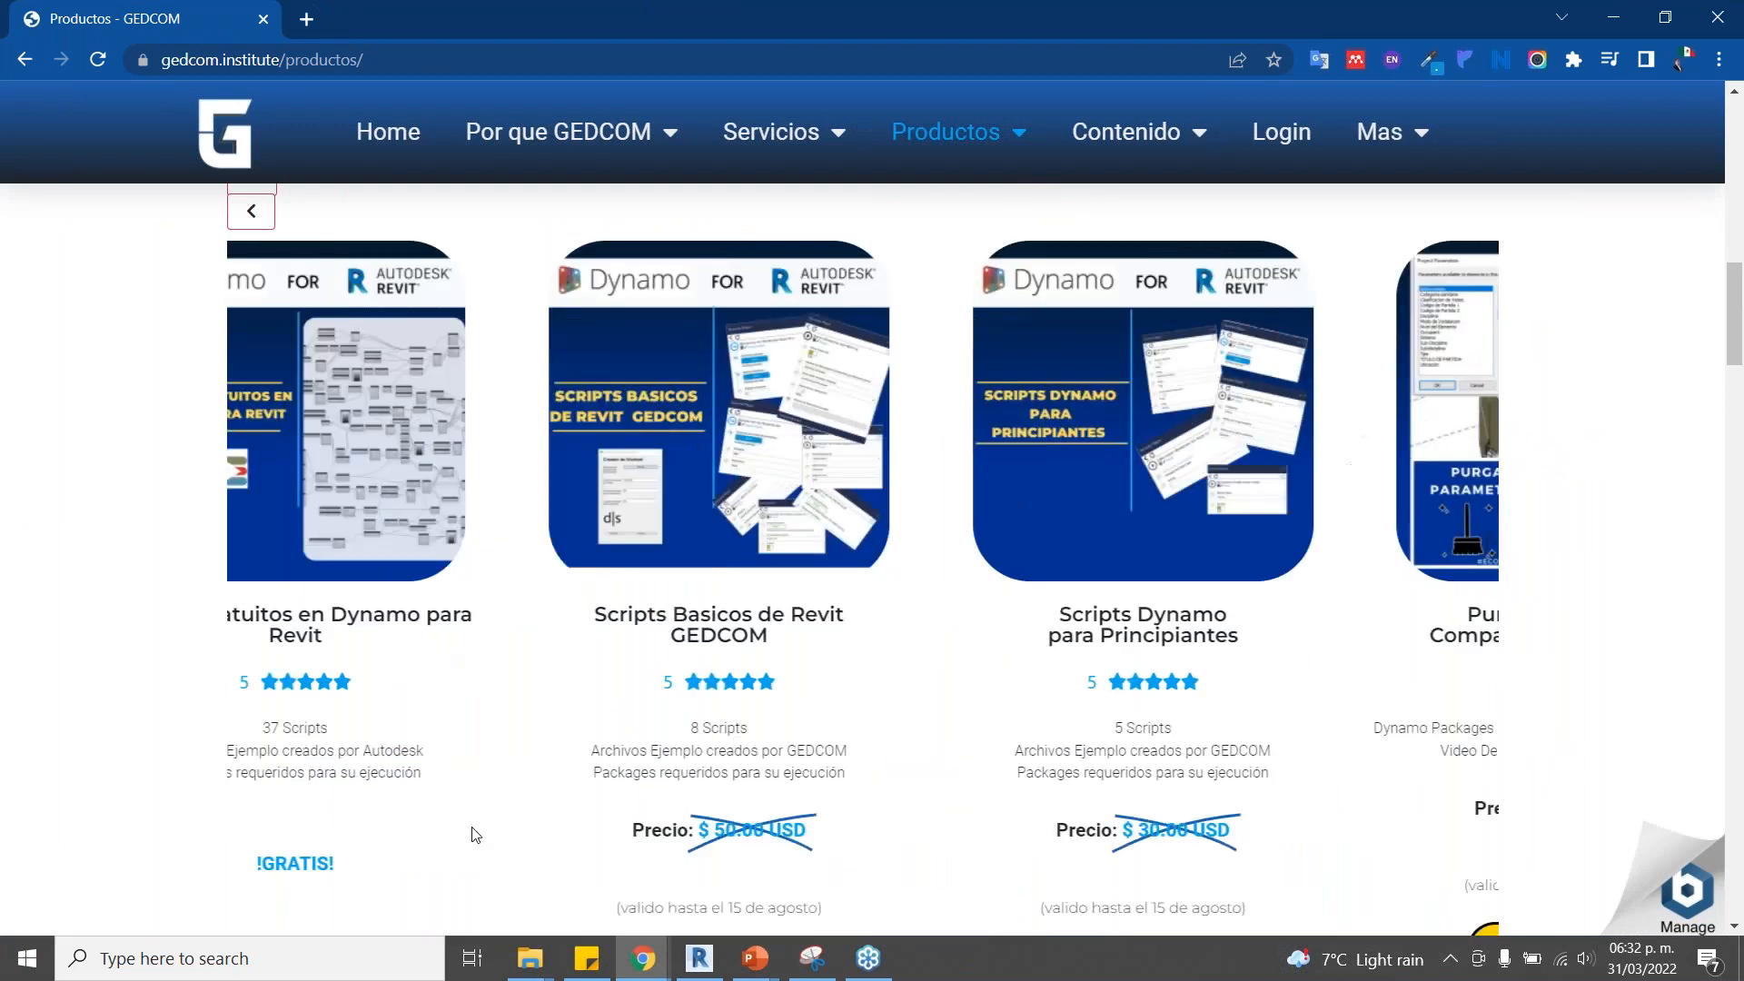
{"action": "scroll", "coordinate": [897, 709], "scroll_direction": "down", "scroll_amount": 4}
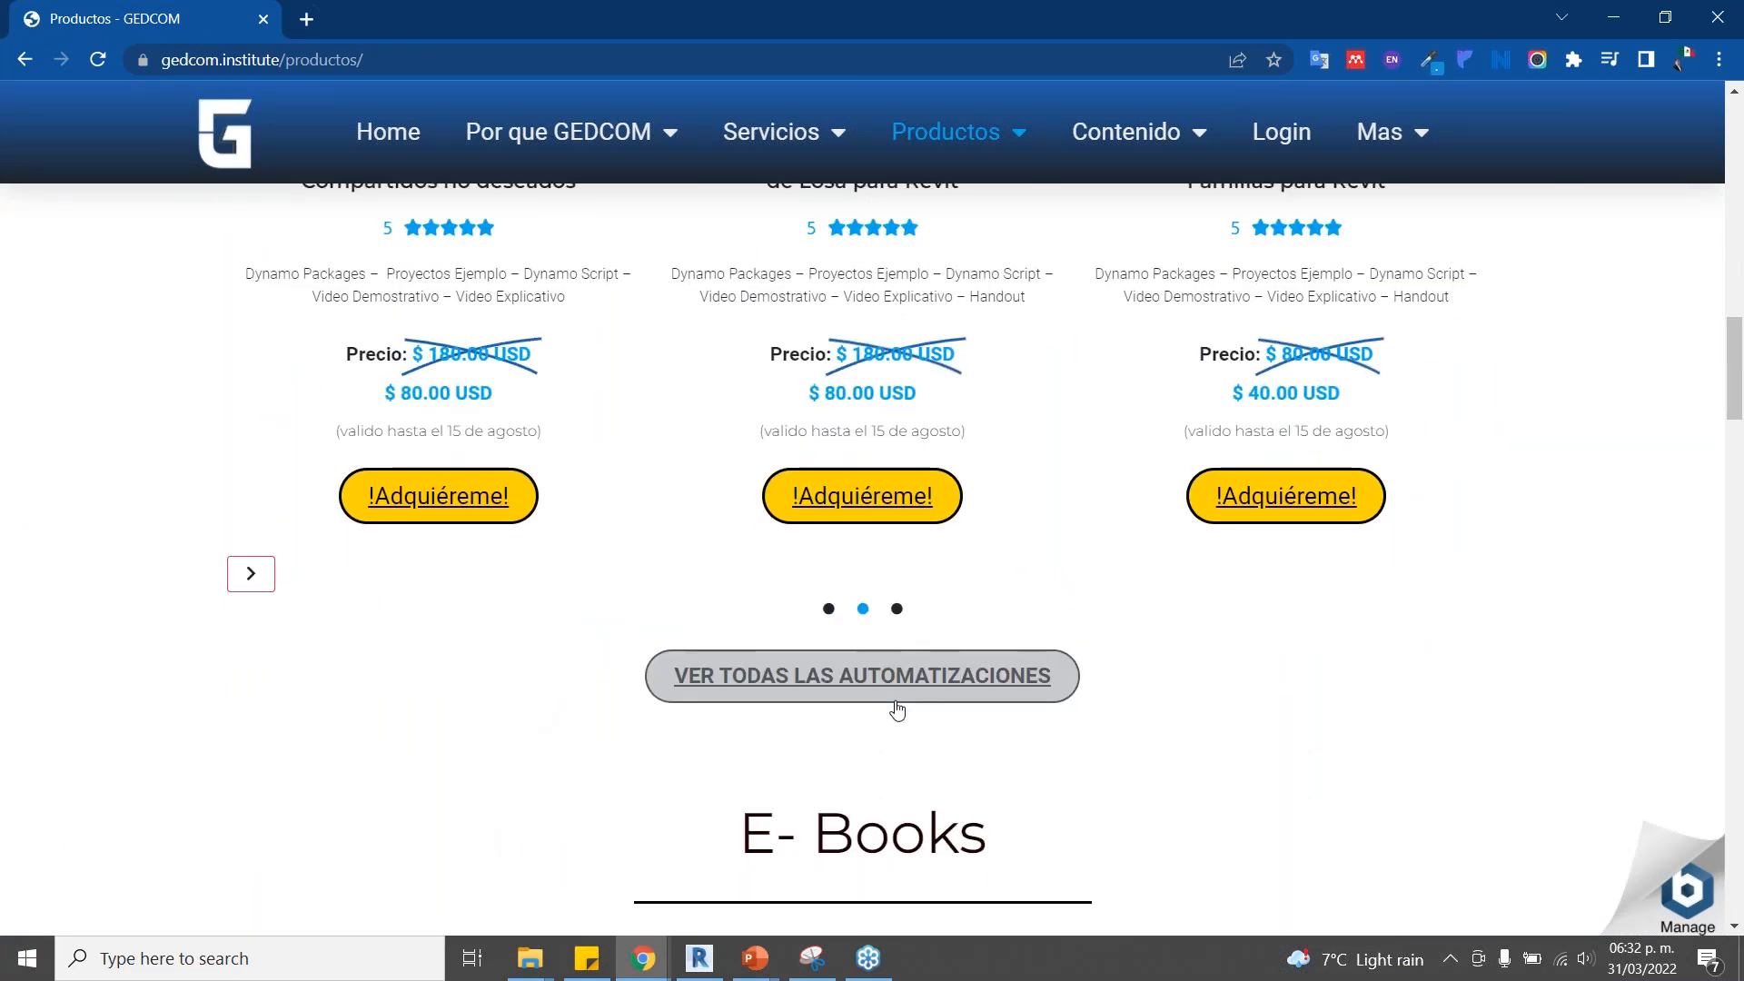
{"action": "scroll", "coordinate": [897, 710], "scroll_direction": "up", "scroll_amount": 3}
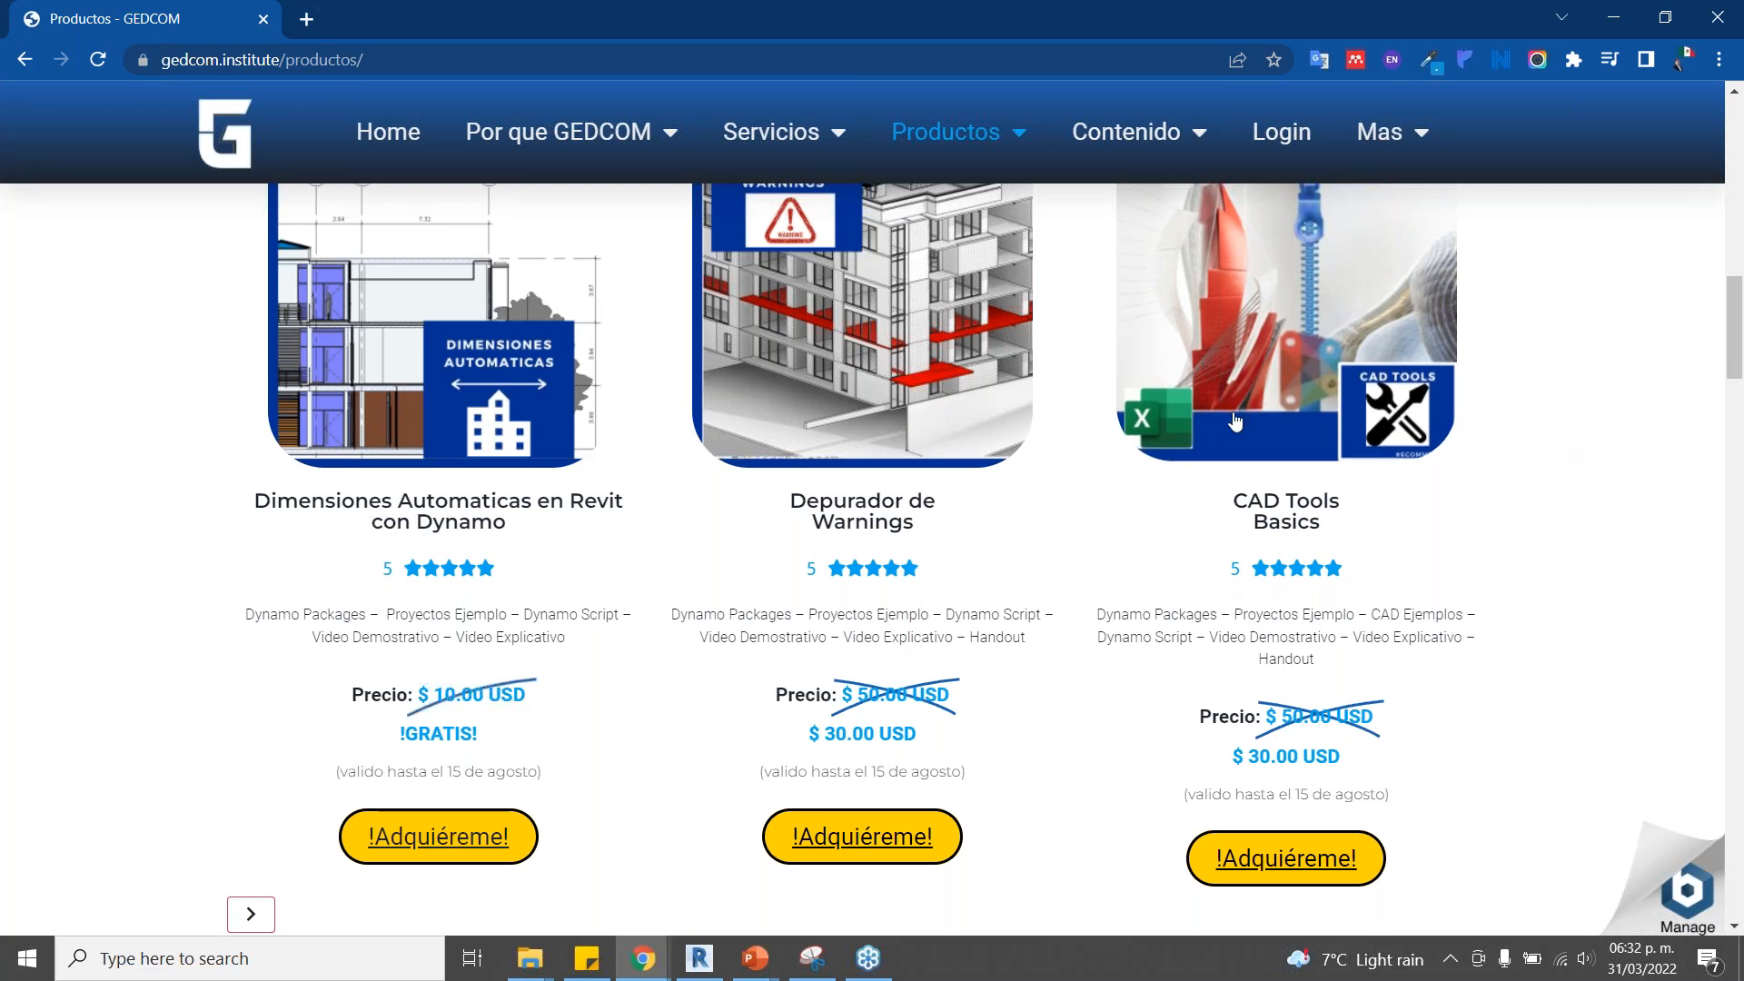
{"action": "scroll", "coordinate": [1263, 465], "scroll_direction": "down", "scroll_amount": 1}
{"action": "scroll", "coordinate": [1281, 509], "scroll_direction": "down", "scroll_amount": 1}
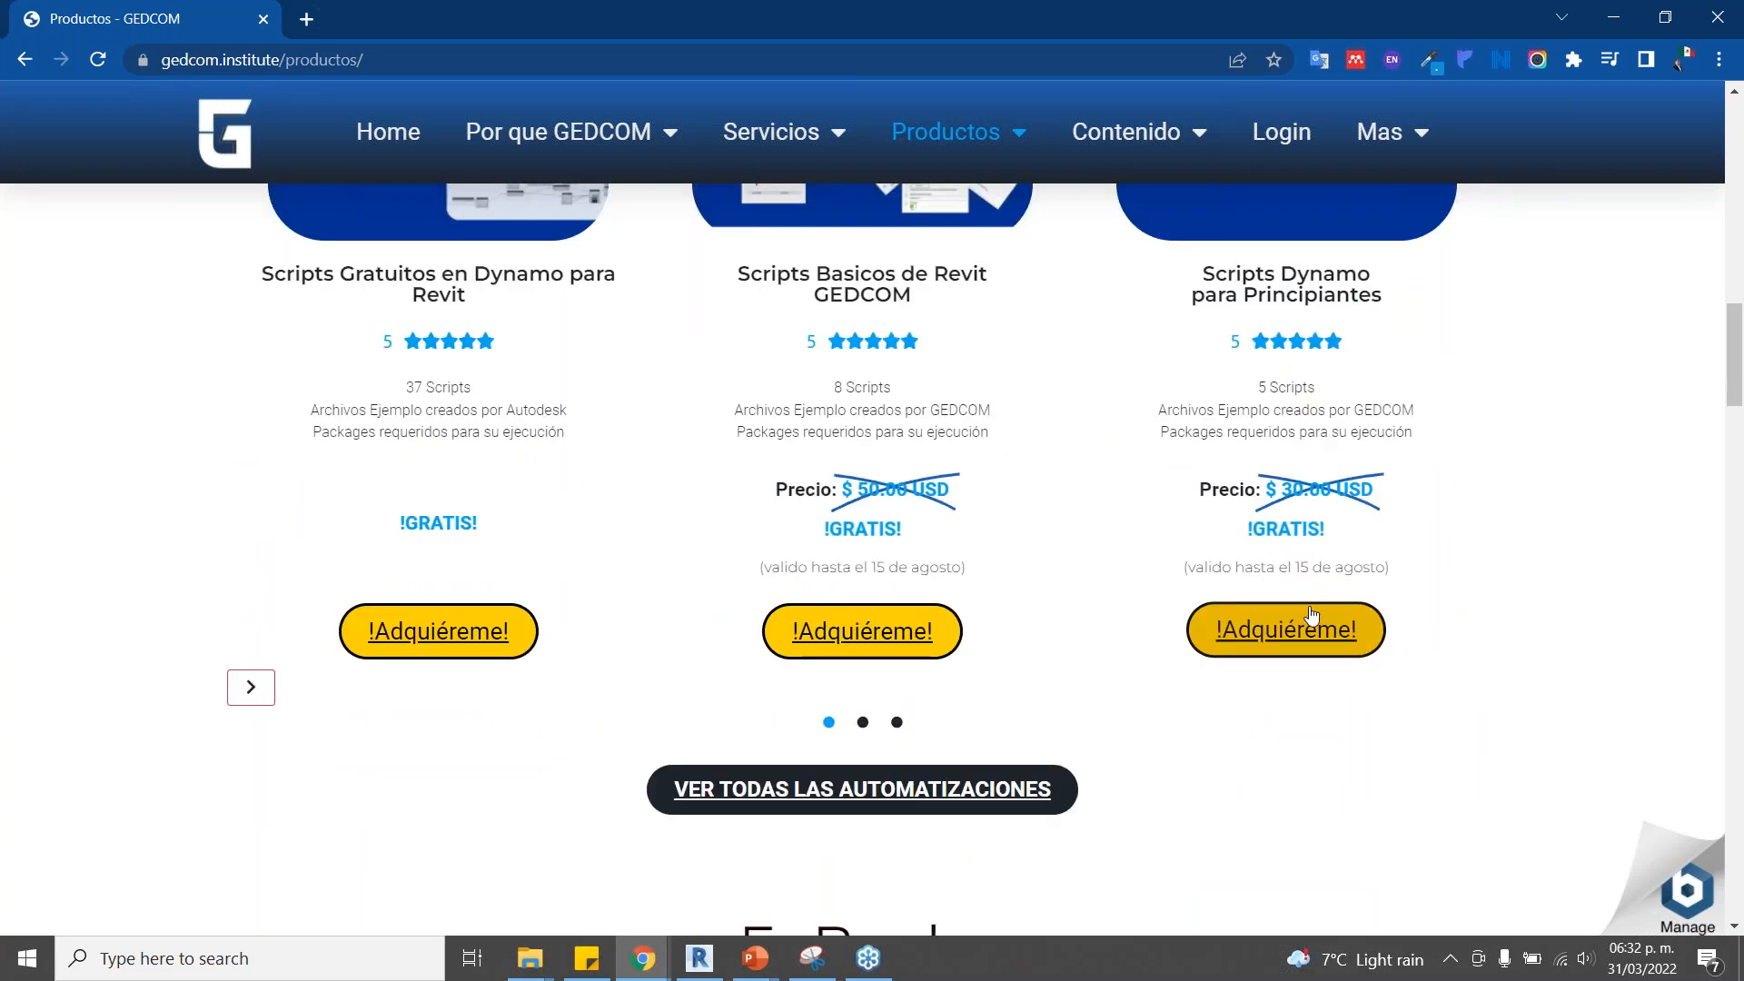
{"action": "scroll", "coordinate": [1328, 636], "scroll_direction": "down", "scroll_amount": 2}
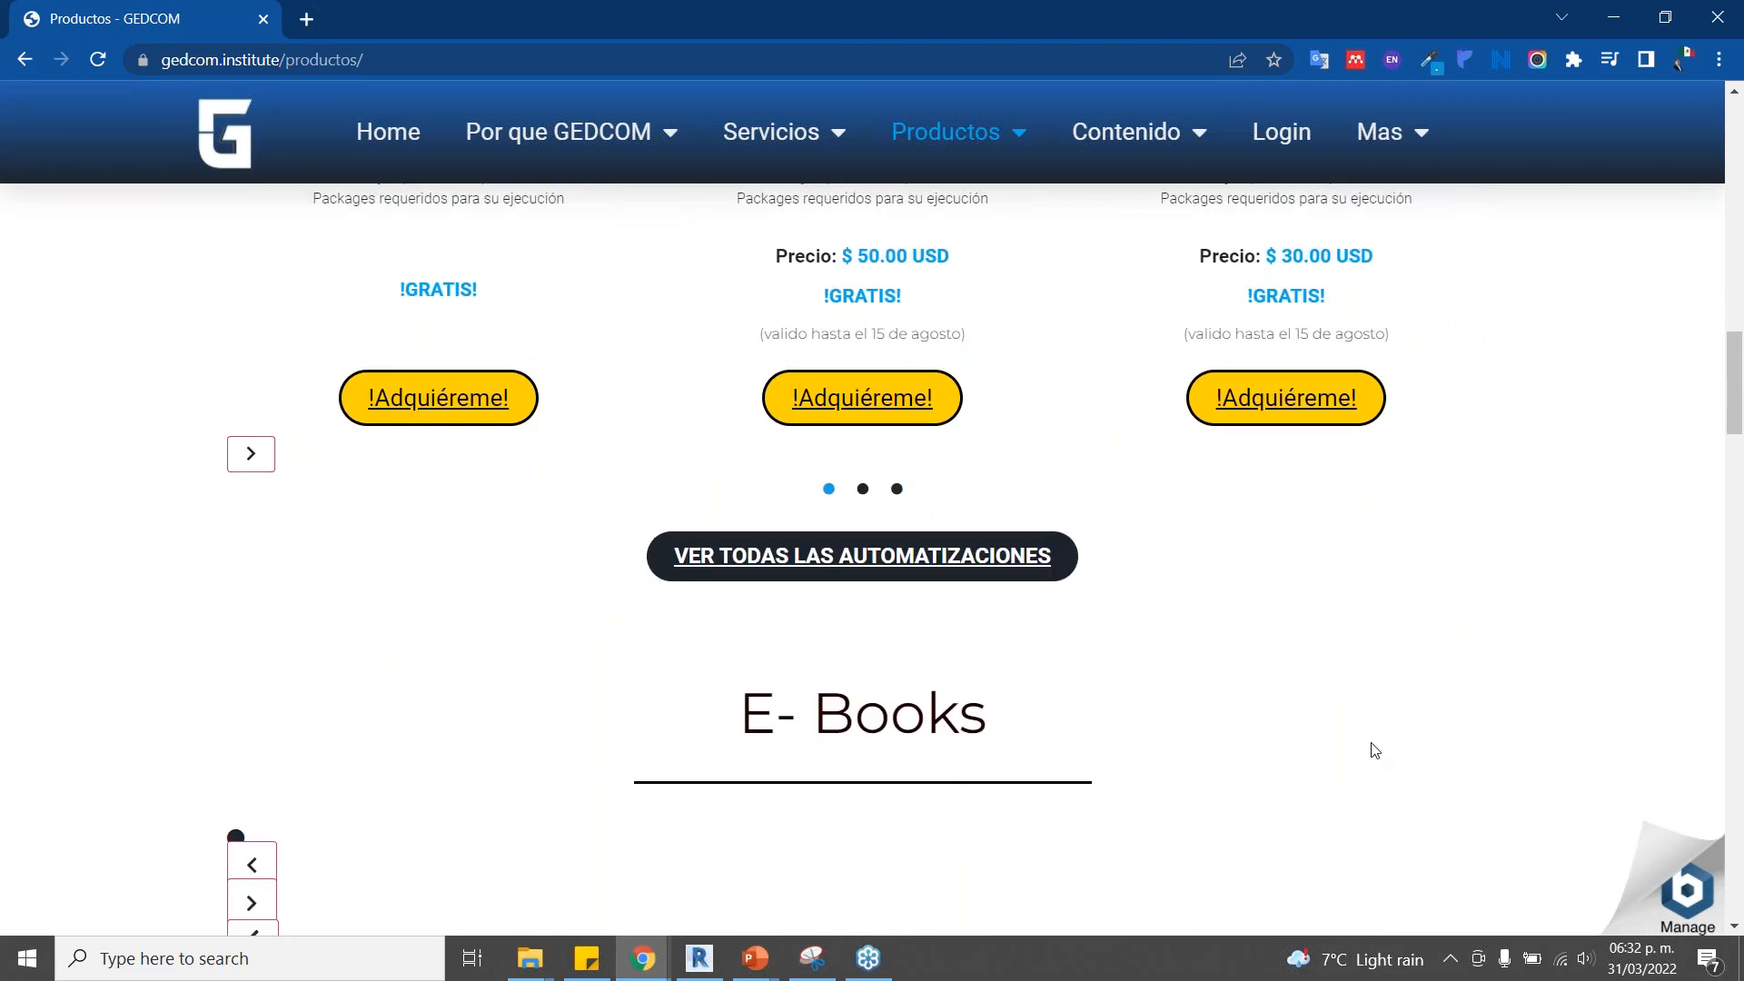
{"action": "scroll", "coordinate": [1370, 748], "scroll_direction": "down", "scroll_amount": 2}
{"action": "scroll", "coordinate": [1377, 750], "scroll_direction": "up", "scroll_amount": 5}
{"action": "scroll", "coordinate": [1181, 636], "scroll_direction": "up", "scroll_amount": 1}
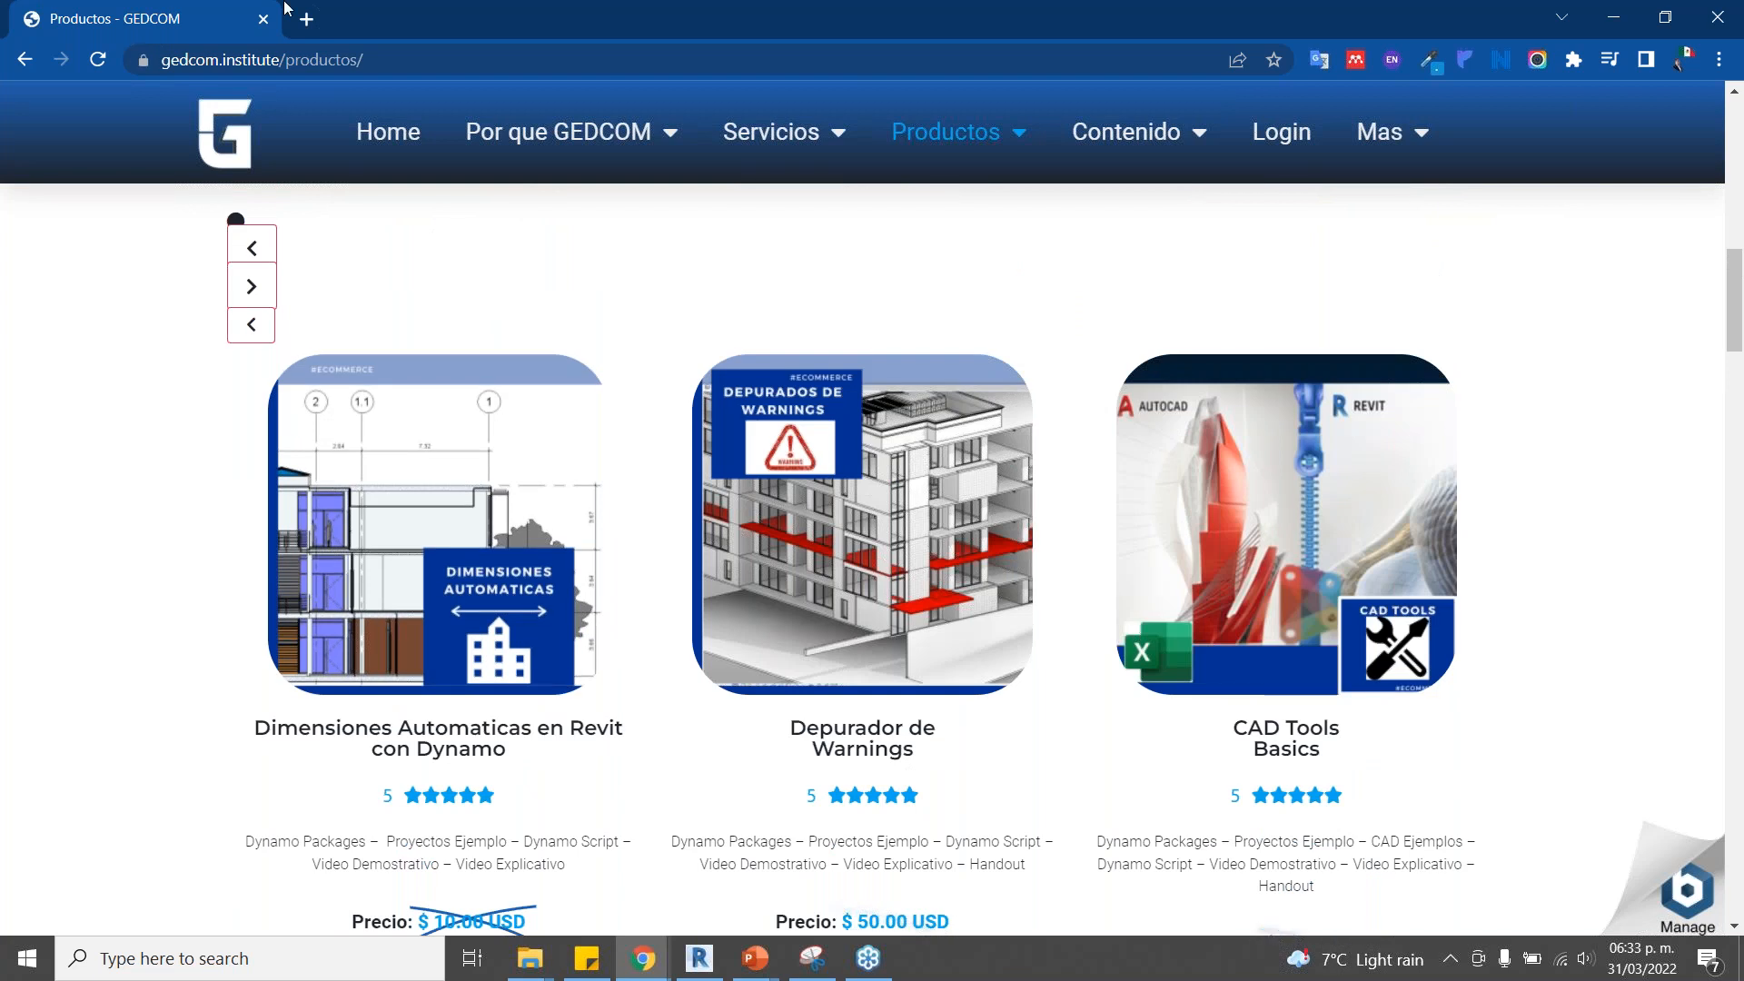
Switch from Chrome back to Revit with the sample project's 3D view.
{"action": "key", "text": "alt+Tab"}
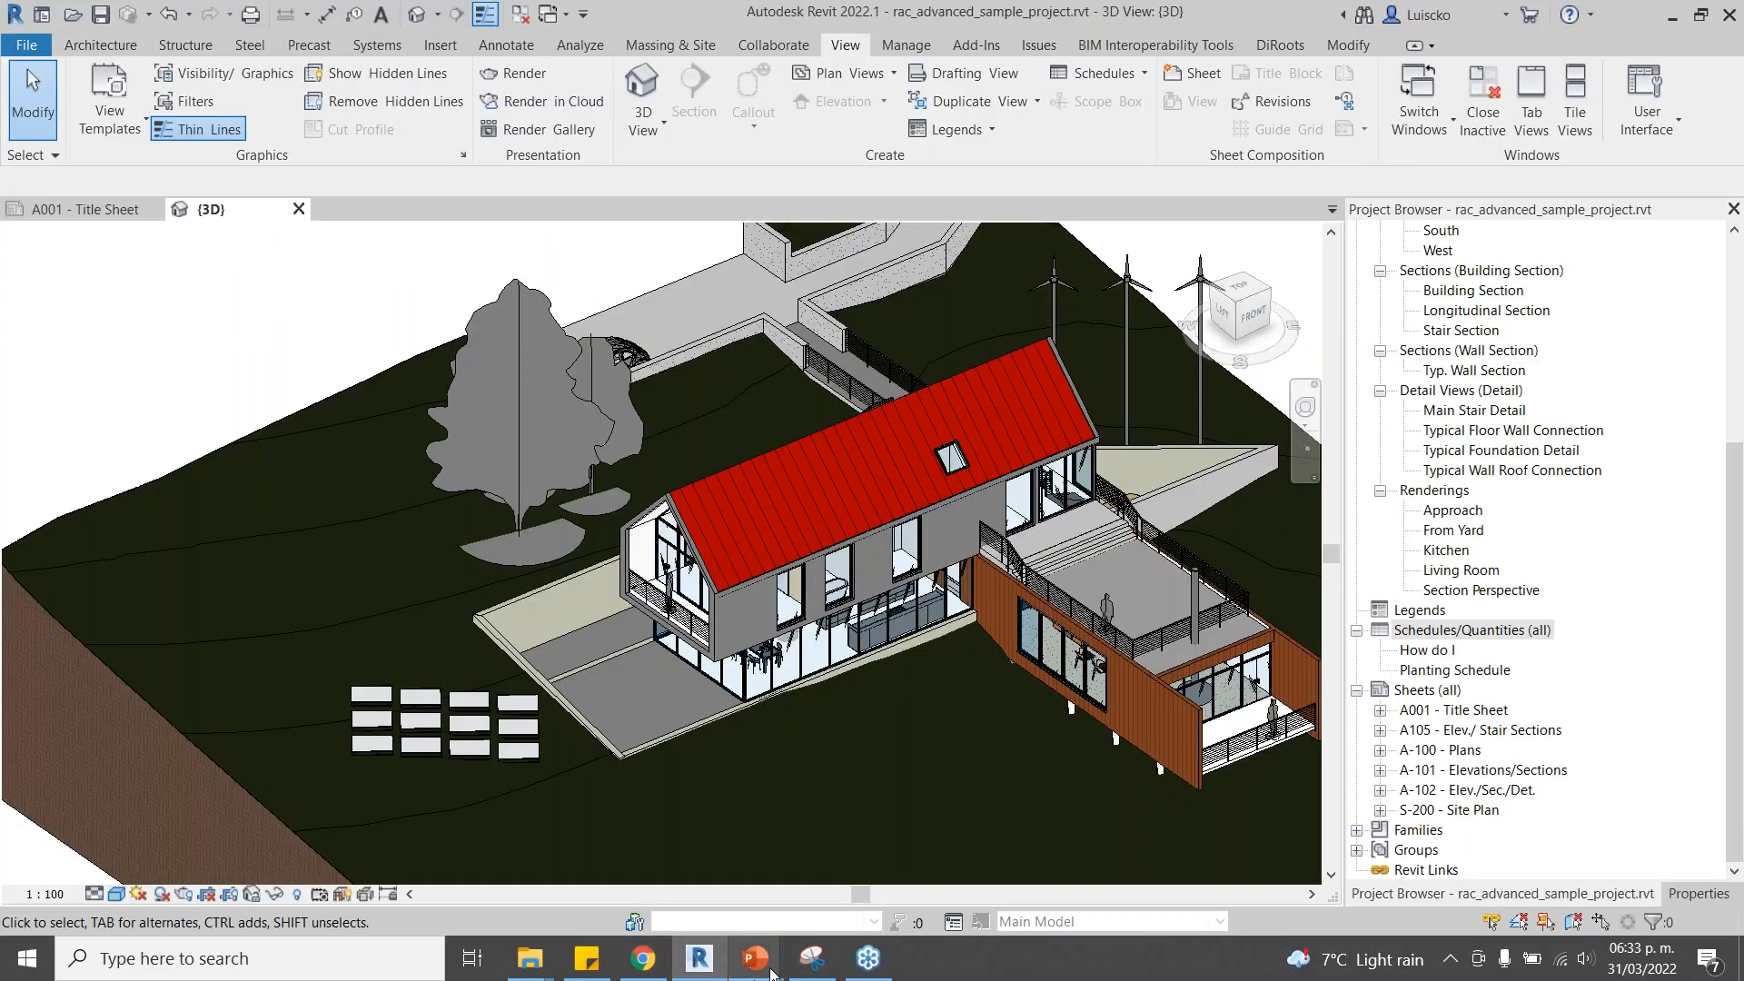
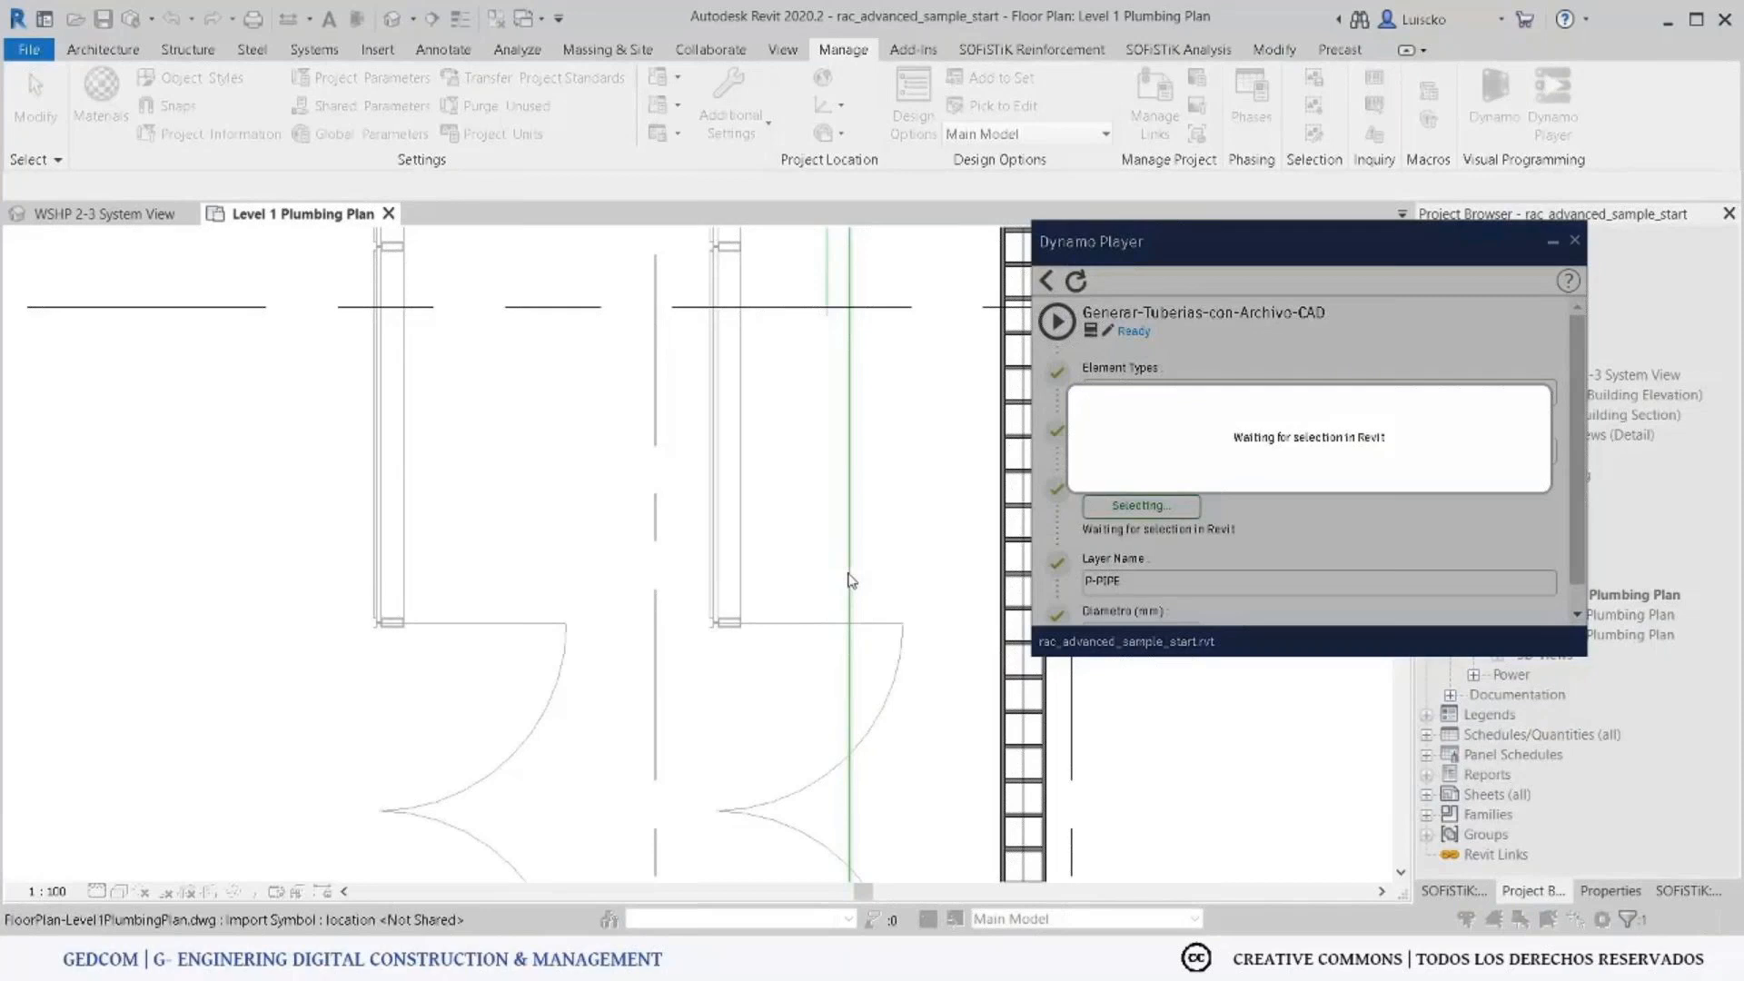
Pick the imported FloorPlan-Level1PlumbingPlan.dwg as the script's CAD source and check the Layer Name entry.
{"action": "left_click", "coordinate": [850, 582]}
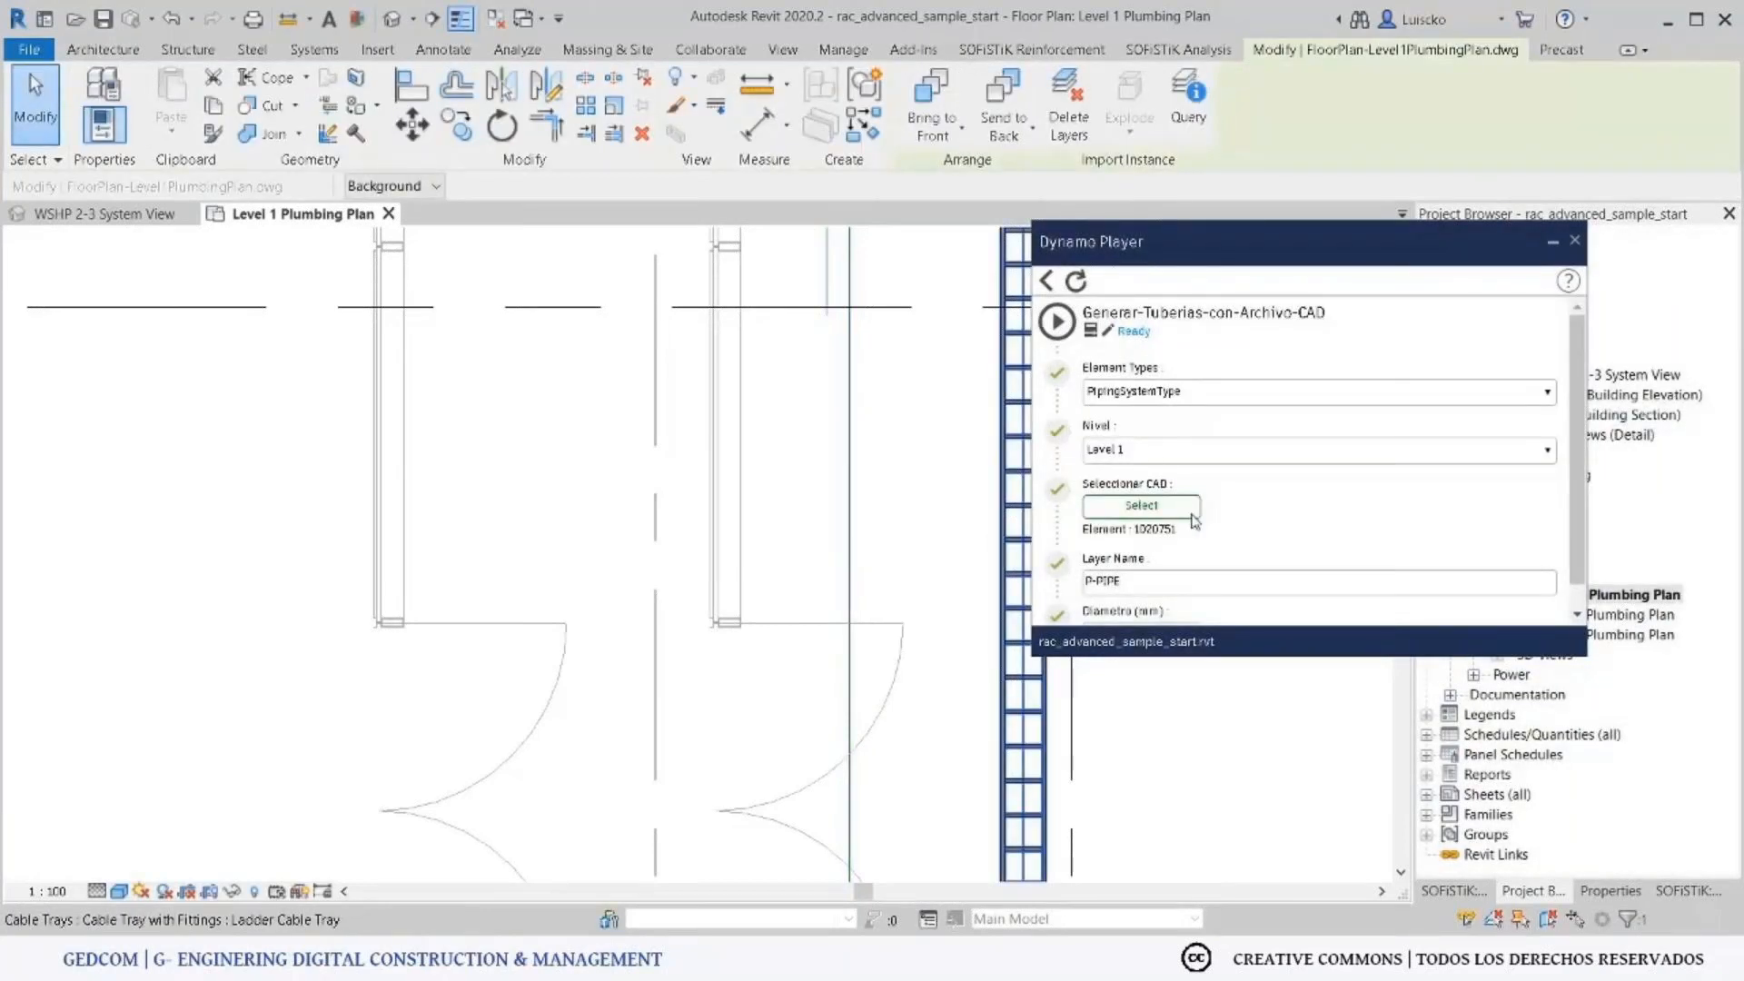
{"action": "scroll", "coordinate": [1155, 452], "scroll_direction": "down", "scroll_amount": 1}
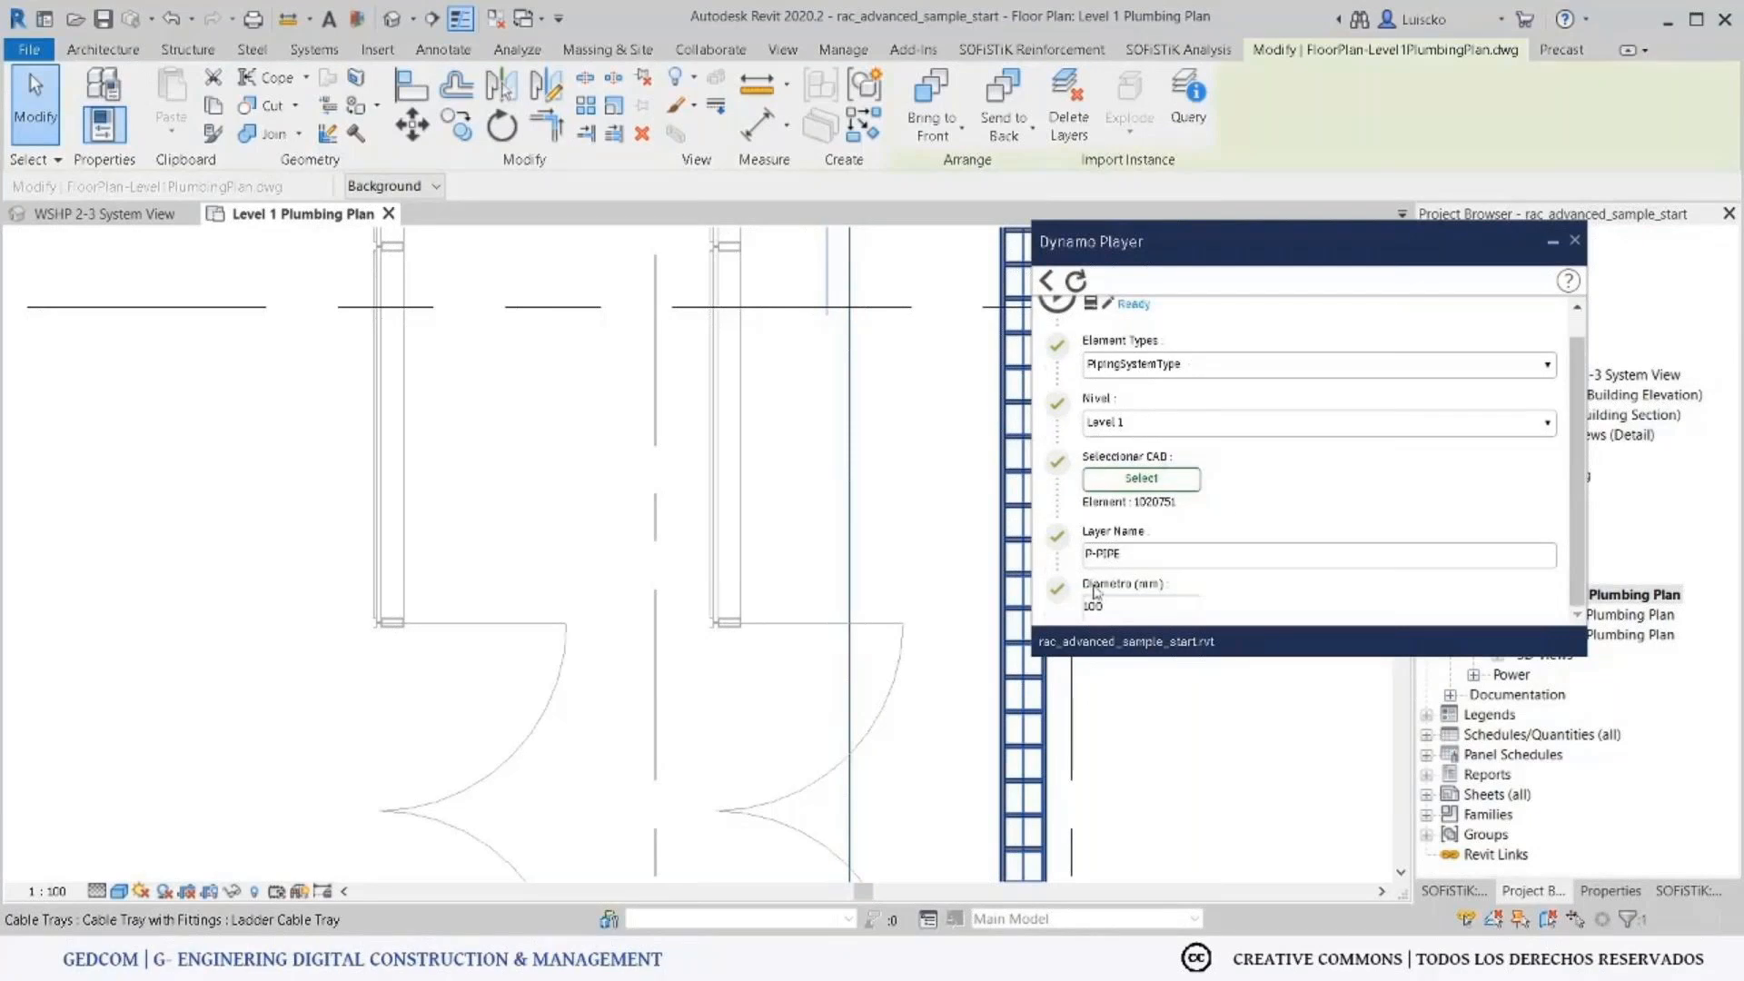
{"action": "double_click", "coordinate": [1131, 551]}
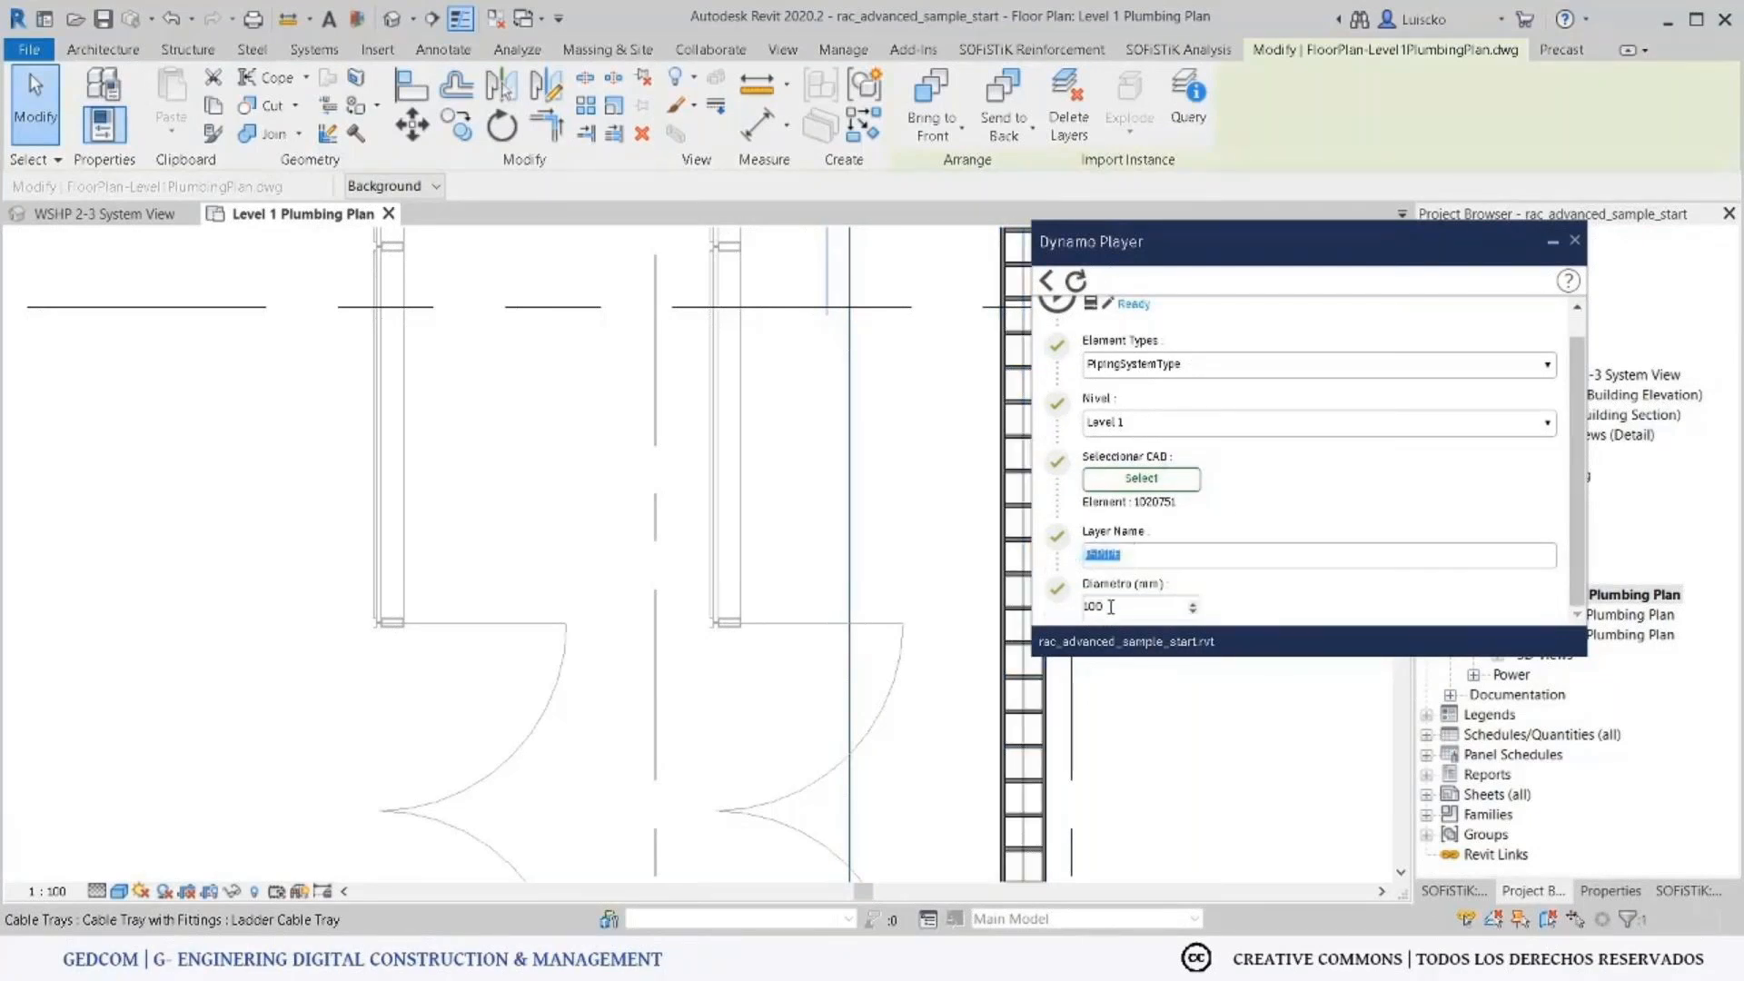
Set Diametro (mm) to 6 and run the Generar-Tuberias-con-Archivo-CAD script.
{"action": "left_click", "coordinate": [1110, 607]}
{"action": "key", "text": "BackSpace"}
{"action": "key", "text": "BackSpace"}
{"action": "key", "text": "BackSpace"}
{"action": "type", "text": "6"}
{"action": "scroll", "coordinate": [1054, 409], "scroll_direction": "up", "scroll_amount": 1}
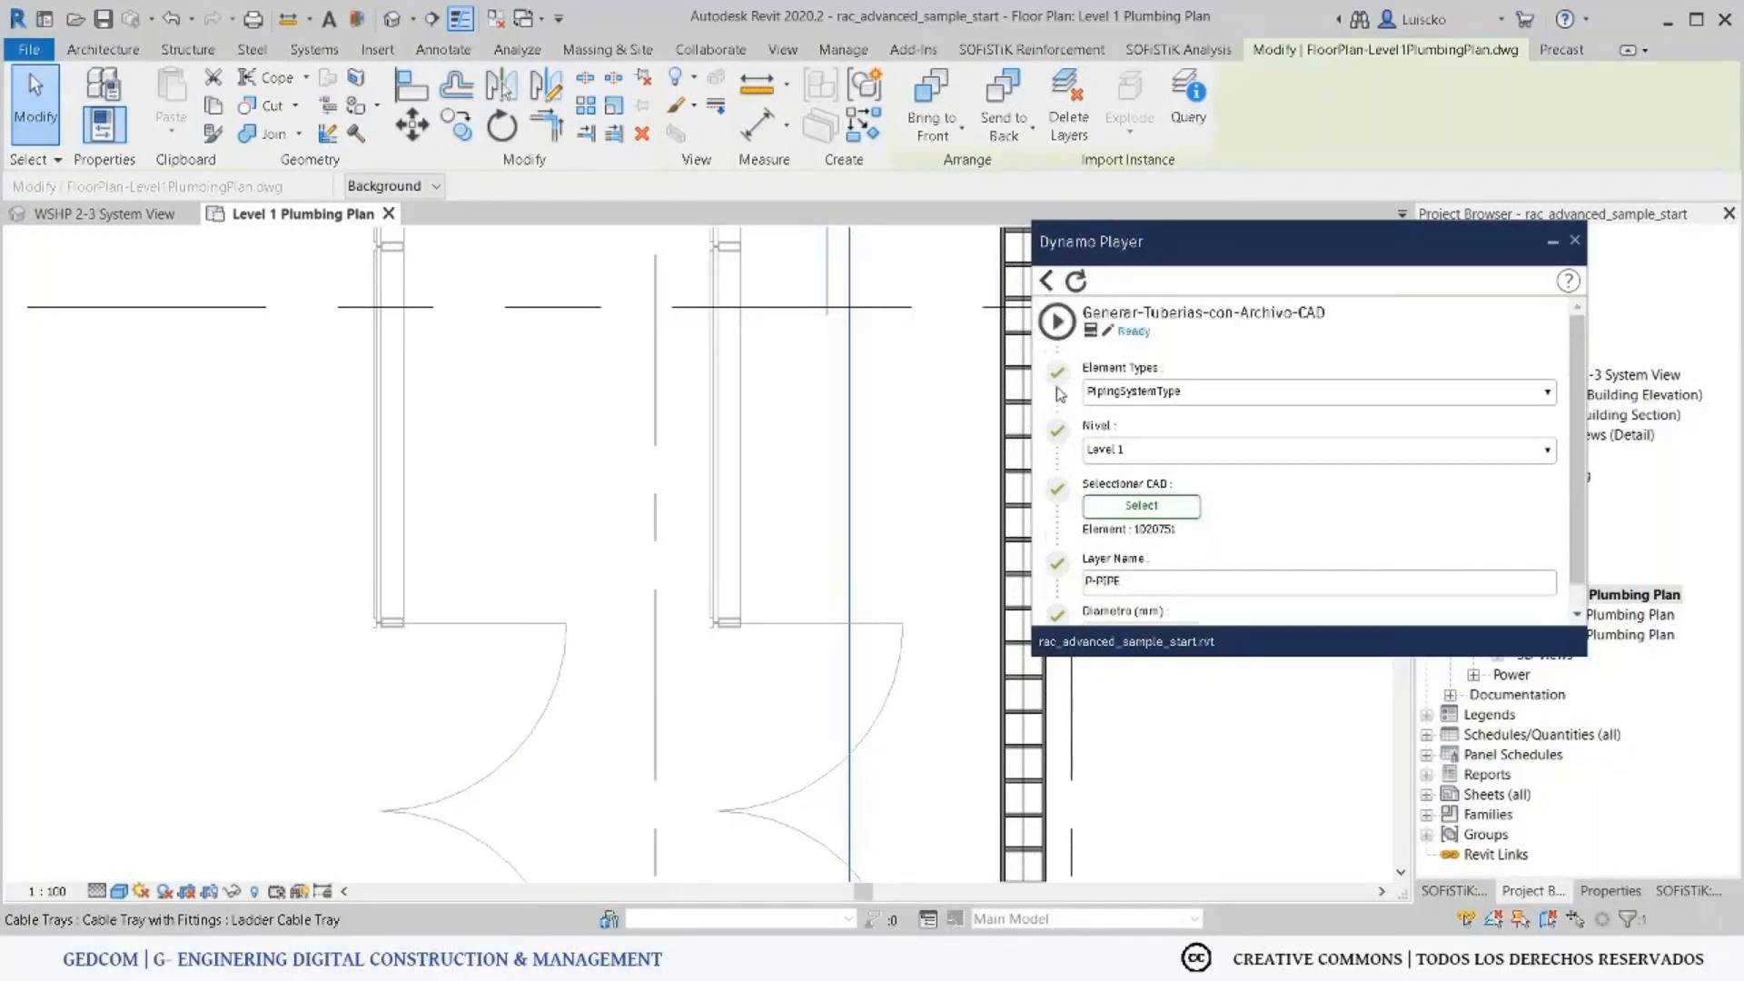
{"action": "left_click", "coordinate": [1057, 323]}
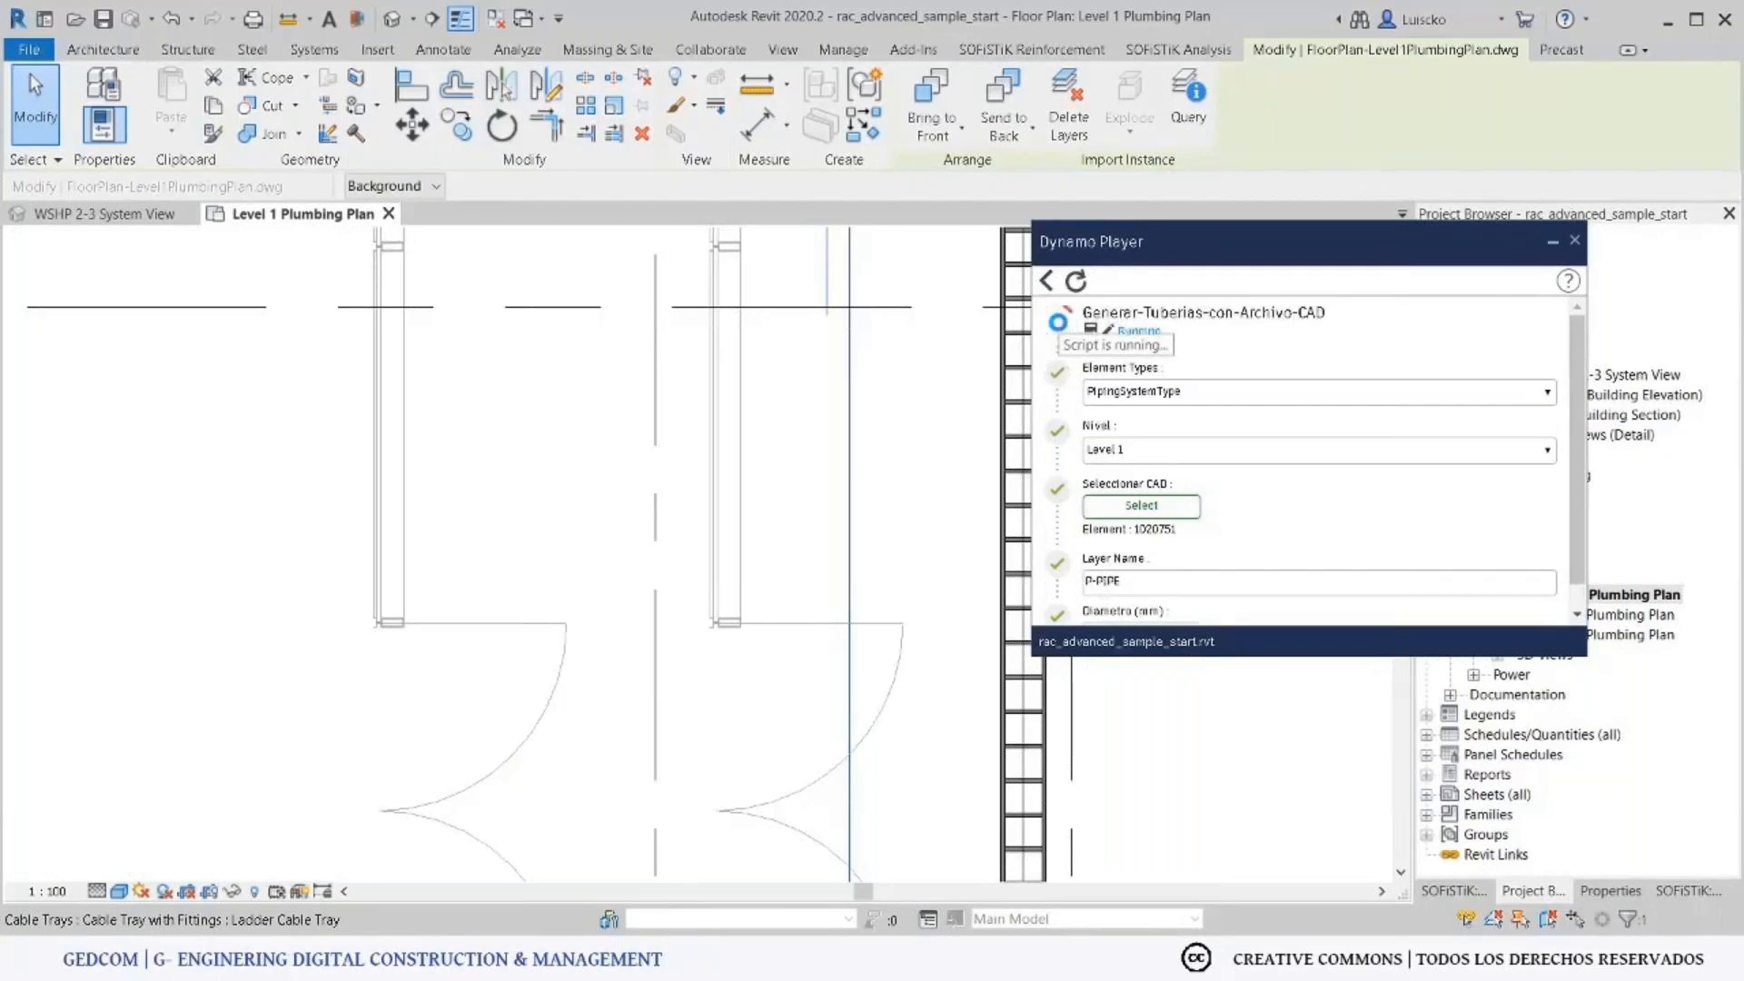
Examine the pipe runs generated along the CAD lines across the Level 1 Plumbing Plan.
{"action": "scroll", "coordinate": [693, 580], "scroll_direction": "down", "scroll_amount": 2}
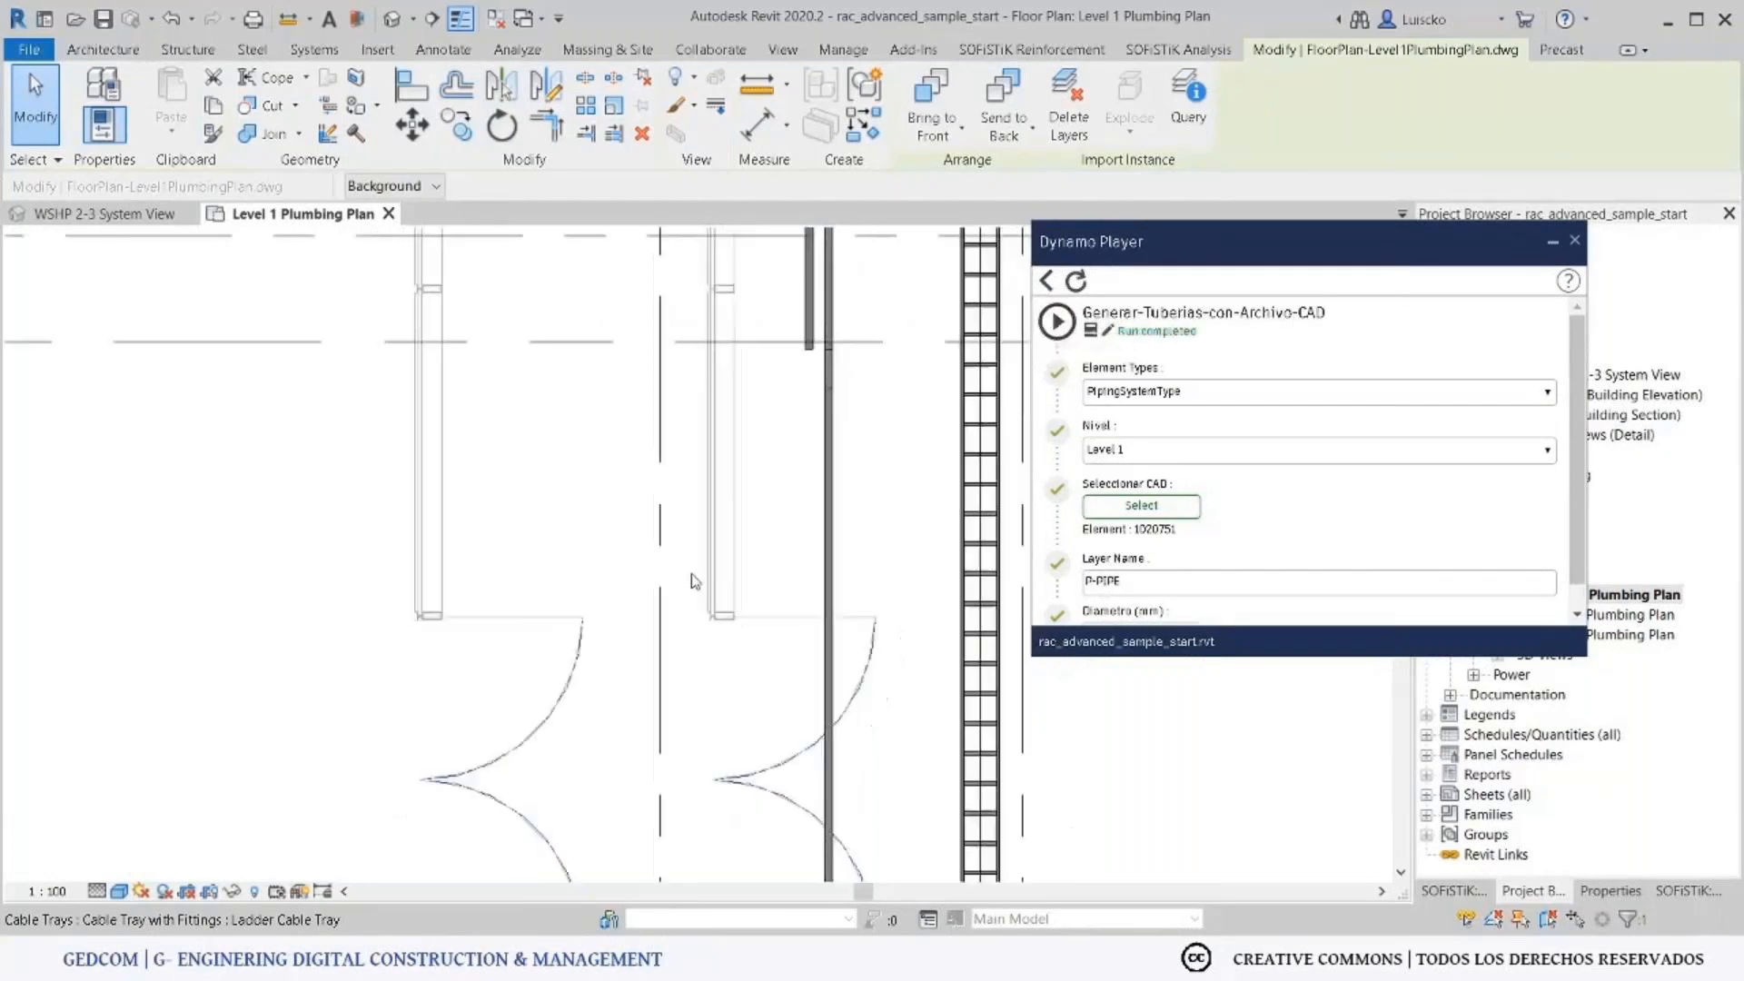
{"action": "scroll", "coordinate": [731, 727], "scroll_direction": "down", "scroll_amount": 5}
{"action": "middle_click_drag", "start_coordinate": [768, 645], "coordinate": [677, 835]}
{"action": "scroll", "coordinate": [719, 625], "scroll_direction": "up", "scroll_amount": 2}
{"action": "middle_click_drag", "start_coordinate": [718, 626], "coordinate": [729, 636]}
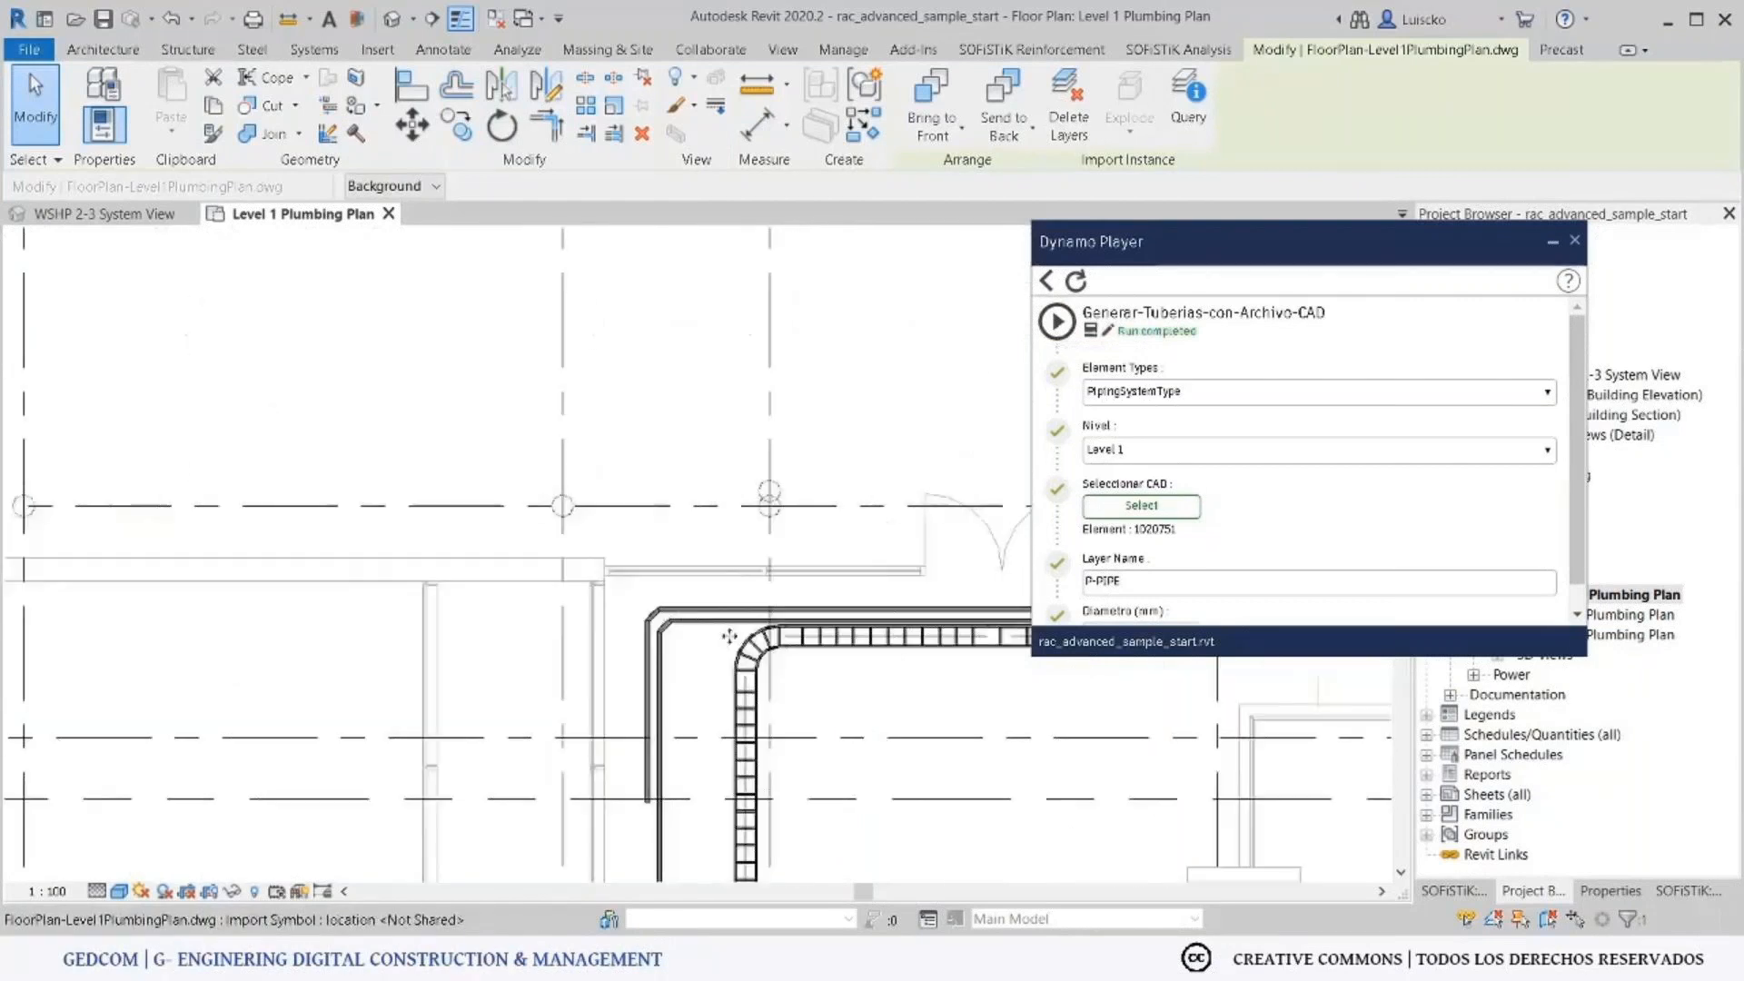
{"action": "scroll", "coordinate": [811, 766], "scroll_direction": "down", "scroll_amount": 1}
{"action": "middle_click_drag", "start_coordinate": [811, 765], "coordinate": [272, 525]}
{"action": "middle_click_drag", "start_coordinate": [973, 654], "coordinate": [899, 763]}
{"action": "middle_click_drag", "start_coordinate": [892, 597], "coordinate": [874, 783]}
{"action": "middle_click_drag", "start_coordinate": [878, 589], "coordinate": [833, 370]}
{"action": "scroll", "coordinate": [481, 812], "scroll_direction": "down", "scroll_amount": 2}
{"action": "middle_click_drag", "start_coordinate": [291, 845], "coordinate": [601, 250]}
{"action": "middle_click_drag", "start_coordinate": [354, 854], "coordinate": [468, 263]}
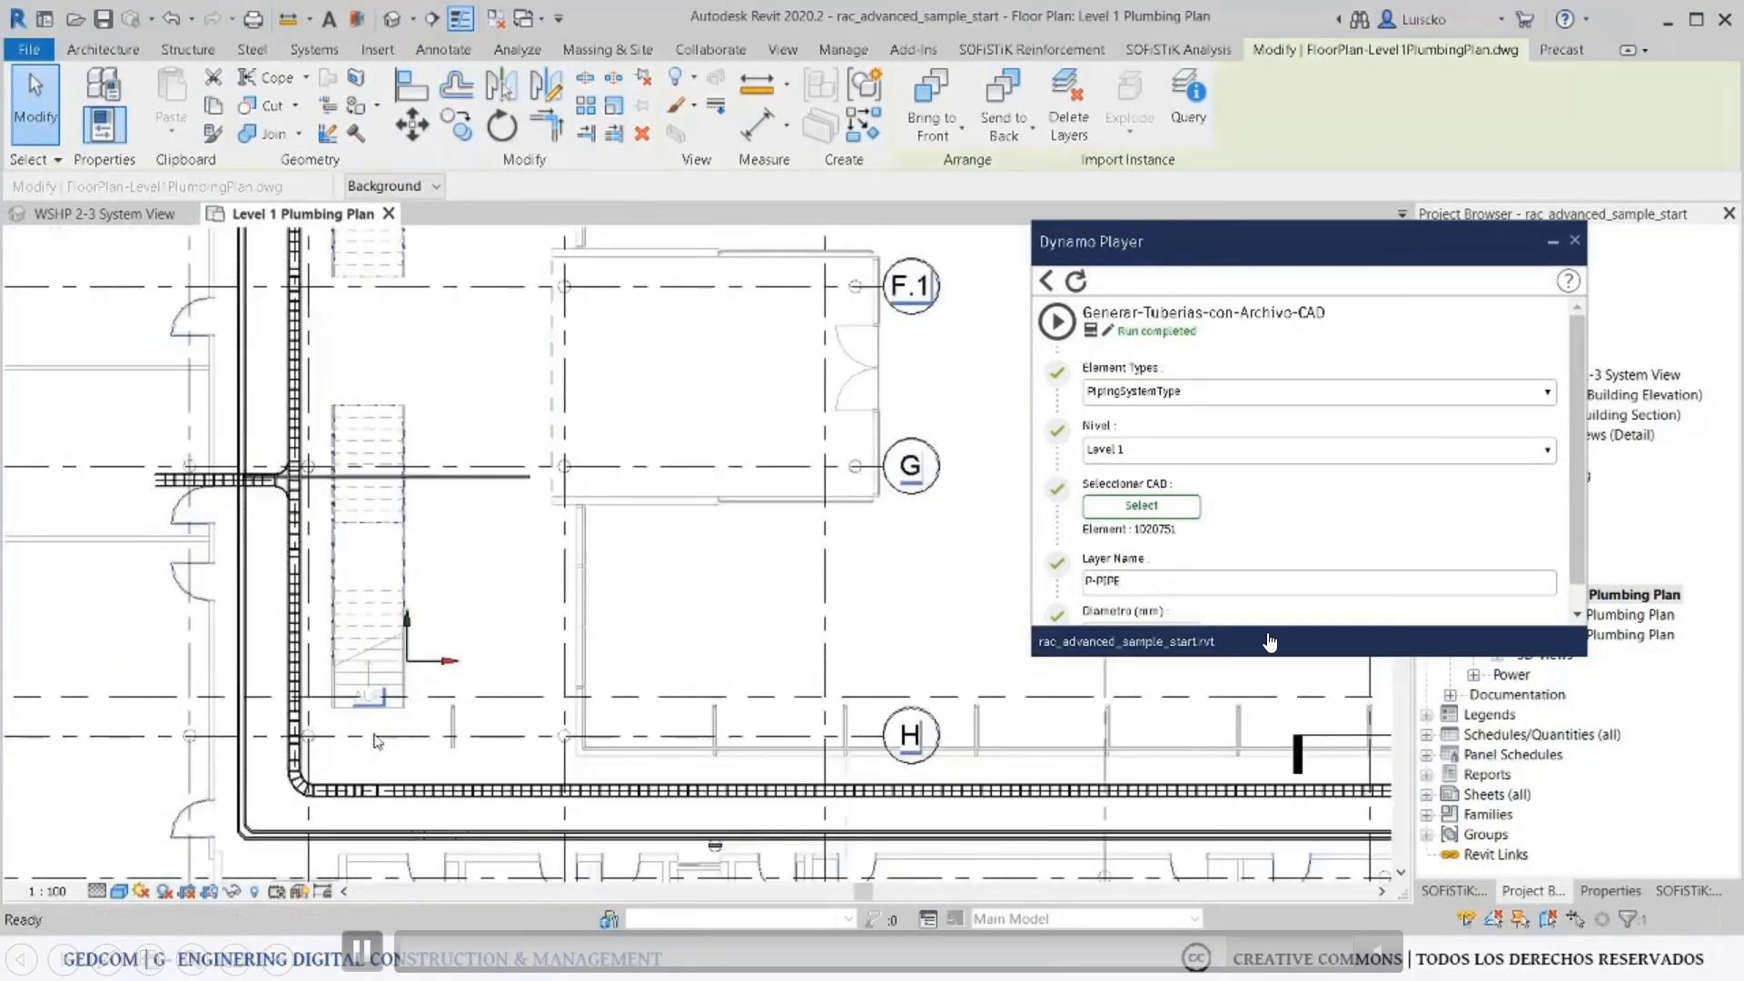
{"action": "middle_click_drag", "start_coordinate": [363, 798], "coordinate": [208, 601]}
{"action": "middle_click_drag", "start_coordinate": [950, 758], "coordinate": [525, 780]}
{"action": "middle_click_drag", "start_coordinate": [1168, 852], "coordinate": [1211, 729]}
{"action": "middle_click_drag", "start_coordinate": [437, 702], "coordinate": [819, 615]}
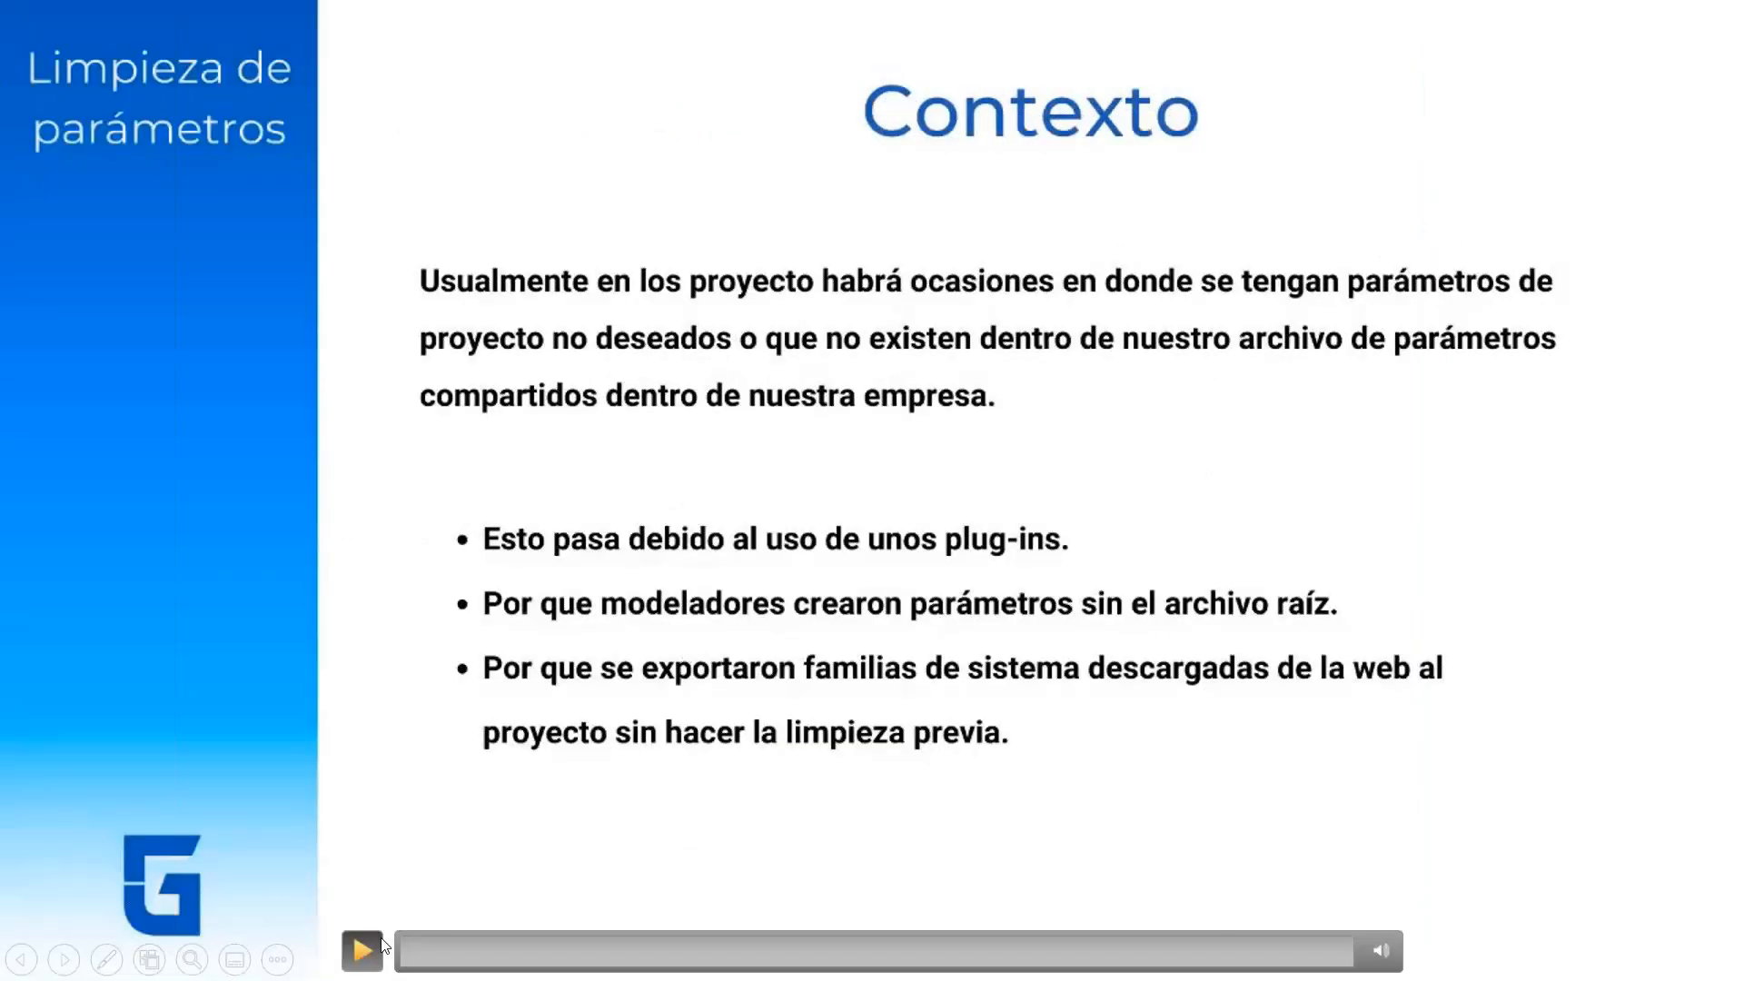
Play the Limpieza de parámetros video and review the parameter groups in the project's shared parameter file.
{"action": "left_click", "coordinate": [364, 958]}
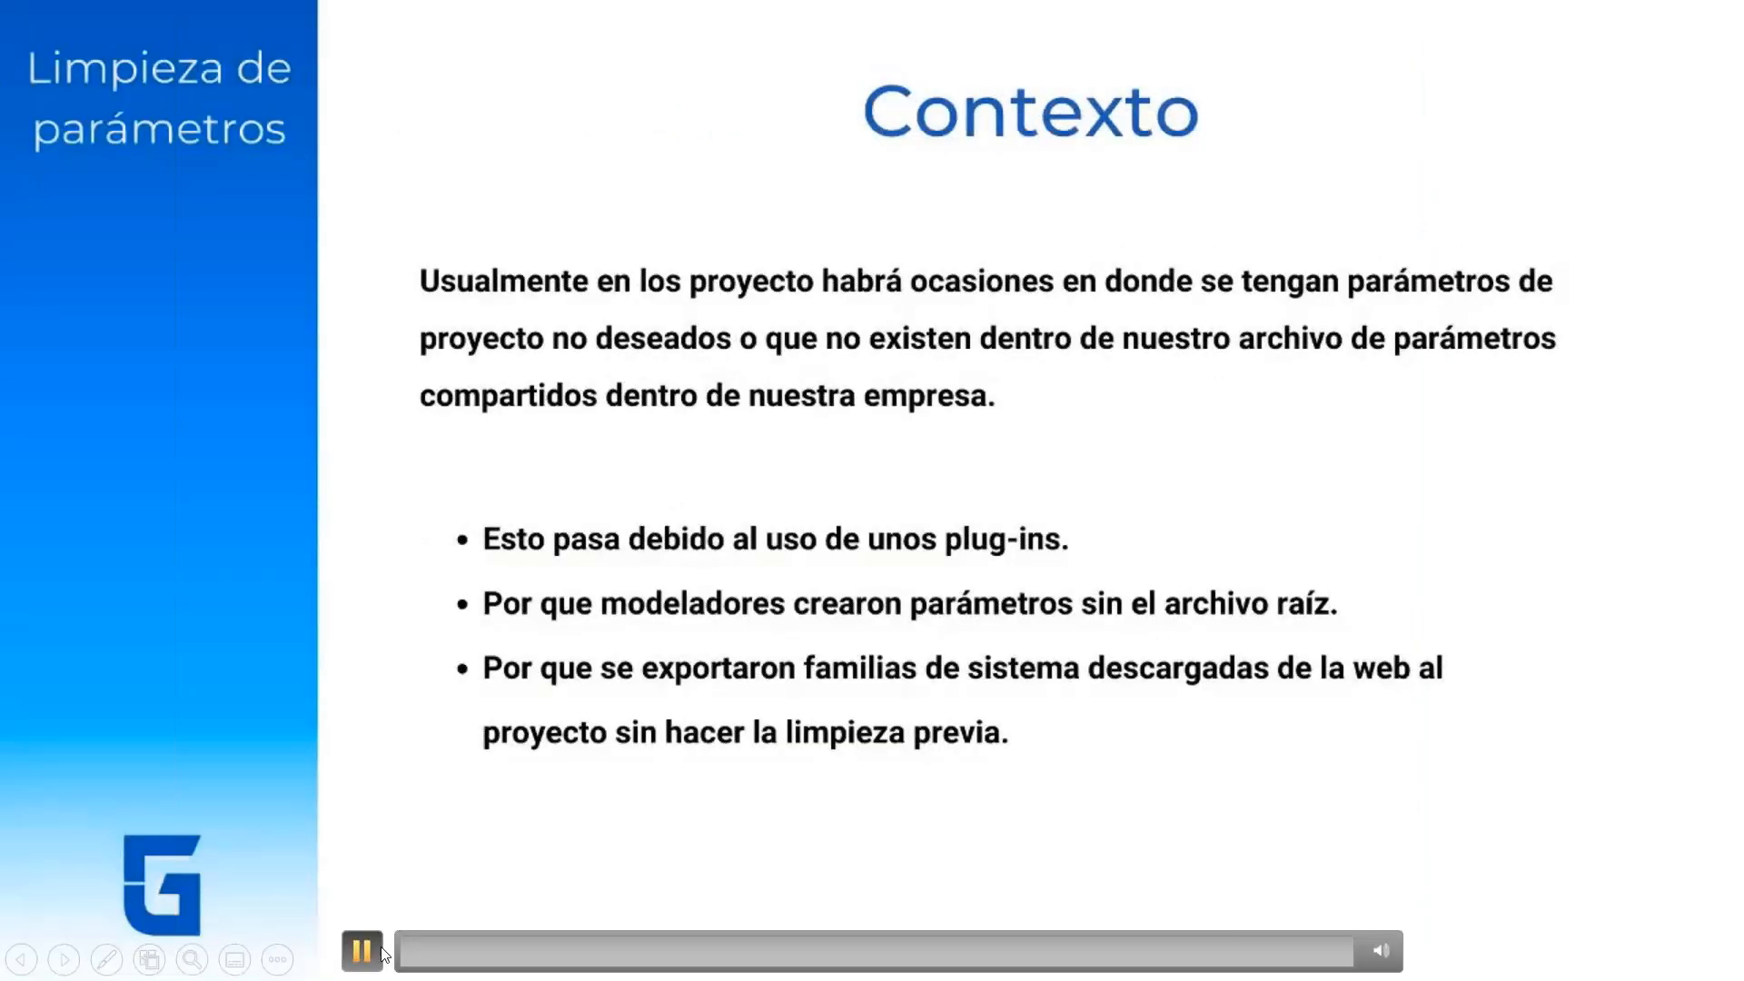
{"action": "left_click", "coordinate": [1380, 954]}
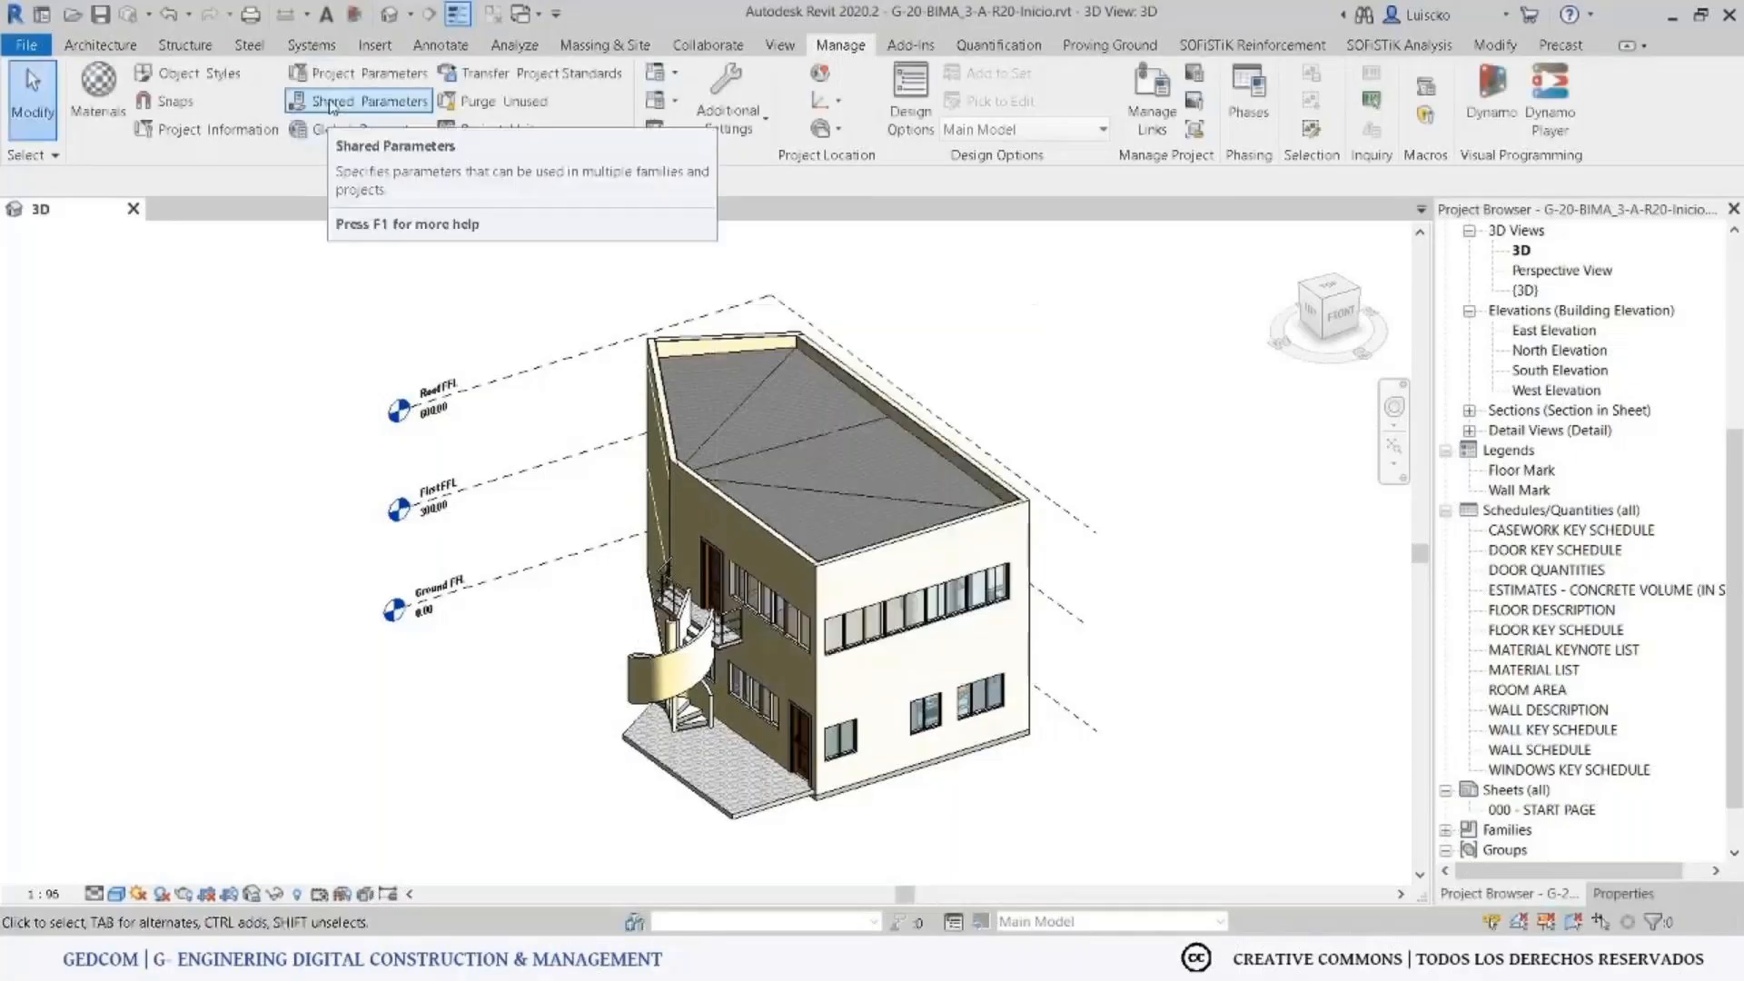
{"action": "left_click", "coordinate": [359, 101]}
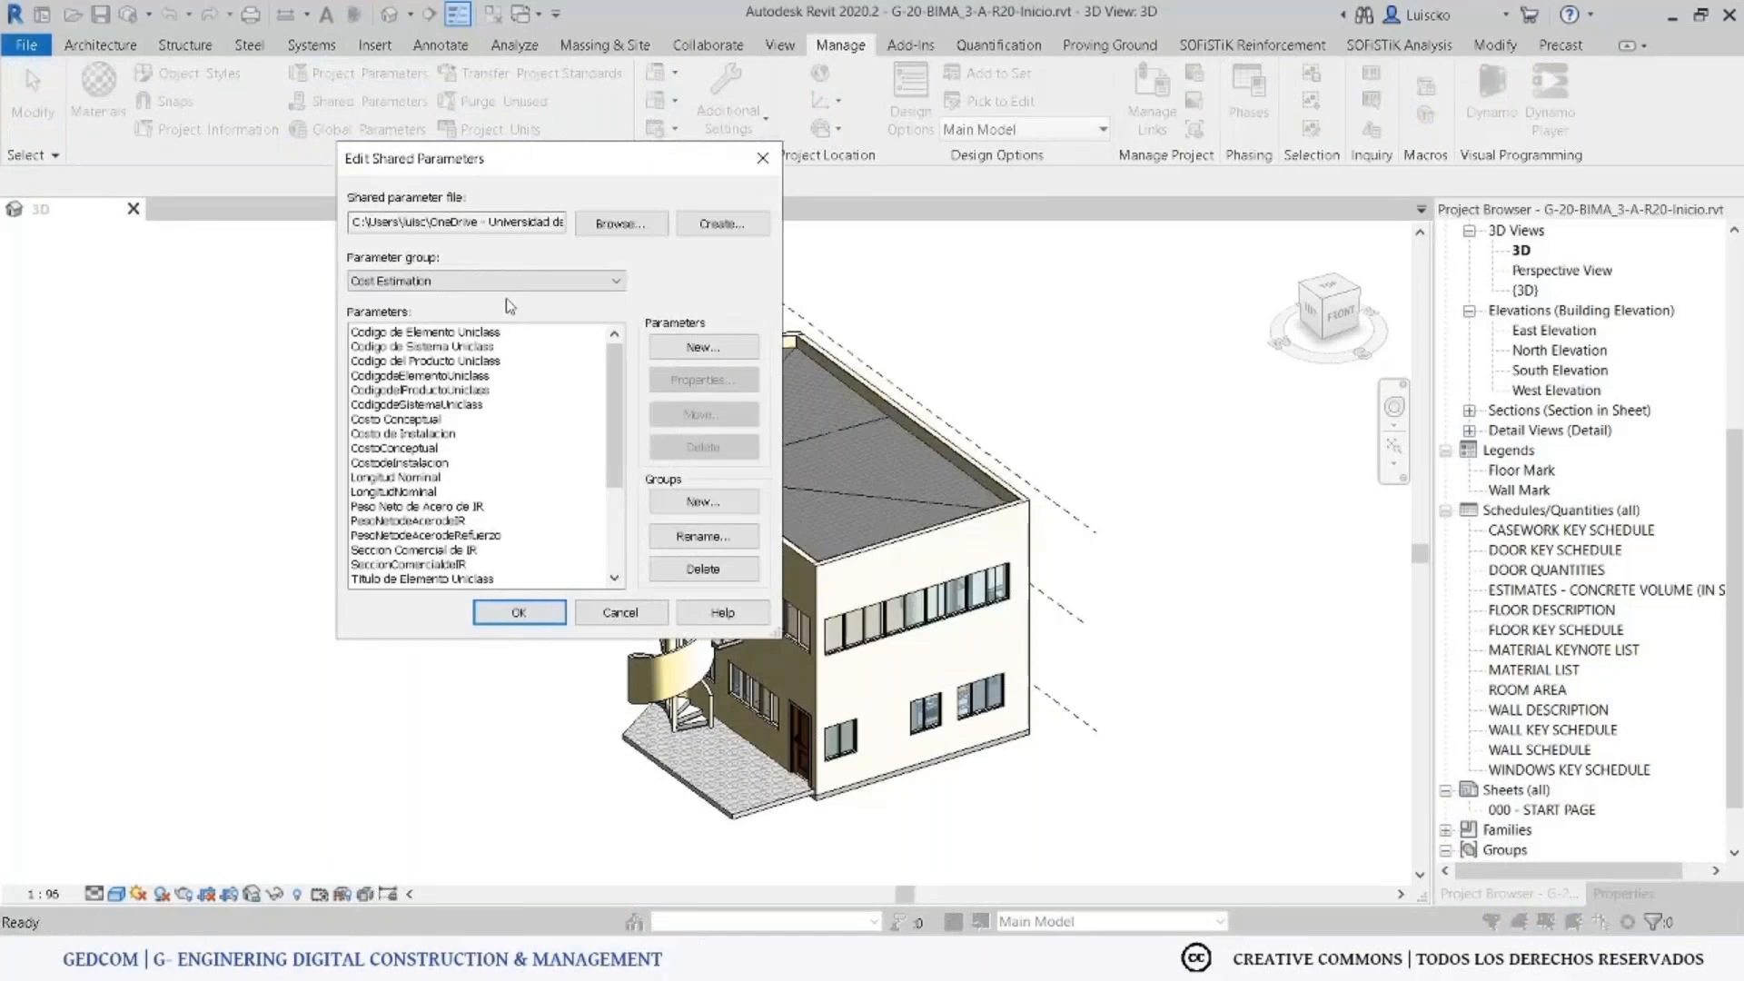
{"action": "left_click", "coordinate": [486, 282]}
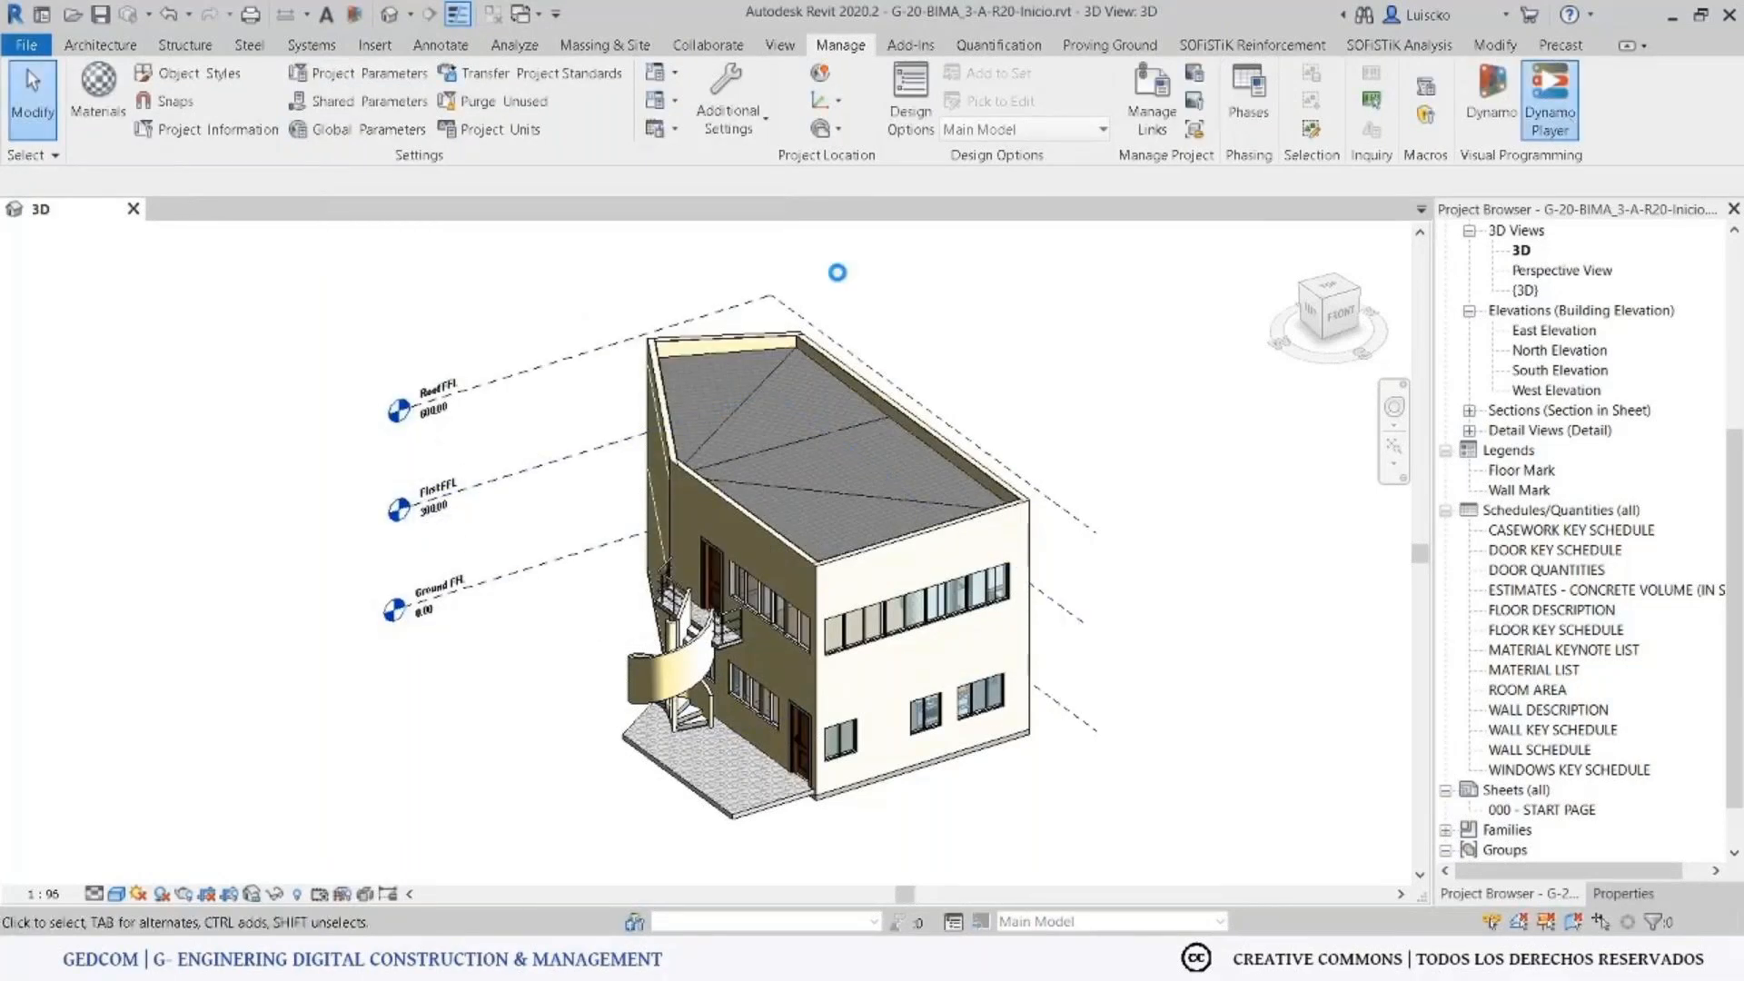
Run G-Borrar-PP-no-encontrados-en-SP, open Shared-Parameters.xlsx for reference, and set the script's sheet name to Shared-Parameters.
{"action": "left_click", "coordinate": [955, 288]}
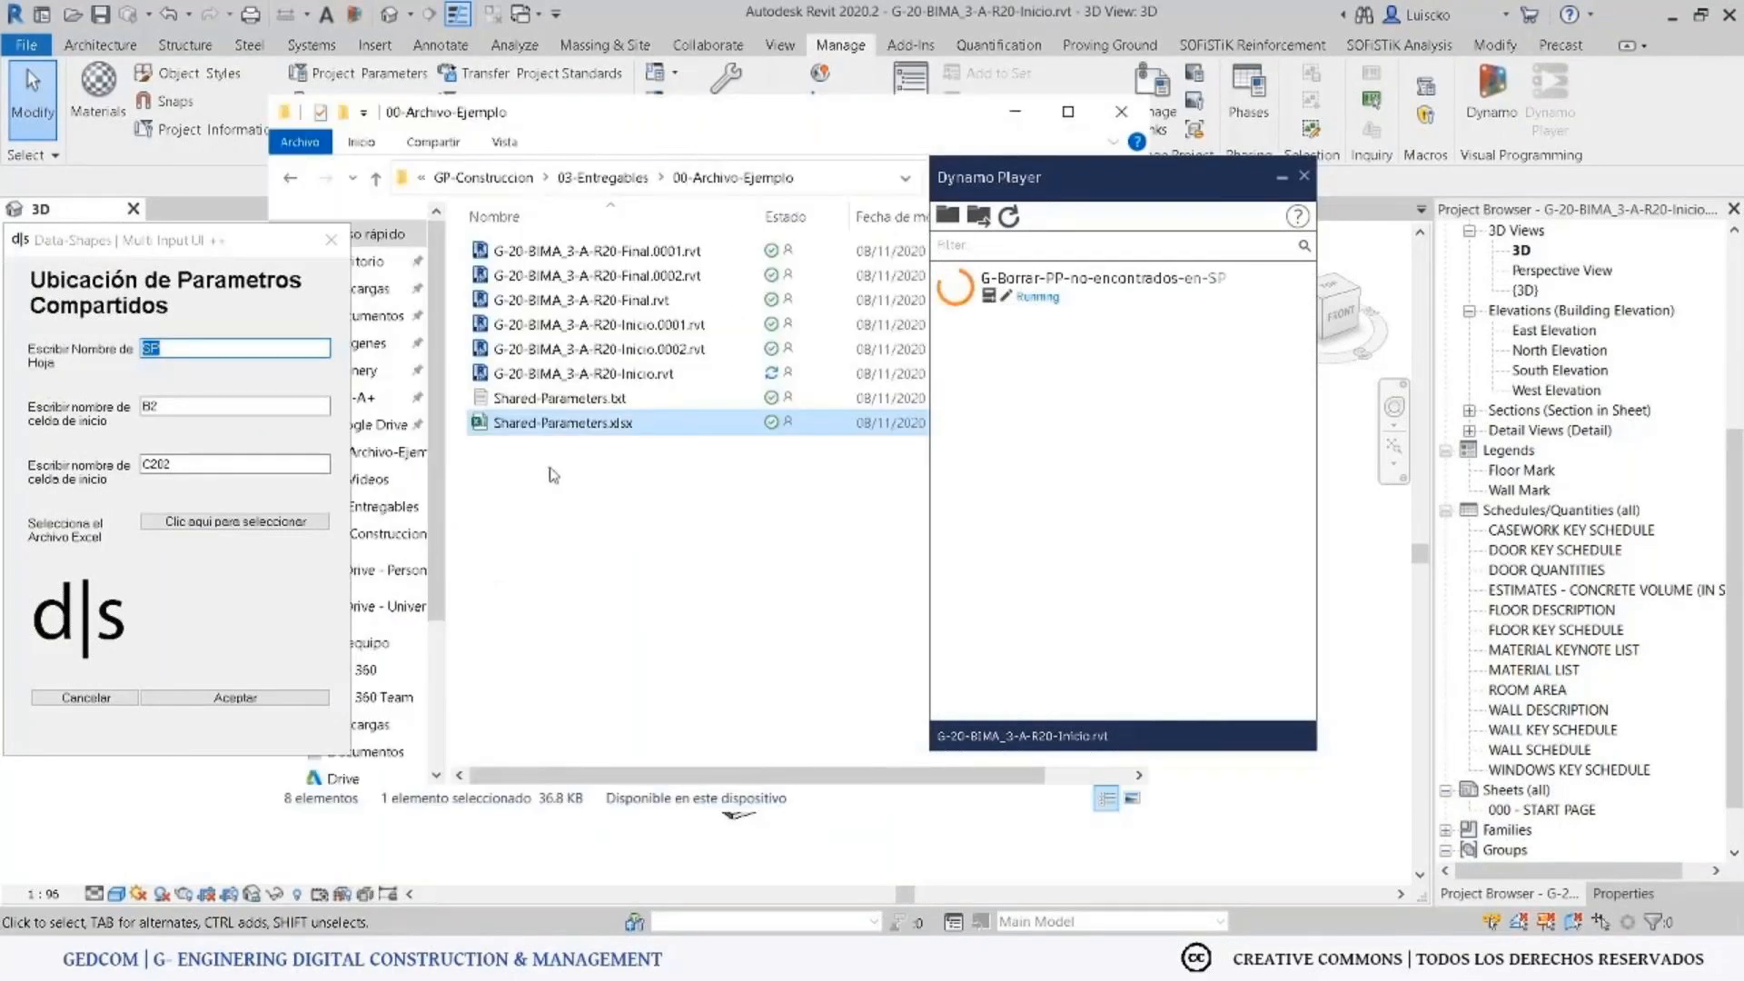
{"action": "double_click", "coordinate": [535, 423]}
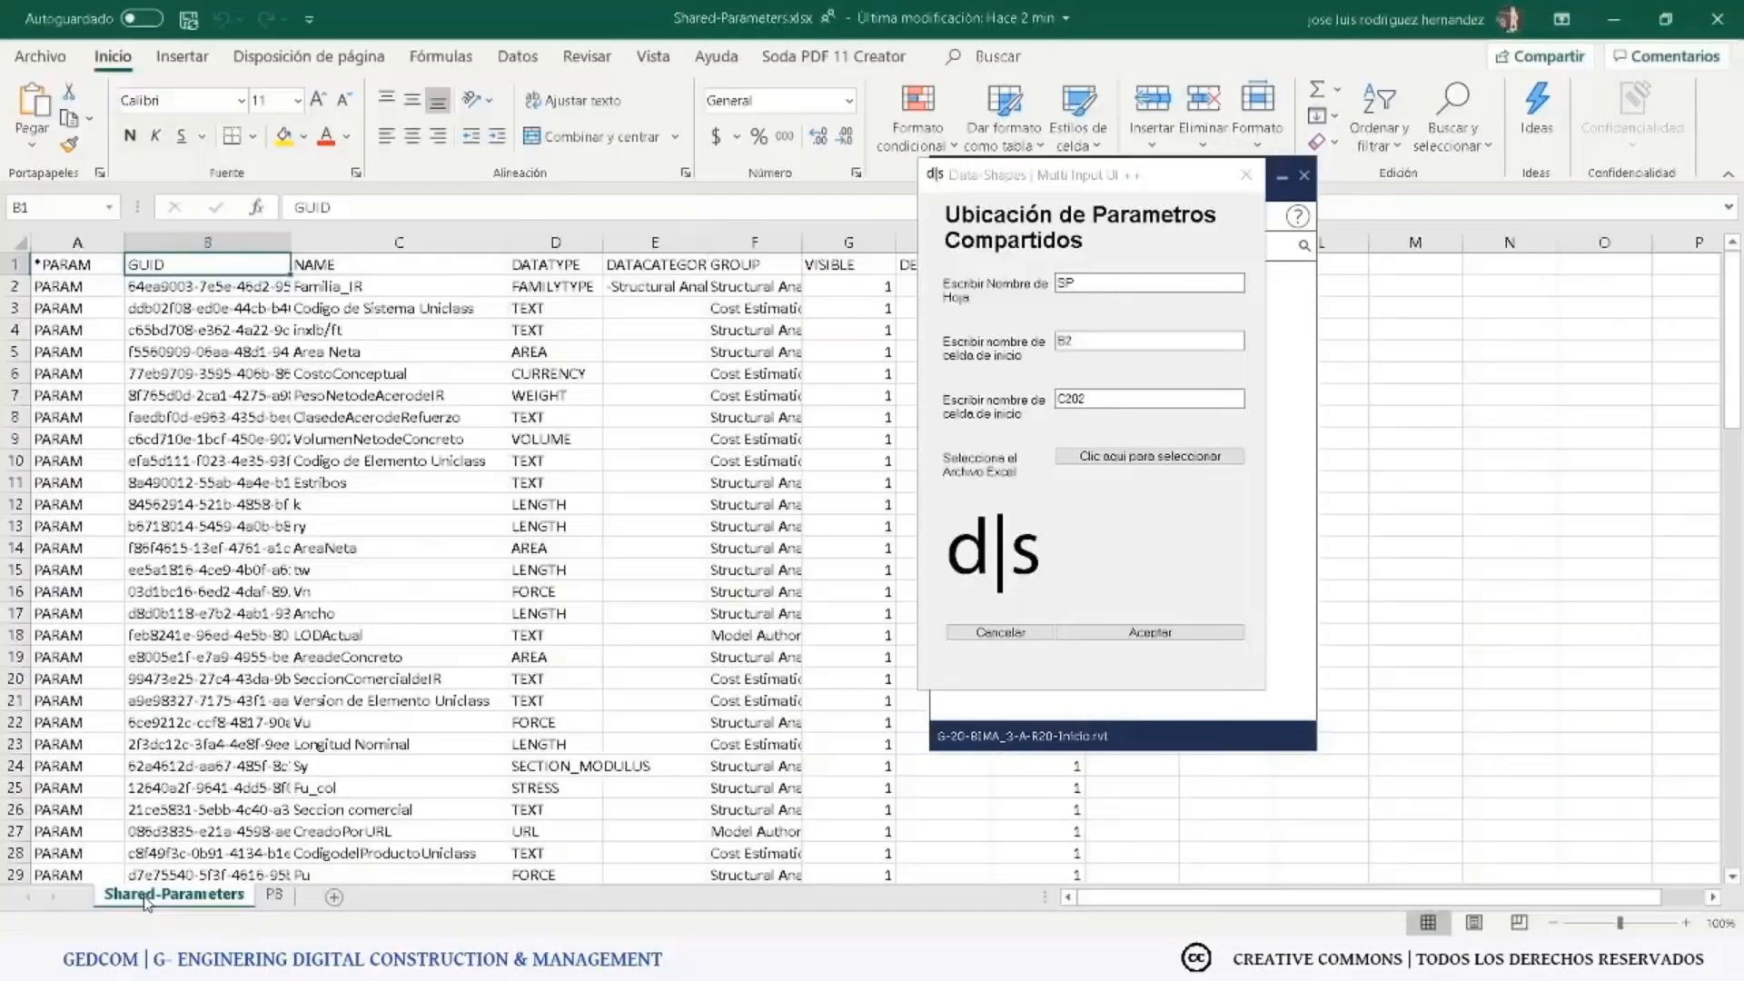
{"action": "left_click", "coordinate": [1087, 275]}
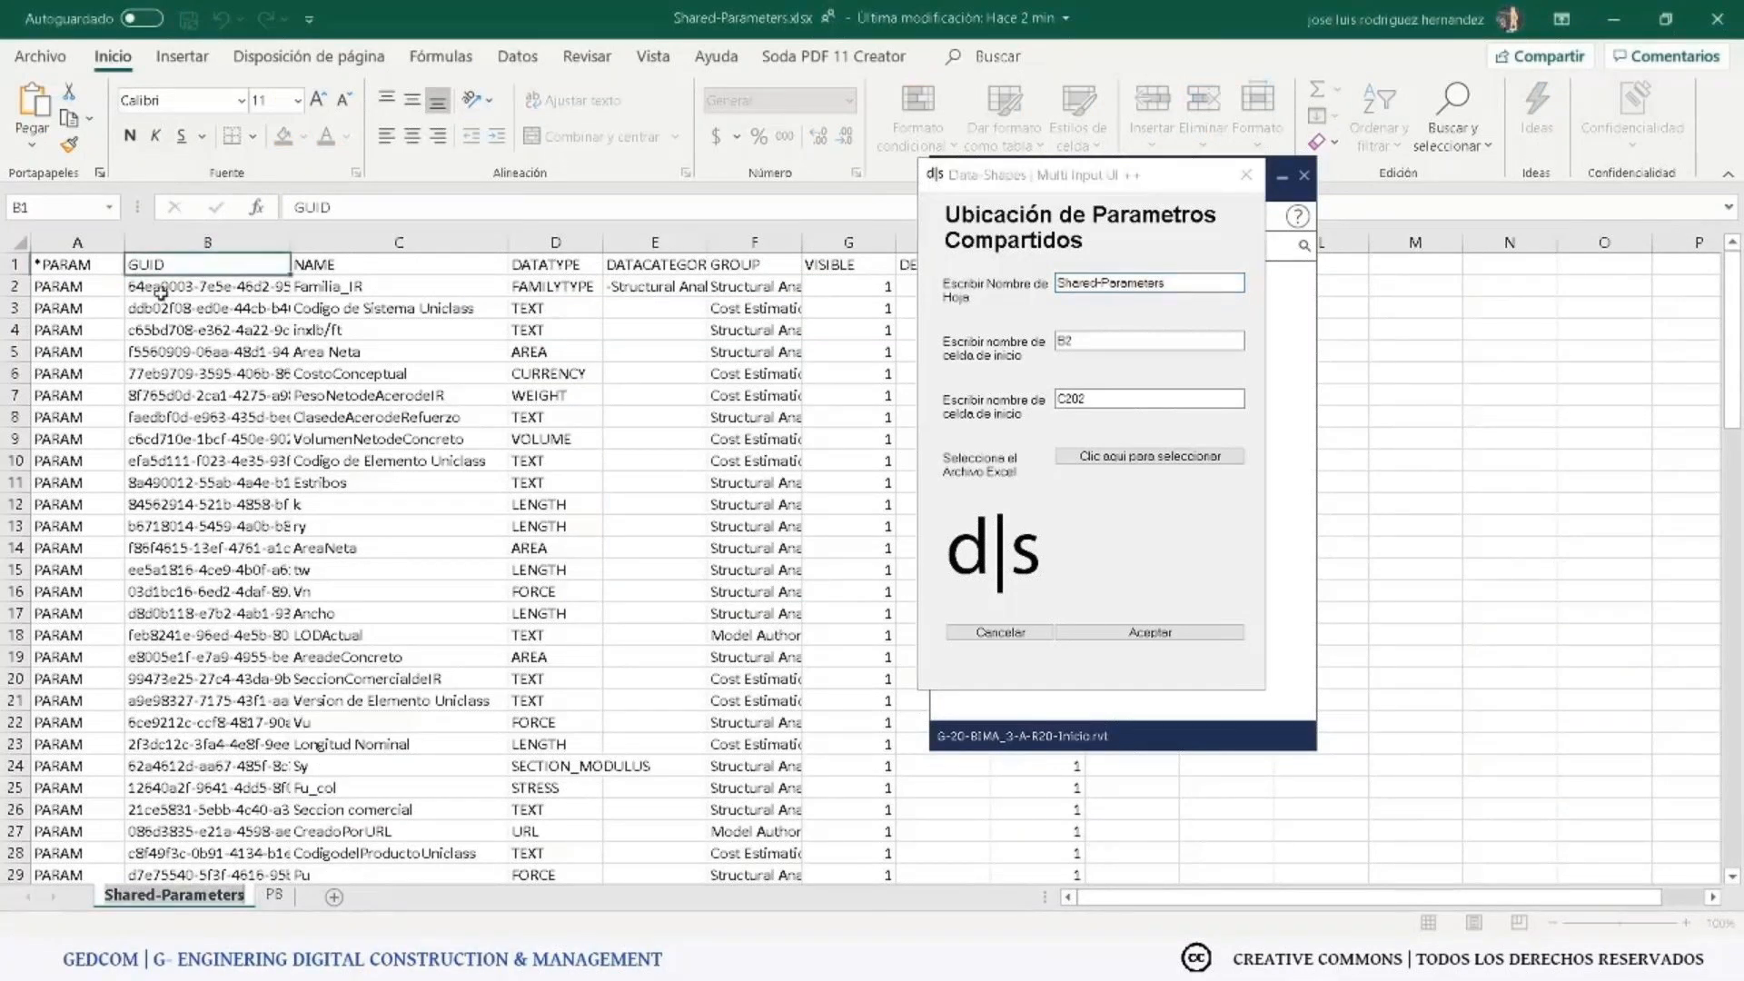
Define the script's cell range from B2 to C97, matching the extent of the parameter list in the workbook.
{"action": "left_click", "coordinate": [138, 283]}
{"action": "left_click", "coordinate": [1125, 342]}
{"action": "scroll", "coordinate": [358, 841], "scroll_direction": "down", "scroll_amount": 20}
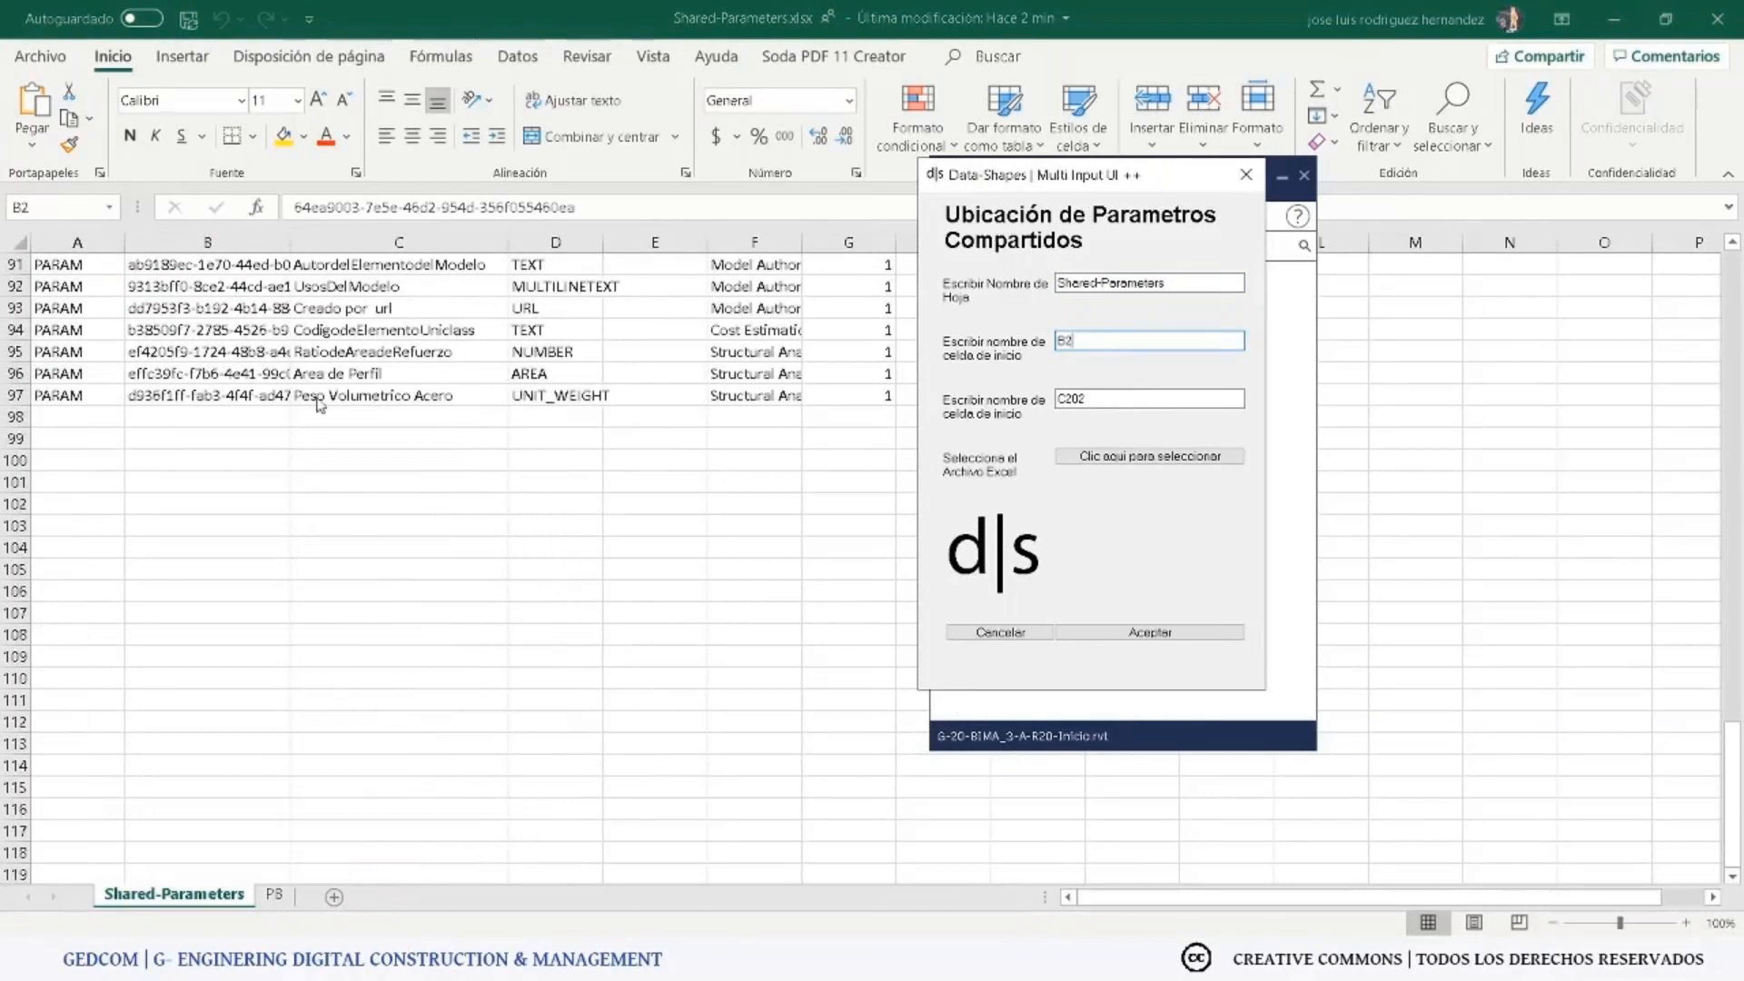
{"action": "left_click_drag", "start_coordinate": [1066, 399], "coordinate": [1098, 400]}
{"action": "type", "text": "97"}
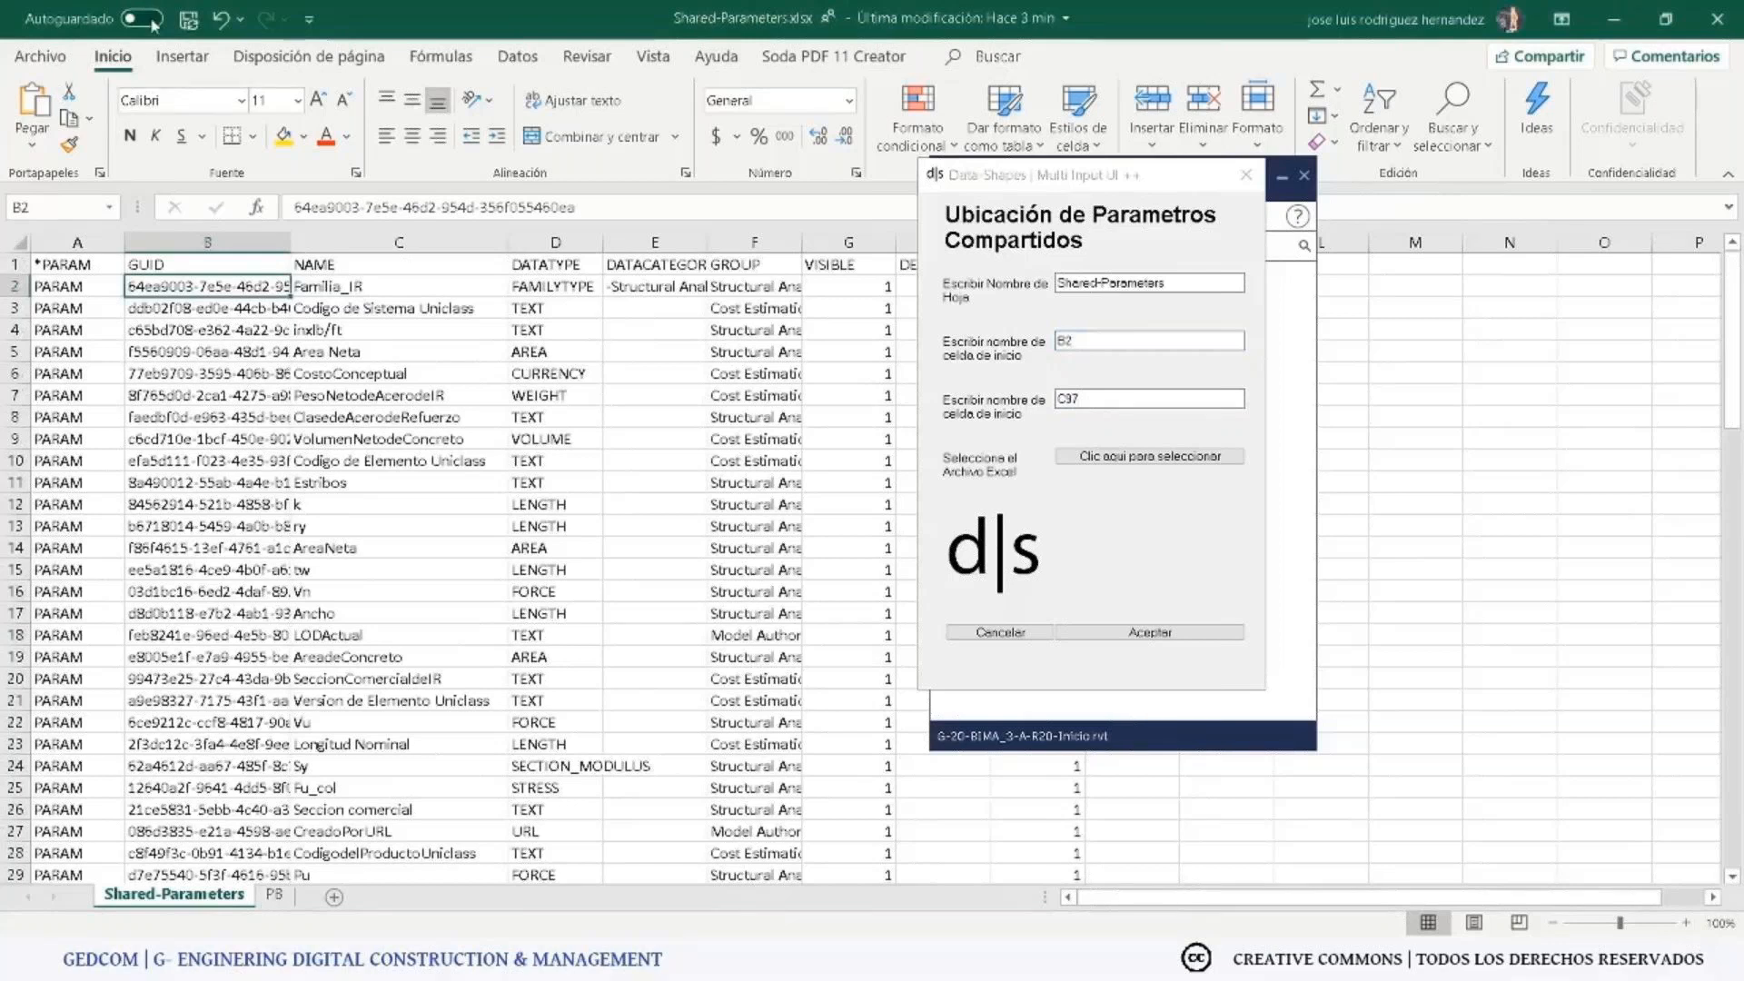
Save and close the Shared-Parameters workbook and choose the Excel file for the script.
{"action": "left_click", "coordinate": [188, 20]}
{"action": "left_click", "coordinate": [1715, 18]}
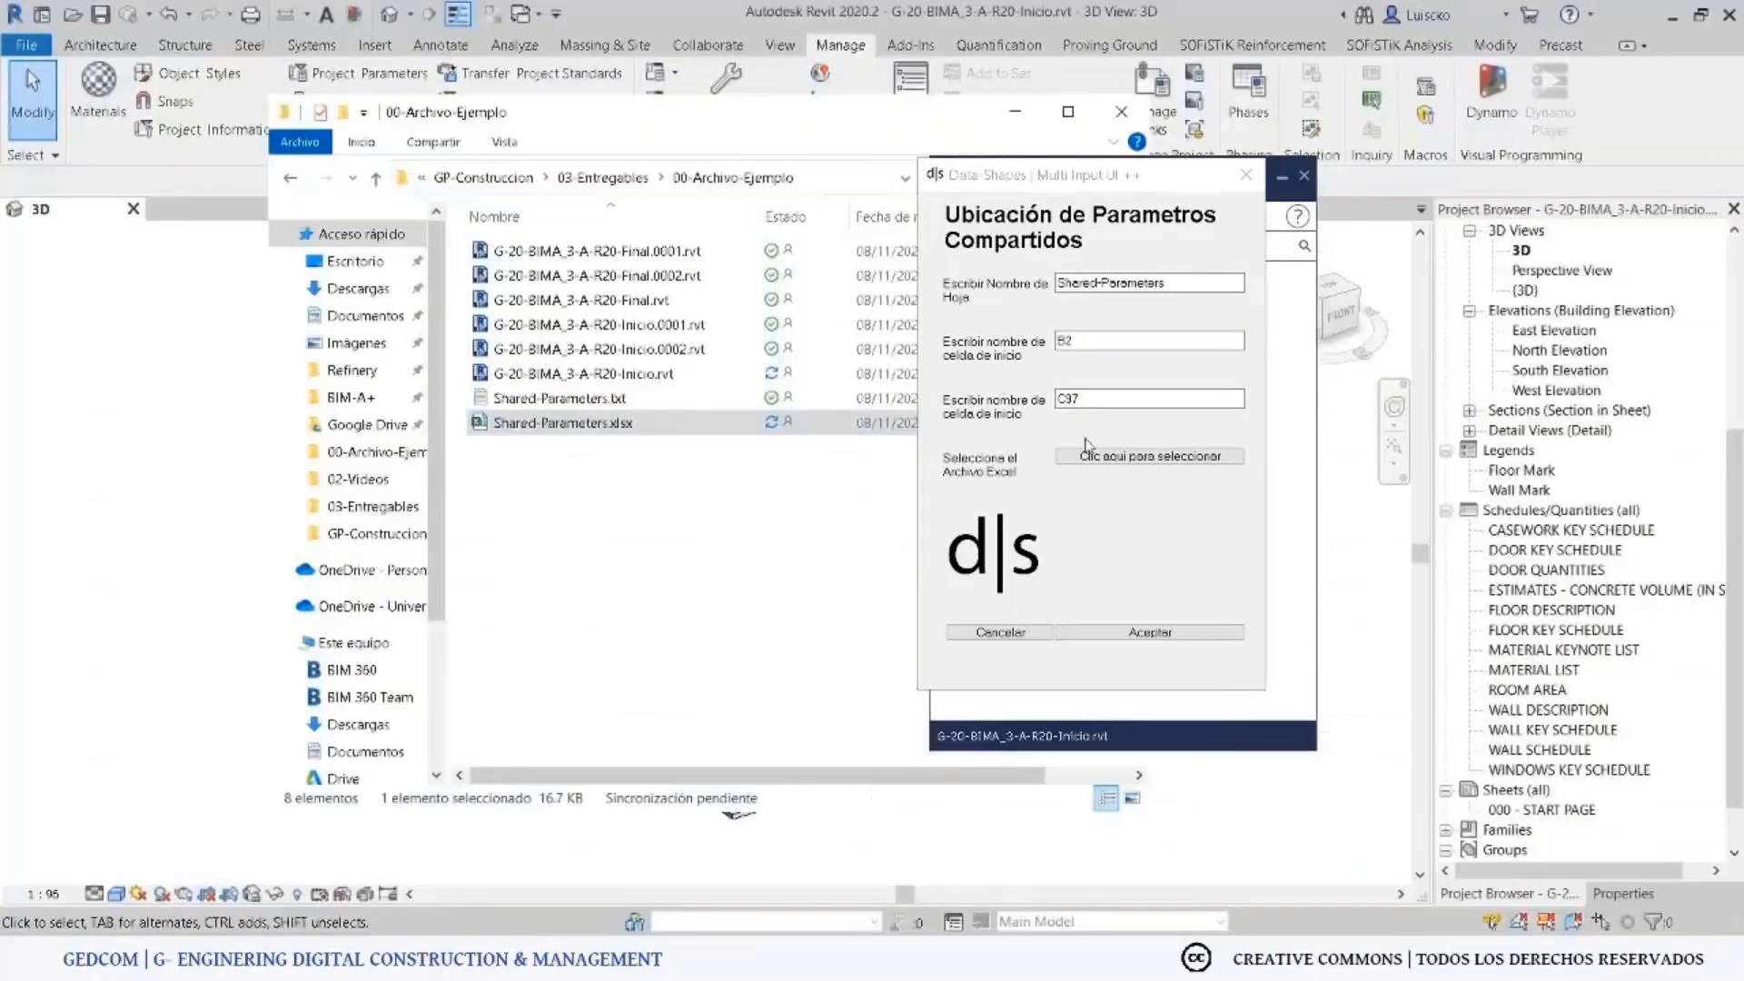
{"action": "left_click", "coordinate": [1090, 454]}
{"action": "double_click", "coordinate": [1163, 522]}
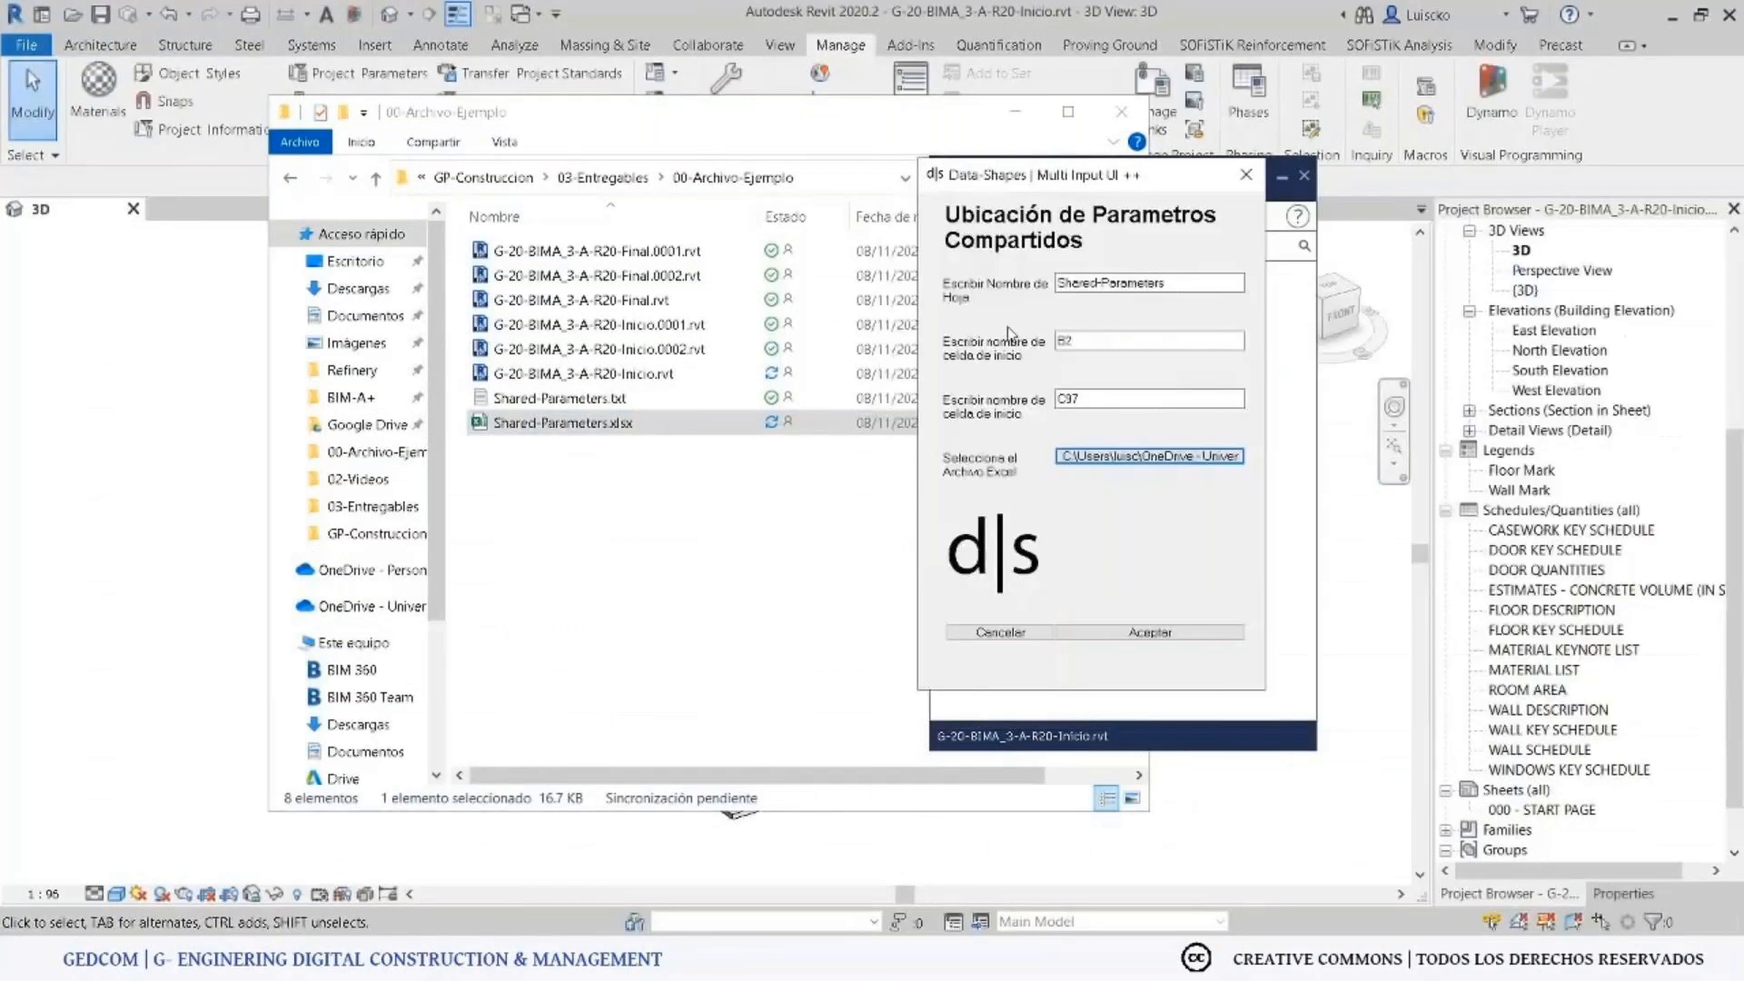
Accept the shared parameter location form and push the project versus shared parameters chart onto a draft view.
{"action": "left_click", "coordinate": [1107, 633]}
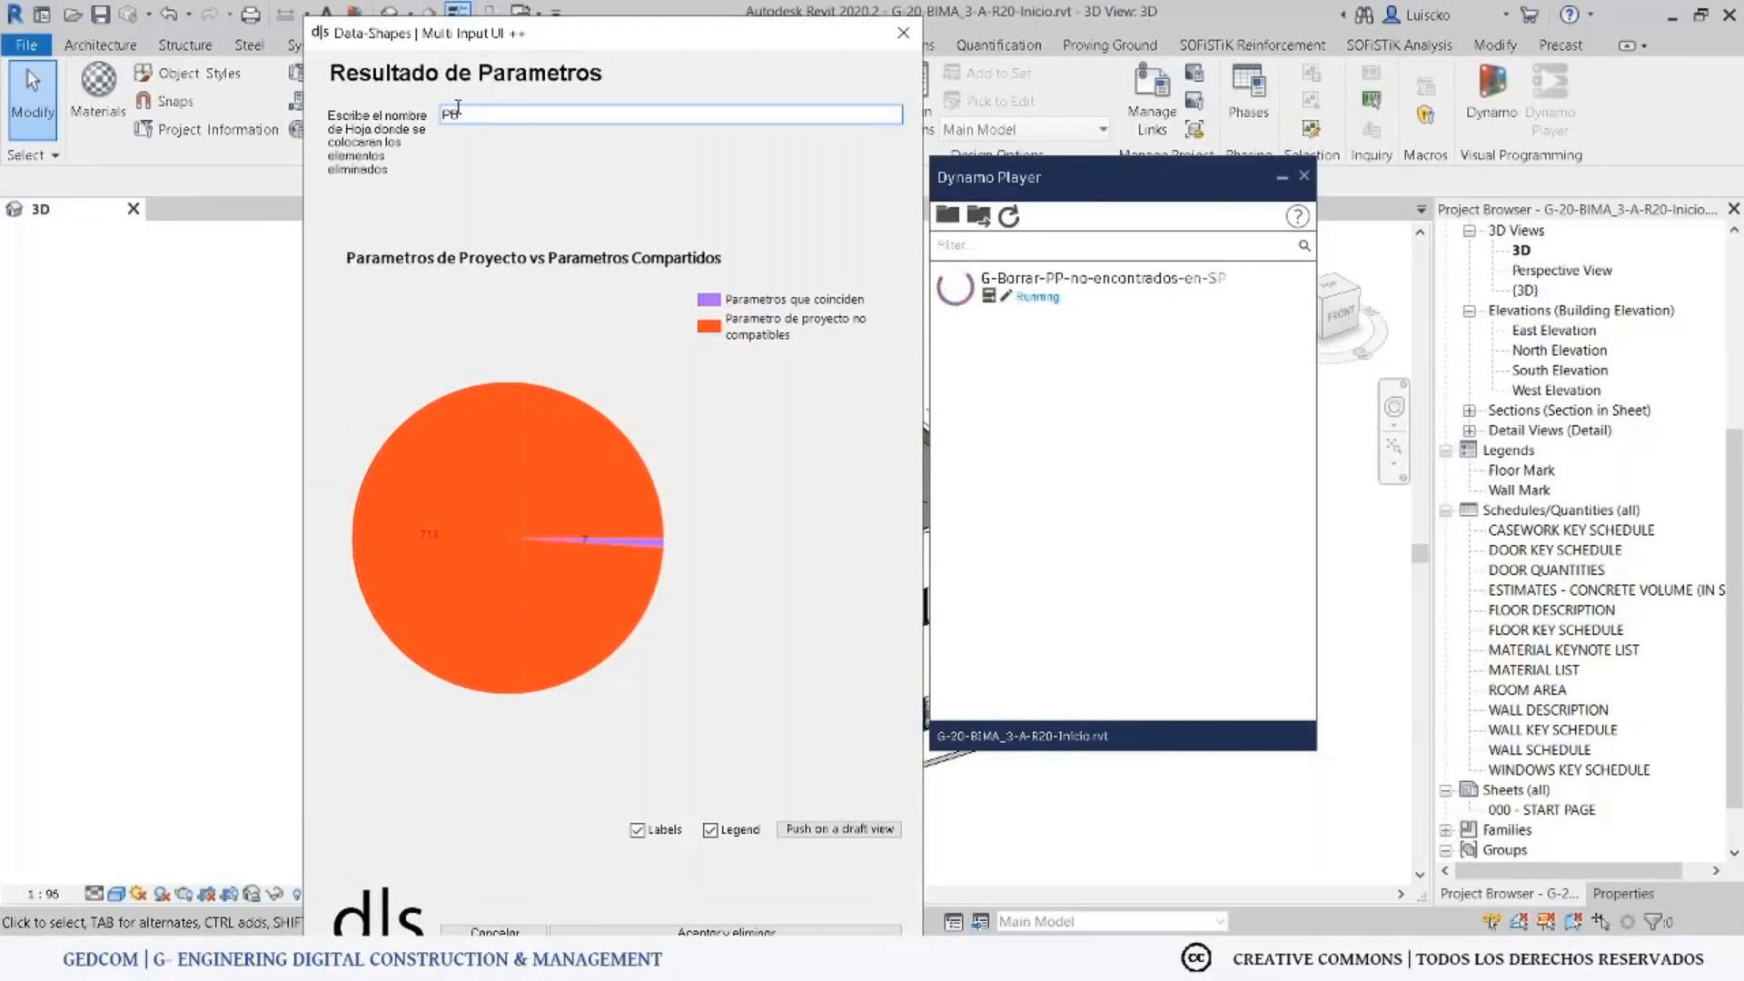
{"action": "double_click", "coordinate": [458, 107]}
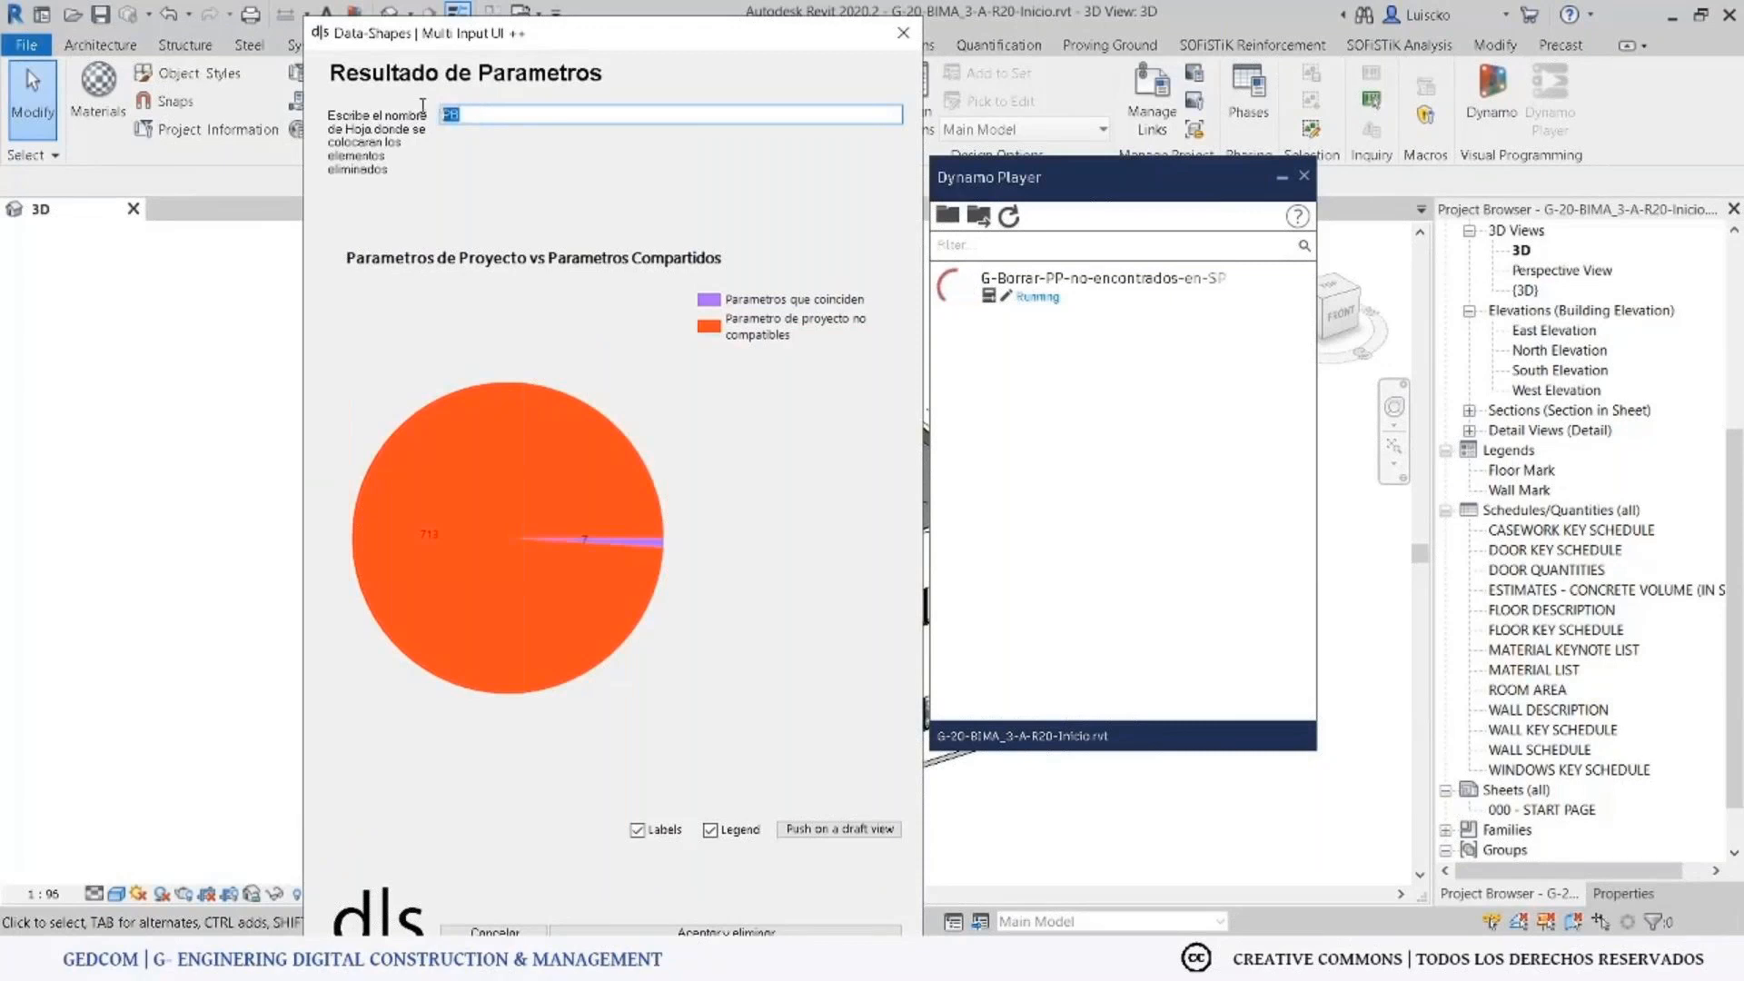
{"action": "left_click", "coordinate": [797, 834]}
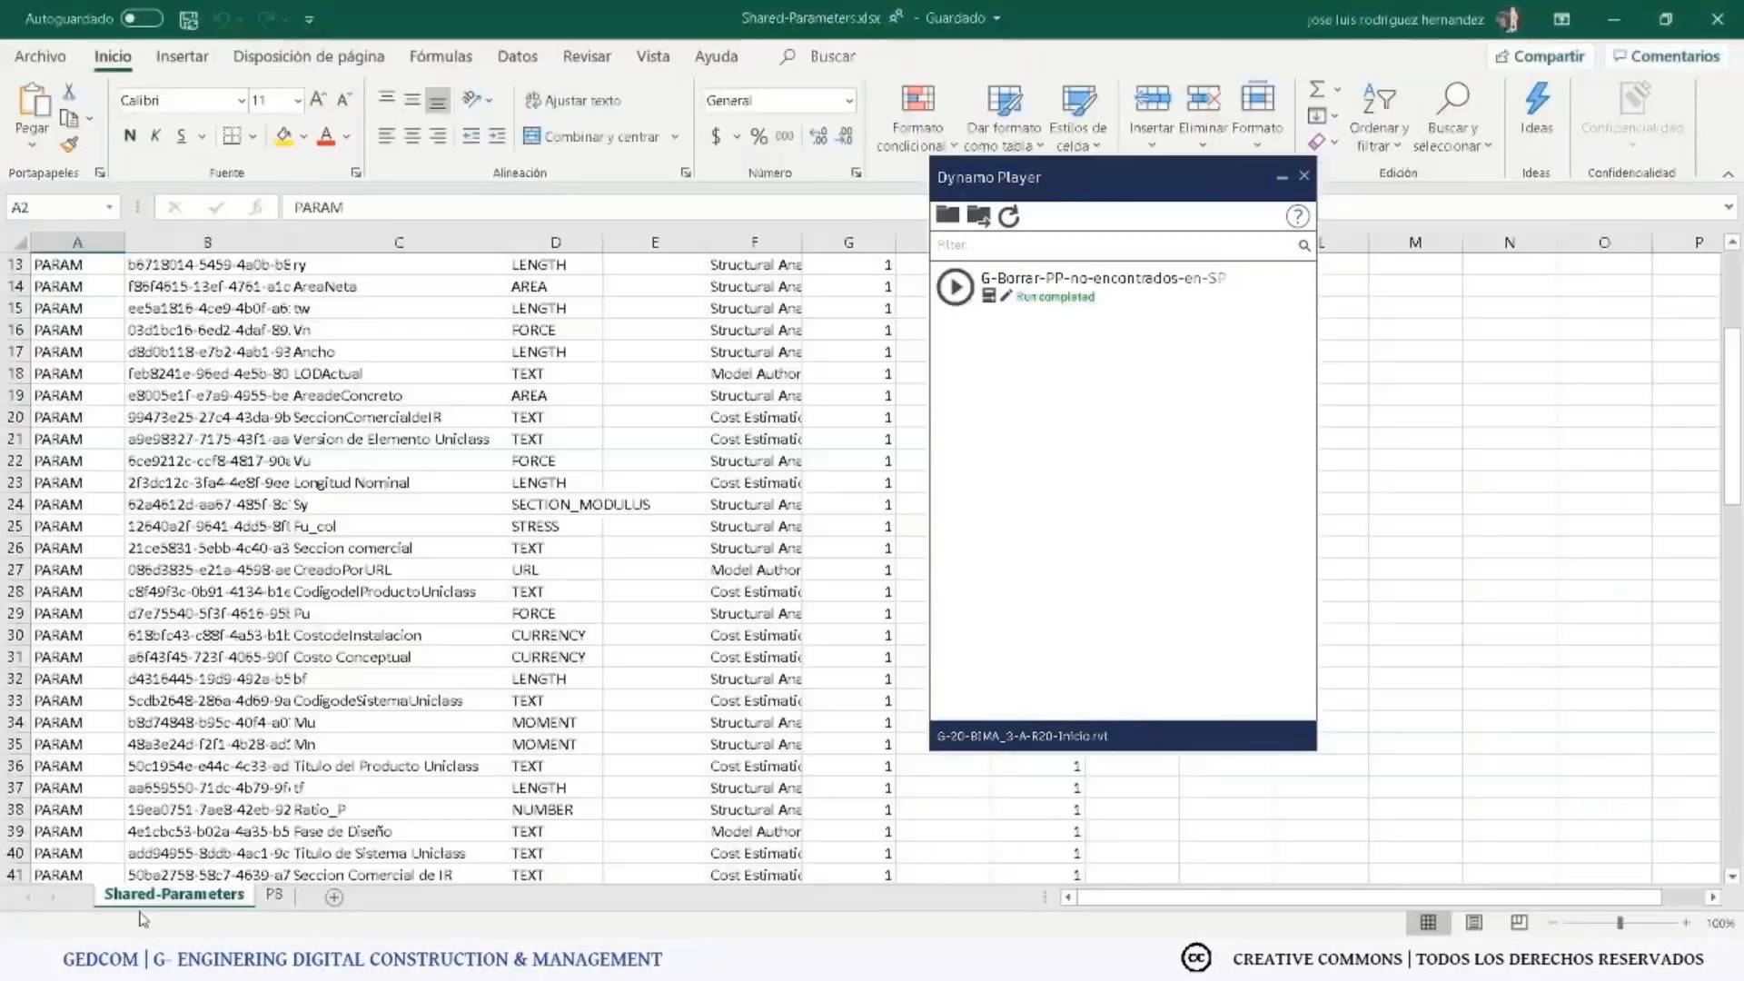
Review the deleted parameters on the workbook's second sheet and the parameters left in Revit's Project Parameters list.
{"action": "left_click", "coordinate": [274, 895]}
{"action": "left_click_drag", "start_coordinate": [1733, 281], "coordinate": [1703, 859]}
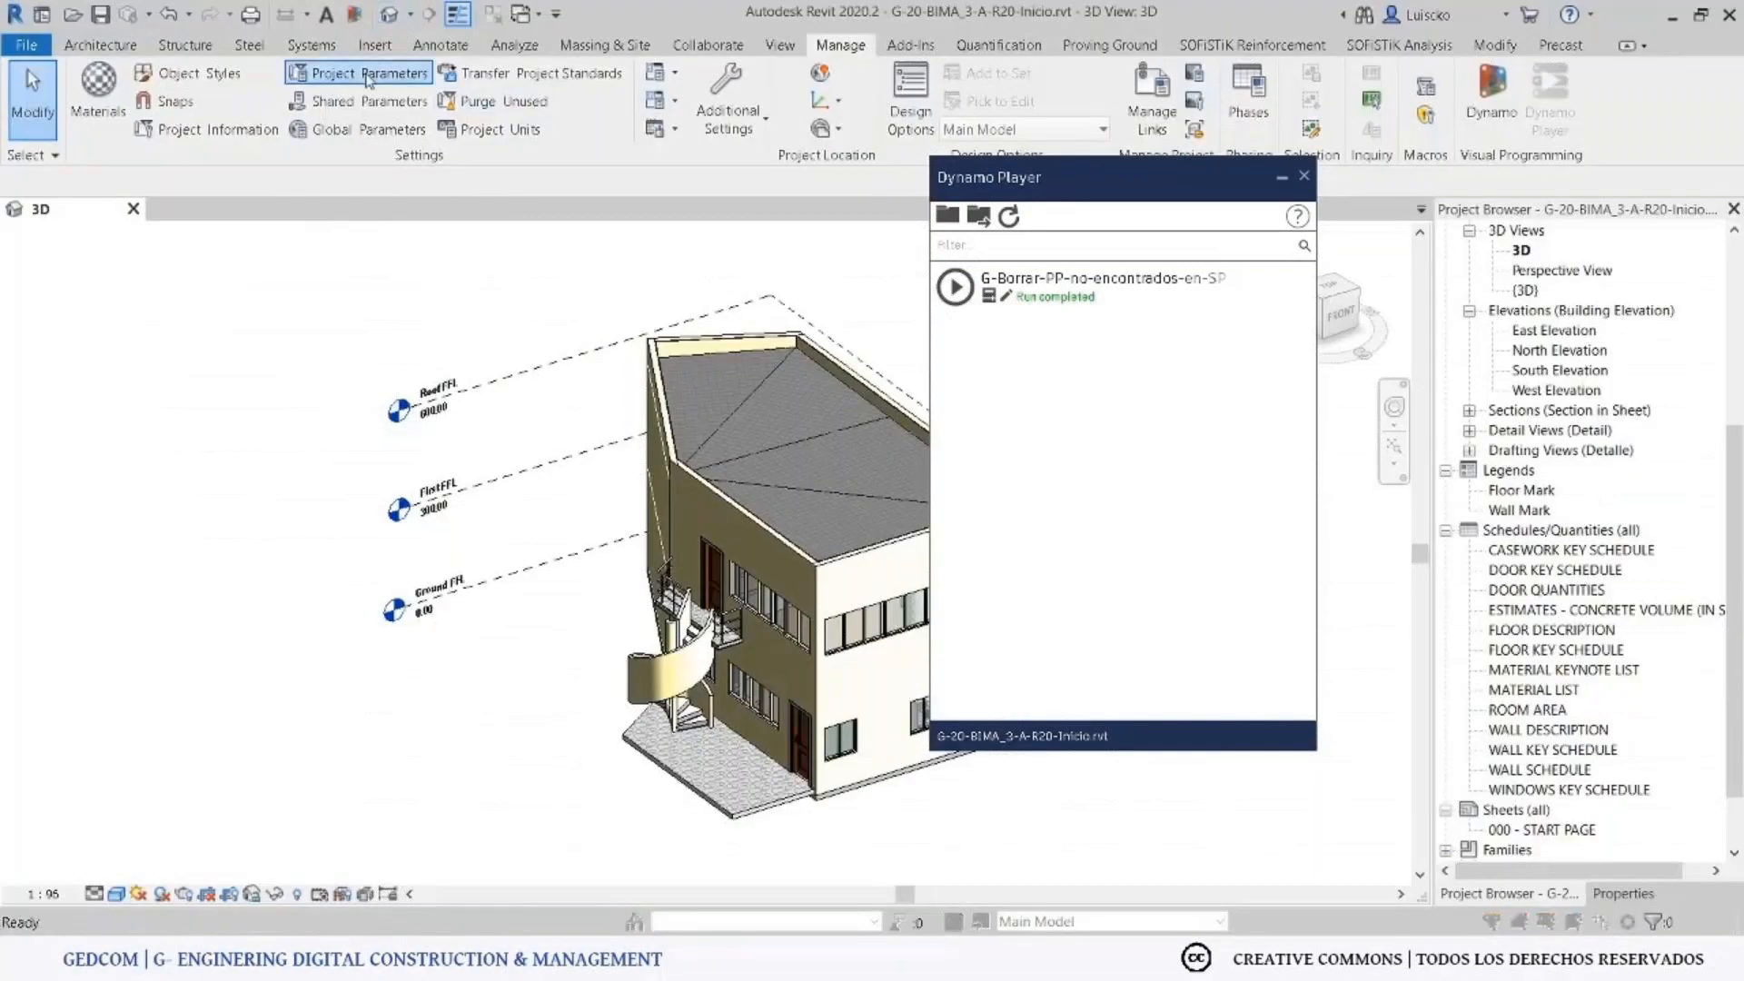
{"action": "left_click", "coordinate": [368, 77]}
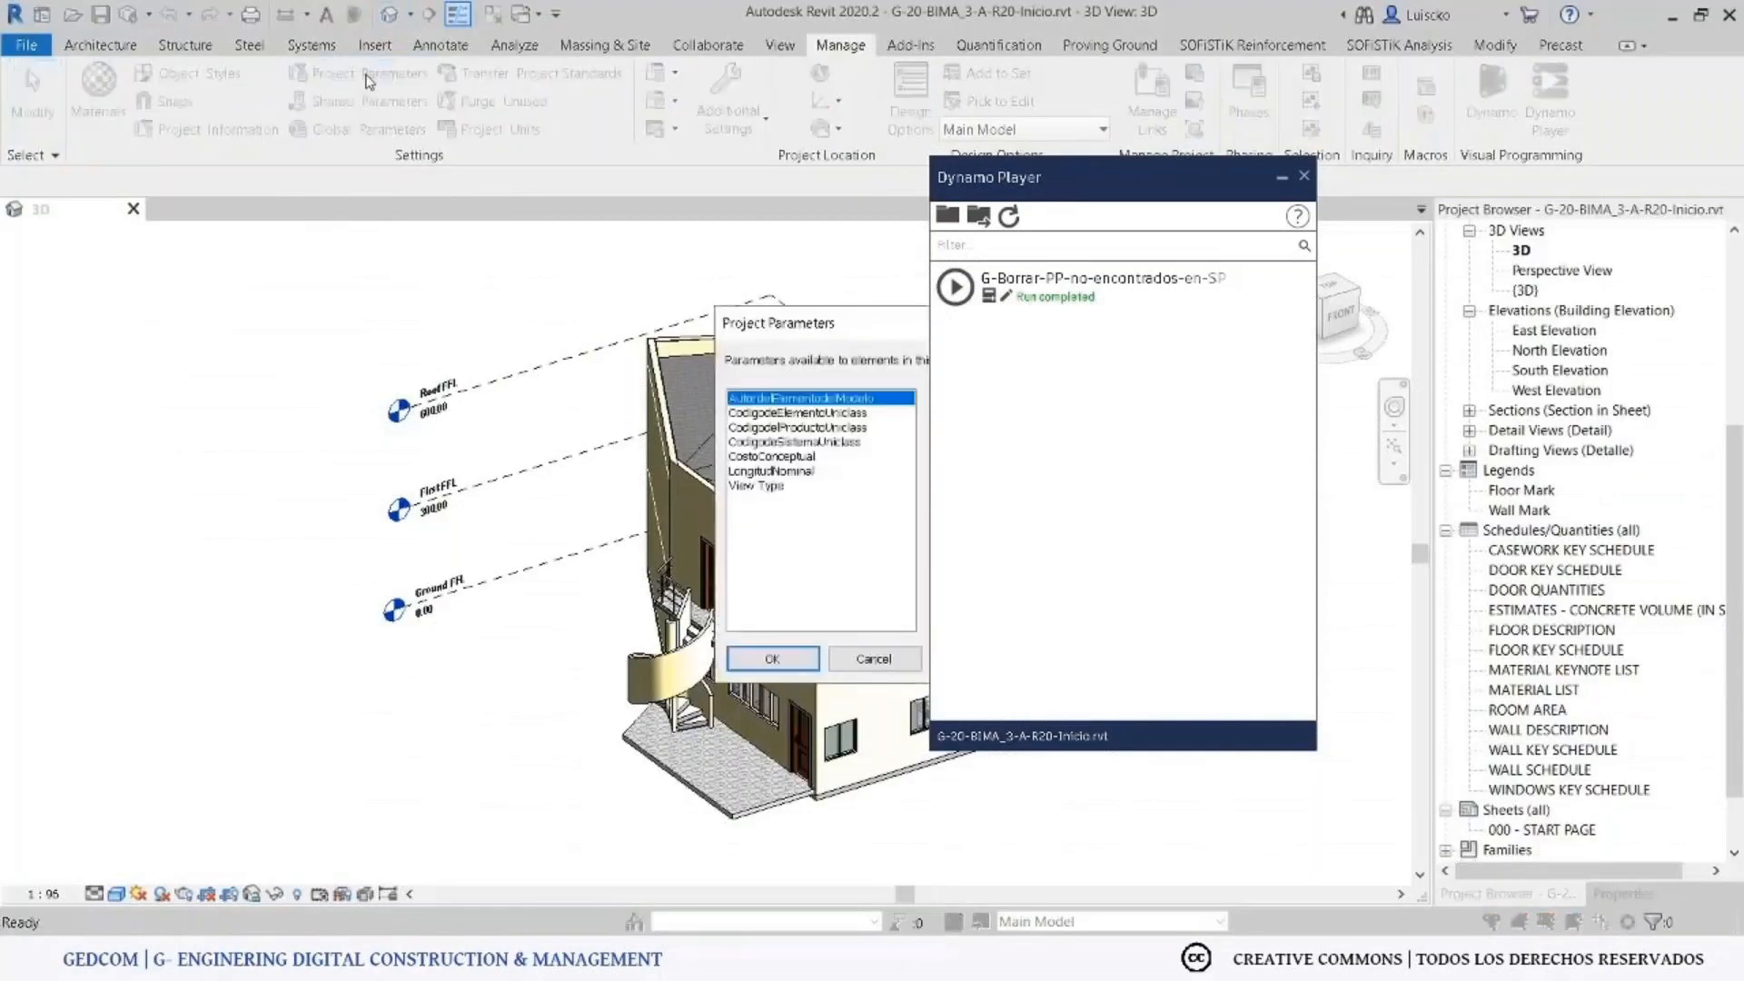
{"action": "left_click", "coordinate": [772, 658]}
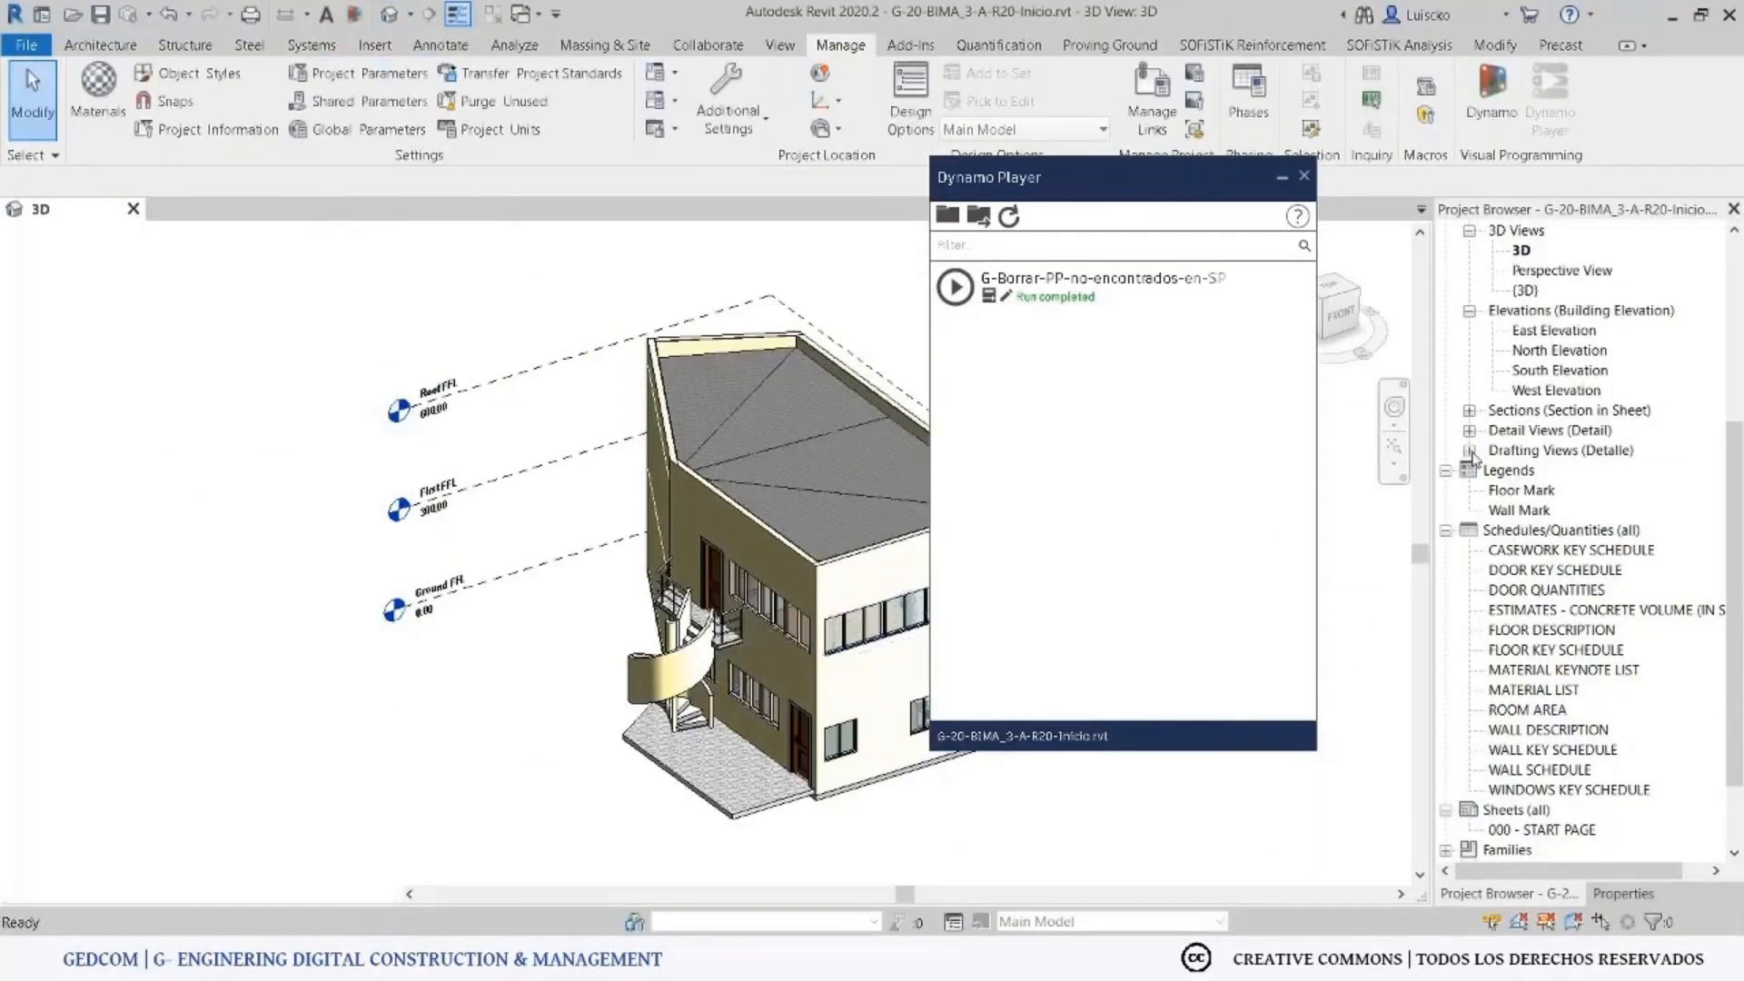
Open the drafting view containing the Parametros de Proyecto vs Parametros Compartidos chart.
{"action": "left_click", "coordinate": [1532, 471]}
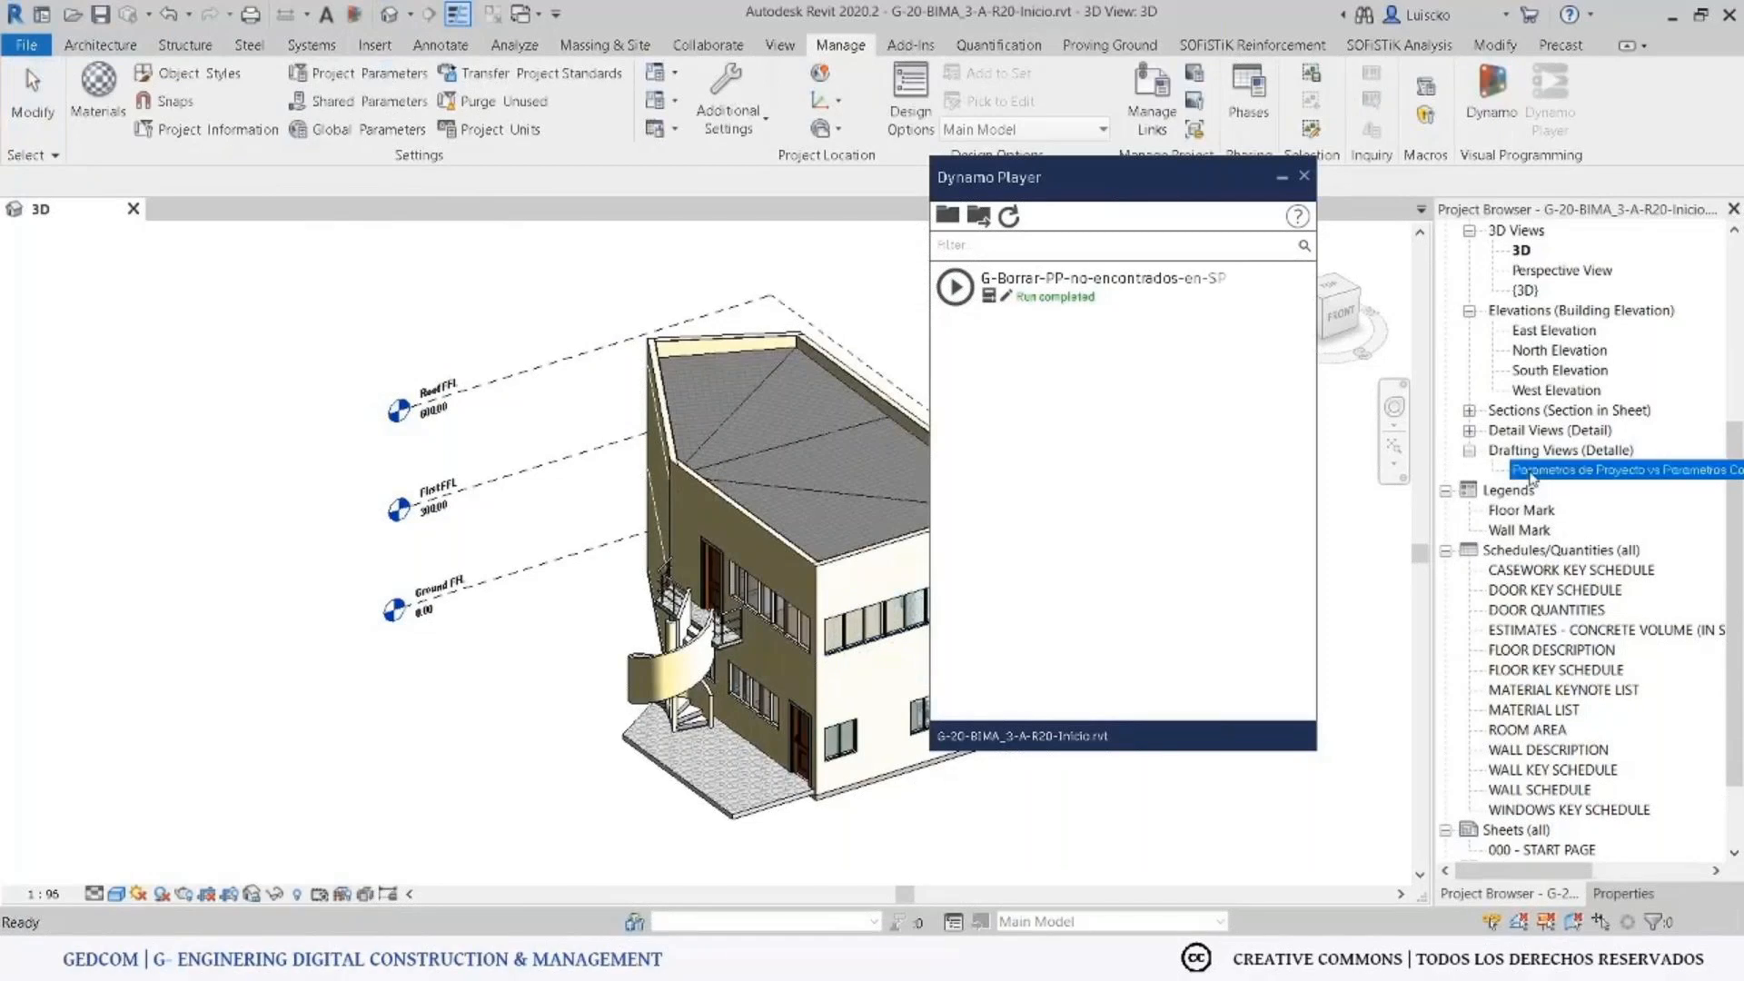
{"action": "double_click", "coordinate": [1532, 471]}
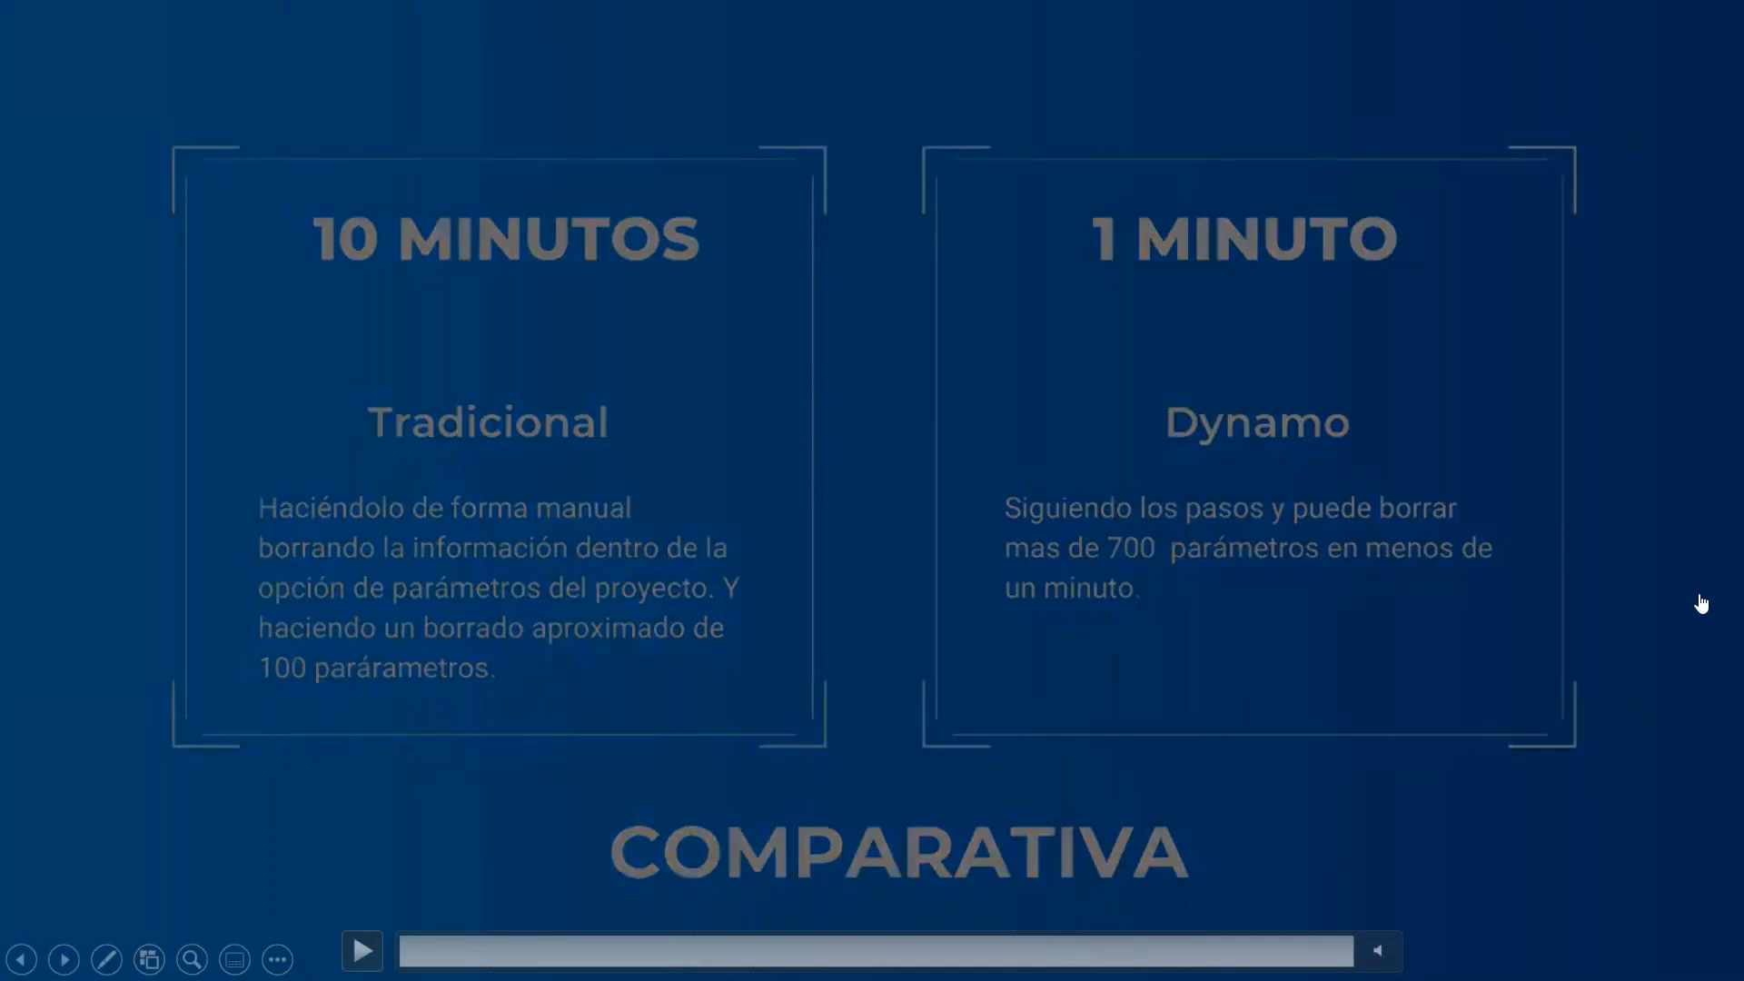
Play the Crear Lineas de Detalle video and inspect the imported COLUMNS.DWG in the Example drafting view.
{"action": "left_click", "coordinate": [1702, 604]}
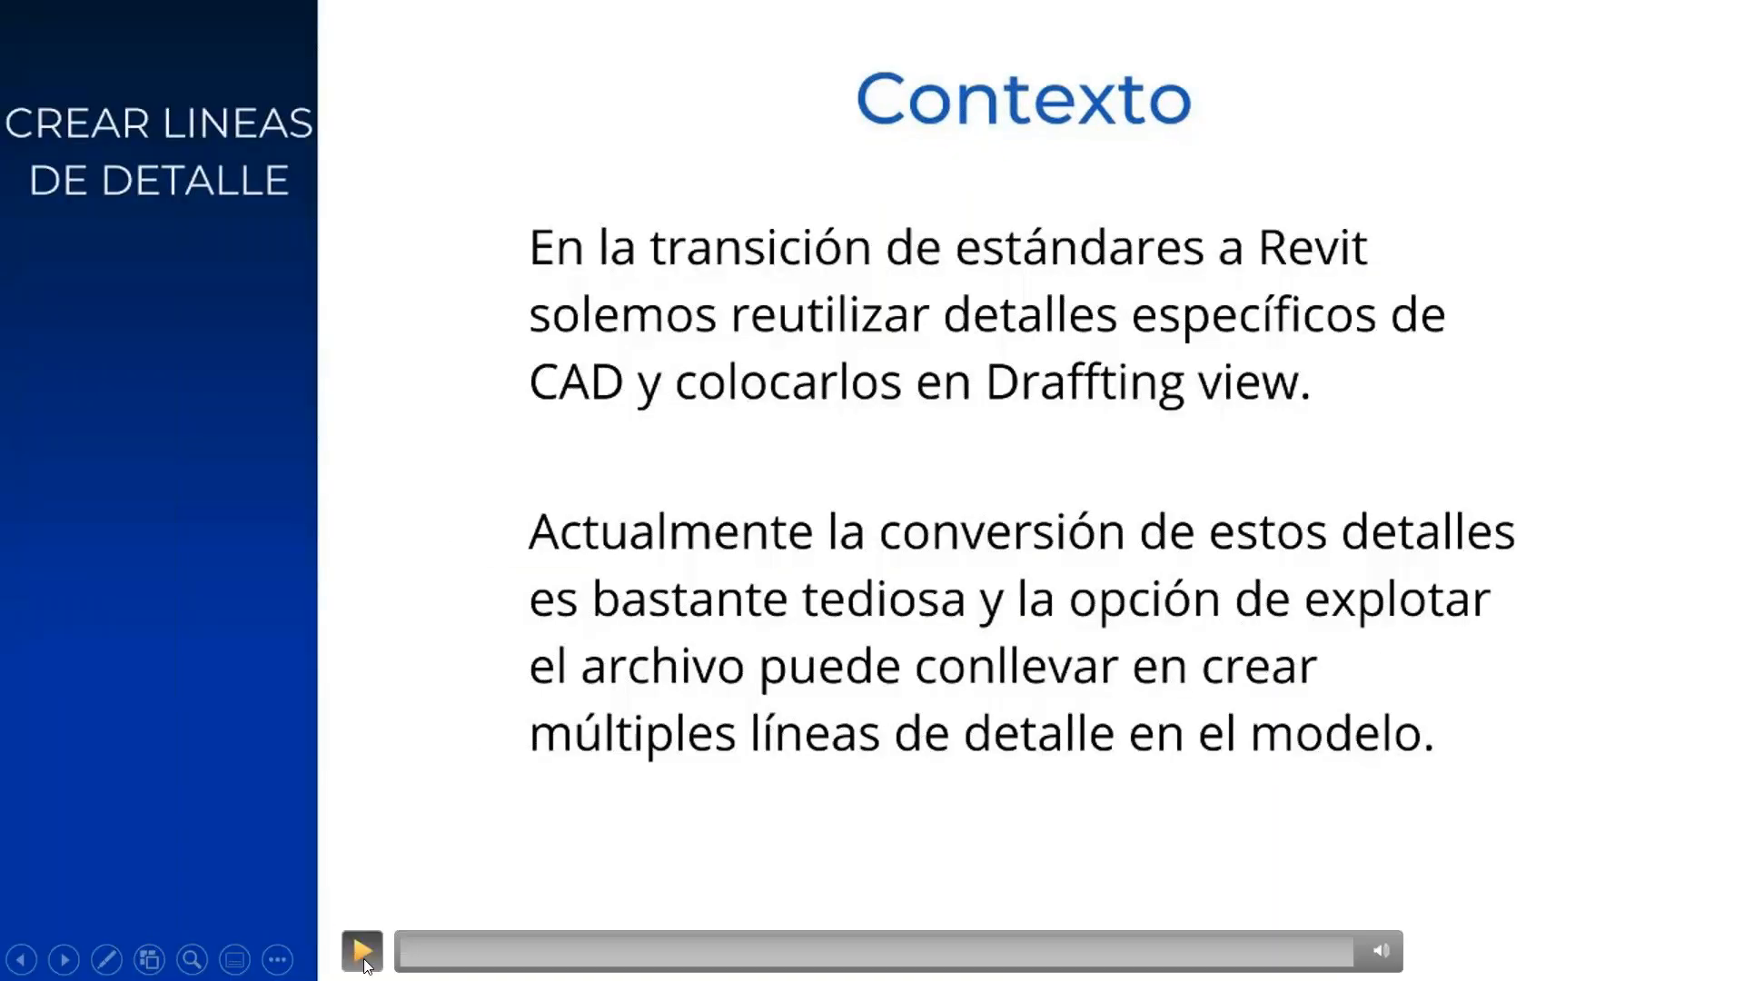
{"action": "left_click", "coordinate": [365, 960]}
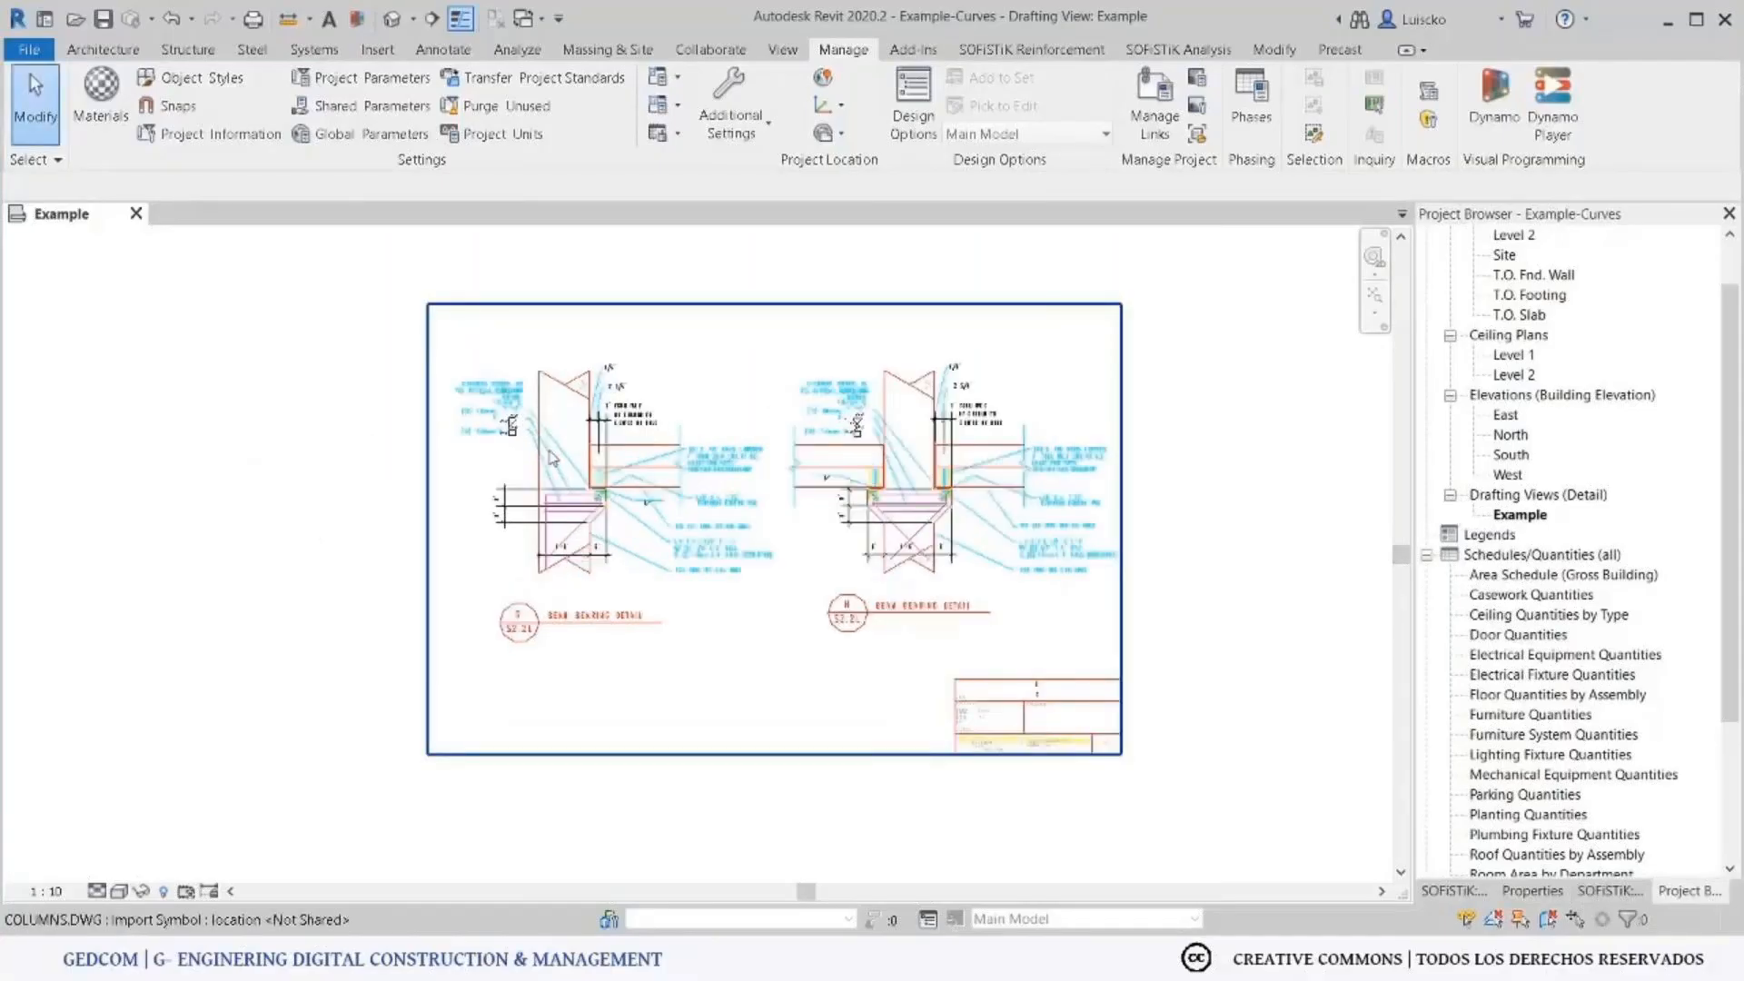
{"action": "scroll", "coordinate": [547, 452], "scroll_direction": "up", "scroll_amount": 5}
{"action": "left_click", "coordinate": [532, 414]}
{"action": "scroll", "coordinate": [678, 532], "scroll_direction": "down", "scroll_amount": 3}
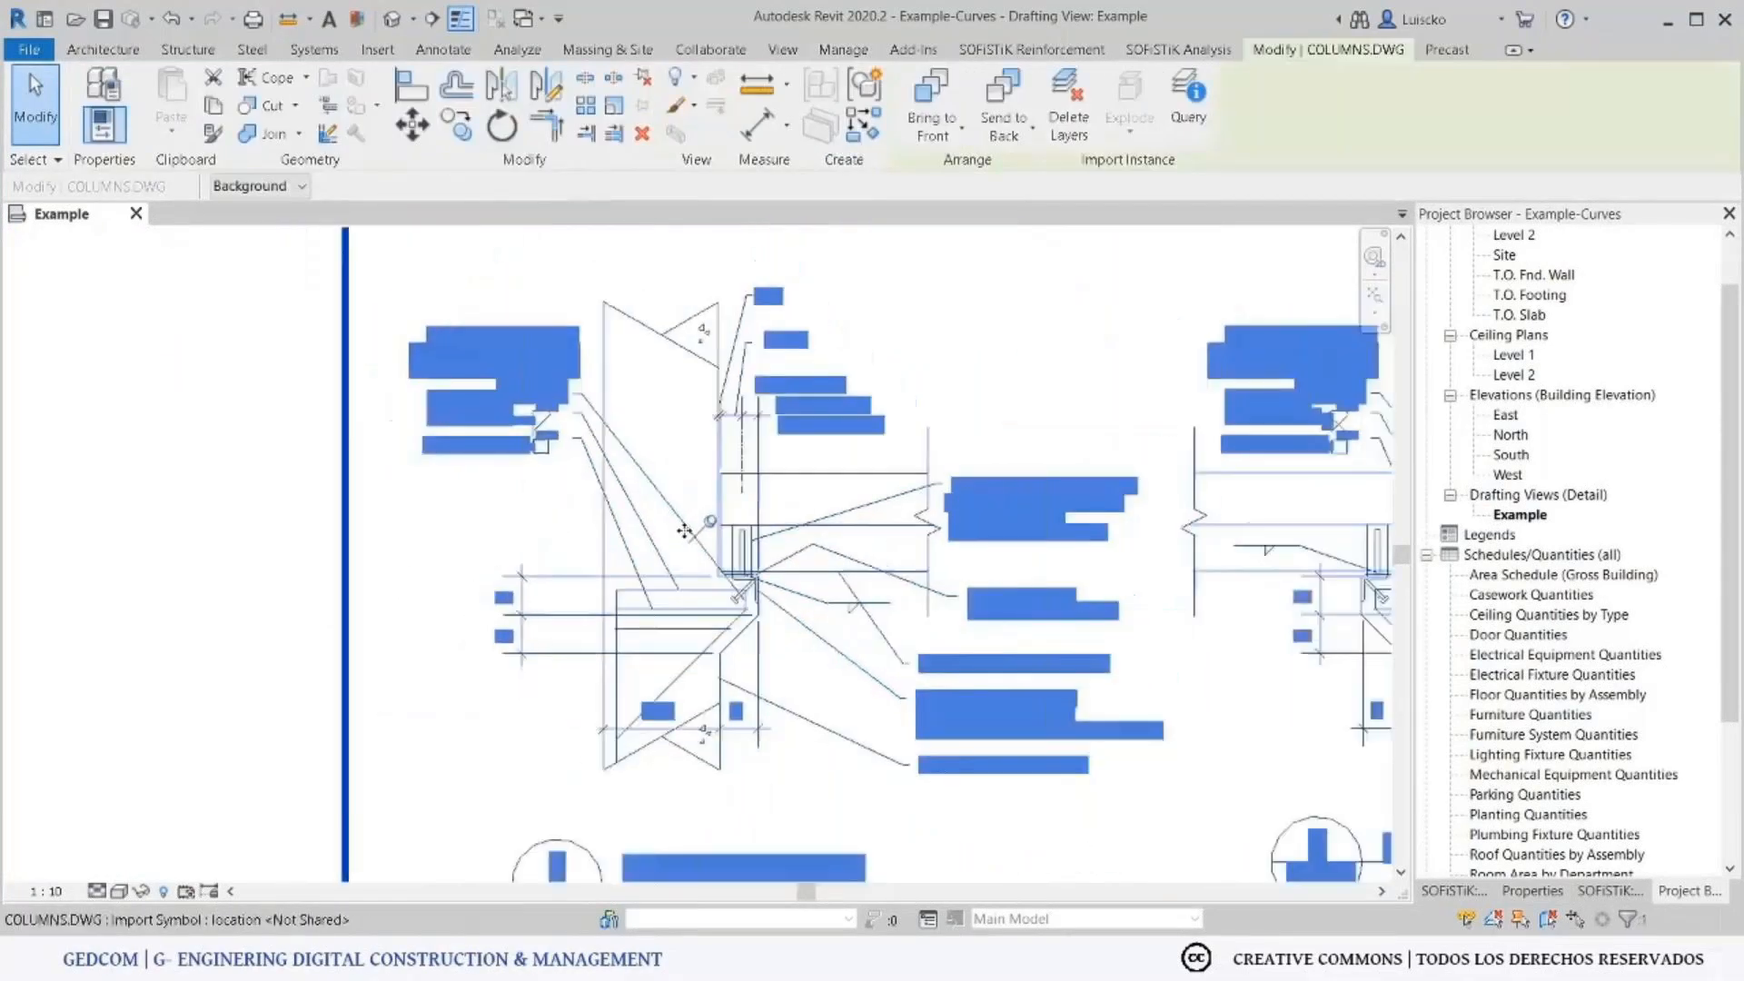
{"action": "scroll", "coordinate": [684, 531], "scroll_direction": "down", "scroll_amount": 2}
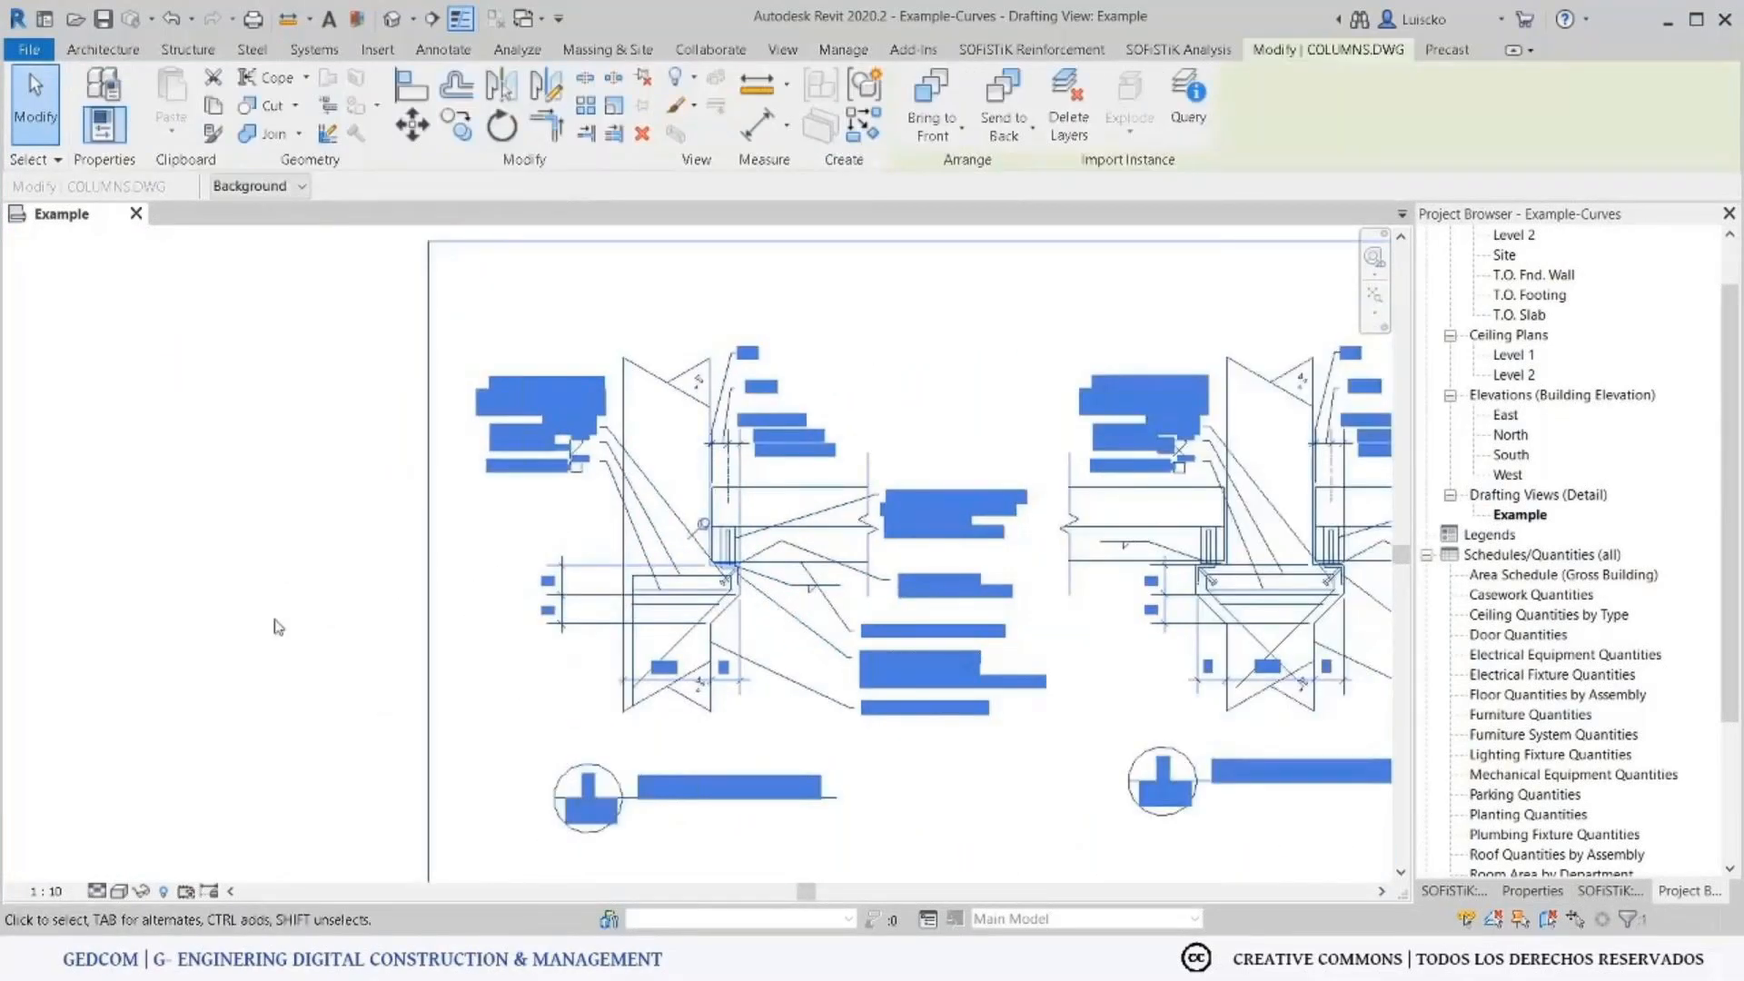
{"action": "left_click", "coordinate": [284, 572]}
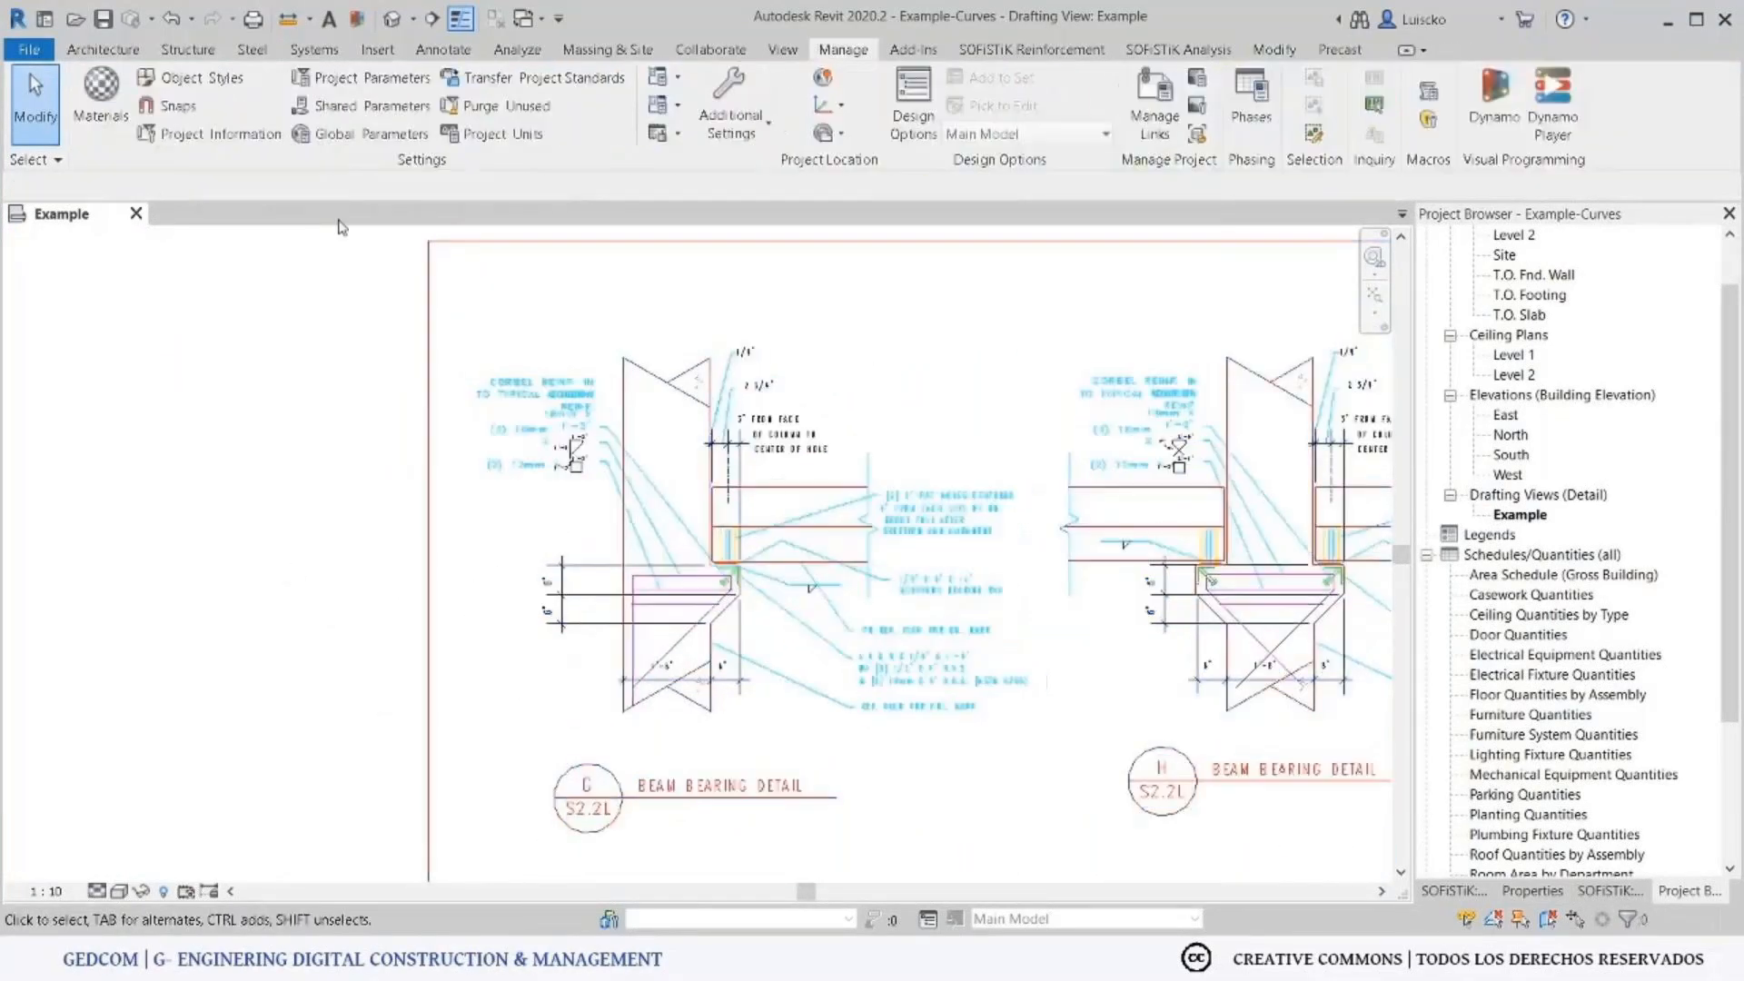
Run the Link_CAD-Crear-curvas-Detalle script from Dynamo Player on the imported COLUMNS.DWG drawing.
{"action": "left_click", "coordinate": [1553, 127]}
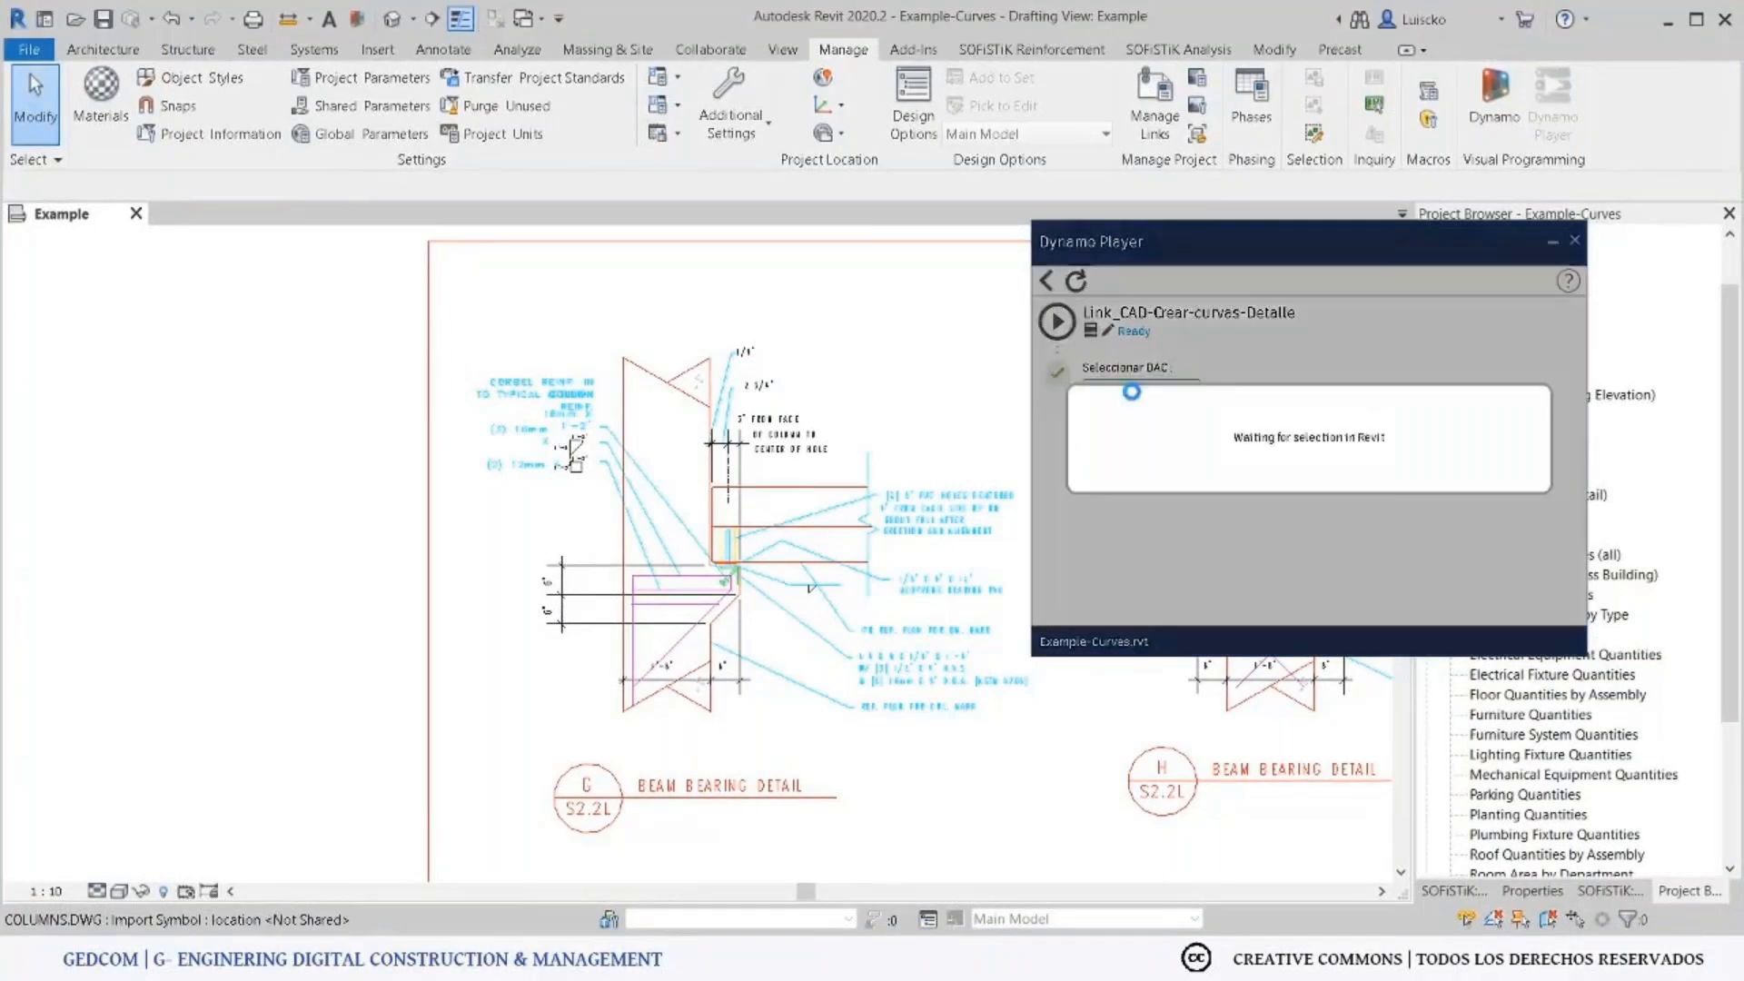
{"action": "left_click", "coordinate": [735, 529]}
{"action": "left_click", "coordinate": [1057, 323]}
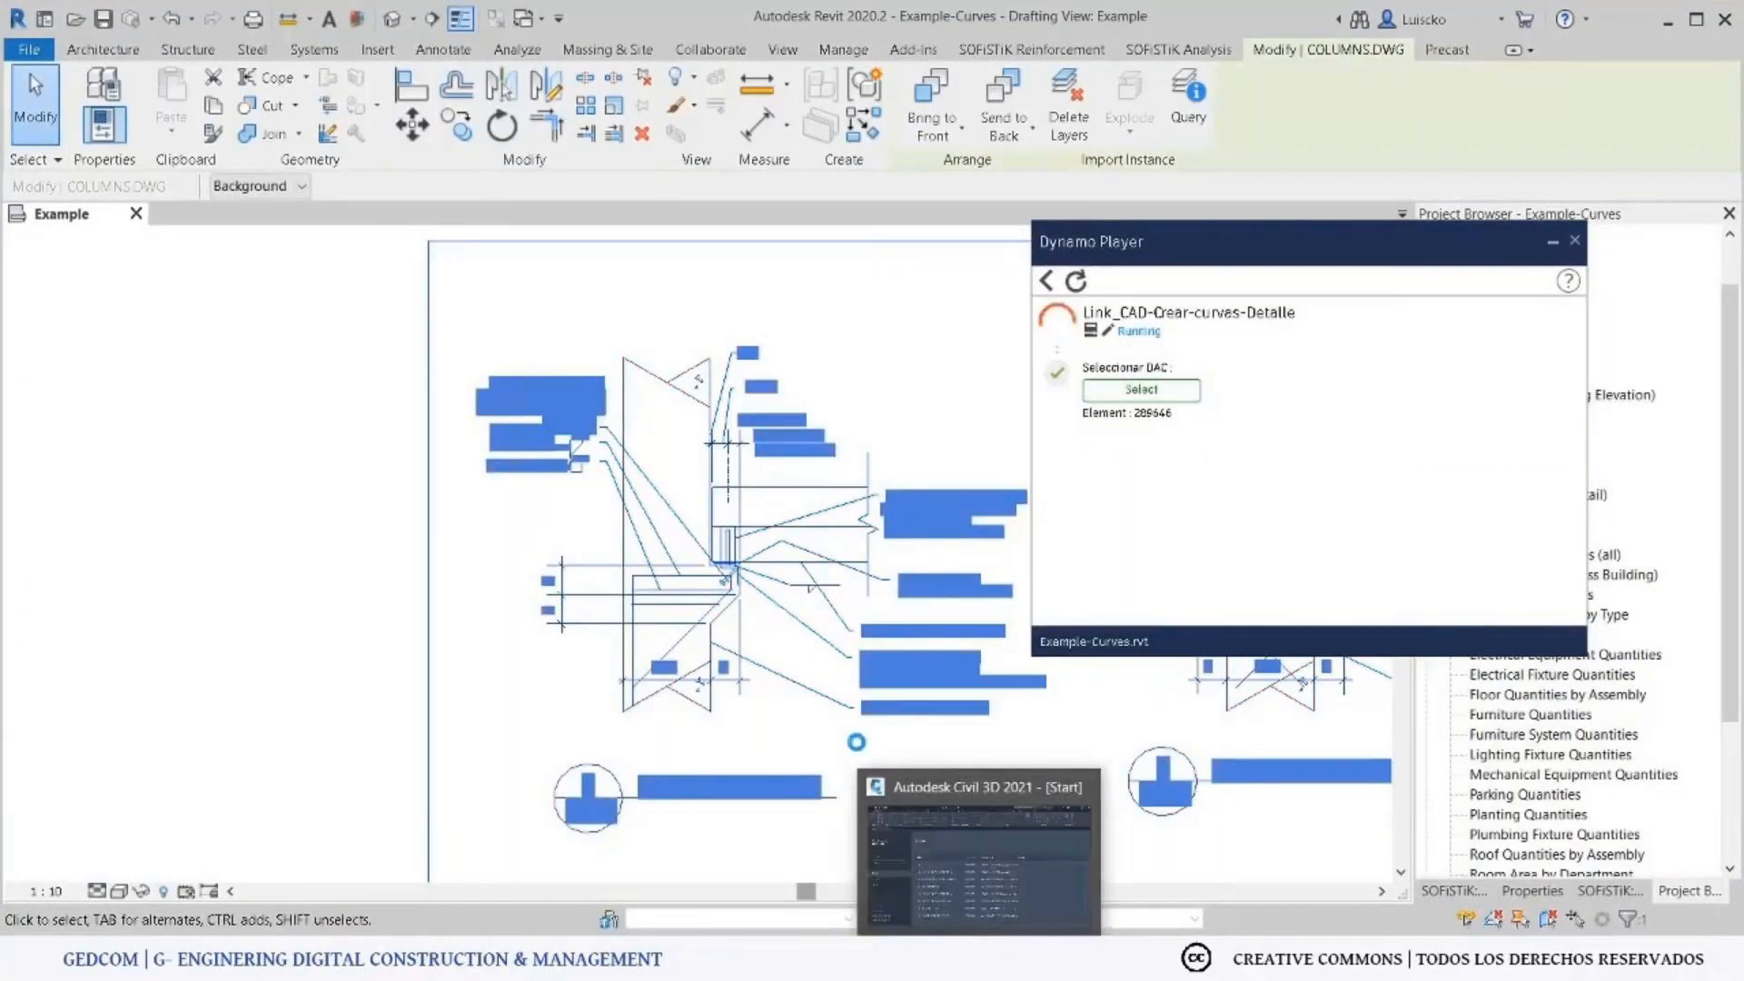
{"action": "scroll", "coordinate": [826, 685], "scroll_direction": "down", "scroll_amount": 1}
{"action": "middle_click_drag", "start_coordinate": [526, 713], "coordinate": [271, 459]}
{"action": "left_click", "coordinate": [403, 607]}
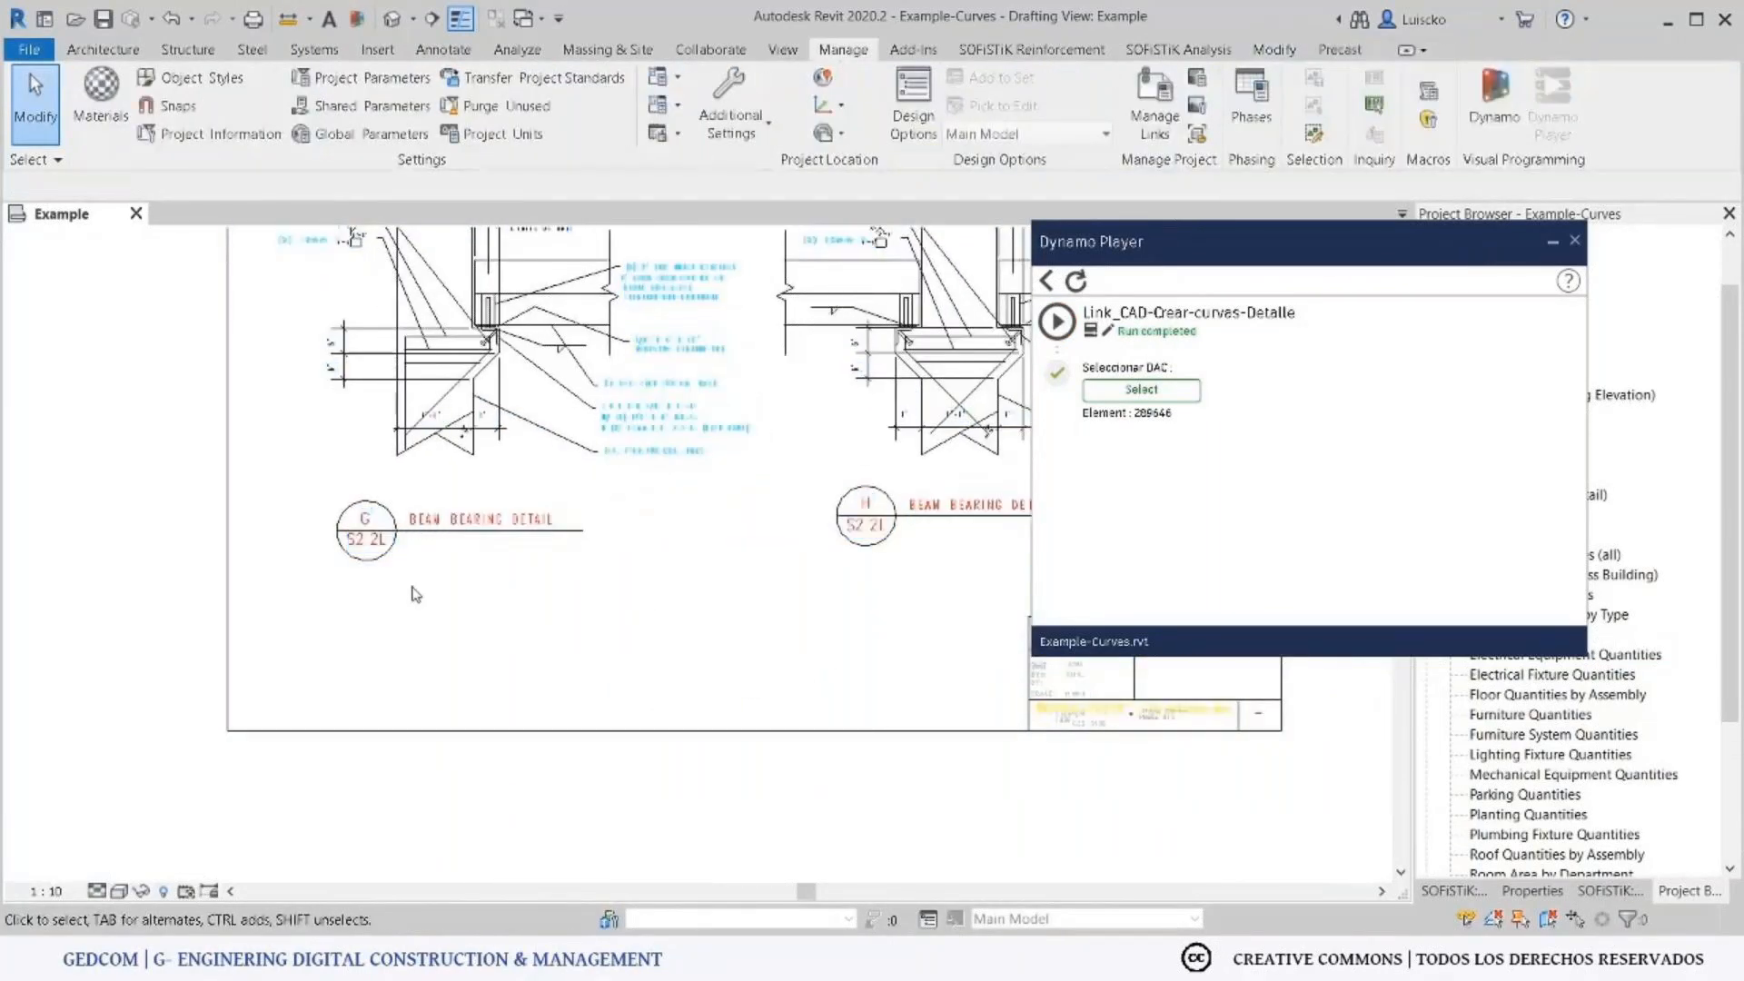
Temporarily hide the imported COLUMNS.DWG in the Example drafting view.
{"action": "left_click", "coordinate": [445, 517]}
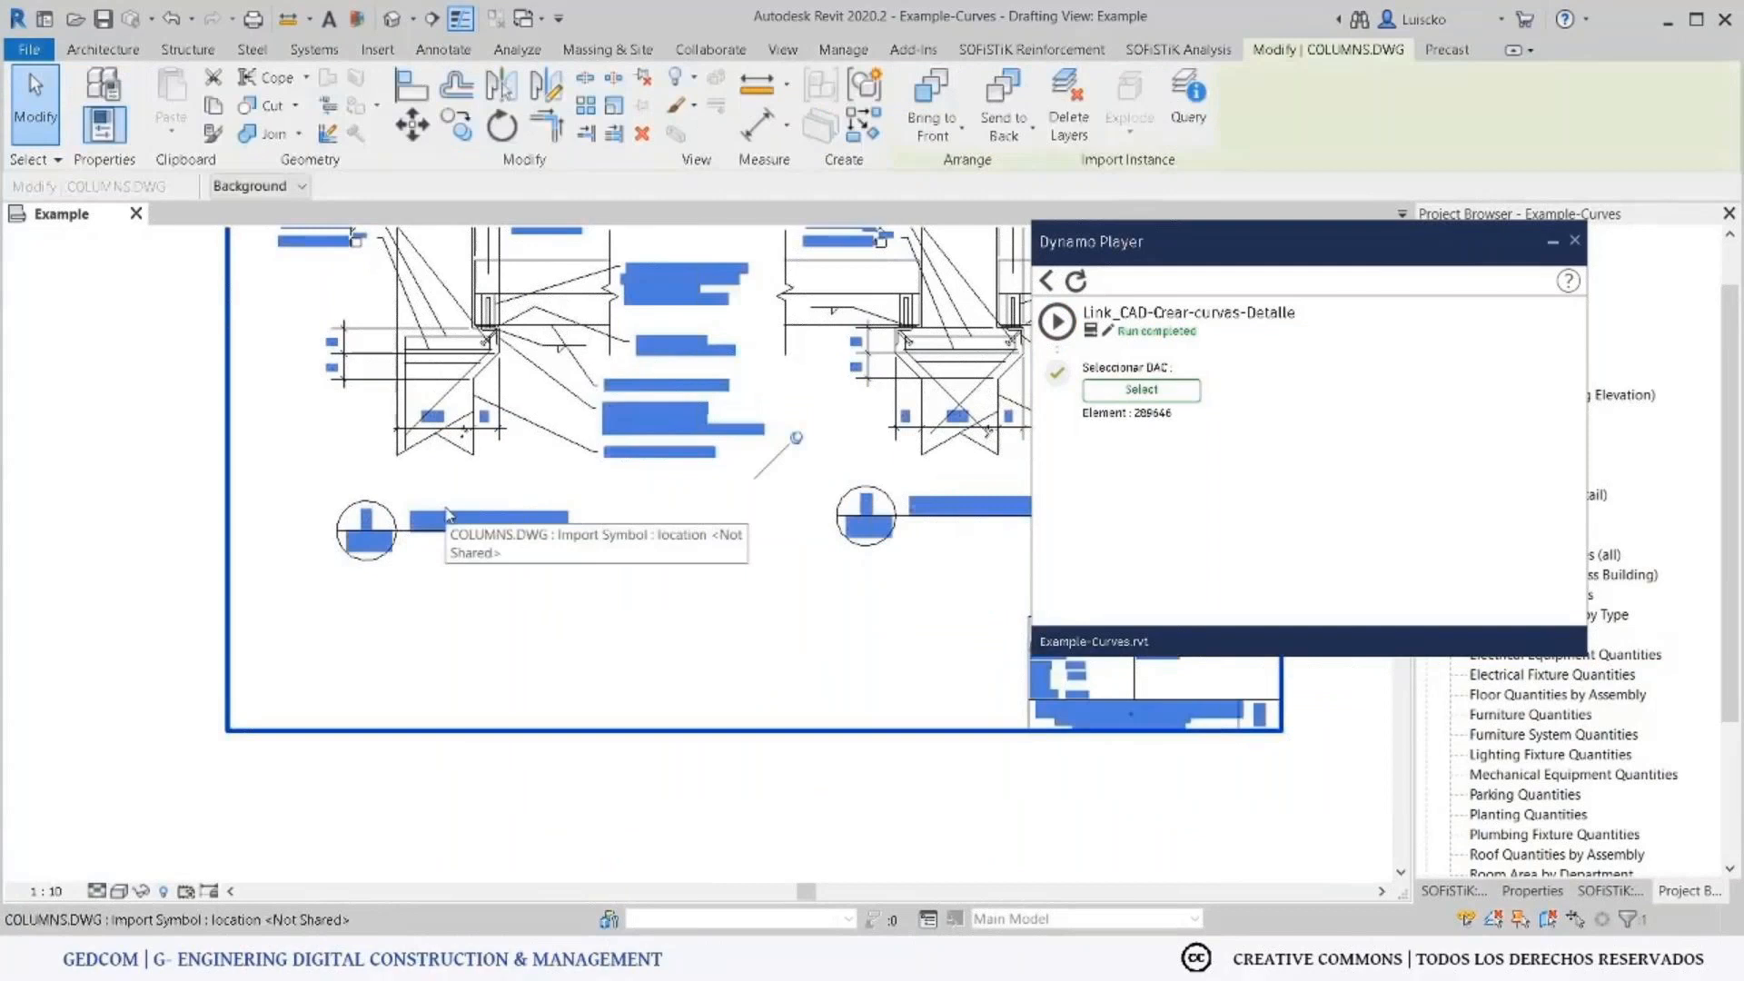
{"action": "key", "text": "h"}
{"action": "key", "text": "h"}
Inspect the generated detail lines of the beam bearing details by selecting them as a group and individually.
{"action": "scroll", "coordinate": [364, 762], "scroll_direction": "down", "scroll_amount": 2}
{"action": "left_click_drag", "start_coordinate": [583, 703], "coordinate": [277, 368]}
{"action": "scroll", "coordinate": [444, 460], "scroll_direction": "up", "scroll_amount": 5}
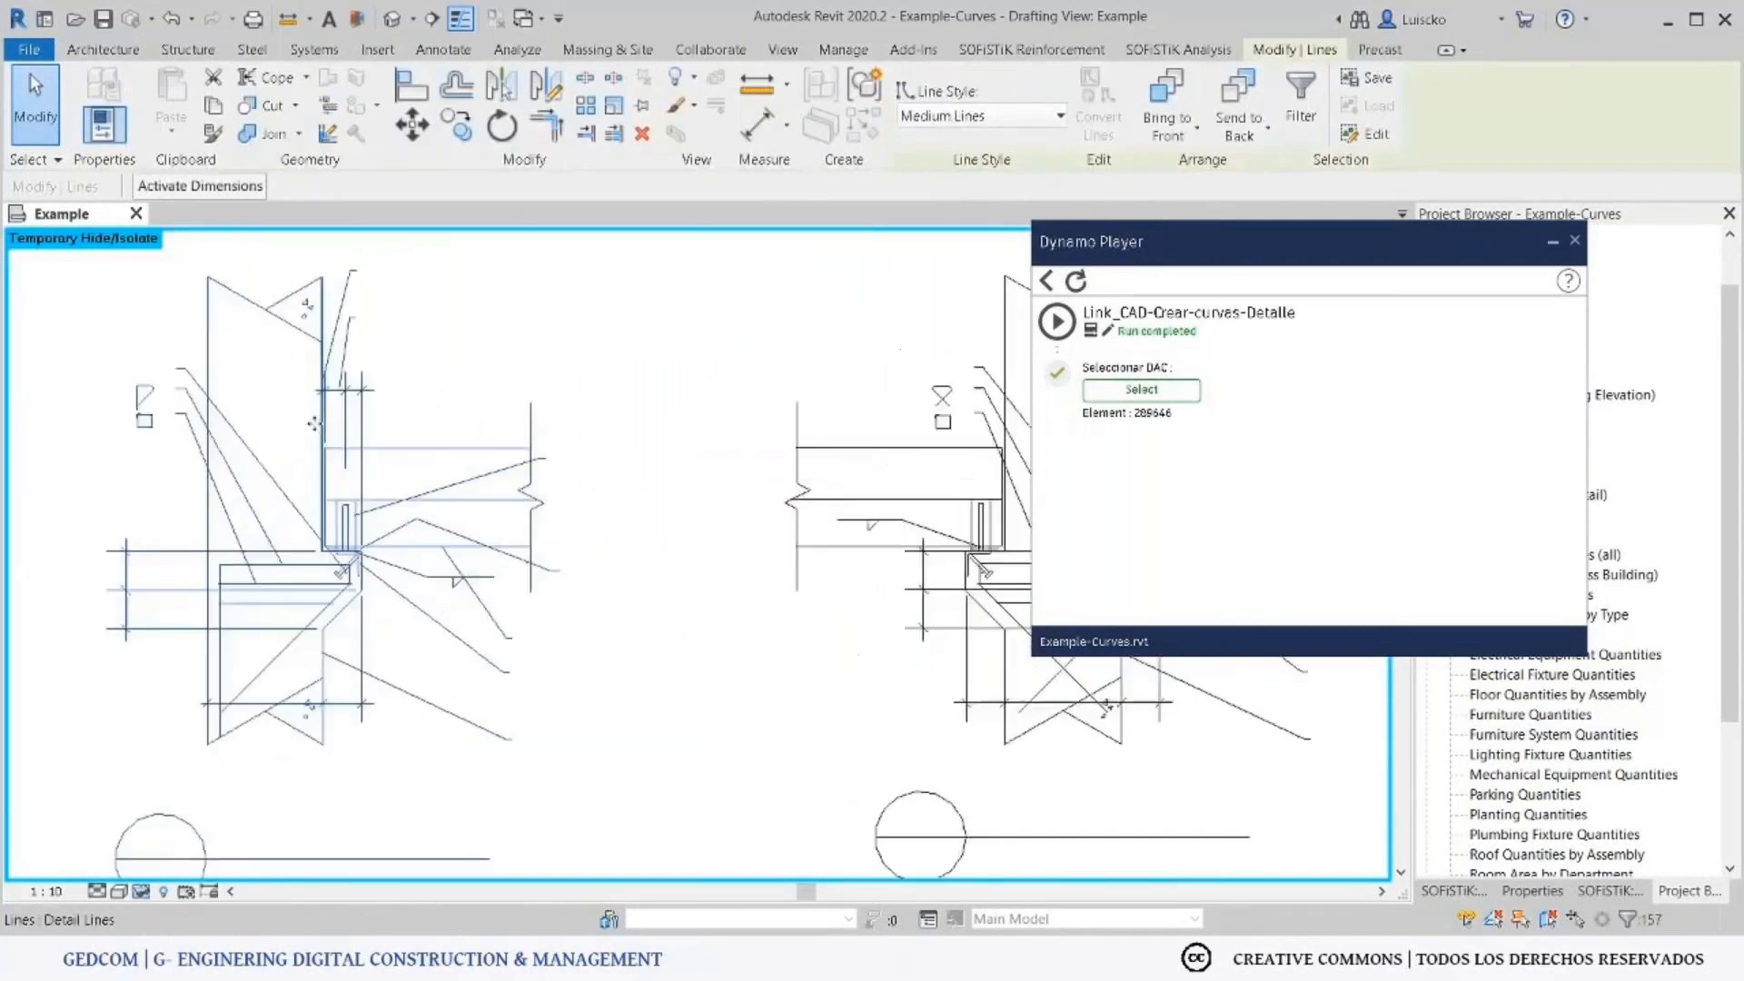
{"action": "key", "text": "Escape"}
{"action": "scroll", "coordinate": [401, 488], "scroll_direction": "down", "scroll_amount": 5}
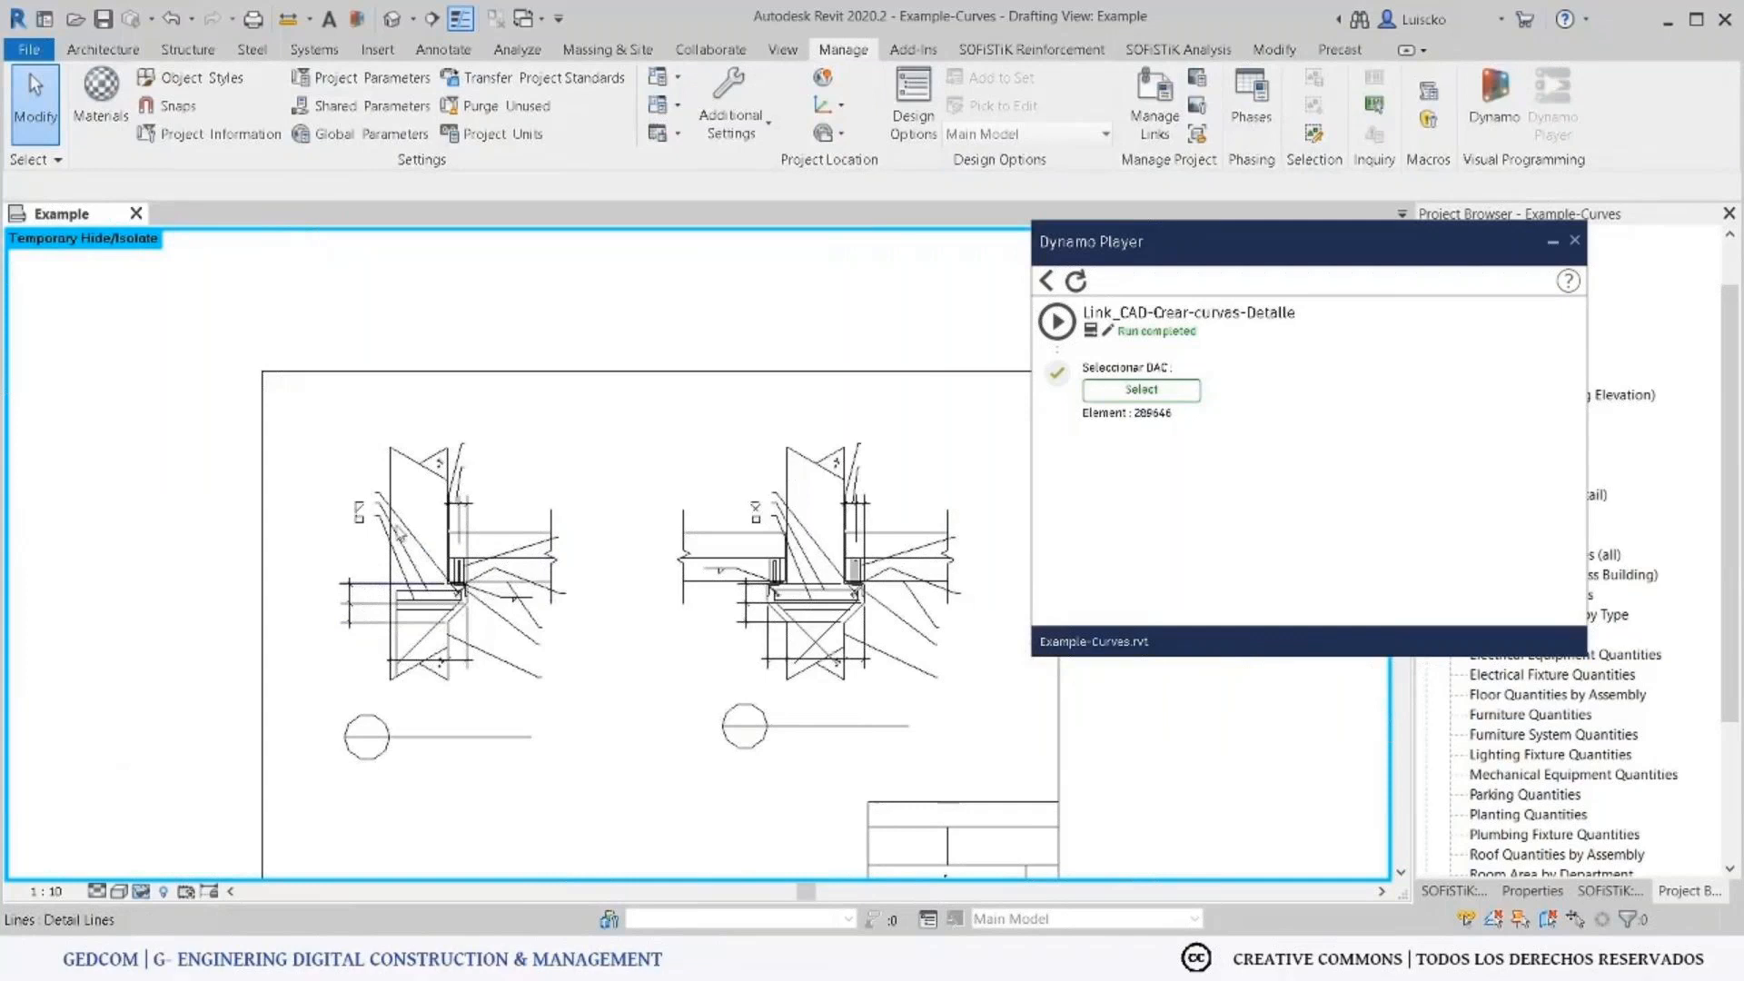
{"action": "left_click", "coordinate": [398, 533]}
{"action": "scroll", "coordinate": [411, 505], "scroll_direction": "up", "scroll_amount": 2}
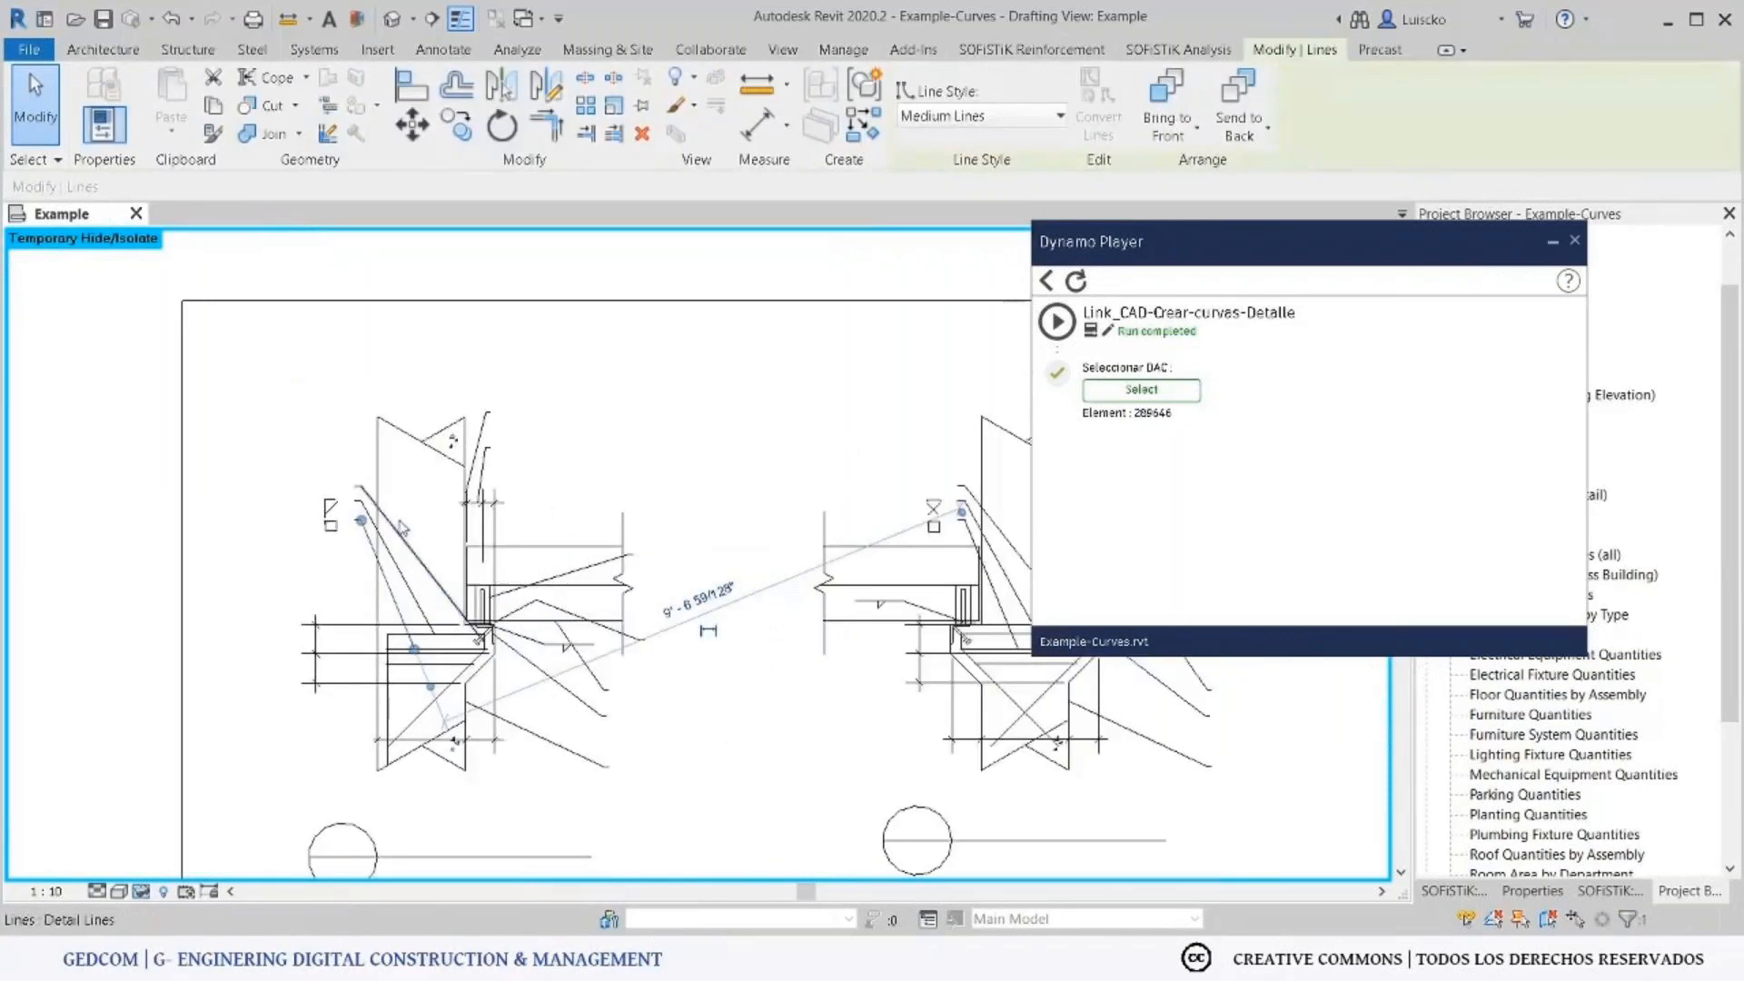
{"action": "left_click", "coordinate": [377, 485]}
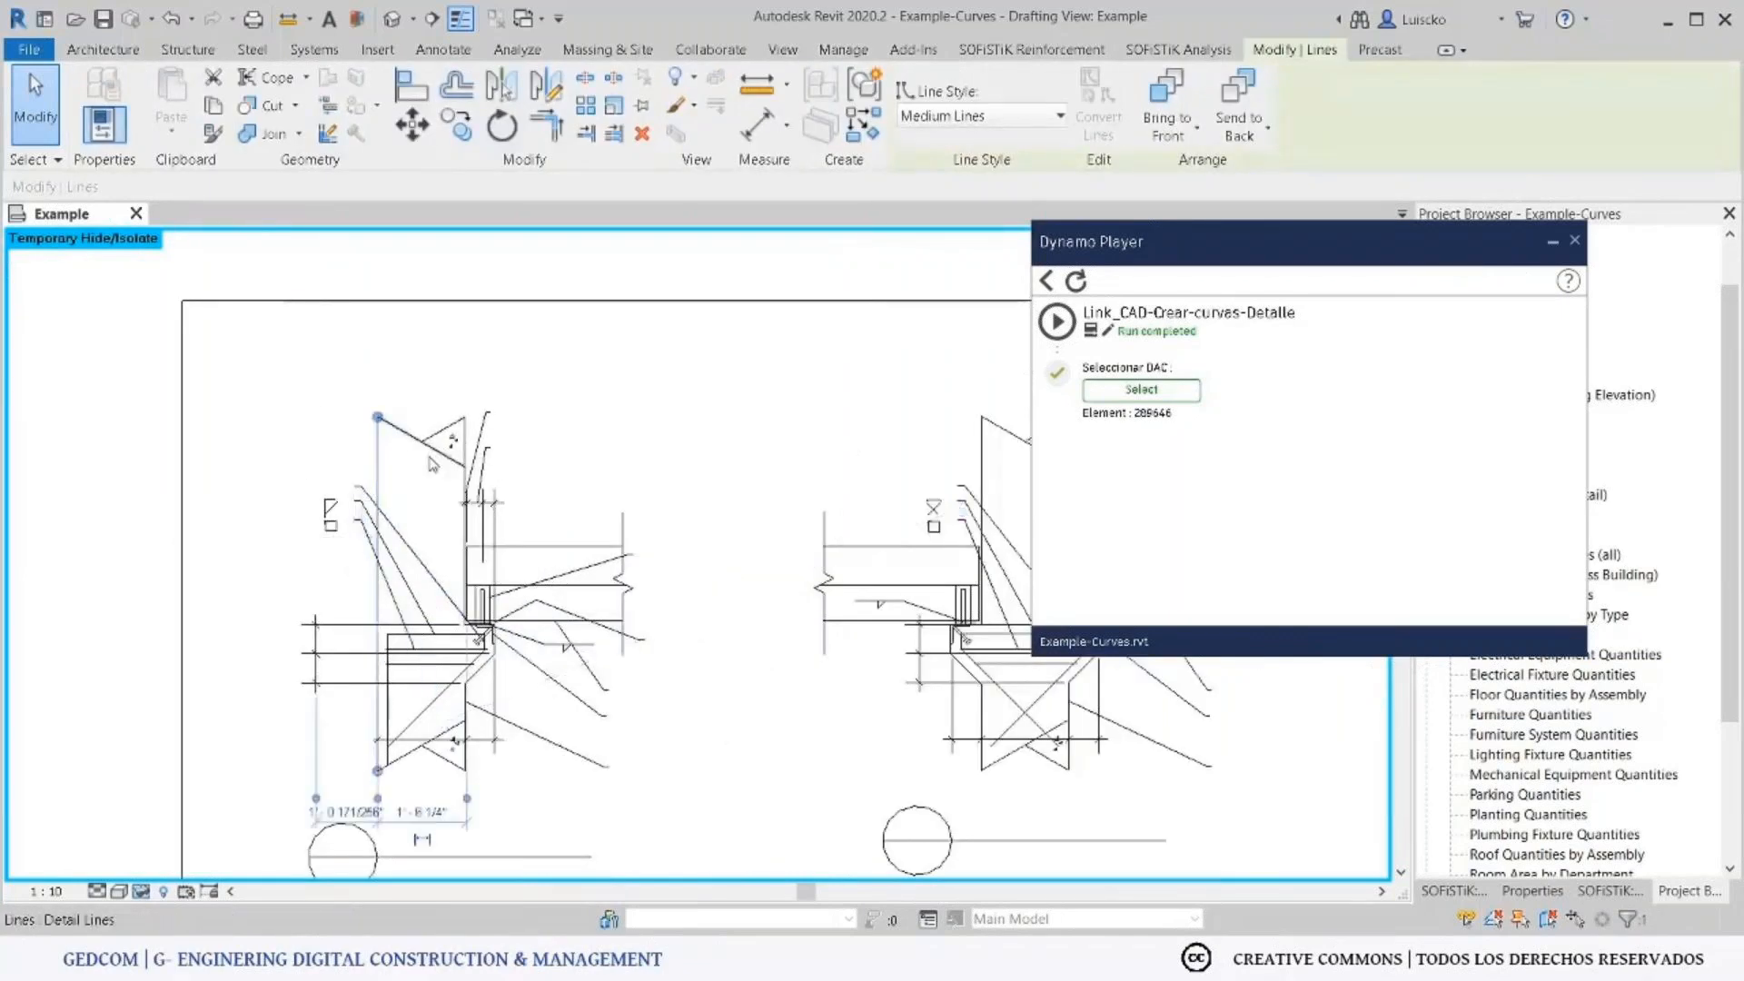
{"action": "left_click", "coordinate": [867, 392]}
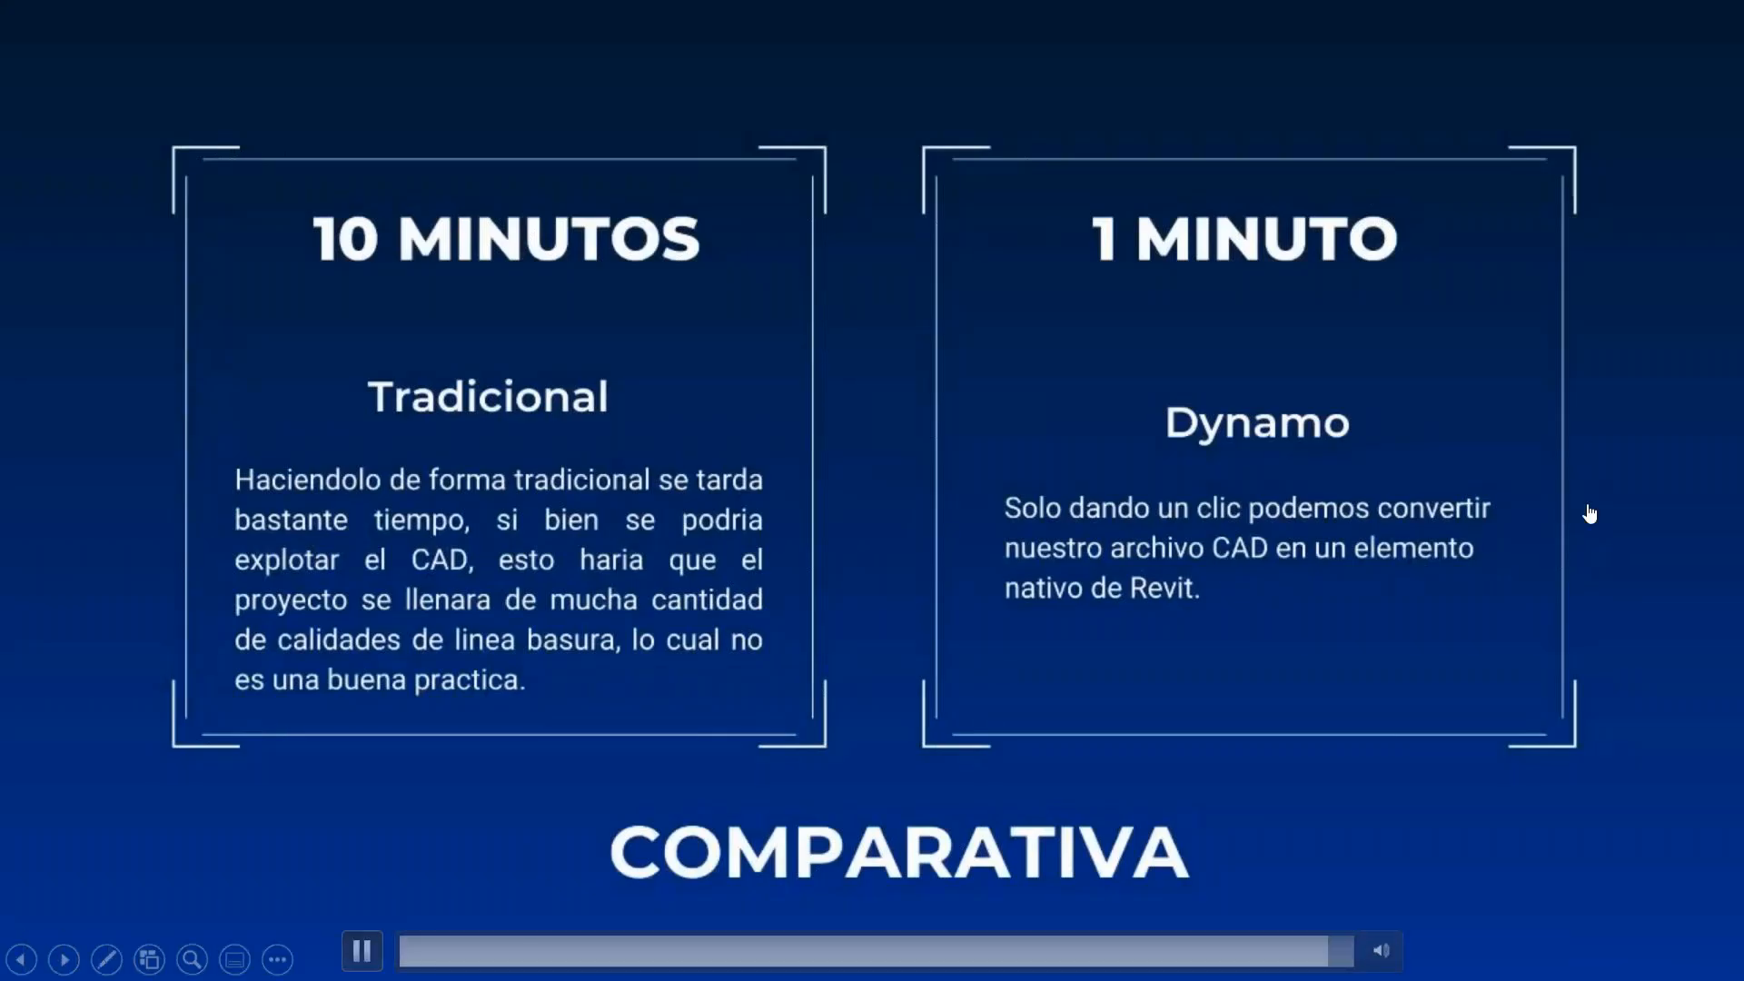
Advance the slideshow to the Depuración de Warnings context slide and play its video.
{"action": "left_click", "coordinate": [1653, 518]}
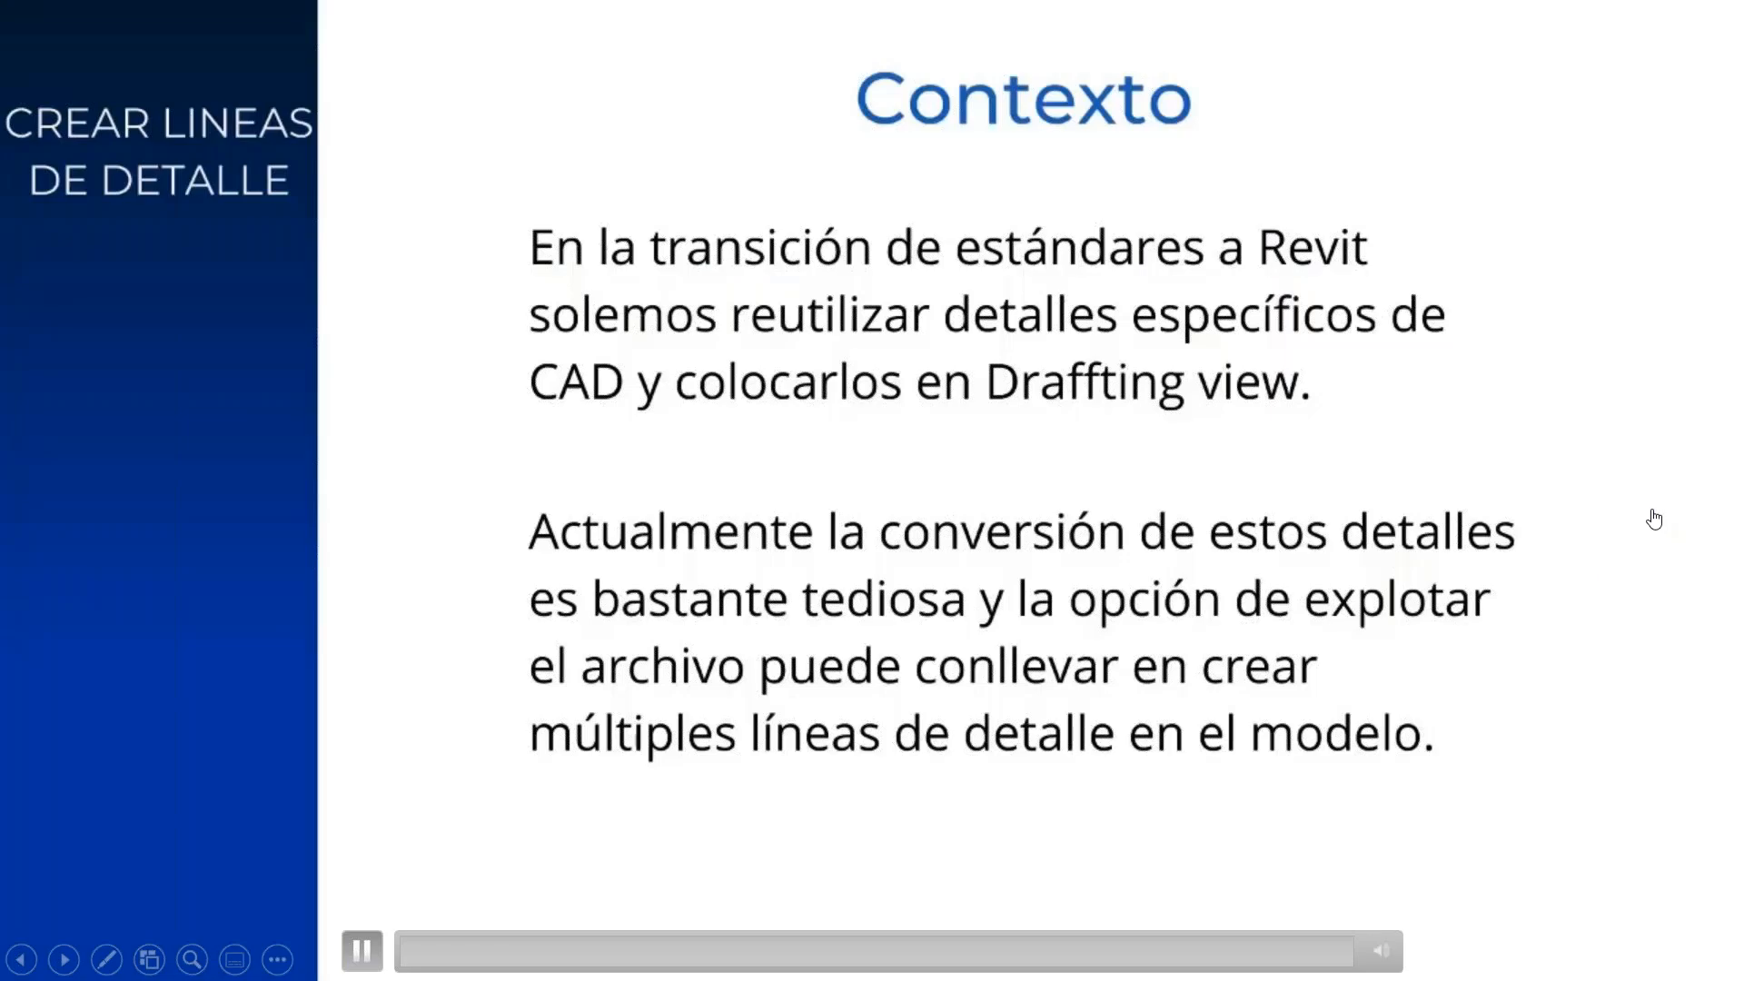
{"action": "key", "text": "Right"}
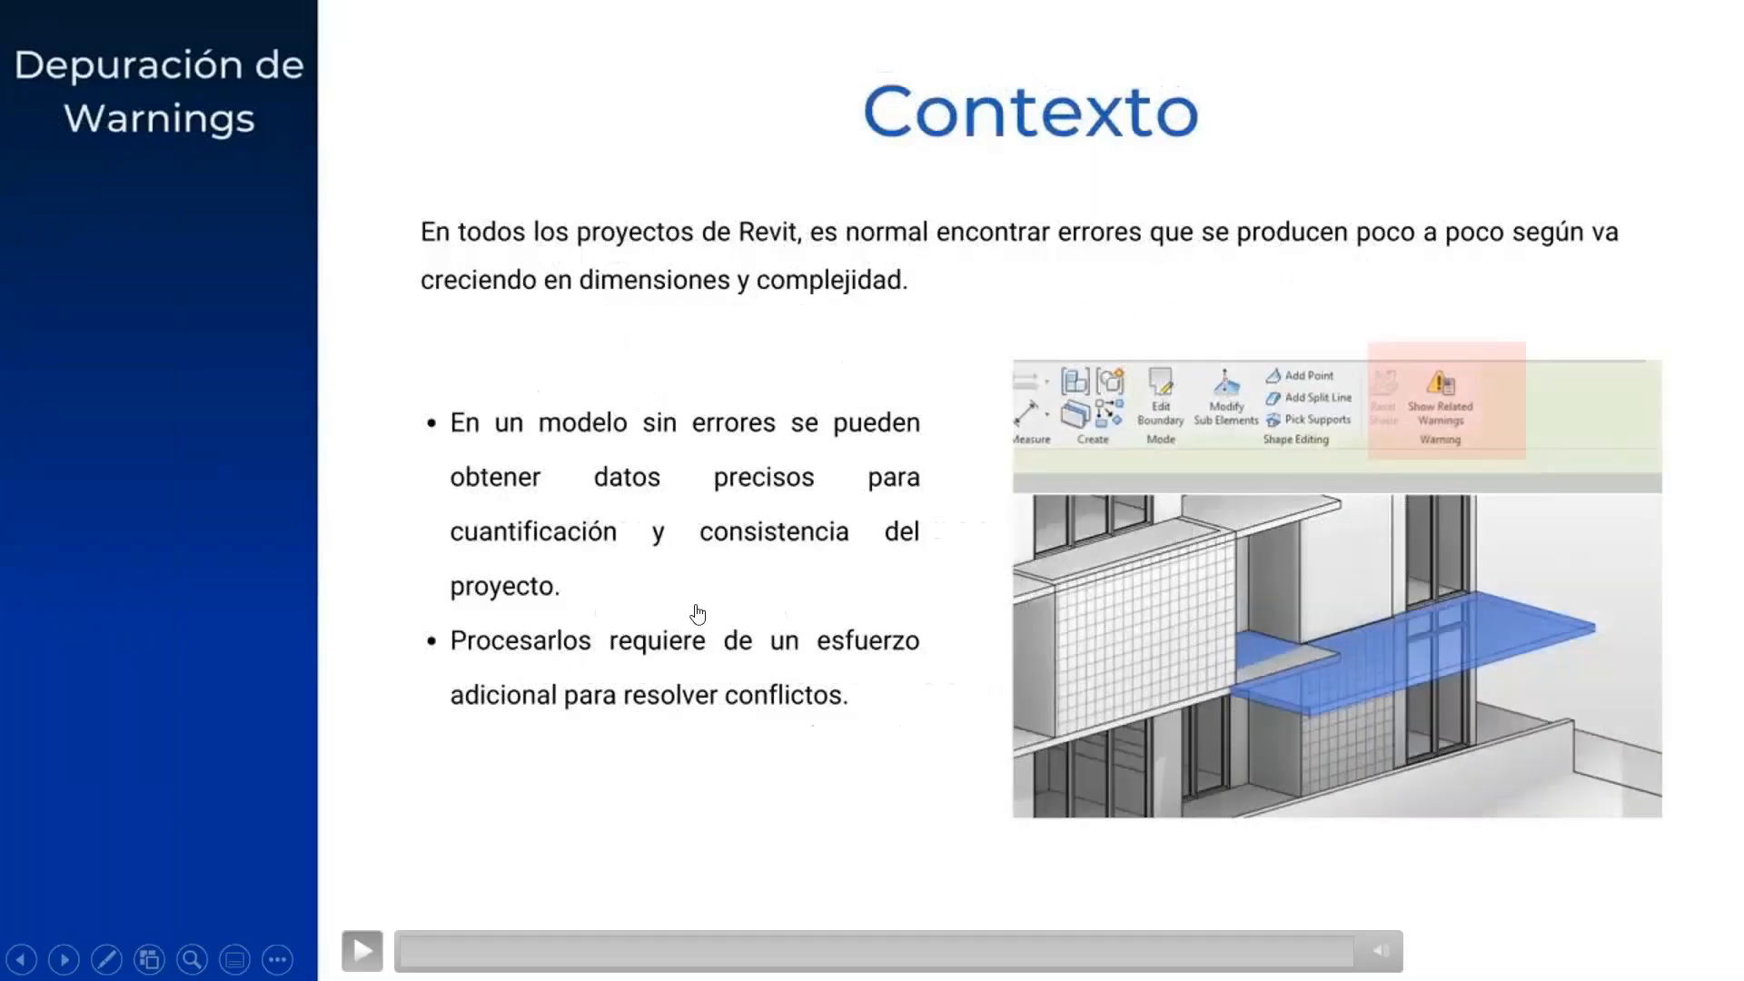
{"action": "left_click", "coordinate": [363, 951]}
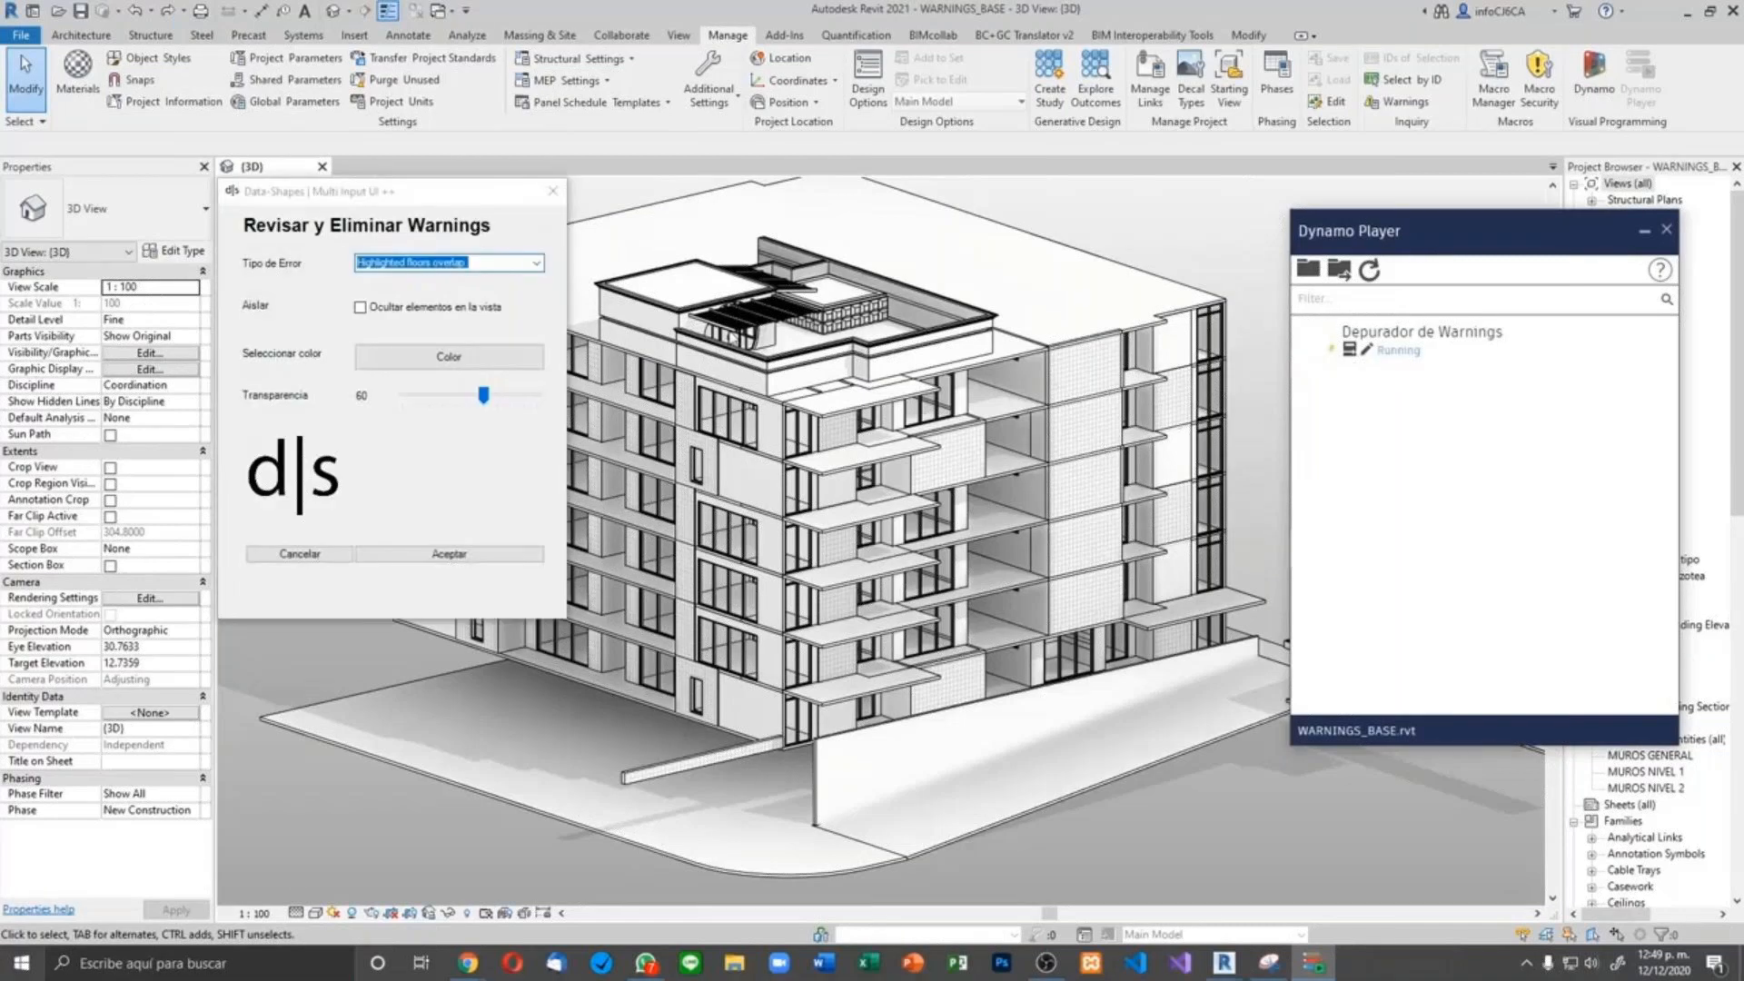
In the Revisar y Eliminar Warnings form, choose the highlighted walls overlap error, enable Ocultar elementos en la vista, set the color to green and accept.
{"action": "left_click", "coordinate": [538, 263]}
{"action": "left_click", "coordinate": [466, 295]}
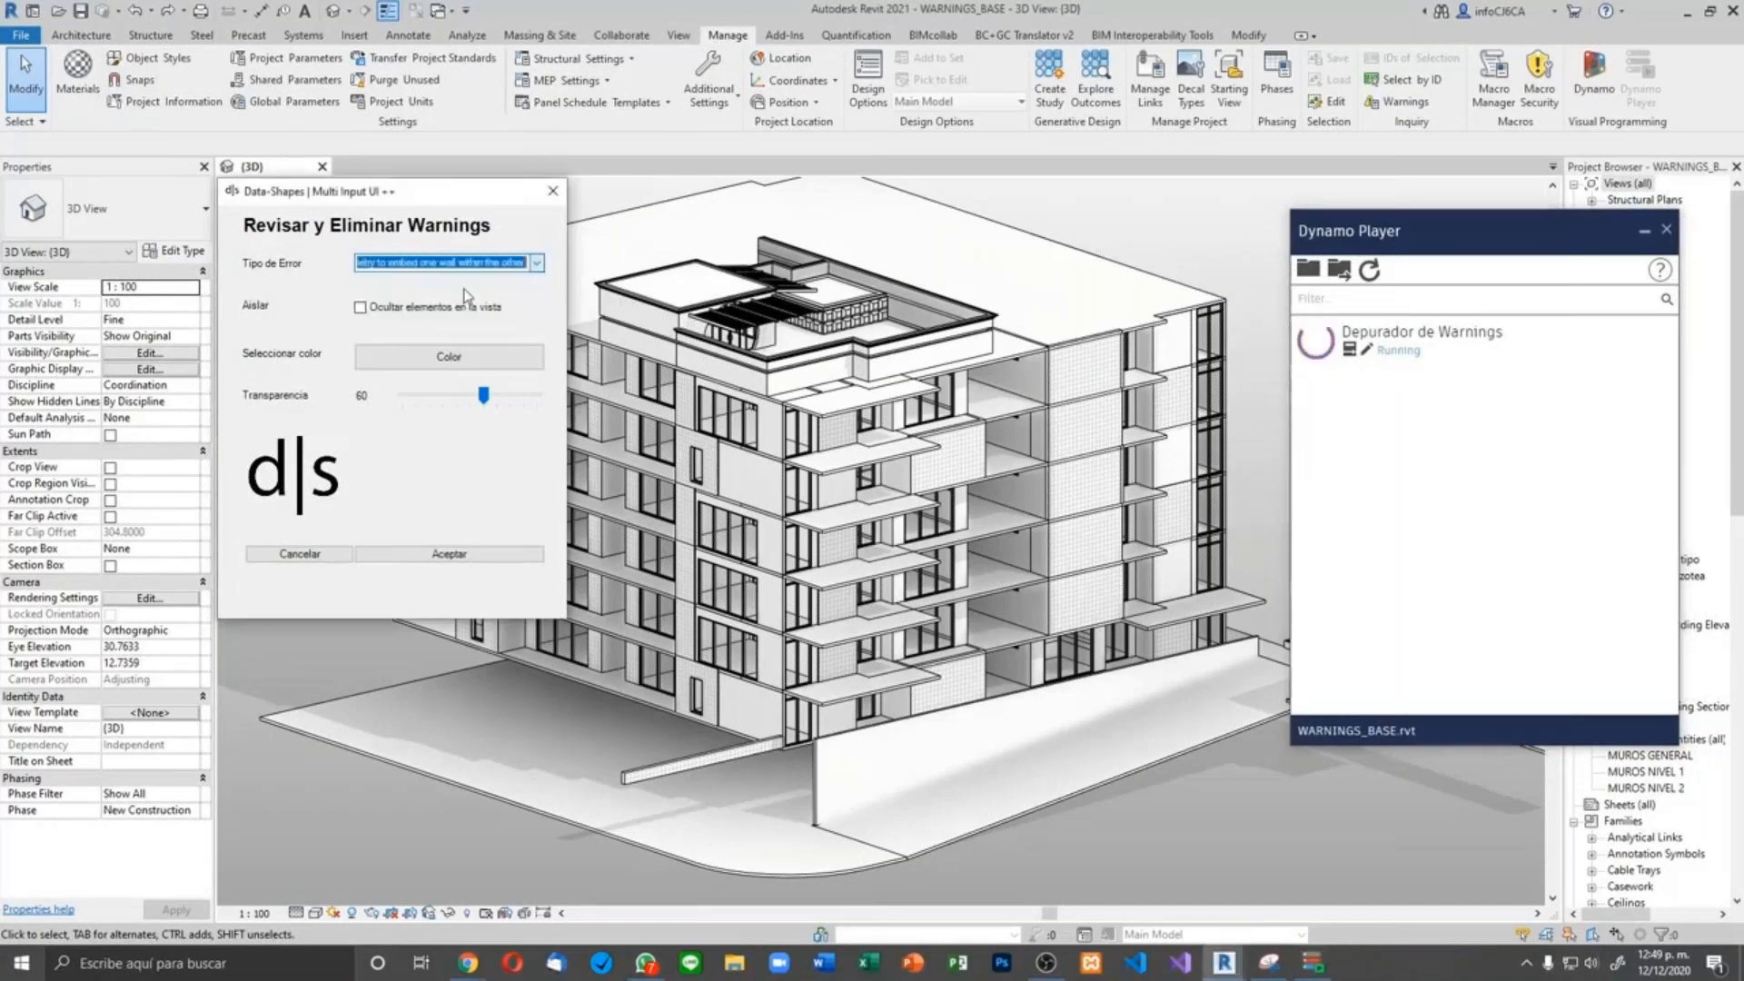
{"action": "left_click", "coordinate": [361, 307]}
{"action": "left_click", "coordinate": [449, 356]}
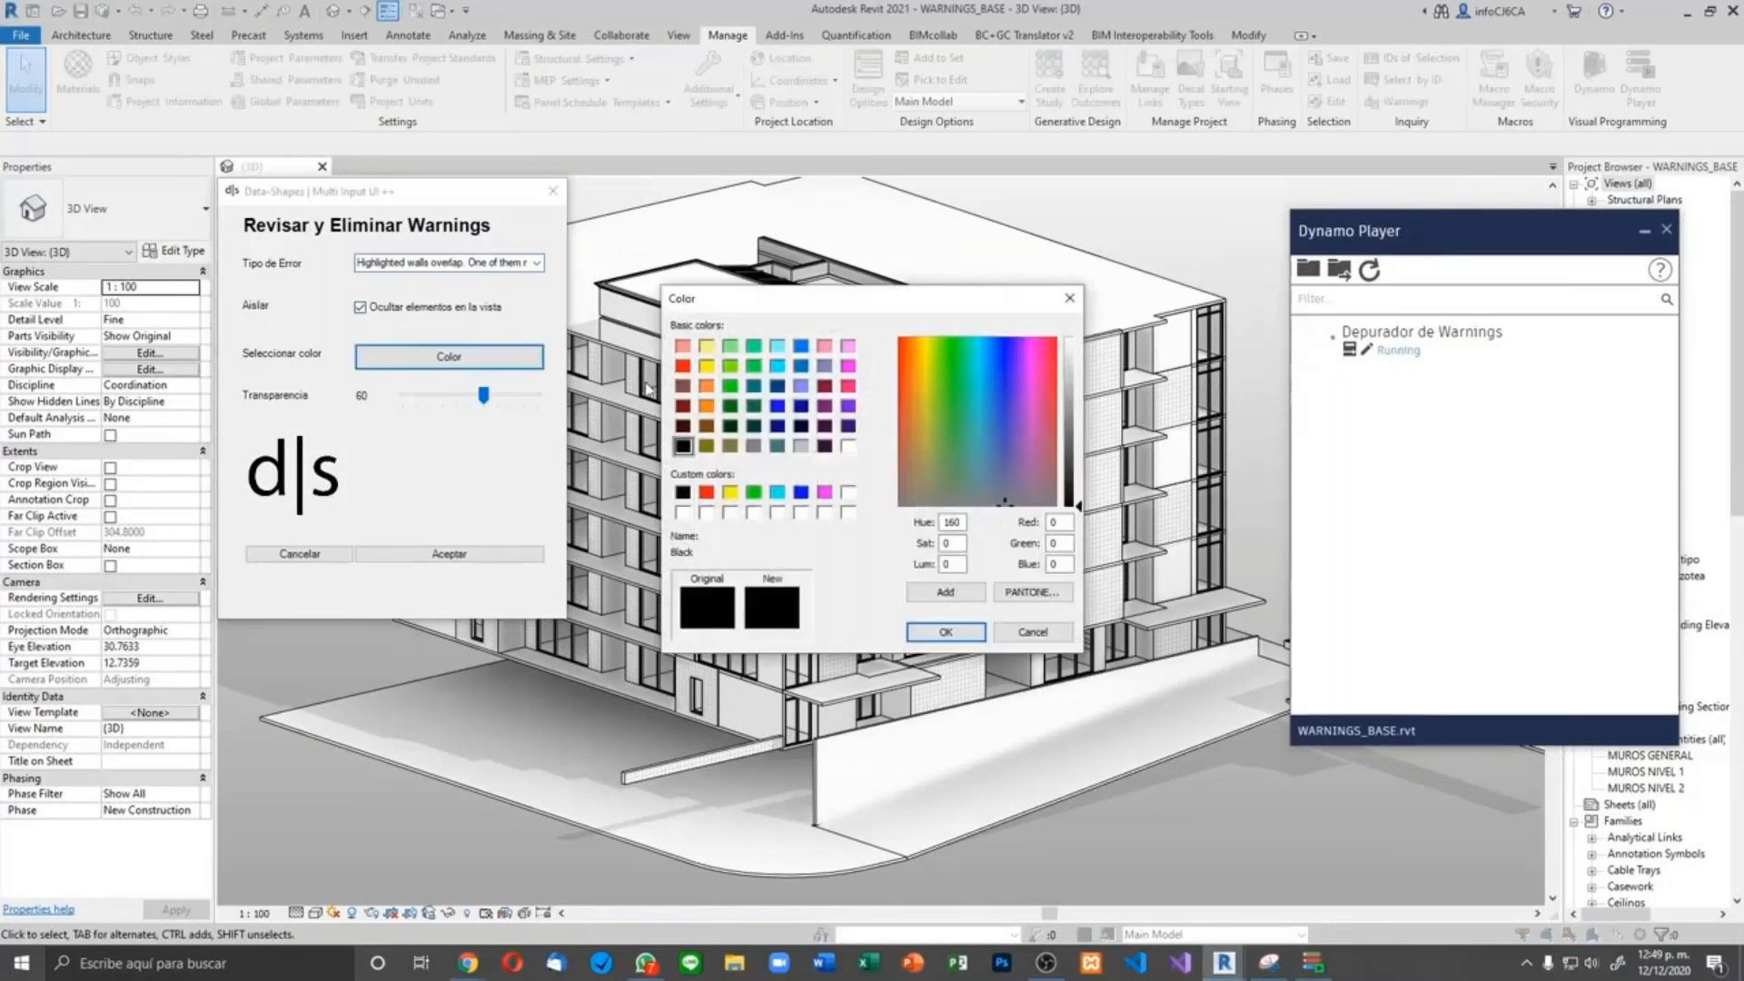
{"action": "left_click", "coordinate": [730, 385]}
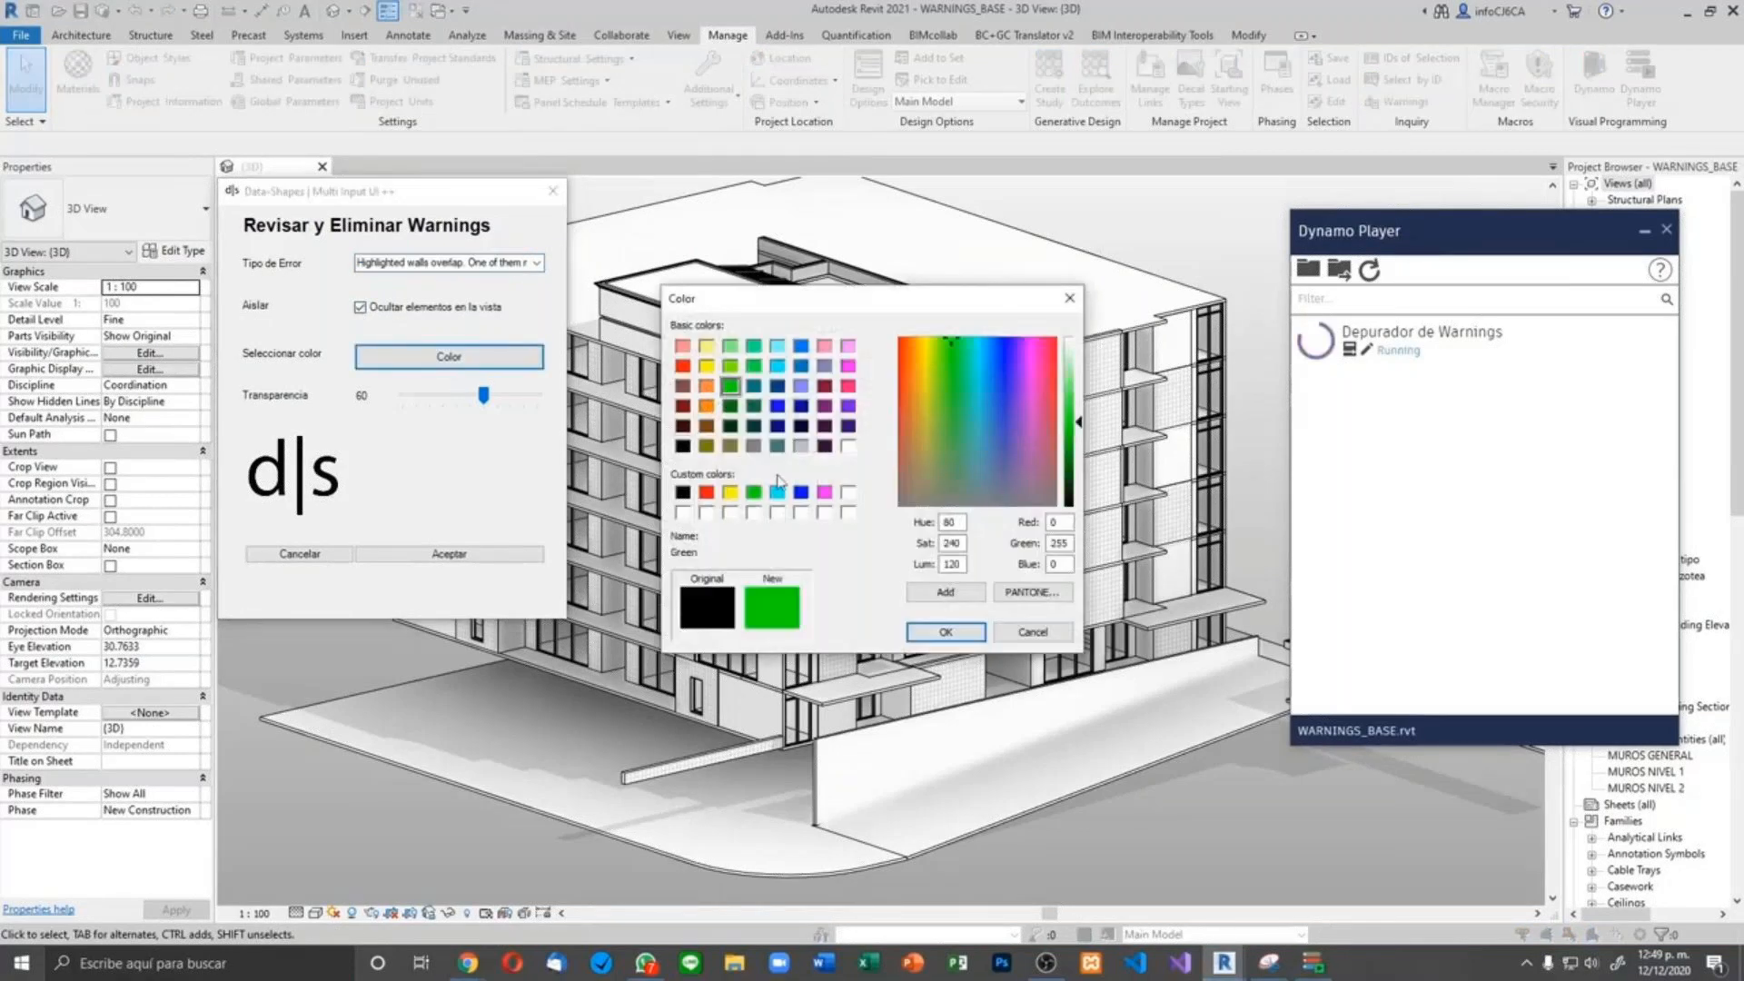
{"action": "left_click", "coordinate": [943, 633]}
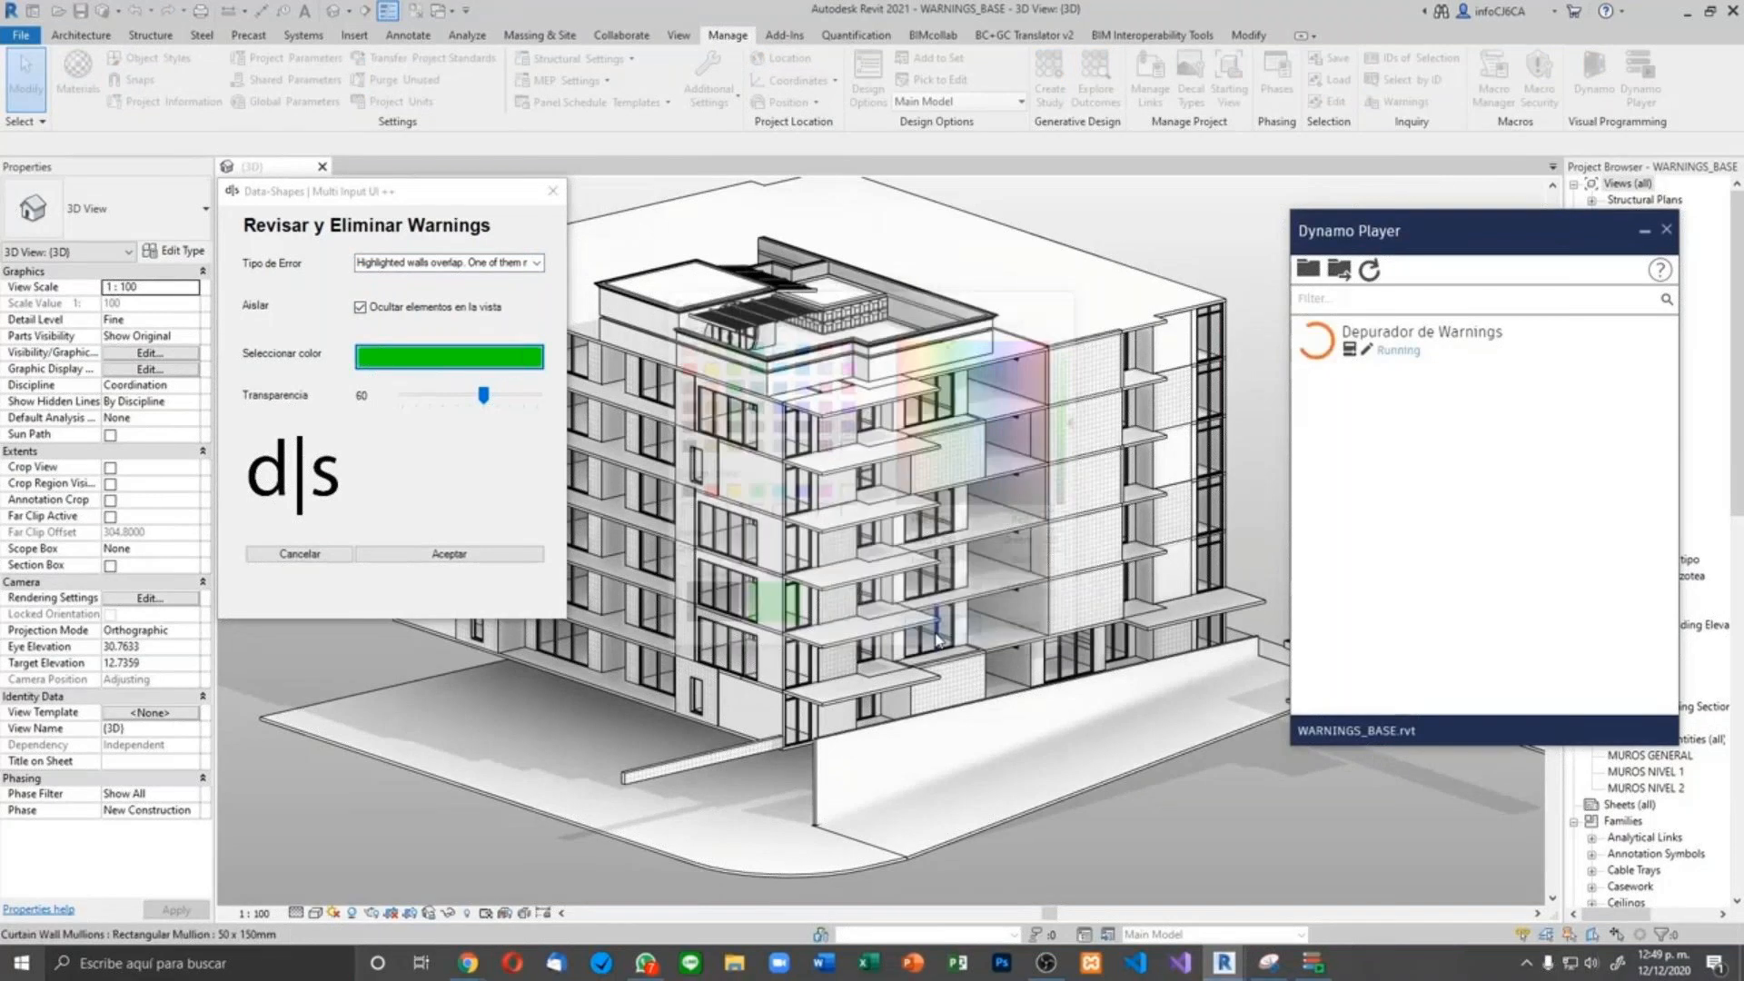
{"action": "left_click", "coordinate": [448, 556]}
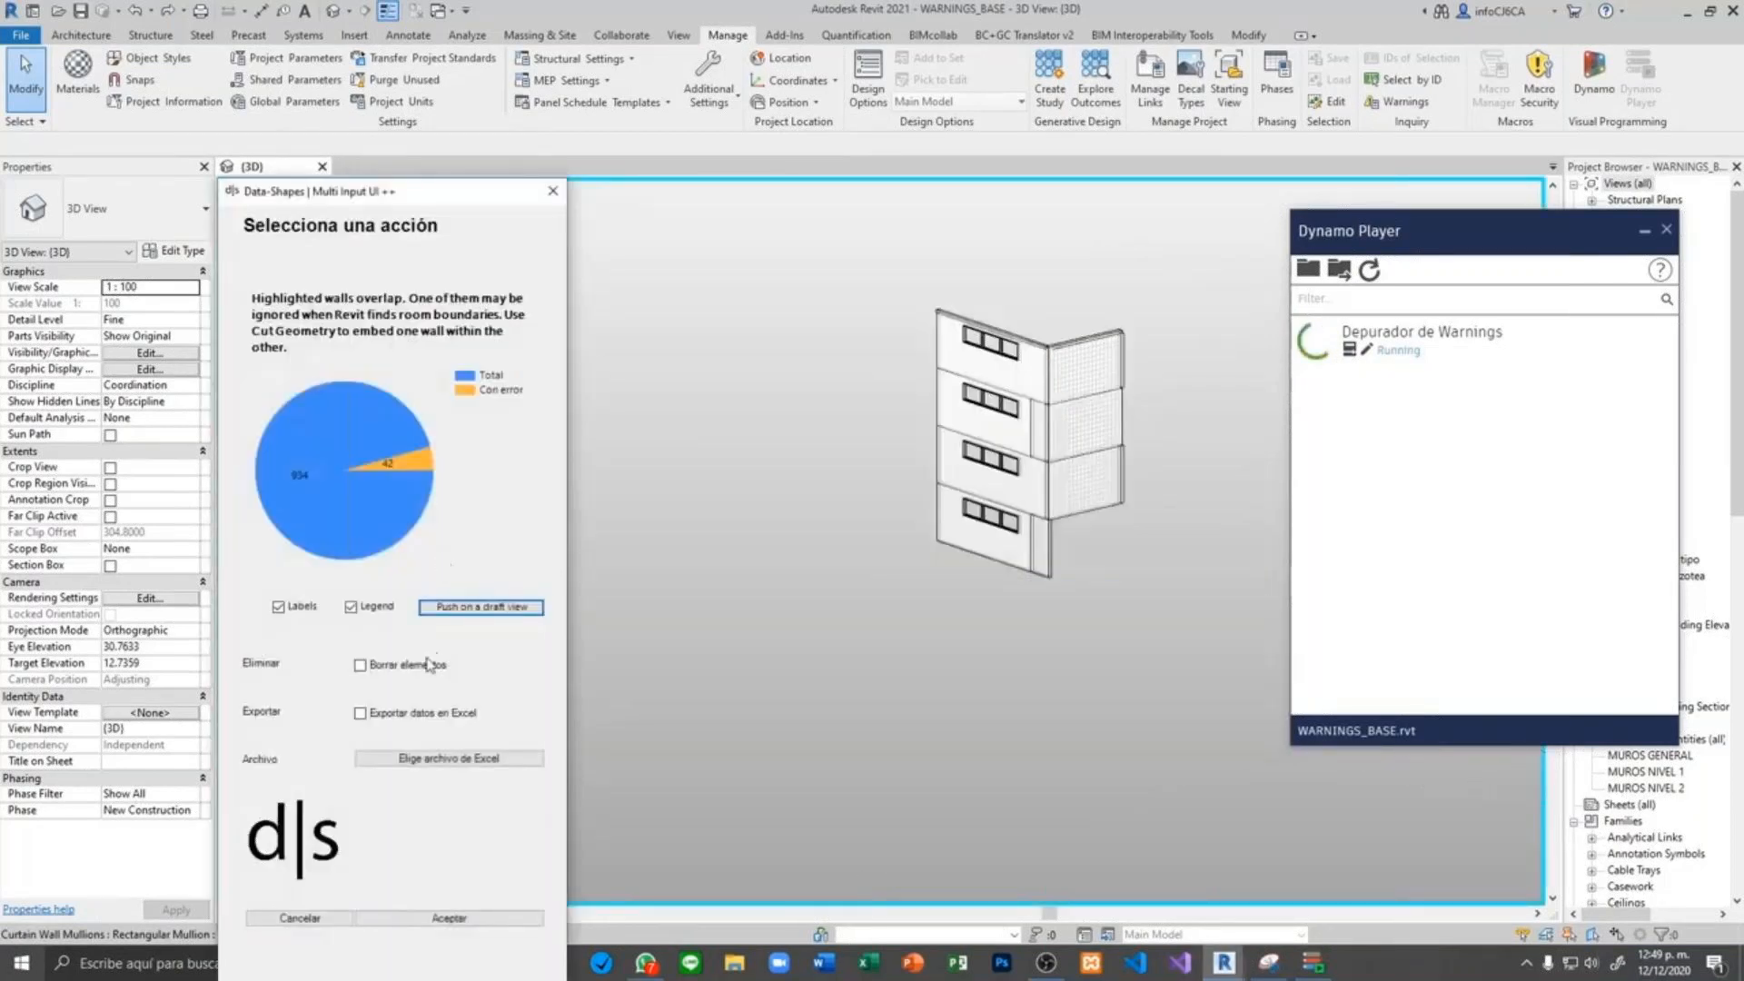
Enable Exportar datos en Excel, choose Prueba.xlsx on the desktop as the target file and accept the action form.
{"action": "left_click", "coordinate": [361, 715]}
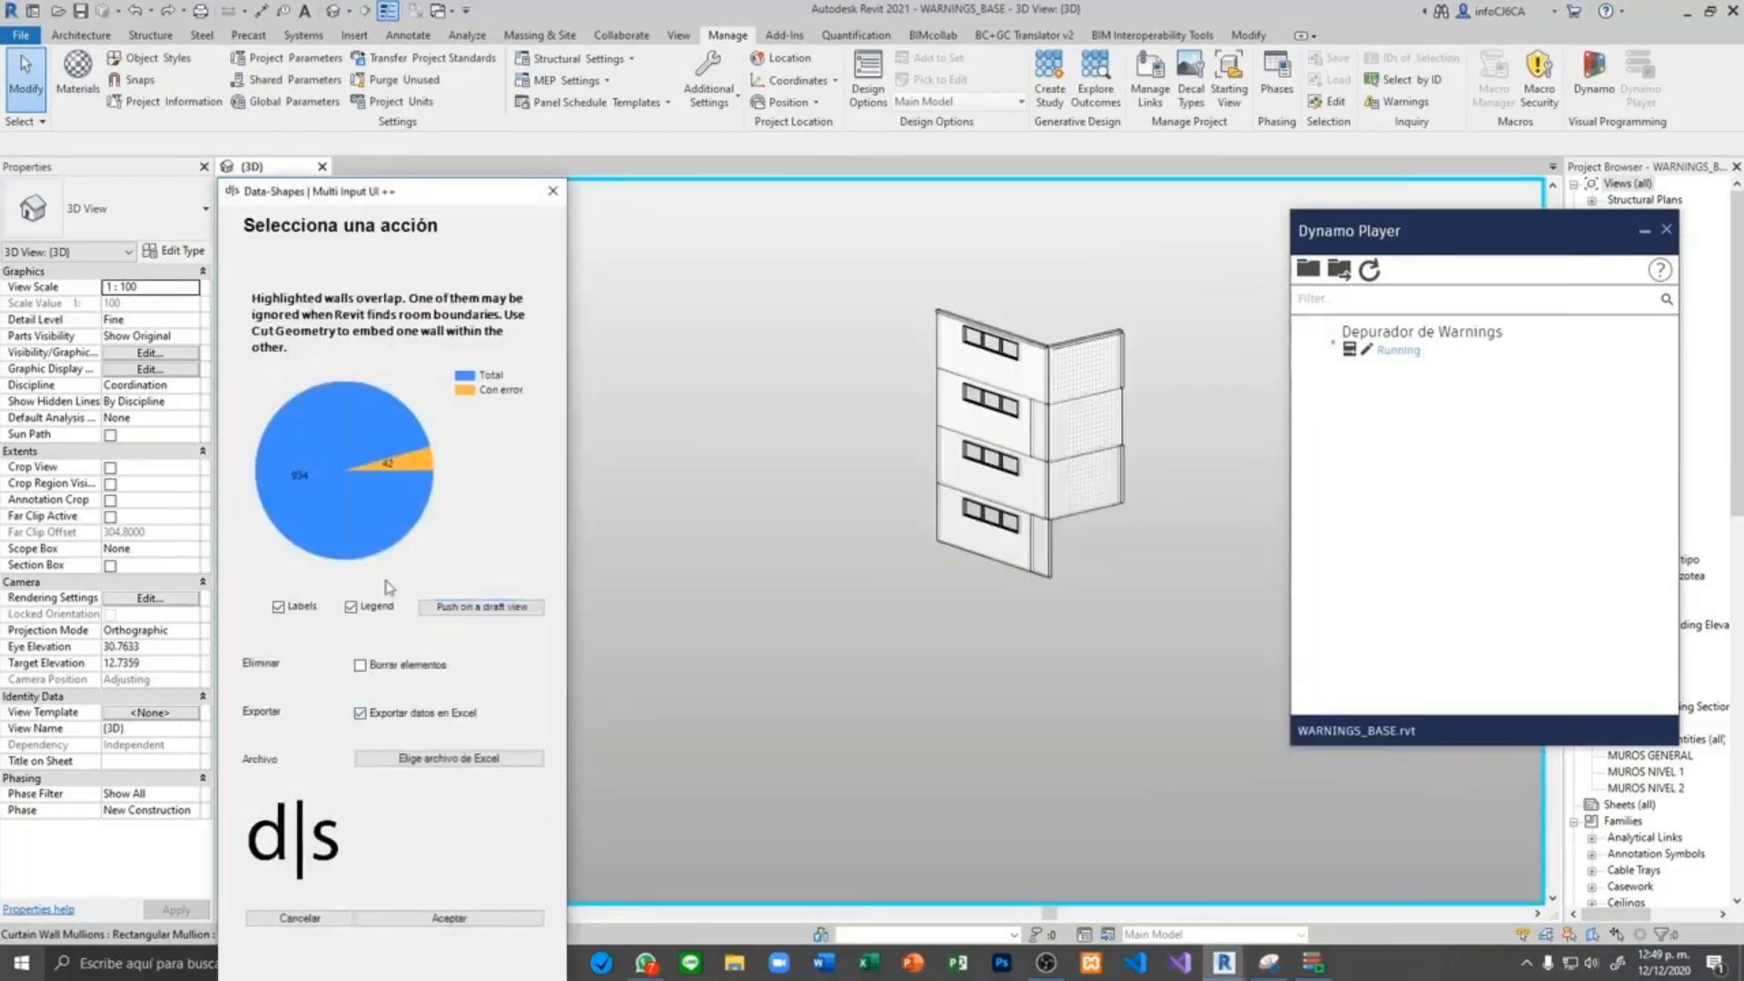
{"action": "left_click", "coordinate": [447, 761]}
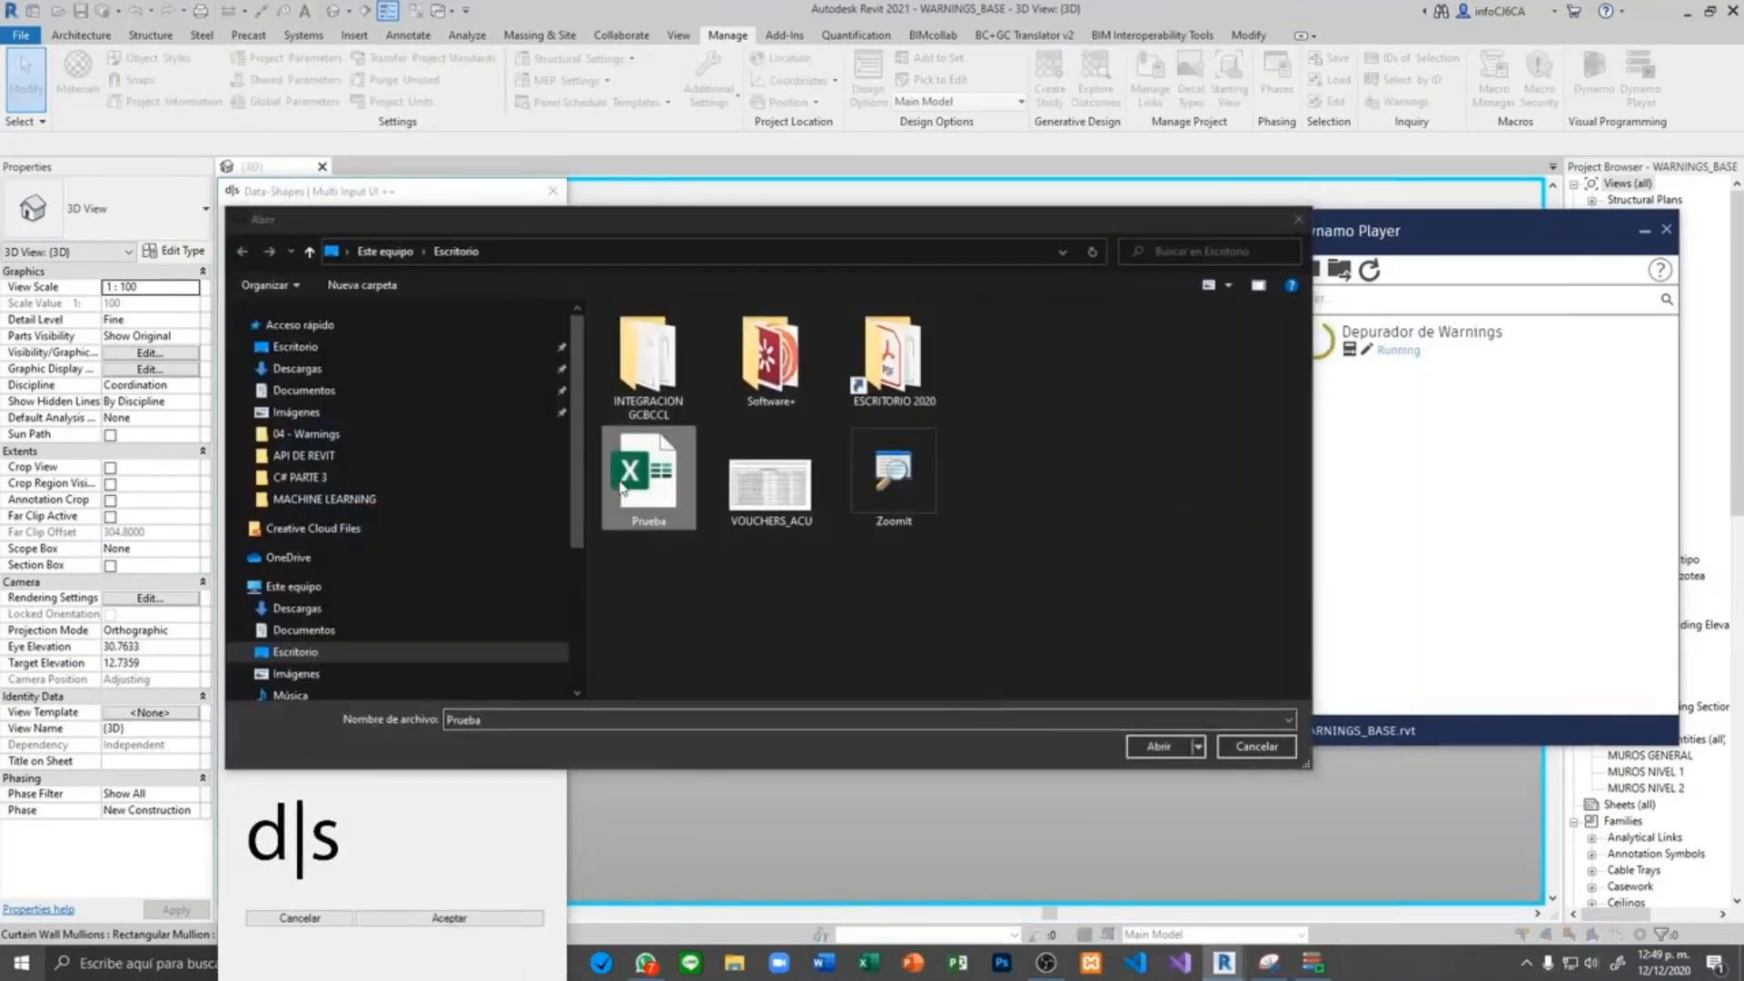
{"action": "left_click", "coordinate": [1133, 743]}
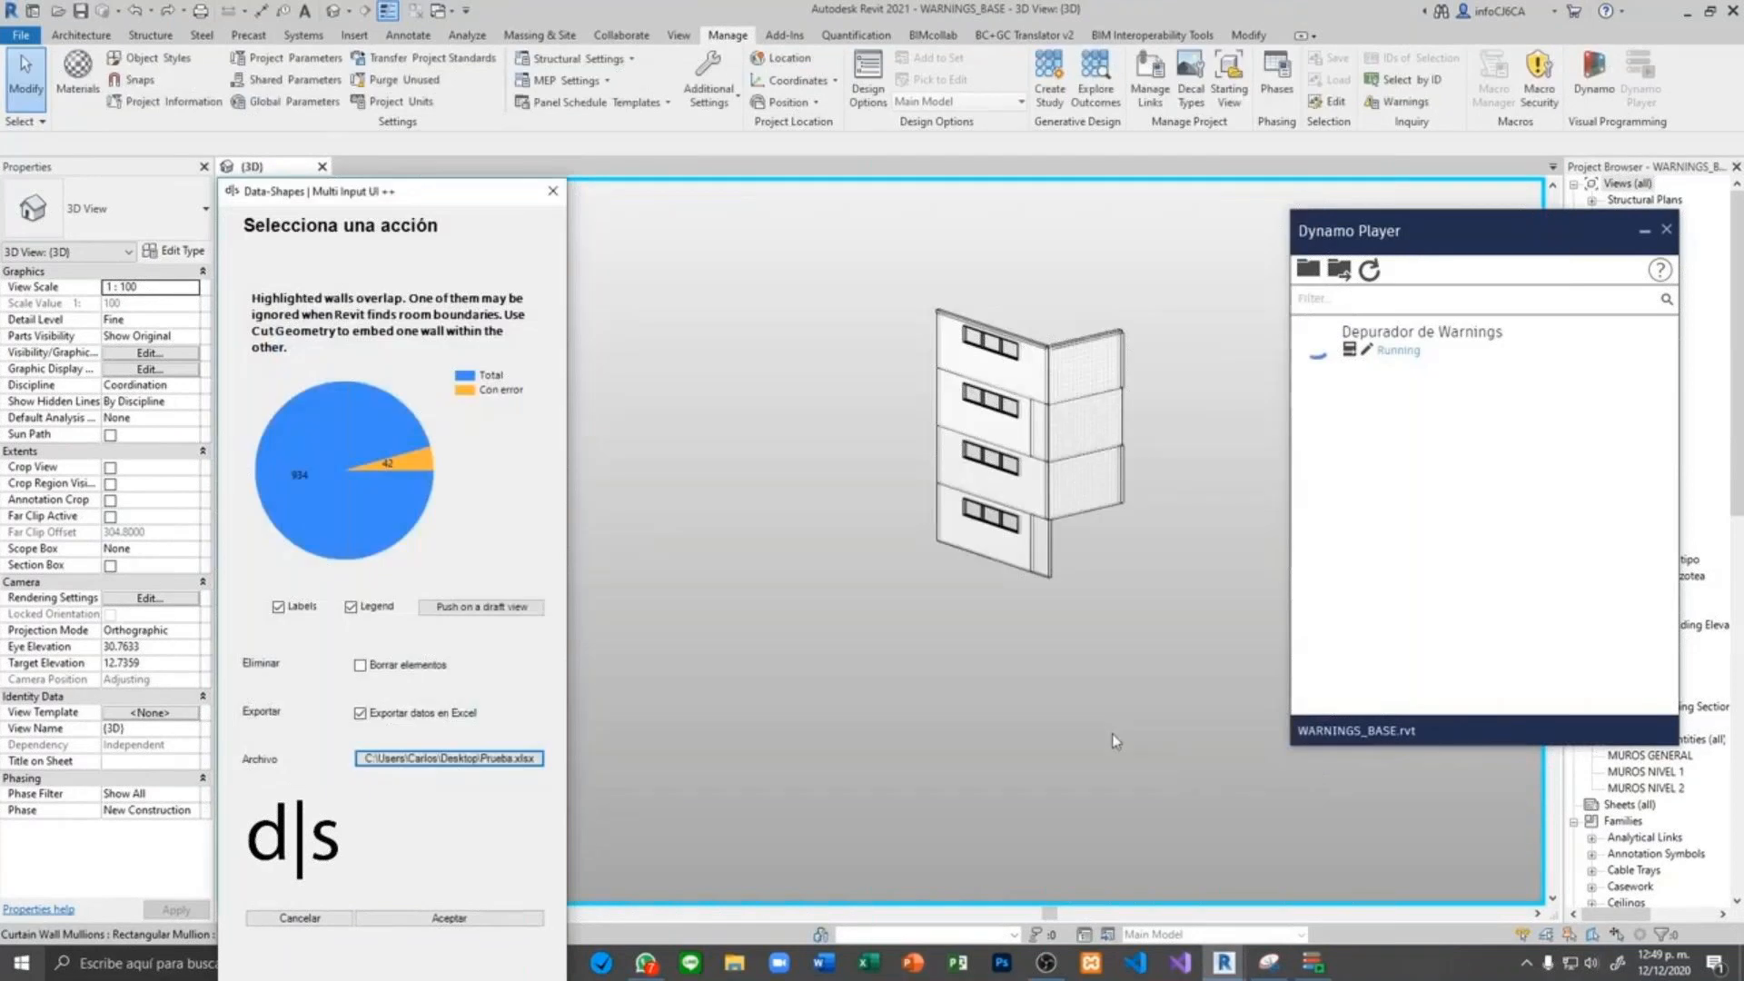
{"action": "left_click", "coordinate": [443, 920]}
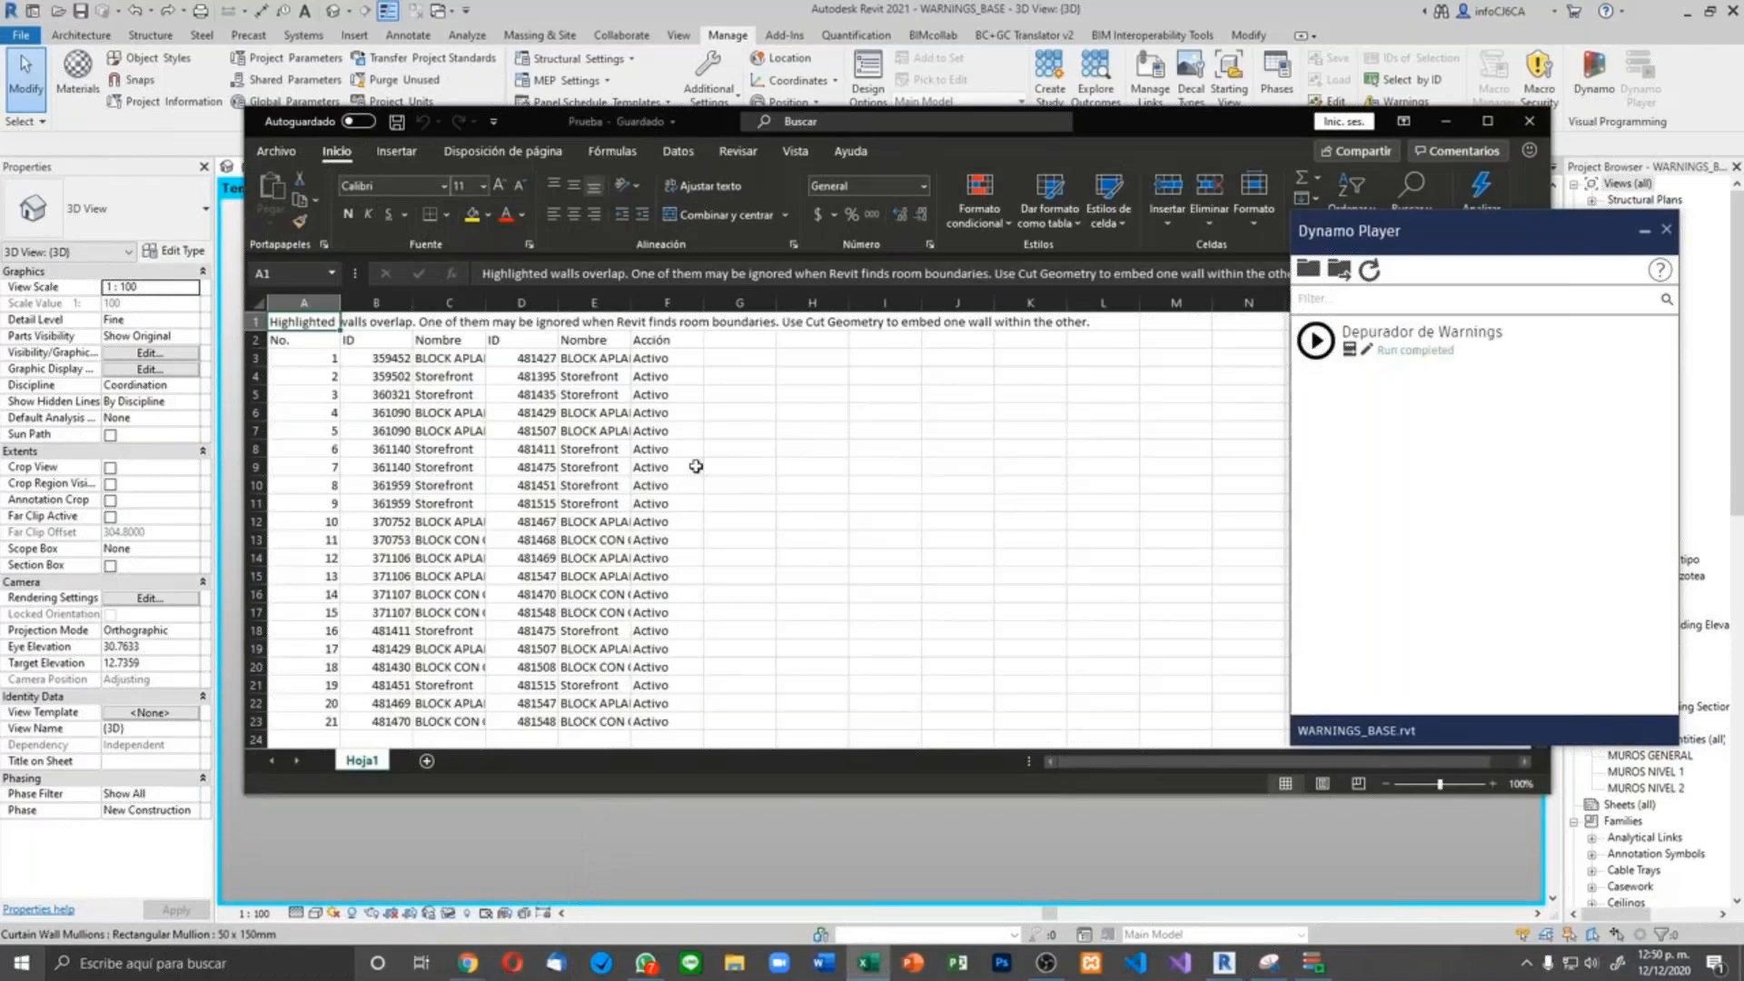
Review the wall overlap warnings exported to the Prueba workbook and close Dynamo Player.
{"action": "scroll", "coordinate": [519, 432], "scroll_direction": "down", "scroll_amount": 4}
{"action": "scroll", "coordinate": [519, 433], "scroll_direction": "up", "scroll_amount": 4}
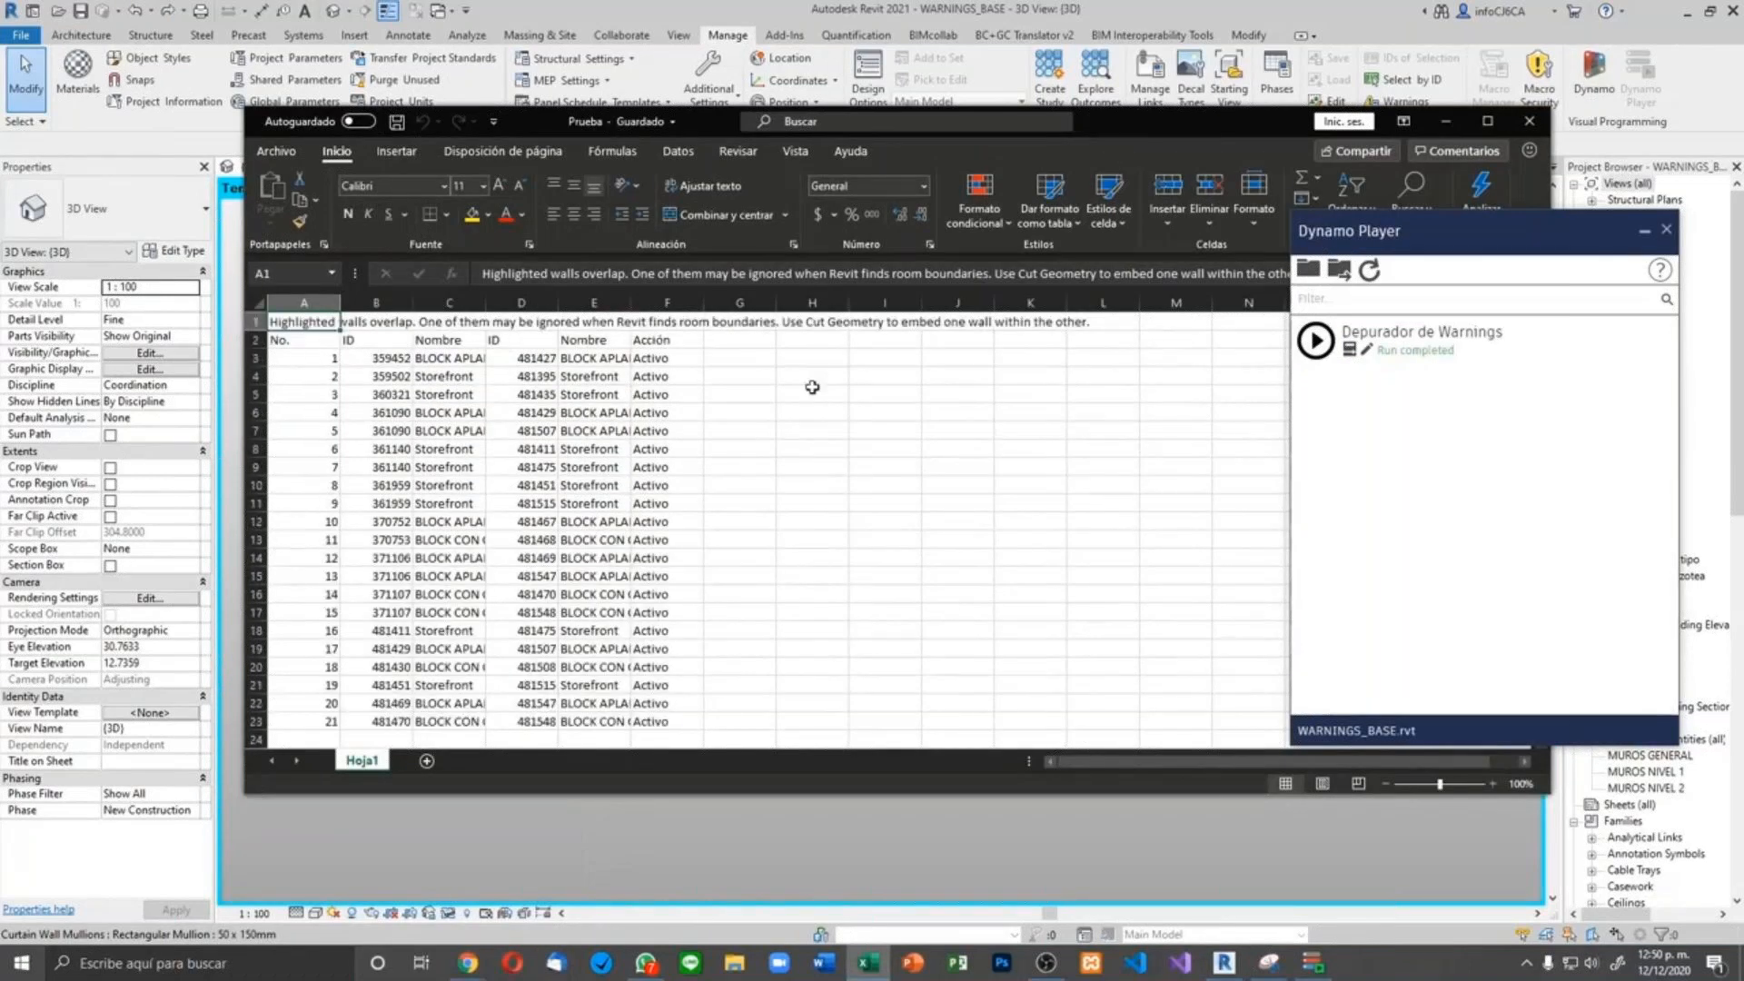
{"action": "left_click", "coordinate": [1668, 231]}
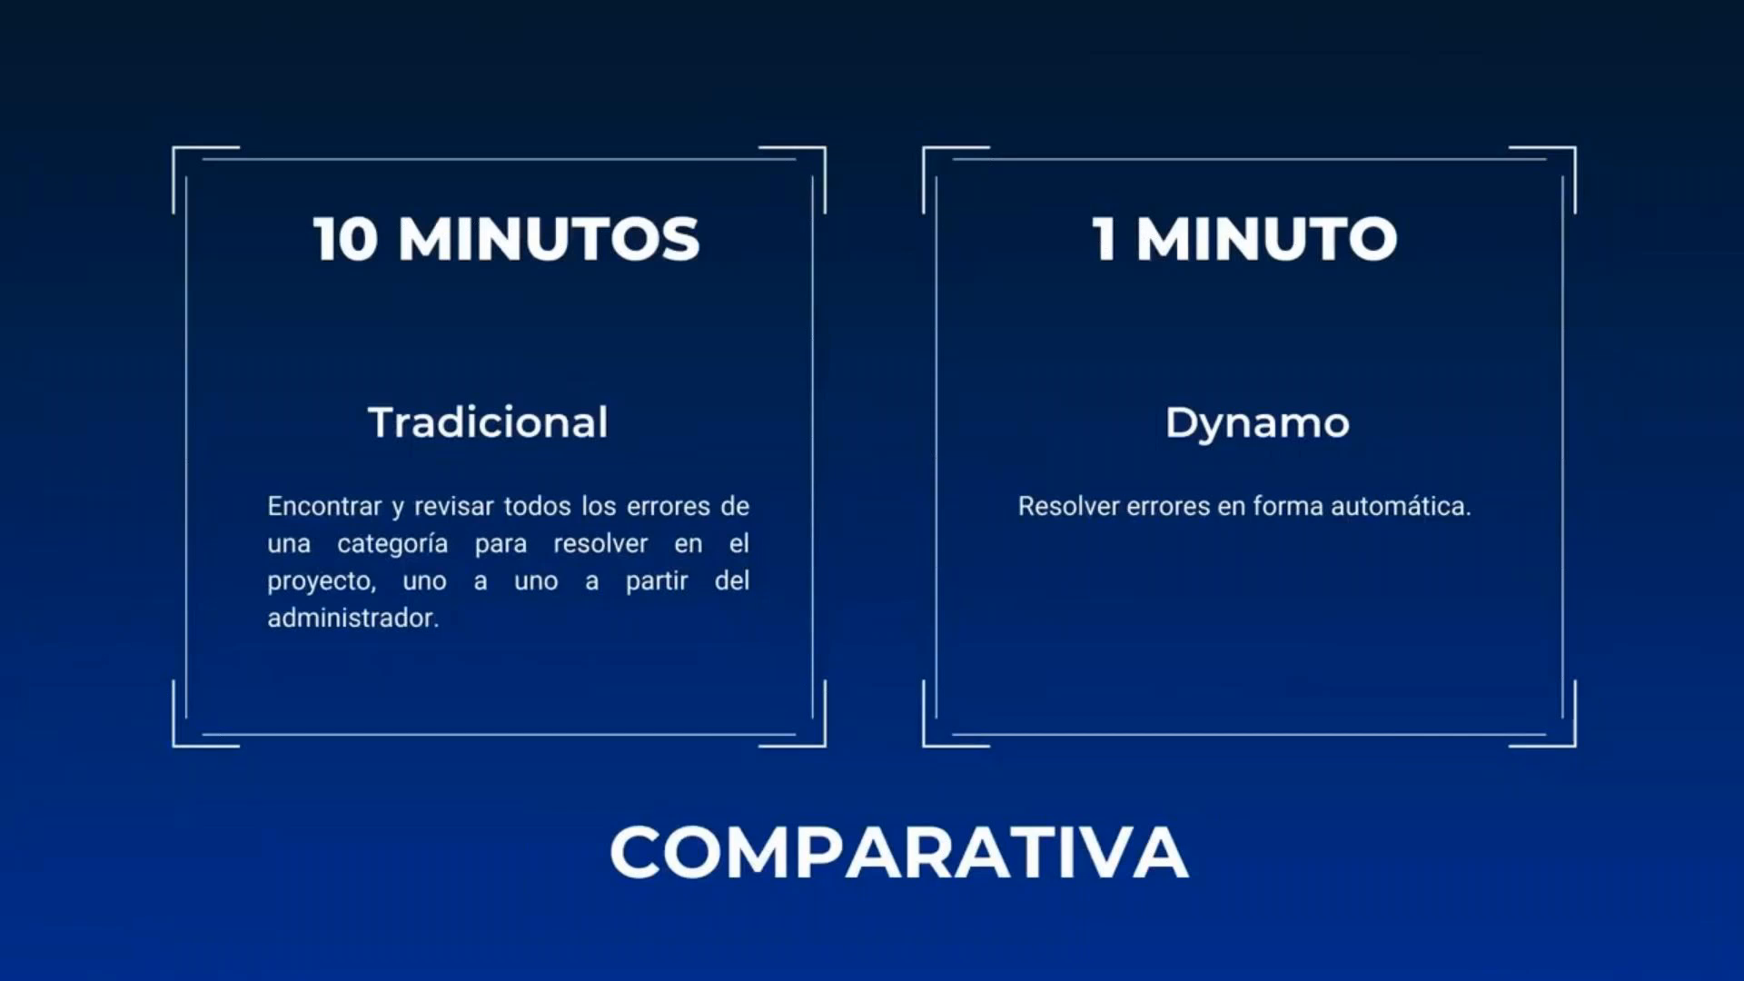
Advance the slideshow to the Falsa Anotación slide and play its video.
{"action": "left_click", "coordinate": [1541, 645]}
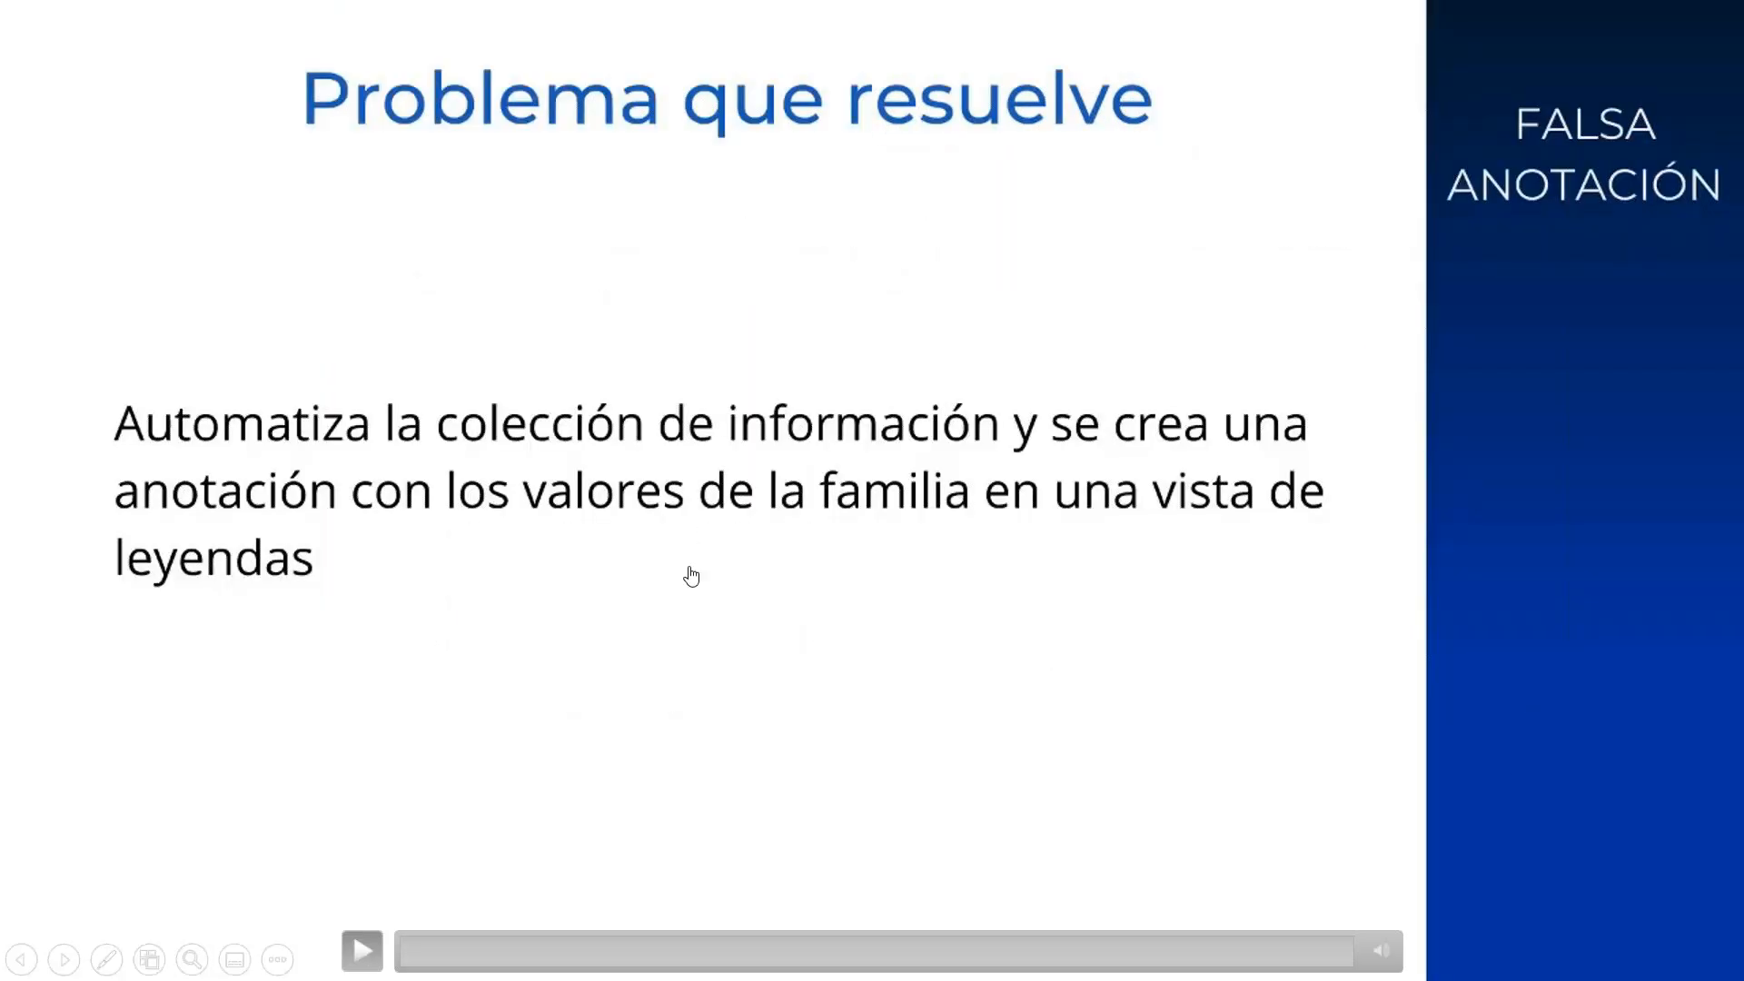
{"action": "left_click", "coordinate": [691, 575]}
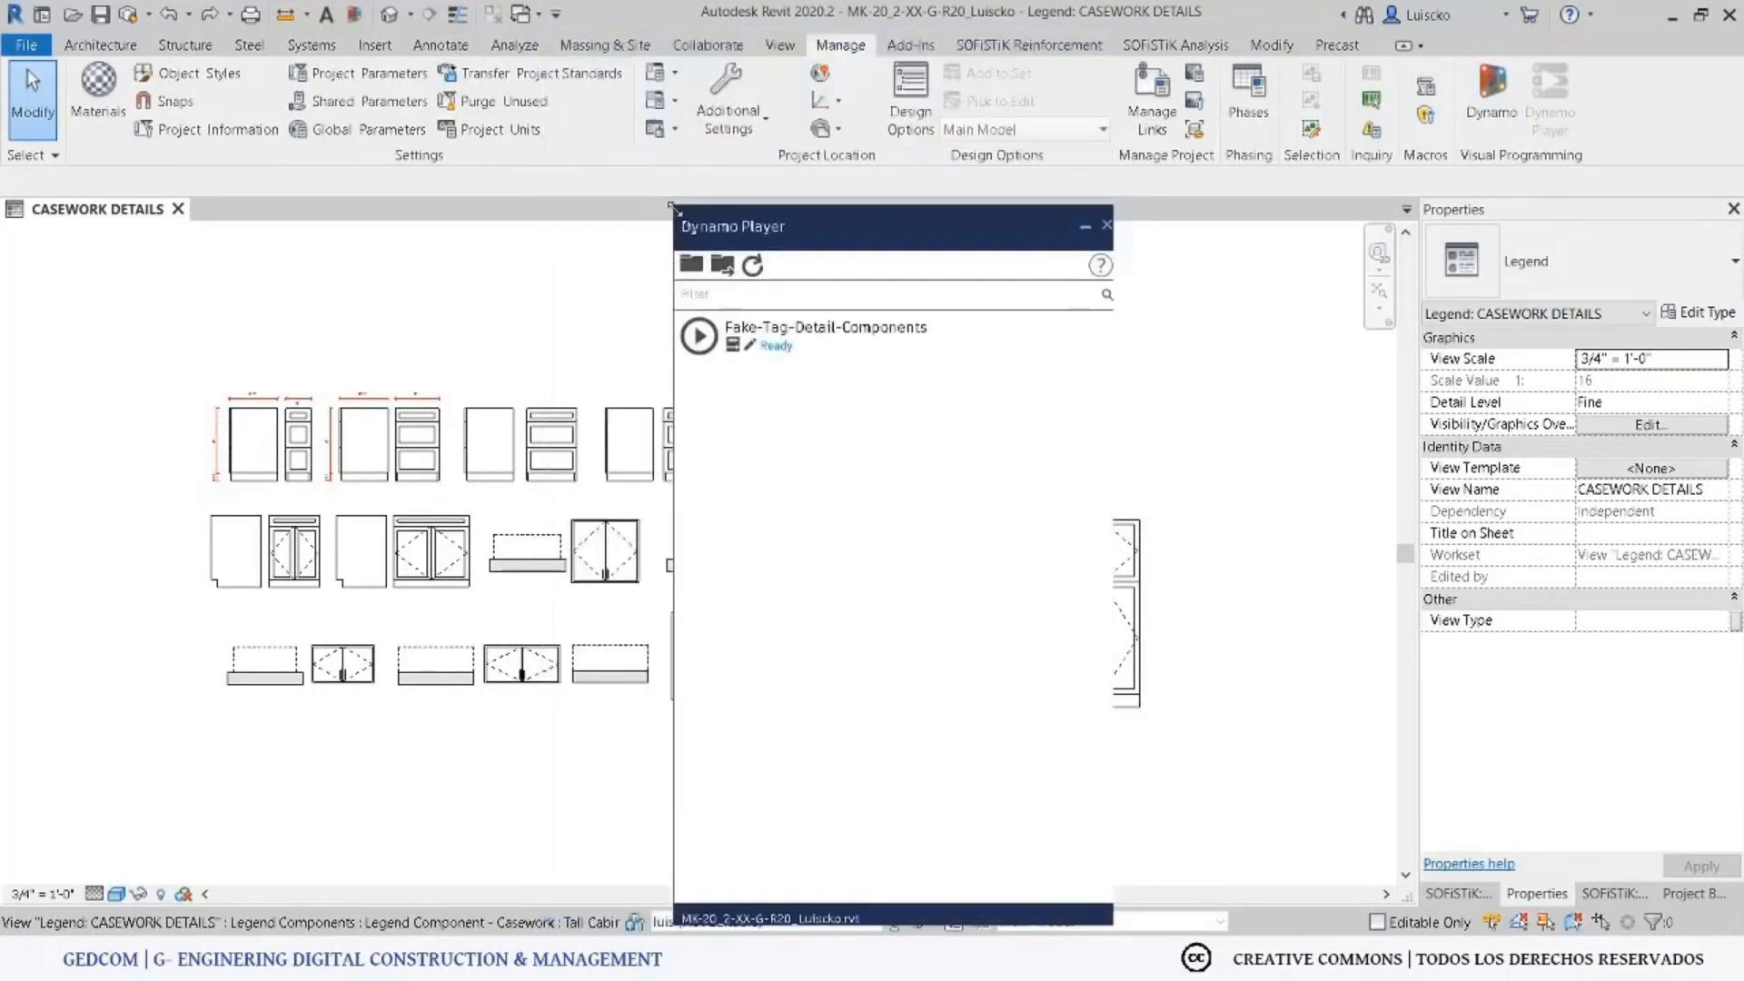
Shrink Dynamo Player, move it clear of the casework drawings and open the inputs of the Fake-Tag-Detail-Components script.
{"action": "left_click_drag", "start_coordinate": [673, 208], "coordinate": [727, 297]}
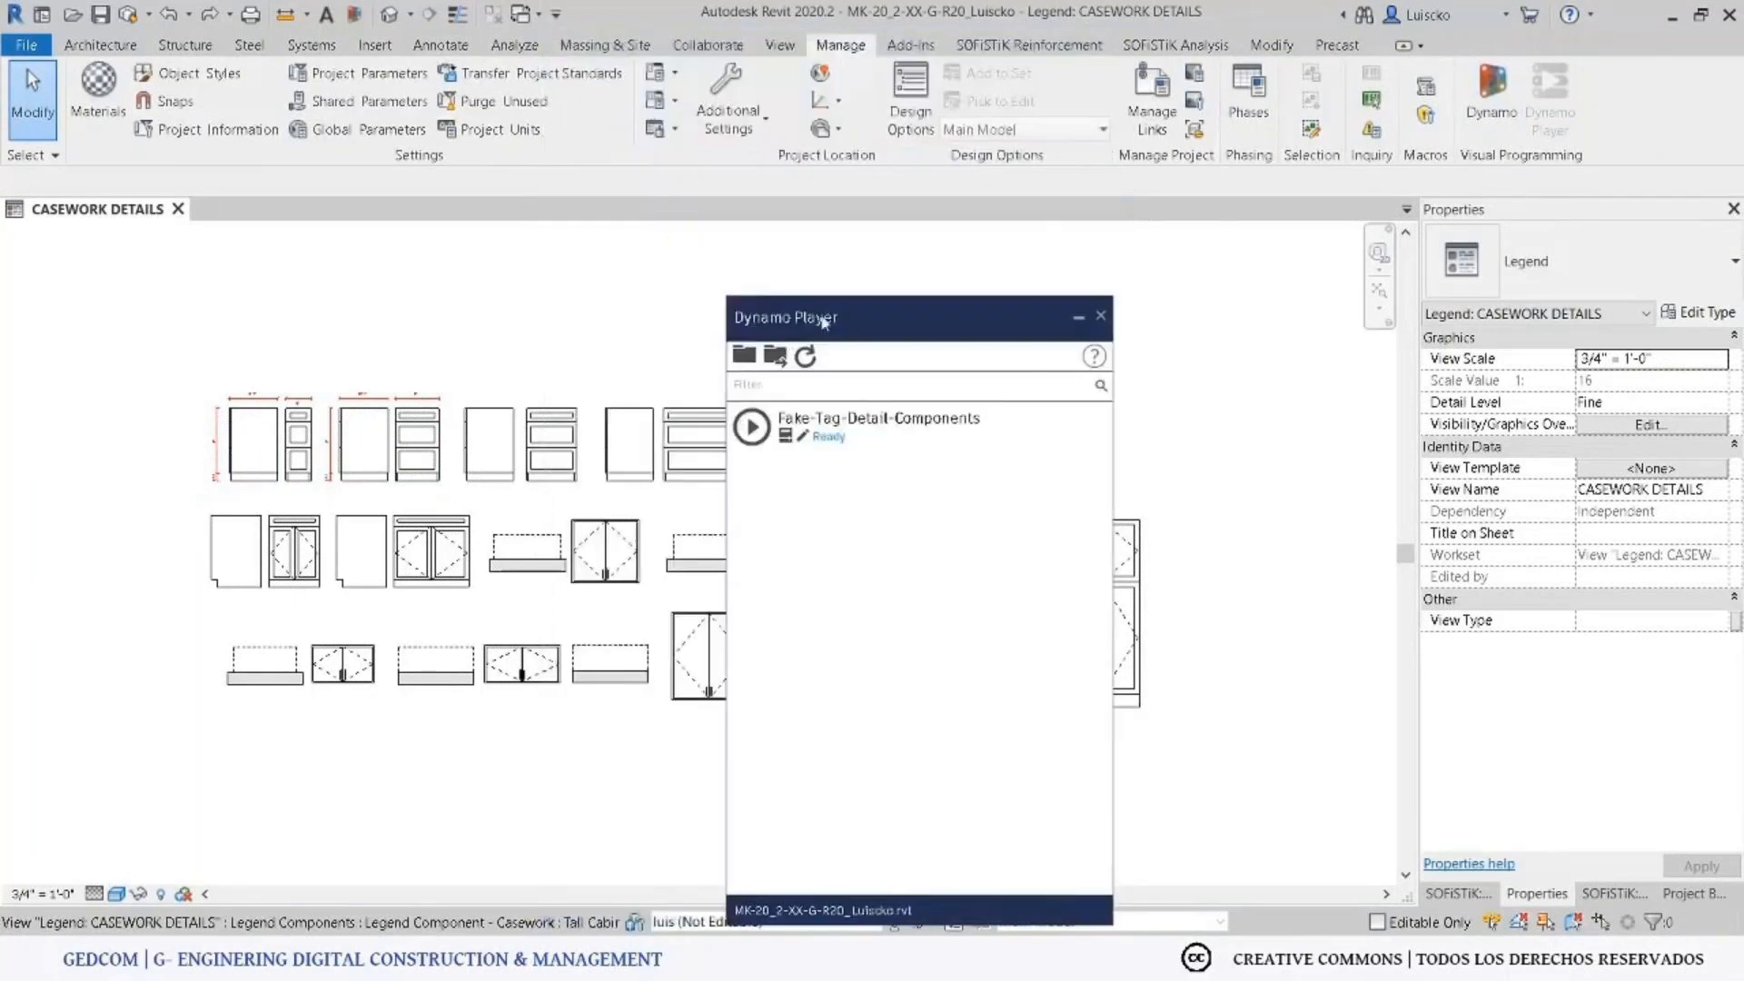
{"action": "left_click_drag", "start_coordinate": [823, 320], "coordinate": [1311, 250]}
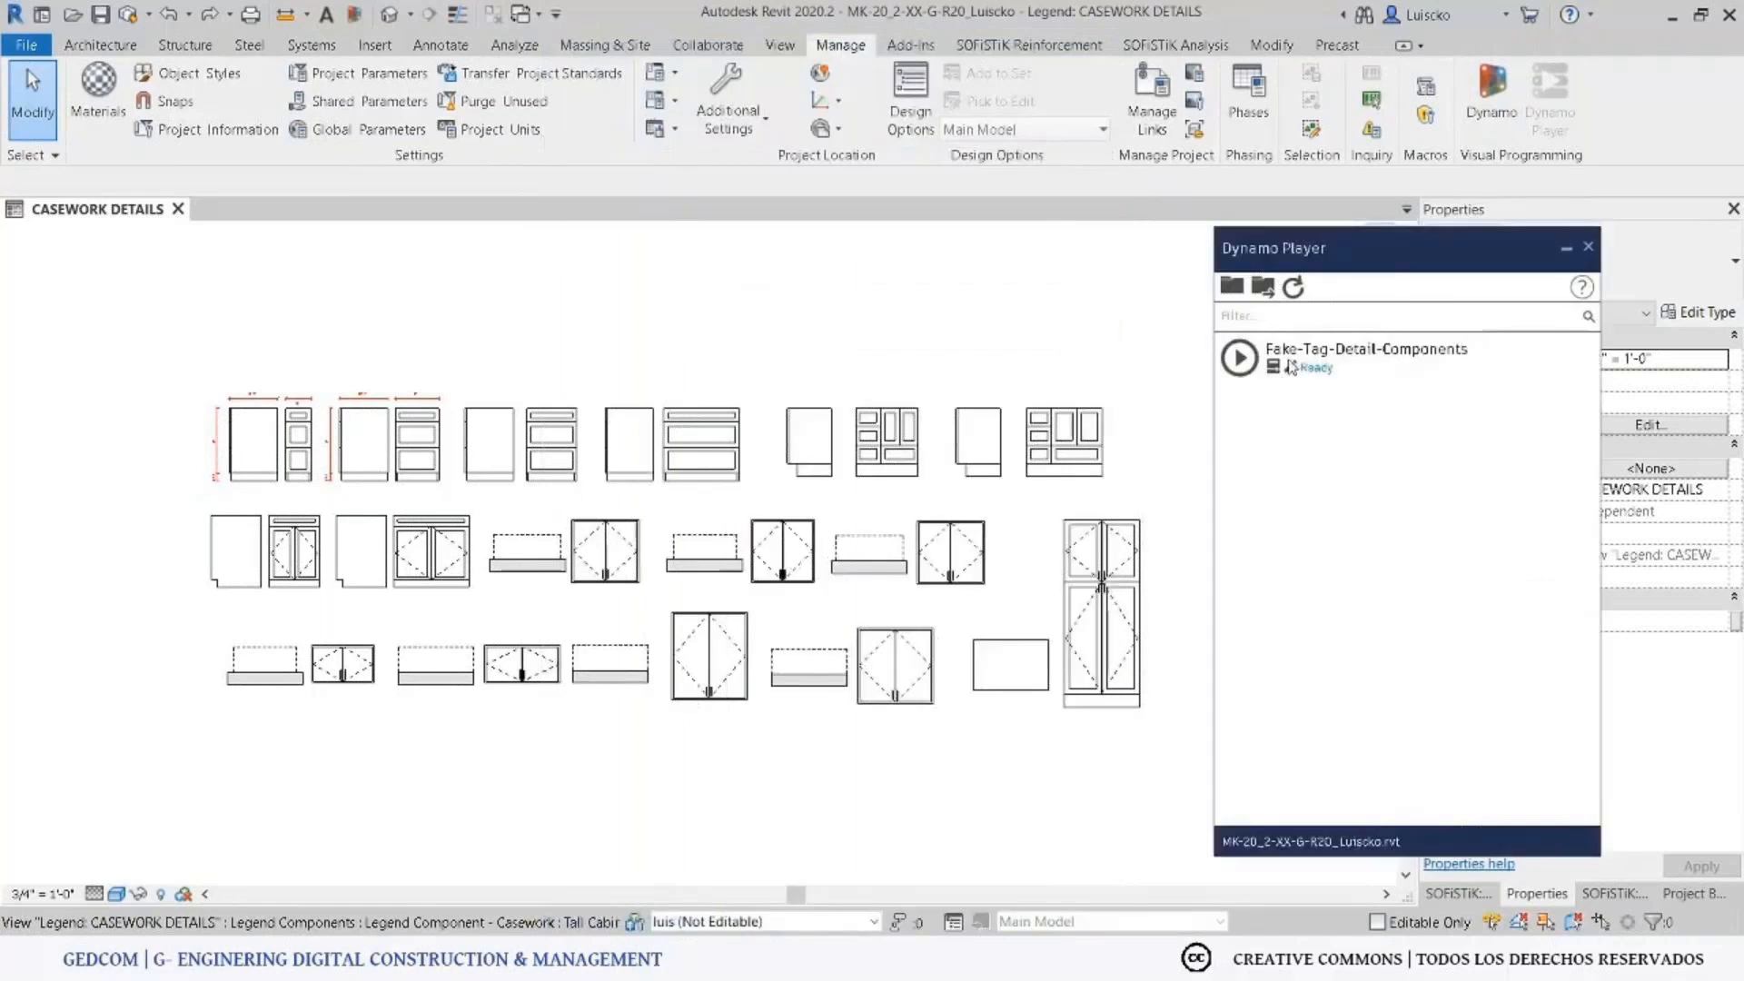
{"action": "left_click", "coordinate": [1291, 366]}
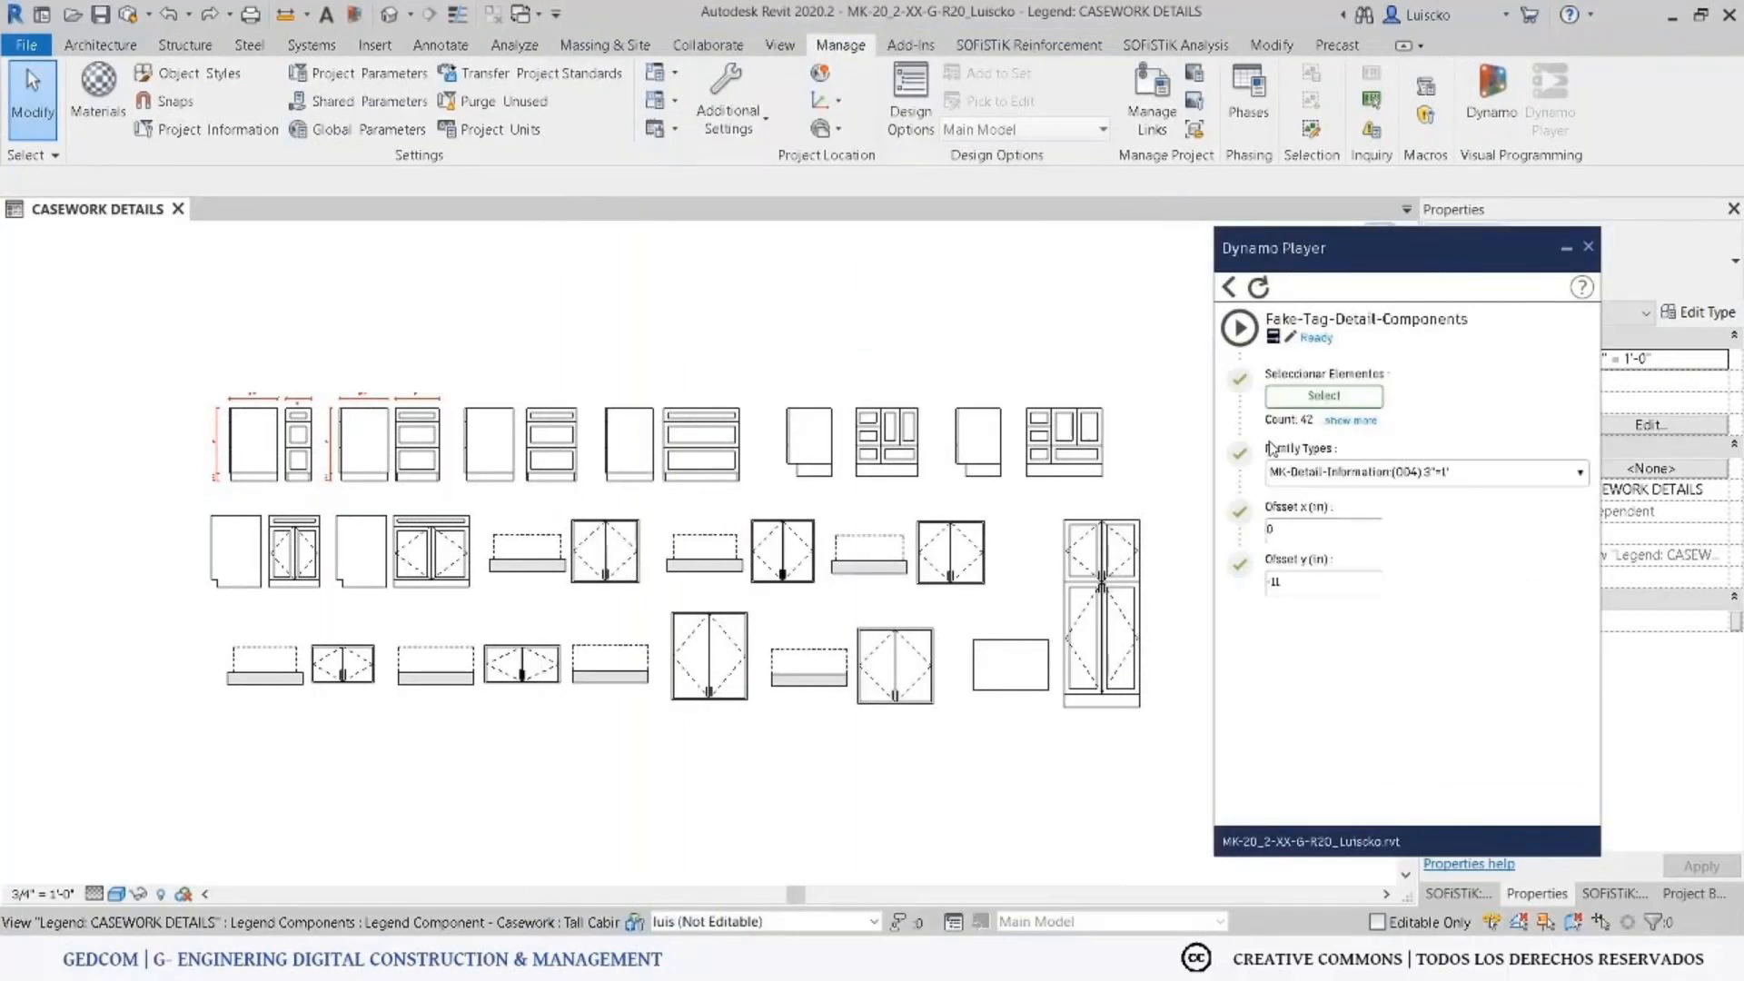
Run Fake-Tag-Detail-Components on all the casework elements in the legend with the y offset set to -12 in.
{"action": "left_click", "coordinate": [1323, 395]}
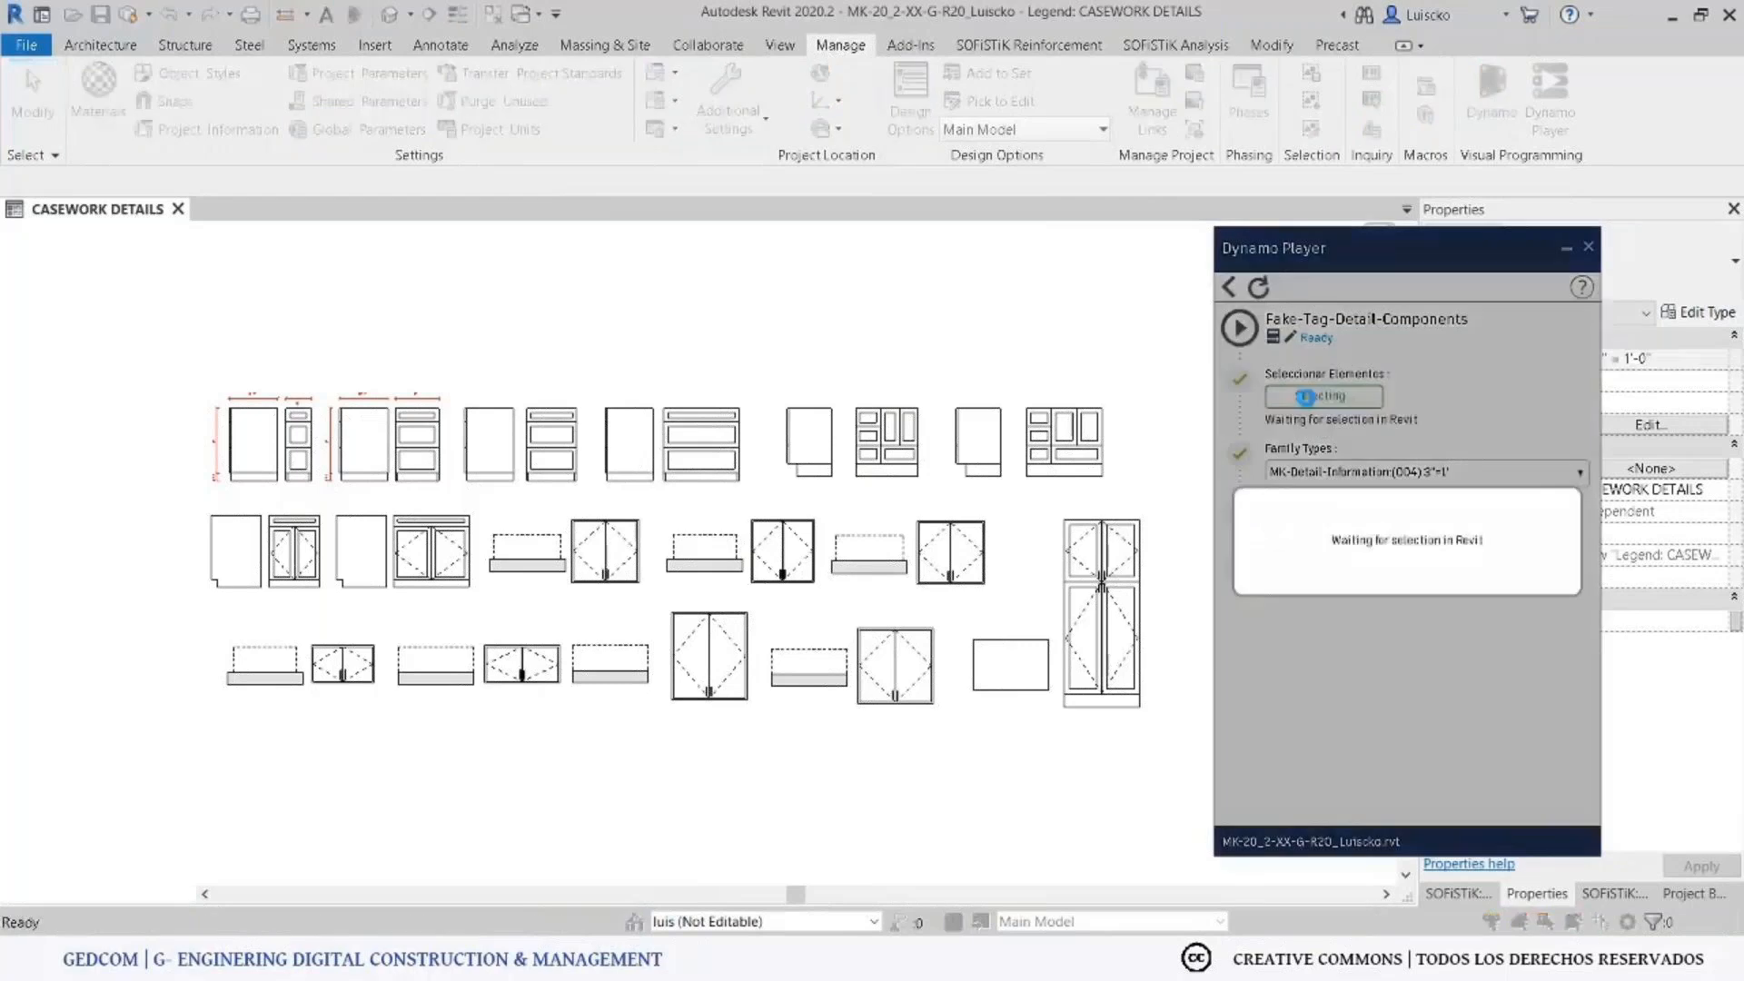
{"action": "left_click_drag", "start_coordinate": [1179, 340], "coordinate": [86, 808]}
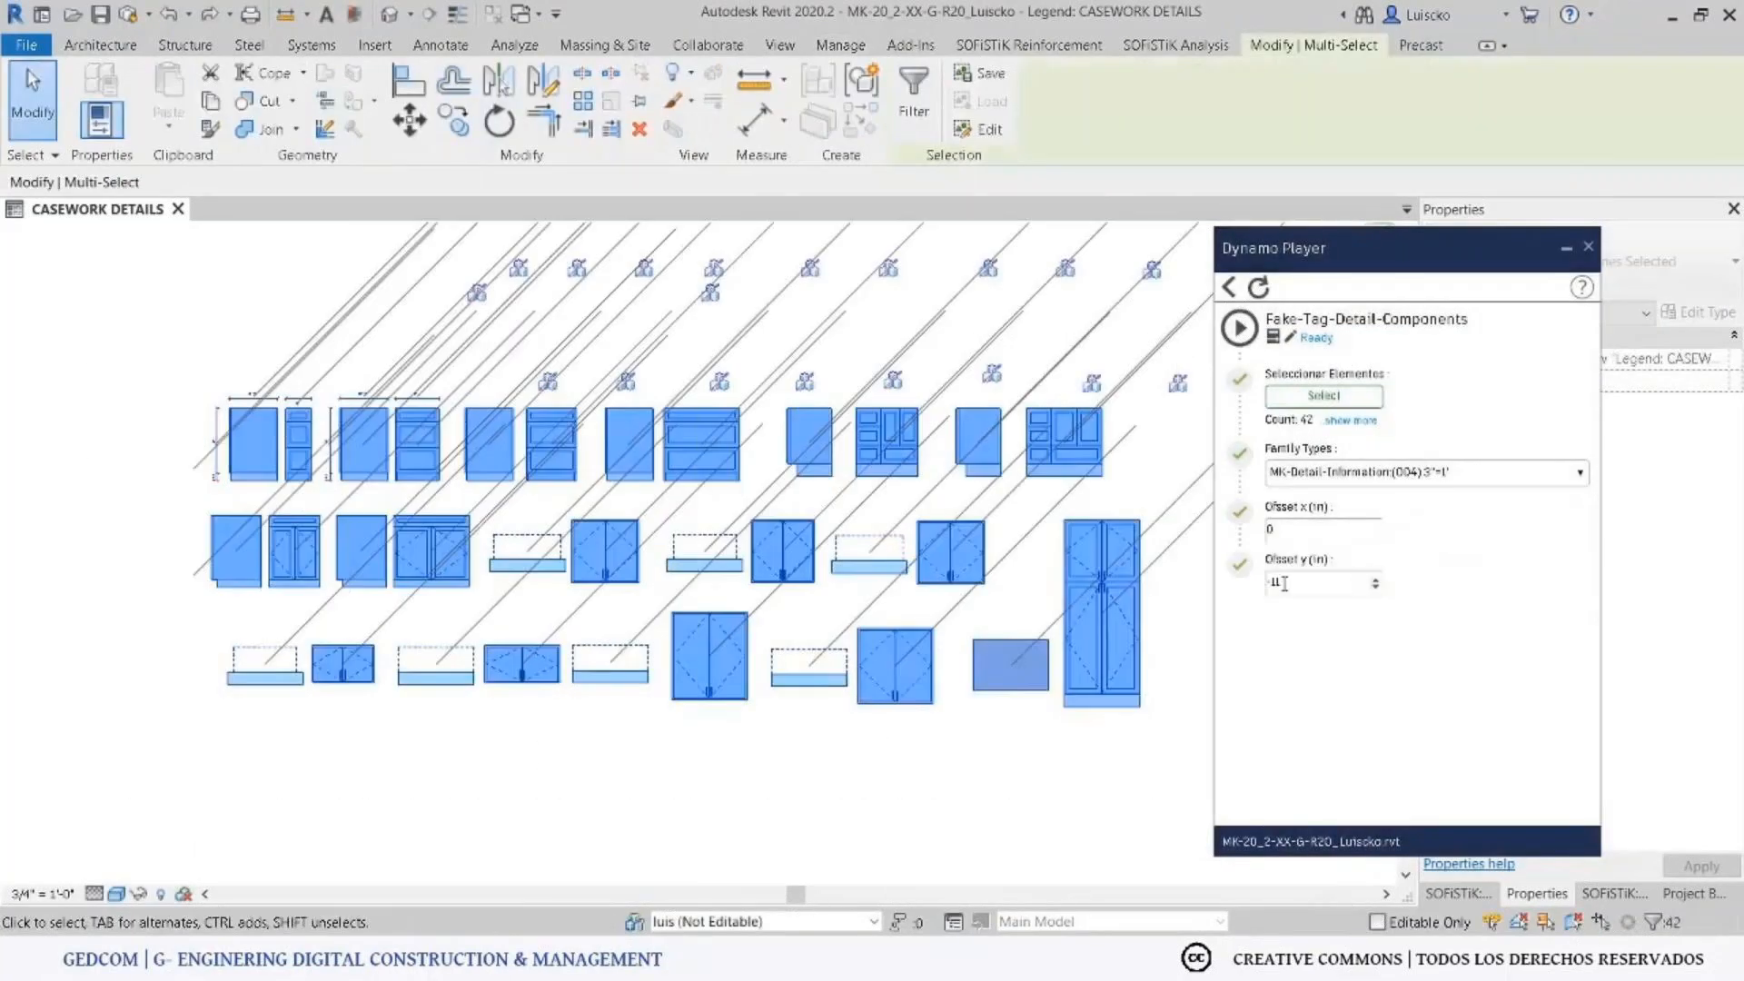
{"action": "left_click_drag", "start_coordinate": [1294, 586], "coordinate": [1276, 586]}
{"action": "type", "text": "2"}
{"action": "left_click", "coordinate": [1252, 336]}
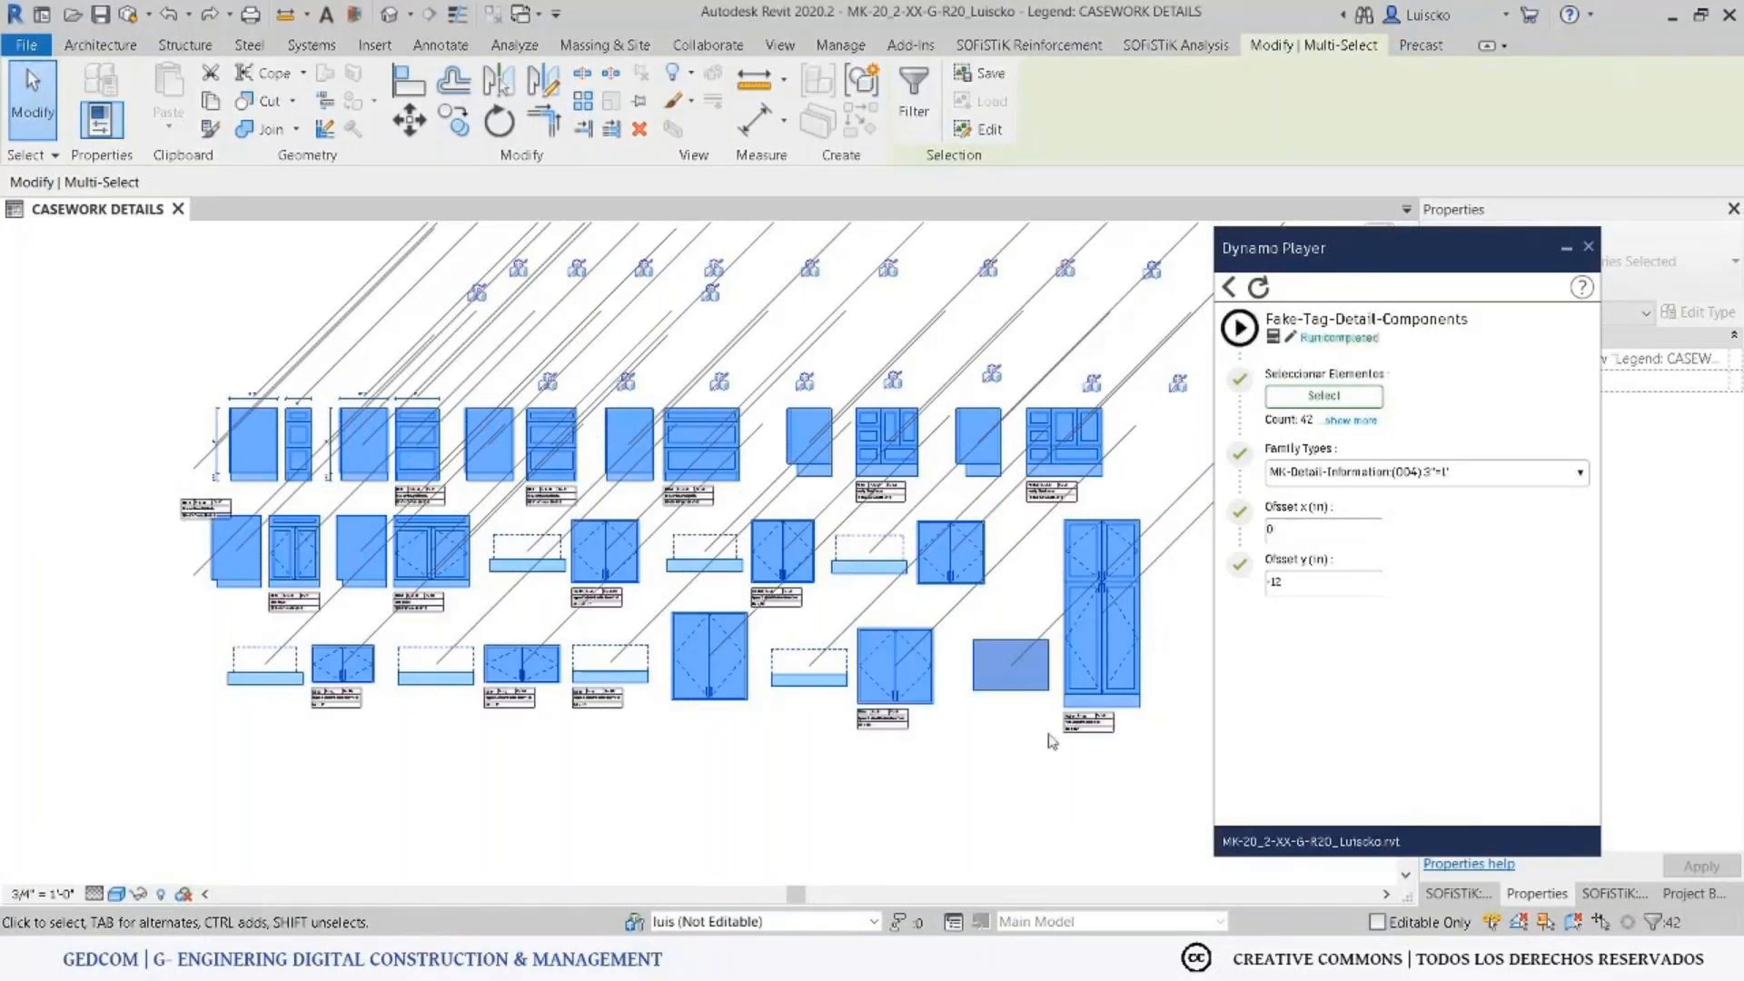
Move the stray information tag beneath the first lower base cabinet and nudge it down clear of the drawing.
{"action": "left_click", "coordinate": [131, 496]}
{"action": "scroll", "coordinate": [163, 495], "scroll_direction": "up", "scroll_amount": 3}
{"action": "left_click", "coordinate": [241, 545]}
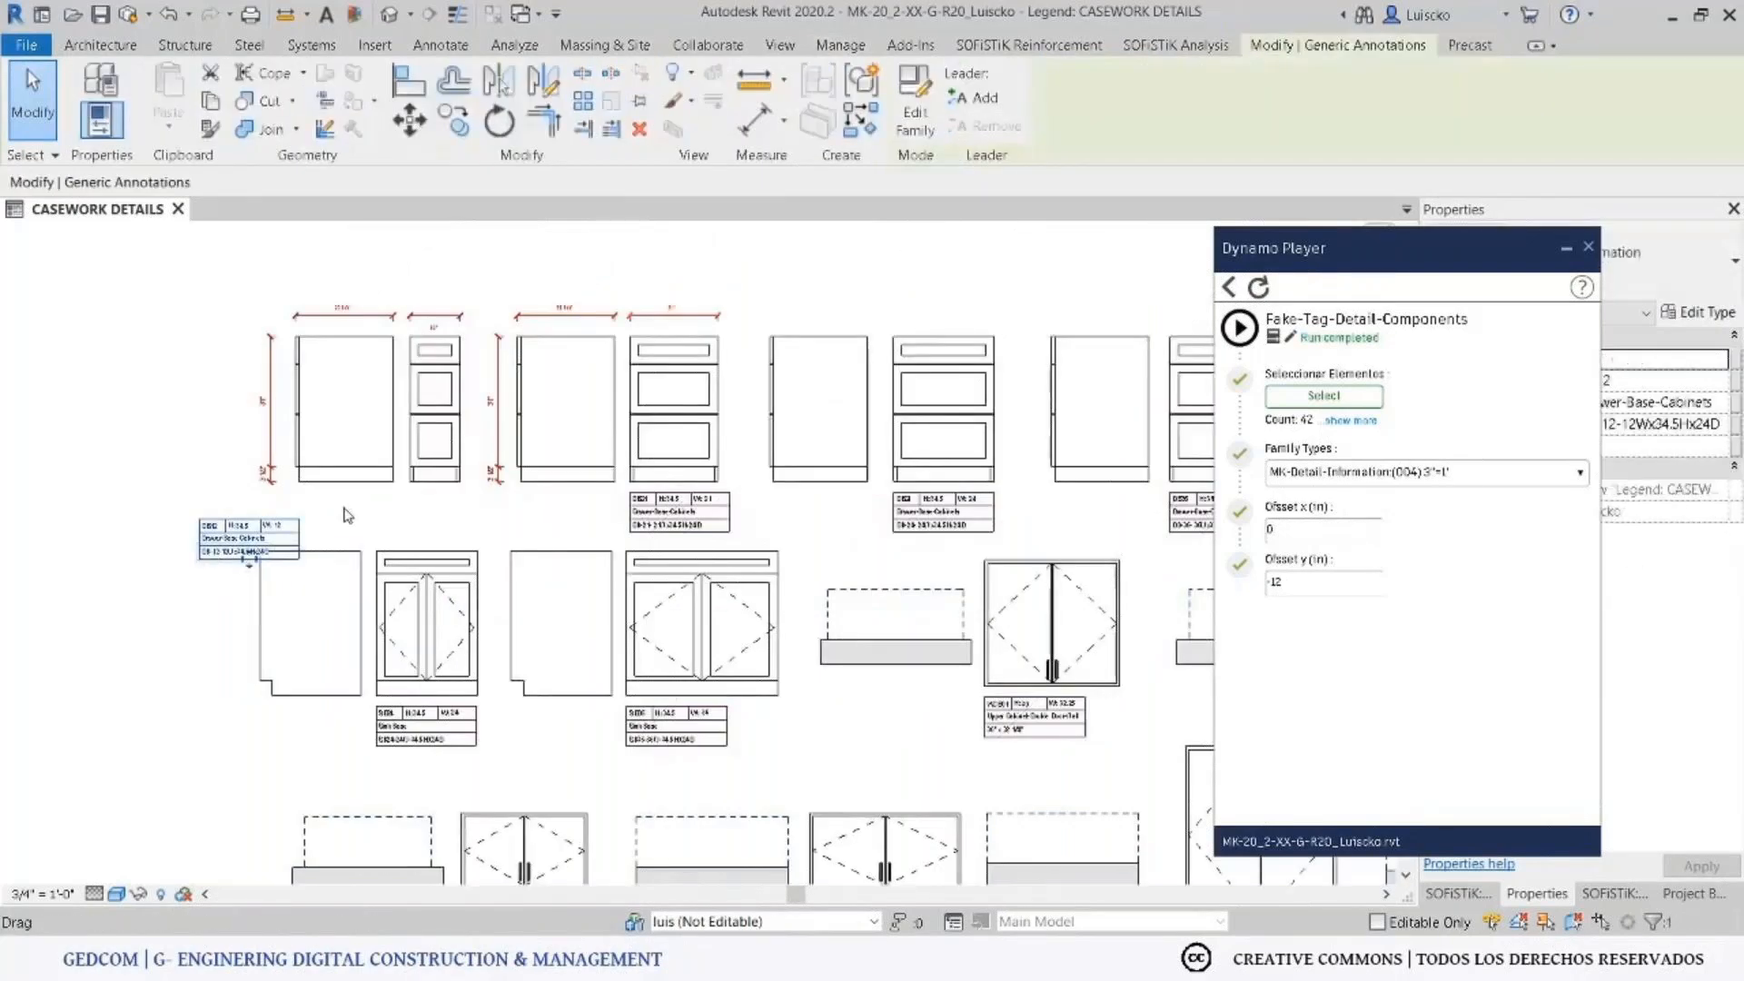
{"action": "left_click_drag", "start_coordinate": [348, 515], "coordinate": [377, 518]}
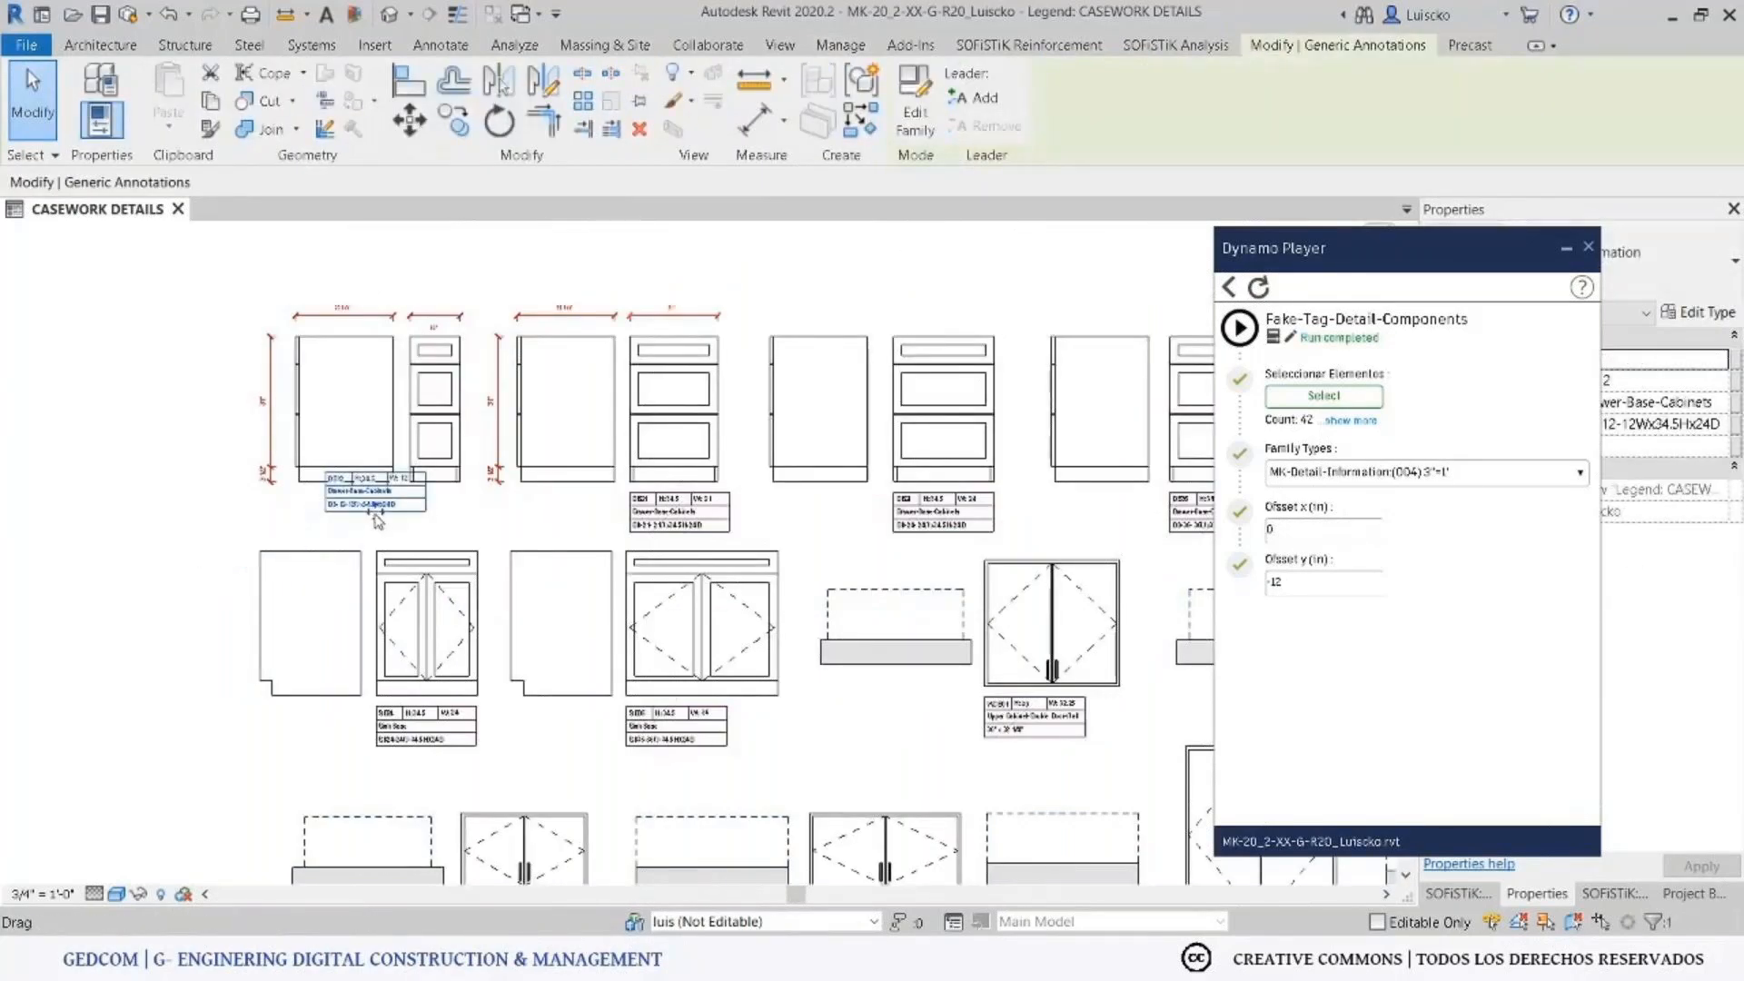
{"action": "key", "text": "Down"}
{"action": "key", "text": "Down"}
{"action": "key", "text": "Down"}
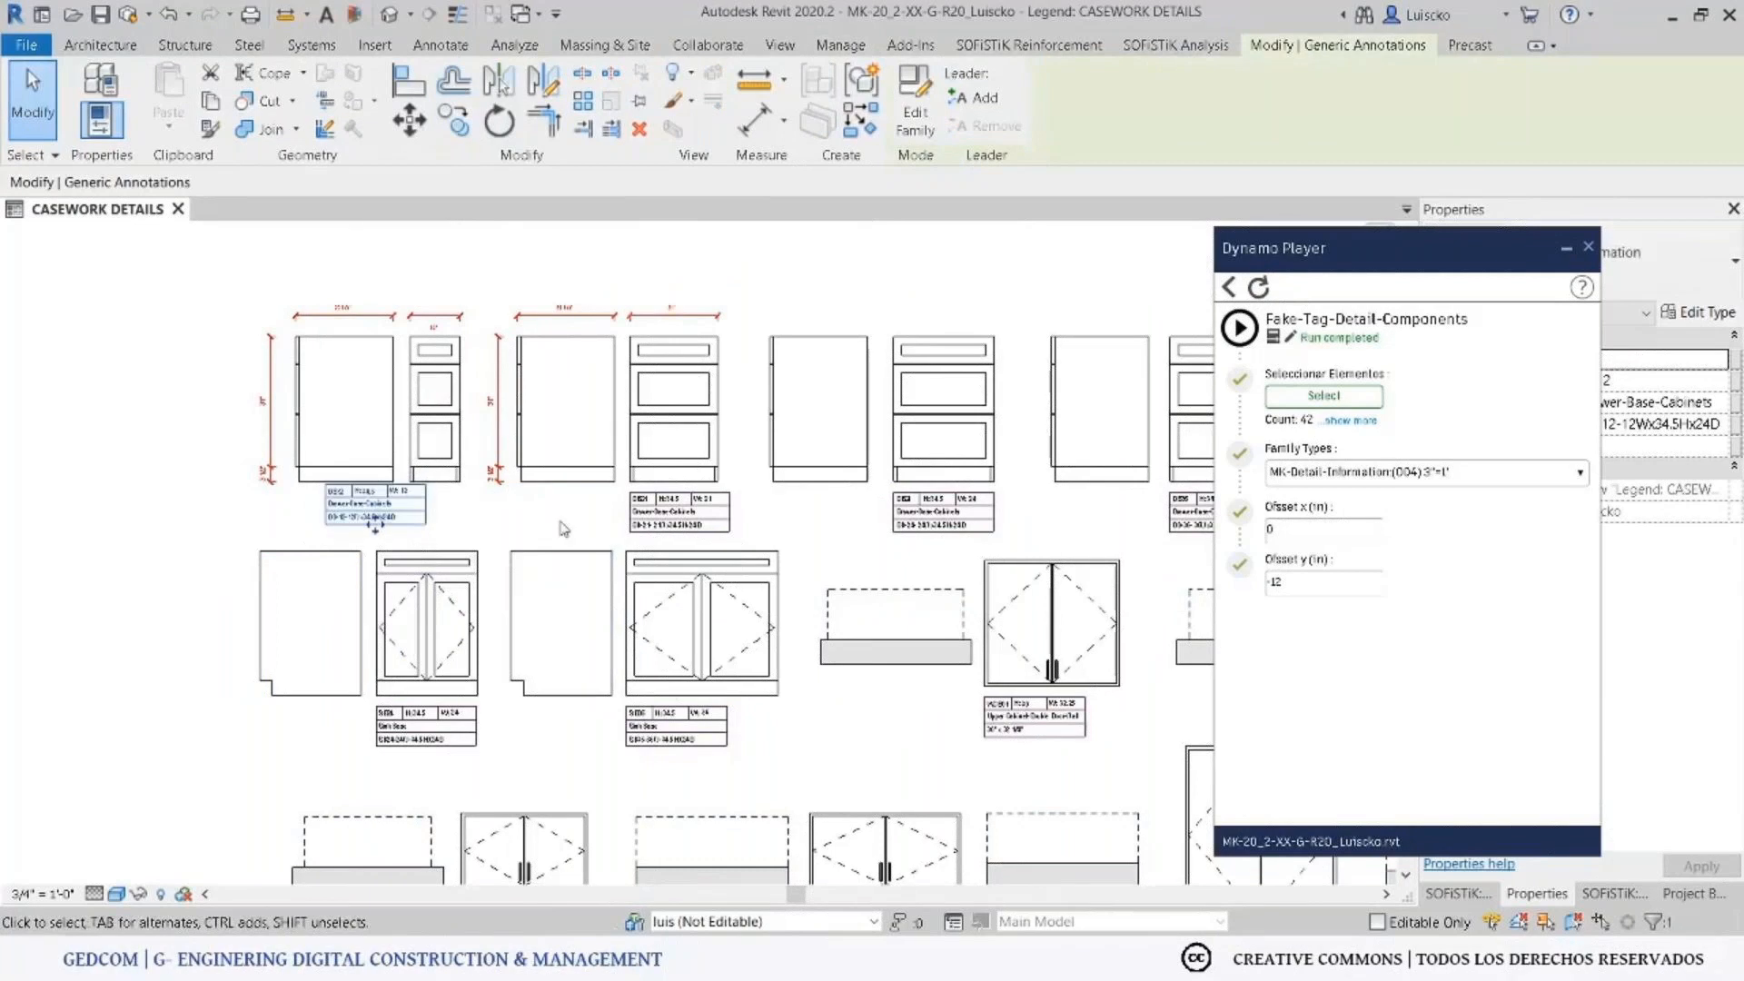
{"action": "left_click", "coordinate": [554, 520]}
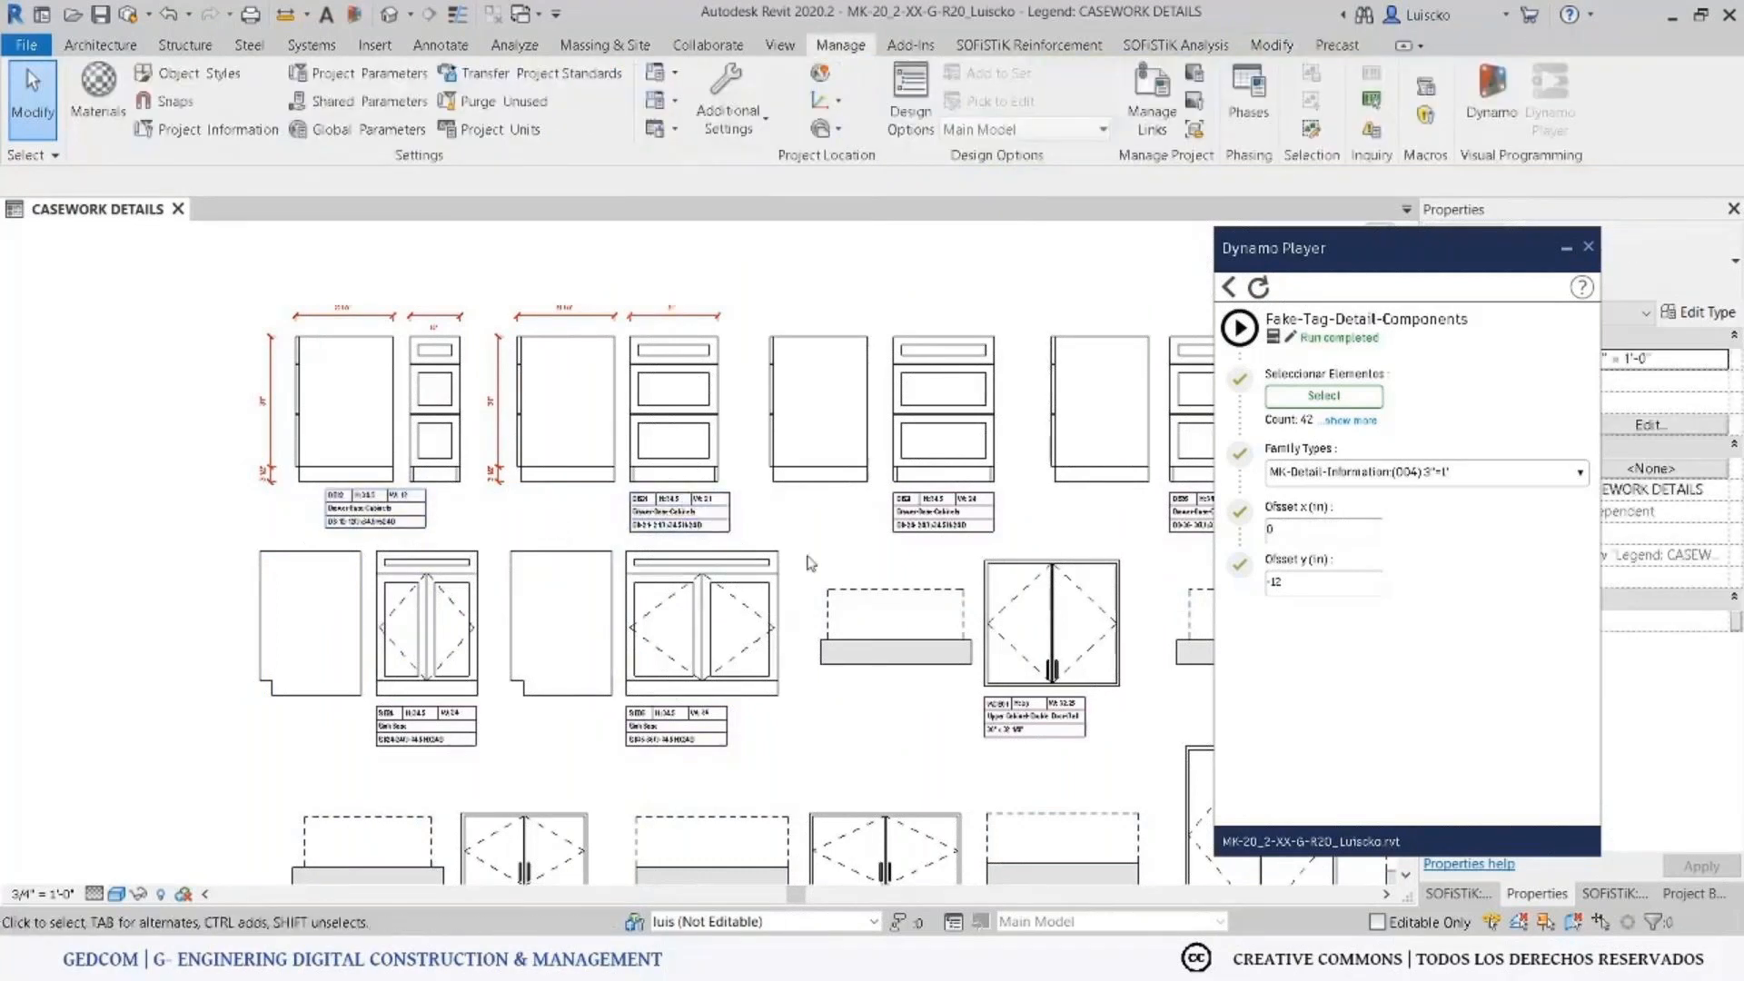
Examine the generated information tags under the cabinets throughout the CASEWORK DETAILS legend.
{"action": "scroll", "coordinate": [541, 521], "scroll_direction": "up", "scroll_amount": 3}
{"action": "middle_click_drag", "start_coordinate": [908, 532], "coordinate": [335, 386]}
{"action": "scroll", "coordinate": [335, 386], "scroll_direction": "down", "scroll_amount": 1}
{"action": "middle_click_drag", "start_coordinate": [300, 623], "coordinate": [901, 488]}
{"action": "scroll", "coordinate": [901, 488], "scroll_direction": "down", "scroll_amount": 1}
{"action": "middle_click_drag", "start_coordinate": [681, 753], "coordinate": [112, 739]}
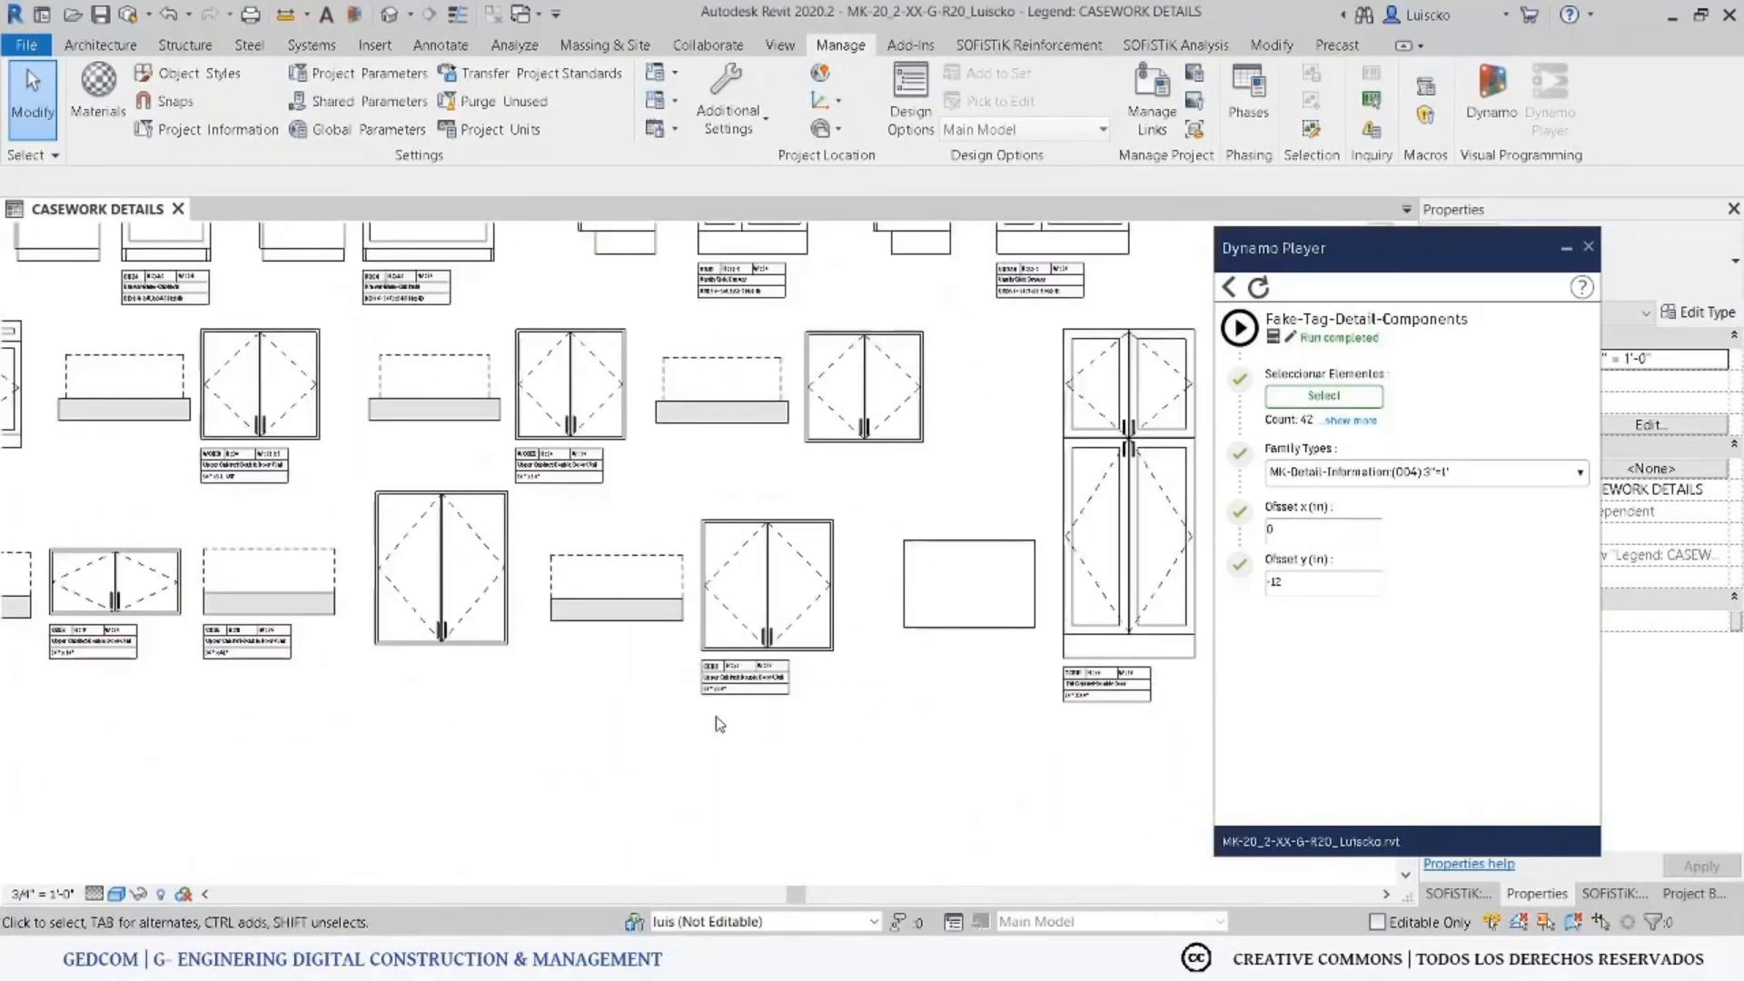
{"action": "middle_click_drag", "start_coordinate": [720, 724], "coordinate": [355, 775]}
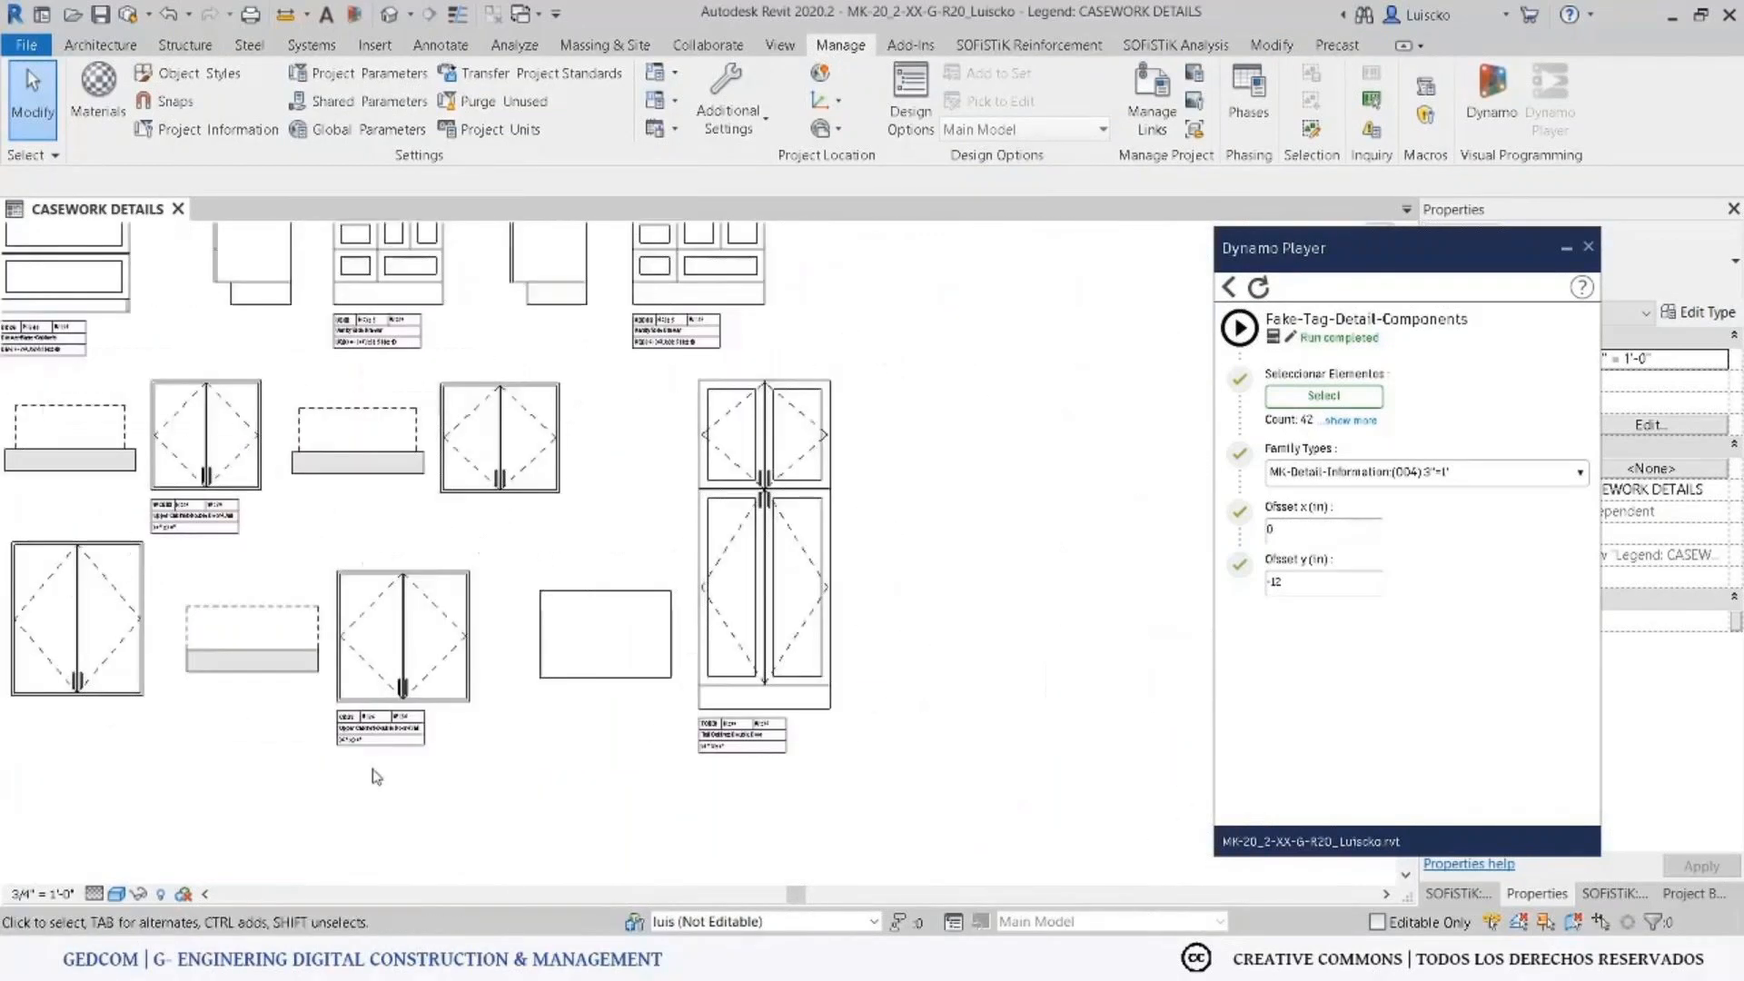
{"action": "left_click", "coordinate": [1291, 339]}
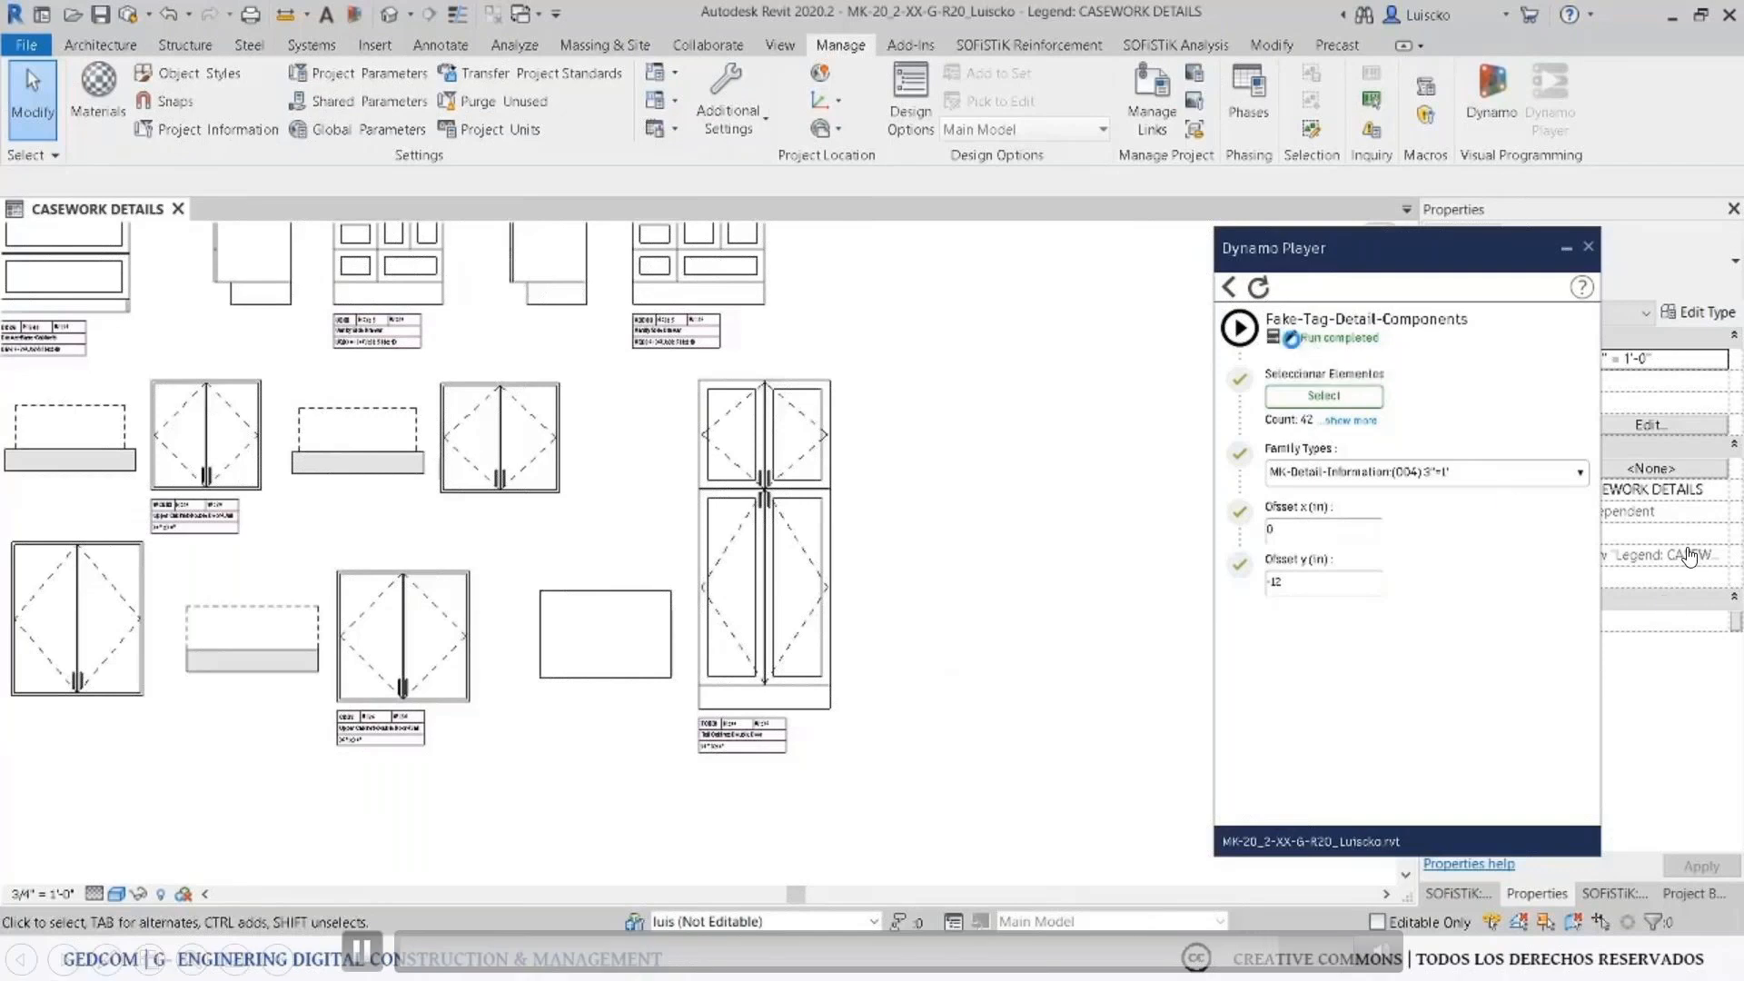